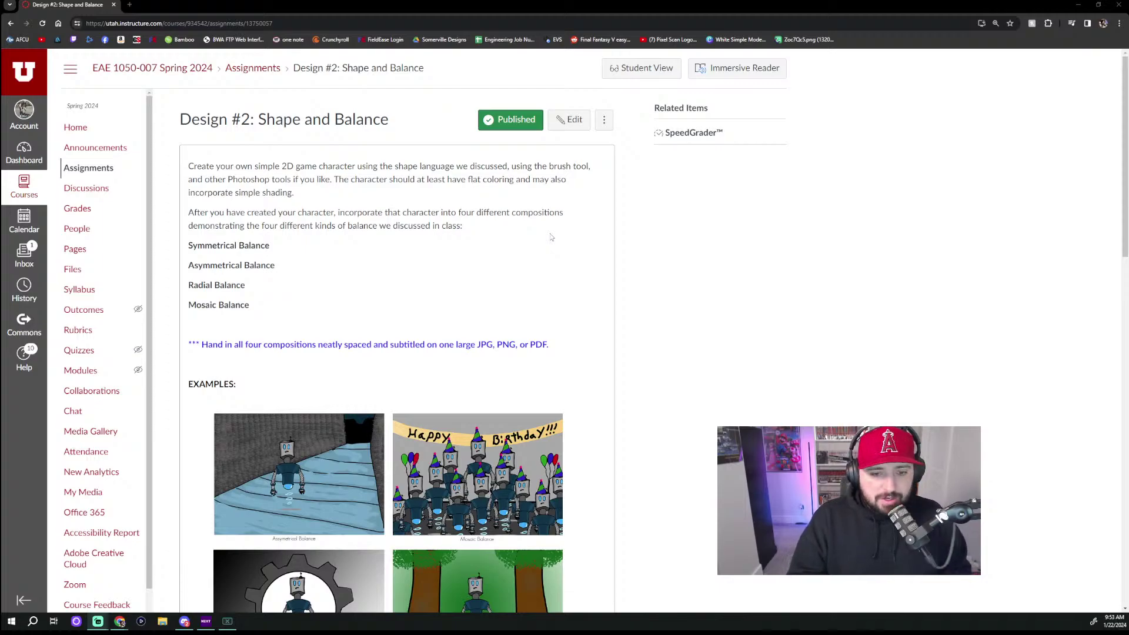
# Step: Review the Design #2: Shape and Balance assignment's instructions, example compositions, and submission details
pyautogui.scroll(-2, 527, 271)
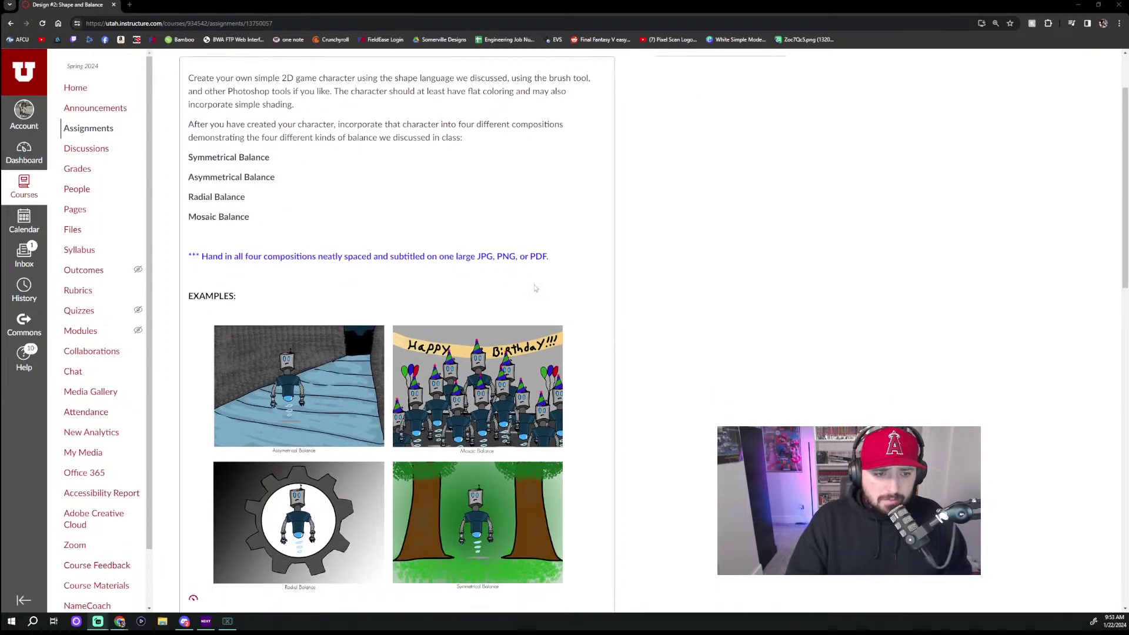
pyautogui.scroll(-3, 529, 287)
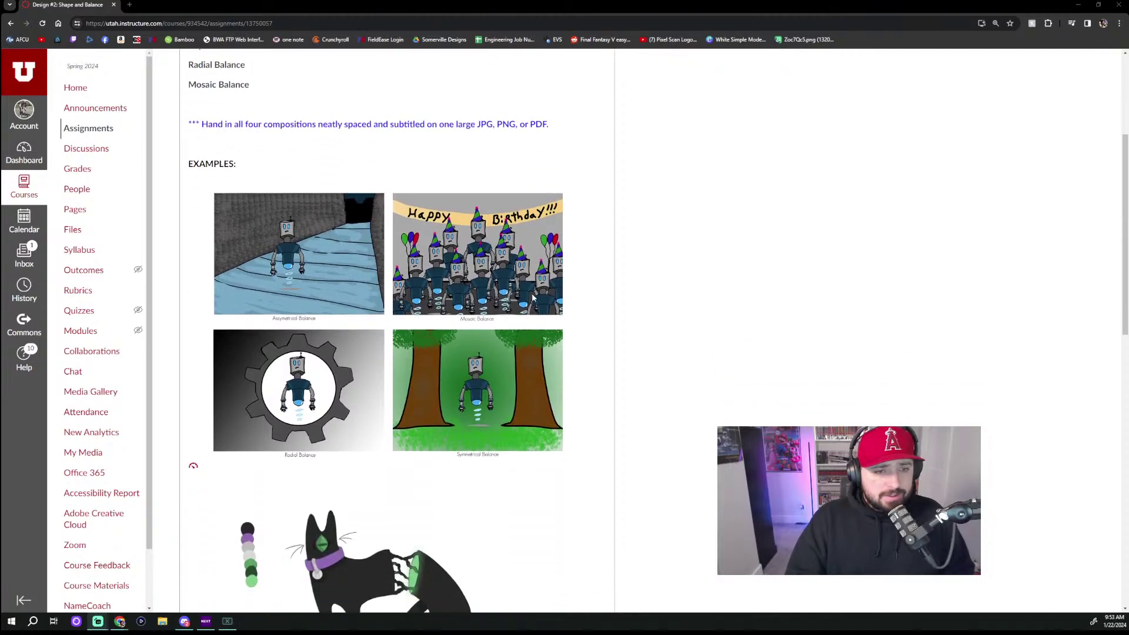
pyautogui.scroll(5, 531, 344)
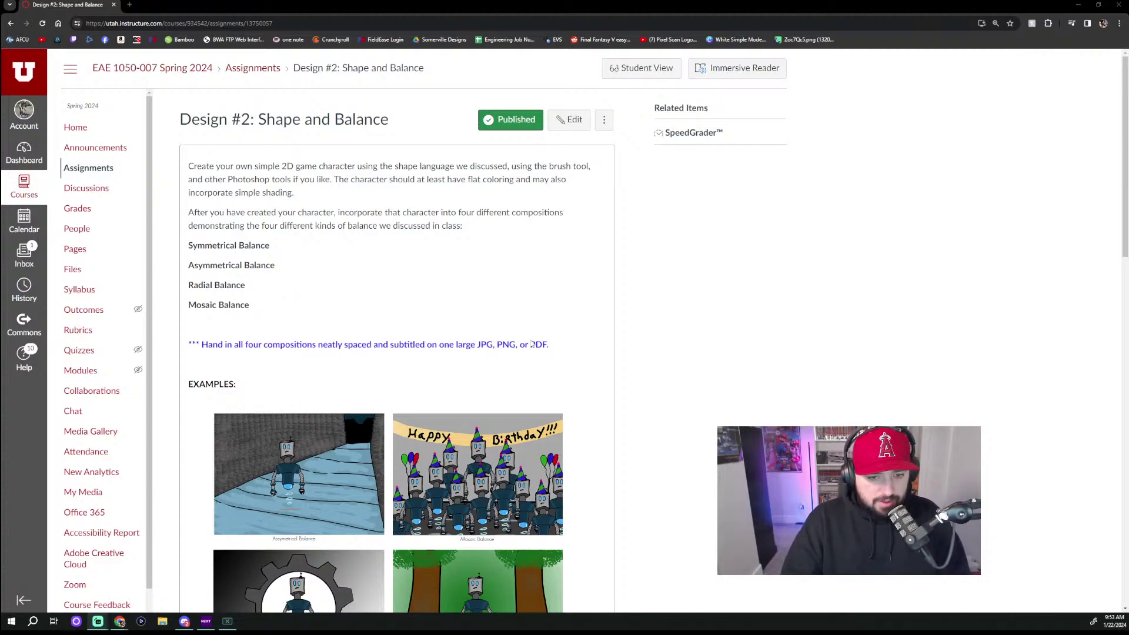
pyautogui.scroll(-9, 530, 343)
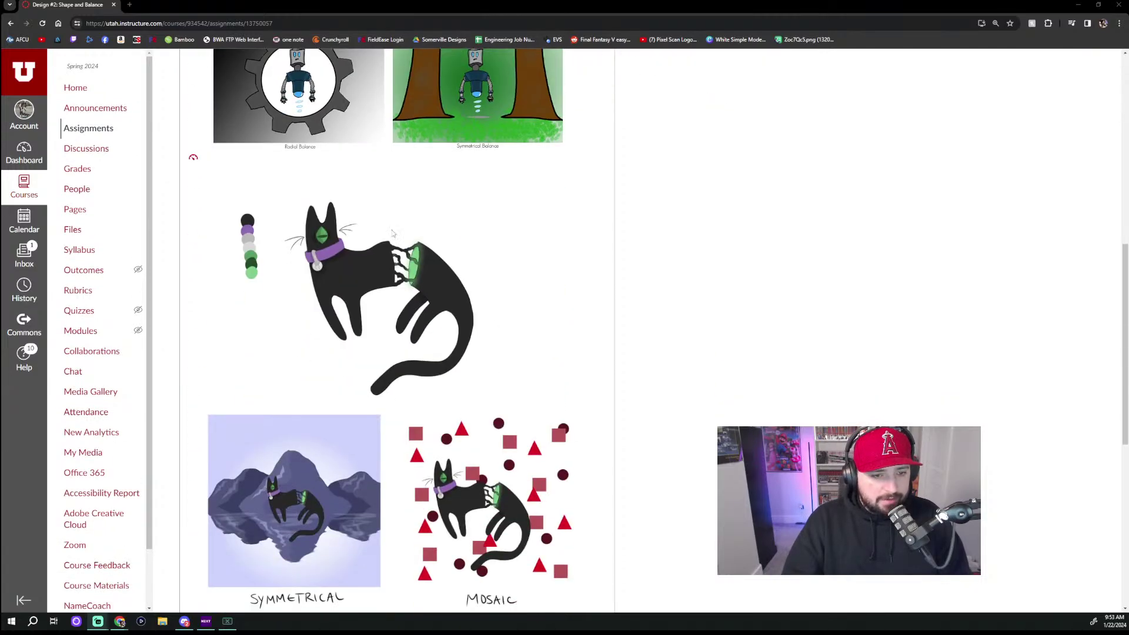
pyautogui.scroll(-8, 515, 321)
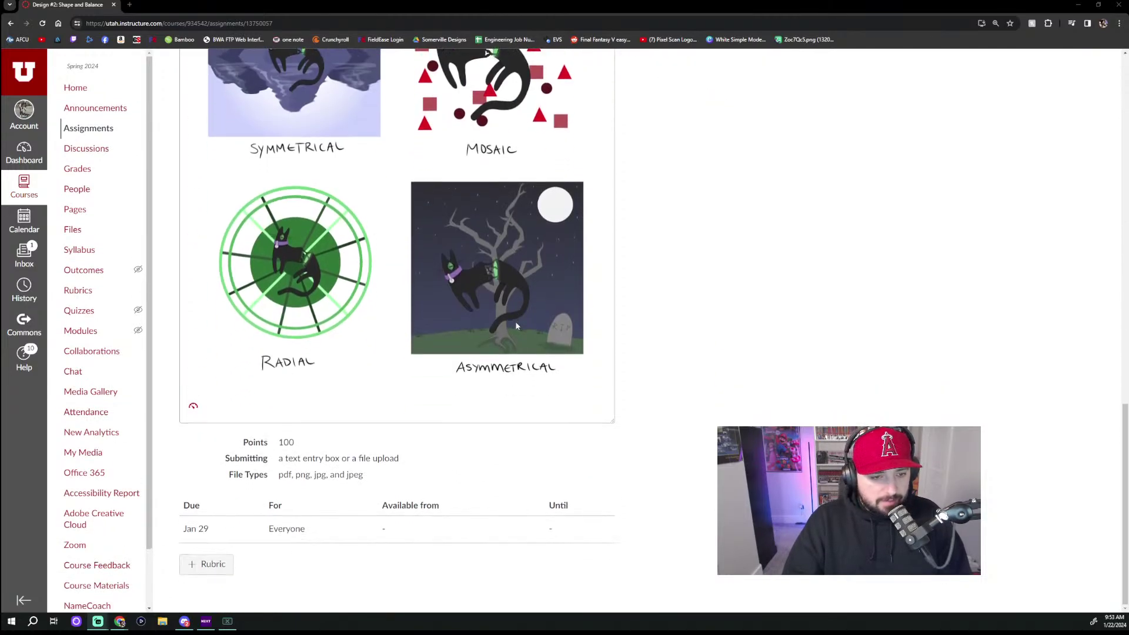
pyautogui.scroll(5, 513, 364)
pyautogui.scroll(9, 513, 365)
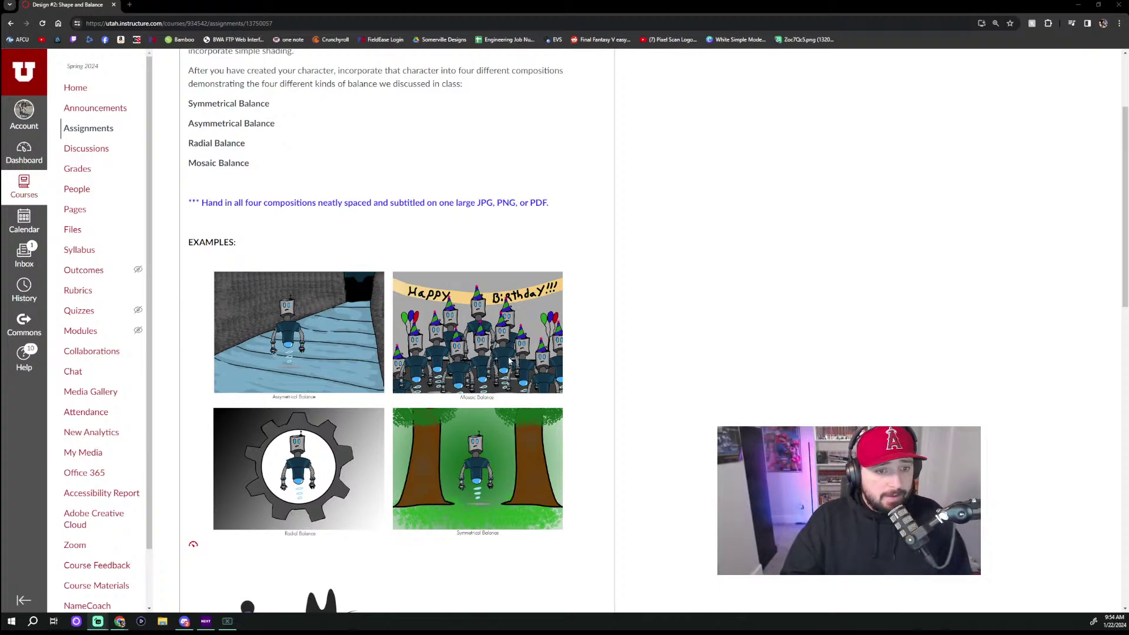
pyautogui.scroll(3, 599, 399)
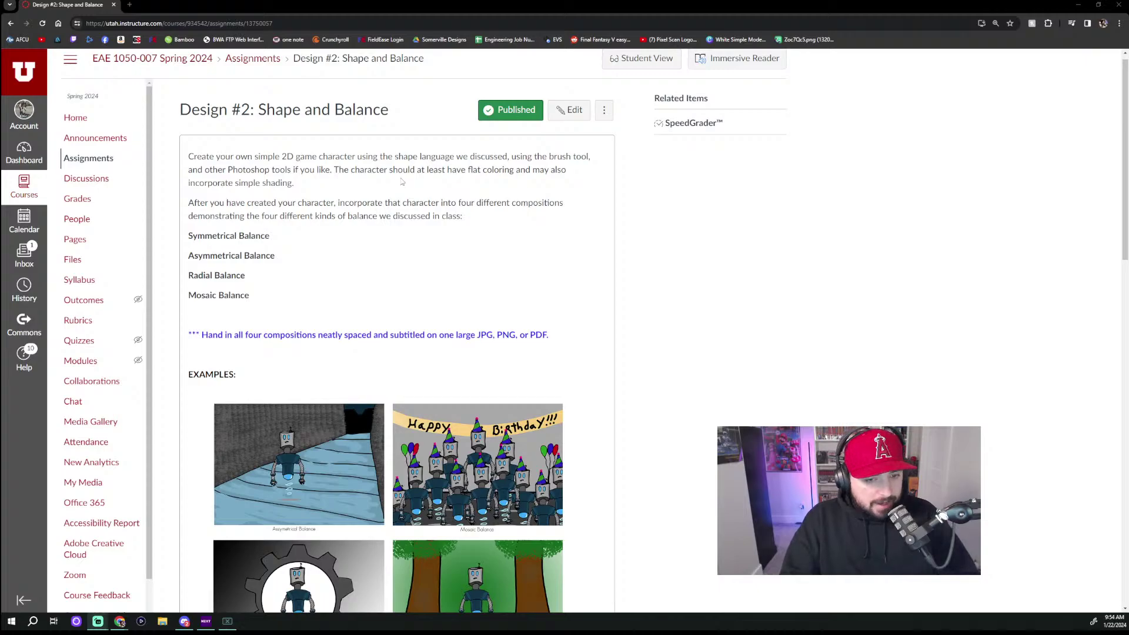
pyautogui.scroll(-3, 403, 182)
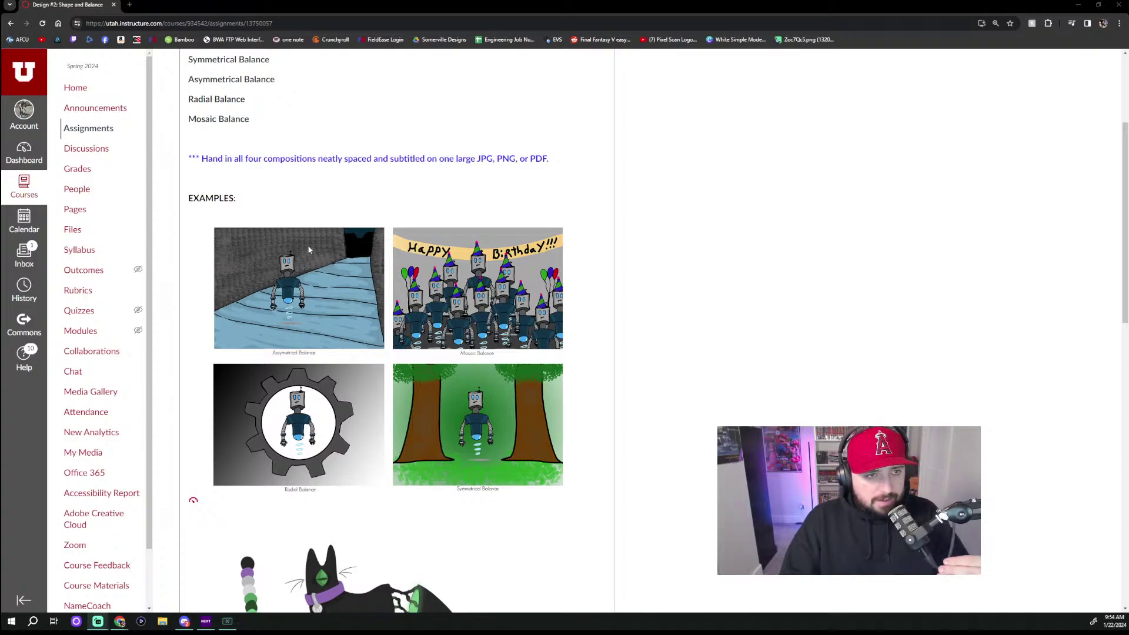
pyautogui.scroll(2, 266, 122)
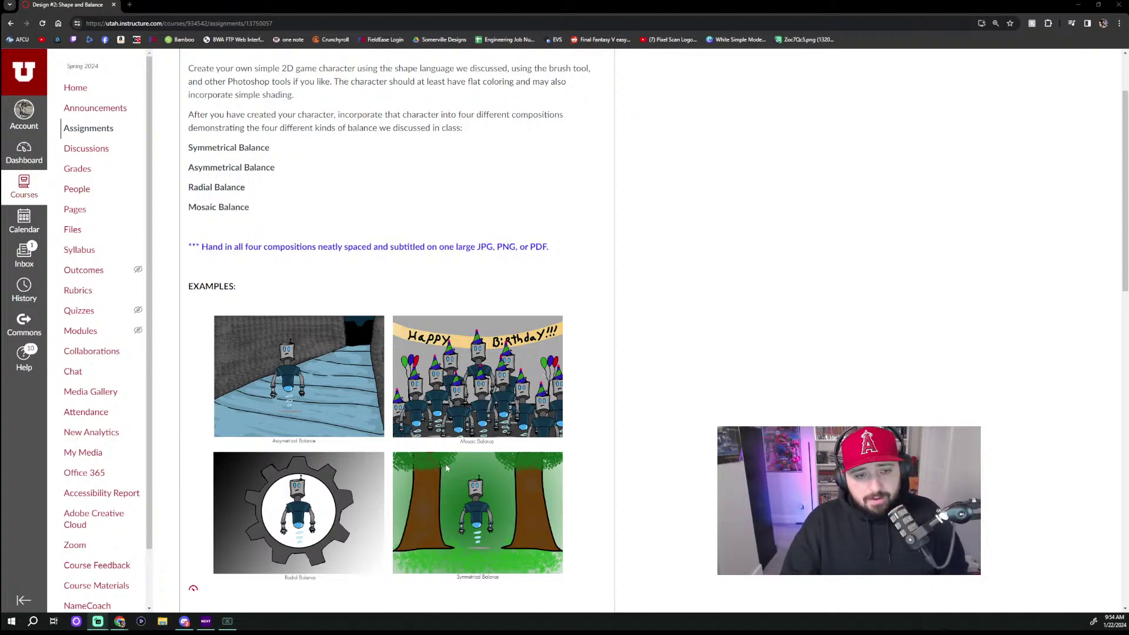
pyautogui.scroll(-9, 446, 467)
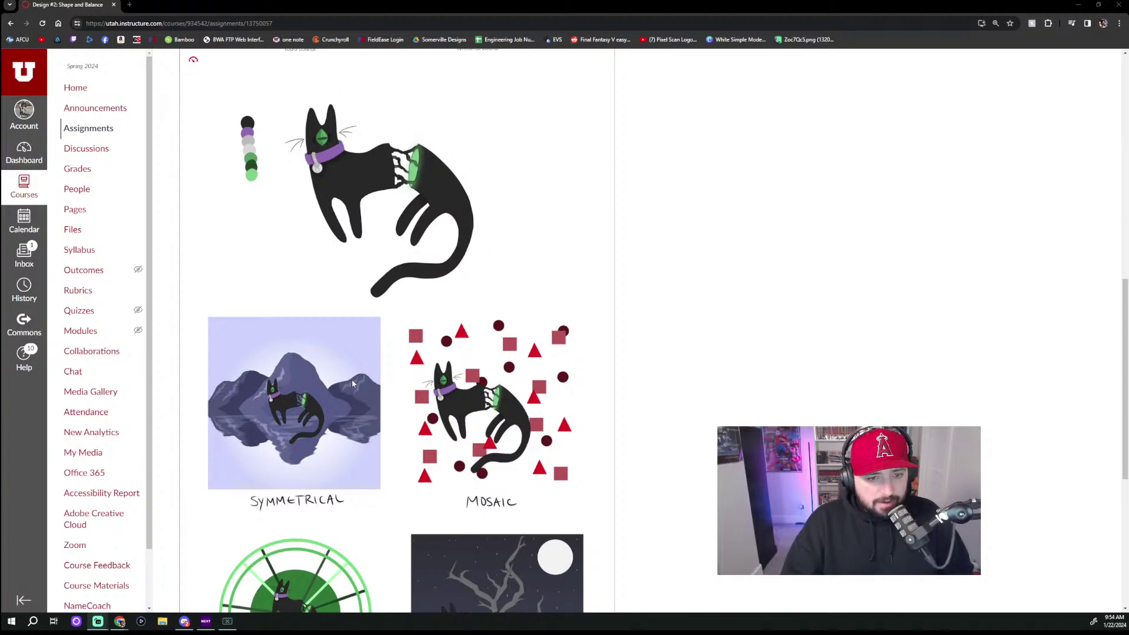
pyautogui.scroll(-1, 353, 384)
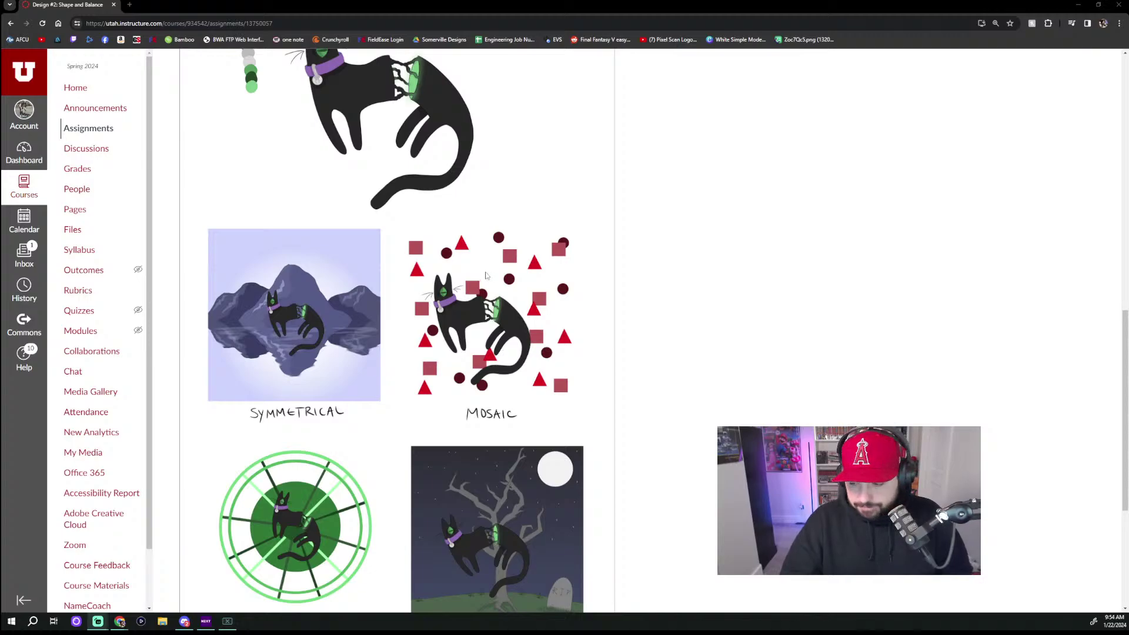
pyautogui.scroll(1, 418, 382)
pyautogui.scroll(10, 418, 382)
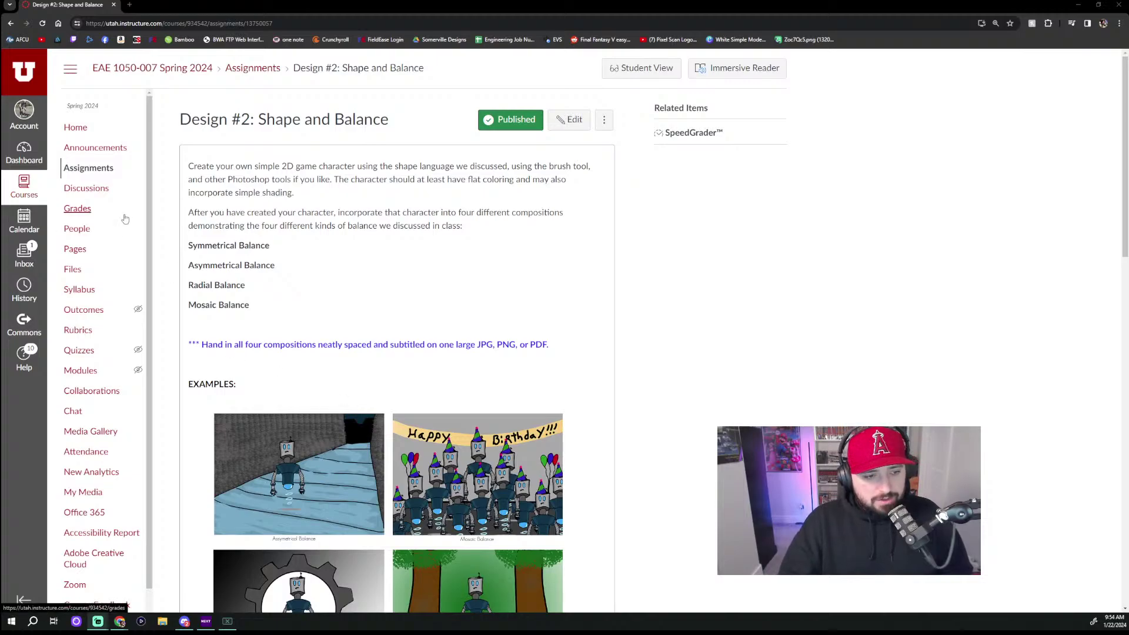
# Step: Find Adobe Photoshop 2024 through the system search and launch it
pyautogui.click(26, 623)
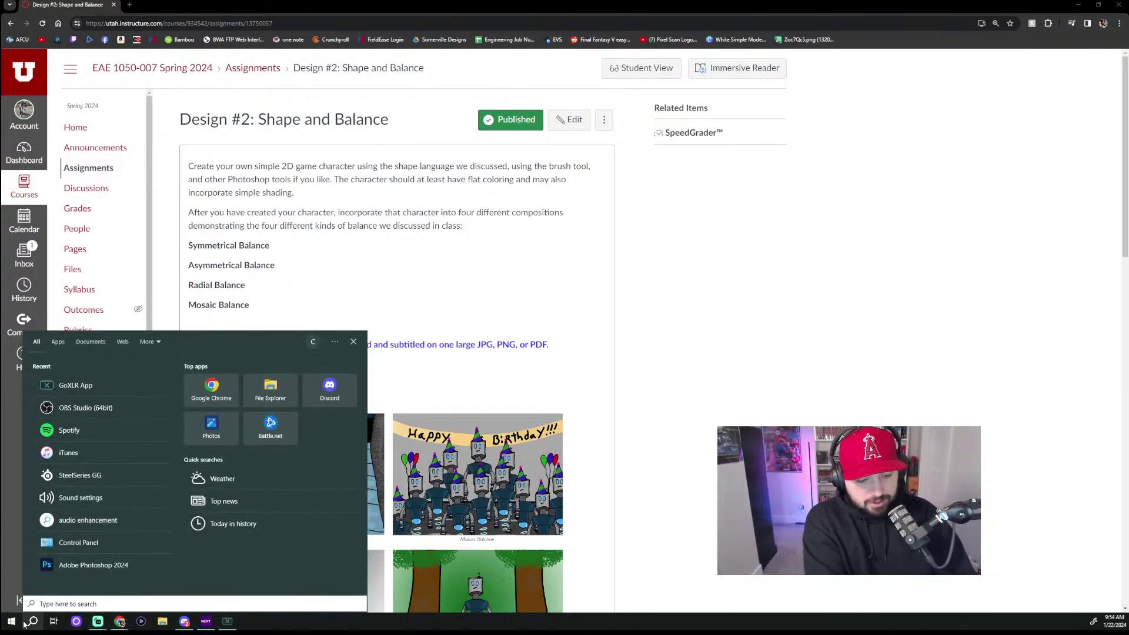
pyautogui.write('photoho')
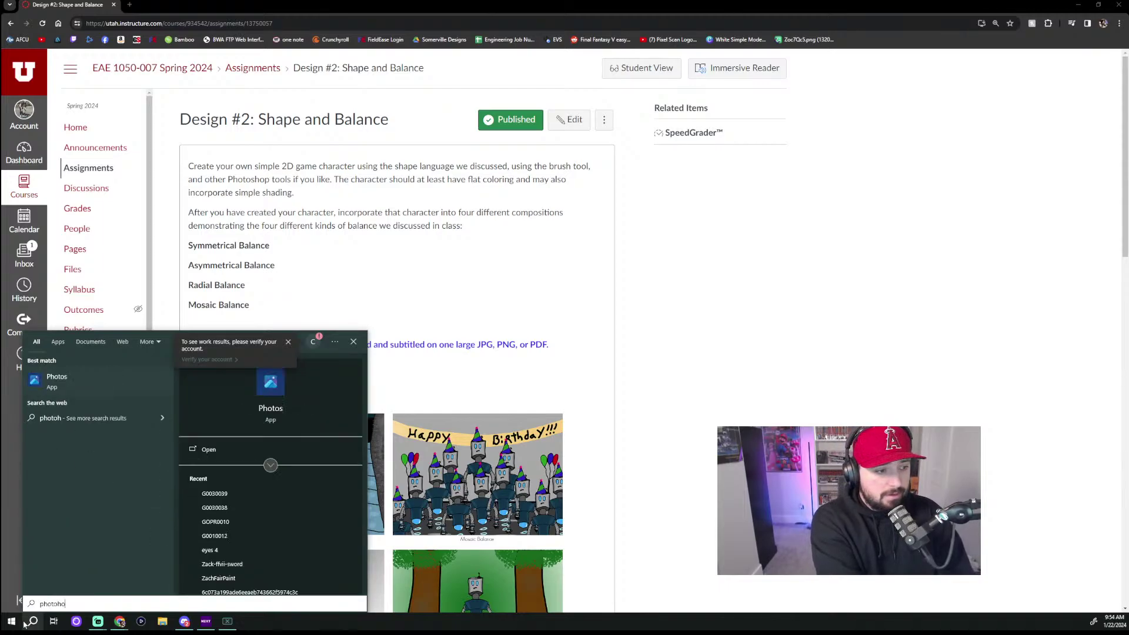
pyautogui.write('p')
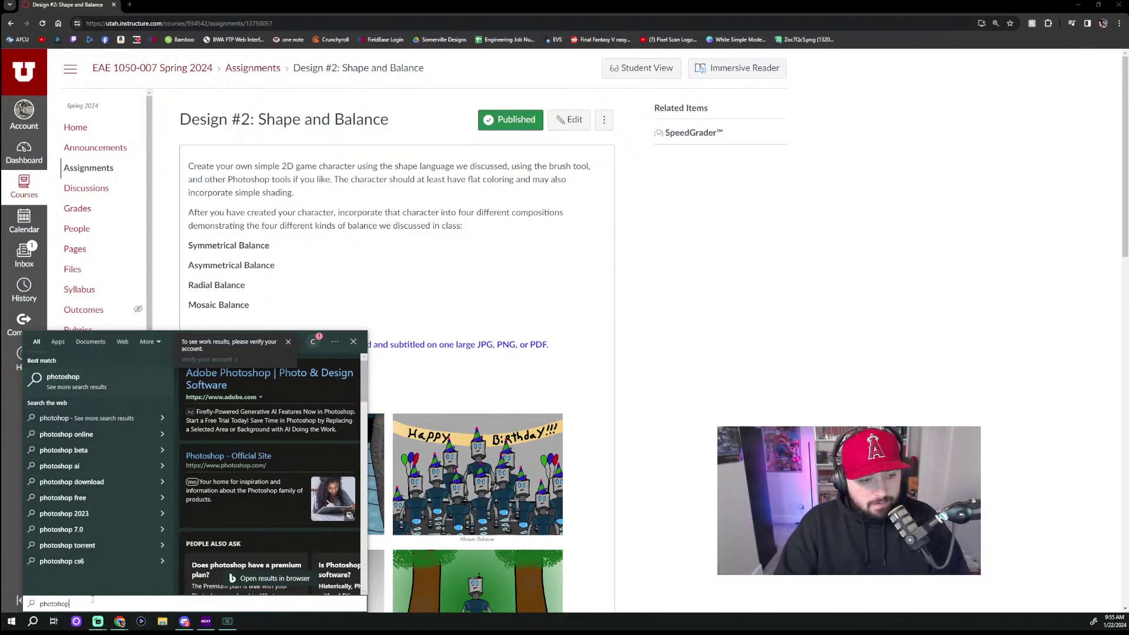
pyautogui.press('BackSpace')
pyautogui.press('BackSpace')
pyautogui.press('BackSpace')
pyautogui.press('BackSpace')
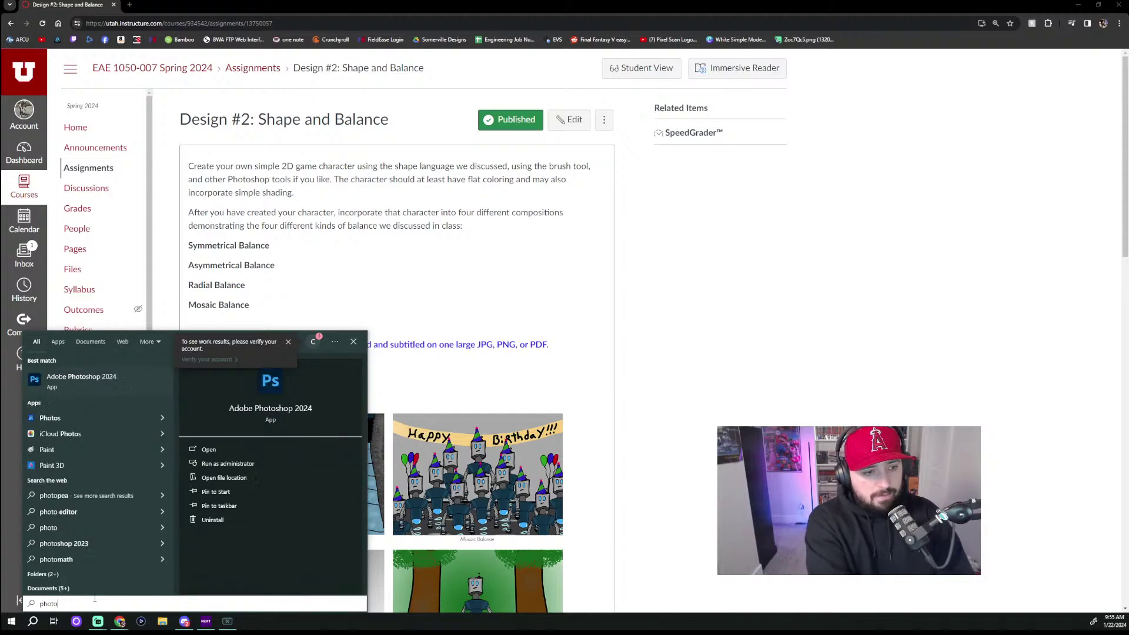
pyautogui.click(97, 379)
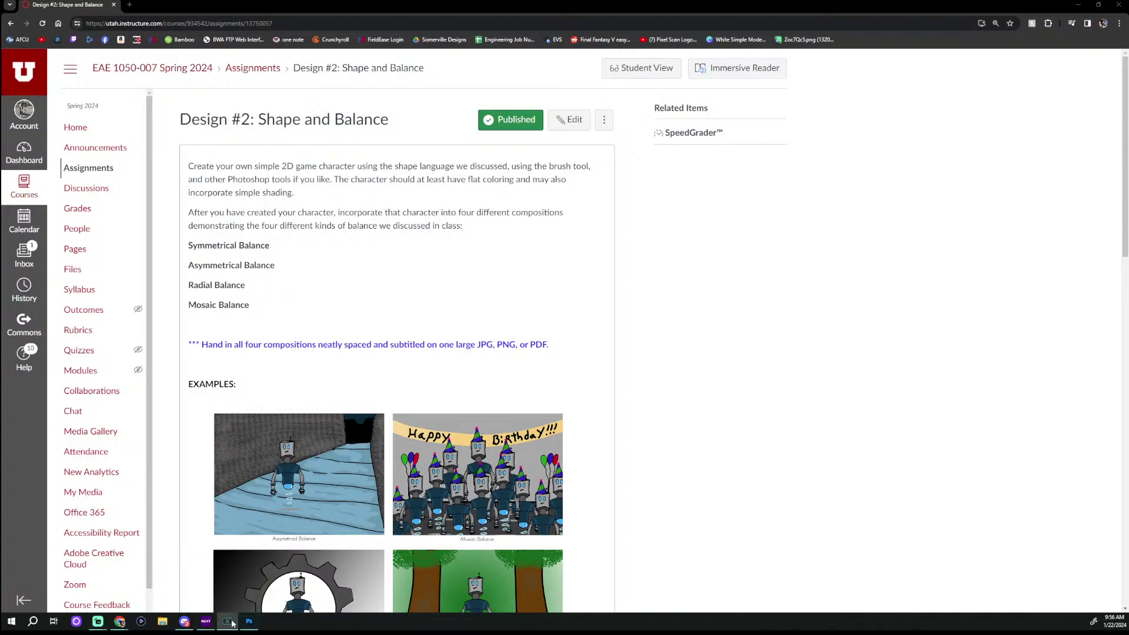
pyautogui.moveTo(97, 620)
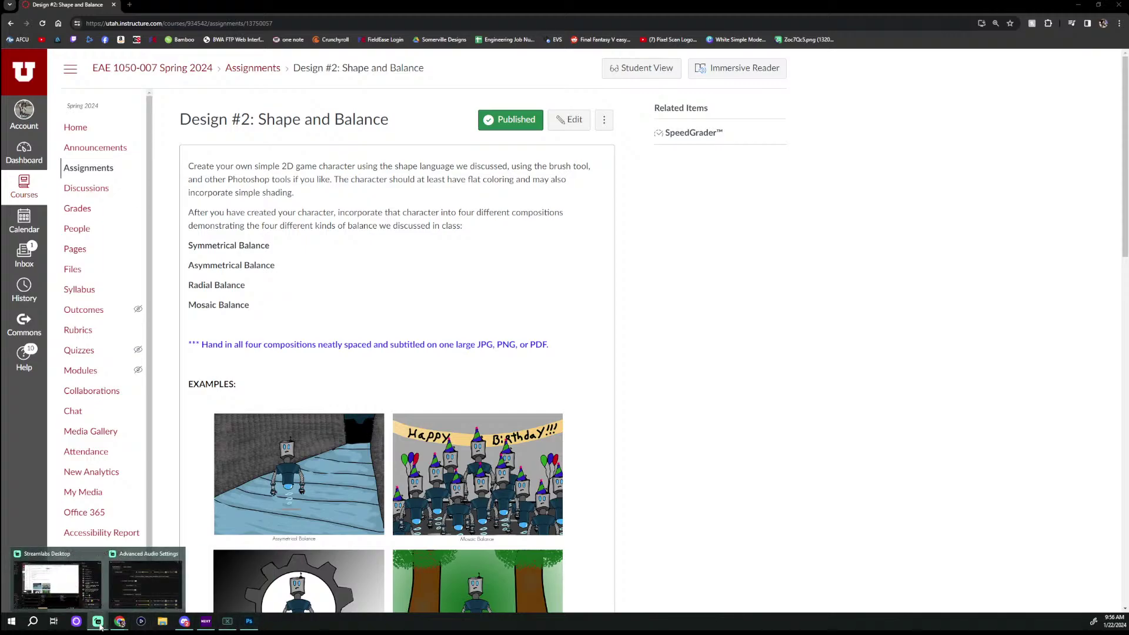
pyautogui.moveTo(72, 596)
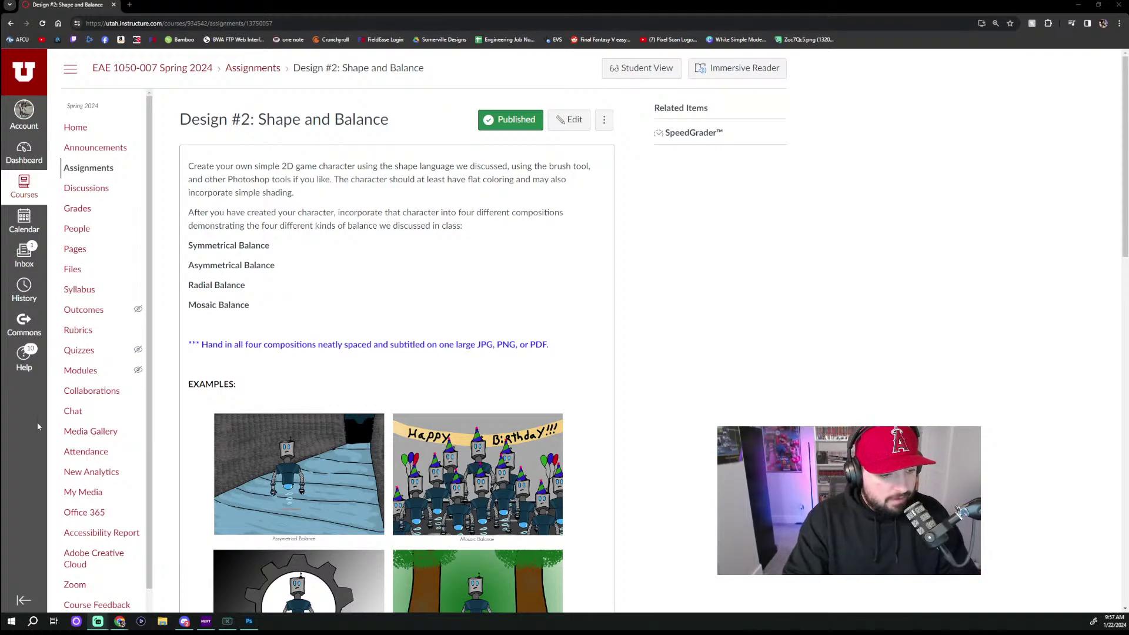
# Step: Search the computer for the Wacom tablet software and dismiss the search
pyautogui.click(32, 621)
pyautogui.write('wa')
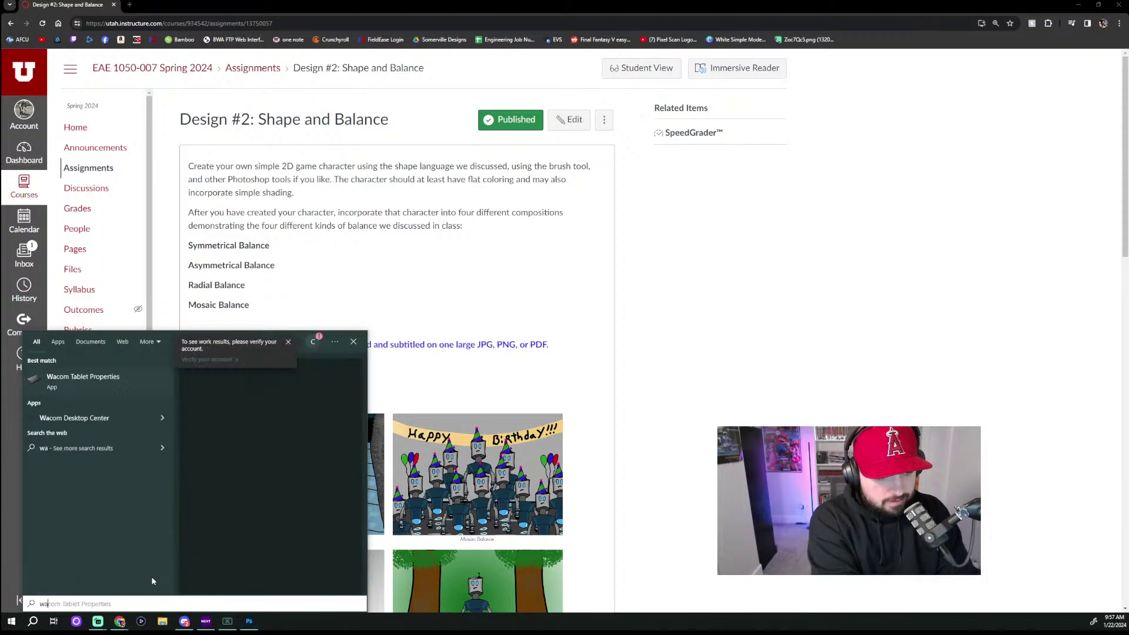
pyautogui.write('com')
pyautogui.press('Escape')
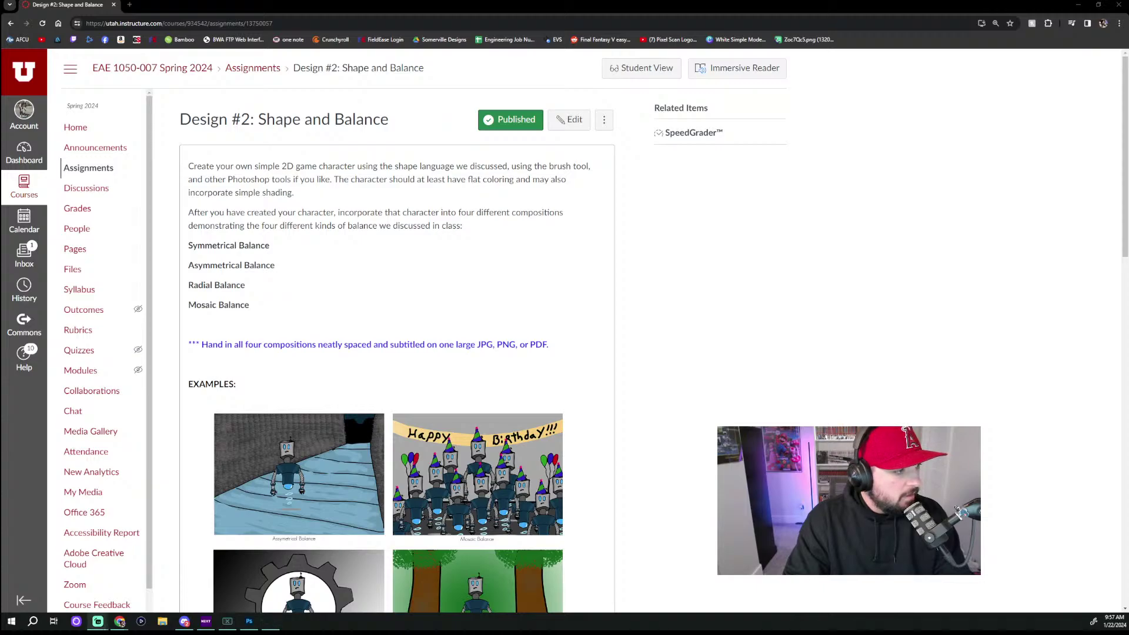
pyautogui.rightClick(510, 120)
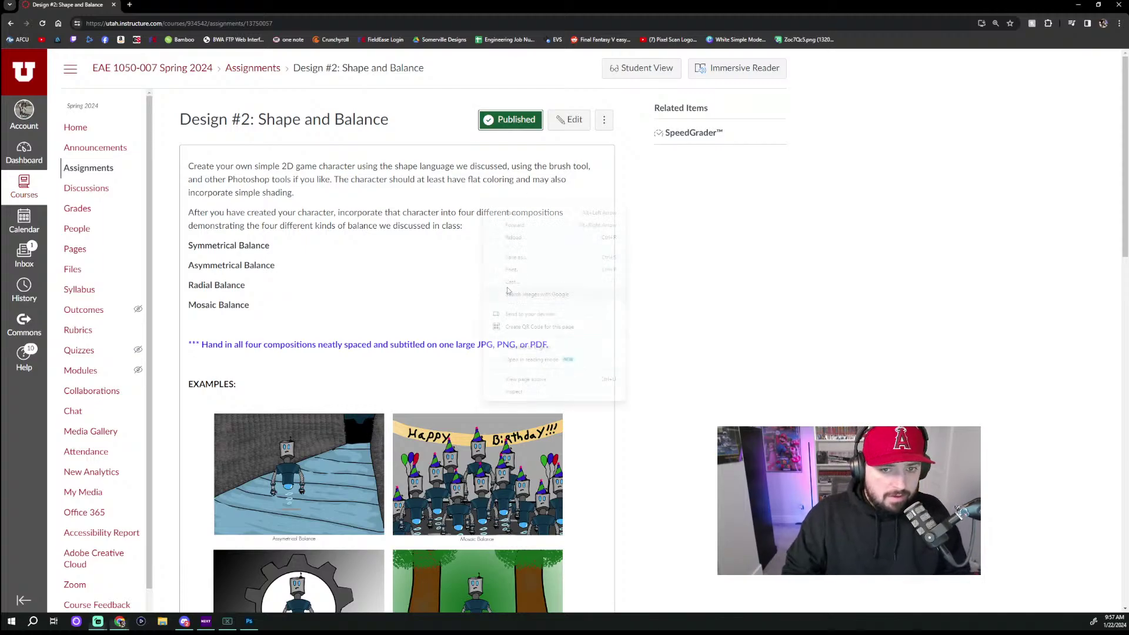
pyautogui.press('Escape')
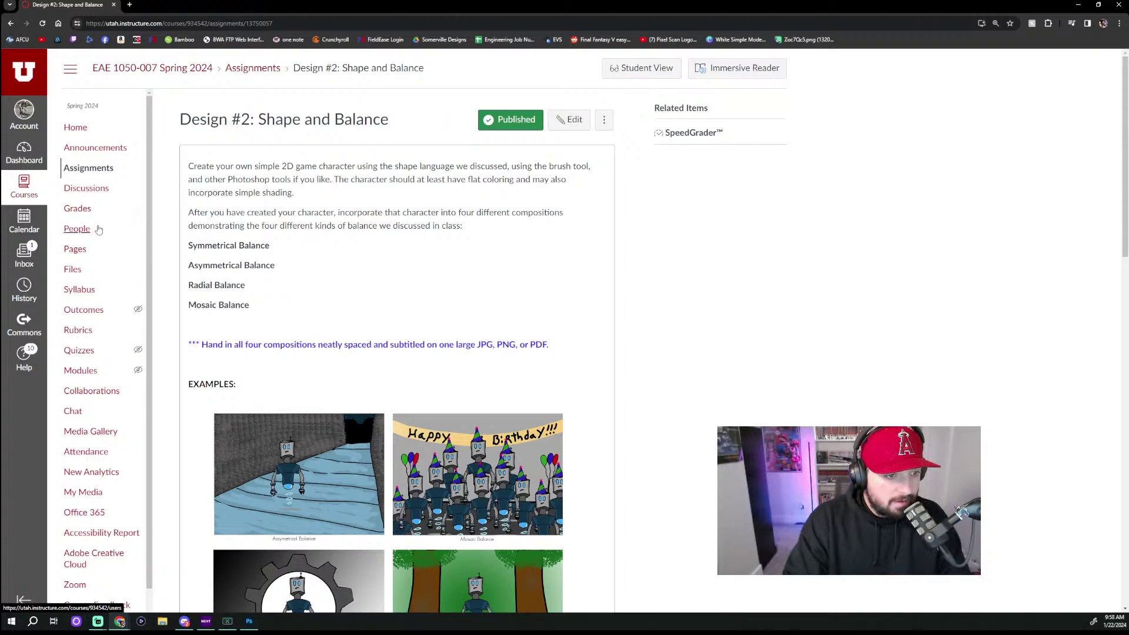
# Step: Open the course page Q1: Shape and Balance Notes and read through its sections on shape, balance, and symmetry
pyautogui.click(75, 249)
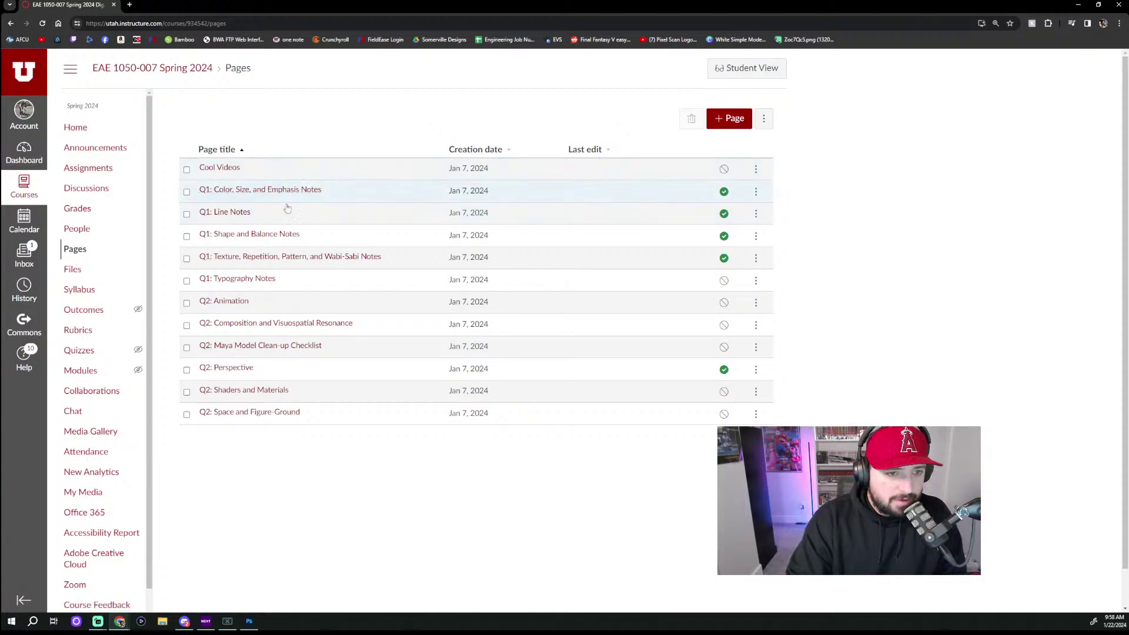
pyautogui.click(276, 234)
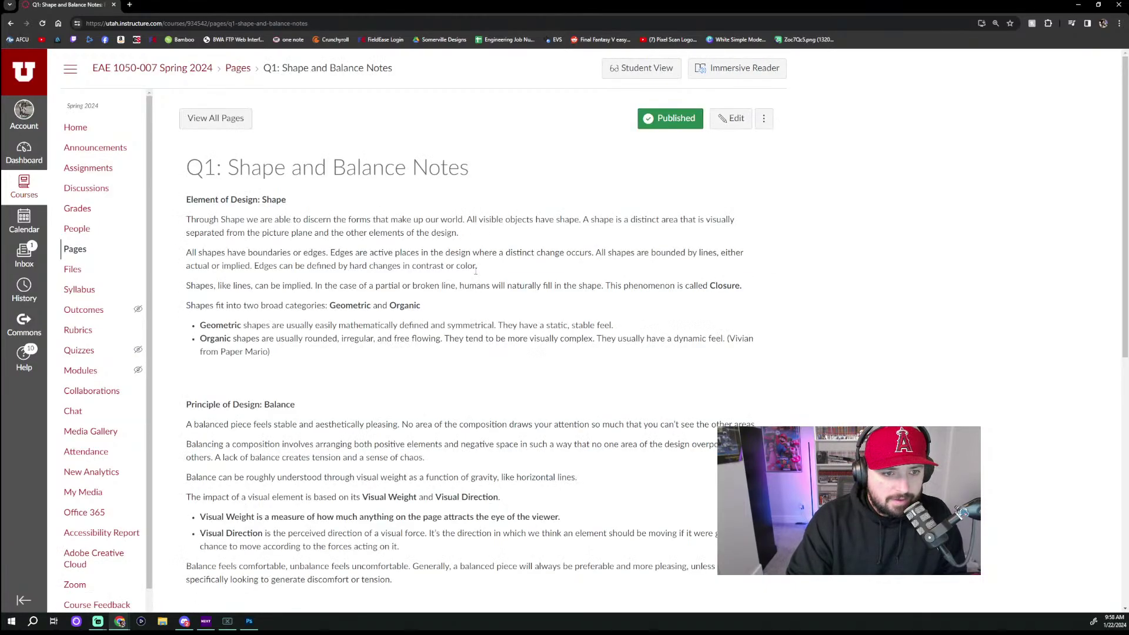
pyautogui.scroll(-3, 476, 271)
pyautogui.scroll(3, 319, 297)
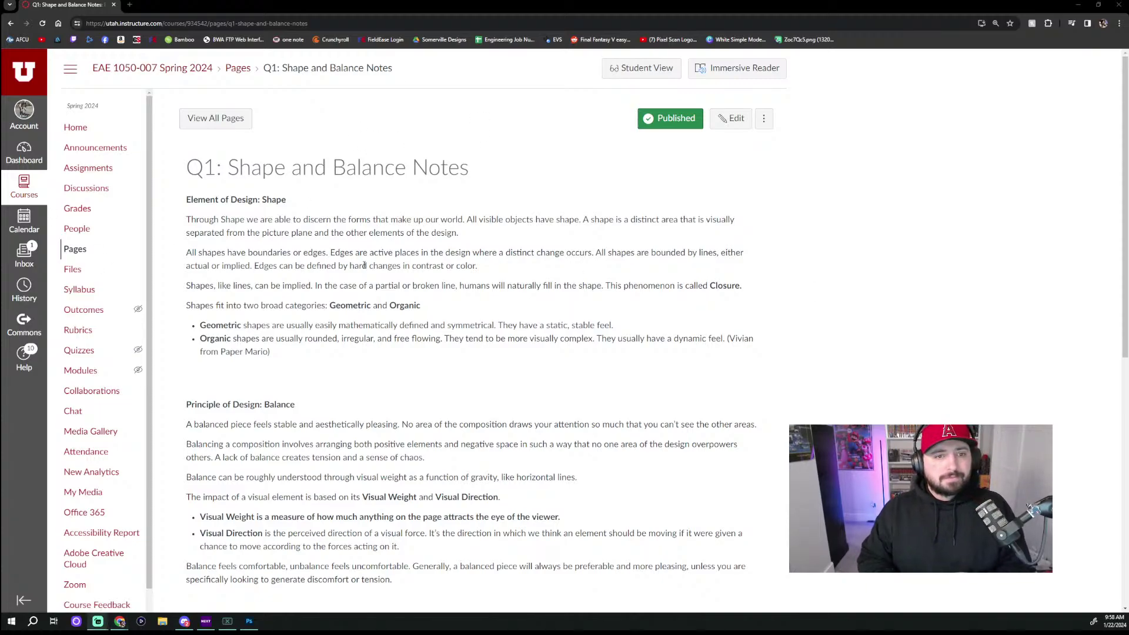
pyautogui.scroll(-3, 373, 325)
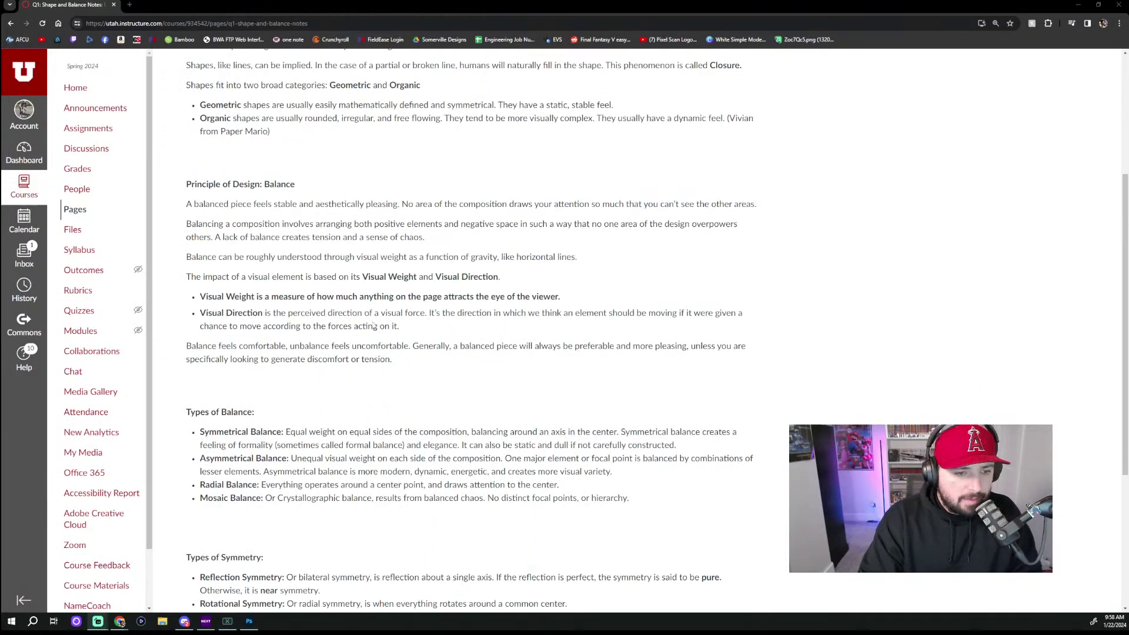
pyautogui.scroll(-3, 373, 329)
pyautogui.scroll(7, 370, 347)
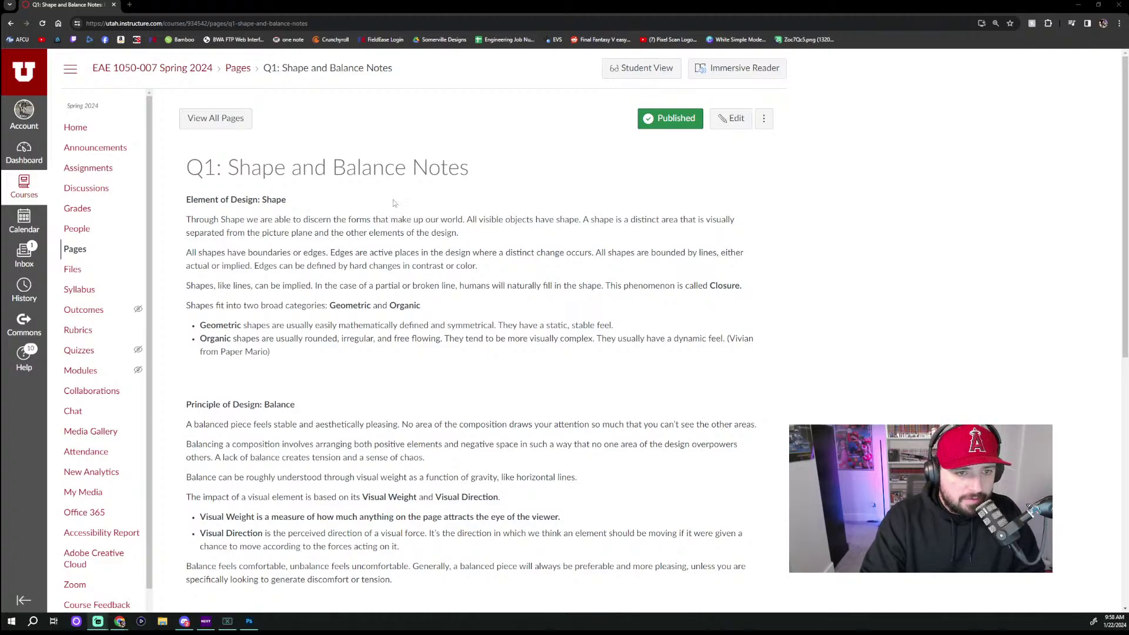
pyautogui.scroll(-1, 419, 232)
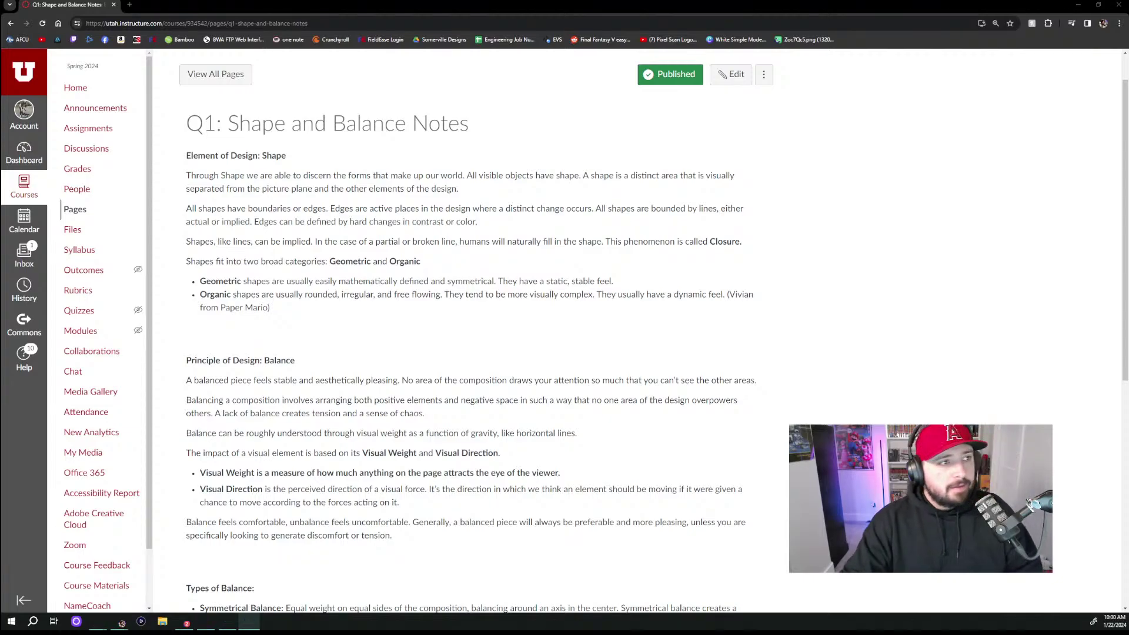
# Step: Switch to Photoshop, choose a medium blue foreground colour, and add a new layer above the background
pyautogui.hotkey('alt', 'Tab')
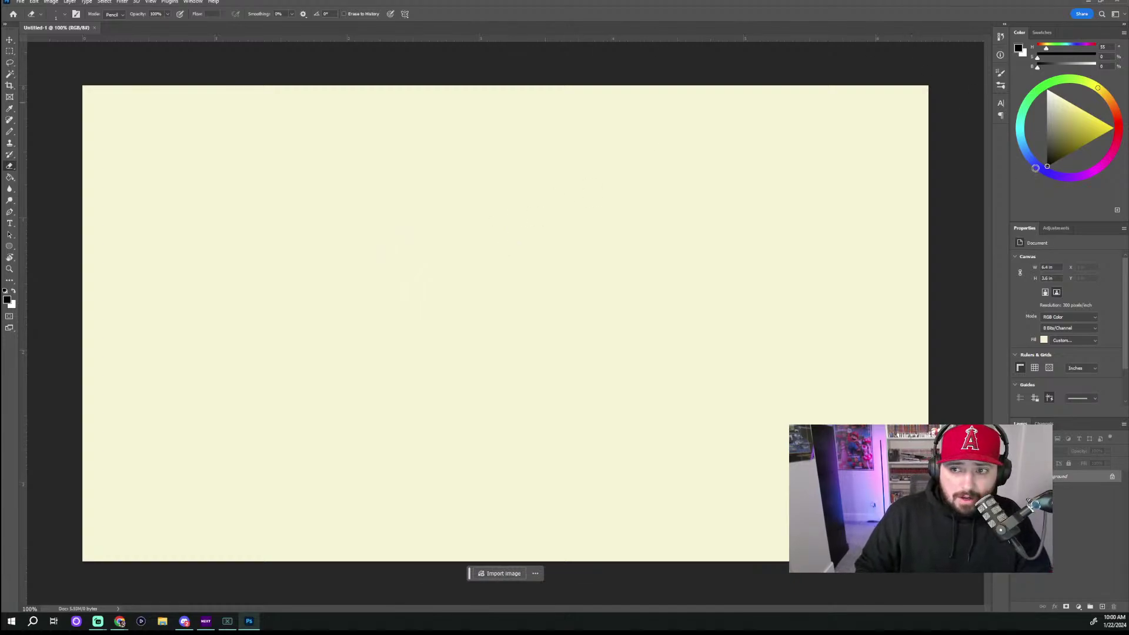
pyautogui.click(1033, 163)
pyautogui.moveTo(1076, 142); pyautogui.dragTo(1077, 123)
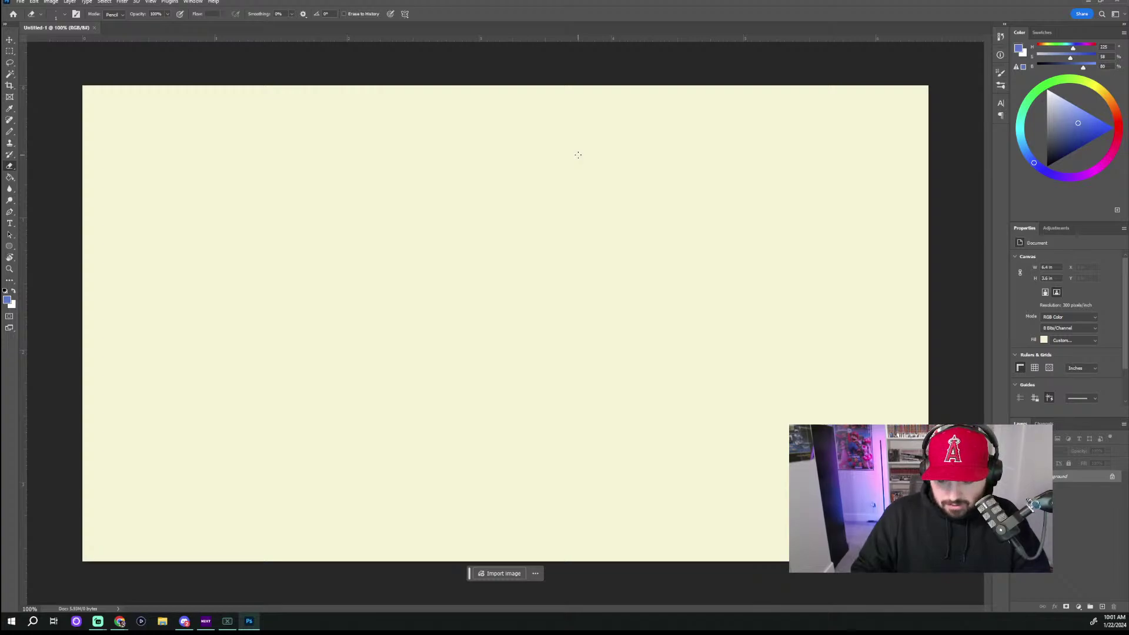
pyautogui.click(1101, 607)
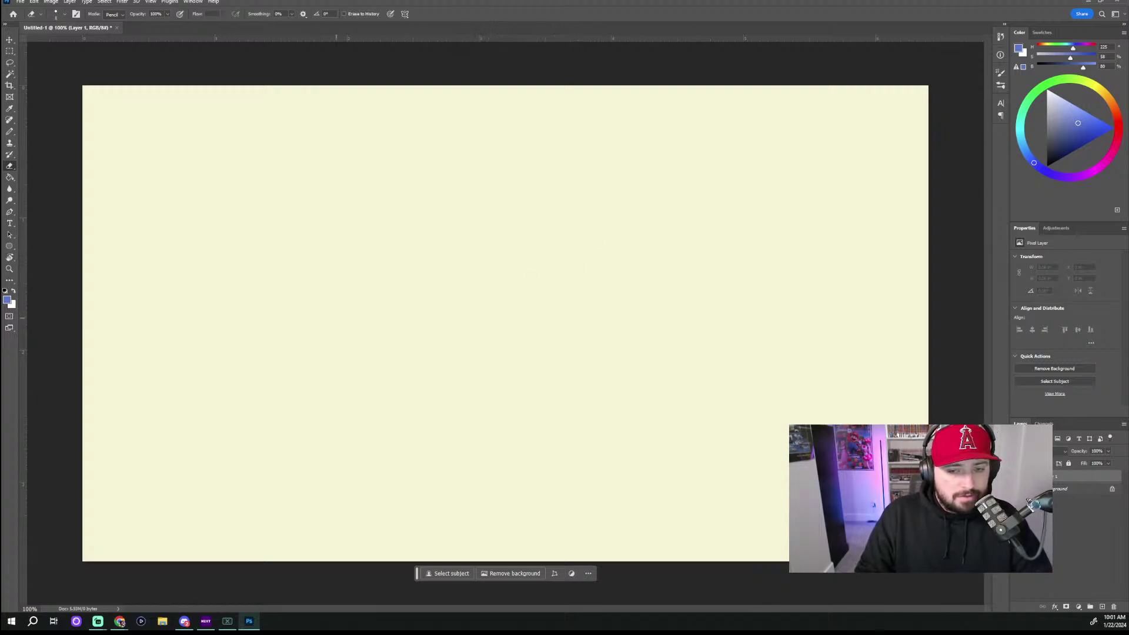
# Step: Make the blue foreground colour more saturated and try a short Pencil stroke near the canvas's upper middle, undoing the stroke
pyautogui.click(1086, 119)
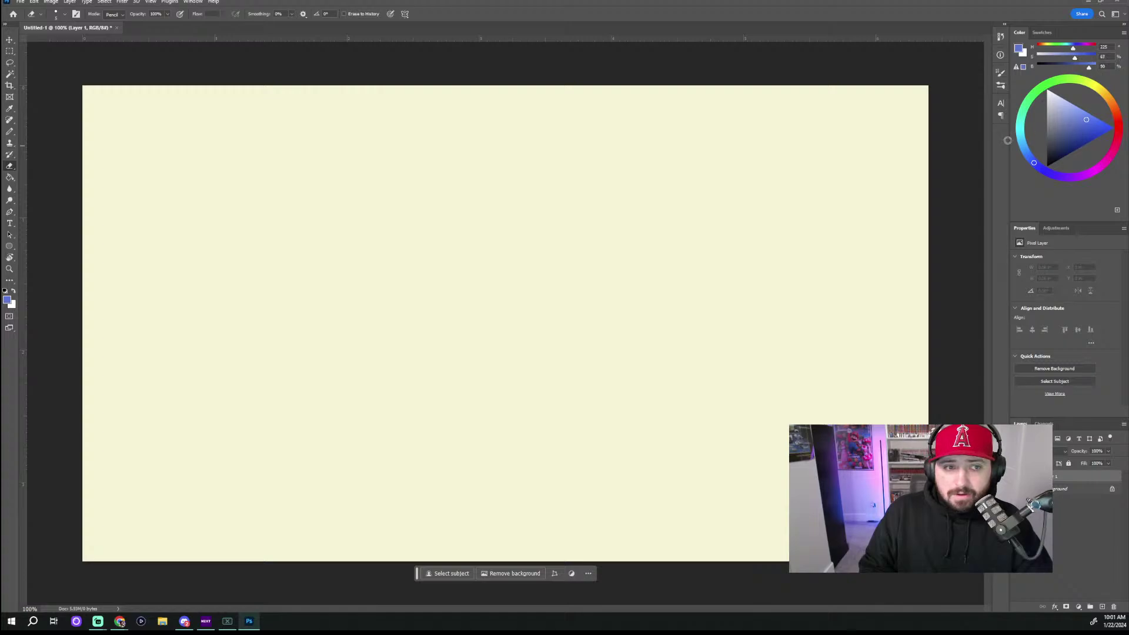
pyautogui.press('b')
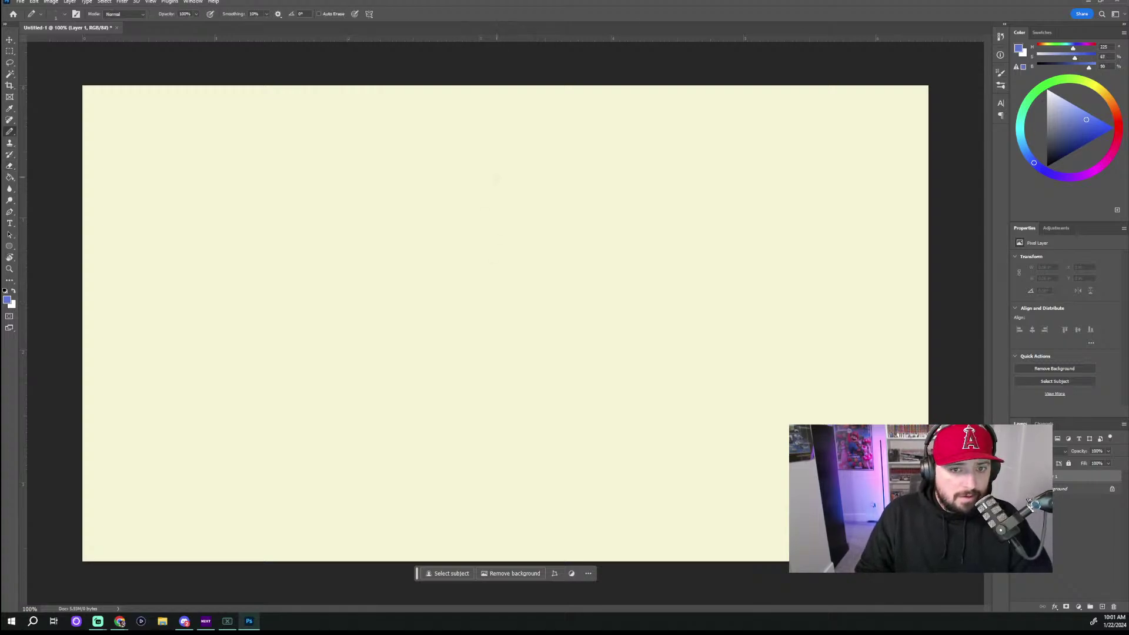
pyautogui.moveTo(496, 176)
pyautogui.mouseDown()
pyautogui.moveTo(519, 255)
pyautogui.moveTo(543, 247)
pyautogui.moveTo(506, 175)
pyautogui.mouseUp()
pyautogui.hotkey('ctrl', 'z')
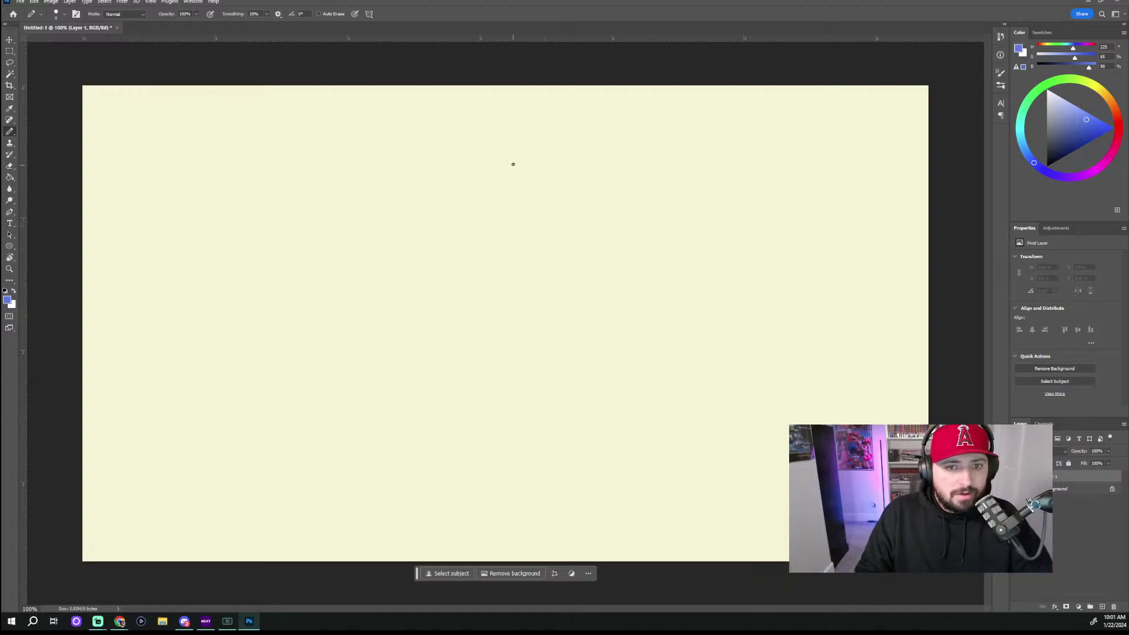
# Step: Sketch a loose triangle, a square and a circle around the middle of the canvas with the Pencil
pyautogui.moveTo(512, 164)
pyautogui.mouseDown()
pyautogui.moveTo(566, 242)
pyautogui.moveTo(528, 154)
pyautogui.mouseUp()
pyautogui.moveTo(421, 305)
pyautogui.mouseDown()
pyautogui.moveTo(495, 287)
pyautogui.moveTo(414, 302)
pyautogui.mouseUp()
pyautogui.moveTo(629, 254); pyautogui.dragTo(589, 265)
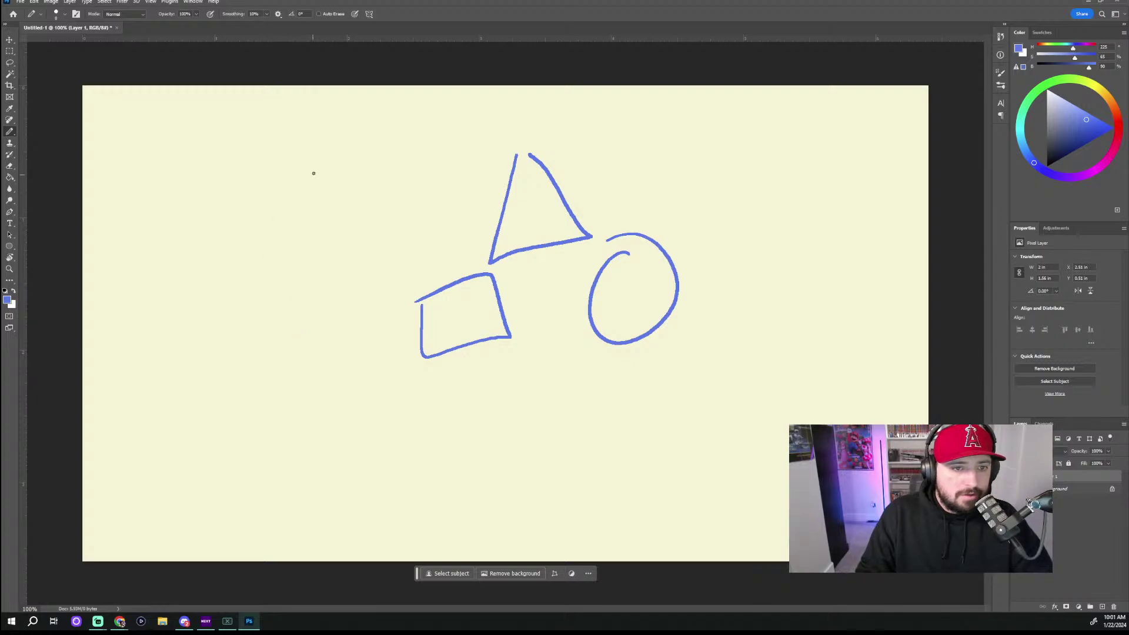
# Step: Sketch a slanted parallelogram in four strokes in the canvas's upper left, beside the triangle
pyautogui.moveTo(317, 171); pyautogui.dragTo(268, 278)
pyautogui.moveTo(401, 145); pyautogui.dragTo(363, 250)
pyautogui.moveTo(322, 178); pyautogui.dragTo(395, 142)
pyautogui.moveTo(277, 275); pyautogui.dragTo(370, 227)
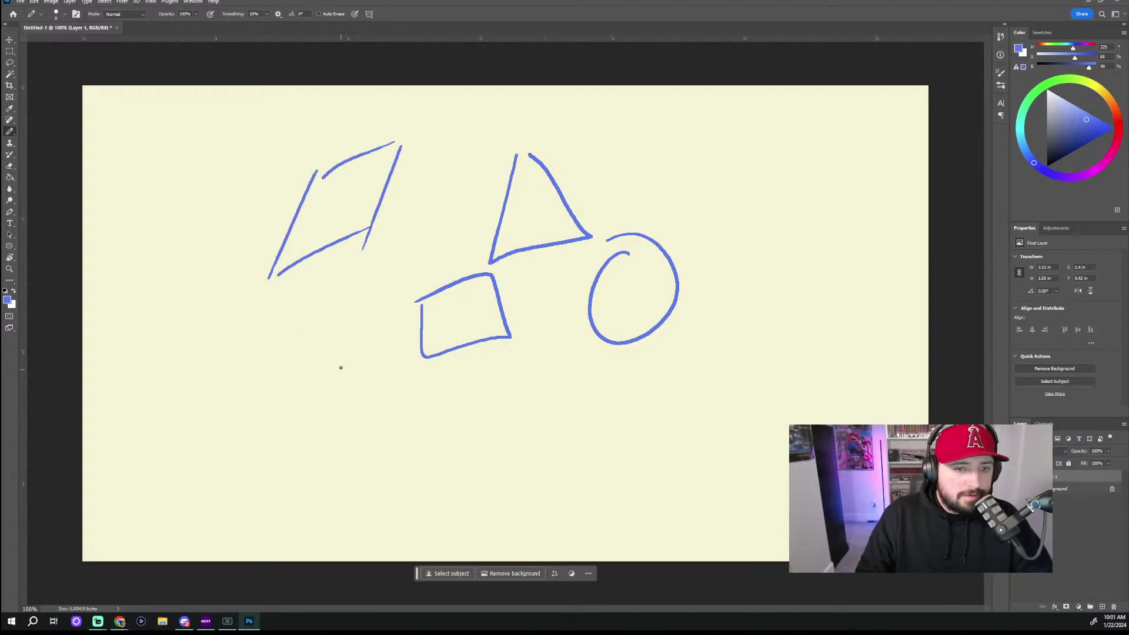
# Step: Try a trapezoid below the parallelogram, undo it, and redraw the parallelogram's lower edge as one longer stroke
pyautogui.moveTo(335, 305)
pyautogui.mouseDown()
pyautogui.moveTo(313, 400)
pyautogui.moveTo(366, 427)
pyautogui.moveTo(359, 317)
pyautogui.moveTo(311, 310)
pyautogui.mouseUp()
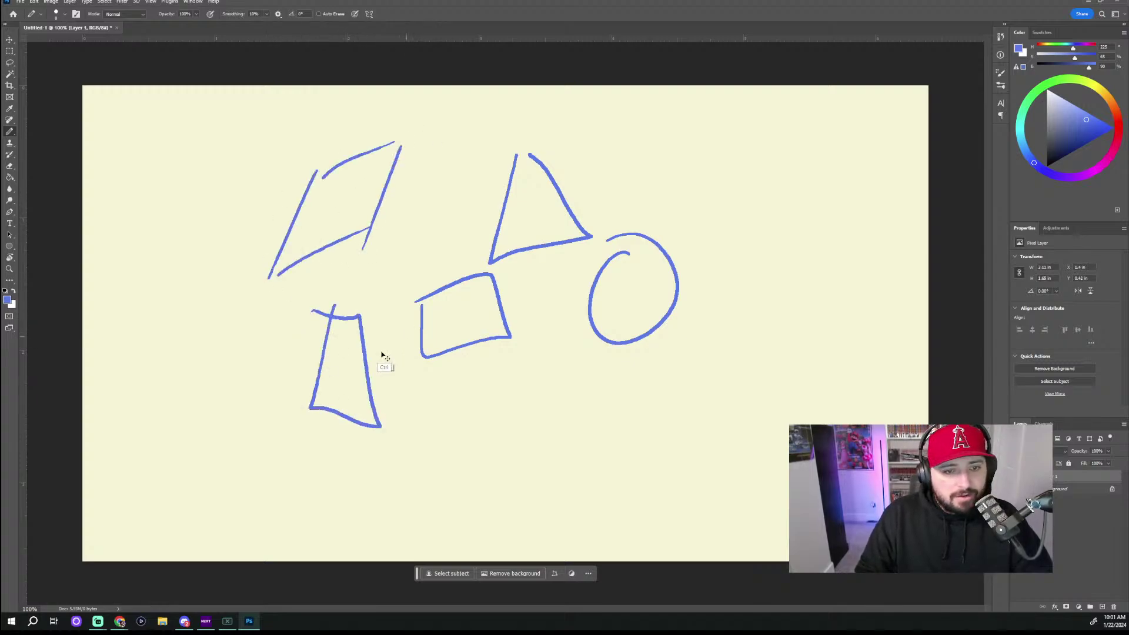
pyautogui.hotkey('ctrl', 'z')
pyautogui.hotkey('ctrl', 'z')
pyautogui.hotkey('ctrl', 'z')
pyautogui.moveTo(268, 278); pyautogui.dragTo(342, 226)
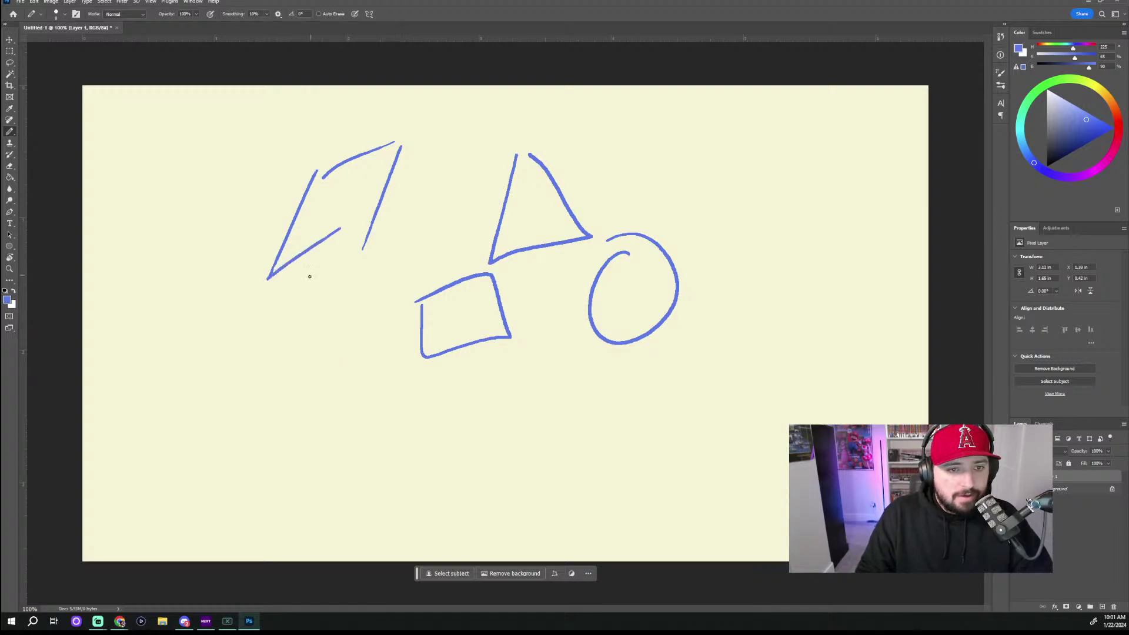
pyautogui.hotkey('ctrl', 'z')
pyautogui.moveTo(272, 279); pyautogui.dragTo(392, 234)
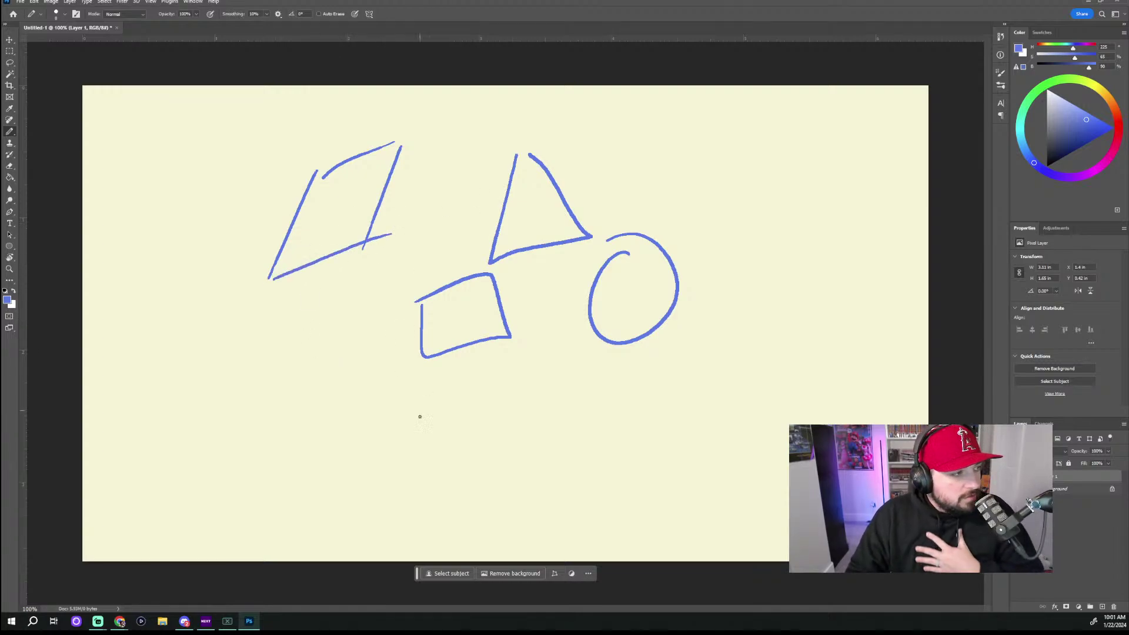
# Step: Sketch a three-dimensional box with broken edge lines below the parallelogram
pyautogui.moveTo(231, 378)
pyautogui.mouseDown()
pyautogui.moveTo(259, 456)
pyautogui.moveTo(323, 398)
pyautogui.moveTo(281, 472)
pyautogui.moveTo(254, 335)
pyautogui.moveTo(319, 307)
pyautogui.mouseUp()
pyautogui.moveTo(352, 444); pyautogui.dragTo(364, 413)
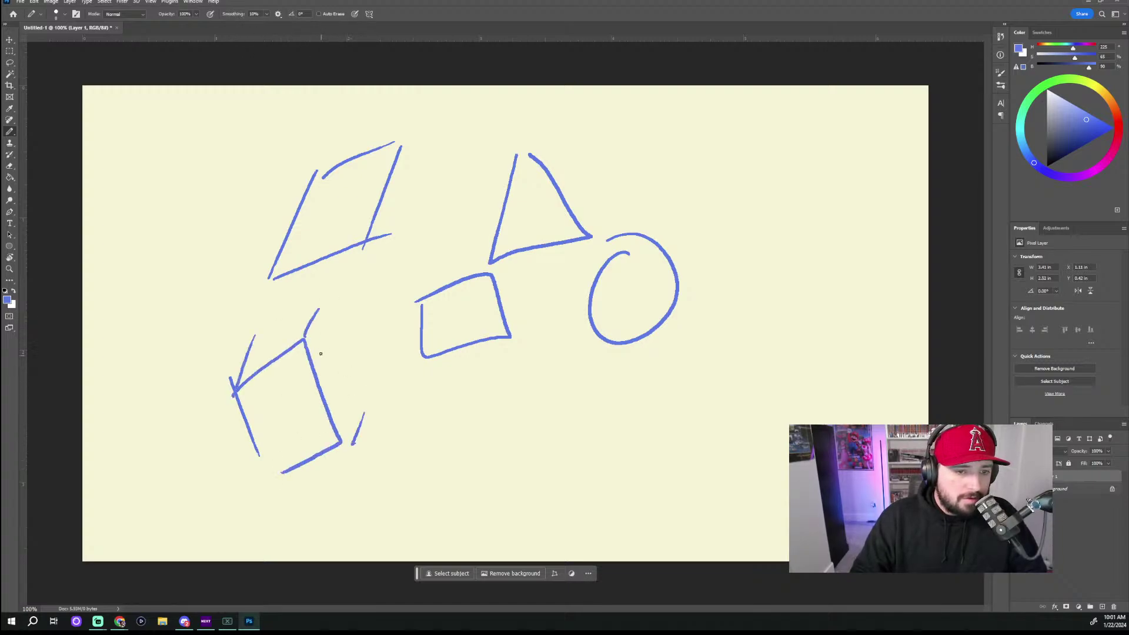
pyautogui.moveTo(318, 306); pyautogui.dragTo(355, 397)
pyautogui.moveTo(247, 353); pyautogui.dragTo(299, 310)
# Step: Sketch a tilted cylinder with an elliptical top below the square
pyautogui.moveTo(506, 399)
pyautogui.mouseDown()
pyautogui.moveTo(529, 438)
pyautogui.moveTo(473, 413)
pyautogui.moveTo(469, 506)
pyautogui.mouseUp()
pyautogui.moveTo(546, 406); pyautogui.dragTo(575, 481)
pyautogui.moveTo(471, 507); pyautogui.dragTo(576, 479)
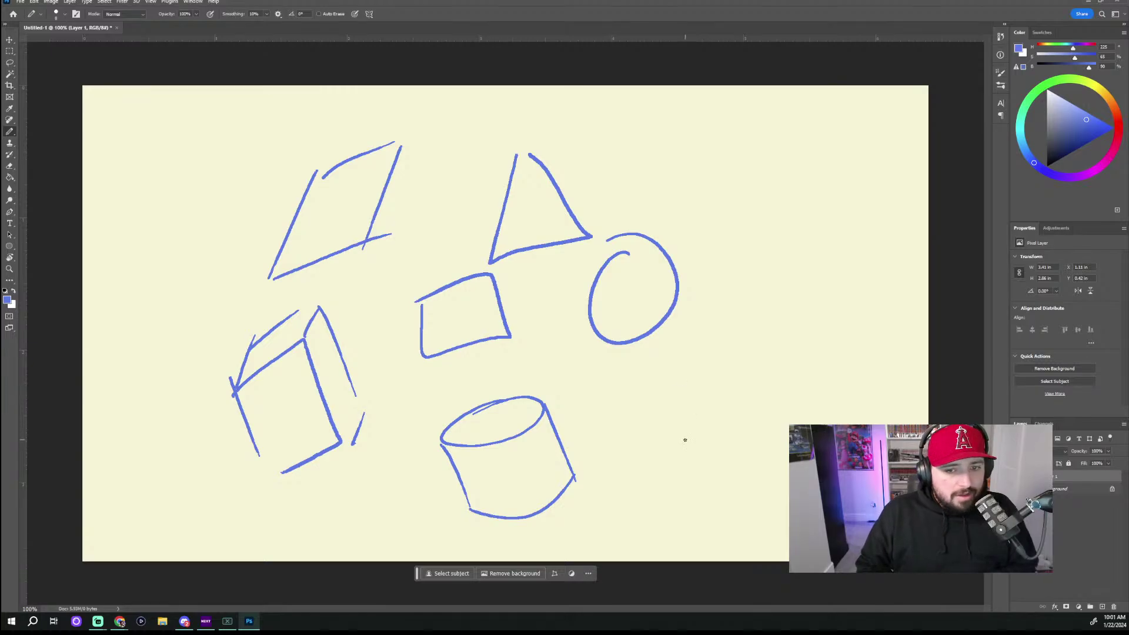
# Step: Sketch a two-sided pyramid with open corners to the right of the cylinder
pyautogui.moveTo(658, 373); pyautogui.dragTo(630, 487)
pyautogui.moveTo(652, 418)
pyautogui.mouseDown()
pyautogui.moveTo(650, 429)
pyautogui.moveTo(660, 374)
pyautogui.moveTo(749, 429)
pyautogui.mouseUp()
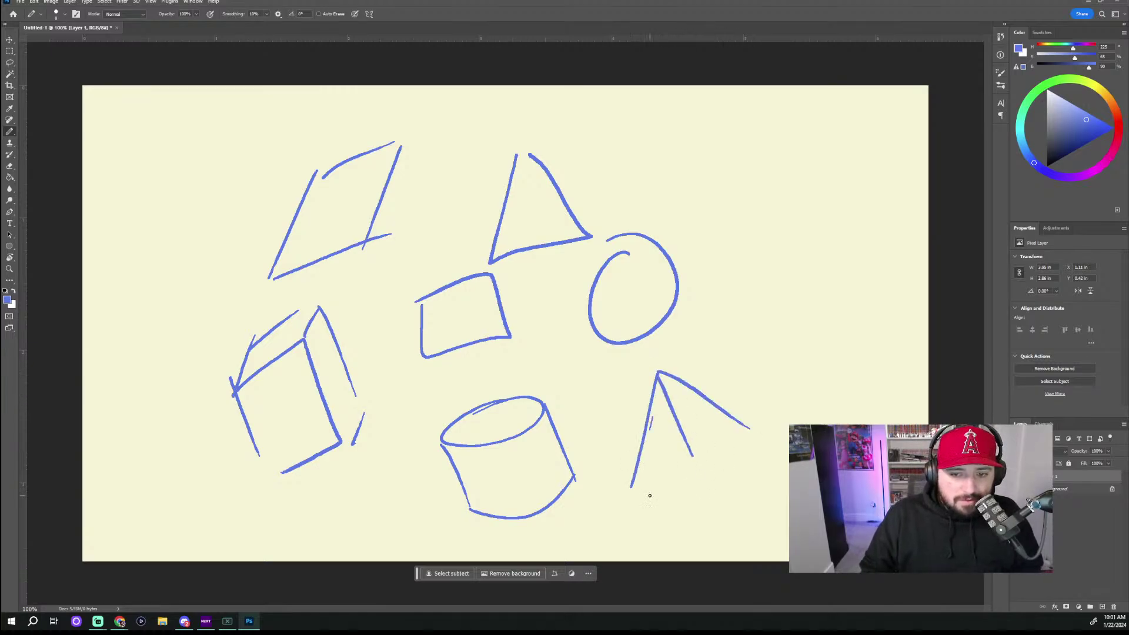
pyautogui.moveTo(634, 490)
pyautogui.mouseDown()
pyautogui.moveTo(694, 490)
pyautogui.moveTo(735, 437)
pyautogui.mouseUp()
pyautogui.moveTo(698, 485); pyautogui.dragTo(692, 454)
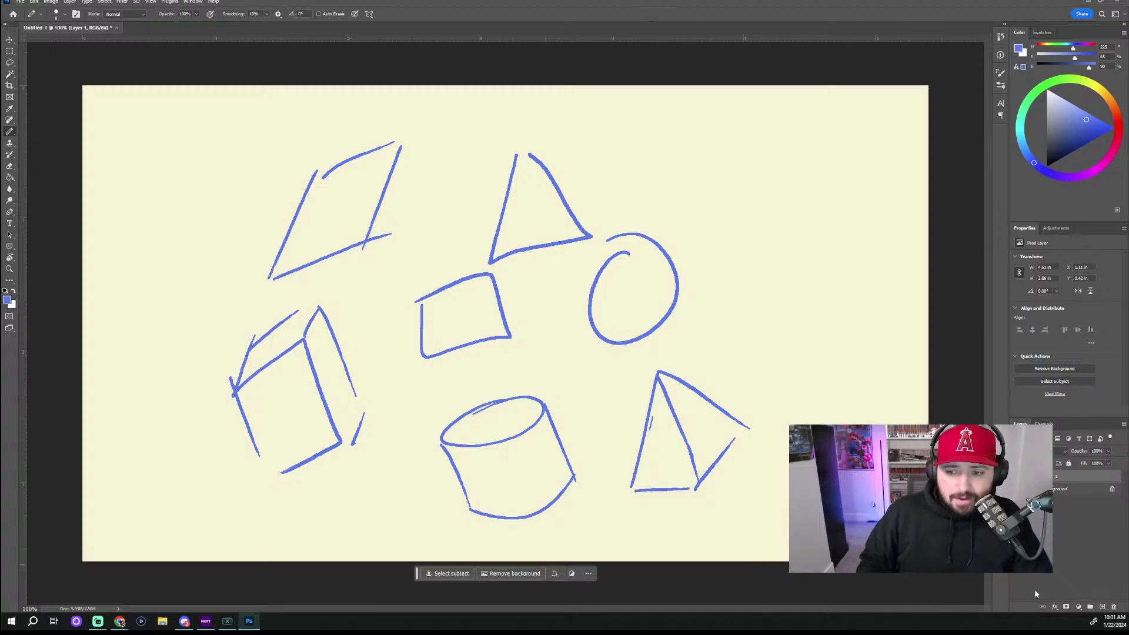
# Step: Add a new layer, hide the geometric shapes layer, and sketch a veined leaf about 1 in wide and 1.3 in high
pyautogui.click(1101, 606)
pyautogui.hotkey('ctrl', ',')
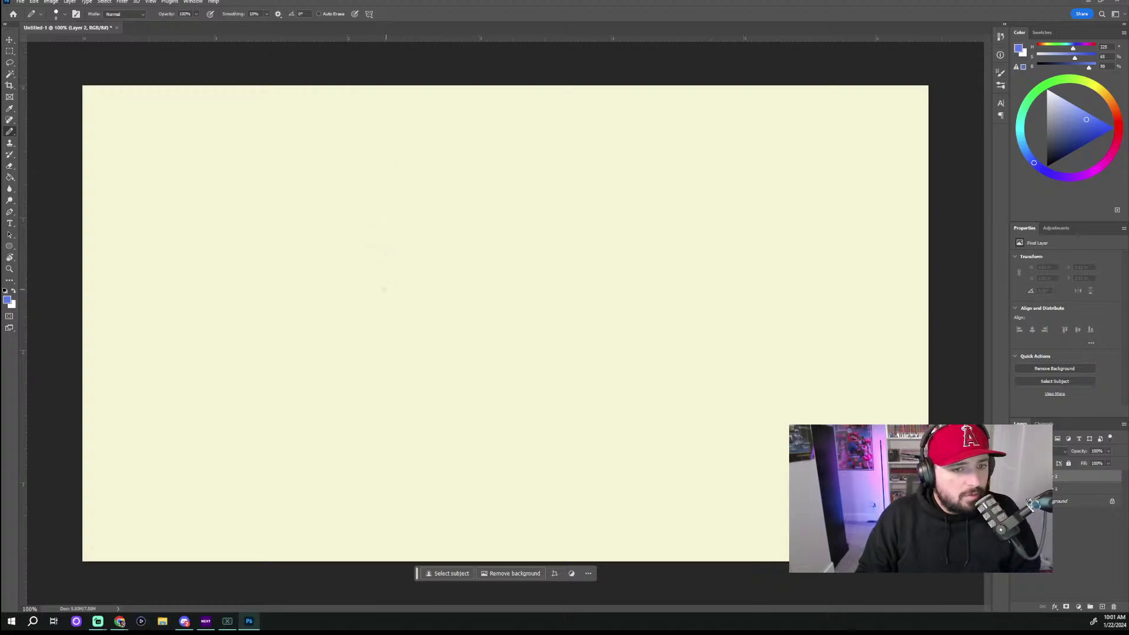
pyautogui.moveTo(435, 359)
pyautogui.mouseDown()
pyautogui.moveTo(374, 288)
pyautogui.moveTo(374, 210)
pyautogui.moveTo(488, 267)
pyautogui.moveTo(472, 368)
pyautogui.mouseUp()
pyautogui.moveTo(403, 253)
pyautogui.mouseDown()
pyautogui.moveTo(463, 354)
pyautogui.moveTo(443, 281)
pyautogui.moveTo(420, 300)
pyautogui.mouseUp()
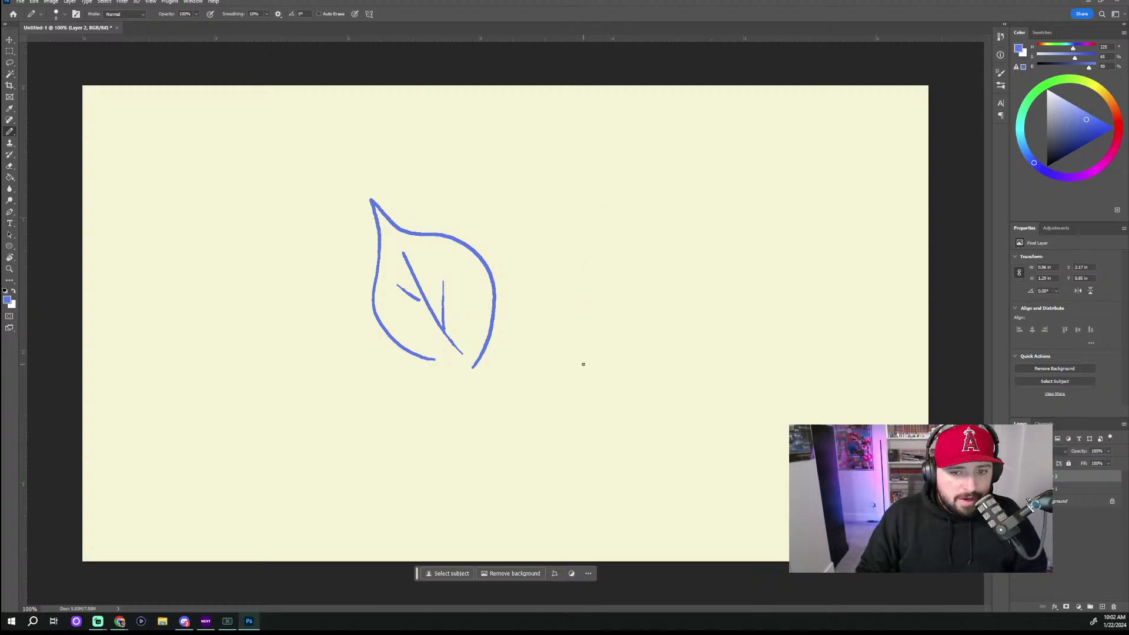
pyautogui.moveTo(583, 364)
pyautogui.mouseDown()
pyautogui.moveTo(640, 211)
pyautogui.moveTo(747, 163)
pyautogui.mouseUp()
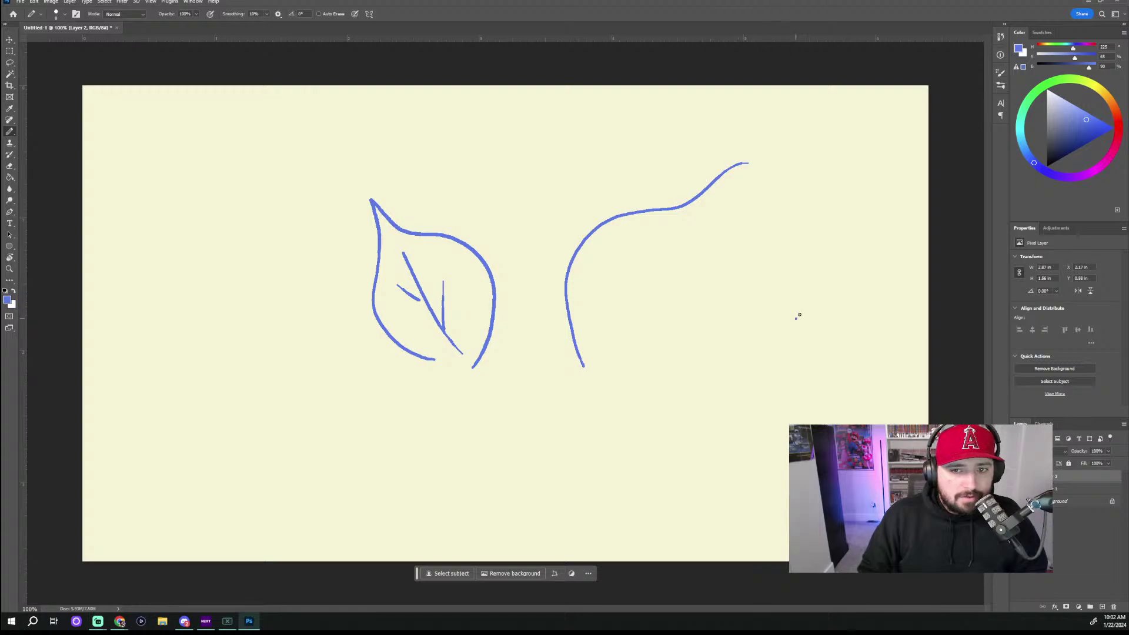
pyautogui.moveTo(797, 318); pyautogui.dragTo(759, 172)
pyautogui.moveTo(596, 359); pyautogui.dragTo(781, 338)
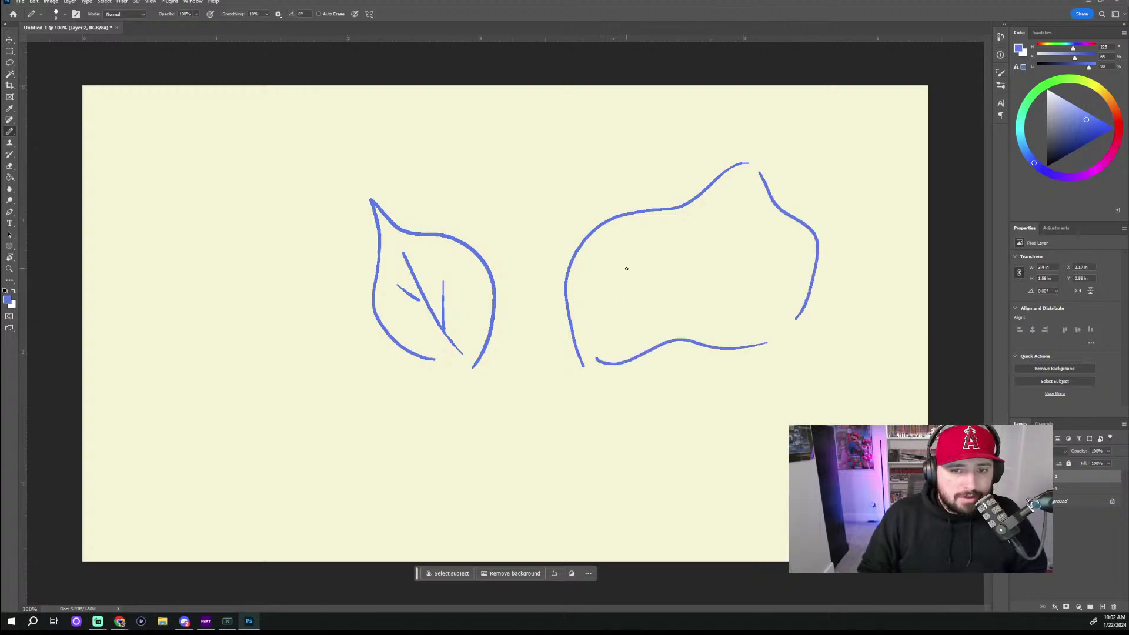
pyautogui.moveTo(628, 250)
pyautogui.mouseDown()
pyautogui.moveTo(640, 306)
pyautogui.moveTo(662, 272)
pyautogui.mouseUp()
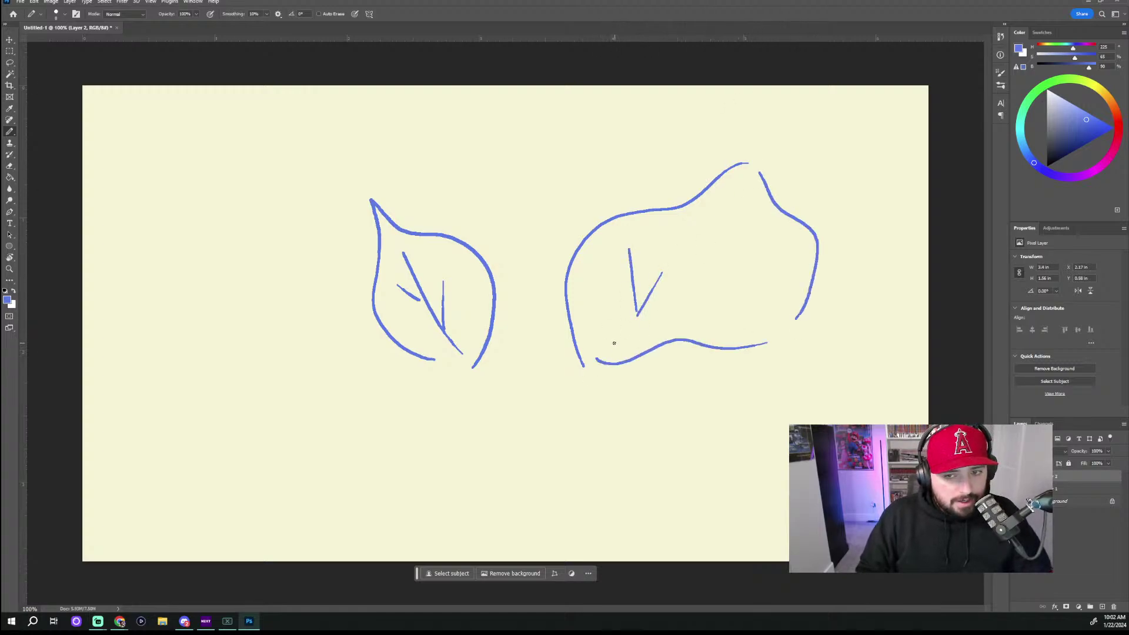
pyautogui.hotkey('ctrl', 'z')
pyautogui.hotkey('ctrl', 'z')
pyautogui.hotkey('ctrl', 'z')
pyautogui.hotkey('ctrl', 'z')
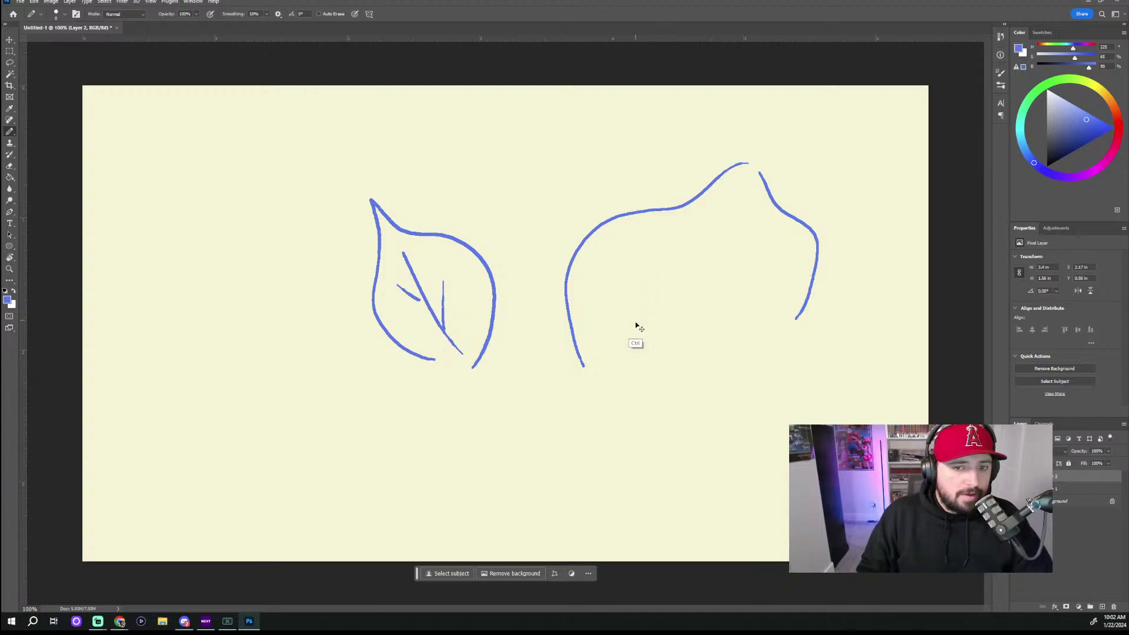
pyautogui.hotkey('ctrl', 'z')
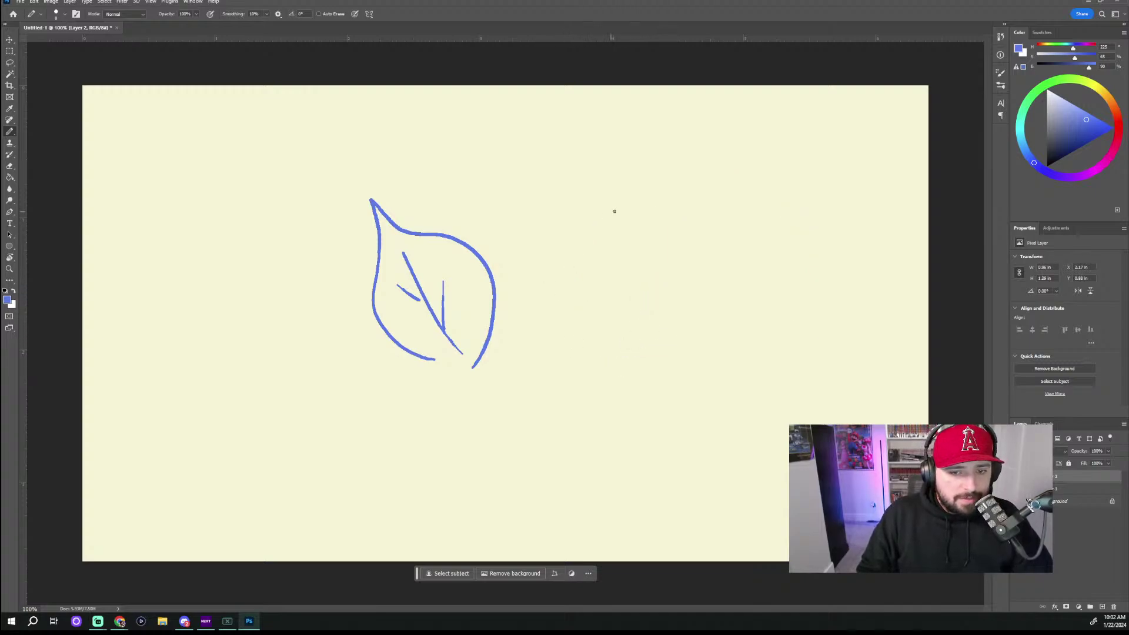
# Step: Sketch a flame outline with an open base to the right of the leaf, and undo the extra stroke made after it
pyautogui.moveTo(646, 336)
pyautogui.mouseDown()
pyautogui.moveTo(628, 330)
pyautogui.moveTo(616, 237)
pyautogui.moveTo(652, 210)
pyautogui.moveTo(710, 248)
pyautogui.moveTo(717, 291)
pyautogui.moveTo(693, 338)
pyautogui.mouseUp()
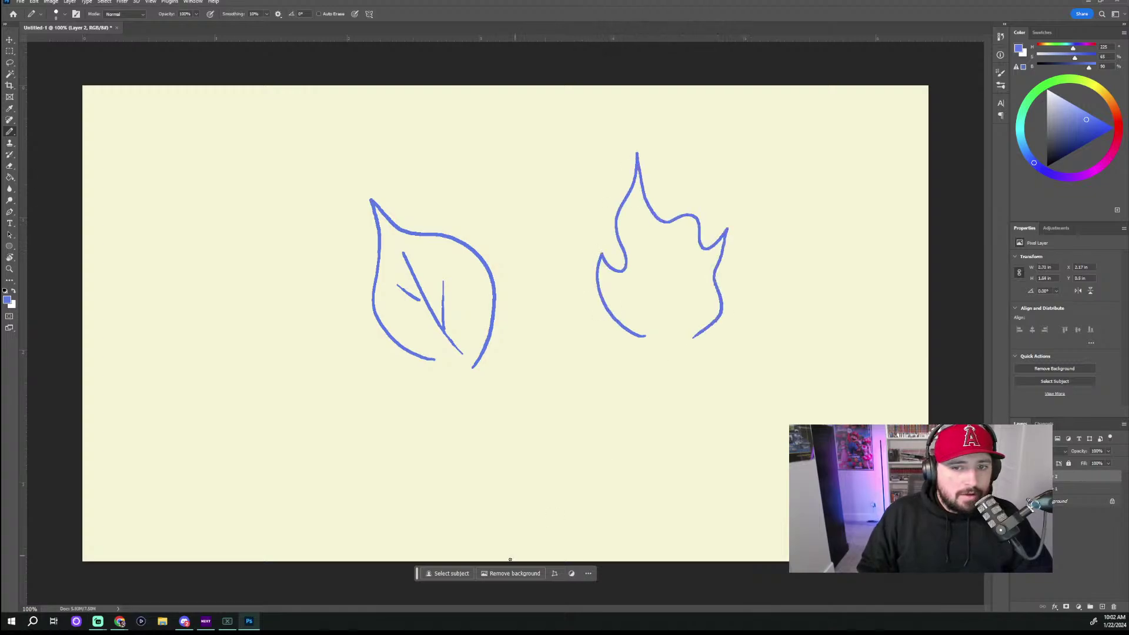
pyautogui.moveTo(279, 360)
pyautogui.mouseDown()
pyautogui.moveTo(287, 425)
pyautogui.moveTo(335, 461)
pyautogui.moveTo(407, 433)
pyautogui.moveTo(389, 363)
pyautogui.moveTo(275, 372)
pyautogui.mouseUp()
pyautogui.hotkey('ctrl', 'z')
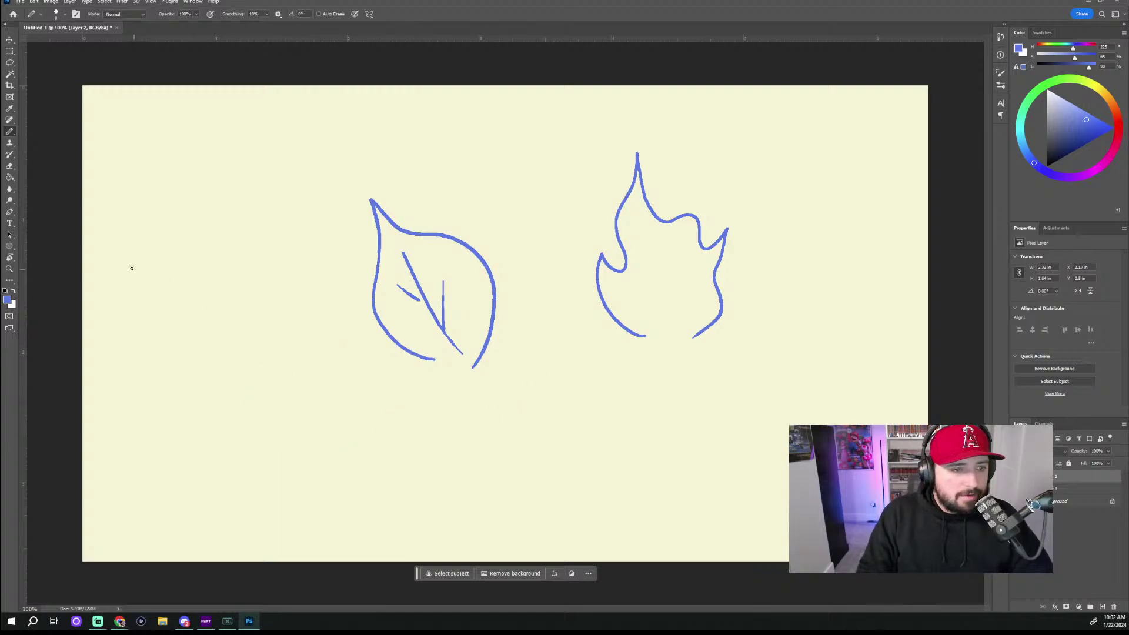
# Step: Try two cloud outlines to the left of the leaf, undoing each, and draw a large spiral shape there instead
pyautogui.moveTo(132, 269)
pyautogui.mouseDown()
pyautogui.moveTo(244, 297)
pyautogui.moveTo(316, 235)
pyautogui.moveTo(165, 236)
pyautogui.moveTo(135, 286)
pyautogui.mouseUp()
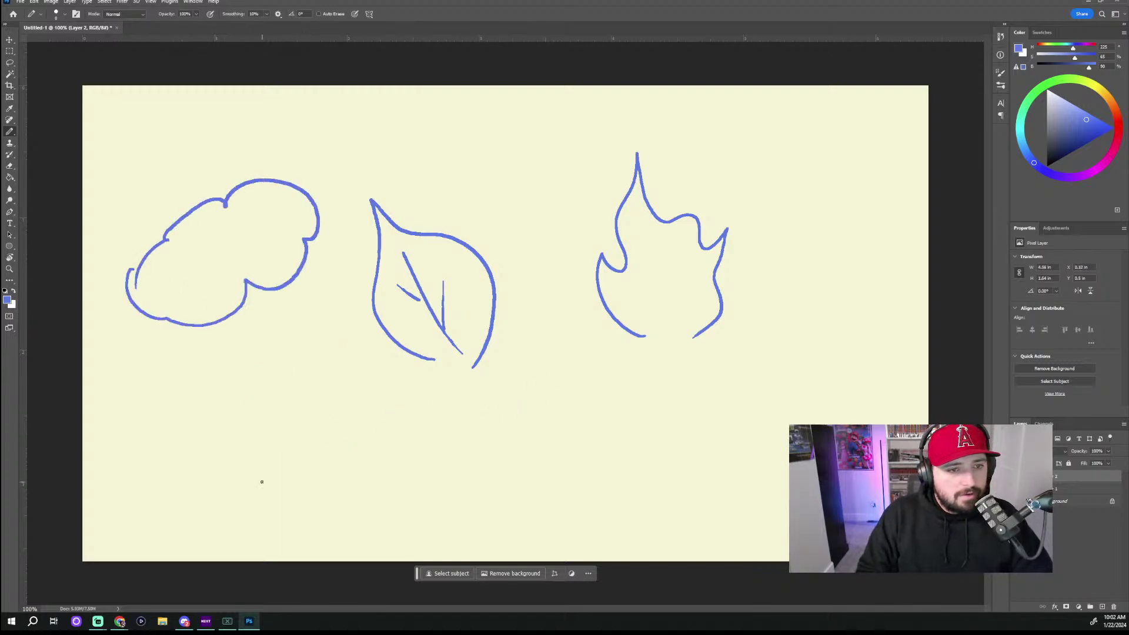
pyautogui.hotkey('ctrl', 'z')
pyautogui.moveTo(144, 421)
pyautogui.mouseDown()
pyautogui.moveTo(172, 444)
pyautogui.moveTo(354, 423)
pyautogui.moveTo(356, 387)
pyautogui.moveTo(306, 334)
pyautogui.moveTo(155, 443)
pyautogui.mouseUp()
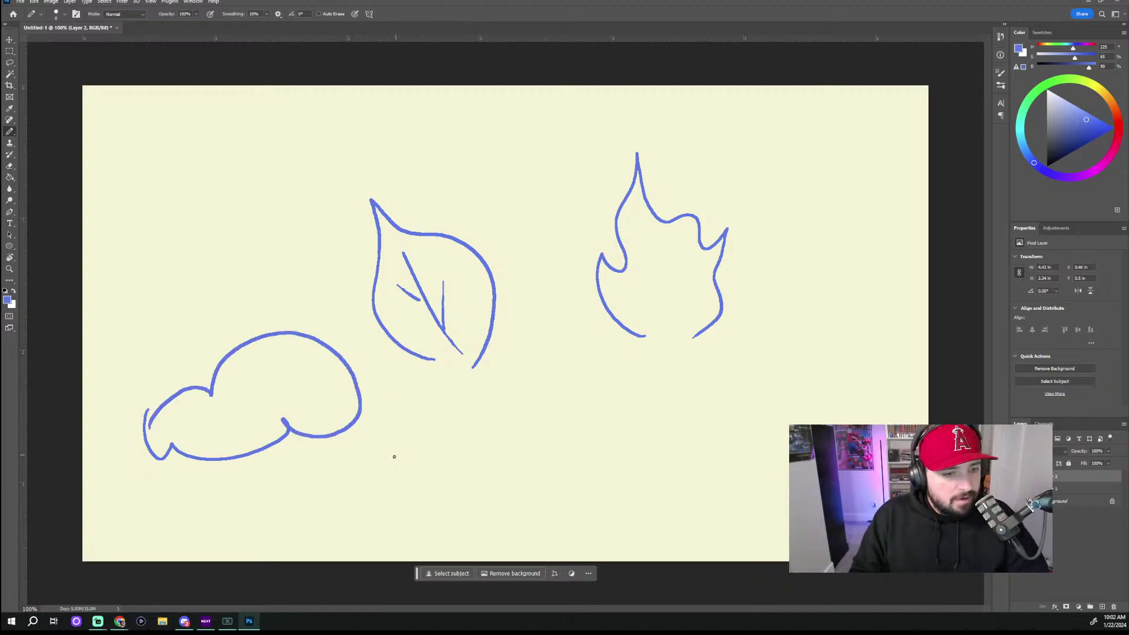
pyautogui.hotkey('ctrl', 'z')
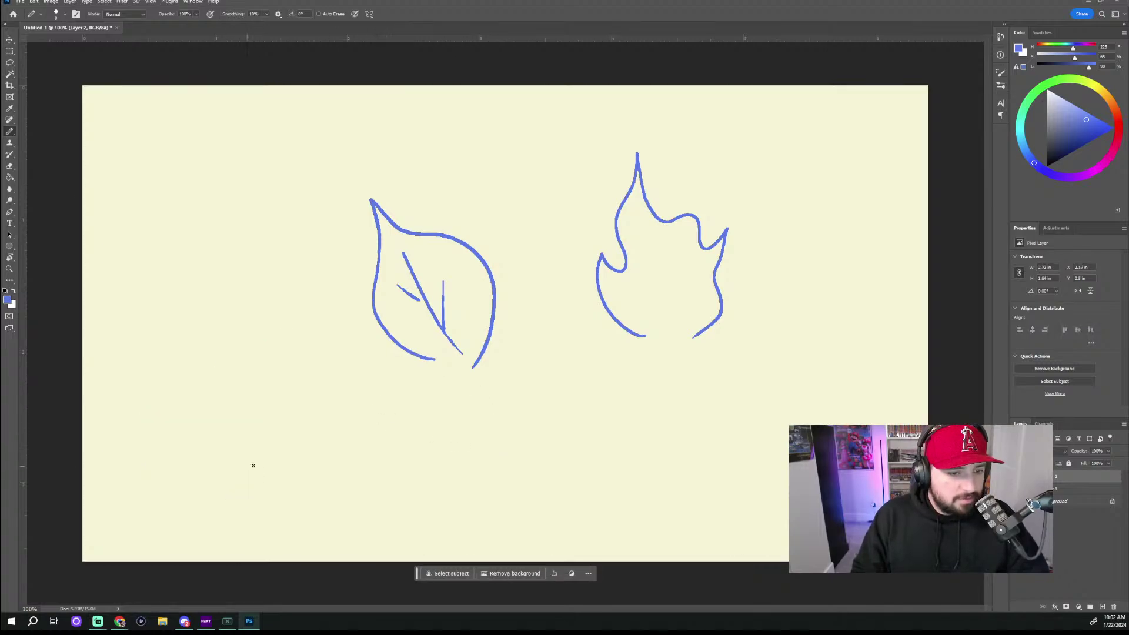
pyautogui.moveTo(163, 495)
pyautogui.mouseDown()
pyautogui.moveTo(136, 484)
pyautogui.moveTo(115, 330)
pyautogui.moveTo(300, 296)
pyautogui.moveTo(341, 448)
pyautogui.moveTo(244, 485)
pyautogui.moveTo(148, 424)
pyautogui.moveTo(230, 357)
pyautogui.moveTo(238, 430)
pyautogui.moveTo(197, 473)
pyautogui.mouseUp()
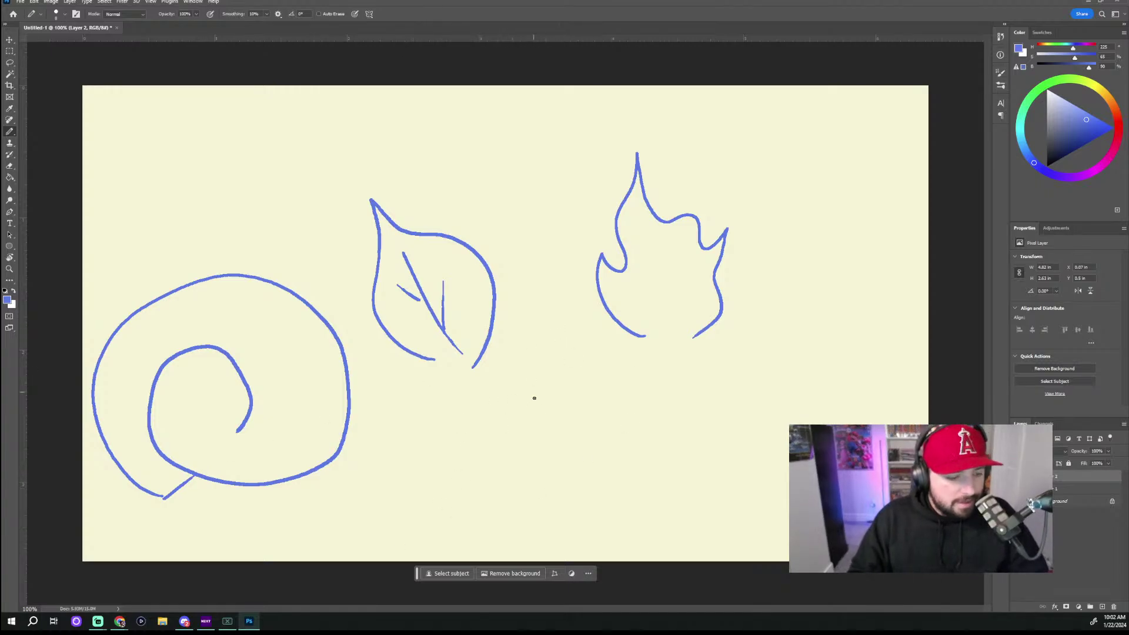
# Step: Undo all the organic sketches on the new layer to leave it empty
pyautogui.hotkey('ctrl', 'z')
pyautogui.hotkey('ctrl', 'z')
pyautogui.hotkey('ctrl', 'z')
pyautogui.hotkey('ctrl', 'z')
pyautogui.hotkey('ctrl', 'z')
pyautogui.hotkey('ctrl', 'z')
pyautogui.hotkey('ctrl', 'z')
pyautogui.hotkey('ctrl', 'z')
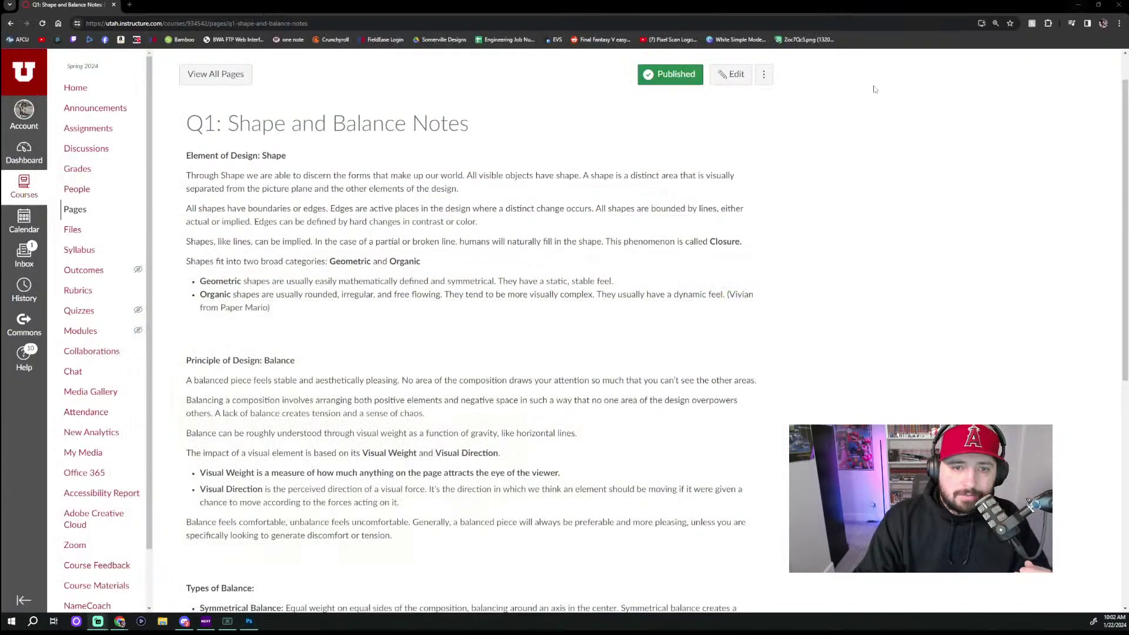
# Step: Read the balance section of the Q1: Shape and Balance Notes page in the browser and return to Photoshop
pyautogui.click(1083, 2)
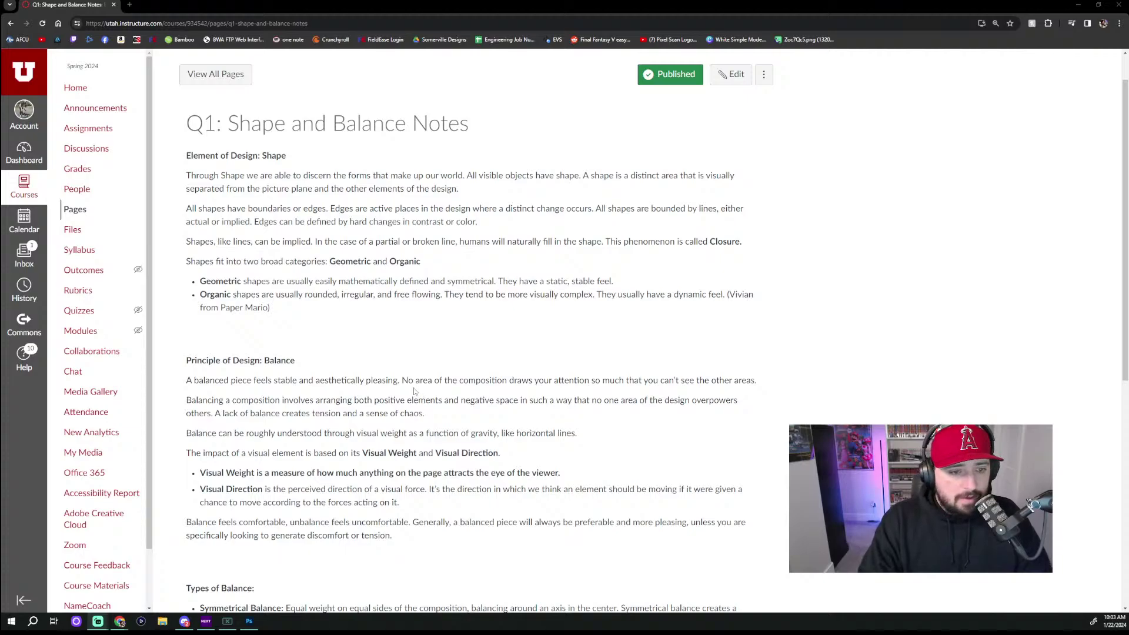
pyautogui.scroll(-3, 413, 391)
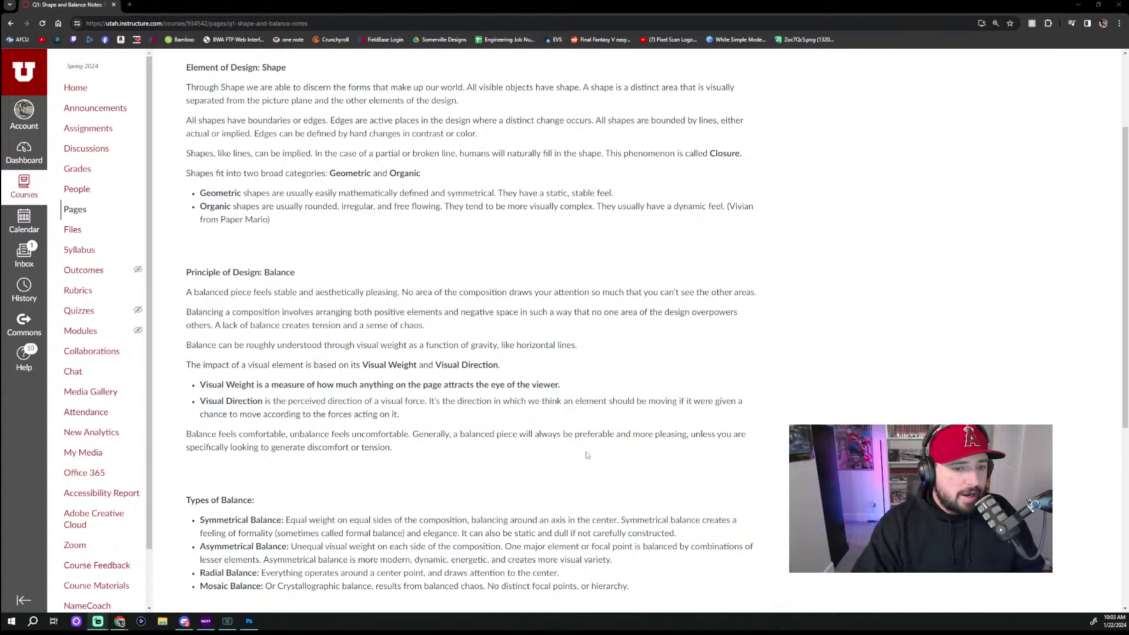
pyautogui.click(249, 621)
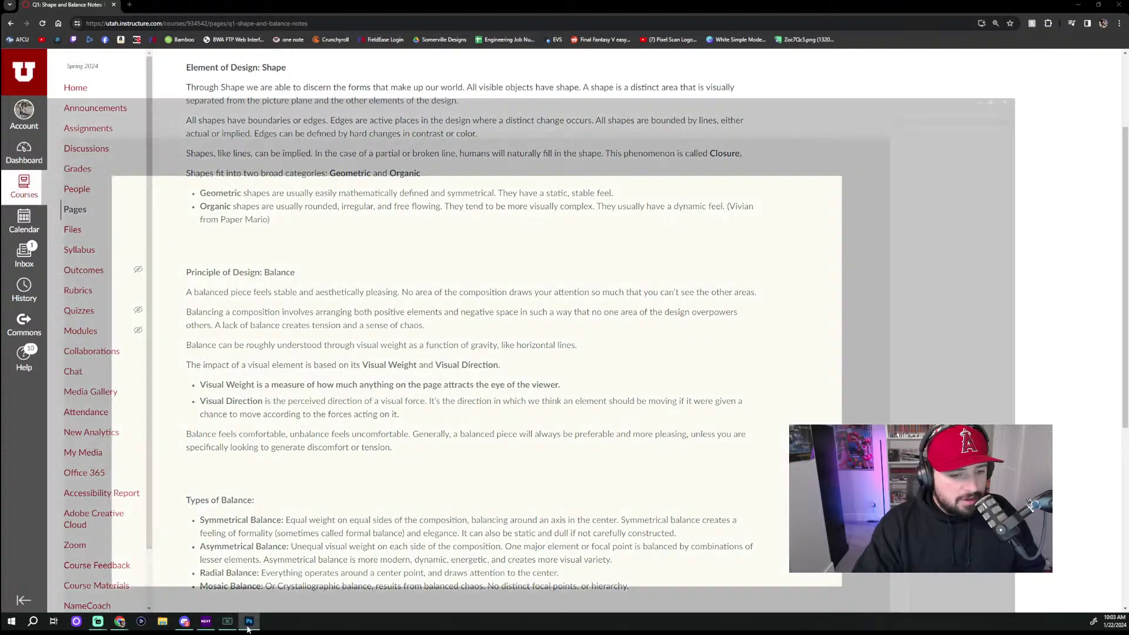
pyautogui.rightClick(328, 247)
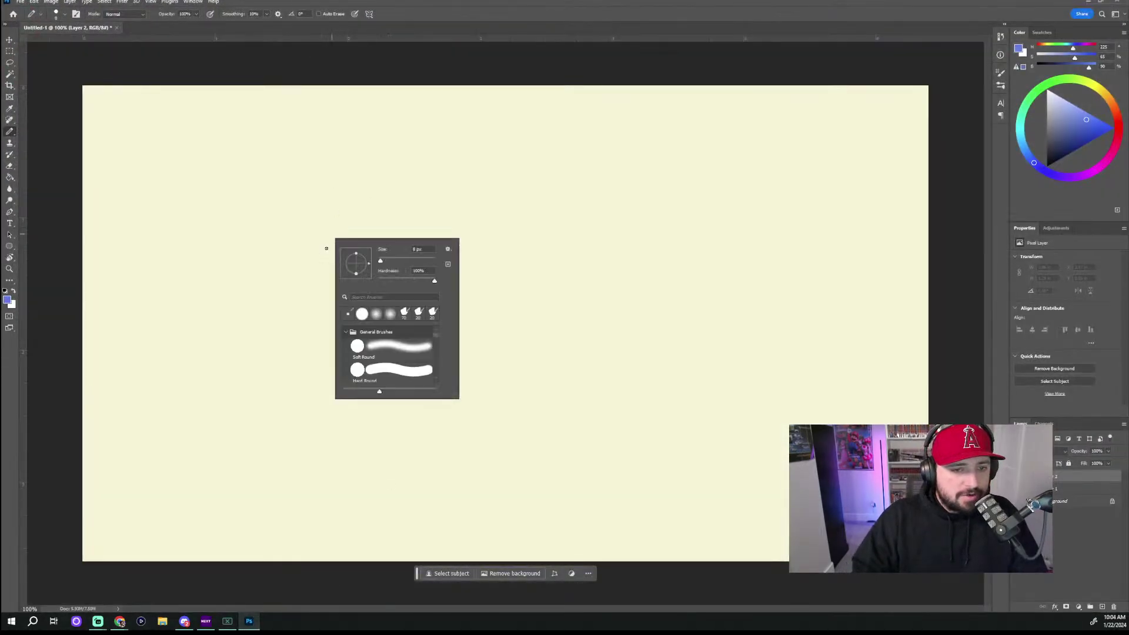
pyautogui.click(275, 230)
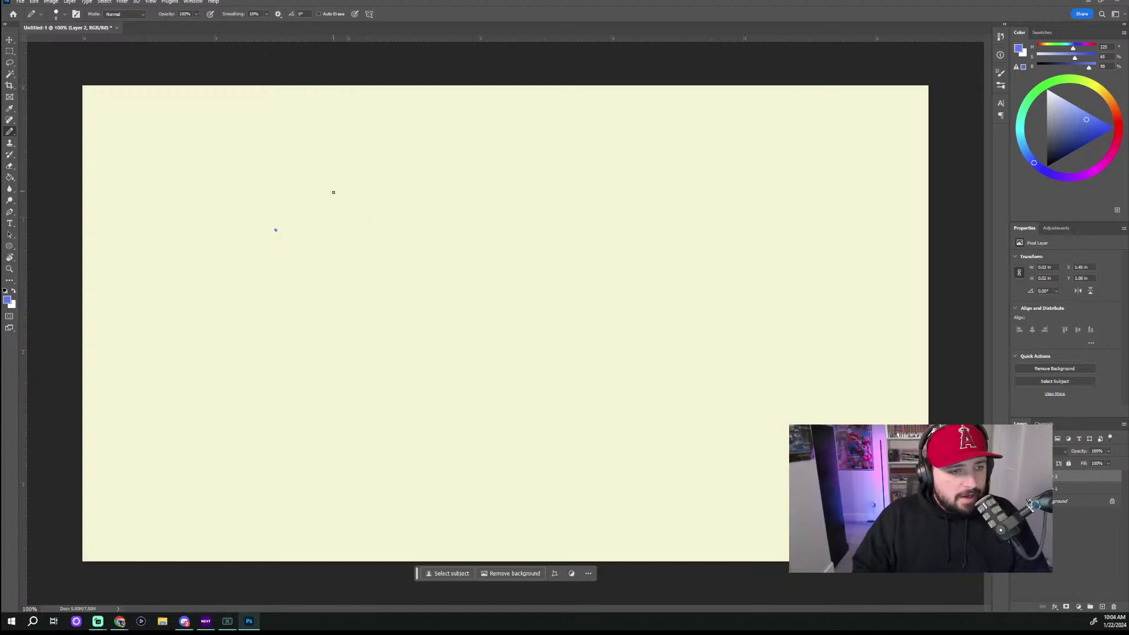
pyautogui.hotkey('ctrl', 'z')
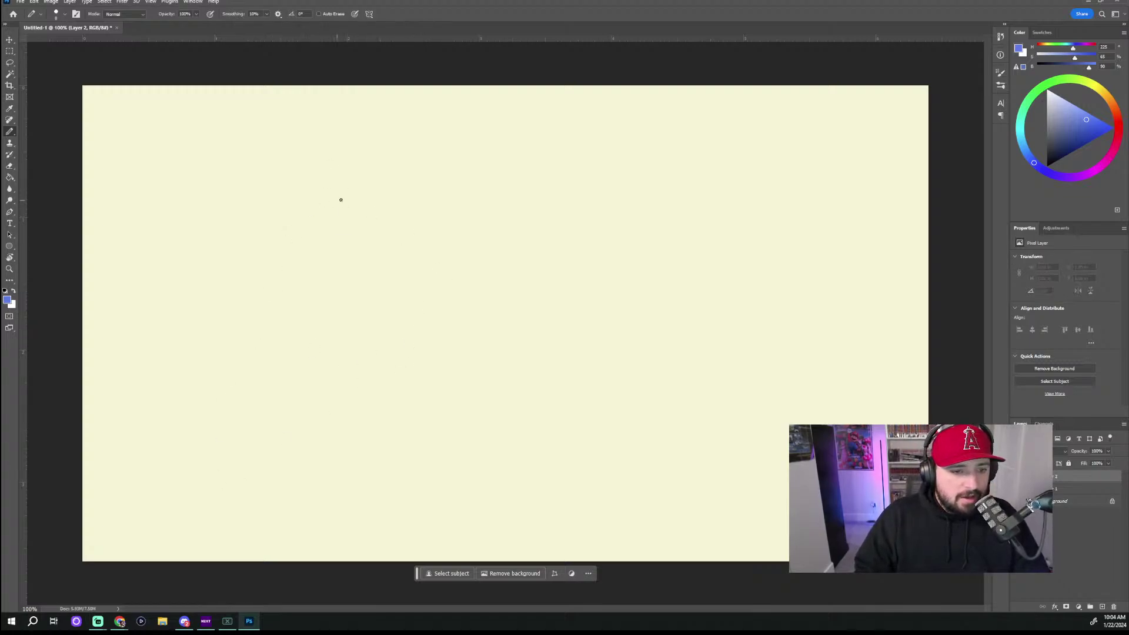
# Step: Draw a straight ground line across the canvas near its lower edge, with a large rounded shape and a small pebble above it
pyautogui.moveTo(65, 539)
pyautogui.mouseDown()
pyautogui.moveTo(524, 499)
pyautogui.moveTo(940, 539)
pyautogui.mouseUp()
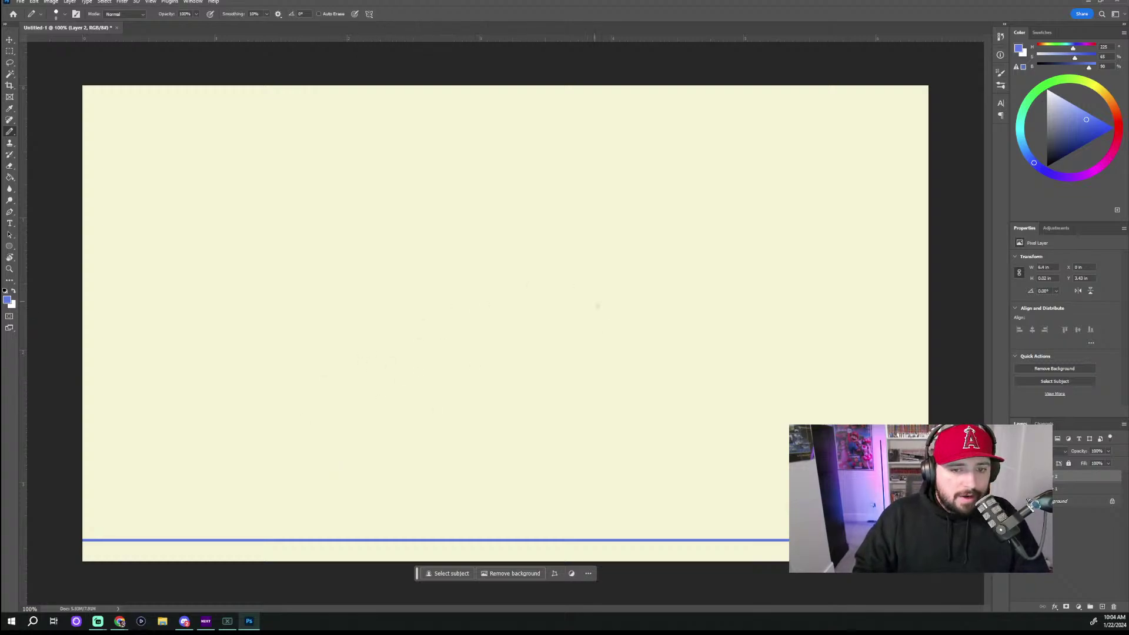
pyautogui.moveTo(657, 271)
pyautogui.mouseDown()
pyautogui.moveTo(534, 395)
pyautogui.moveTo(723, 496)
pyautogui.moveTo(684, 268)
pyautogui.mouseUp()
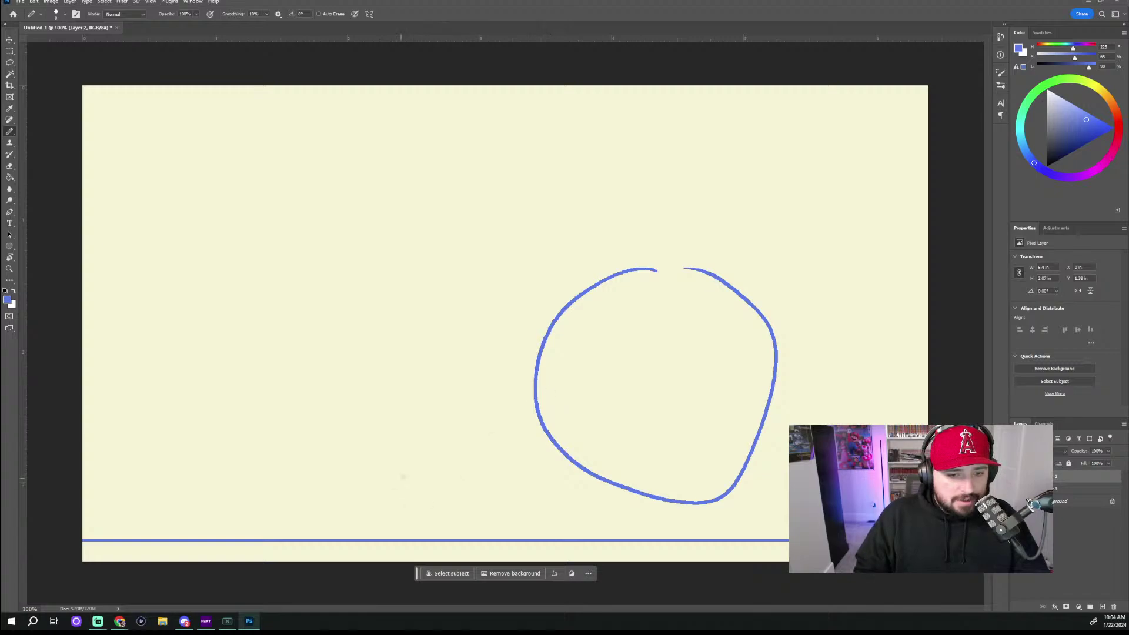
pyautogui.moveTo(380, 479)
pyautogui.mouseDown()
pyautogui.moveTo(390, 510)
pyautogui.moveTo(441, 479)
pyautogui.moveTo(375, 472)
pyautogui.mouseUp()
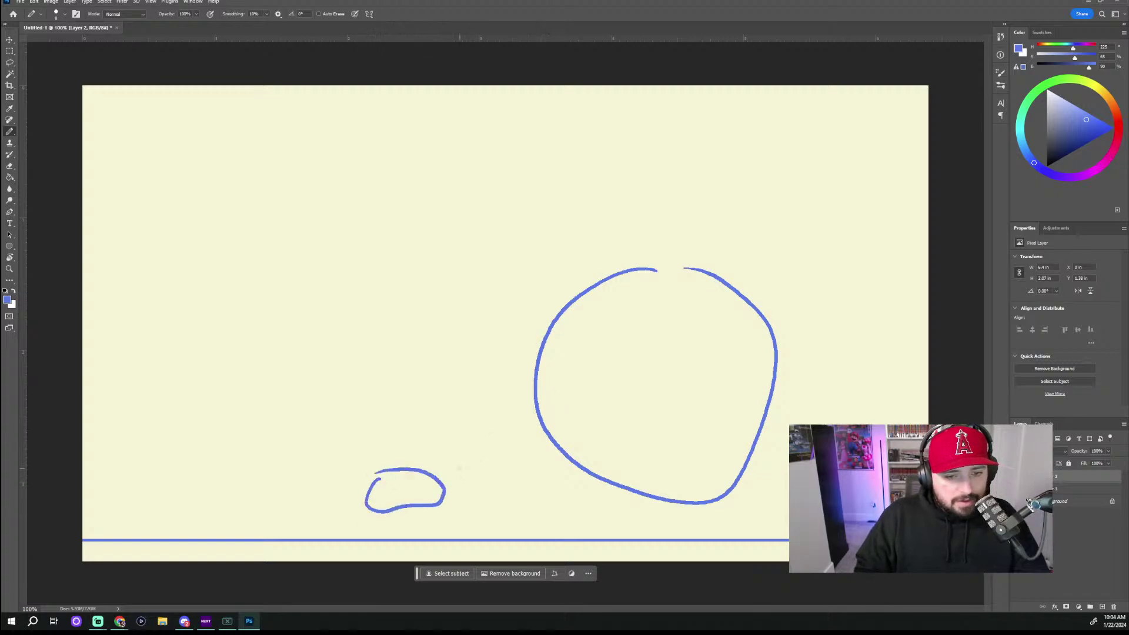
# Step: Draw an arrow pointing to the large shape's upper left edge and handwrite MORE inside the shape
pyautogui.moveTo(488, 230); pyautogui.dragTo(553, 321)
pyautogui.moveTo(548, 276); pyautogui.dragTo(553, 321)
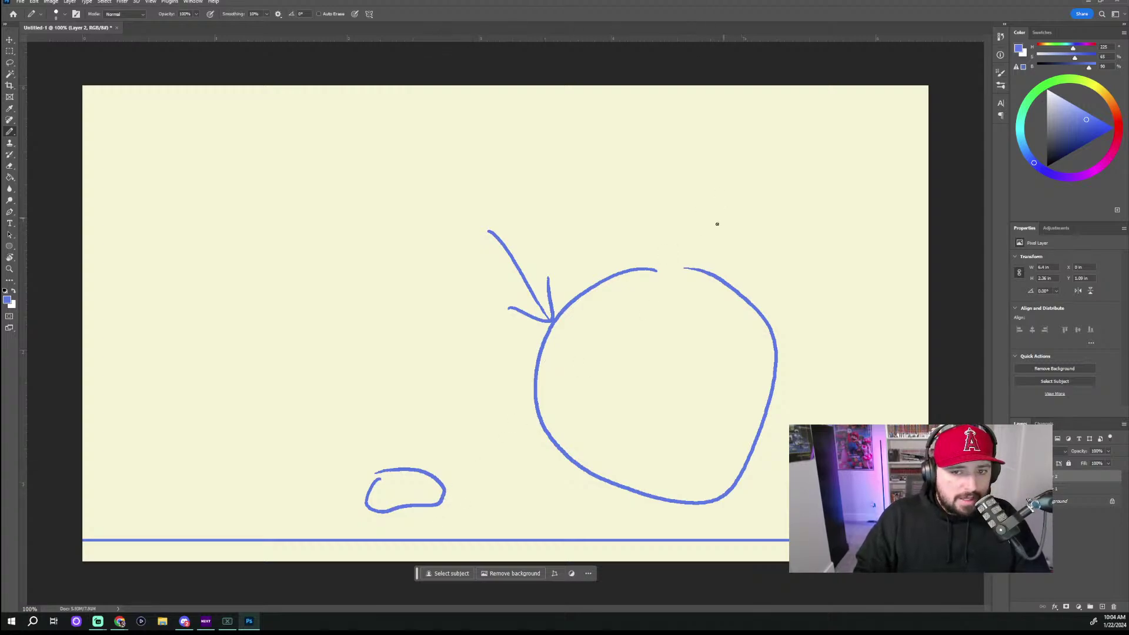
pyautogui.moveTo(592, 406); pyautogui.dragTo(696, 333)
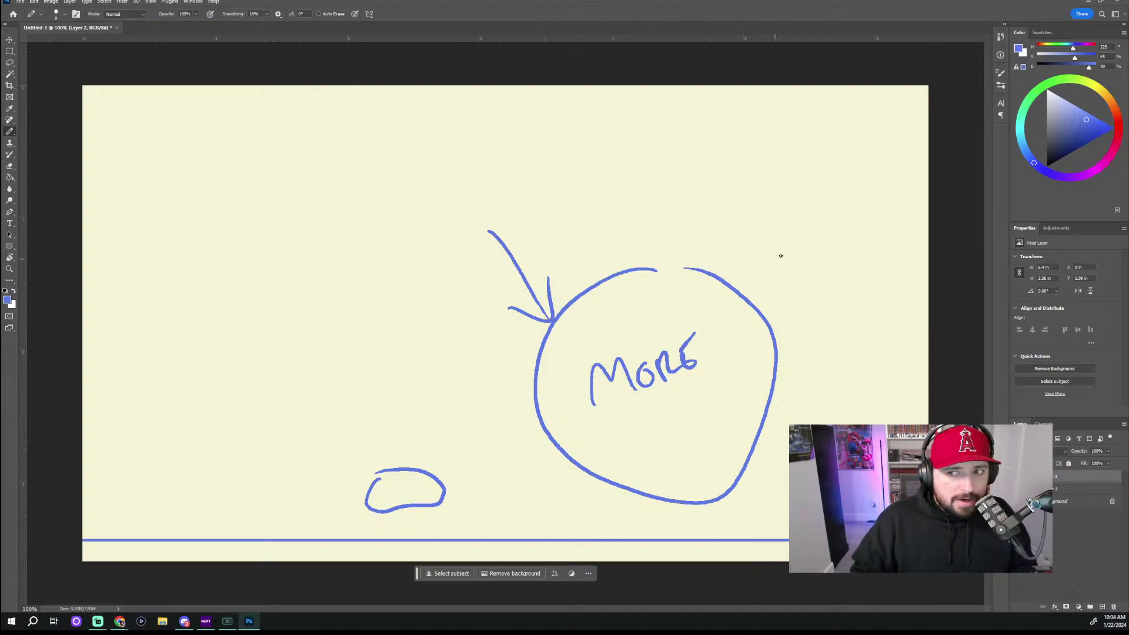
# Step: Fill the small pebble with a pinkish red and draw short rays radiating around it
pyautogui.click(1116, 138)
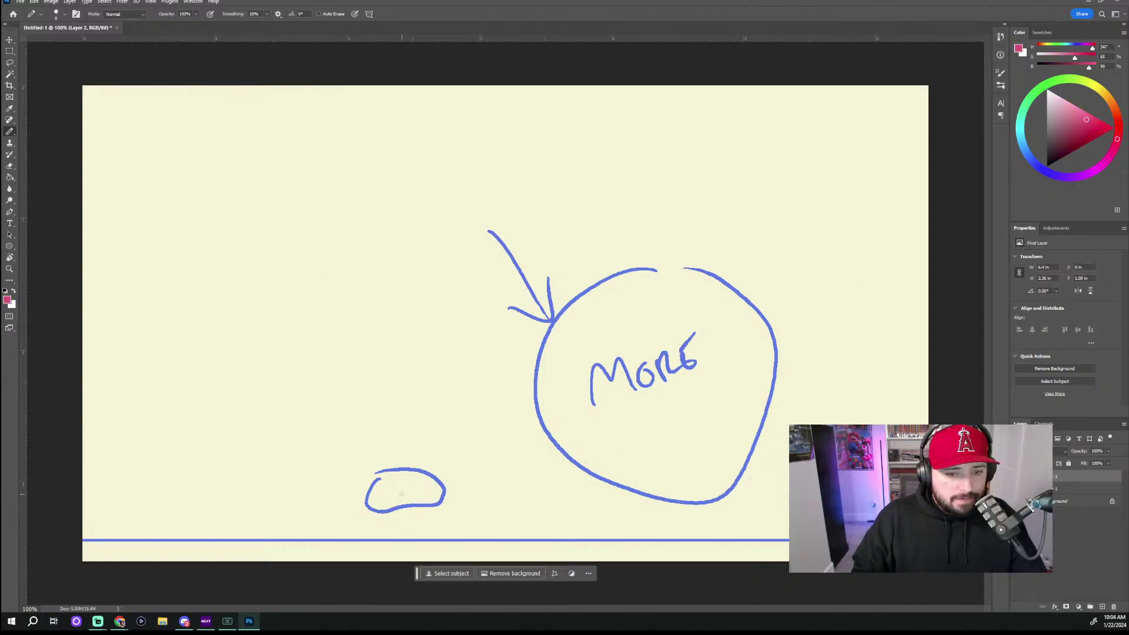
pyautogui.moveTo(379, 507)
pyautogui.mouseDown()
pyautogui.moveTo(391, 479)
pyautogui.moveTo(370, 500)
pyautogui.moveTo(410, 474)
pyautogui.moveTo(429, 477)
pyautogui.moveTo(436, 503)
pyautogui.moveTo(414, 476)
pyautogui.moveTo(387, 478)
pyautogui.moveTo(438, 486)
pyautogui.moveTo(410, 488)
pyautogui.moveTo(416, 479)
pyautogui.moveTo(418, 499)
pyautogui.moveTo(380, 509)
pyautogui.mouseUp()
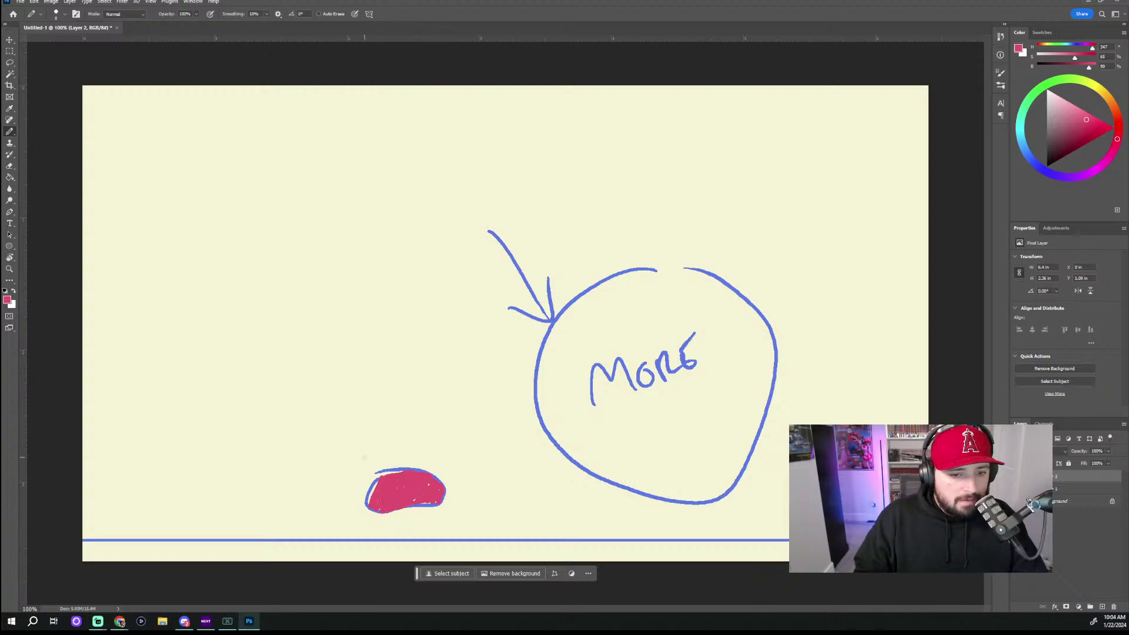
pyautogui.moveTo(364, 457)
pyautogui.mouseDown()
pyautogui.moveTo(345, 512)
pyautogui.moveTo(454, 511)
pyautogui.moveTo(435, 434)
pyautogui.mouseUp()
pyautogui.hotkey('ctrl', 'z')
pyautogui.moveTo(456, 466); pyautogui.dragTo(474, 455)
pyautogui.moveTo(464, 507)
pyautogui.mouseDown()
pyautogui.moveTo(478, 519)
pyautogui.moveTo(412, 536)
pyautogui.mouseUp()
pyautogui.moveTo(348, 511); pyautogui.dragTo(327, 517)
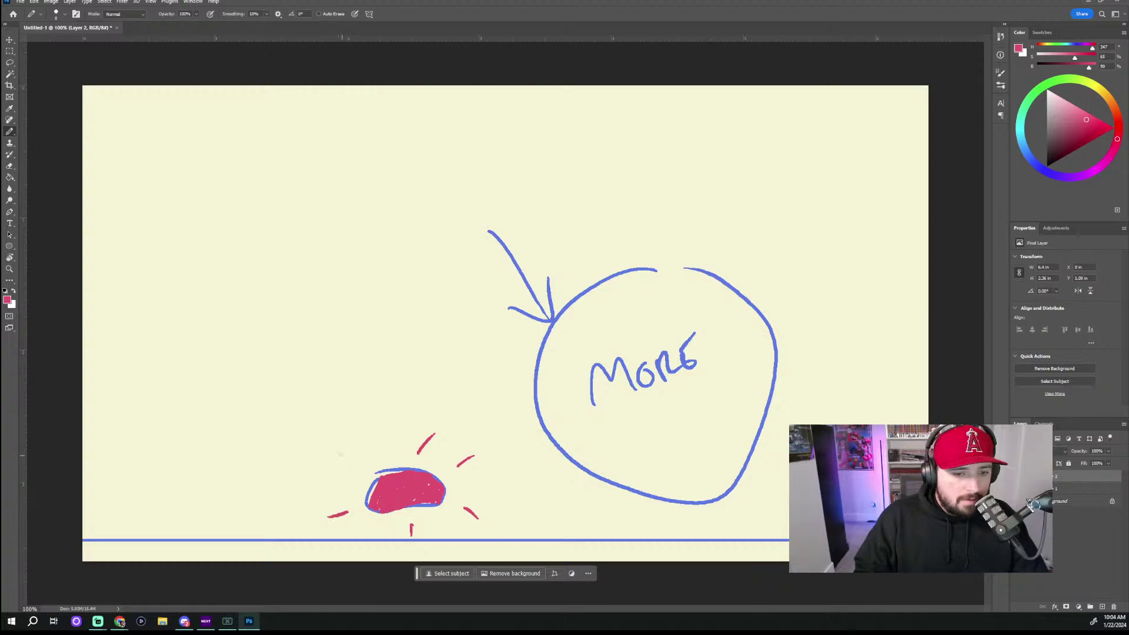
pyautogui.moveTo(355, 461); pyautogui.dragTo(339, 451)
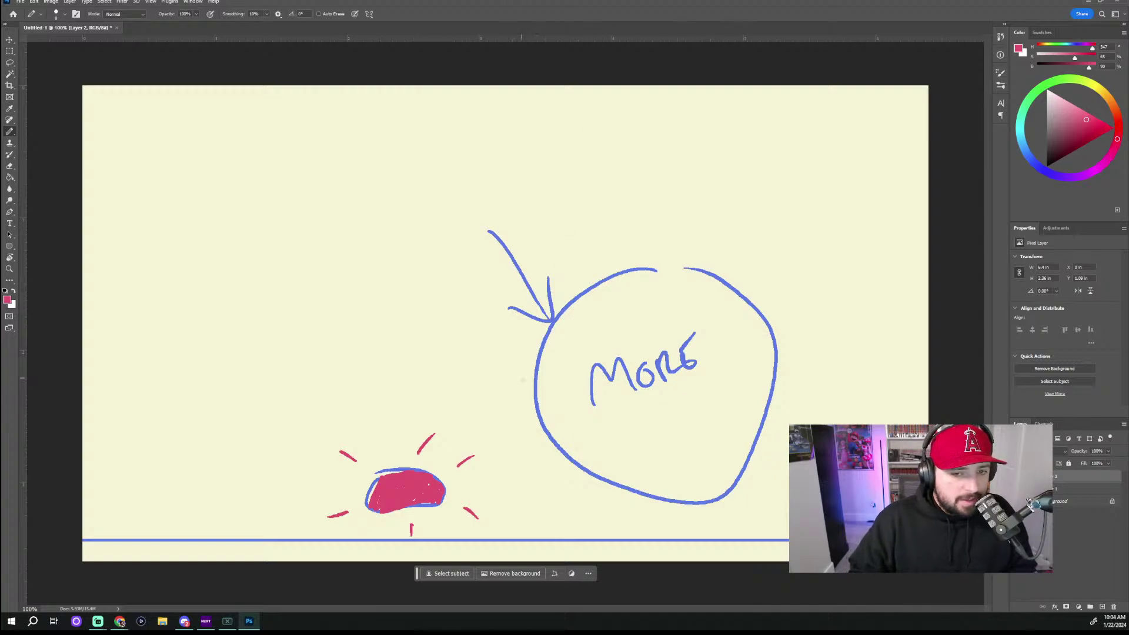
# Step: Draw one red arrow pointing at the large shape's left edge and another pointing down at the filled pebble
pyautogui.moveTo(484, 352)
pyautogui.mouseDown()
pyautogui.moveTo(547, 364)
pyautogui.moveTo(525, 378)
pyautogui.mouseUp()
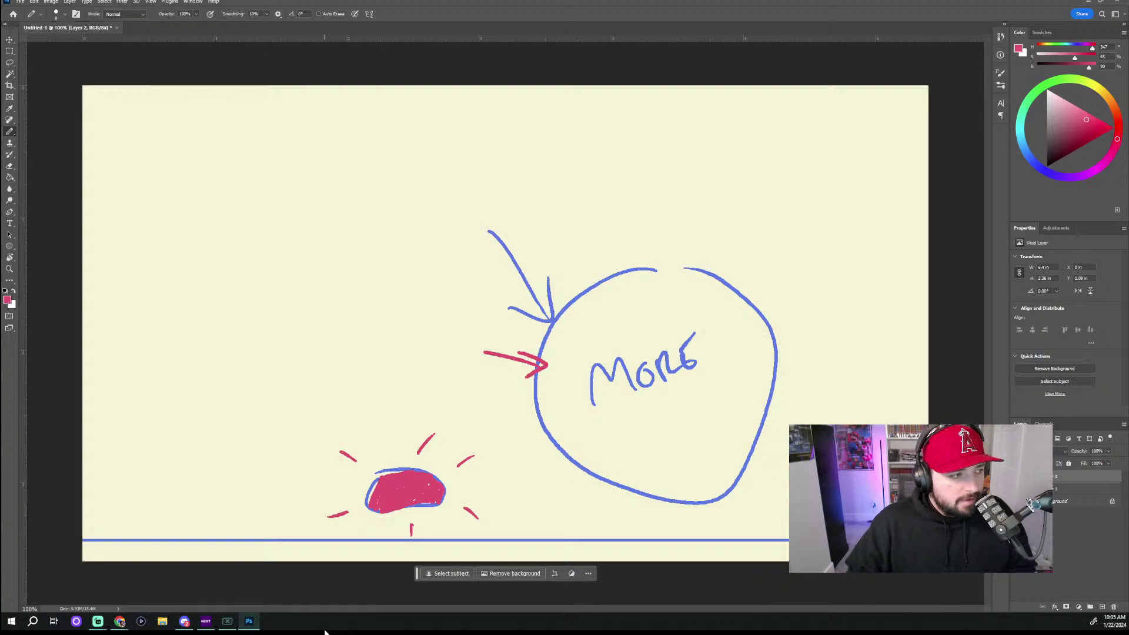
pyautogui.moveTo(363, 363)
pyautogui.mouseDown()
pyautogui.moveTo(389, 455)
pyautogui.moveTo(396, 426)
pyautogui.mouseUp()
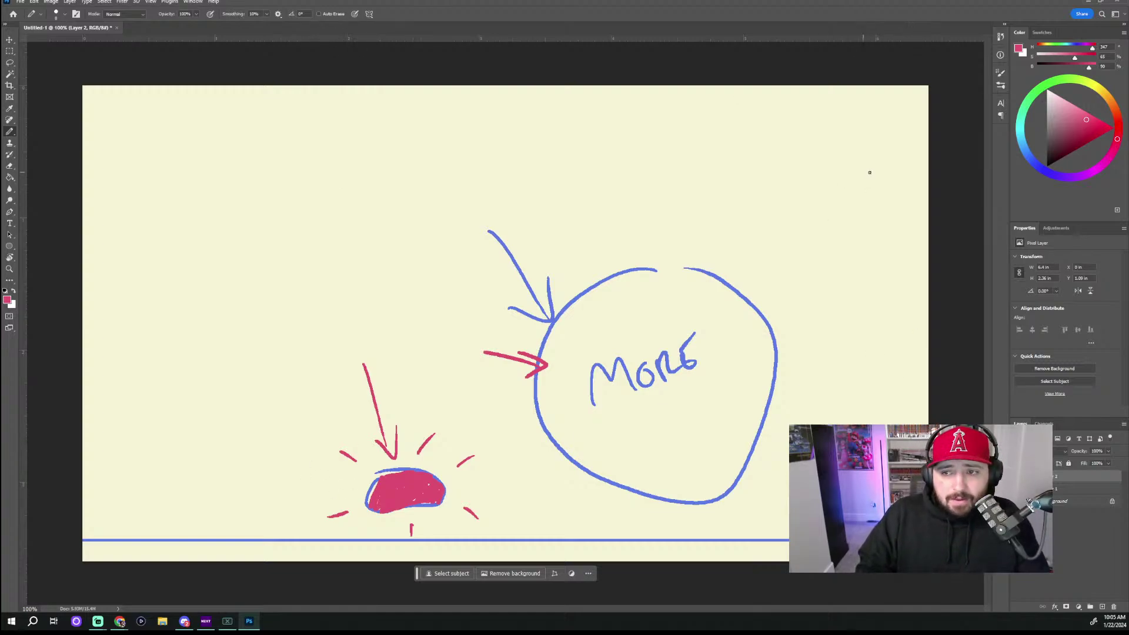
# Step: Start a blank new layer and draw a straight ground line near the canvas's lower edge with a descending slope line crossing it
pyautogui.hotkey('ctrl', 'shift', 'n')
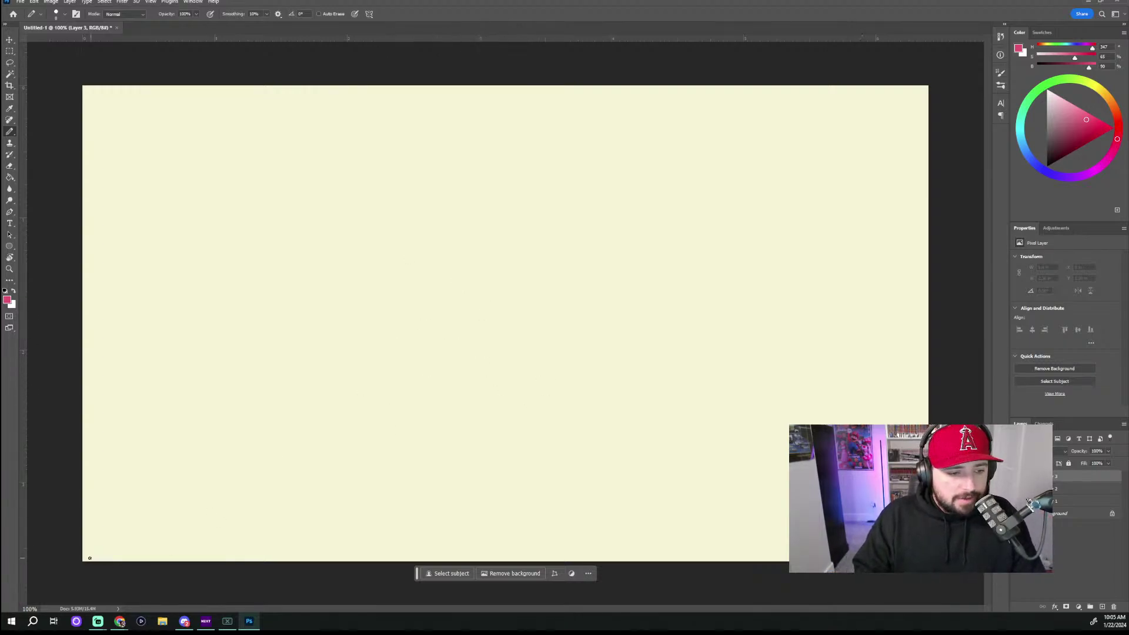
pyautogui.moveTo(88, 549)
pyautogui.mouseDown()
pyautogui.moveTo(542, 488)
pyautogui.moveTo(852, 546)
pyautogui.mouseUp()
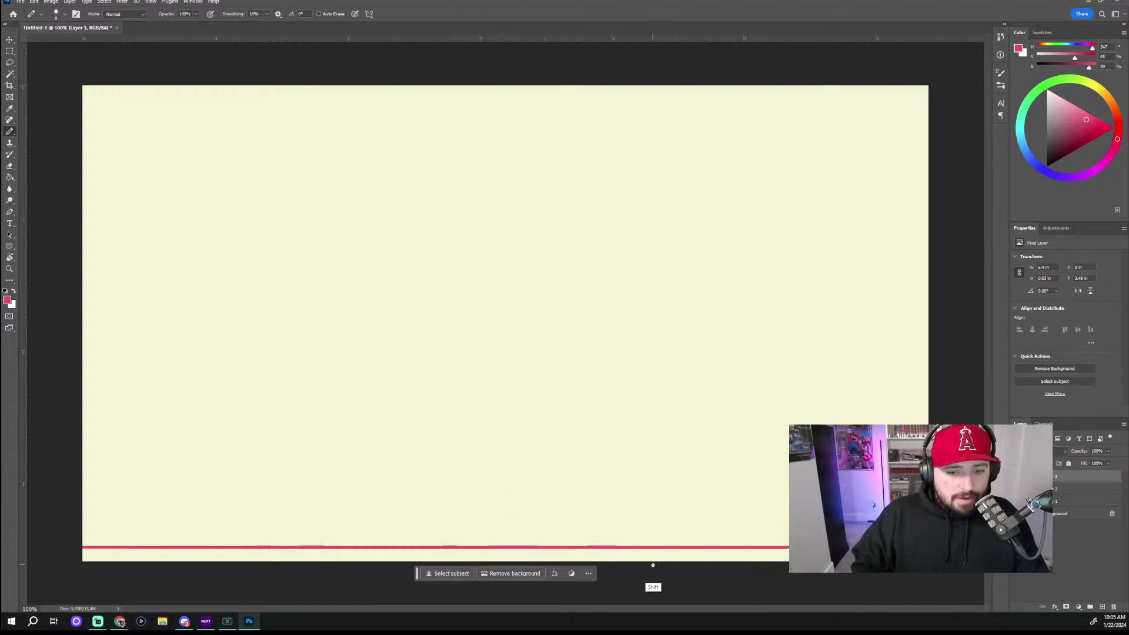
pyautogui.keyDown('shift'); pyautogui.click(651, 583); pyautogui.keyUp('shift')
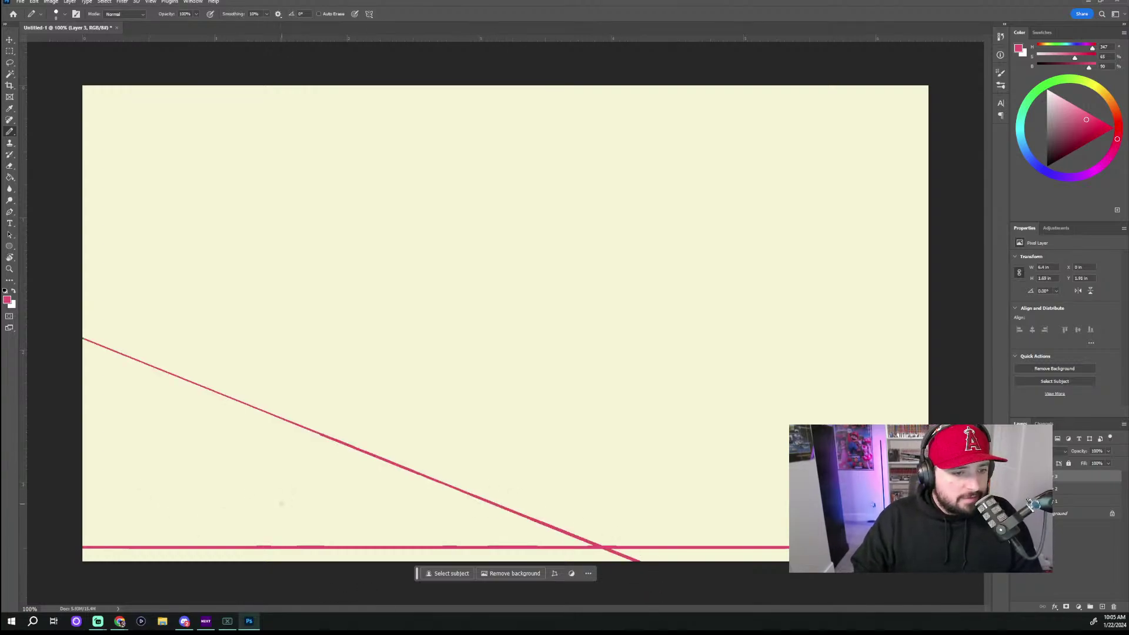
# Step: Adjust the stroke smoothing and draw a large circle resting on the upper part of the slope
pyautogui.moveTo(229, 239)
pyautogui.mouseDown()
pyautogui.moveTo(164, 270)
pyautogui.moveTo(323, 353)
pyautogui.moveTo(235, 231)
pyautogui.mouseUp()
pyautogui.hotkey('ctrl', 'z')
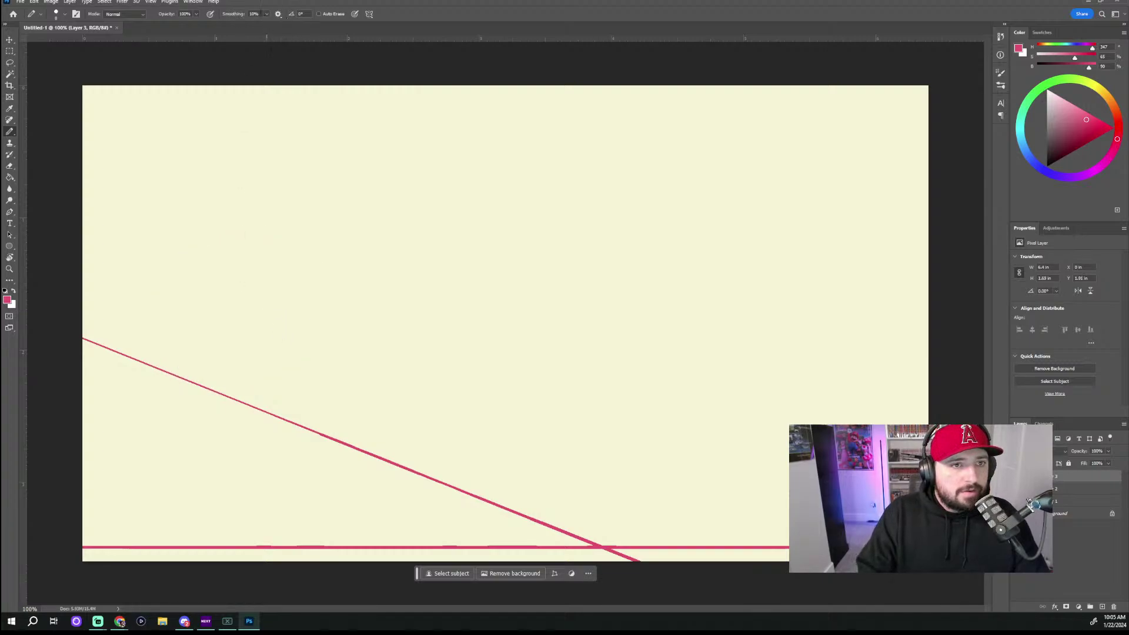
pyautogui.click(266, 13)
pyautogui.moveTo(267, 26); pyautogui.dragTo(270, 25)
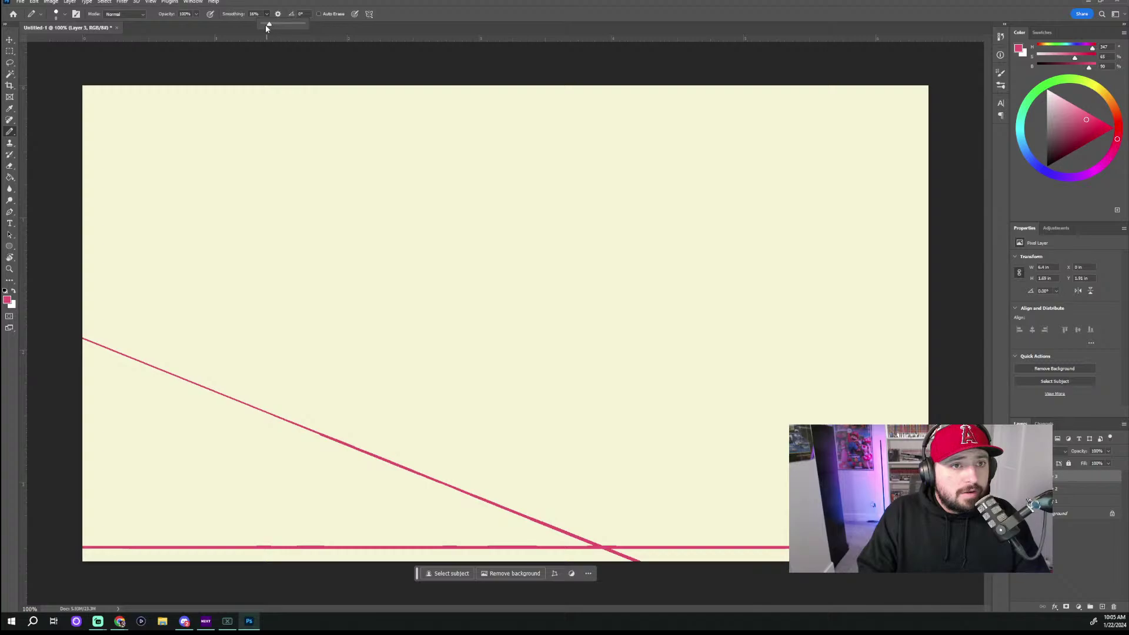
pyautogui.moveTo(131, 255)
pyautogui.mouseDown()
pyautogui.moveTo(247, 254)
pyautogui.moveTo(154, 372)
pyautogui.mouseUp()
pyautogui.hotkey('ctrl', 'z')
pyautogui.moveTo(225, 382)
pyautogui.mouseDown()
pyautogui.moveTo(184, 246)
pyautogui.moveTo(294, 330)
pyautogui.moveTo(230, 241)
pyautogui.mouseUp()
pyautogui.hotkey('ctrl', 'z')
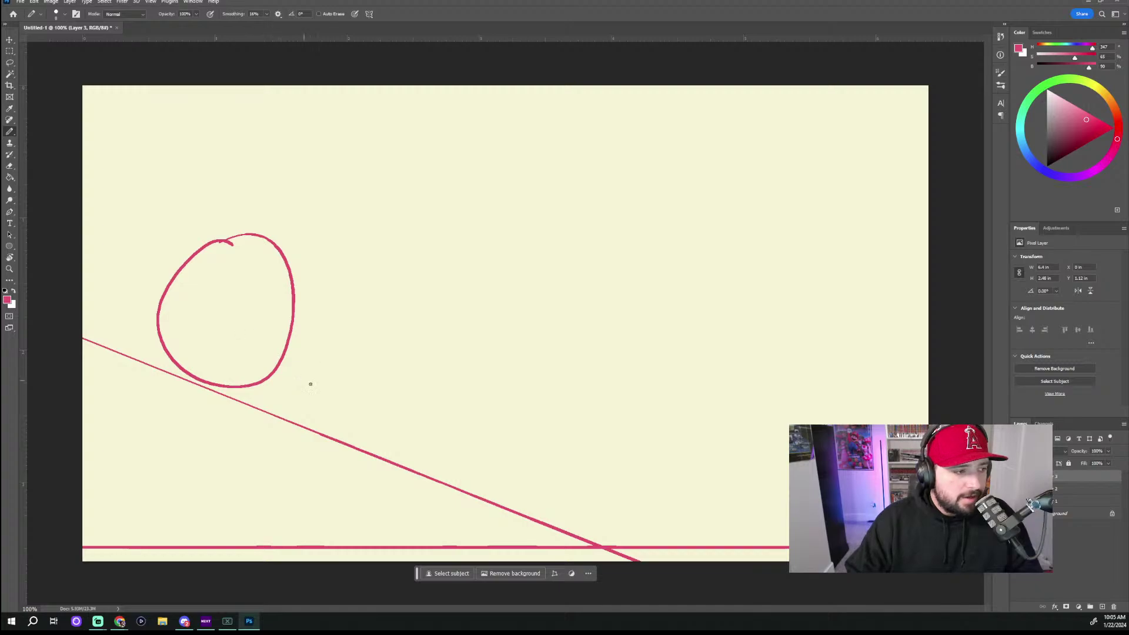
# Step: Draw three parallel arrows pointing downhill from the circle and two curved arrows around it showing clockwise rotation
pyautogui.moveTo(297, 390); pyautogui.dragTo(351, 408)
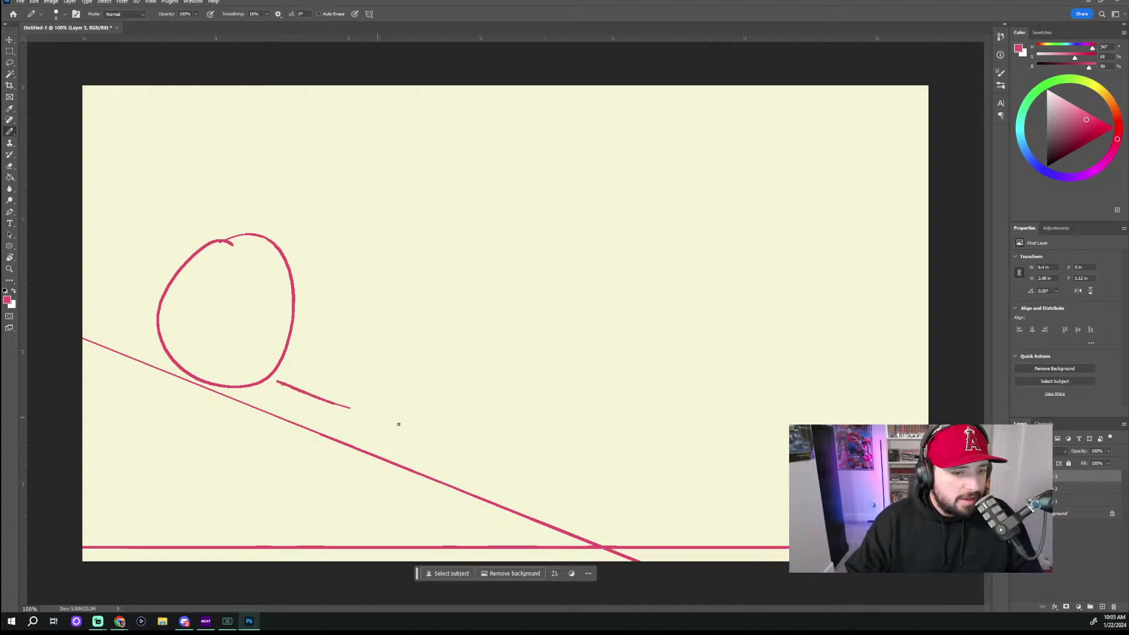
pyautogui.moveTo(305, 351); pyautogui.dragTo(372, 377)
pyautogui.moveTo(320, 322); pyautogui.dragTo(407, 357)
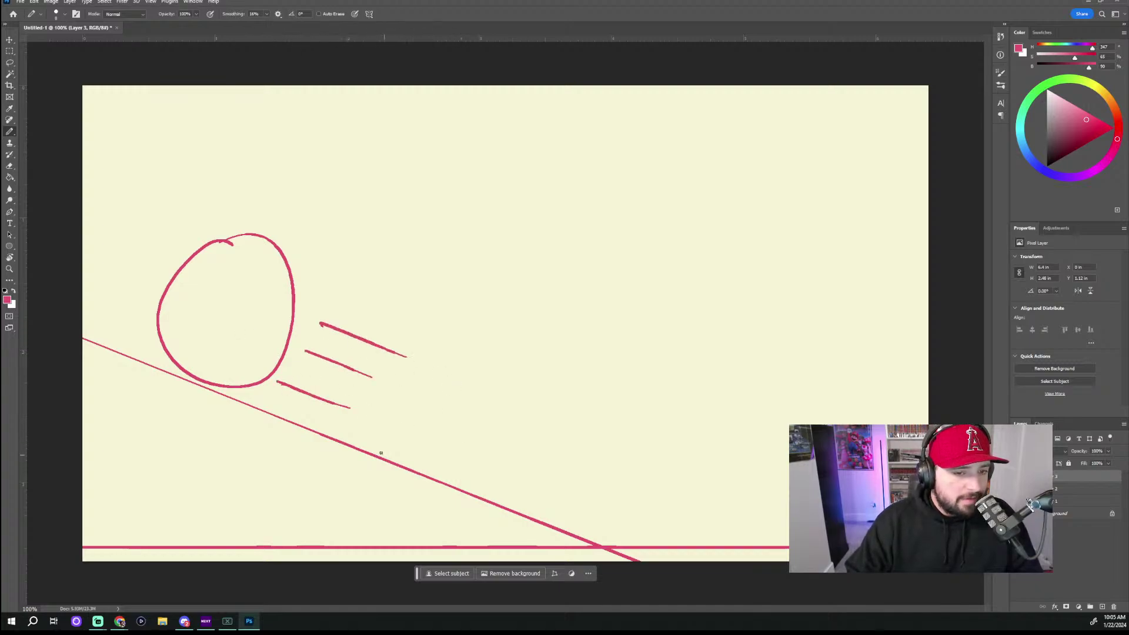
pyautogui.moveTo(345, 427)
pyautogui.mouseDown()
pyautogui.moveTo(383, 425)
pyautogui.moveTo(355, 407)
pyautogui.moveTo(383, 378)
pyautogui.moveTo(433, 369)
pyautogui.moveTo(409, 347)
pyautogui.mouseUp()
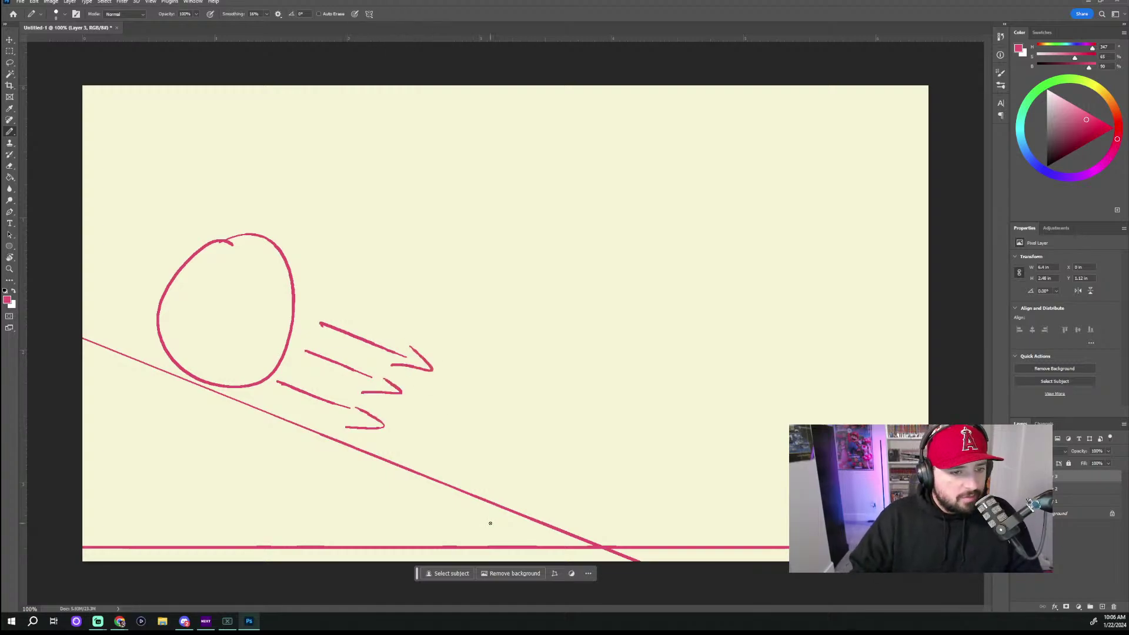
pyautogui.moveTo(268, 210)
pyautogui.mouseDown()
pyautogui.moveTo(315, 307)
pyautogui.moveTo(339, 287)
pyautogui.mouseUp()
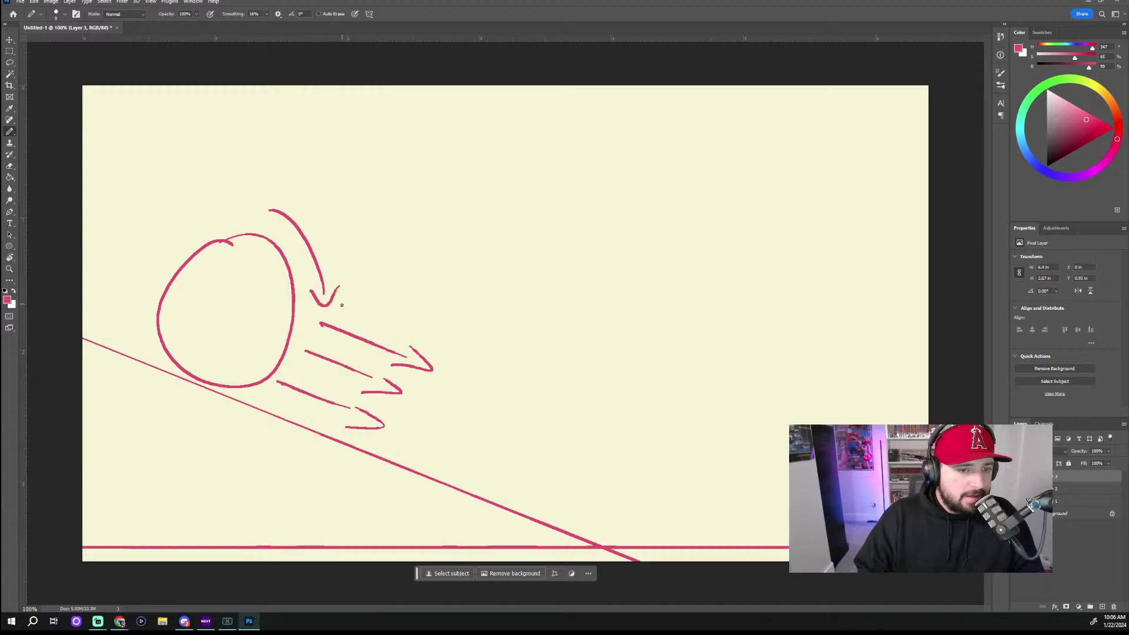
pyautogui.moveTo(139, 325)
pyautogui.mouseDown()
pyautogui.moveTo(159, 241)
pyautogui.moveTo(178, 242)
pyautogui.mouseUp()
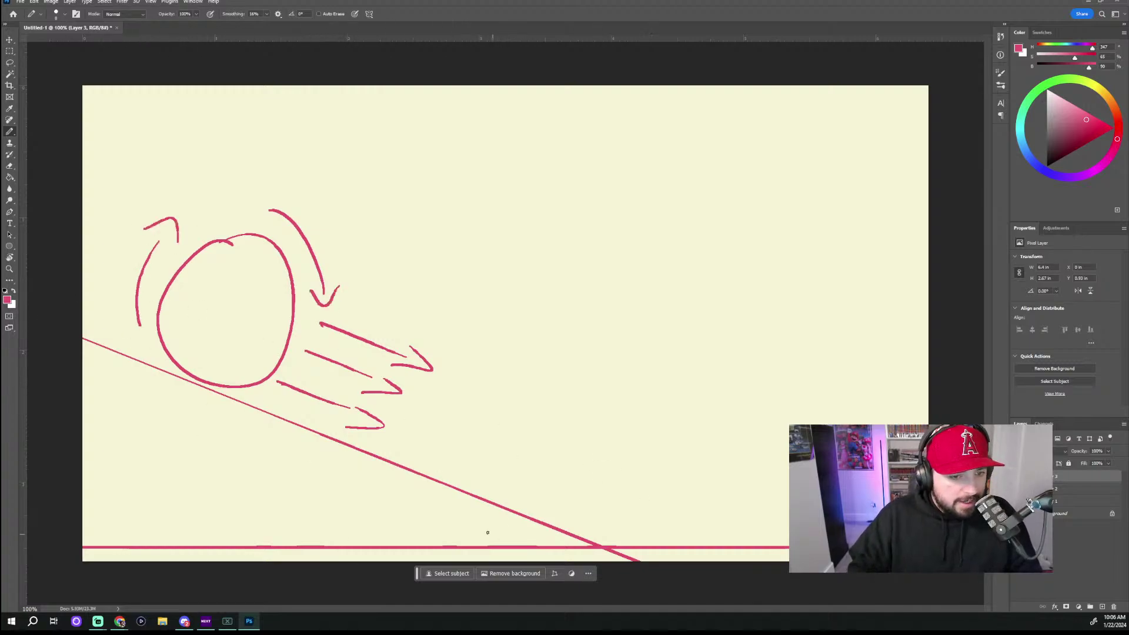
# Step: Handwrite FLOOR beneath the slope line, below the circle
pyautogui.moveTo(145, 453)
pyautogui.mouseDown()
pyautogui.moveTo(136, 473)
pyautogui.moveTo(145, 436)
pyautogui.moveTo(146, 458)
pyautogui.mouseUp()
pyautogui.moveTo(151, 452); pyautogui.dragTo(154, 463)
pyautogui.moveTo(167, 451)
pyautogui.mouseDown()
pyautogui.moveTo(162, 461)
pyautogui.moveTo(187, 445)
pyautogui.moveTo(213, 450)
pyautogui.mouseUp()
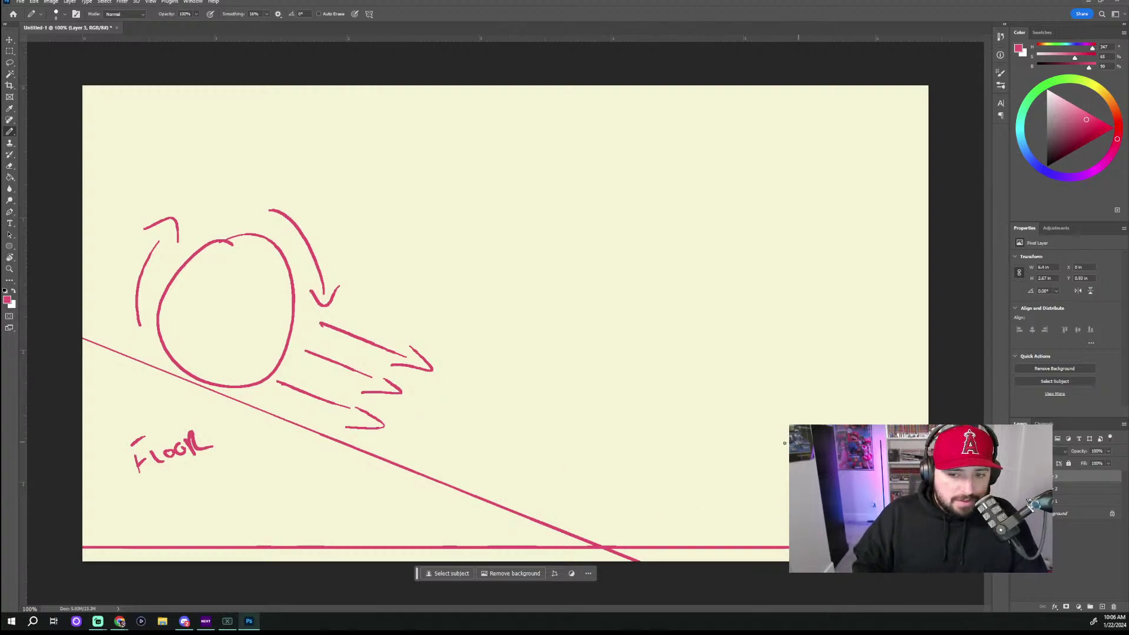
# Step: Draw a smaller circle on the ground line near the canvas's right edge, with three arrows above it pointing down
pyautogui.moveTo(784, 442); pyautogui.dragTo(730, 458)
pyautogui.press('z')
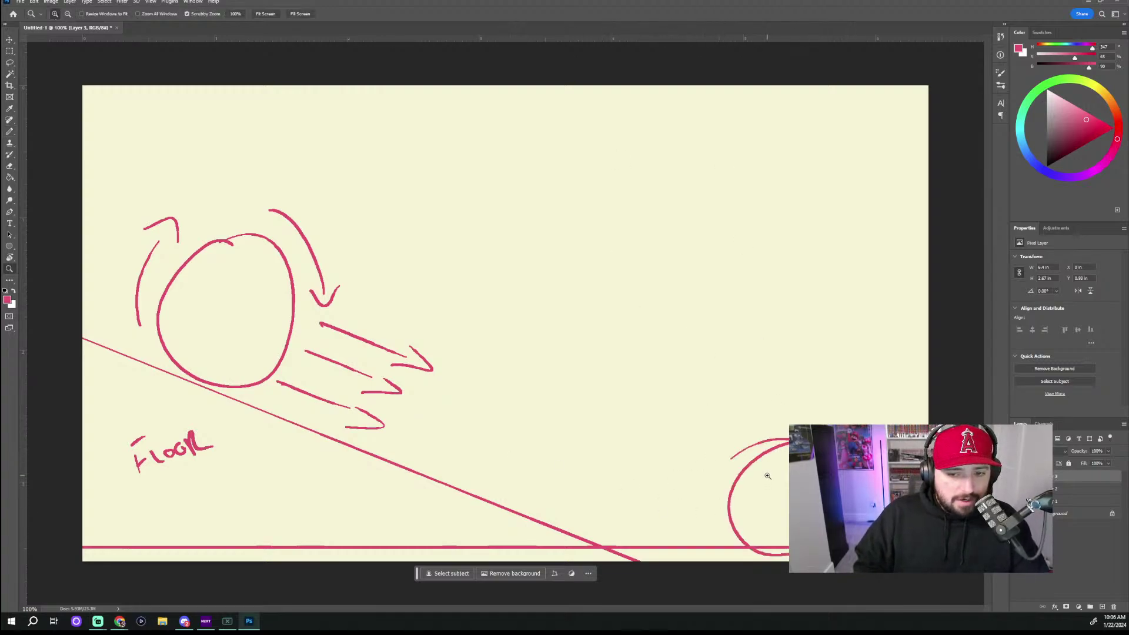
pyautogui.click(764, 414)
pyautogui.hotkey('ctrl', '0')
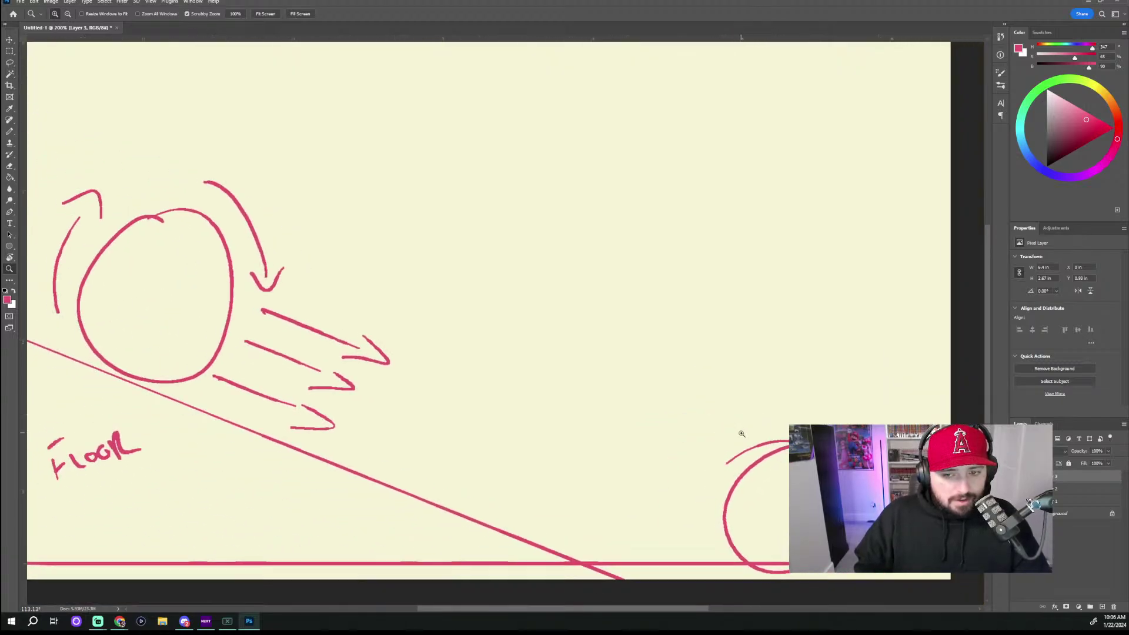
pyautogui.press('b')
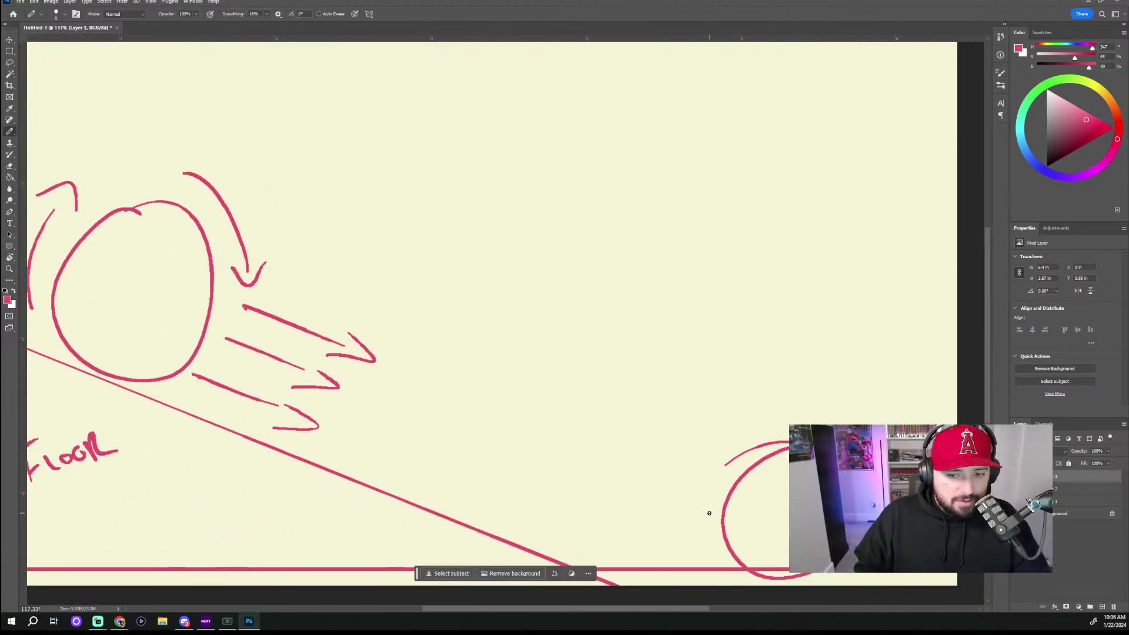
pyautogui.moveTo(737, 364); pyautogui.dragTo(742, 409)
pyautogui.moveTo(793, 356); pyautogui.dragTo(797, 400)
pyautogui.moveTo(727, 402)
pyautogui.mouseDown()
pyautogui.moveTo(739, 429)
pyautogui.moveTo(750, 416)
pyautogui.mouseUp()
pyautogui.moveTo(783, 403); pyautogui.dragTo(810, 410)
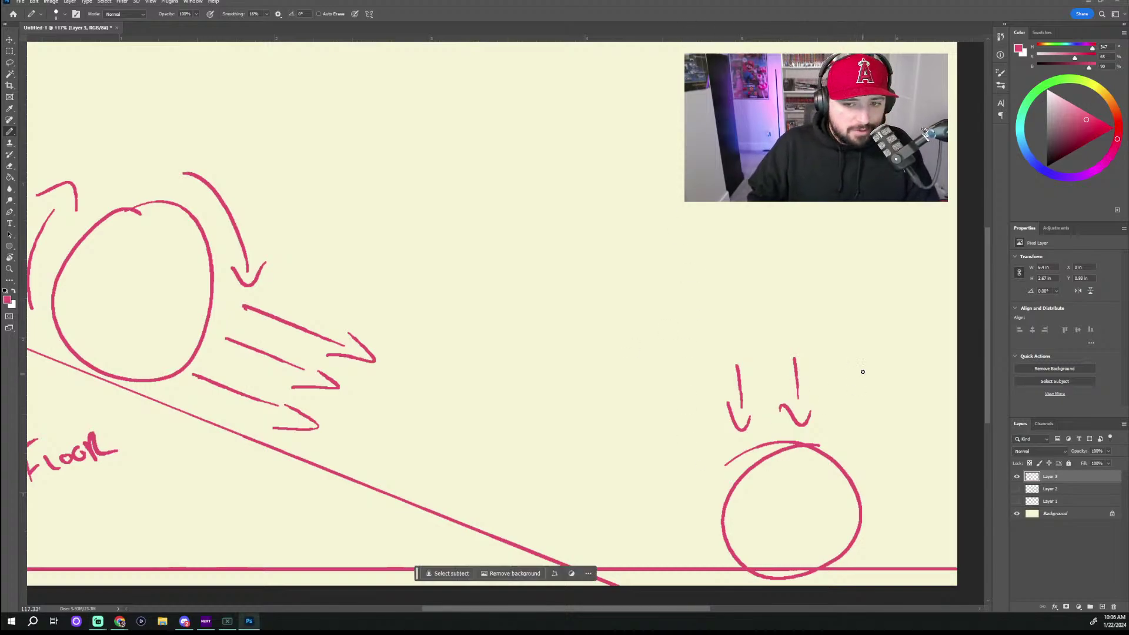
pyautogui.moveTo(861, 355)
pyautogui.mouseDown()
pyautogui.moveTo(859, 443)
pyautogui.moveTo(839, 421)
pyautogui.moveTo(871, 441)
pyautogui.mouseUp()
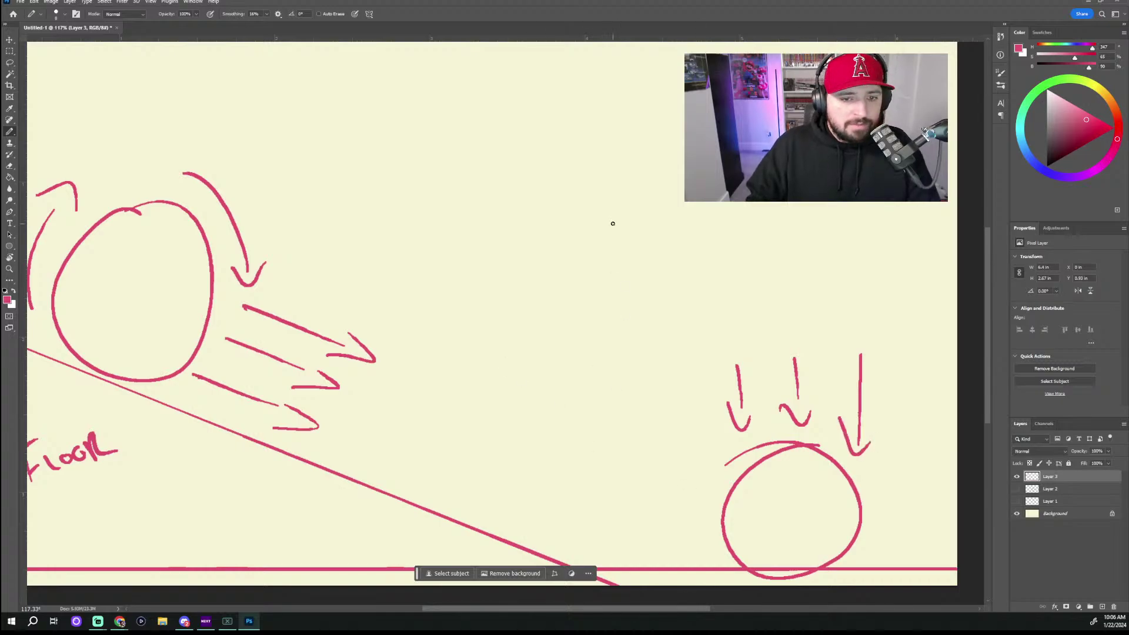
# Step: Add a new layer and hide Layer 3 with the slope sketch
pyautogui.scroll(-2, 605, 355)
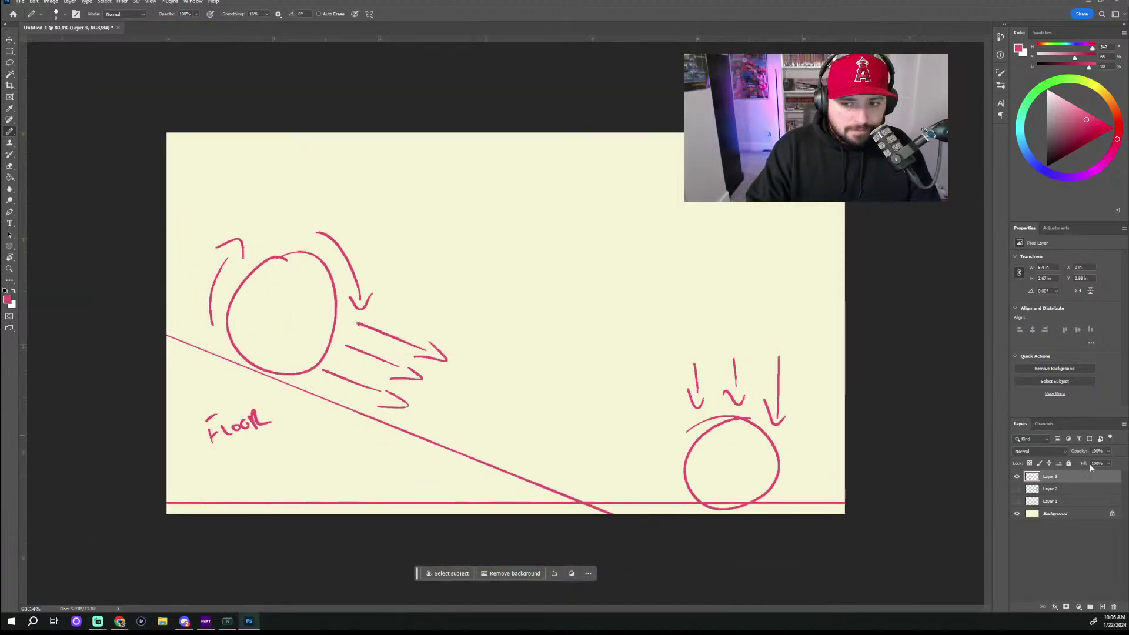
pyautogui.click(1103, 606)
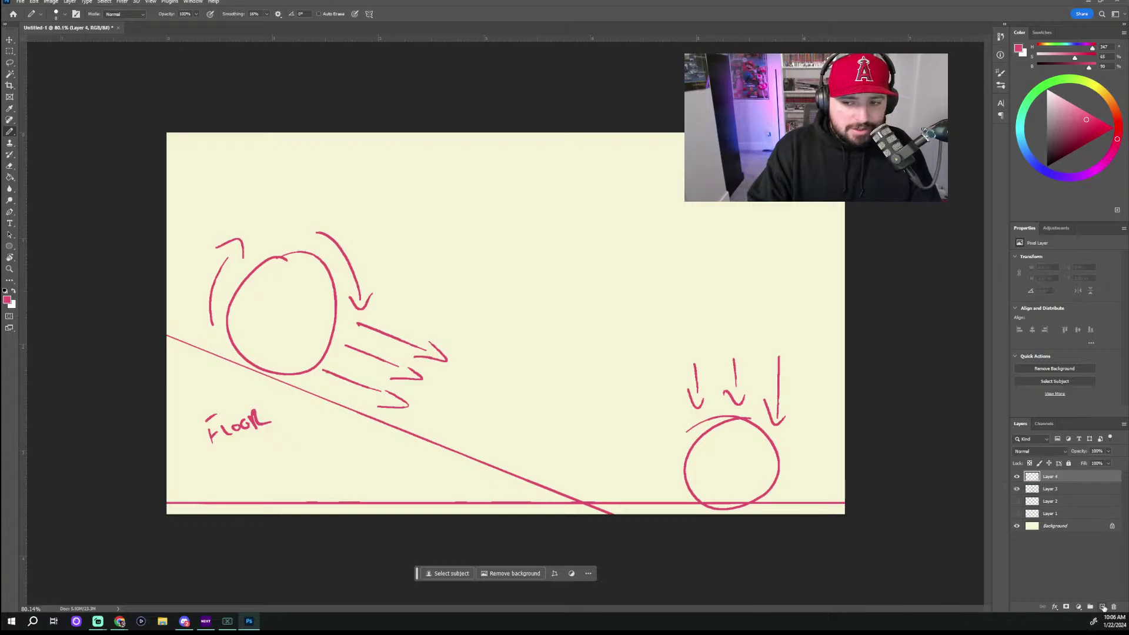
pyautogui.click(1016, 489)
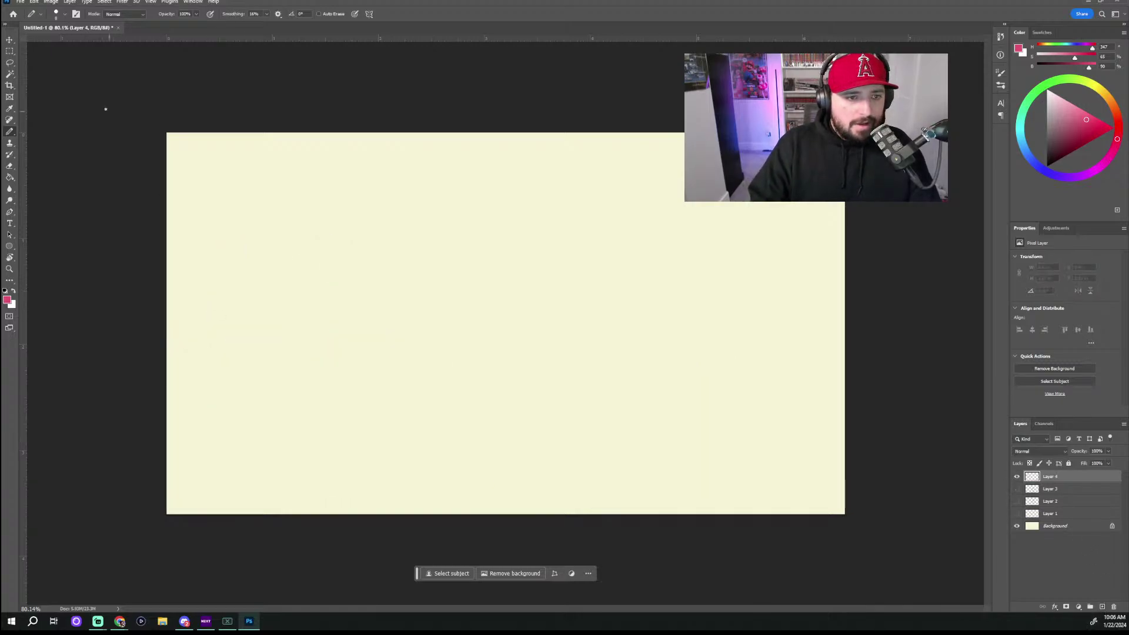
# Step: Draw two straight vertical lines spanning the canvas height, one near the left edge and one near the right edge
pyautogui.moveTo(199, 124); pyautogui.dragTo(197, 593)
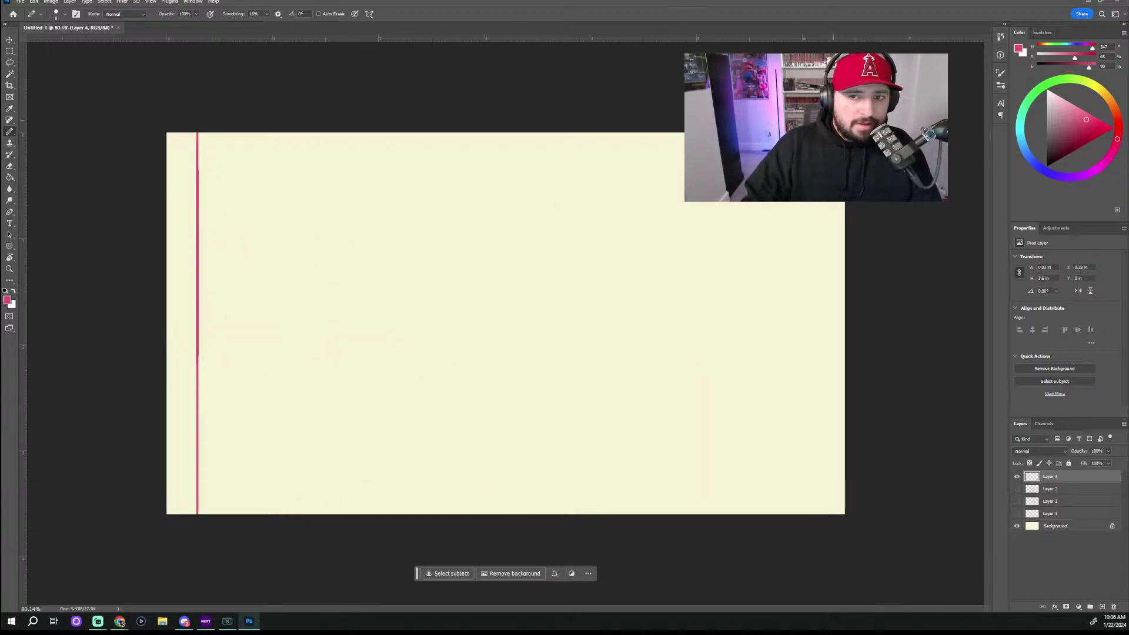
pyautogui.keyDown('shift'); pyautogui.click(825, 296); pyautogui.keyUp('shift')
pyautogui.keyDown('shift'); pyautogui.click(815, 588); pyautogui.keyUp('shift')
pyautogui.hotkey('ctrl', 'z')
pyautogui.hotkey('ctrl', 'z')
pyautogui.moveTo(815, 126); pyautogui.dragTo(815, 559)
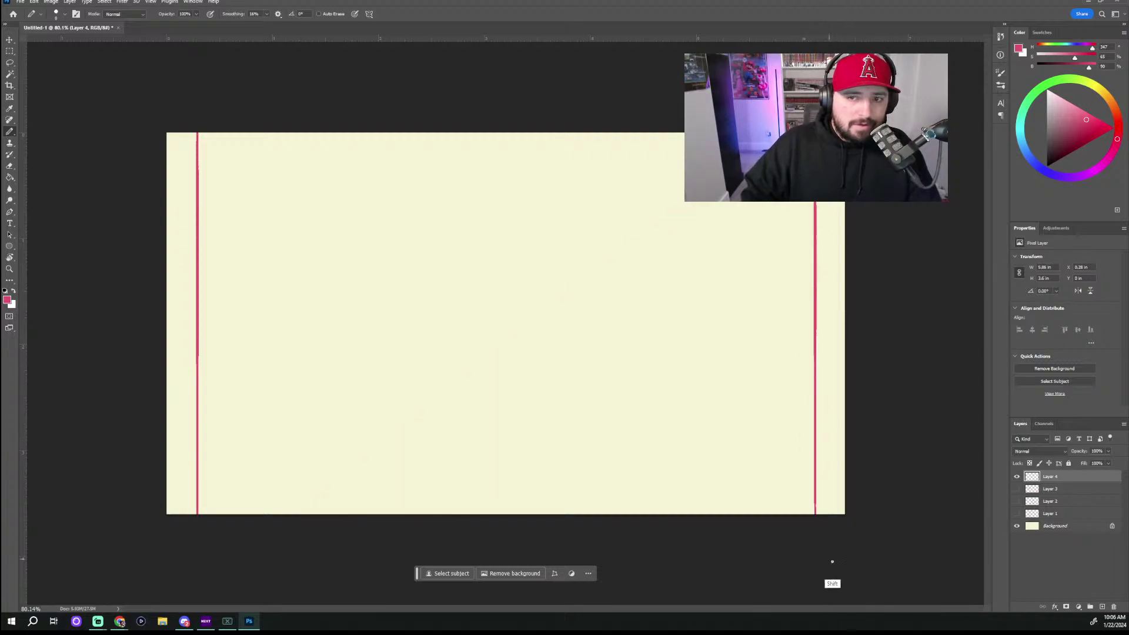
# Step: Draw a large circle midway between the vertical lines, with one downward arrow above it and two below it
pyautogui.moveTo(470, 261)
pyautogui.mouseDown()
pyautogui.moveTo(575, 343)
pyautogui.moveTo(454, 258)
pyautogui.moveTo(593, 324)
pyautogui.moveTo(466, 255)
pyautogui.mouseUp()
pyautogui.hotkey('ctrl', 'z')
pyautogui.moveTo(463, 188)
pyautogui.mouseDown()
pyautogui.moveTo(468, 235)
pyautogui.moveTo(479, 235)
pyautogui.mouseUp()
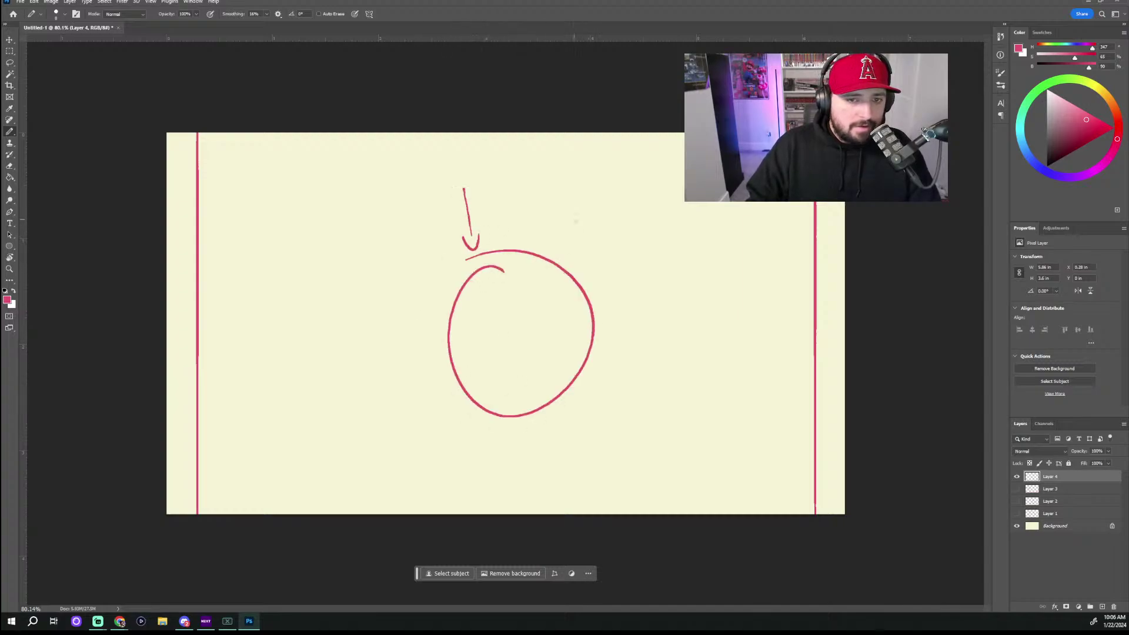
pyautogui.moveTo(495, 417); pyautogui.dragTo(501, 465)
pyautogui.moveTo(488, 462); pyautogui.dragTo(513, 470)
pyautogui.moveTo(546, 423); pyautogui.dragTo(565, 473)
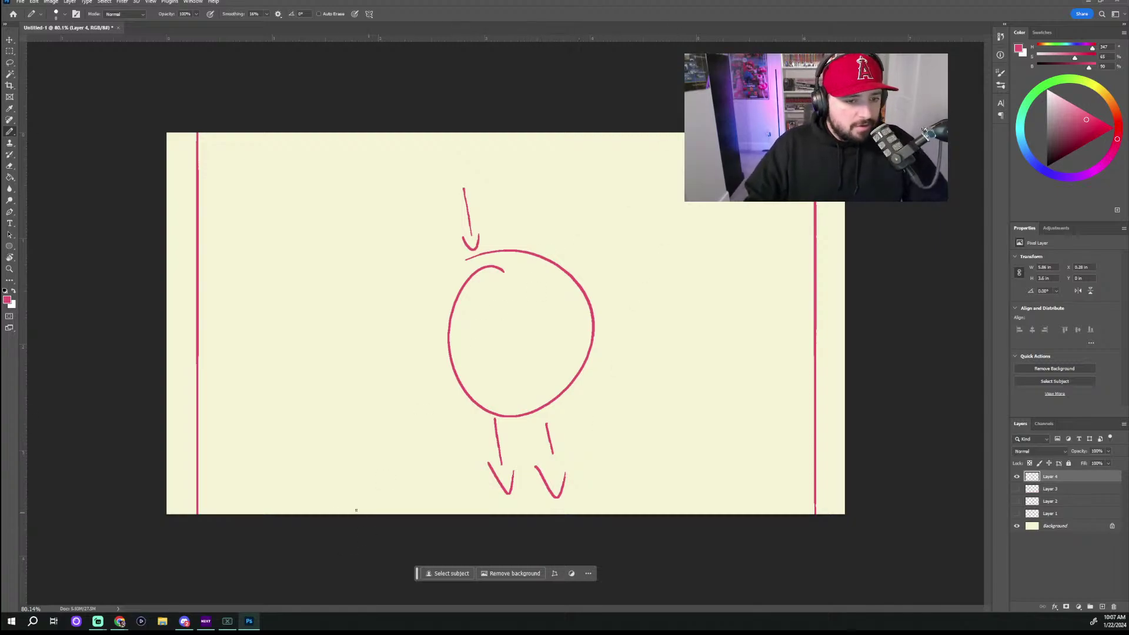
# Step: Handwrite WALLS beside the left vertical line and draw a longer downward arrow on each side of the circle
pyautogui.moveTo(207, 273)
pyautogui.mouseDown()
pyautogui.moveTo(235, 262)
pyautogui.moveTo(253, 270)
pyautogui.moveTo(273, 235)
pyautogui.moveTo(277, 267)
pyautogui.mouseUp()
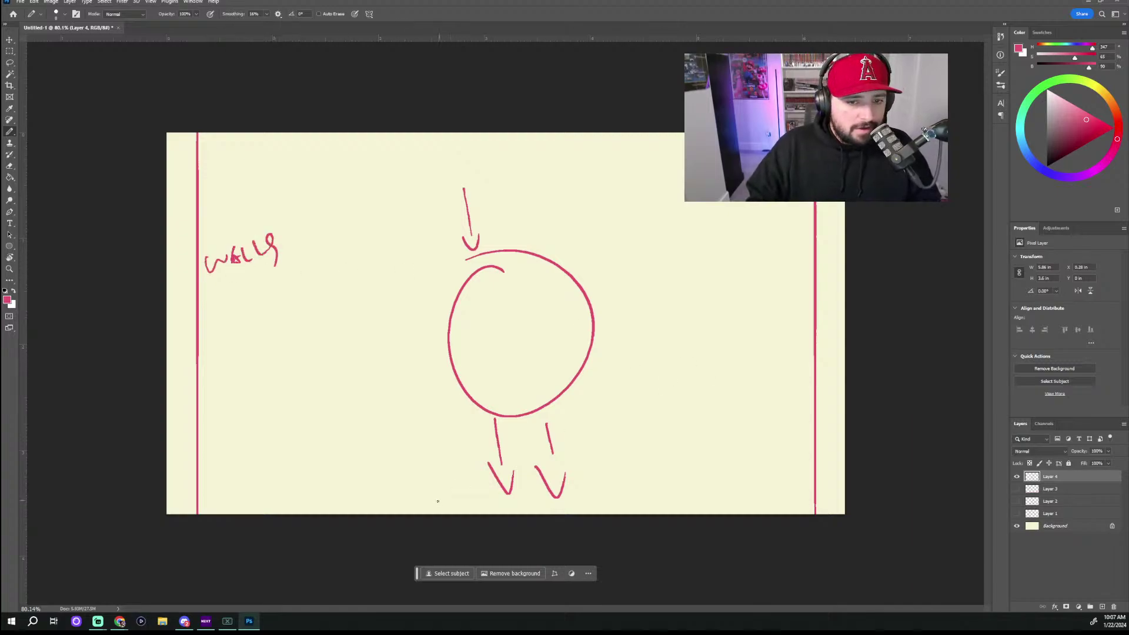
pyautogui.moveTo(586, 203)
pyautogui.mouseDown()
pyautogui.moveTo(602, 307)
pyautogui.moveTo(615, 293)
pyautogui.mouseUp()
pyautogui.moveTo(411, 303)
pyautogui.mouseDown()
pyautogui.moveTo(435, 403)
pyautogui.moveTo(449, 394)
pyautogui.mouseUp()
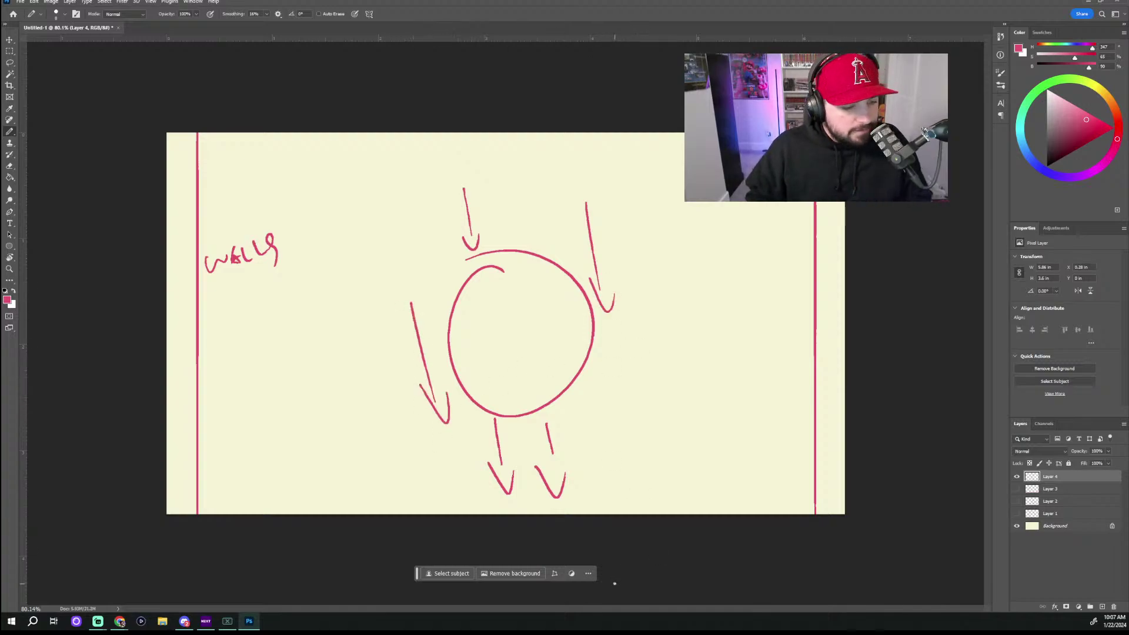
# Step: Undo the entire walls and falling circle sketch to leave Layer 4 empty
pyautogui.hotkey('ctrl', 'z')
pyautogui.hotkey('ctrl', 'z')
pyautogui.hotkey('ctrl', 'z')
pyautogui.hotkey('ctrl', 'z')
pyautogui.hotkey('ctrl', 'z')
pyautogui.hotkey('ctrl', 'z')
pyautogui.hotkey('ctrl', 'z')
pyautogui.hotkey('ctrl', 'z')
pyautogui.hotkey('ctrl', 'z')
pyautogui.hotkey('ctrl', 'z')
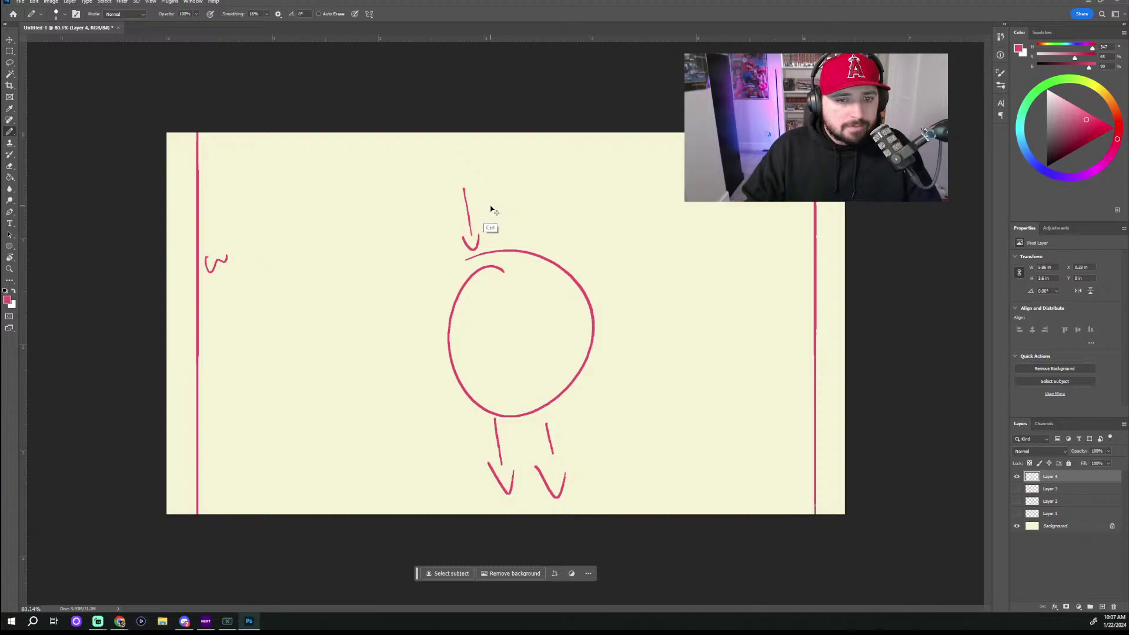
pyautogui.hotkey('ctrl', 'z')
pyautogui.hotkey('ctrl', 'z')
pyautogui.hotkey('ctrl', 'z')
pyautogui.hotkey('ctrl', 'z')
pyautogui.hotkey('ctrl', 'z')
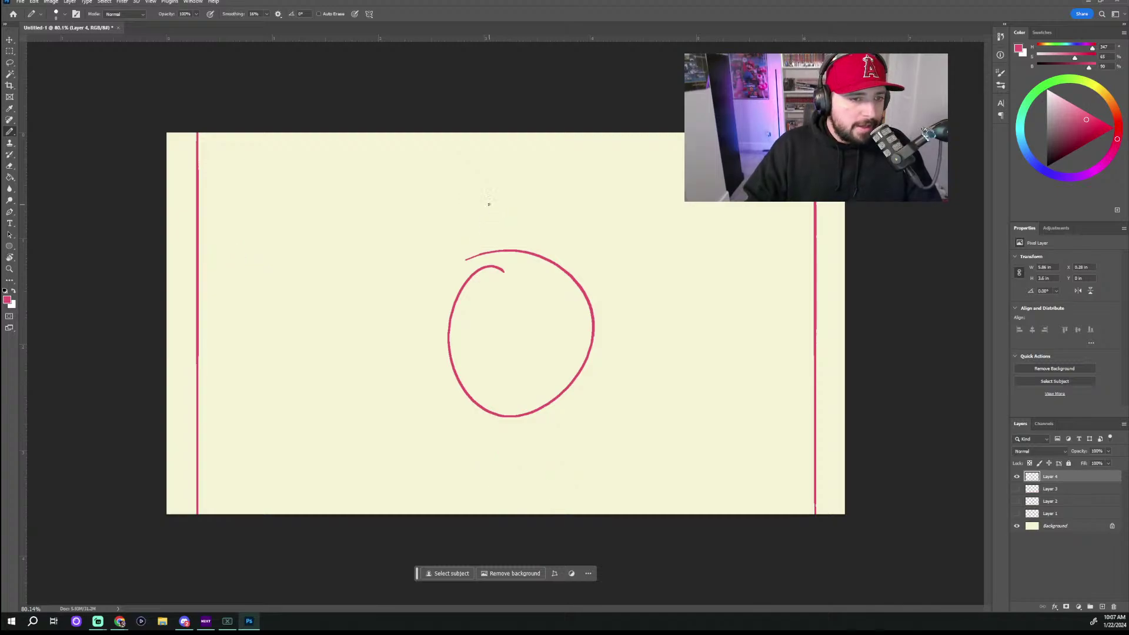
pyautogui.hotkey('ctrl', 'z')
pyautogui.hotkey('ctrl', 'z')
pyautogui.hotkey('ctrl', 'z')
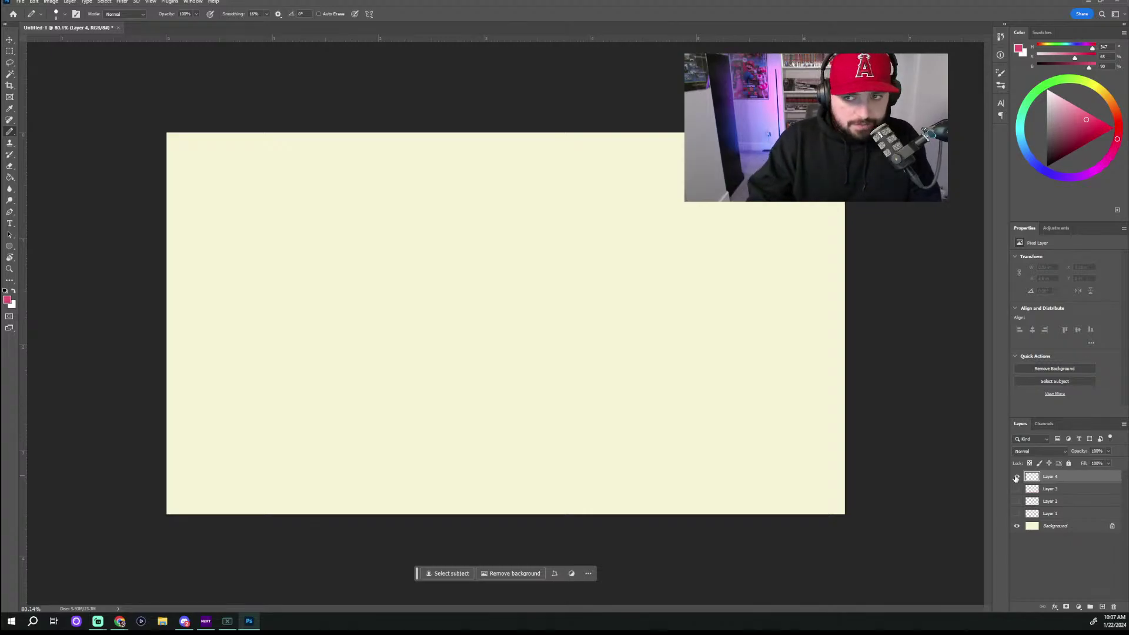
# Step: Switch to the Shape and Balance notes and review the Types of Balance: symmetrical, asymmetrical, radial and mosaic
pyautogui.click(1088, 3)
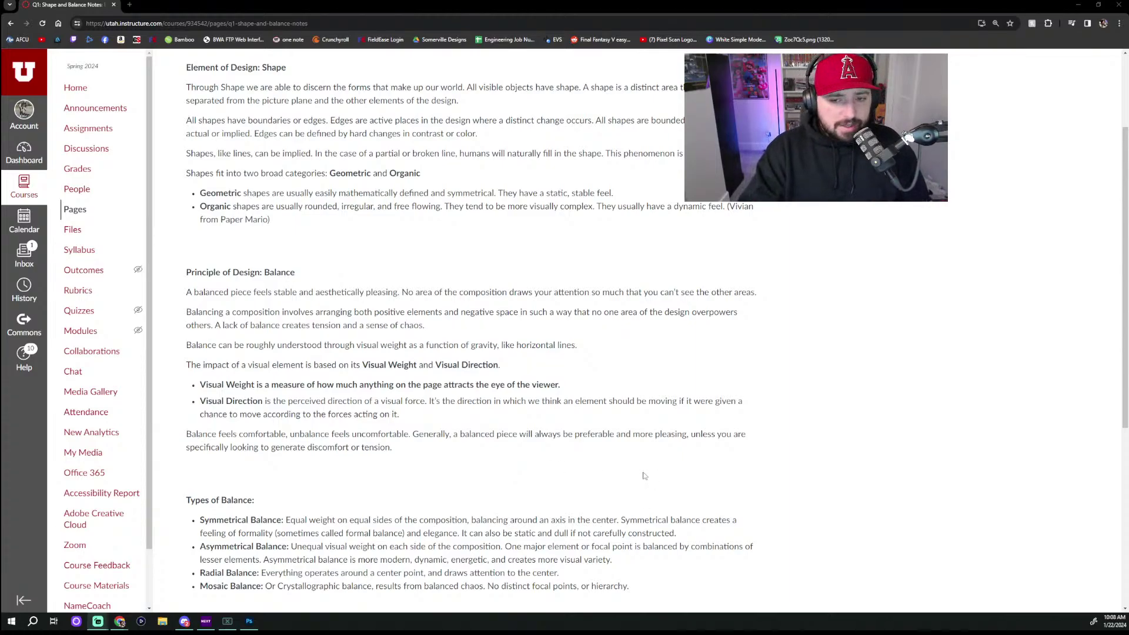
pyautogui.scroll(-5, 644, 475)
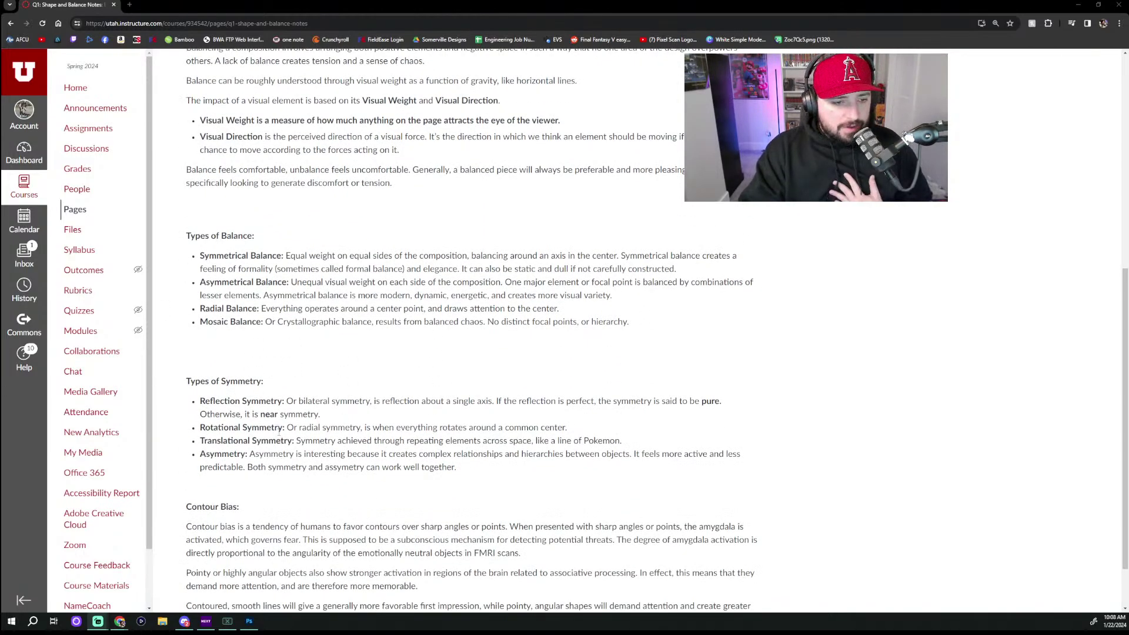
pyautogui.scroll(3, 363, 374)
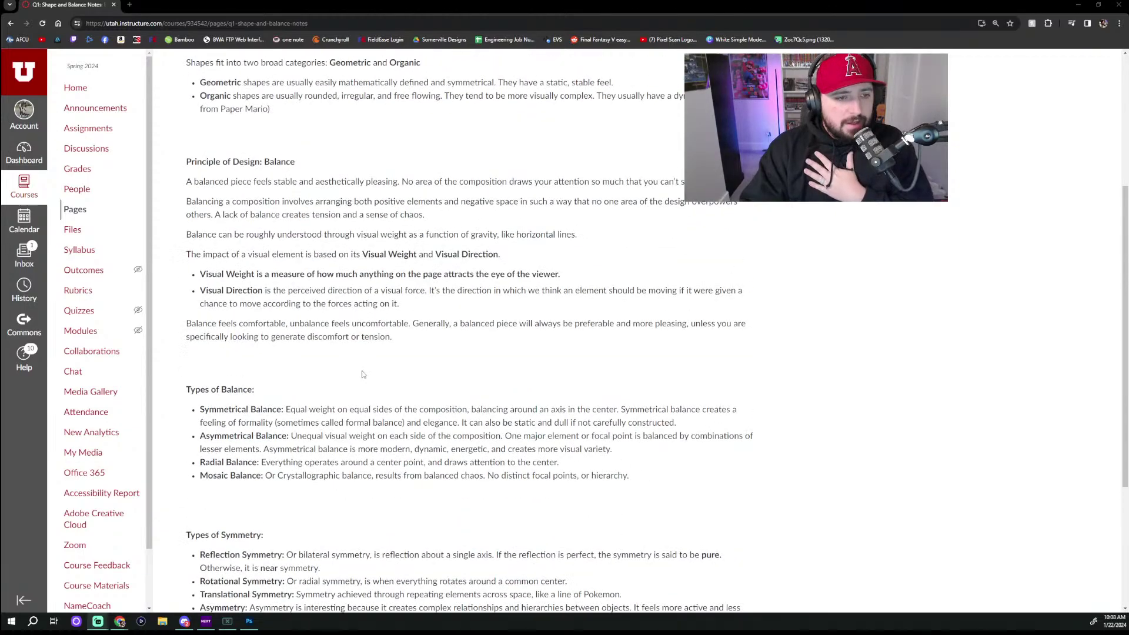
pyautogui.scroll(-2, 363, 374)
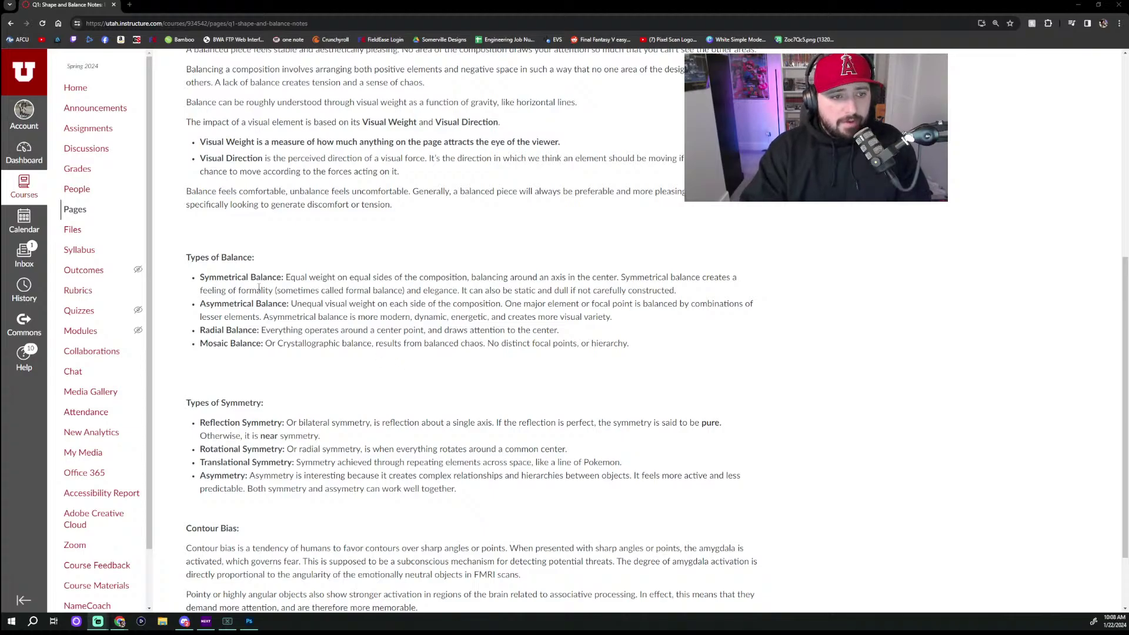
pyautogui.tripleClick(219, 277)
pyautogui.click(219, 276)
pyautogui.moveTo(202, 330); pyautogui.dragTo(259, 330)
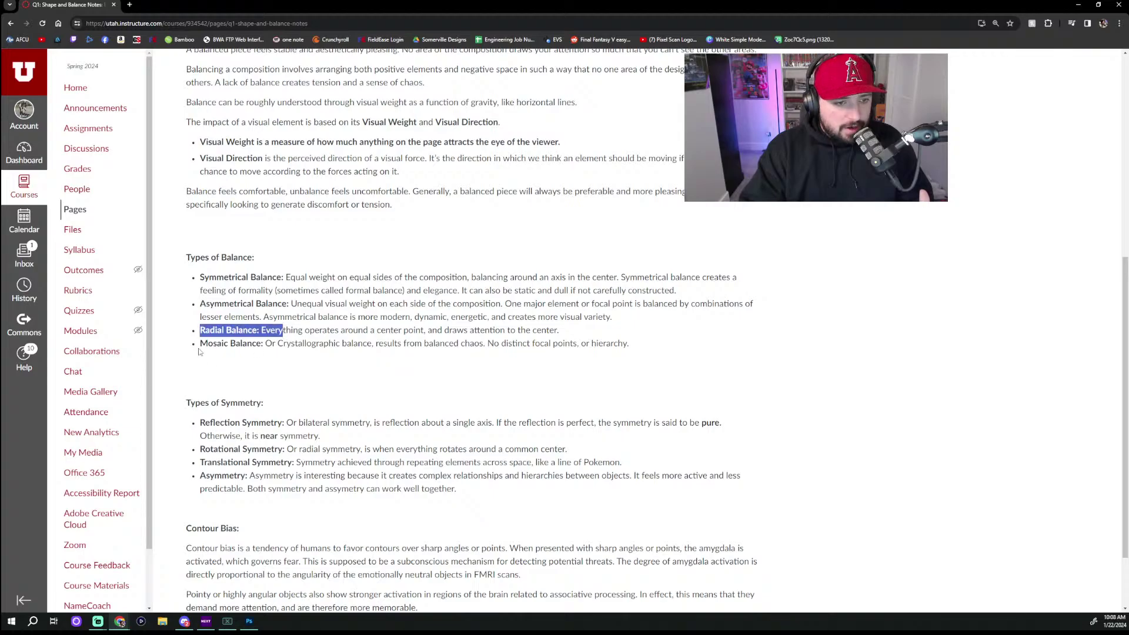
pyautogui.tripleClick(271, 345)
pyautogui.click(306, 375)
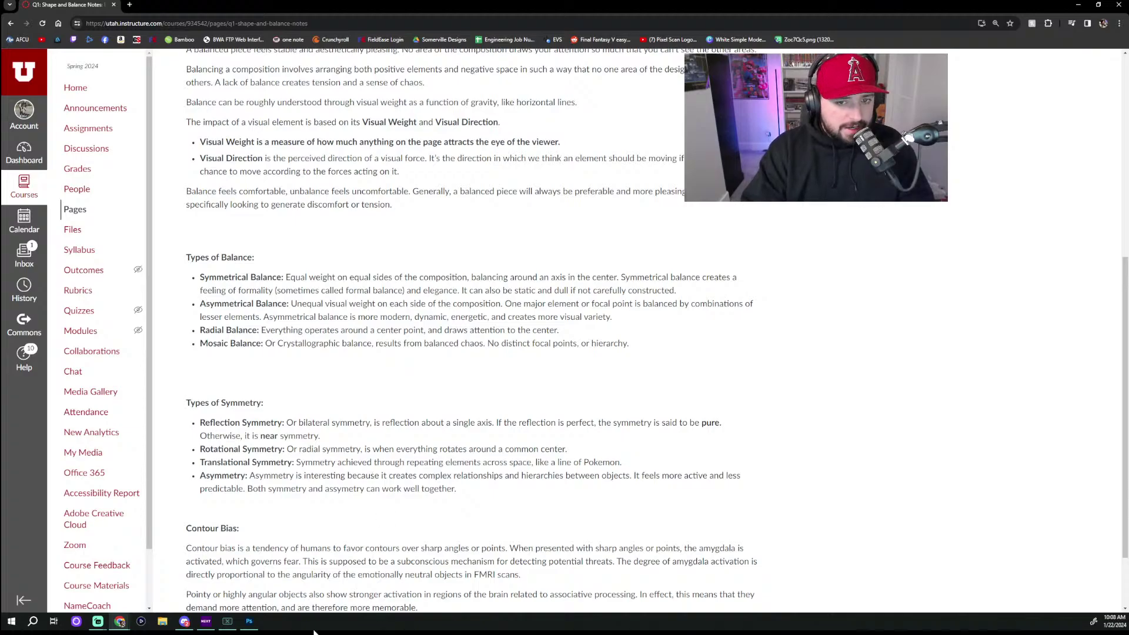
# Step: Switch back to Photoshop and draw a straight horizontal floor line across the full canvas width near its lower edge on Layer 4
pyautogui.click(251, 627)
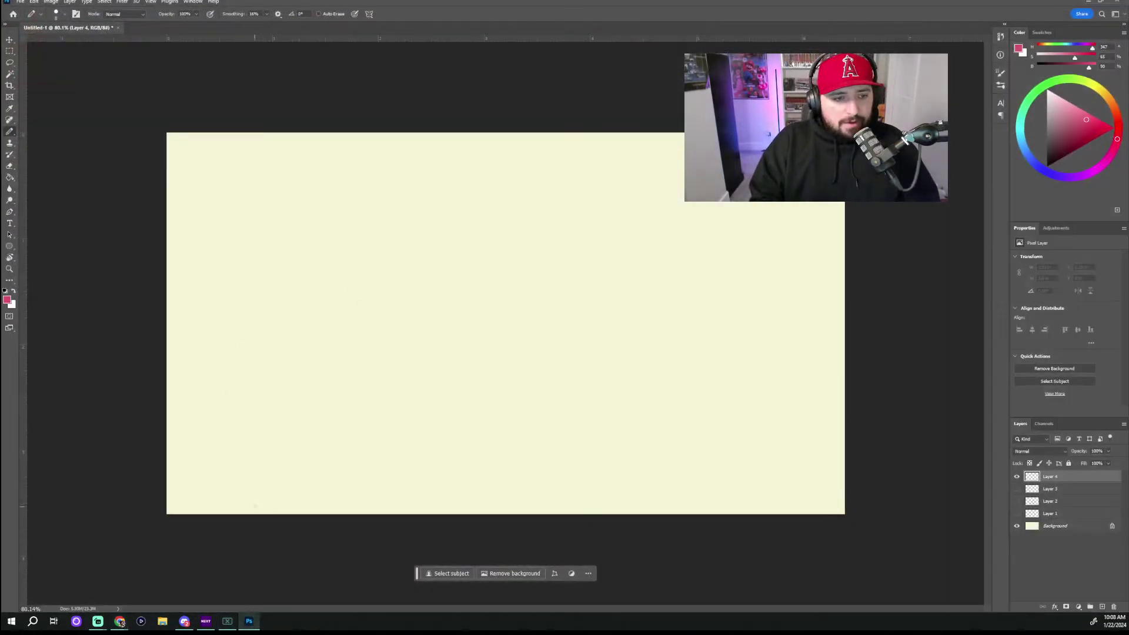
pyautogui.moveTo(162, 502); pyautogui.dragTo(868, 503)
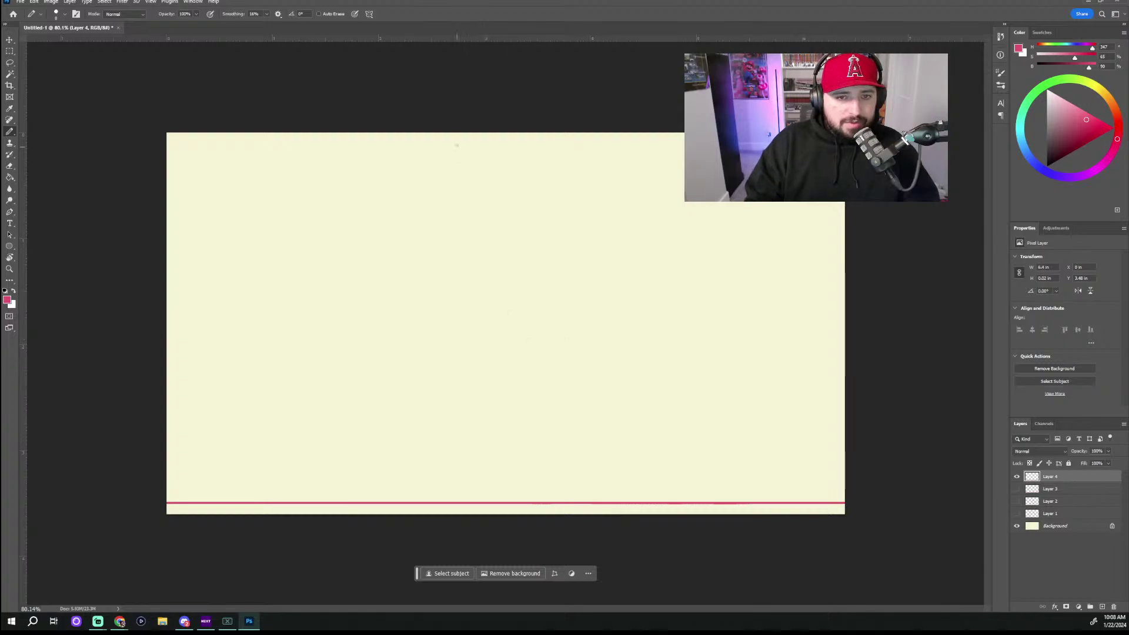
pyautogui.keyDown('shift'); pyautogui.click(499, 114); pyautogui.keyUp('shift')
pyautogui.moveTo(498, 141); pyautogui.dragTo(494, 588)
pyautogui.hotkey('ctrl', 'z')
pyautogui.hotkey('ctrl', 'z')
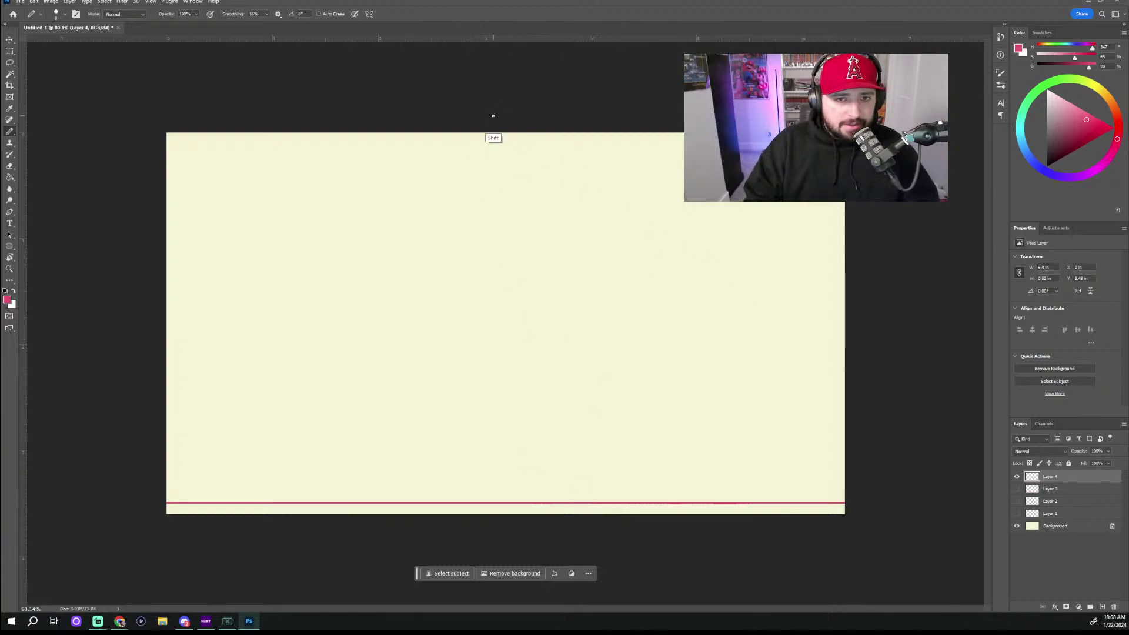
# Step: Draw a full-height vertical line near the canvas centre and a wavy, pointed shape on each side of it
pyautogui.moveTo(494, 113); pyautogui.dragTo(556, 632)
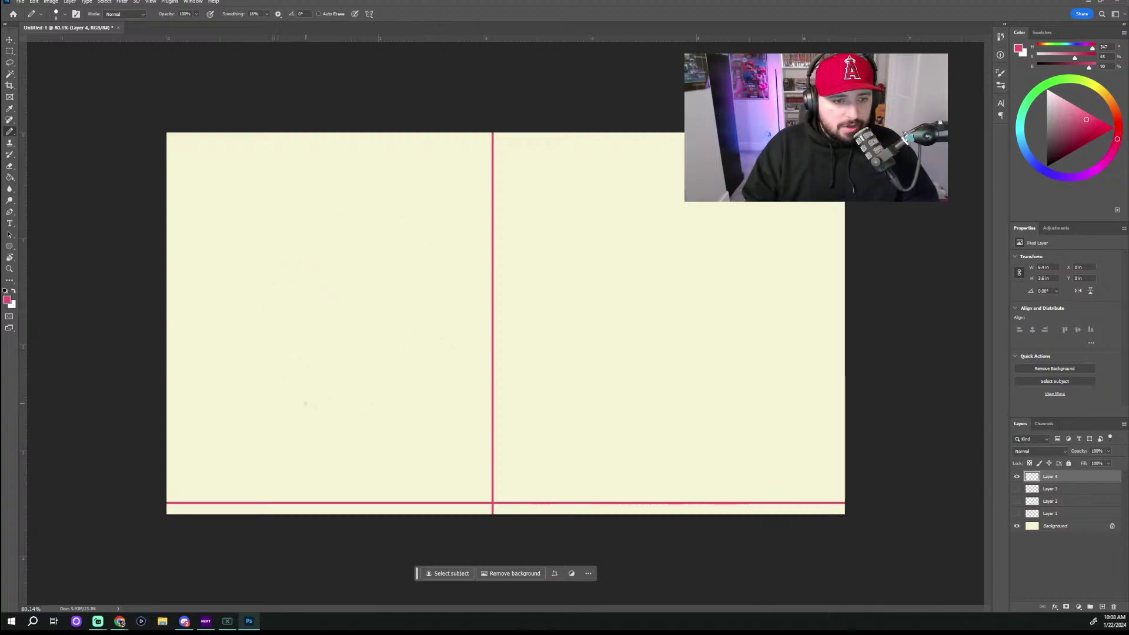
pyautogui.moveTo(384, 490)
pyautogui.mouseDown()
pyautogui.moveTo(349, 434)
pyautogui.moveTo(323, 235)
pyautogui.moveTo(443, 439)
pyautogui.mouseUp()
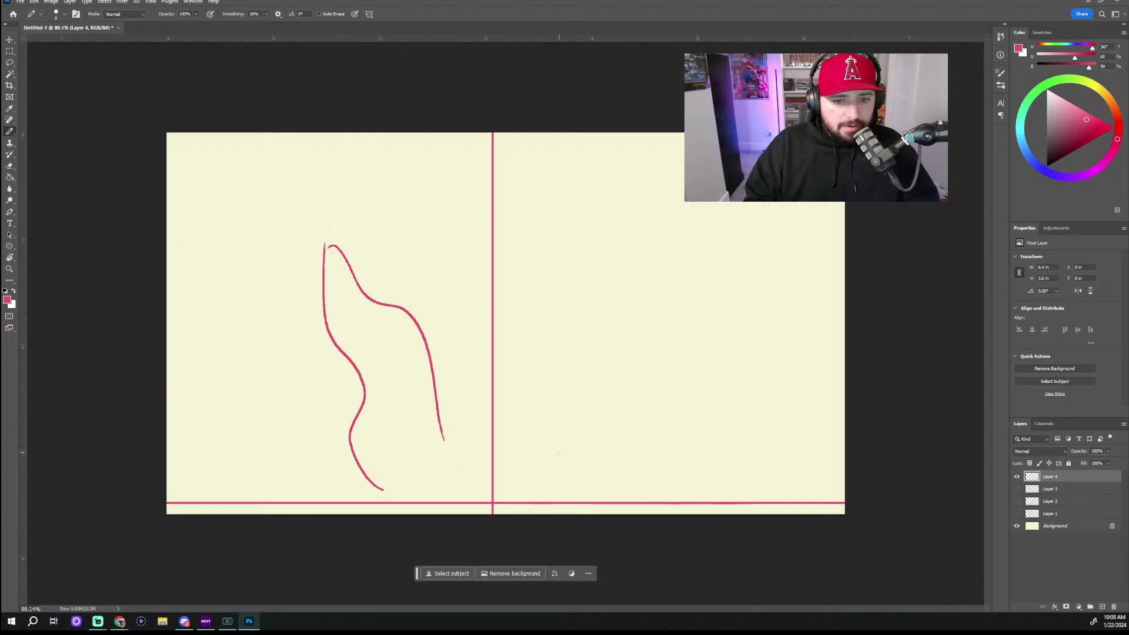
pyautogui.moveTo(552, 438)
pyautogui.mouseDown()
pyautogui.moveTo(629, 348)
pyautogui.moveTo(644, 260)
pyautogui.moveTo(672, 259)
pyautogui.moveTo(698, 362)
pyautogui.moveTo(628, 479)
pyautogui.mouseUp()
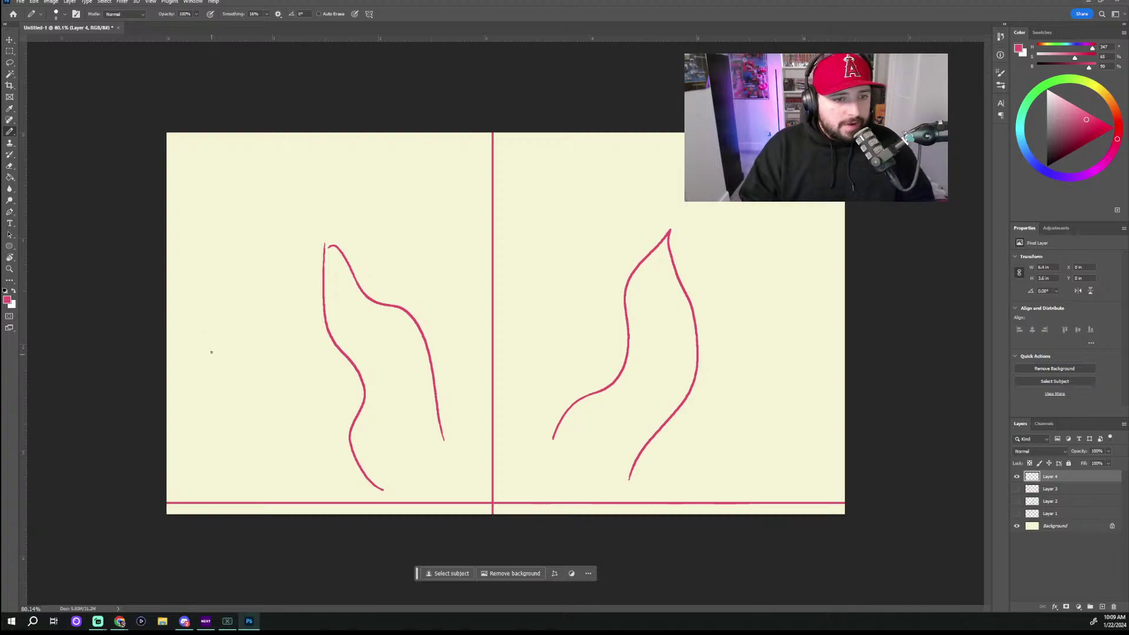
# Step: Scatter five large ovals around the left wavy shape and five around the right one, and add an inner wavy line to each shape
pyautogui.moveTo(203, 235); pyautogui.dragTo(195, 240)
pyautogui.moveTo(242, 351); pyautogui.dragTo(198, 376)
pyautogui.moveTo(252, 256); pyautogui.dragTo(246, 275)
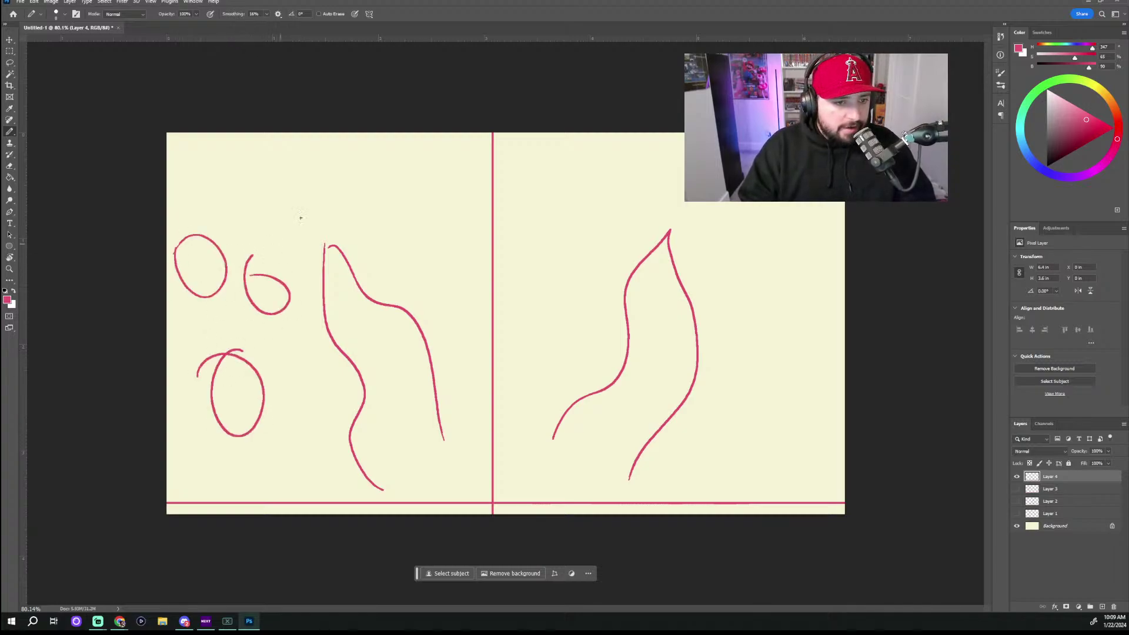
pyautogui.moveTo(309, 157); pyautogui.dragTo(298, 186)
pyautogui.moveTo(309, 387); pyautogui.dragTo(300, 388)
pyautogui.moveTo(791, 420); pyautogui.dragTo(776, 423)
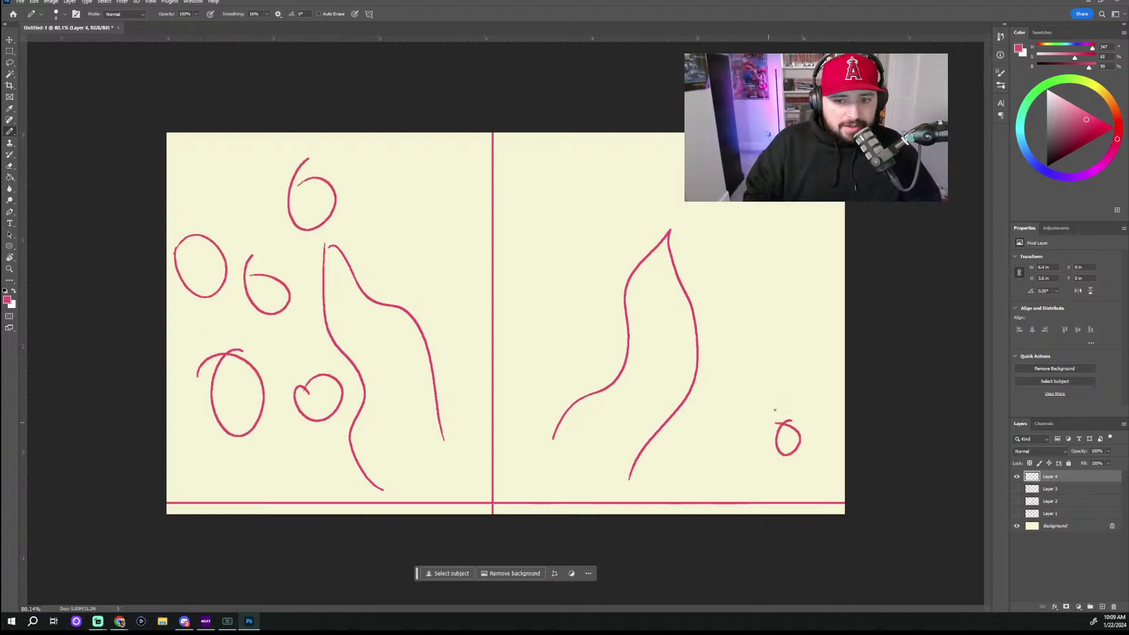
pyautogui.moveTo(571, 253); pyautogui.dragTo(555, 252)
pyautogui.moveTo(728, 448); pyautogui.dragTo(713, 447)
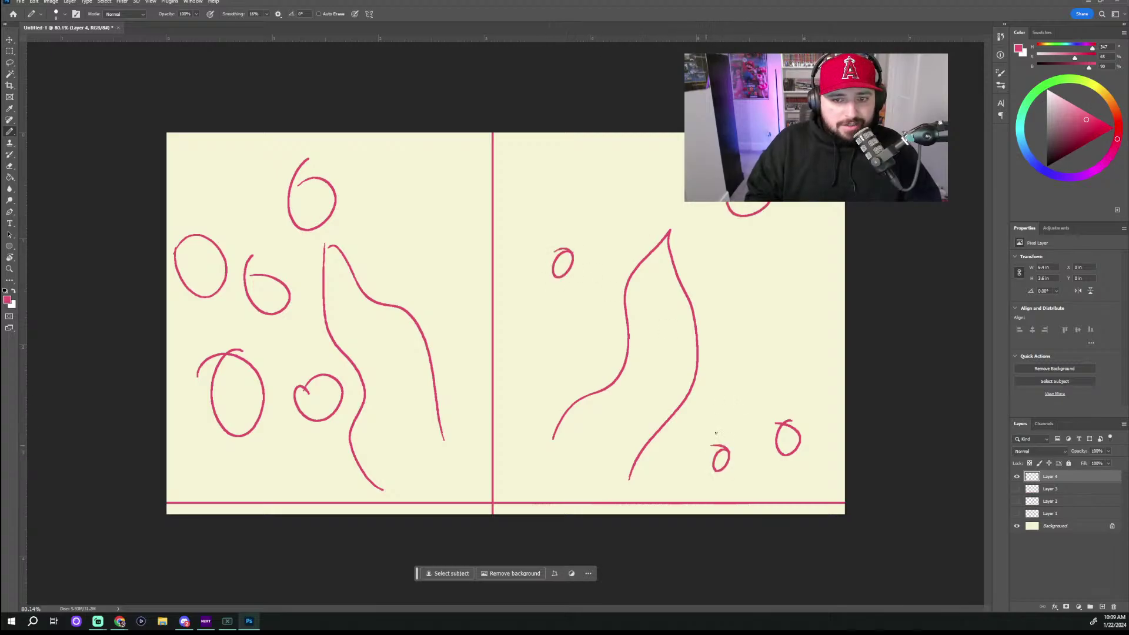
pyautogui.moveTo(664, 156); pyautogui.dragTo(657, 143)
pyautogui.moveTo(425, 459)
pyautogui.mouseDown()
pyautogui.moveTo(392, 385)
pyautogui.moveTo(347, 340)
pyautogui.mouseUp()
pyautogui.moveTo(586, 475); pyautogui.dragTo(660, 368)
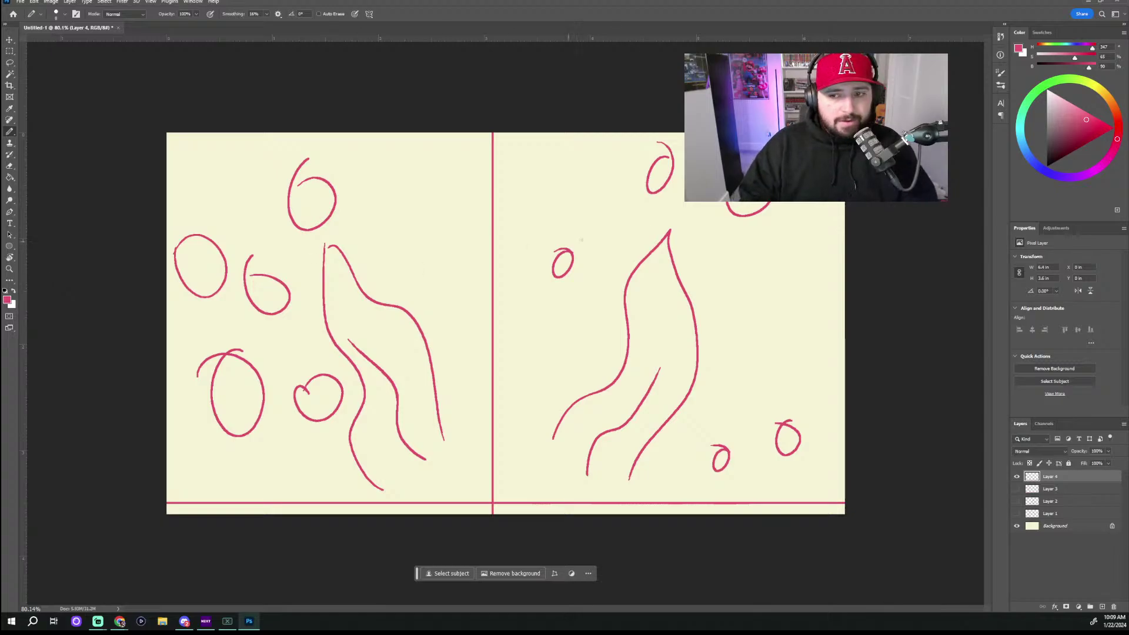
# Step: Hide Layer 4, glance at the notes page, and add a new empty layer above it in Photoshop
pyautogui.click(1017, 476)
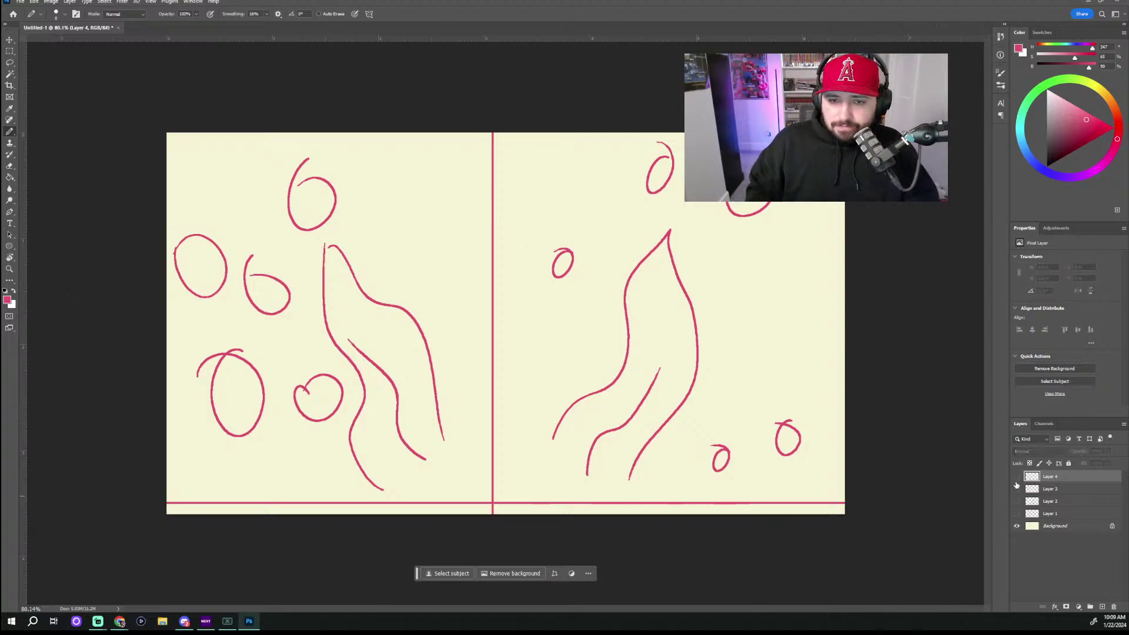
pyautogui.click(1088, 2)
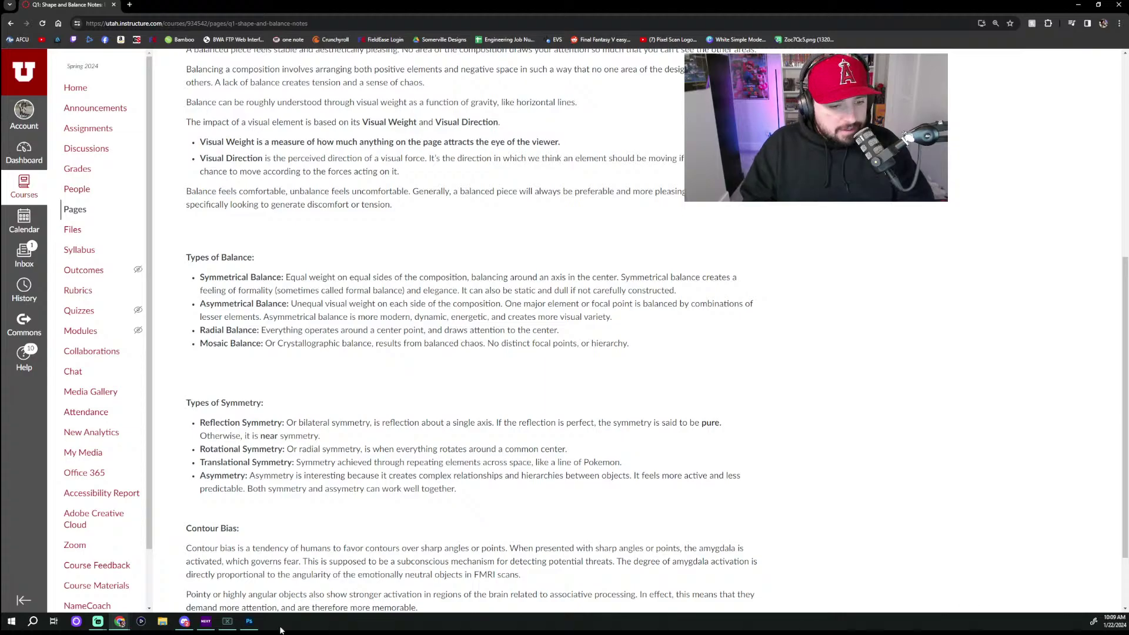
pyautogui.click(249, 620)
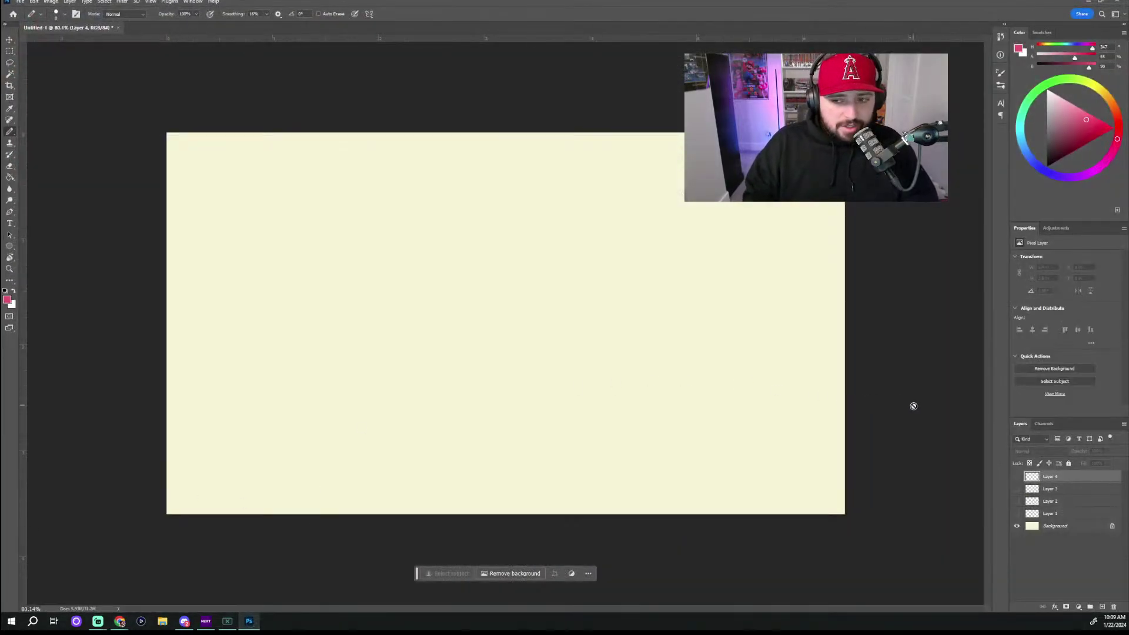
pyautogui.click(1102, 606)
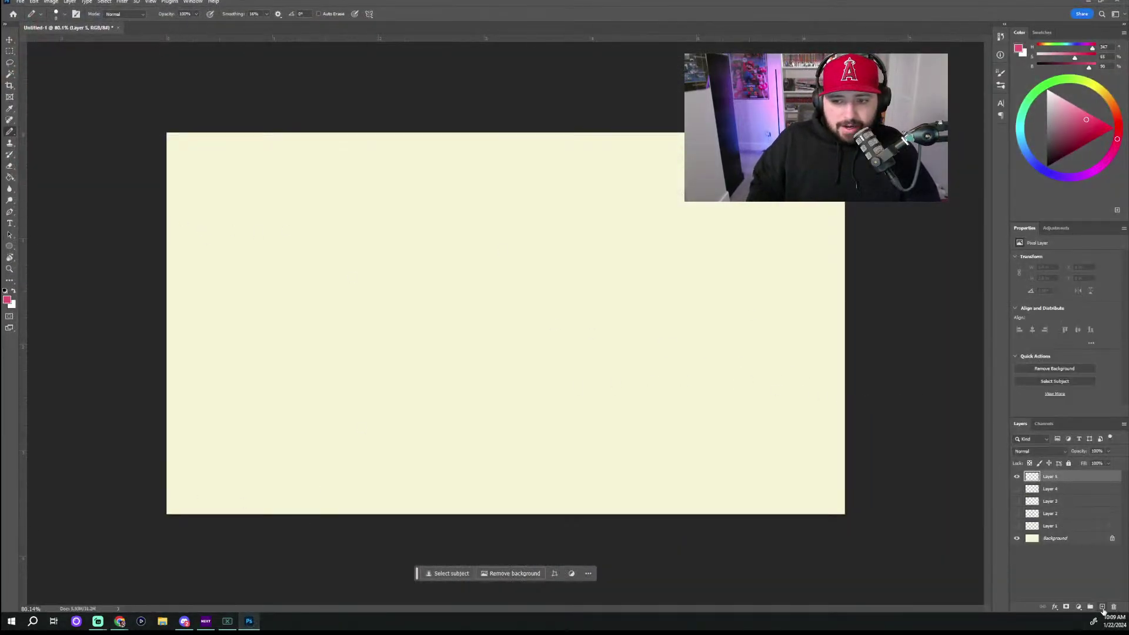
# Step: Draw a straight floor line across the canvas near its lower edge and a full-height vertical line through its centre
pyautogui.moveTo(159, 507); pyautogui.dragTo(970, 508)
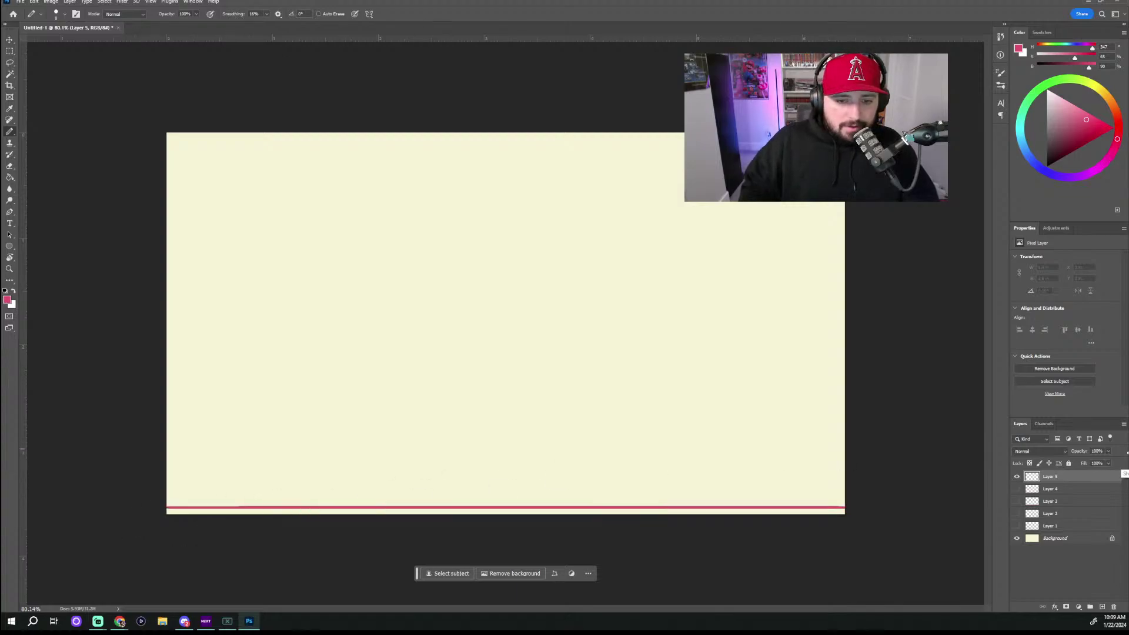
pyautogui.hotkey('ctrl', 'z')
pyautogui.moveTo(154, 497); pyautogui.dragTo(1064, 442)
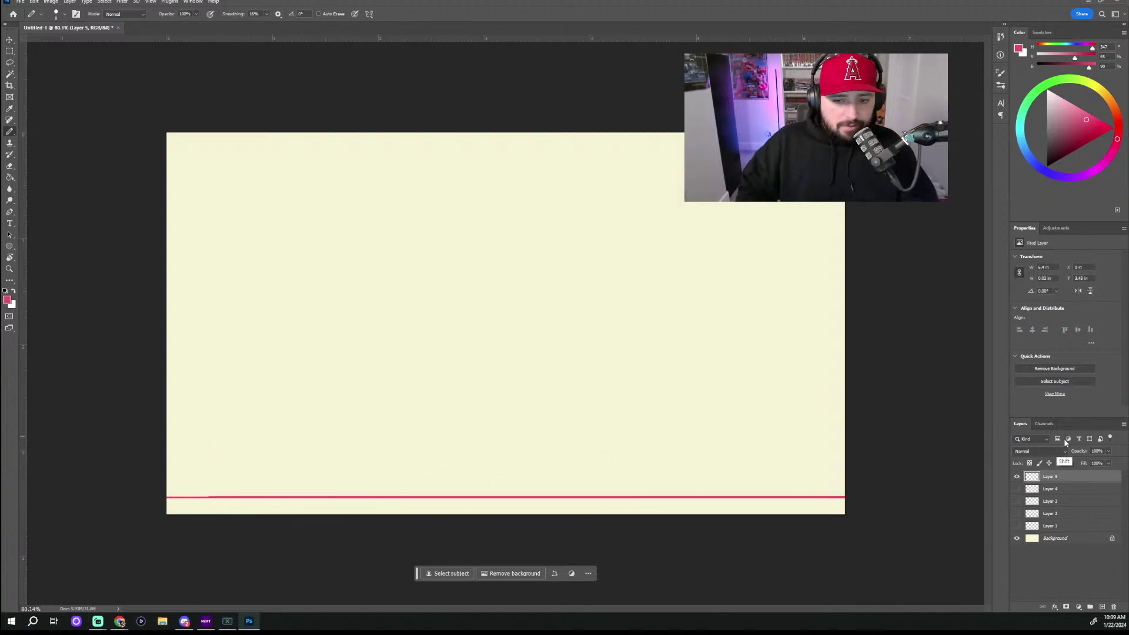
pyautogui.moveTo(499, 108); pyautogui.dragTo(500, 511)
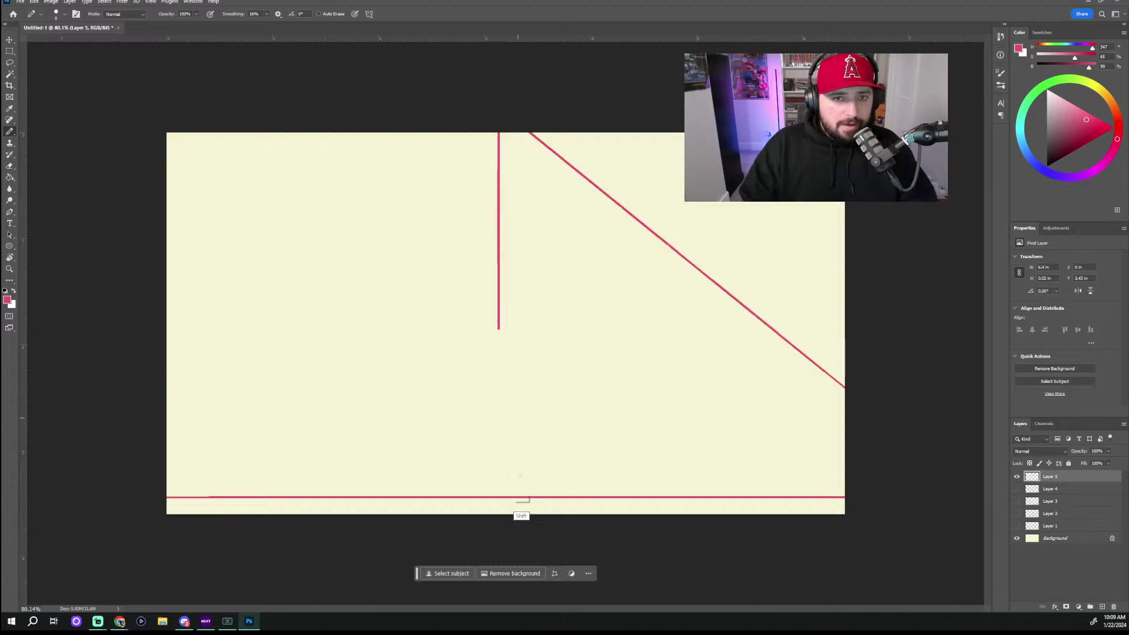
pyautogui.hotkey('ctrl', 'z')
pyautogui.moveTo(492, 107); pyautogui.dragTo(547, 632)
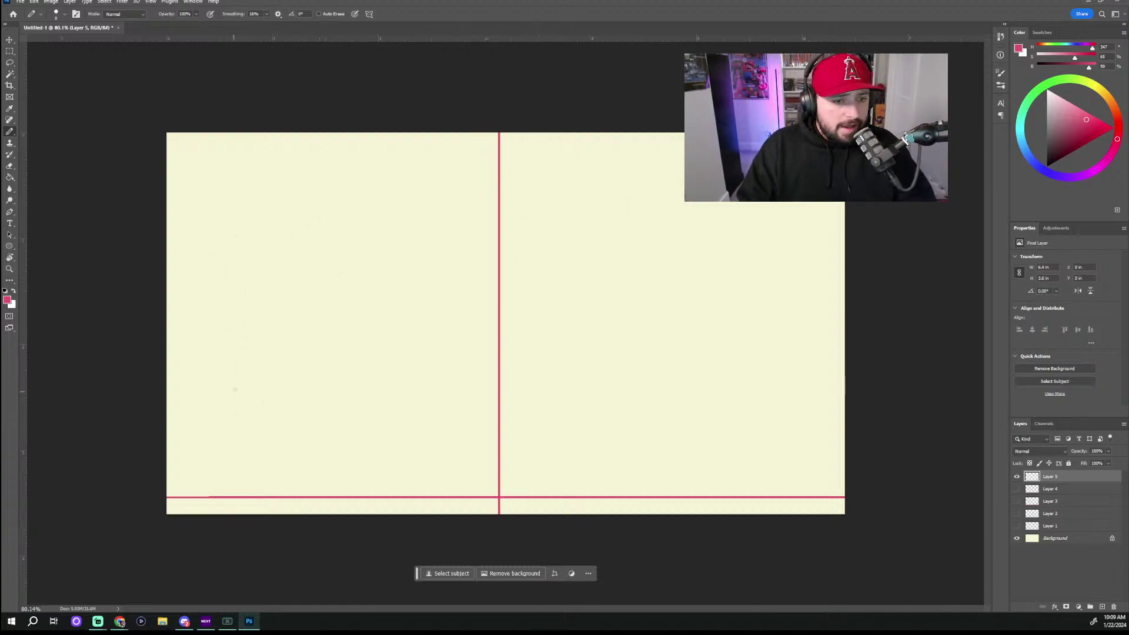
# Step: Draw a large wavy rock outline filling the left half, with a small irregular opening at its base
pyautogui.moveTo(247, 488)
pyautogui.mouseDown()
pyautogui.moveTo(214, 393)
pyautogui.moveTo(262, 193)
pyautogui.moveTo(405, 204)
pyautogui.moveTo(462, 294)
pyautogui.mouseUp()
pyautogui.hotkey('ctrl', 'z')
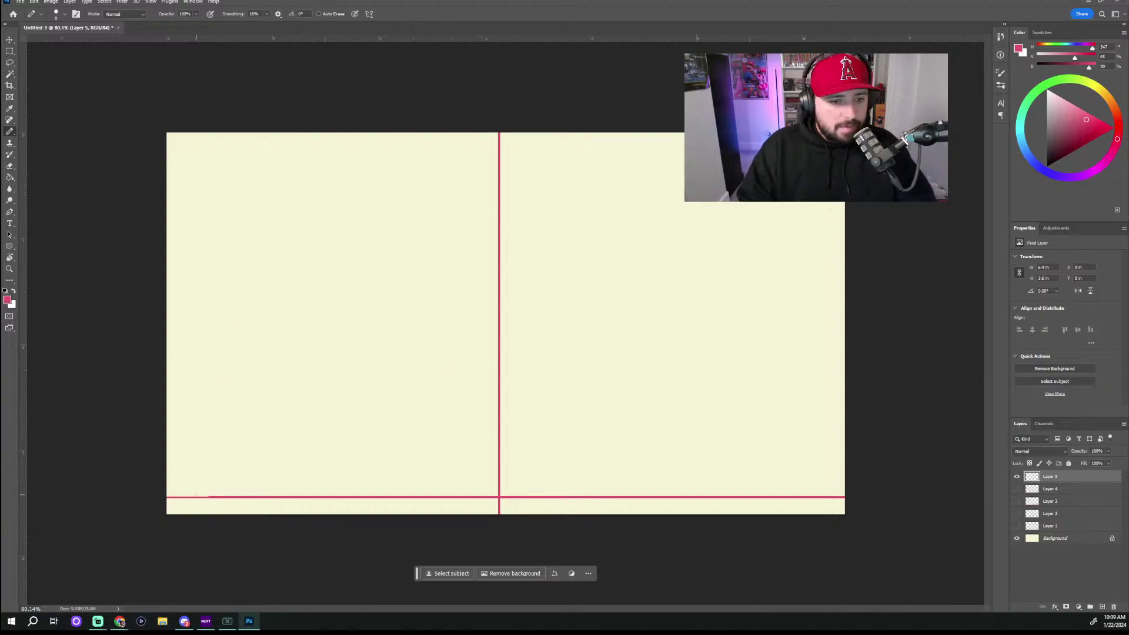
pyautogui.moveTo(197, 494)
pyautogui.mouseDown()
pyautogui.moveTo(193, 411)
pyautogui.moveTo(237, 316)
pyautogui.moveTo(262, 231)
pyautogui.mouseUp()
pyautogui.moveTo(408, 221)
pyautogui.mouseDown()
pyautogui.moveTo(433, 224)
pyautogui.moveTo(480, 367)
pyautogui.moveTo(467, 492)
pyautogui.mouseUp()
pyautogui.moveTo(336, 492)
pyautogui.mouseDown()
pyautogui.moveTo(349, 409)
pyautogui.moveTo(401, 422)
pyautogui.moveTo(438, 485)
pyautogui.mouseUp()
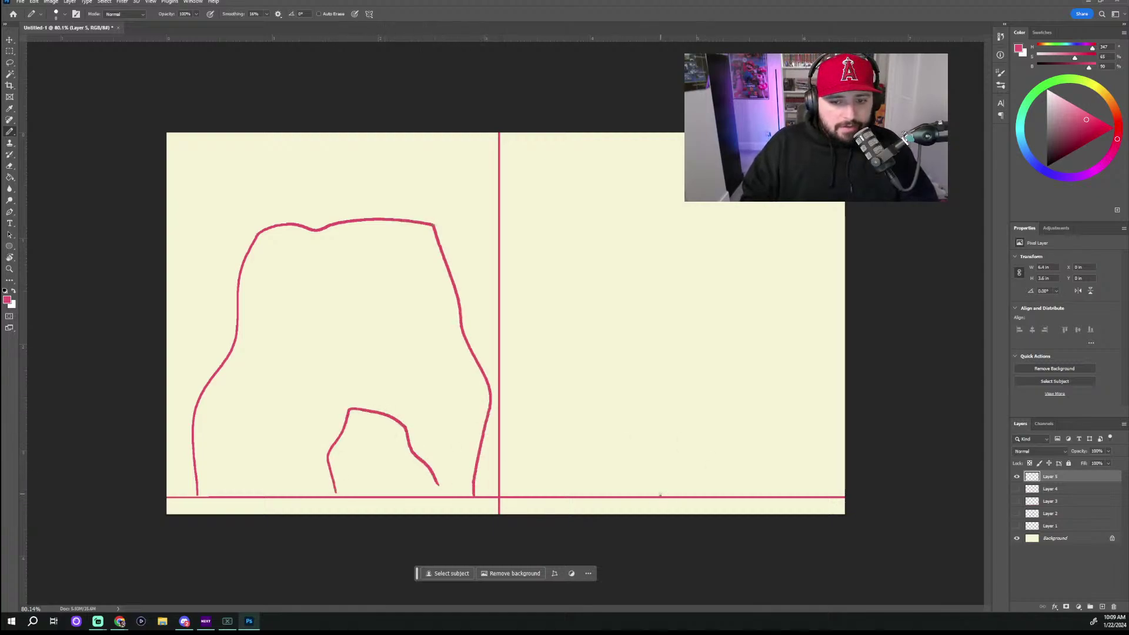
# Step: Draw a short vertical stroke rising from the floor line in the right half of the canvas
pyautogui.moveTo(660, 495); pyautogui.dragTo(713, 430)
pyautogui.hotkey('ctrl', 'z')
pyautogui.moveTo(680, 495); pyautogui.dragTo(679, 462)
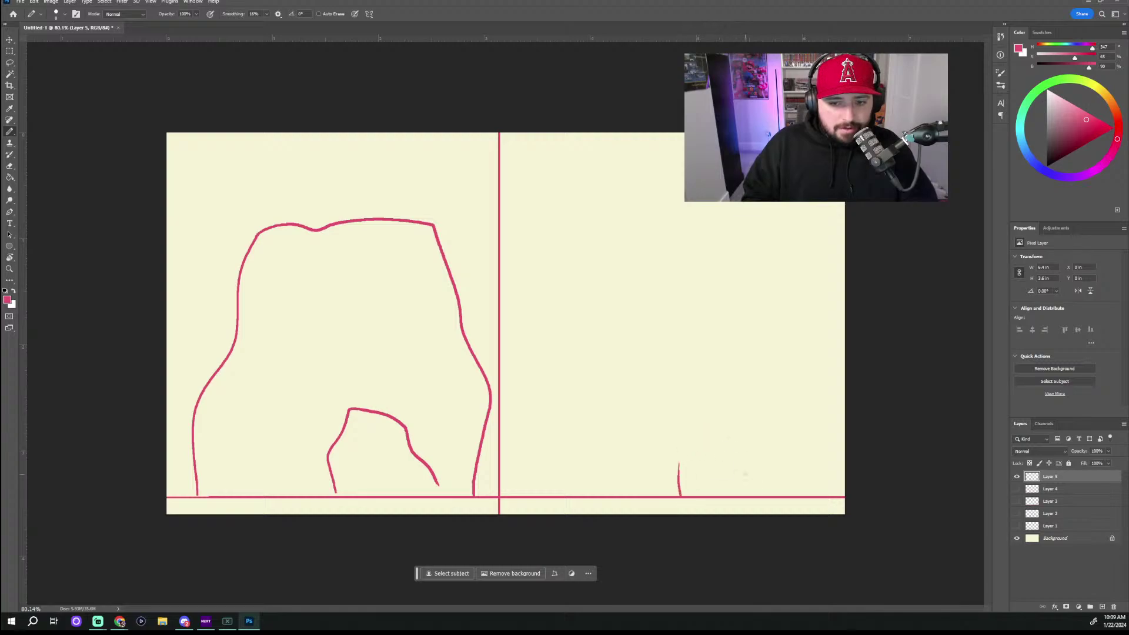
pyautogui.moveTo(769, 485); pyautogui.dragTo(770, 462)
pyautogui.moveTo(661, 468); pyautogui.dragTo(763, 413)
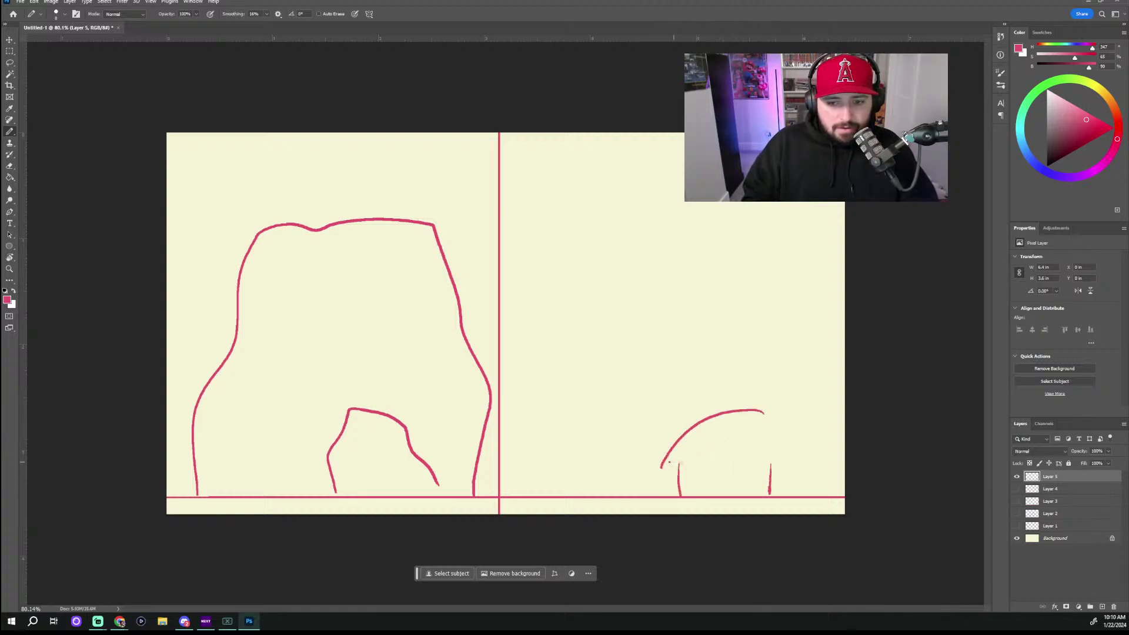
pyautogui.moveTo(669, 462); pyautogui.dragTo(778, 461)
pyautogui.hotkey('ctrl', 'z')
pyautogui.hotkey('ctrl', 'z')
pyautogui.hotkey('ctrl', 'z')
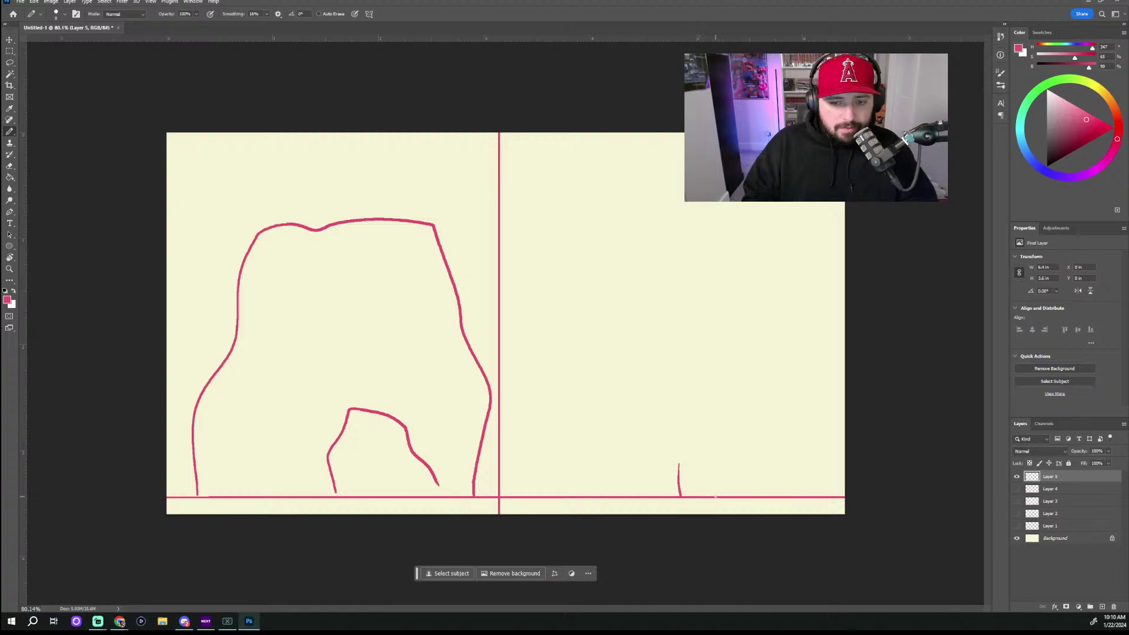
# Step: Add a second short vertical stroke beside the first and join their tops with a shallow arc to form a small arched shape
pyautogui.moveTo(716, 496); pyautogui.dragTo(718, 461)
pyautogui.moveTo(685, 417)
pyautogui.mouseDown()
pyautogui.moveTo(646, 482)
pyautogui.moveTo(742, 469)
pyautogui.mouseUp()
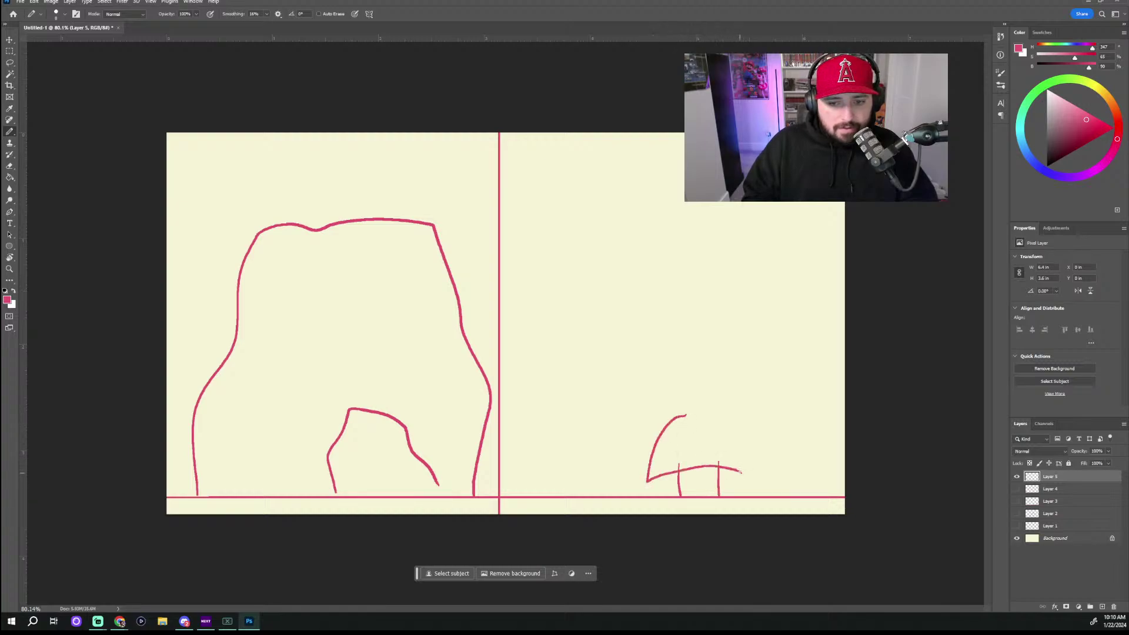
pyautogui.hotkey('ctrl', 'z')
pyautogui.hotkey('ctrl', 'z')
pyautogui.moveTo(666, 470)
pyautogui.mouseDown()
pyautogui.moveTo(742, 432)
pyautogui.moveTo(717, 462)
pyautogui.mouseUp()
pyautogui.hotkey('ctrl', 'z')
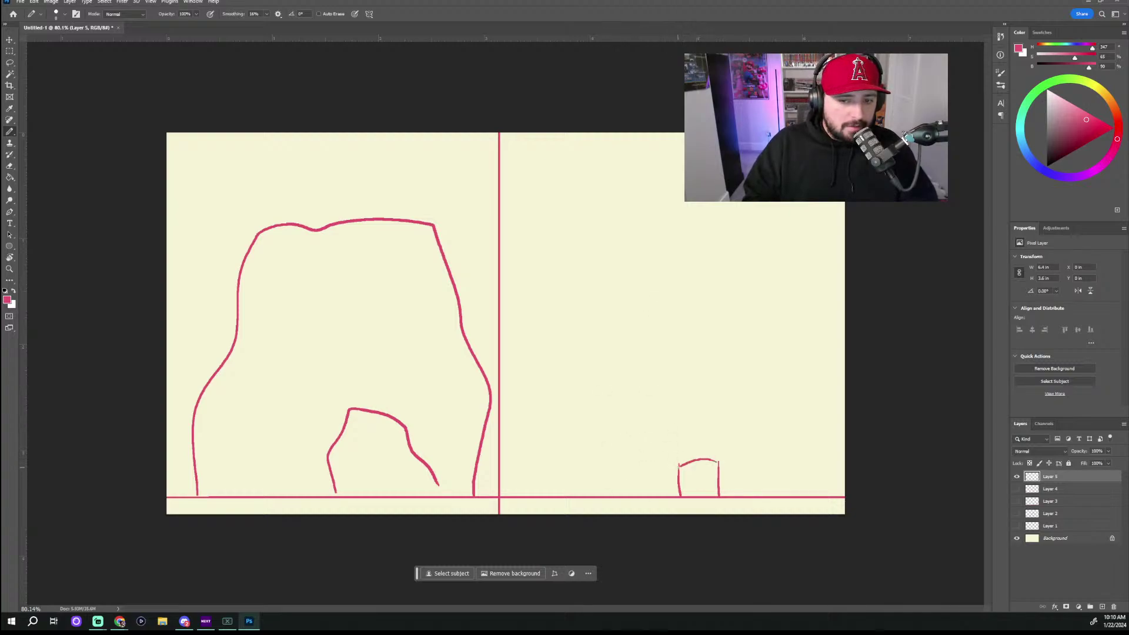
pyautogui.moveTo(666, 463); pyautogui.dragTo(726, 456)
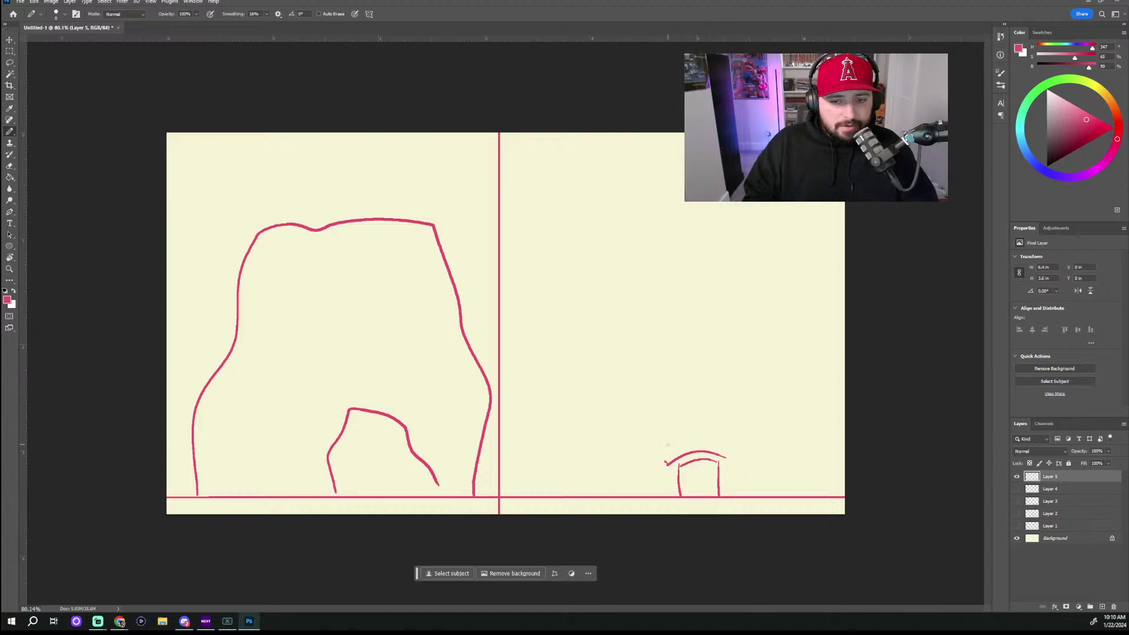
pyautogui.hotkey('ctrl', 'z')
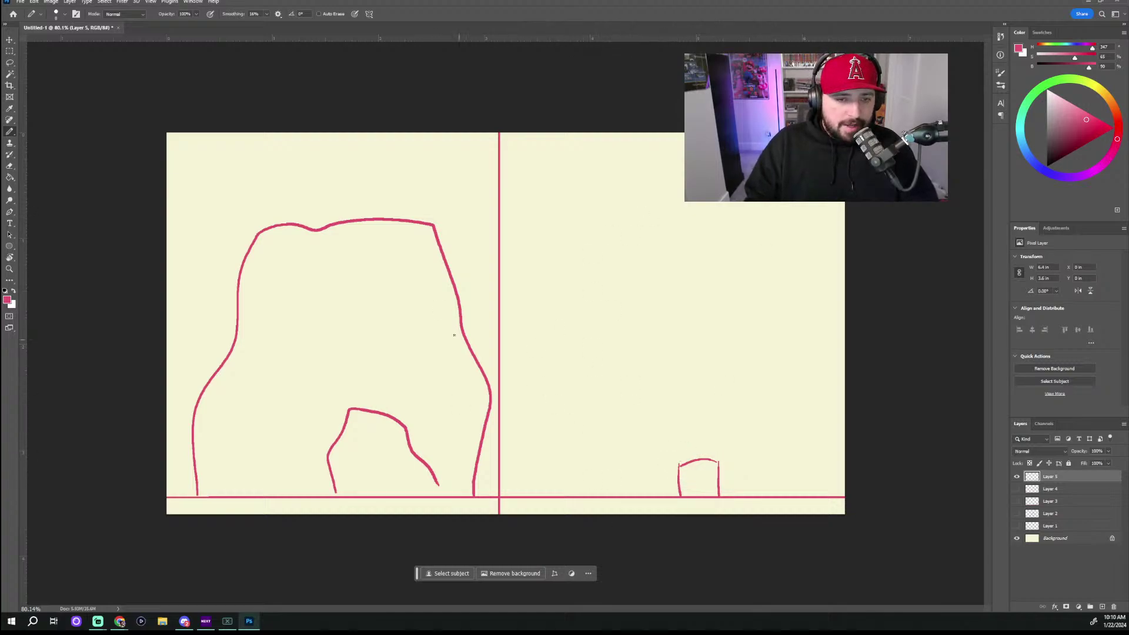
# Step: Sketch a tuft of grass on top of the large rock and another on the floor left of its opening
pyautogui.moveTo(249, 257)
pyautogui.mouseDown()
pyautogui.moveTo(246, 206)
pyautogui.moveTo(283, 186)
pyautogui.moveTo(297, 195)
pyautogui.moveTo(273, 195)
pyautogui.moveTo(304, 198)
pyautogui.mouseUp()
pyautogui.hotkey('ctrl', 'z')
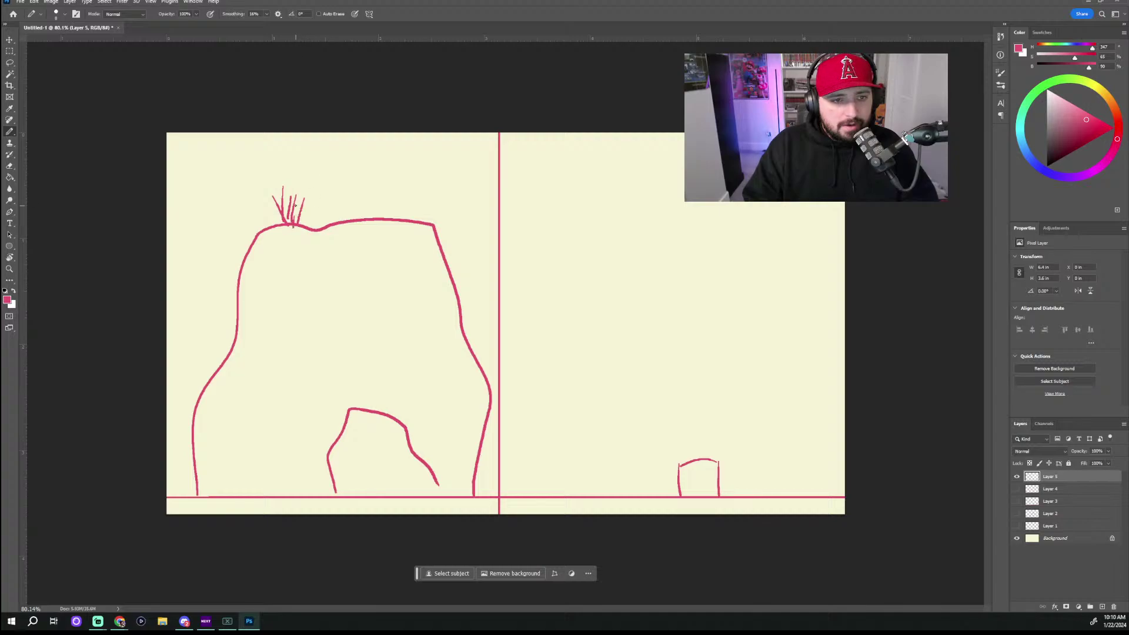
pyautogui.moveTo(264, 489)
pyautogui.mouseDown()
pyautogui.moveTo(241, 438)
pyautogui.moveTo(264, 449)
pyautogui.mouseUp()
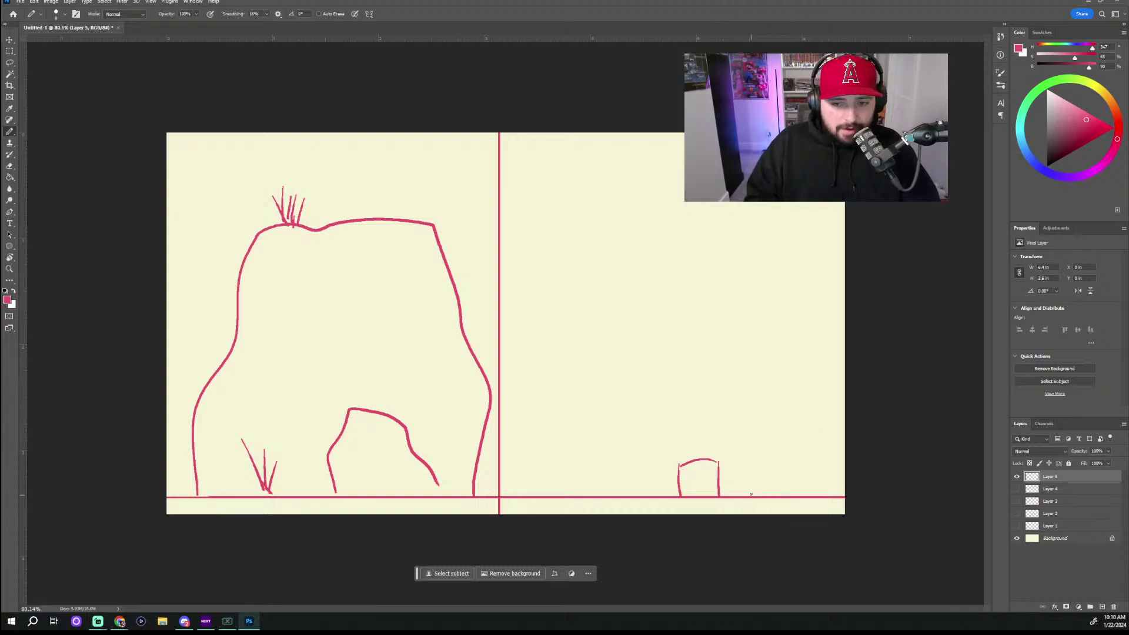
# Step: Sketch a small mound on each side of the small arch and handwrite "Asym" near the top of the dividing line
pyautogui.moveTo(751, 495); pyautogui.dragTo(783, 494)
pyautogui.moveTo(590, 495)
pyautogui.mouseDown()
pyautogui.moveTo(625, 486)
pyautogui.moveTo(587, 500)
pyautogui.mouseUp()
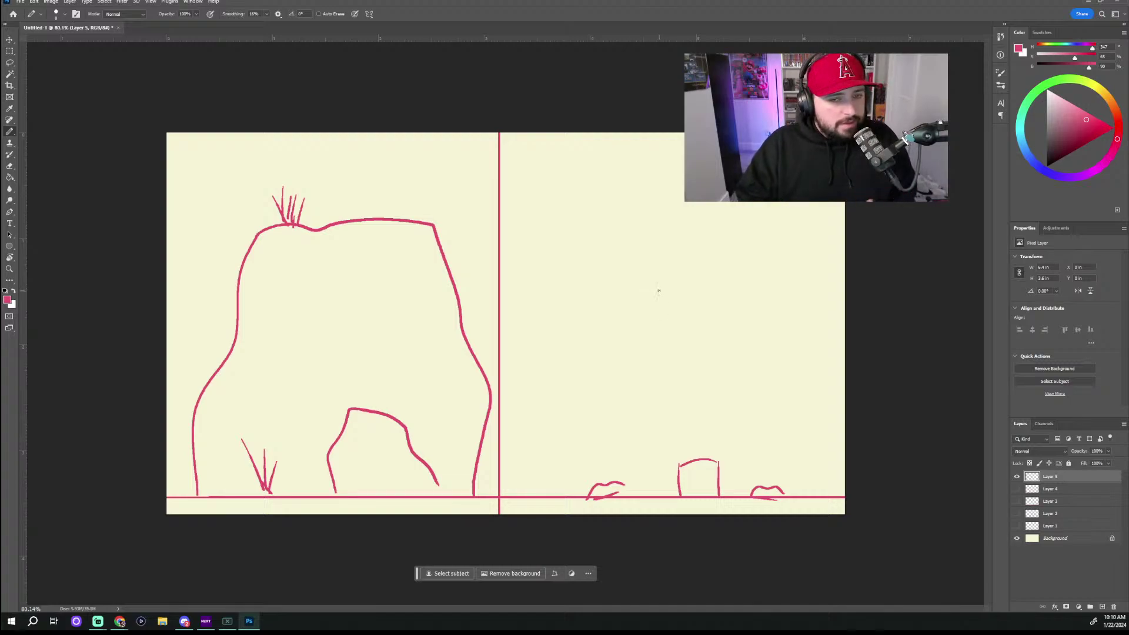
pyautogui.moveTo(494, 224)
pyautogui.mouseDown()
pyautogui.moveTo(517, 207)
pyautogui.moveTo(532, 214)
pyautogui.moveTo(558, 183)
pyautogui.mouseUp()
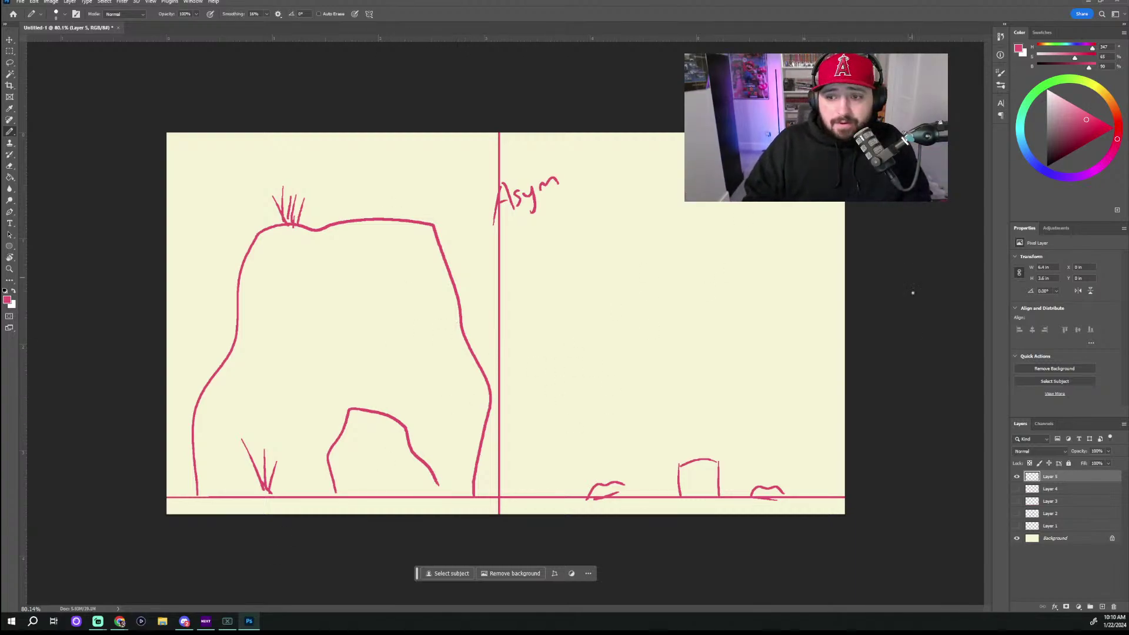
# Step: Hide the asymmetrical balance sketch, consult the Types of Balance notes in the browser and return to Photoshop
pyautogui.click(1017, 477)
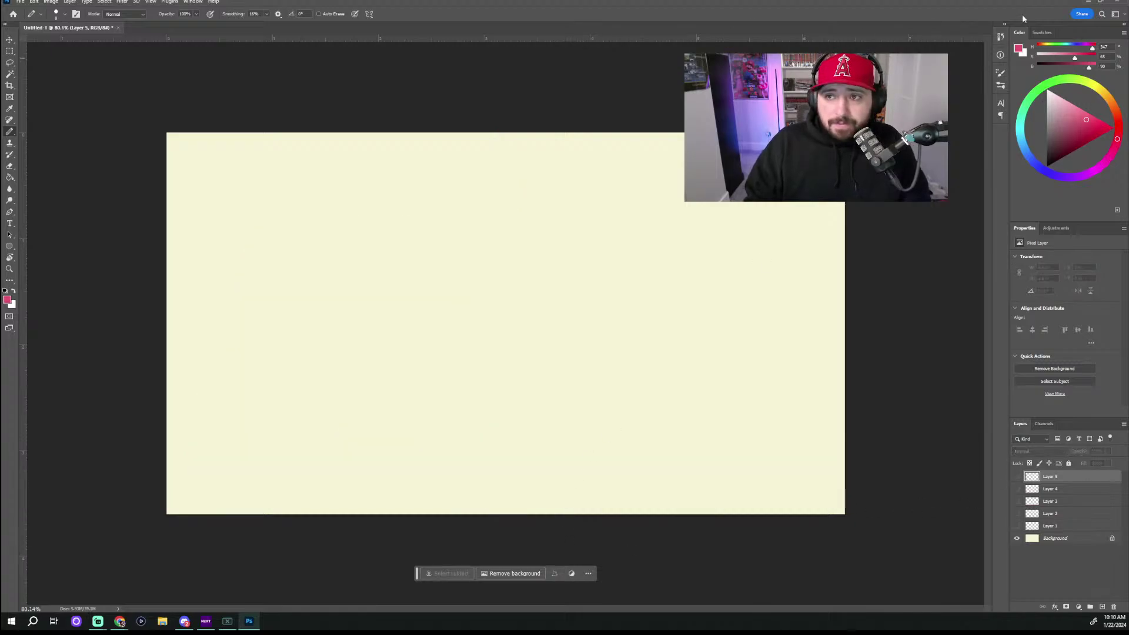
pyautogui.click(1085, 3)
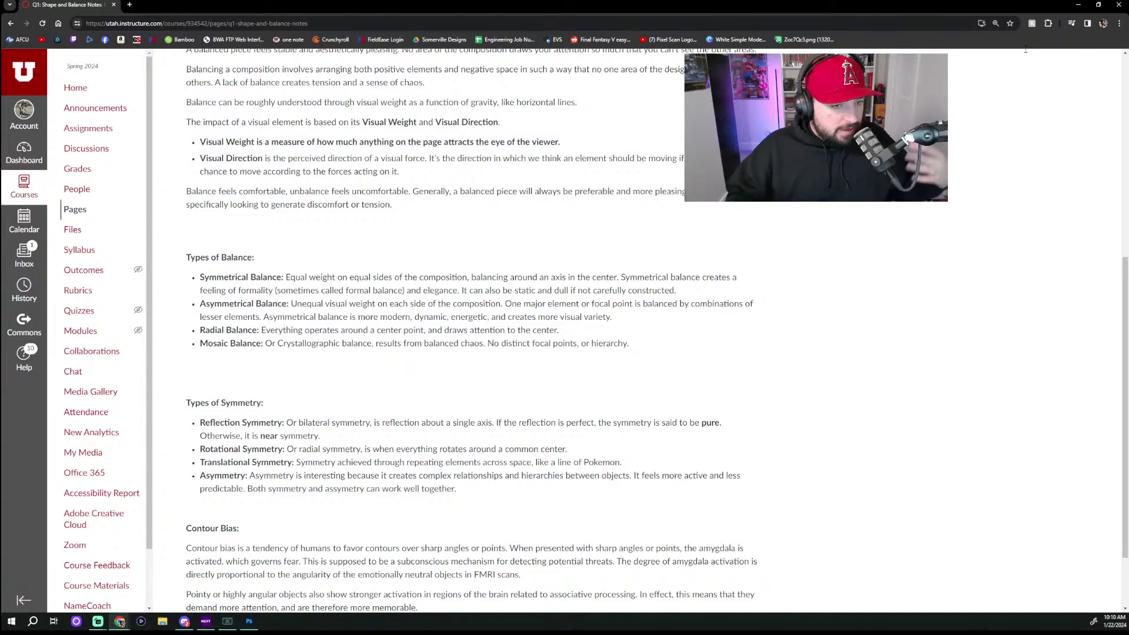
pyautogui.click(249, 621)
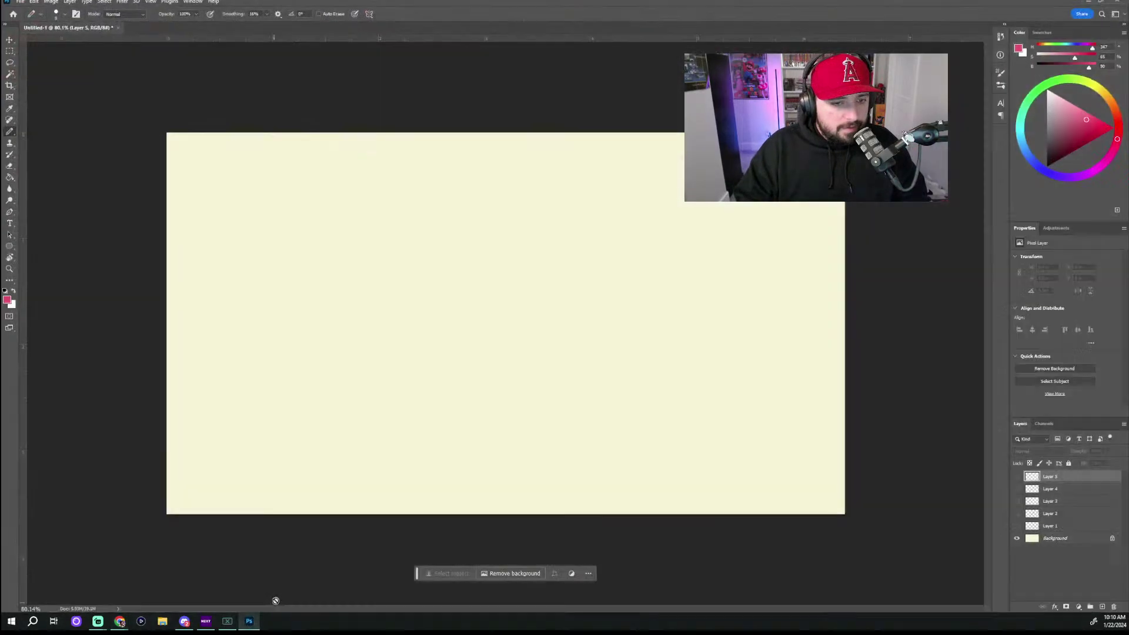
# Step: Add a new blank layer above the hidden asymmetrical balance sketch
pyautogui.click(1018, 477)
pyautogui.click(1019, 478)
pyautogui.click(1102, 606)
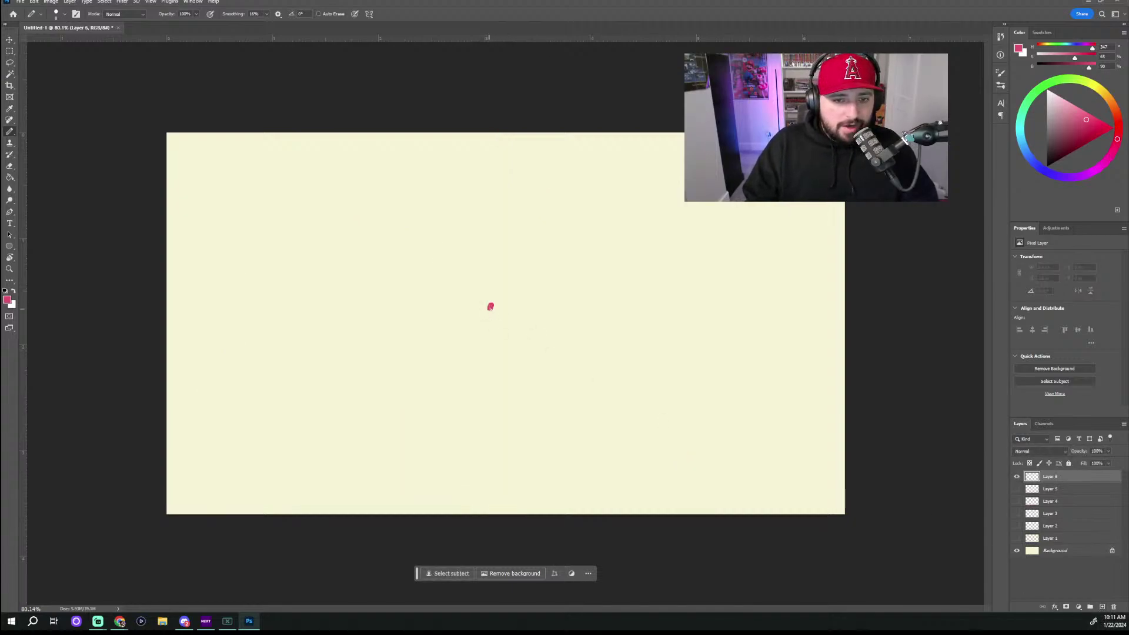
pyautogui.hotkey('ctrl', 'z')
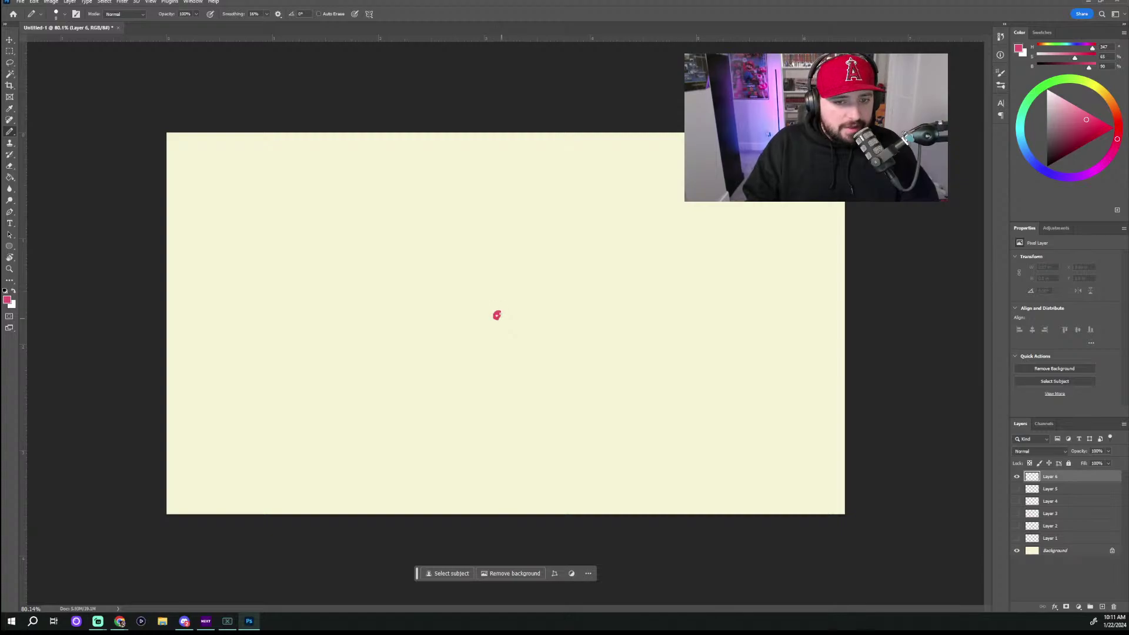
pyautogui.click(496, 315)
pyautogui.moveTo(308, 208); pyautogui.dragTo(304, 207)
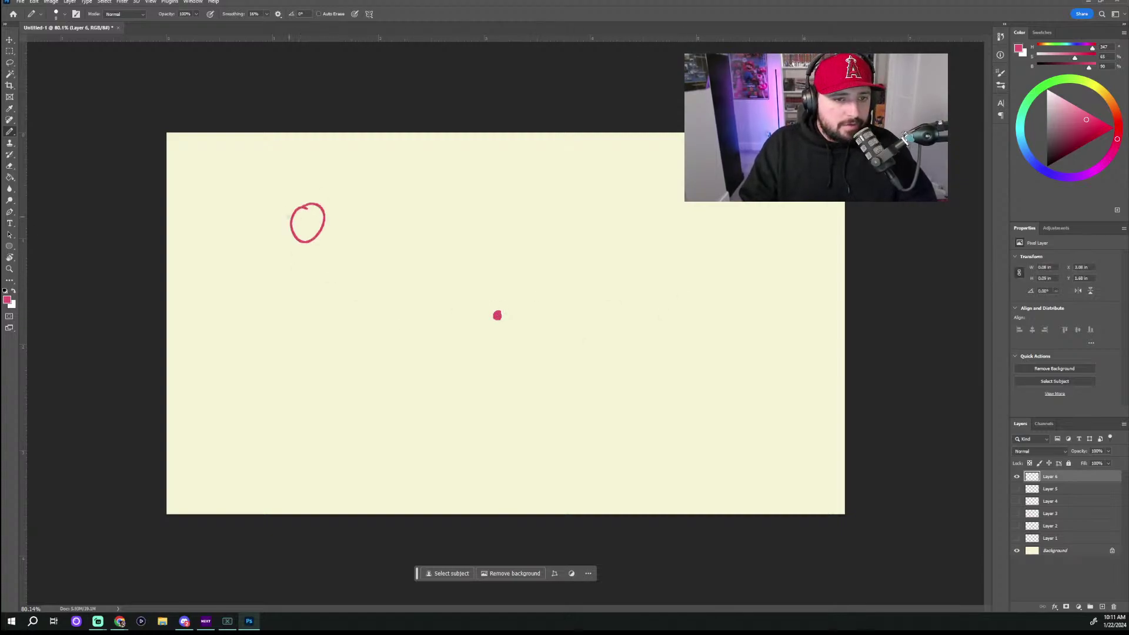
pyautogui.moveTo(366, 401); pyautogui.dragTo(359, 392)
pyautogui.moveTo(577, 441); pyautogui.dragTo(575, 429)
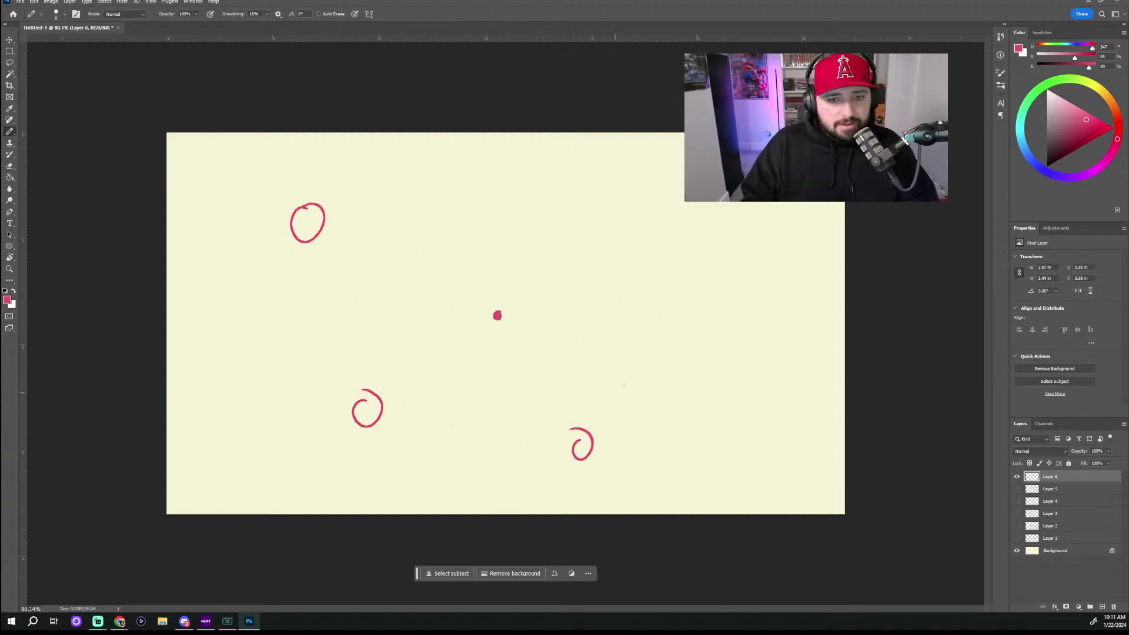
pyautogui.moveTo(718, 259)
pyautogui.mouseDown()
pyautogui.moveTo(738, 260)
pyautogui.moveTo(712, 244)
pyautogui.mouseUp()
pyautogui.moveTo(583, 190); pyautogui.dragTo(574, 186)
pyautogui.moveTo(443, 191)
pyautogui.mouseDown()
pyautogui.moveTo(456, 219)
pyautogui.moveTo(443, 194)
pyautogui.mouseUp()
pyautogui.moveTo(349, 321); pyautogui.dragTo(346, 306)
pyautogui.moveTo(483, 430); pyautogui.dragTo(476, 434)
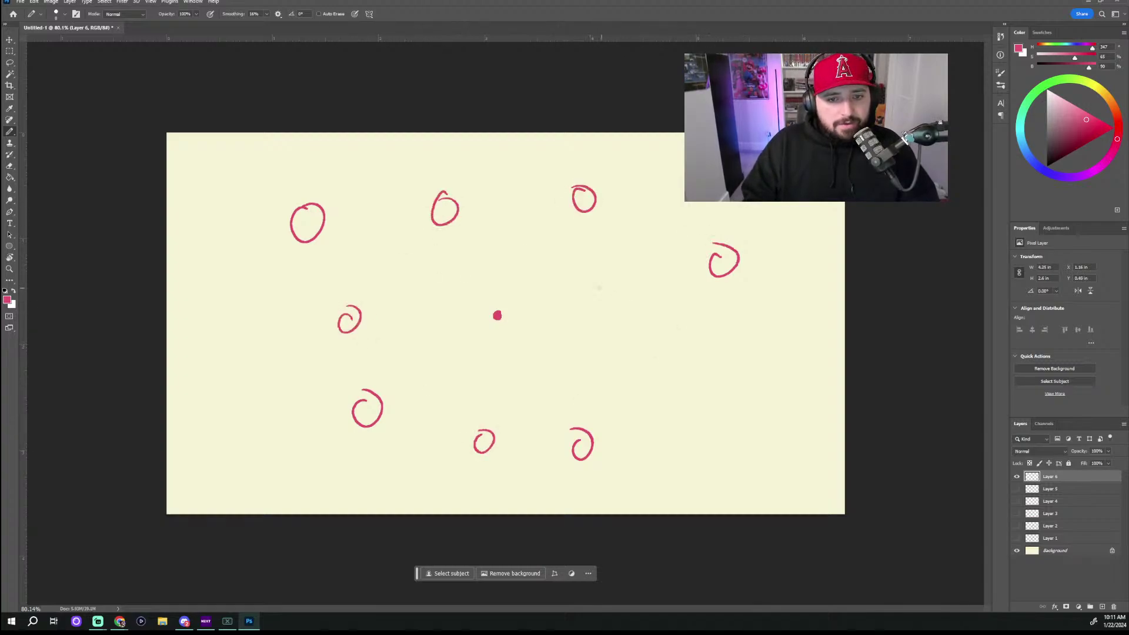
pyautogui.moveTo(627, 313); pyautogui.dragTo(618, 316)
pyautogui.moveTo(519, 252); pyautogui.dragTo(515, 254)
pyautogui.moveTo(437, 300); pyautogui.dragTo(429, 303)
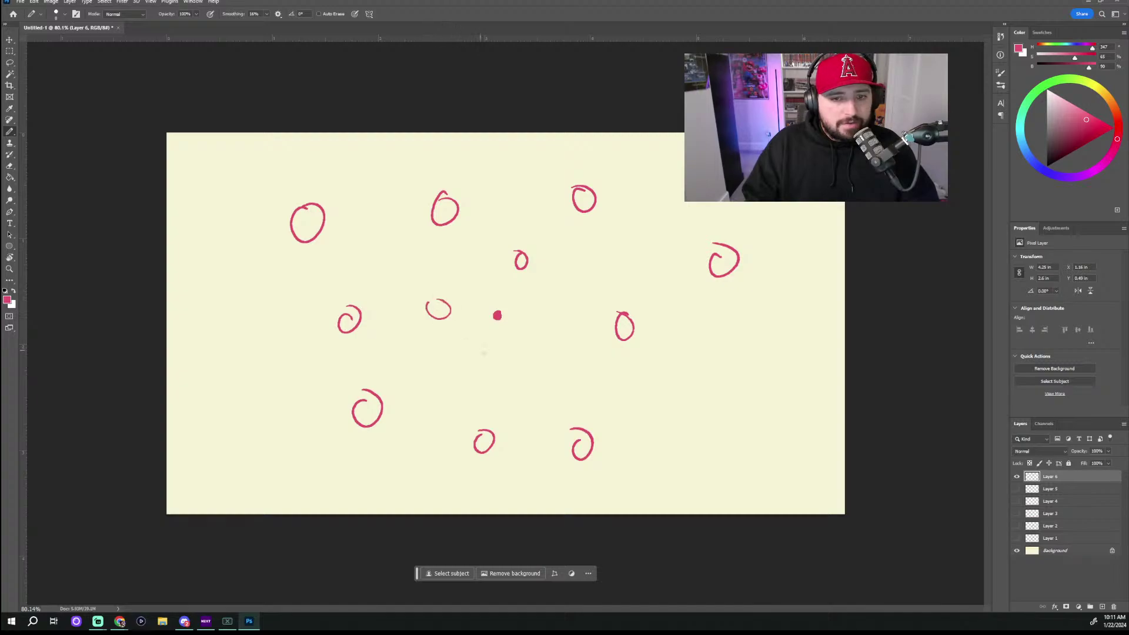
pyautogui.moveTo(534, 360); pyautogui.dragTo(523, 367)
pyautogui.hotkey('ctrl', 'z')
pyautogui.hotkey('ctrl', 'z')
pyautogui.hotkey('ctrl', 'z')
pyautogui.hotkey('ctrl', 'z')
pyautogui.hotkey('ctrl', 'z')
pyautogui.hotkey('ctrl', 'z')
pyautogui.hotkey('ctrl', 'z')
pyautogui.hotkey('ctrl', 'z')
pyautogui.hotkey('ctrl', 'z')
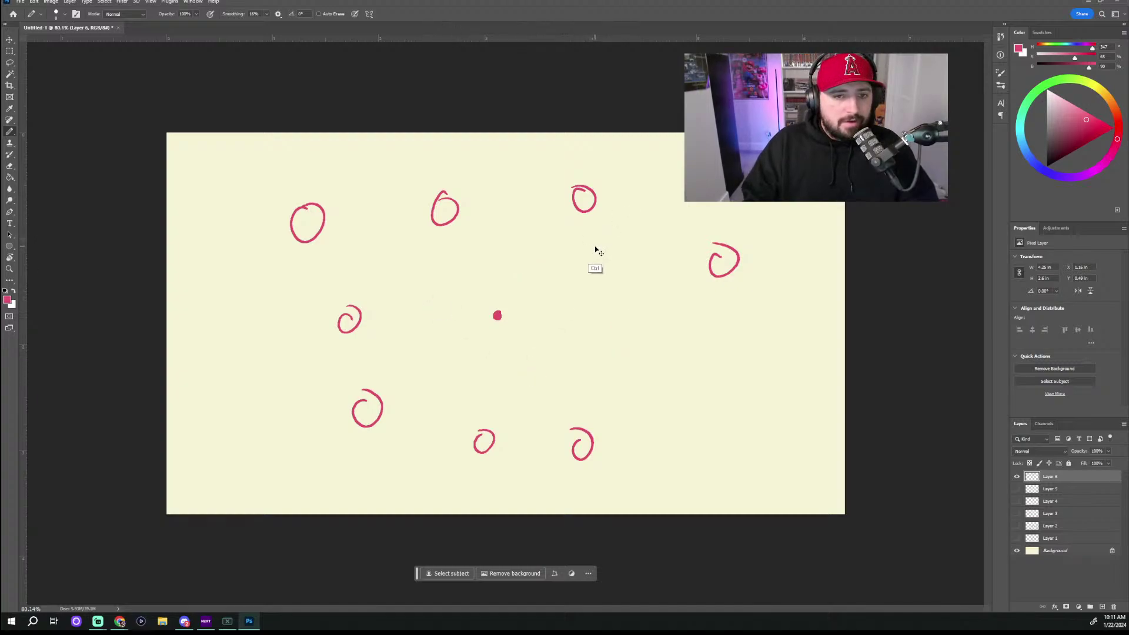
pyautogui.hotkey('ctrl', 'z')
pyautogui.hotkey('ctrl', 'z')
pyautogui.hotkey('ctrl', 'z')
pyautogui.hotkey('ctrl', 'z')
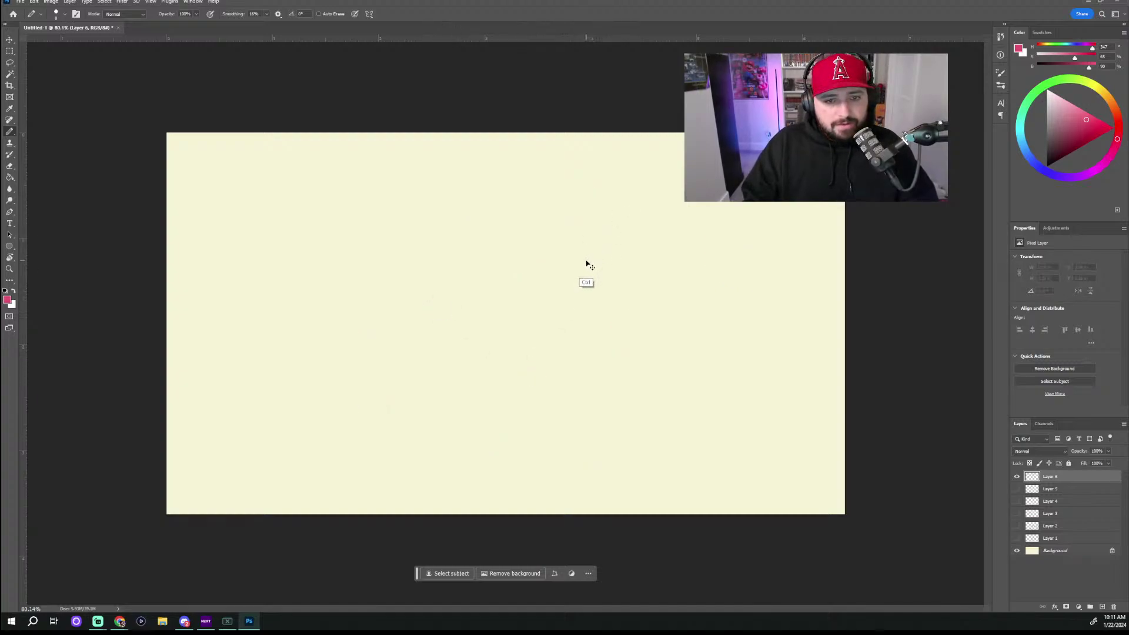
# Step: Turn on radial paint symmetry with five segments, keeping its guide centred on the canvas
pyautogui.click(369, 13)
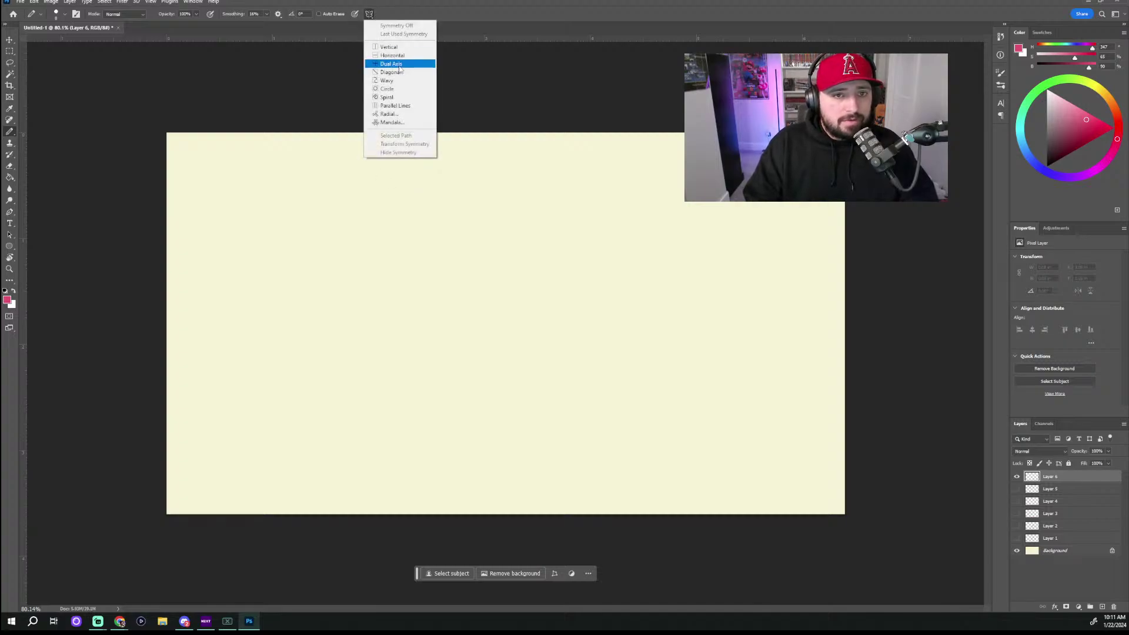
pyautogui.click(406, 113)
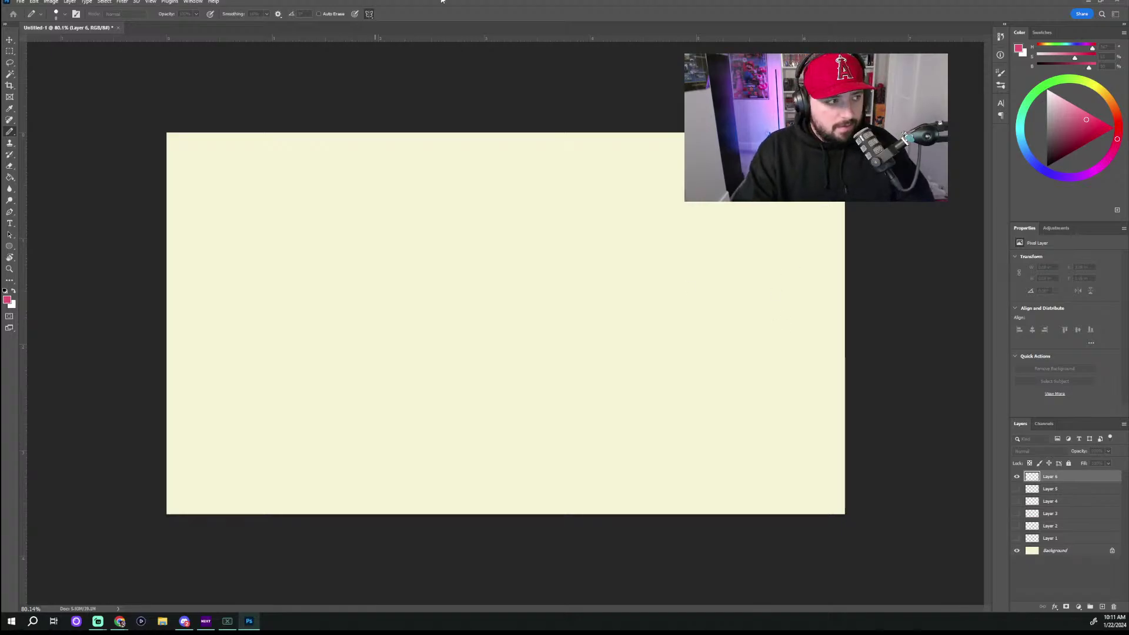
pyautogui.click(250, 623)
pyautogui.click(249, 623)
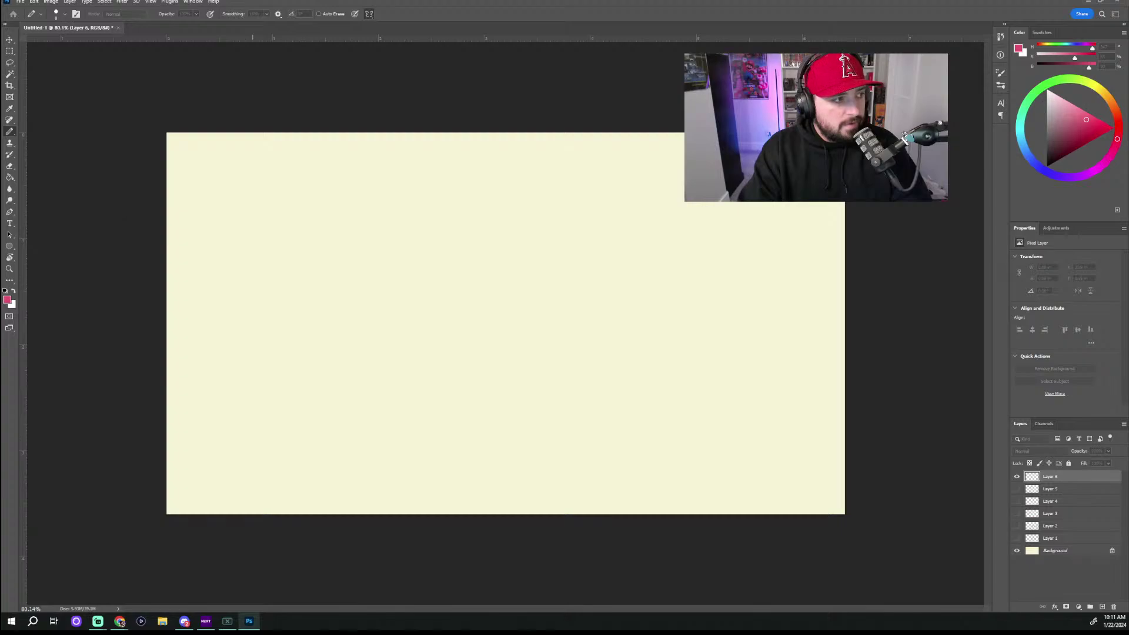
pyautogui.click(369, 13)
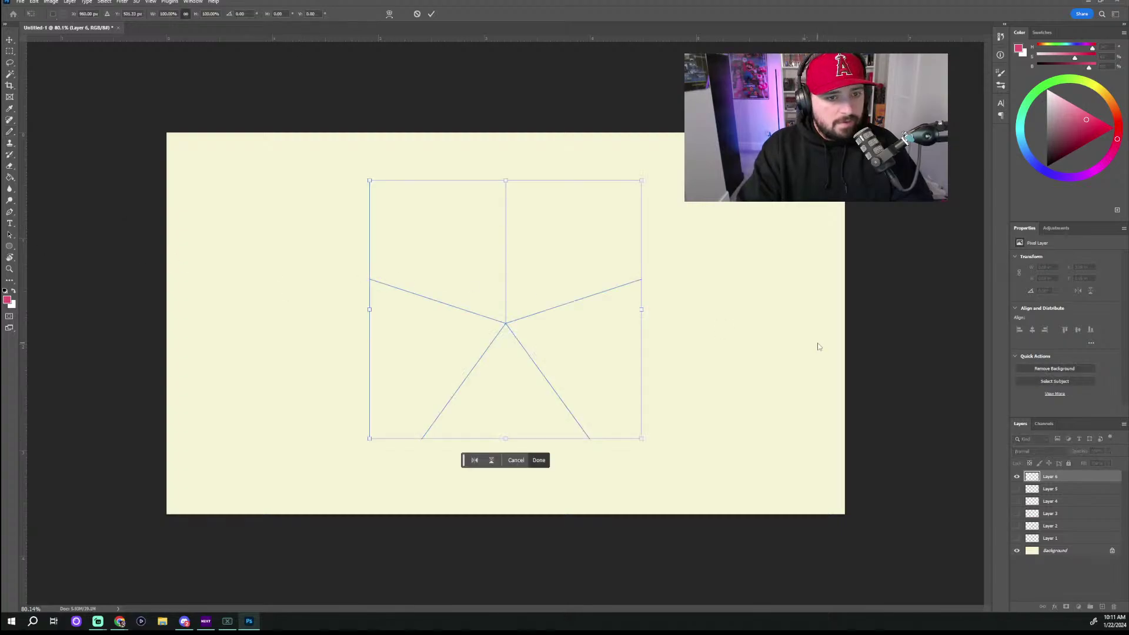
pyautogui.press('Return')
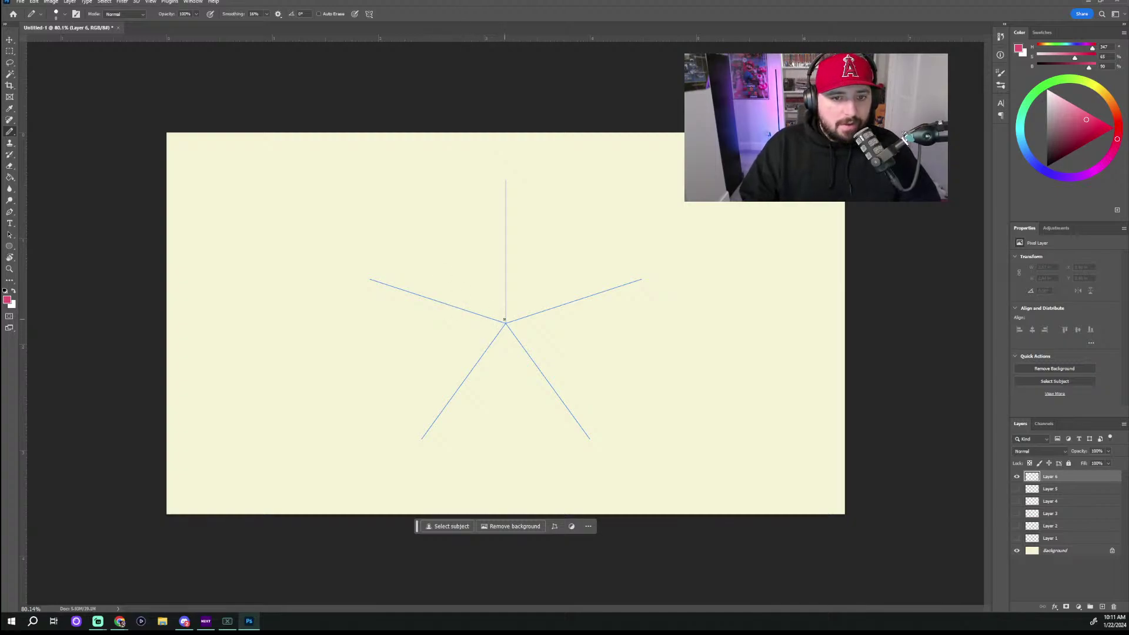
# Step: Draw a filled dot at the symmetry centre and surround it with mirrored sets of small circles
pyautogui.moveTo(504, 319); pyautogui.dragTo(505, 324)
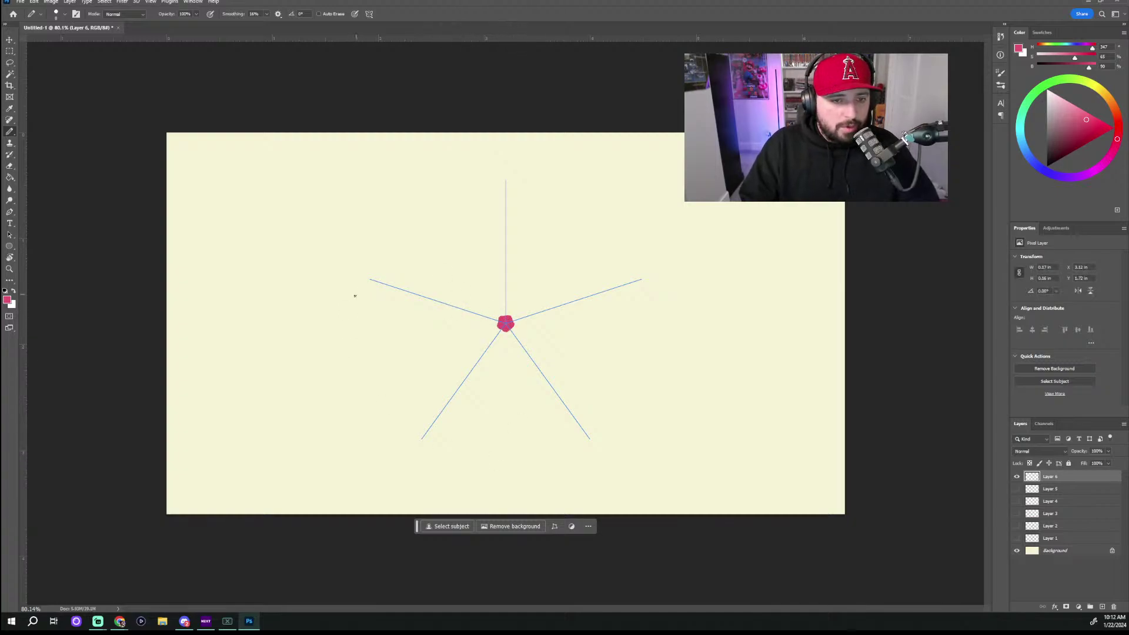
pyautogui.moveTo(355, 296)
pyautogui.mouseDown()
pyautogui.moveTo(387, 233)
pyautogui.moveTo(370, 261)
pyautogui.moveTo(398, 286)
pyautogui.moveTo(355, 276)
pyautogui.mouseUp()
pyautogui.hotkey('ctrl', 'z')
pyautogui.moveTo(427, 215); pyautogui.dragTo(425, 217)
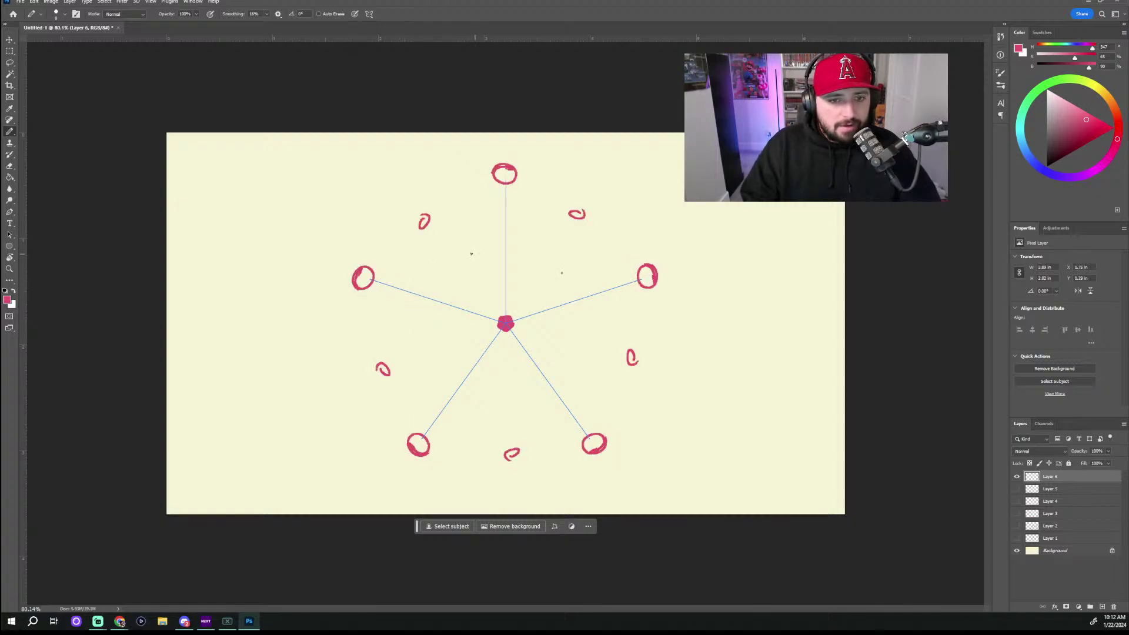
pyautogui.moveTo(471, 253); pyautogui.dragTo(474, 257)
pyautogui.moveTo(385, 330); pyautogui.dragTo(388, 332)
# Step: Draw long curved wedges, fan shapes and small triangles radiating around the outside of the circles
pyautogui.moveTo(214, 365); pyautogui.dragTo(348, 320)
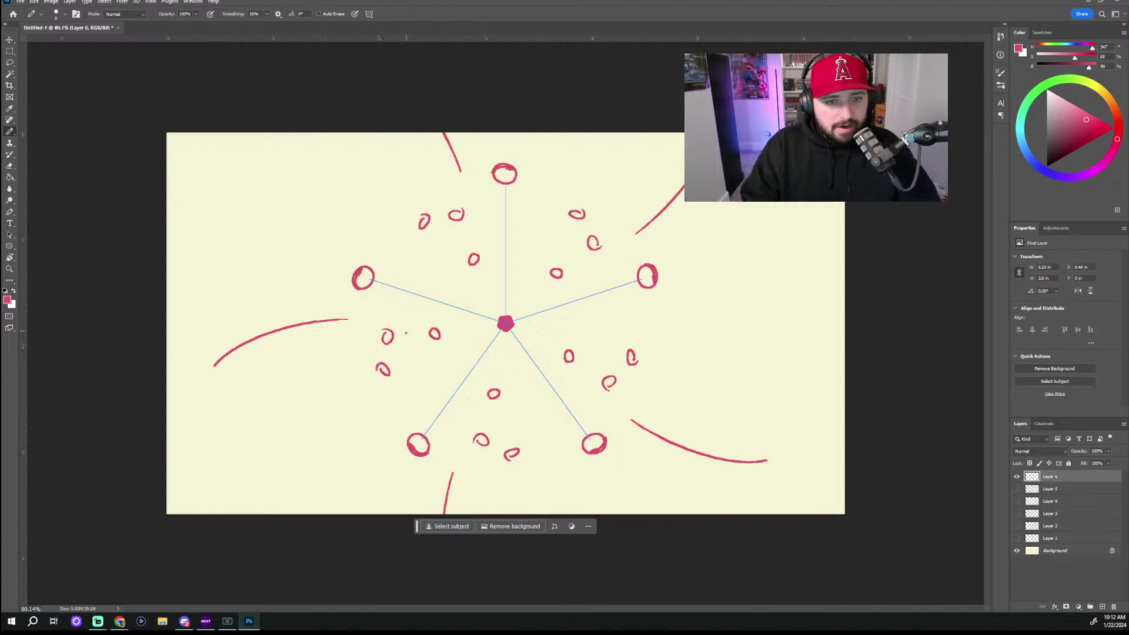
pyautogui.moveTo(298, 459); pyautogui.dragTo(340, 420)
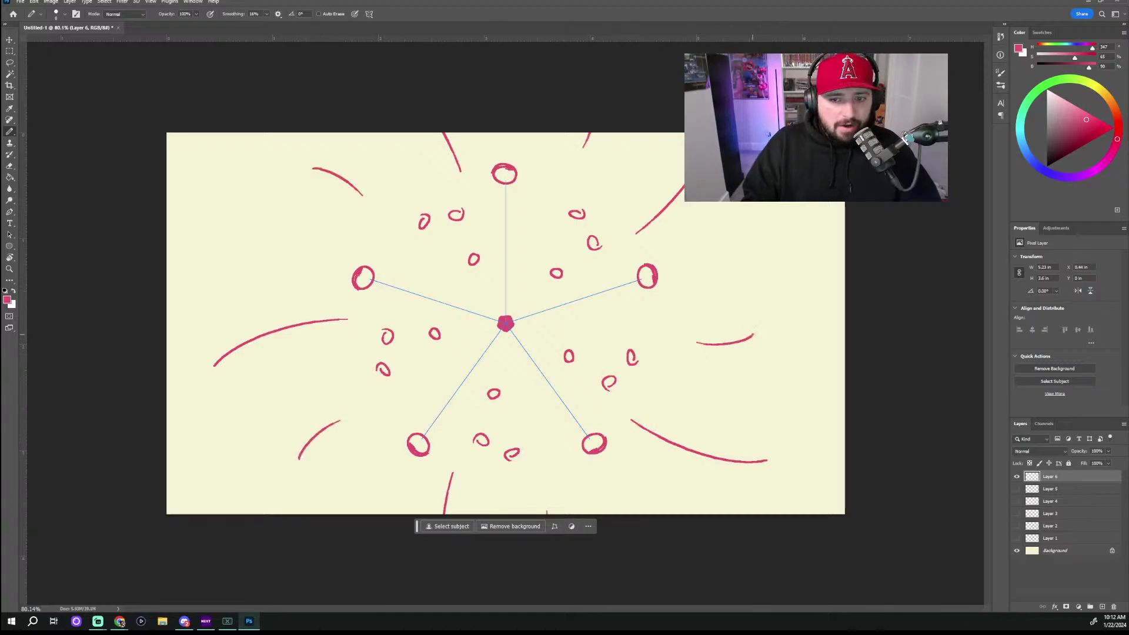
pyautogui.moveTo(298, 459)
pyautogui.mouseDown()
pyautogui.moveTo(303, 414)
pyautogui.moveTo(341, 421)
pyautogui.mouseUp()
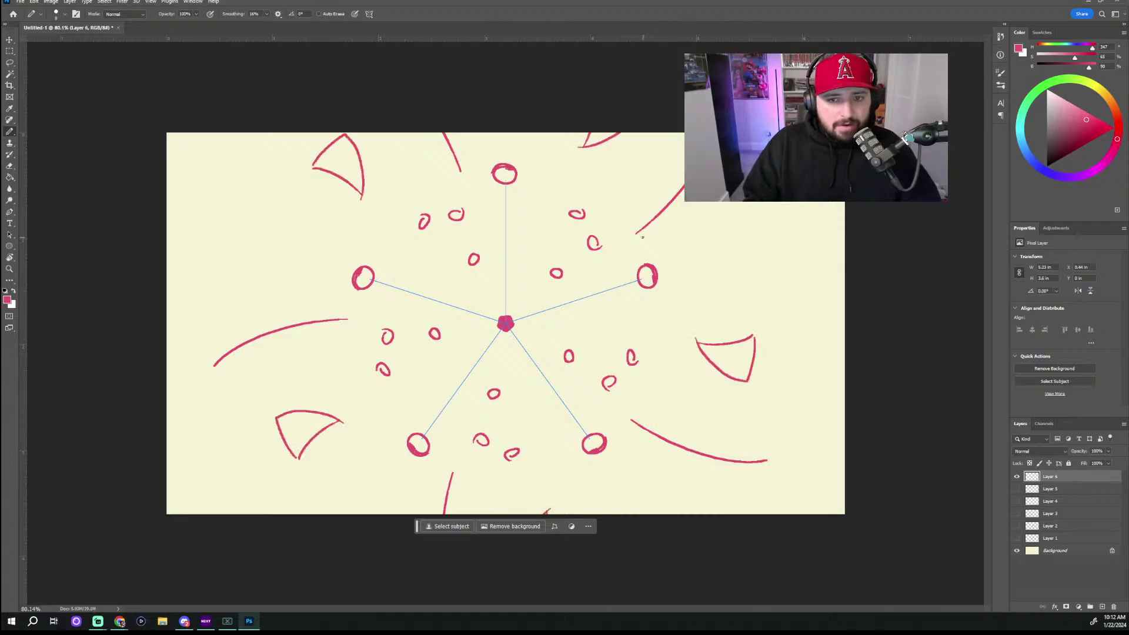
pyautogui.moveTo(343, 313)
pyautogui.mouseDown()
pyautogui.moveTo(216, 282)
pyautogui.moveTo(213, 356)
pyautogui.mouseUp()
pyautogui.moveTo(282, 248)
pyautogui.mouseDown()
pyautogui.moveTo(293, 216)
pyautogui.moveTo(314, 241)
pyautogui.moveTo(282, 248)
pyautogui.mouseUp()
# Step: Add small leaf shapes close to the centre and narrow curved slivers between the circles of the radial pattern
pyautogui.moveTo(454, 295); pyautogui.dragTo(464, 320)
pyautogui.hotkey('ctrl', 'z')
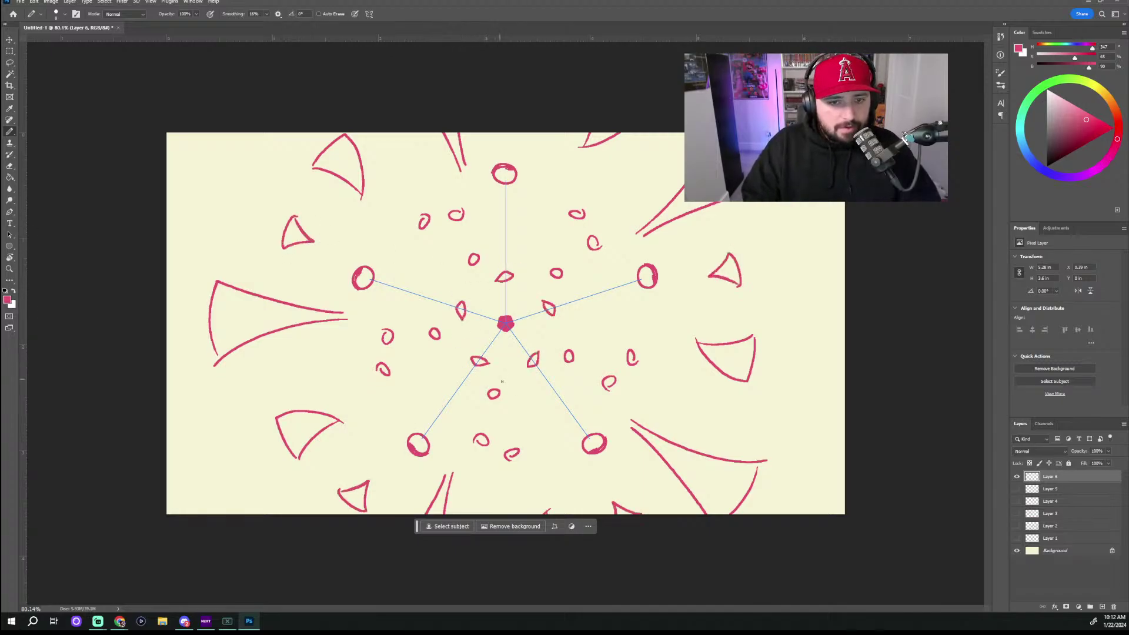
pyautogui.moveTo(588, 324); pyautogui.dragTo(644, 317)
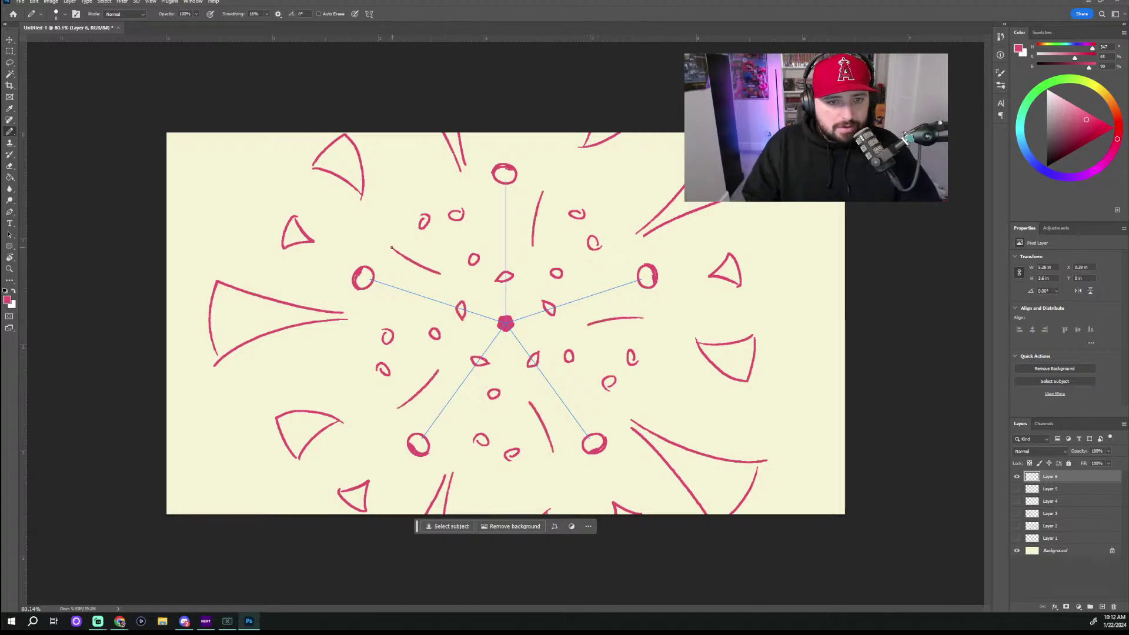
pyautogui.moveTo(391, 247); pyautogui.dragTo(444, 272)
pyautogui.hotkey('ctrl', 'z')
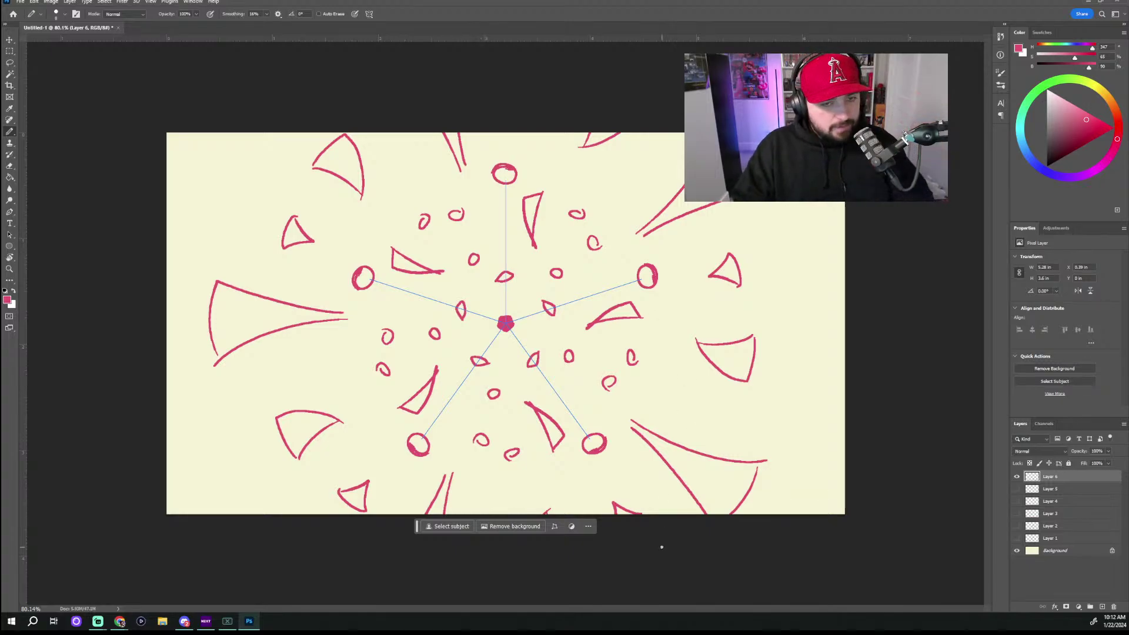
# Step: Switch to the browser to check the radial and mosaic balance notes, and return to Photoshop
pyautogui.click(369, 14)
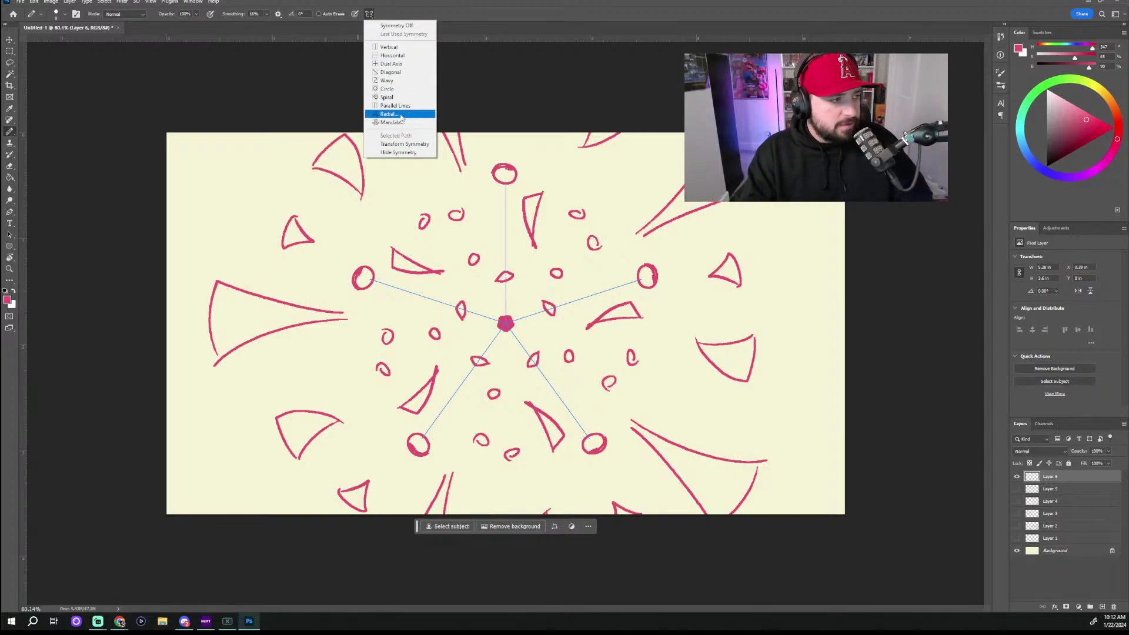
pyautogui.click(1089, 2)
pyautogui.click(1089, 2)
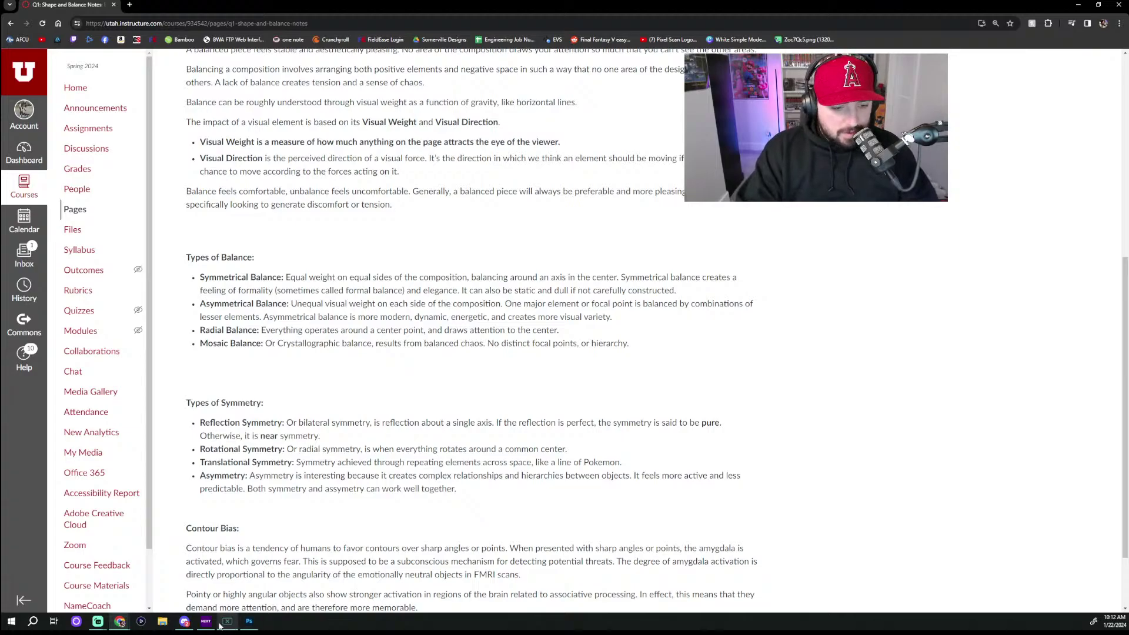
pyautogui.click(249, 622)
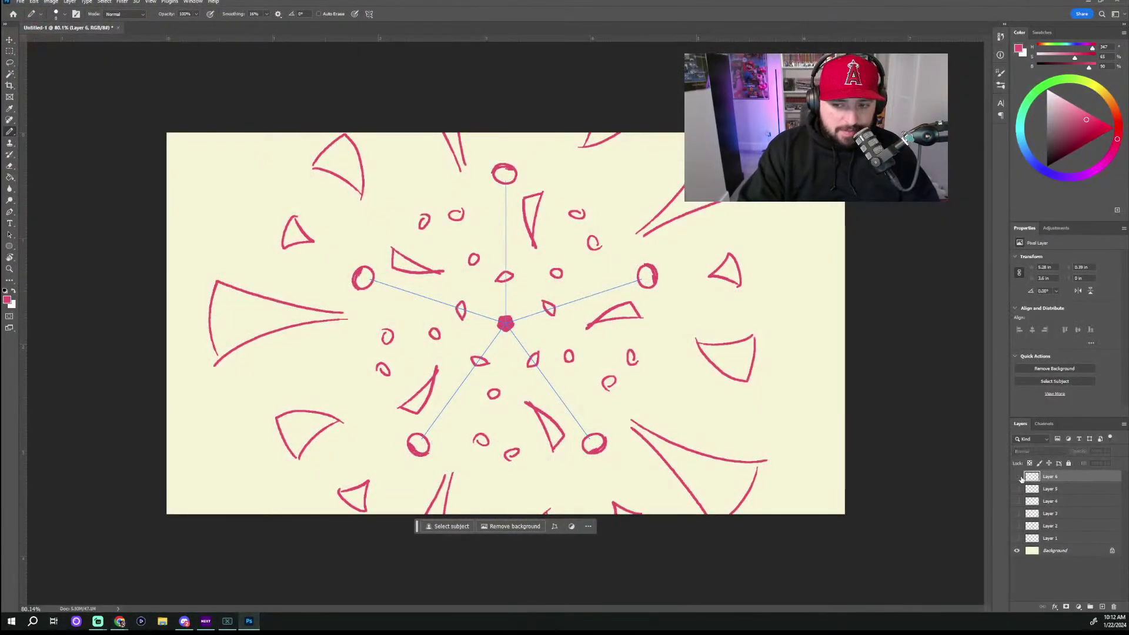
# Step: Turn off paint symmetry and delete the layer holding the radial pattern
pyautogui.click(1017, 476)
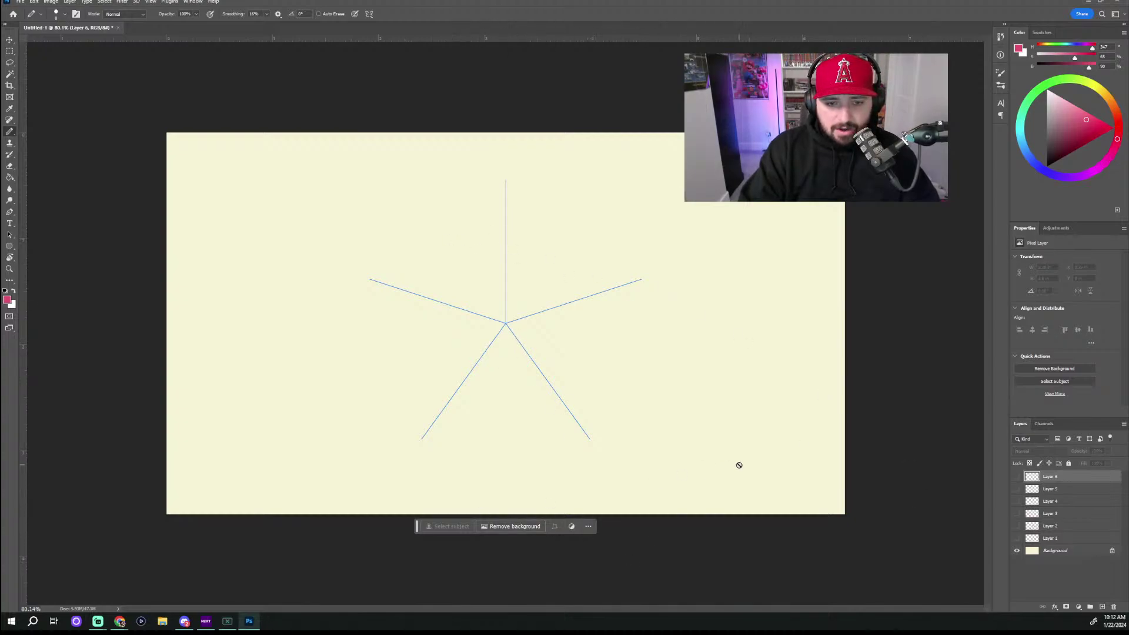
pyautogui.click(369, 14)
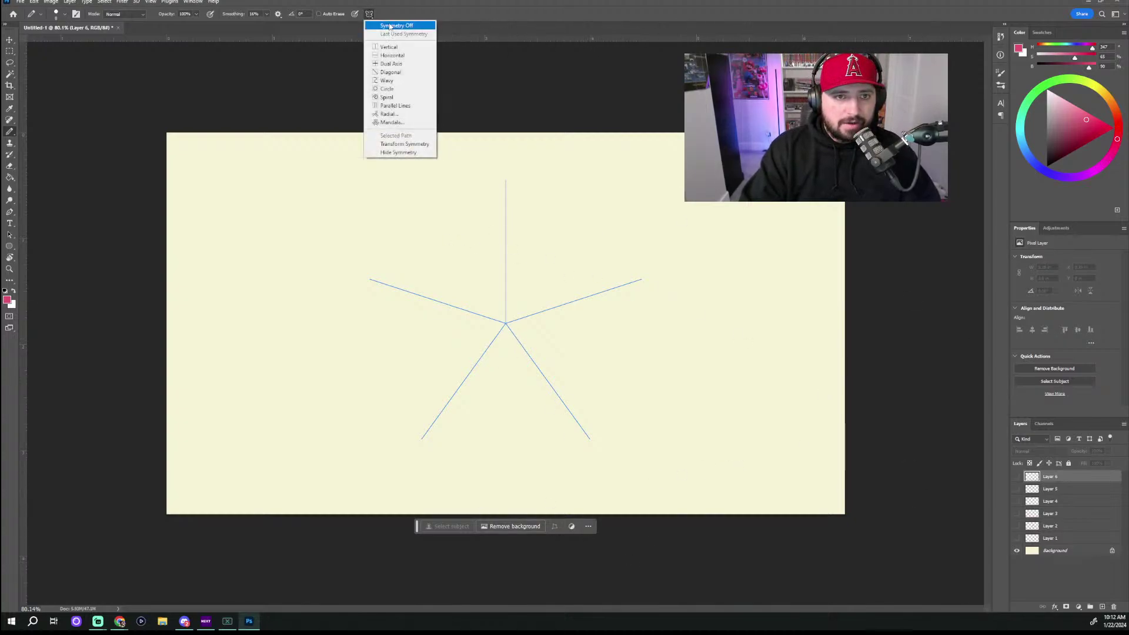
pyautogui.click(400, 25)
pyautogui.click(1113, 606)
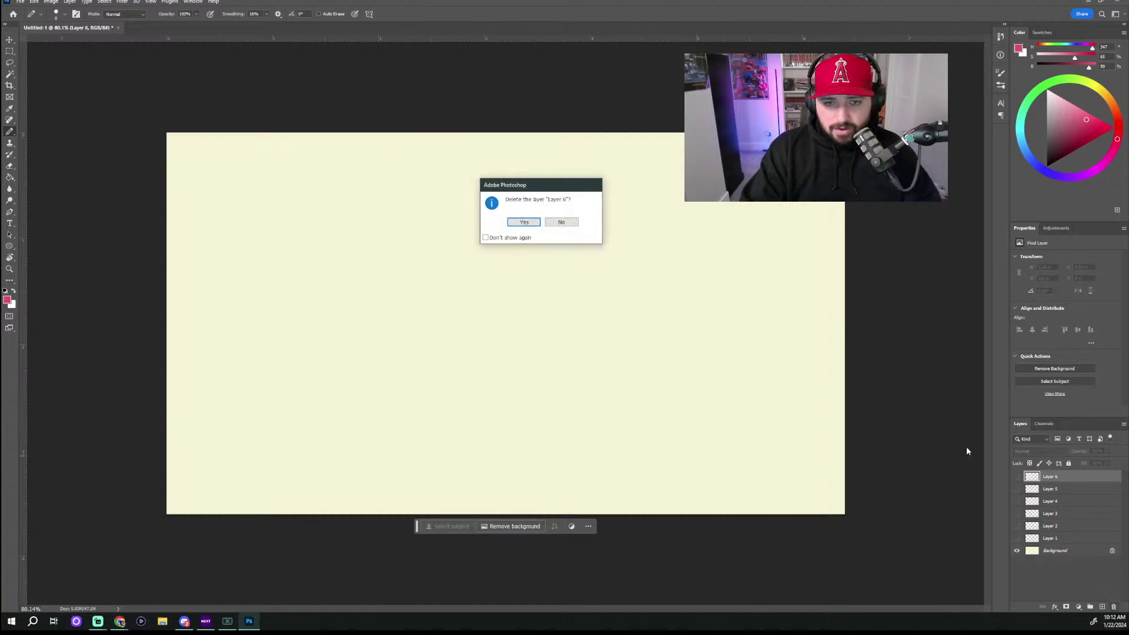
pyautogui.click(518, 222)
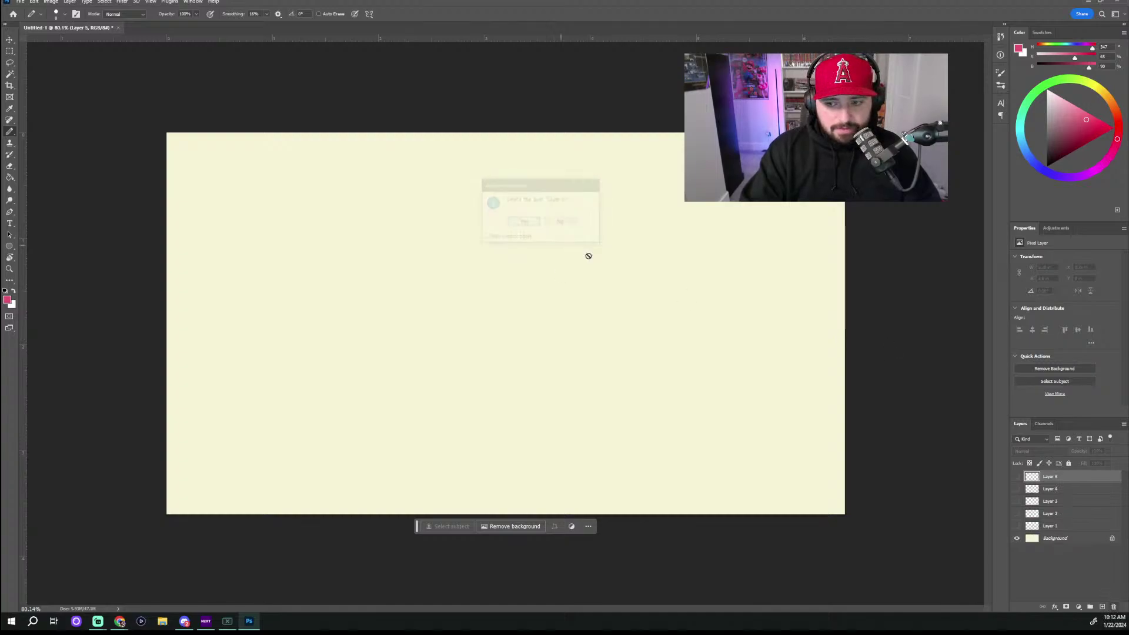
# Step: Add a new layer and draw a straight horizontal line across the full width near the canvas's bottom edge
pyautogui.click(1102, 606)
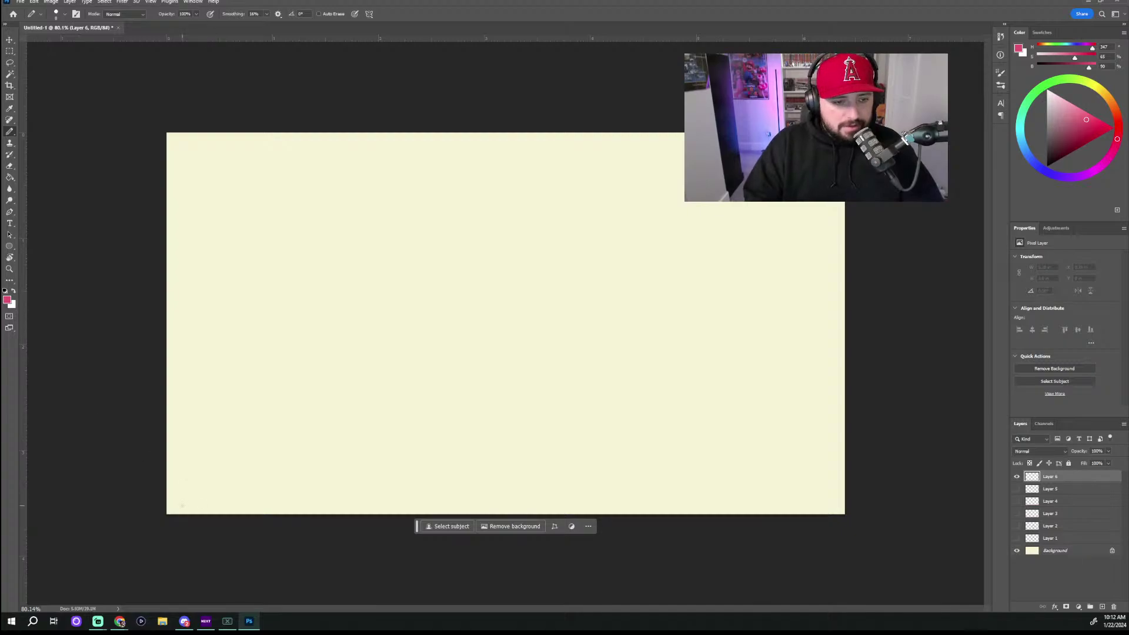
pyautogui.moveTo(182, 504)
pyautogui.mouseDown()
pyautogui.moveTo(577, 436)
pyautogui.moveTo(970, 453)
pyautogui.mouseUp()
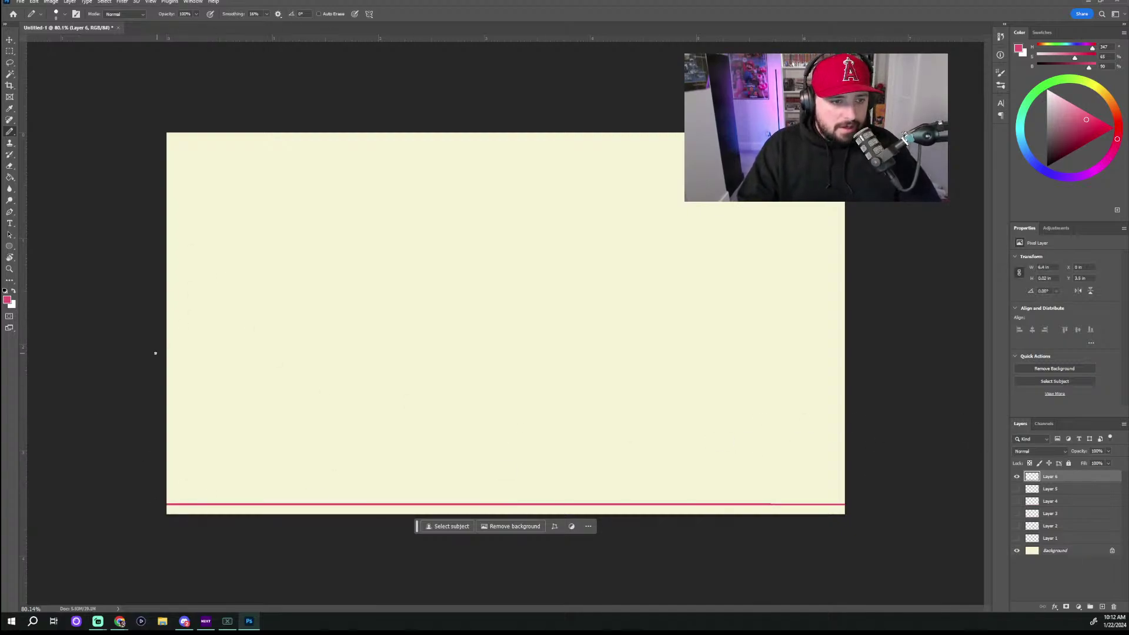
# Step: Sketch squares of varied sizes scattered across the canvas, letting several large ones run off its left and top edges
pyautogui.moveTo(155, 353)
pyautogui.mouseDown()
pyautogui.moveTo(244, 373)
pyautogui.moveTo(167, 300)
pyautogui.mouseUp()
pyautogui.moveTo(380, 390); pyautogui.dragTo(359, 355)
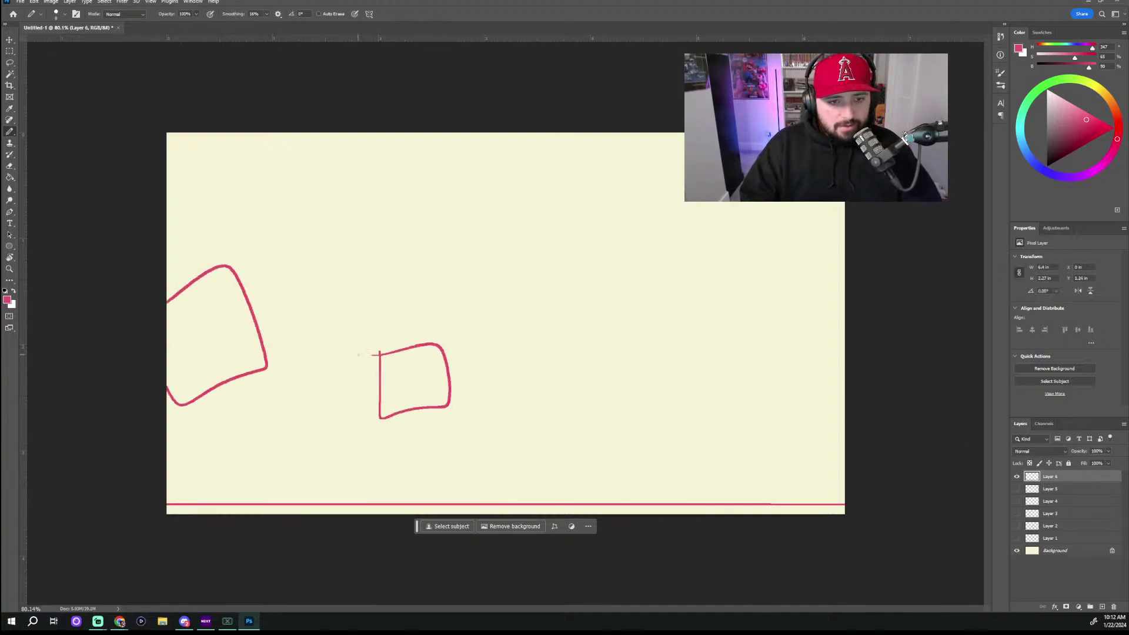
pyautogui.moveTo(483, 110)
pyautogui.mouseDown()
pyautogui.moveTo(623, 218)
pyautogui.moveTo(617, 84)
pyautogui.mouseUp()
pyautogui.moveTo(697, 389)
pyautogui.mouseDown()
pyautogui.moveTo(689, 436)
pyautogui.moveTo(754, 382)
pyautogui.moveTo(695, 398)
pyautogui.mouseUp()
pyautogui.moveTo(525, 453)
pyautogui.mouseDown()
pyautogui.moveTo(558, 418)
pyautogui.moveTo(518, 443)
pyautogui.mouseUp()
pyautogui.moveTo(410, 205); pyautogui.dragTo(399, 209)
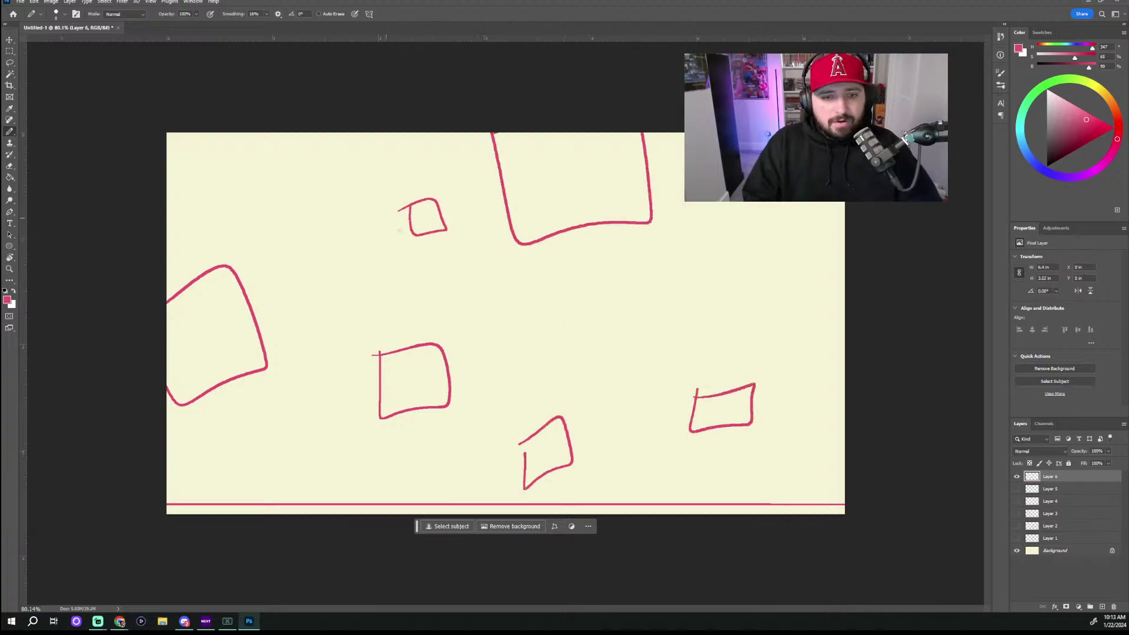
pyautogui.moveTo(600, 311)
pyautogui.mouseDown()
pyautogui.moveTo(602, 331)
pyautogui.moveTo(599, 308)
pyautogui.mouseUp()
pyautogui.moveTo(791, 176); pyautogui.dragTo(822, 203)
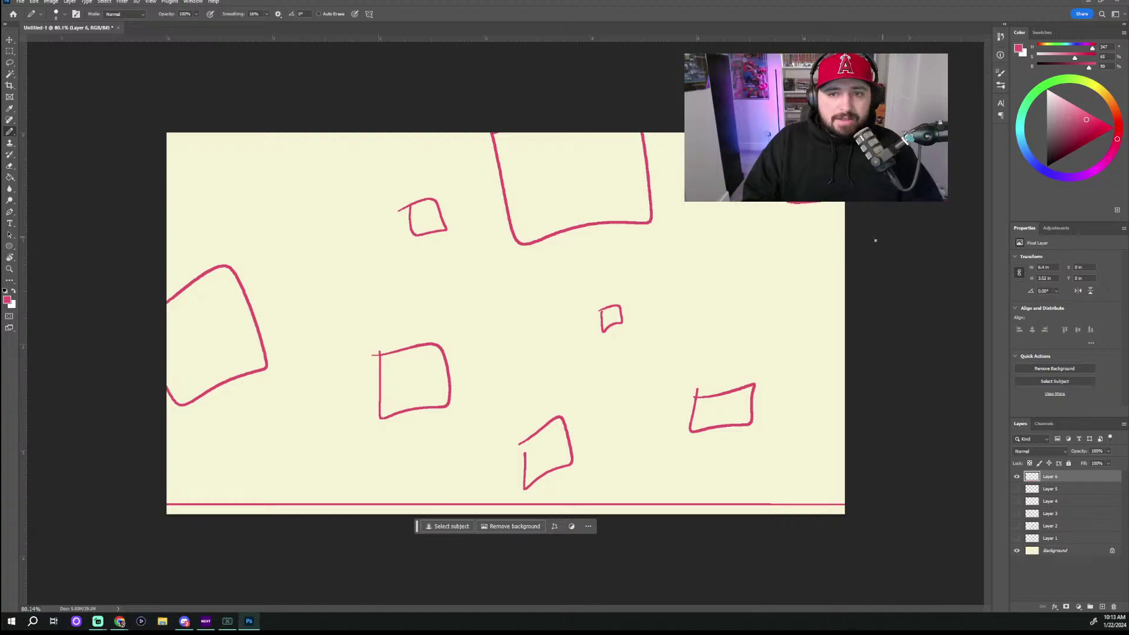
pyautogui.moveTo(298, 114)
pyautogui.mouseDown()
pyautogui.moveTo(273, 191)
pyautogui.moveTo(253, 126)
pyautogui.mouseUp()
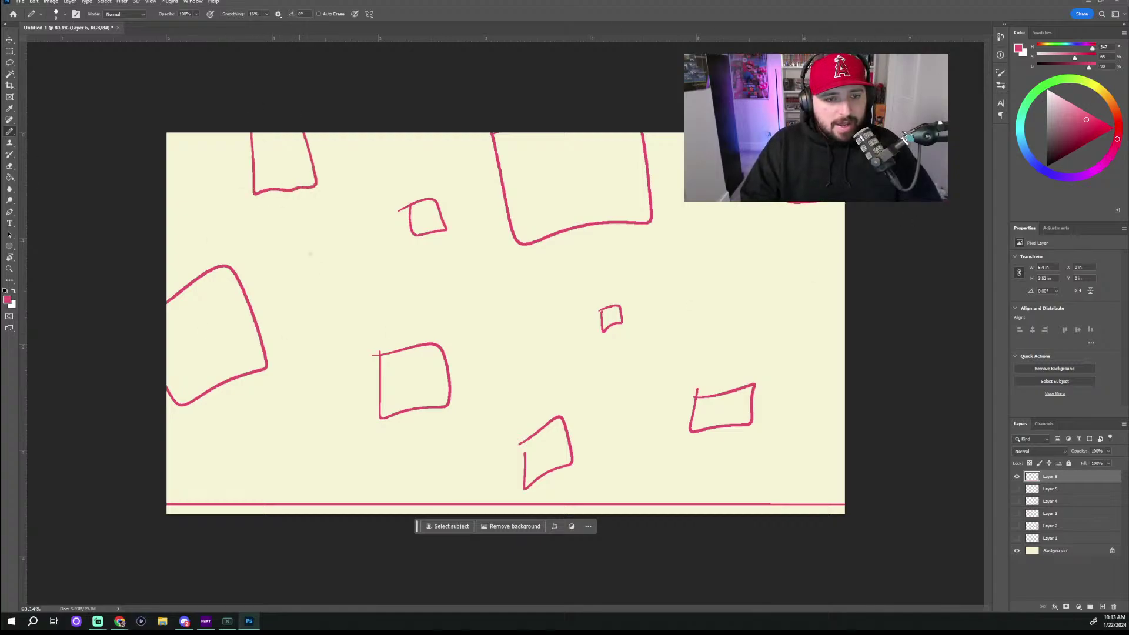
pyautogui.moveTo(338, 284); pyautogui.dragTo(340, 275)
pyautogui.moveTo(314, 416)
pyautogui.mouseDown()
pyautogui.moveTo(312, 436)
pyautogui.moveTo(323, 414)
pyautogui.mouseUp()
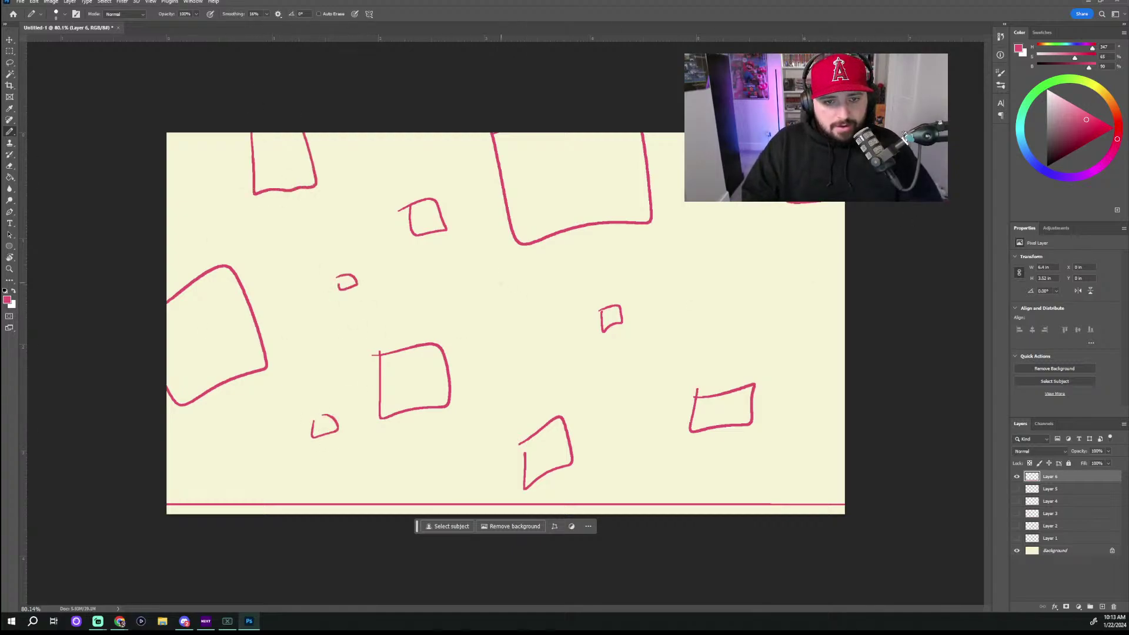
# Step: Scatter triangles of varied sizes between the squares, plus a cut-off corner shape at the upper left and another square near the right edge
pyautogui.moveTo(509, 272)
pyautogui.mouseDown()
pyautogui.moveTo(517, 298)
pyautogui.moveTo(508, 270)
pyautogui.mouseUp()
pyautogui.moveTo(366, 176); pyautogui.dragTo(371, 187)
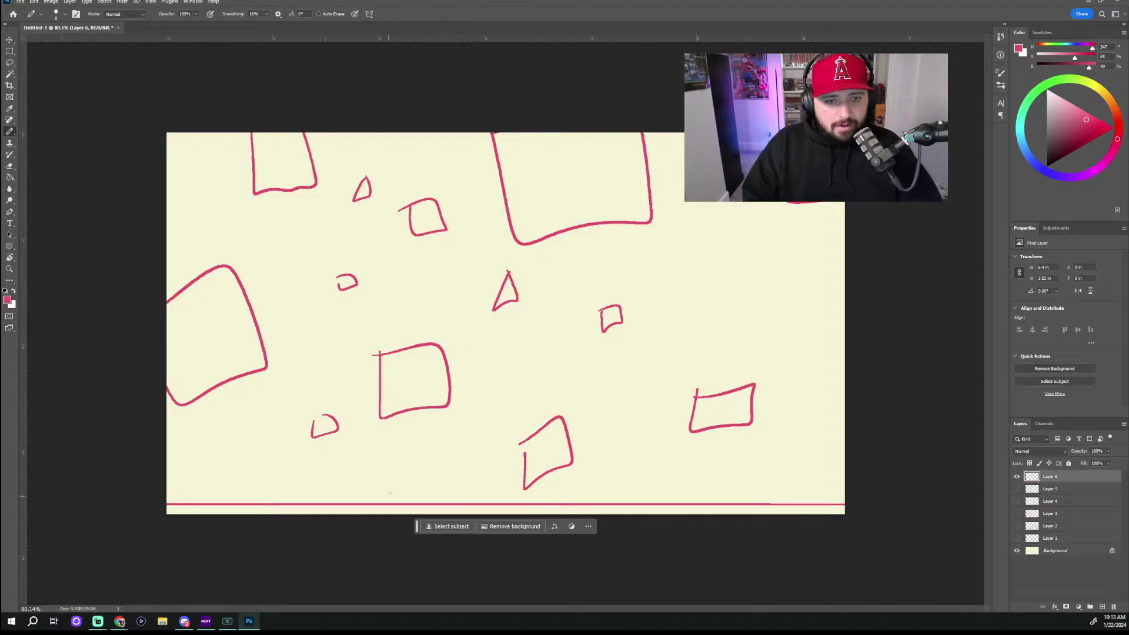
pyautogui.moveTo(419, 445)
pyautogui.mouseDown()
pyautogui.moveTo(407, 479)
pyautogui.moveTo(420, 445)
pyautogui.mouseUp()
pyautogui.moveTo(716, 265)
pyautogui.mouseDown()
pyautogui.moveTo(727, 262)
pyautogui.moveTo(700, 274)
pyautogui.mouseUp()
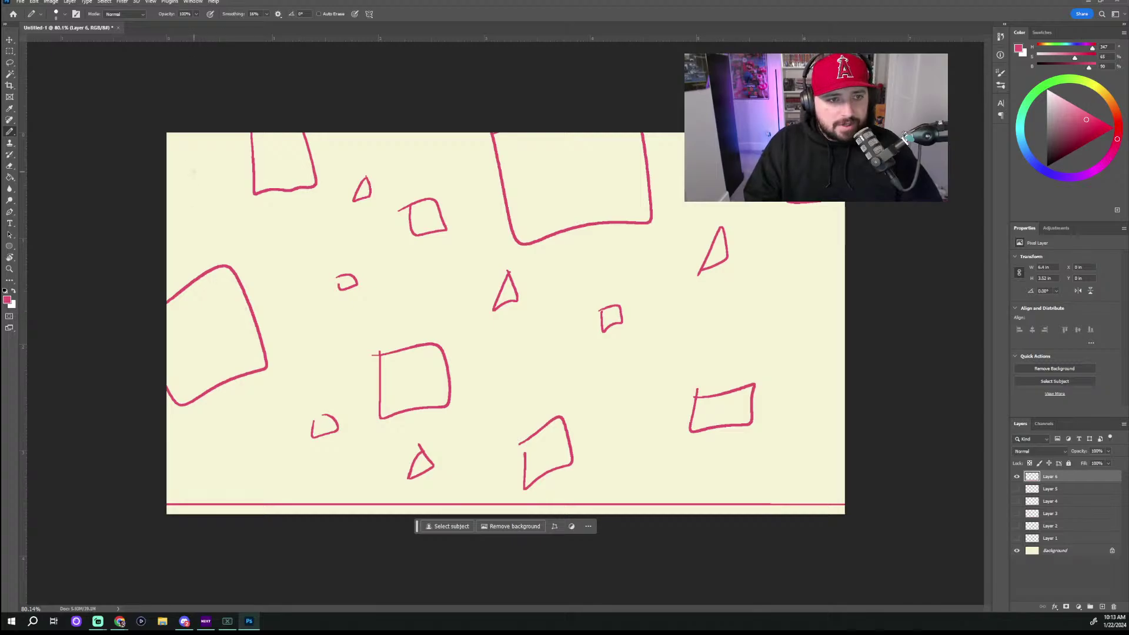
pyautogui.moveTo(180, 148); pyautogui.dragTo(167, 171)
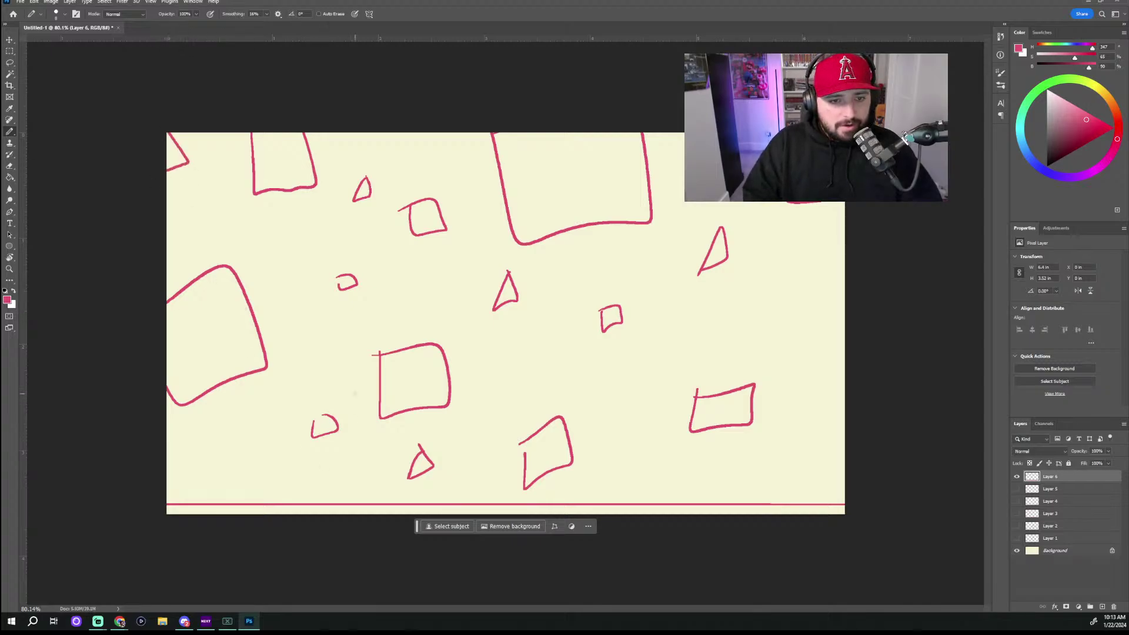
pyautogui.moveTo(261, 448); pyautogui.dragTo(259, 445)
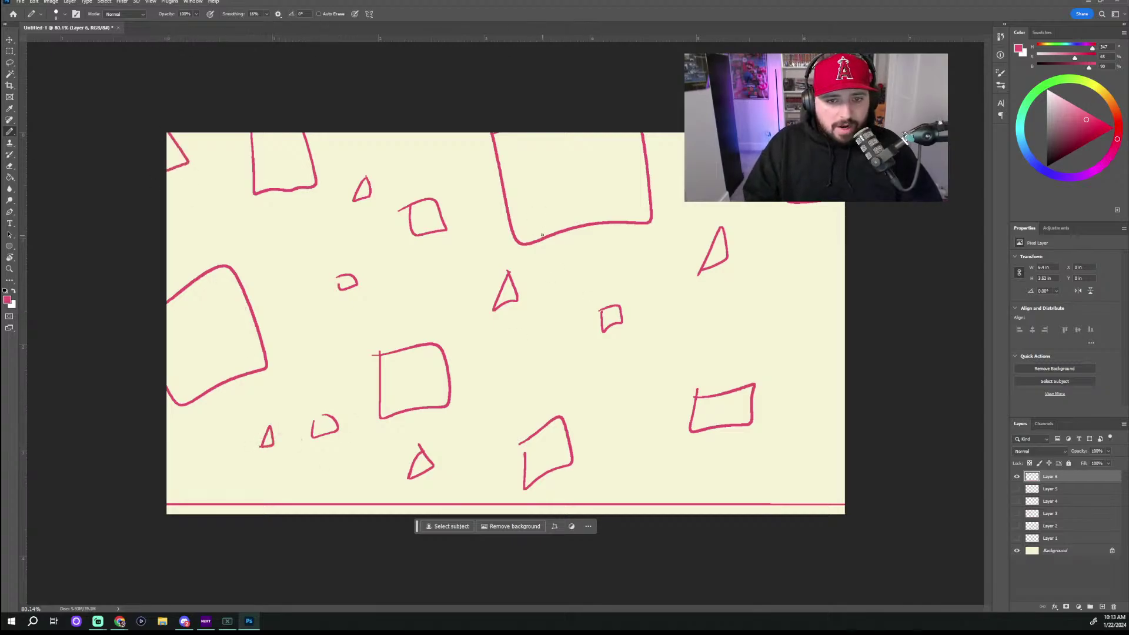
pyautogui.moveTo(557, 258)
pyautogui.mouseDown()
pyautogui.moveTo(592, 249)
pyautogui.moveTo(553, 265)
pyautogui.mouseUp()
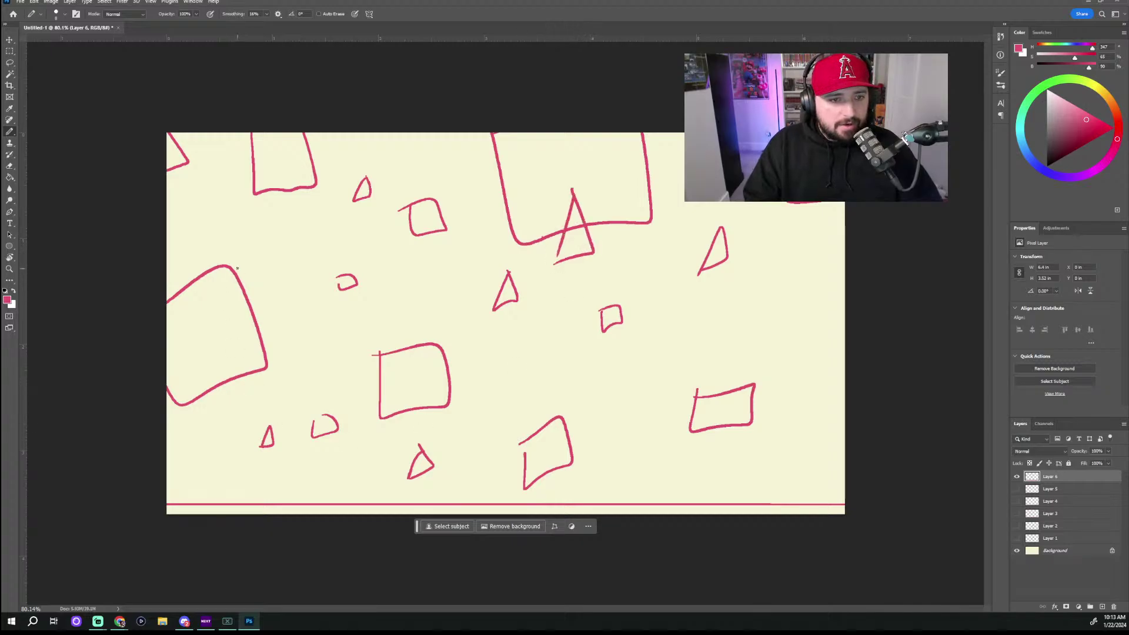
pyautogui.moveTo(237, 268)
pyautogui.mouseDown()
pyautogui.moveTo(257, 290)
pyautogui.moveTo(236, 266)
pyautogui.mouseUp()
pyautogui.moveTo(664, 371); pyautogui.dragTo(666, 362)
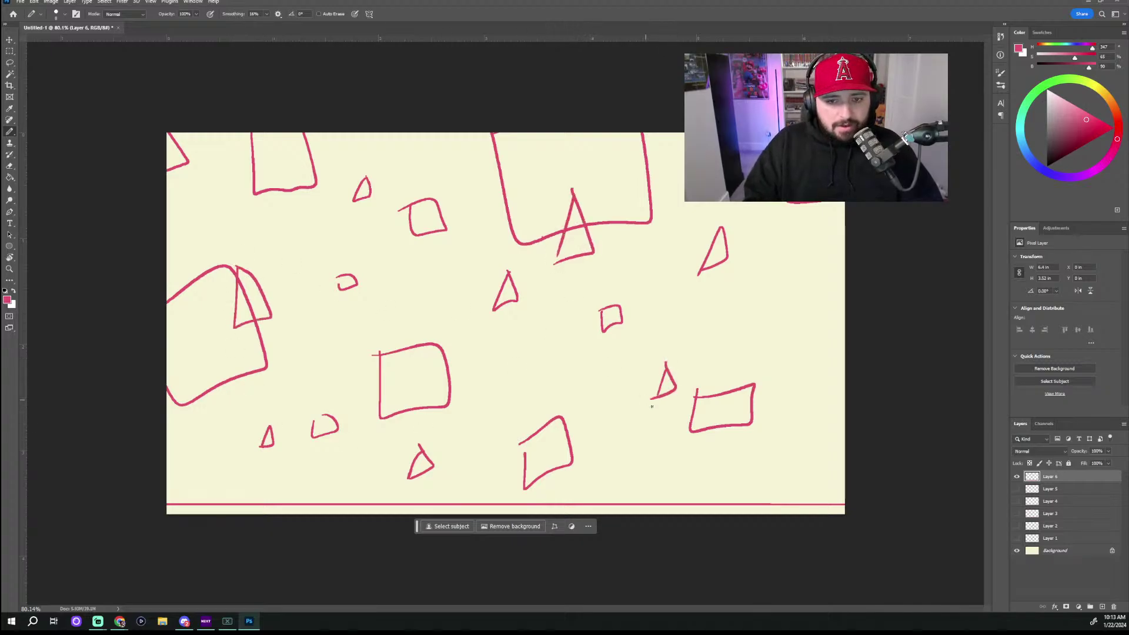
pyautogui.moveTo(848, 400)
pyautogui.mouseDown()
pyautogui.moveTo(838, 418)
pyautogui.moveTo(862, 461)
pyautogui.mouseUp()
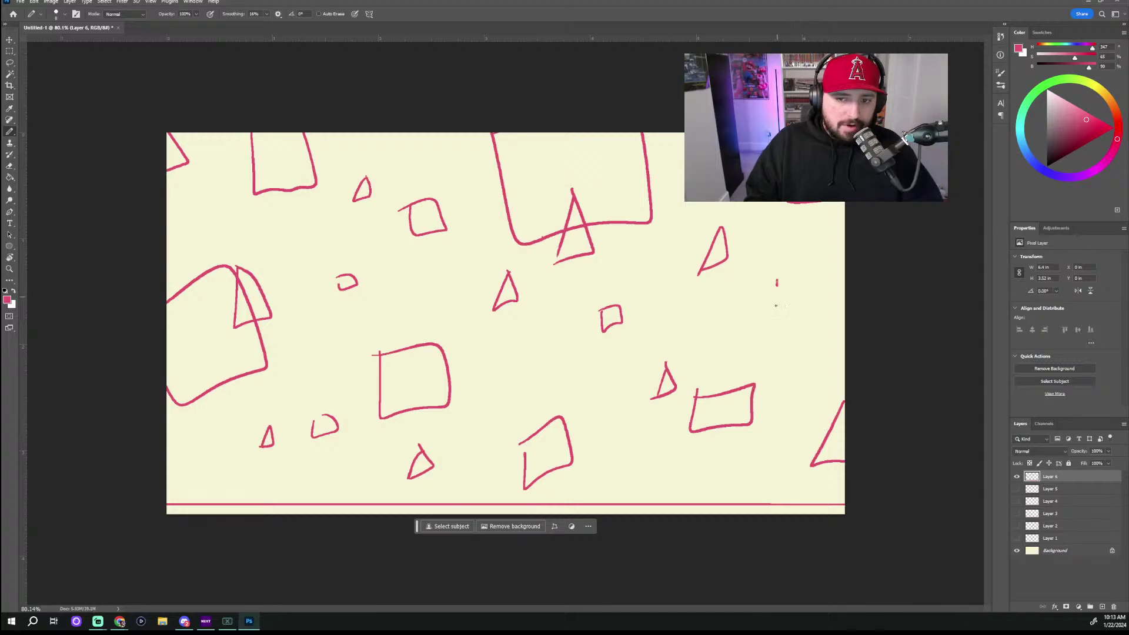
pyautogui.moveTo(776, 305); pyautogui.dragTo(770, 260)
# Step: Add small circles in the gaps between the scattered squares and triangles
pyautogui.moveTo(718, 480)
pyautogui.mouseDown()
pyautogui.moveTo(710, 488)
pyautogui.moveTo(717, 479)
pyautogui.mouseUp()
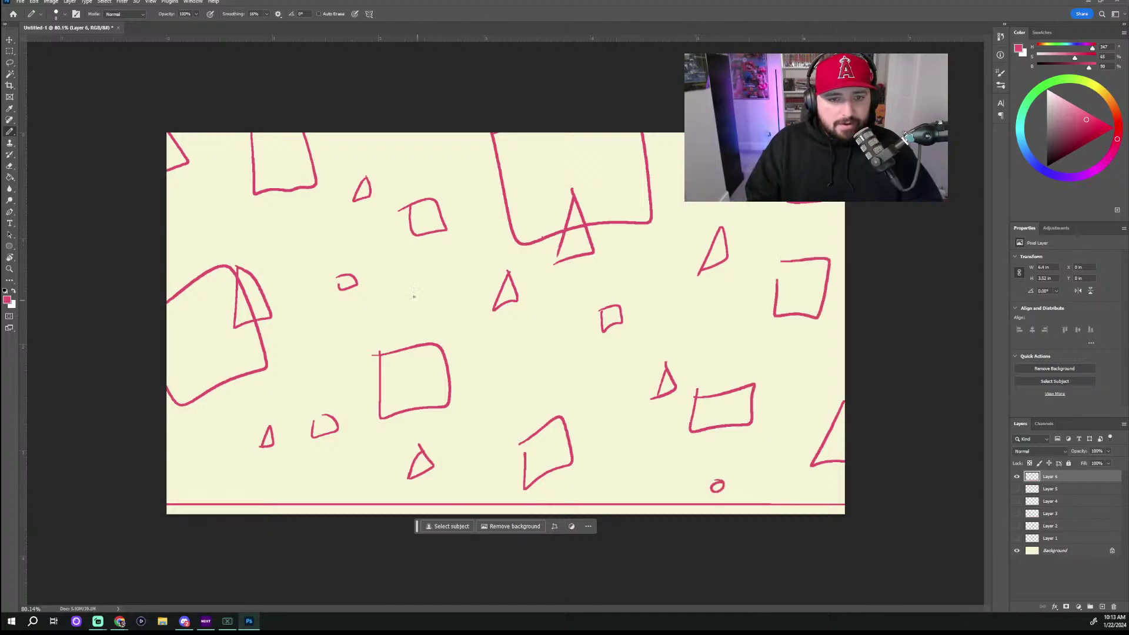
pyautogui.moveTo(432, 267)
pyautogui.mouseDown()
pyautogui.moveTo(422, 276)
pyautogui.moveTo(433, 267)
pyautogui.mouseUp()
pyautogui.moveTo(453, 156); pyautogui.dragTo(454, 155)
pyautogui.moveTo(223, 211); pyautogui.dragTo(220, 211)
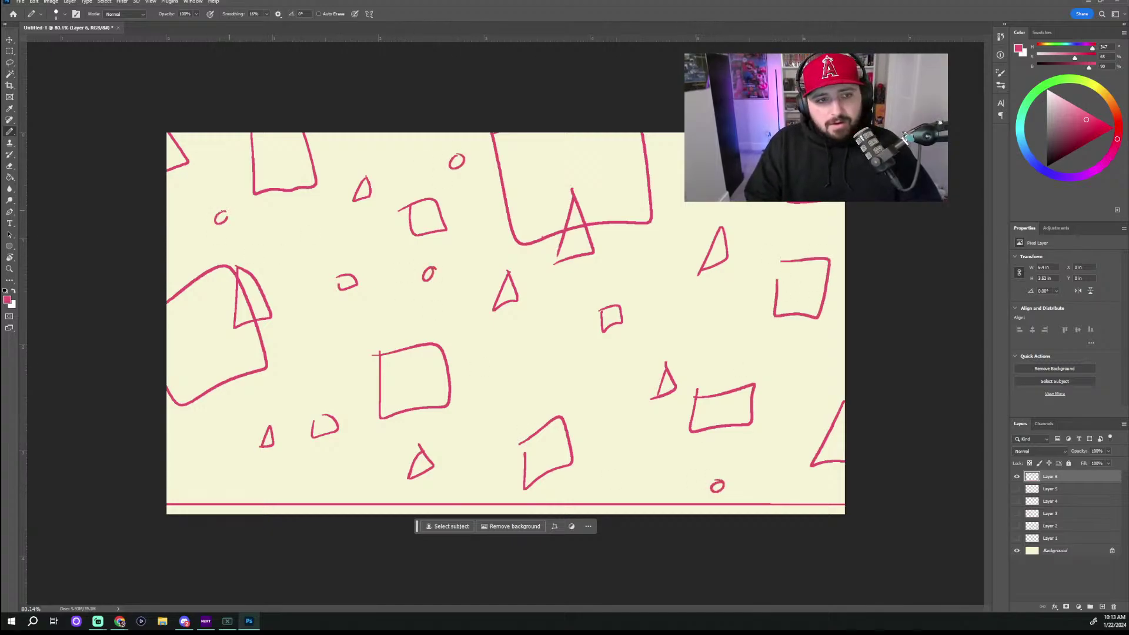
pyautogui.moveTo(207, 461); pyautogui.dragTo(199, 465)
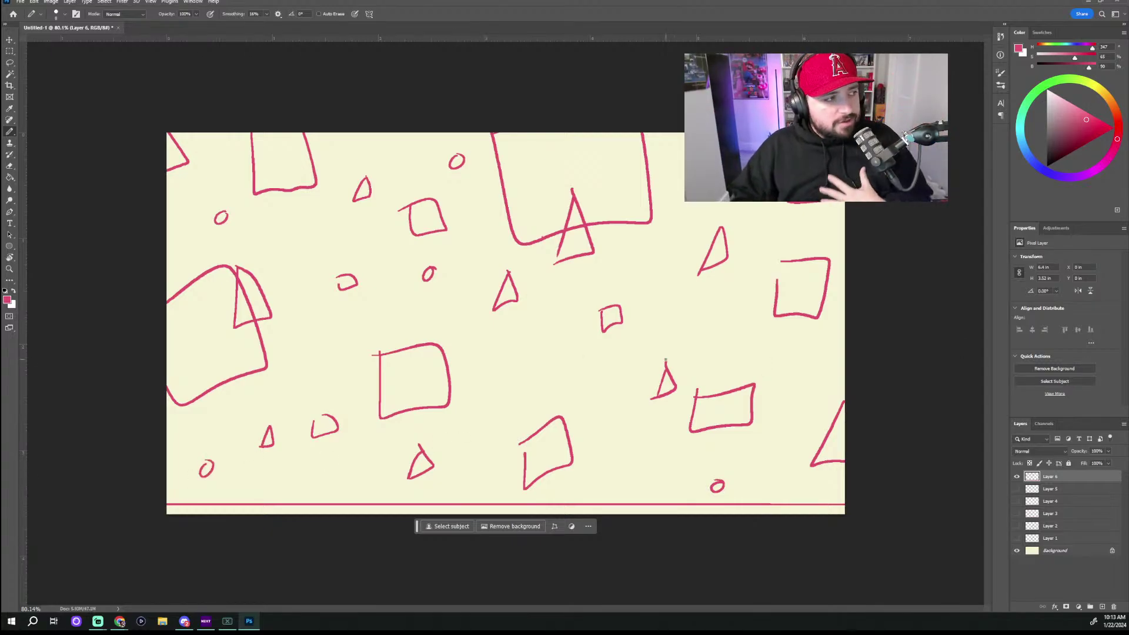
# Step: Add two new layers and hide Layer 6, which holds the scattered shapes
pyautogui.click(1102, 606)
pyautogui.click(1102, 606)
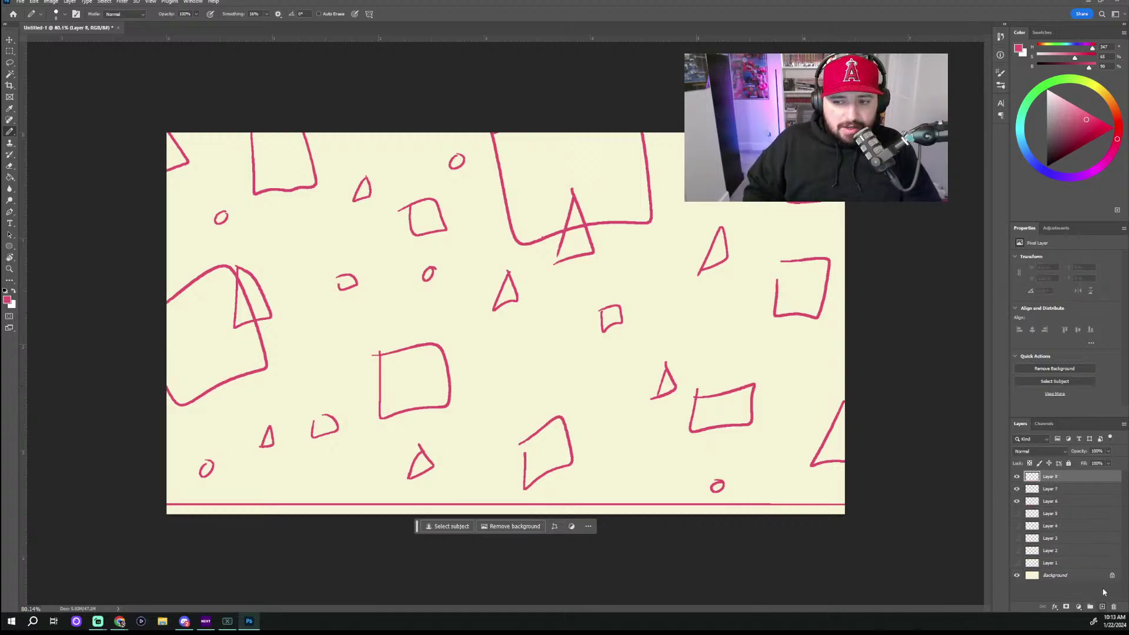
pyautogui.click(1017, 501)
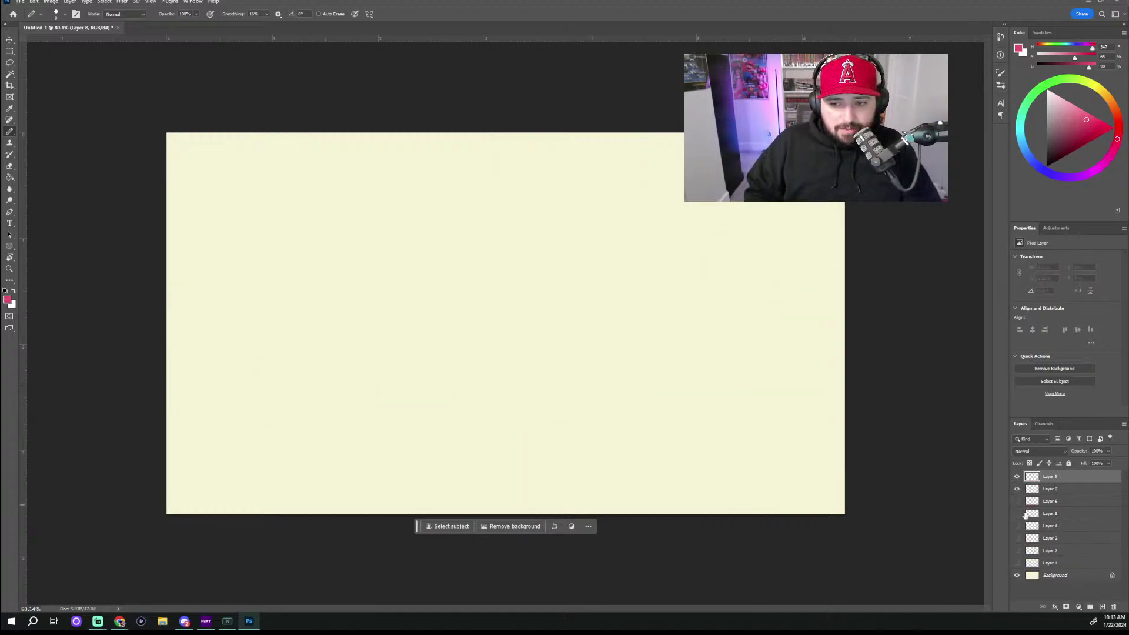
# Step: Draw a horizontal line across the canvas near its bottom edge and a row of five similar squares along the top
pyautogui.moveTo(166, 503)
pyautogui.mouseDown()
pyautogui.moveTo(467, 468)
pyautogui.moveTo(864, 502)
pyautogui.mouseUp()
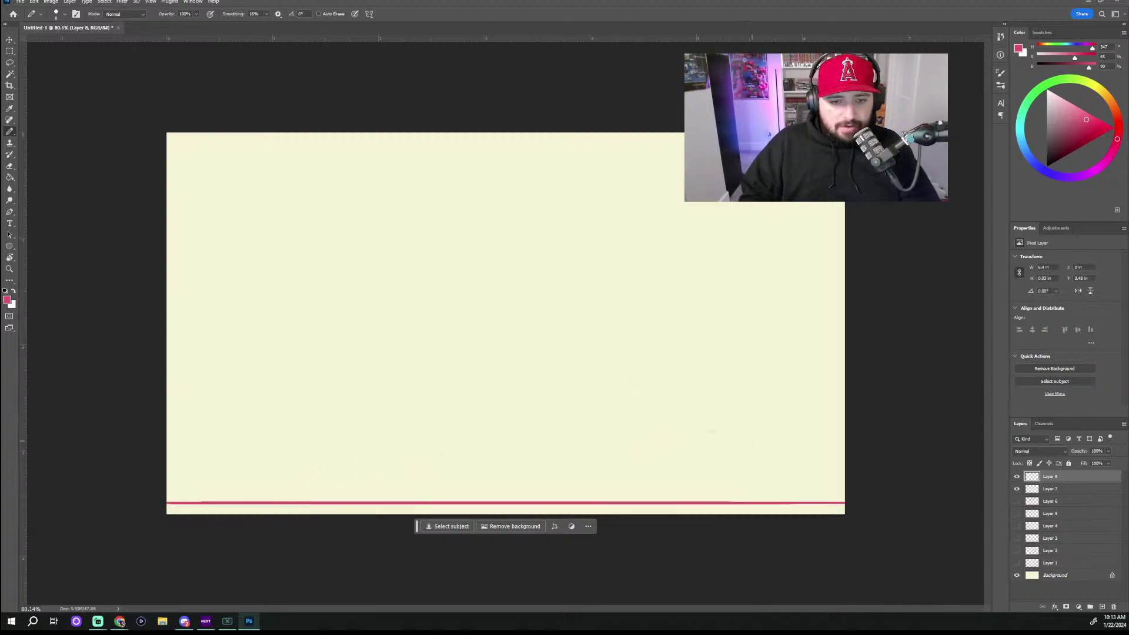
pyautogui.moveTo(192, 168)
pyautogui.mouseDown()
pyautogui.moveTo(231, 170)
pyautogui.moveTo(197, 156)
pyautogui.mouseUp()
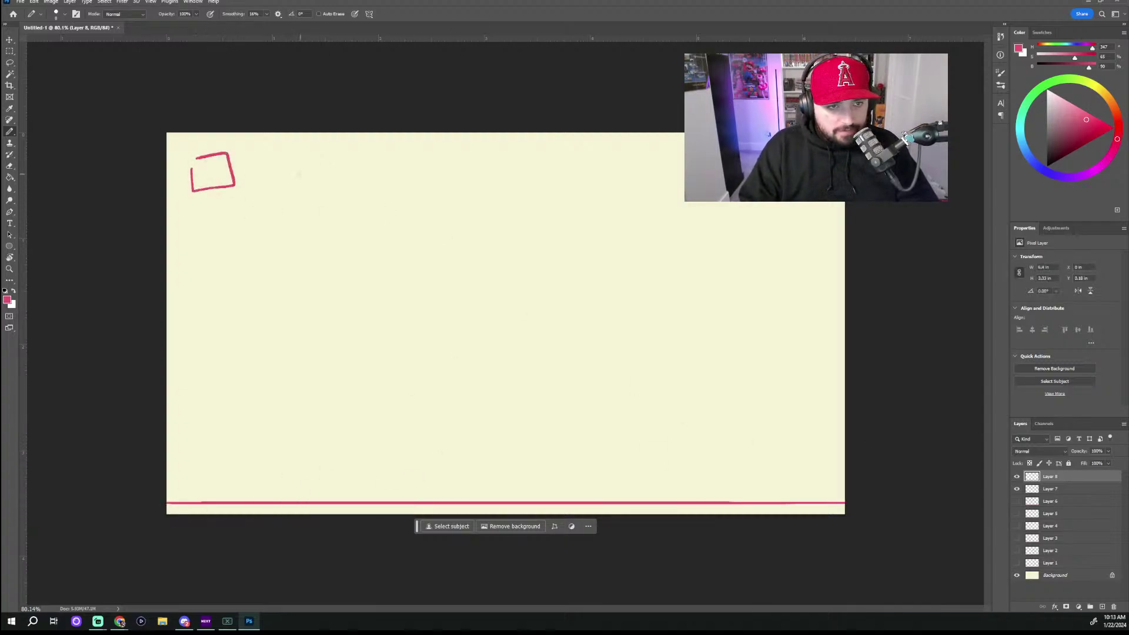
pyautogui.moveTo(285, 147)
pyautogui.mouseDown()
pyautogui.moveTo(290, 177)
pyautogui.moveTo(329, 168)
pyautogui.moveTo(289, 145)
pyautogui.mouseUp()
pyautogui.moveTo(410, 150)
pyautogui.mouseDown()
pyautogui.moveTo(453, 153)
pyautogui.moveTo(419, 144)
pyautogui.mouseUp()
pyautogui.moveTo(556, 148)
pyautogui.mouseDown()
pyautogui.moveTo(594, 178)
pyautogui.moveTo(557, 144)
pyautogui.mouseUp()
pyautogui.moveTo(677, 148); pyautogui.dragTo(675, 182)
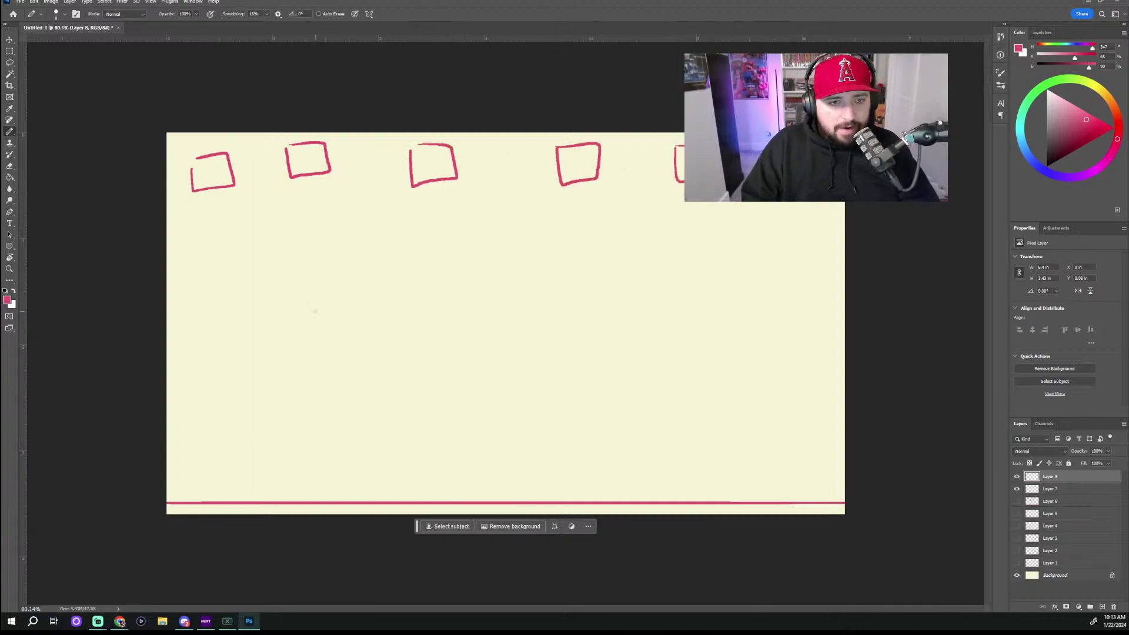
# Step: Sketch a second row of six similar squares below the first row
pyautogui.moveTo(203, 237)
pyautogui.mouseDown()
pyautogui.moveTo(205, 284)
pyautogui.moveTo(208, 238)
pyautogui.mouseUp()
pyautogui.moveTo(285, 231)
pyautogui.mouseDown()
pyautogui.moveTo(315, 269)
pyautogui.moveTo(288, 232)
pyautogui.mouseUp()
pyautogui.moveTo(401, 237)
pyautogui.mouseDown()
pyautogui.moveTo(448, 253)
pyautogui.moveTo(410, 210)
pyautogui.mouseUp()
pyautogui.moveTo(573, 222)
pyautogui.mouseDown()
pyautogui.moveTo(574, 259)
pyautogui.moveTo(575, 223)
pyautogui.mouseUp()
pyautogui.moveTo(663, 227)
pyautogui.mouseDown()
pyautogui.moveTo(661, 257)
pyautogui.moveTo(669, 213)
pyautogui.mouseUp()
pyautogui.moveTo(754, 228)
pyautogui.mouseDown()
pyautogui.moveTo(769, 247)
pyautogui.moveTo(756, 211)
pyautogui.mouseUp()
# Step: Try a vertical dividing line down the canvas's centre and a slanted line through the leftmost squares, and undo both
pyautogui.moveTo(509, 132); pyautogui.dragTo(509, 515)
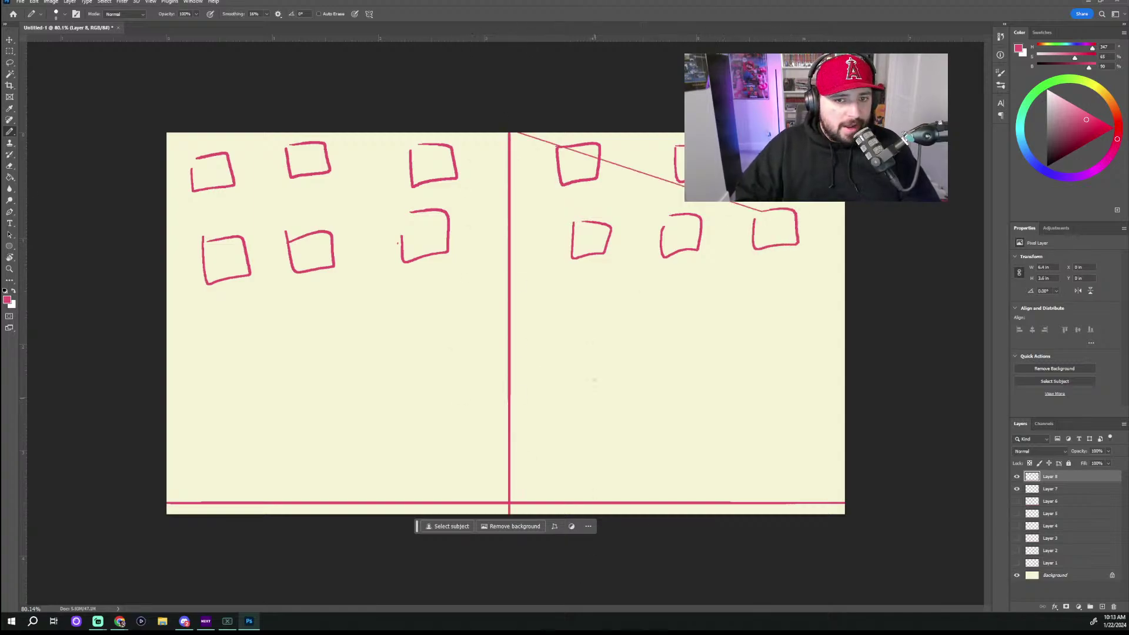
pyautogui.hotkey('ctrl', 'z')
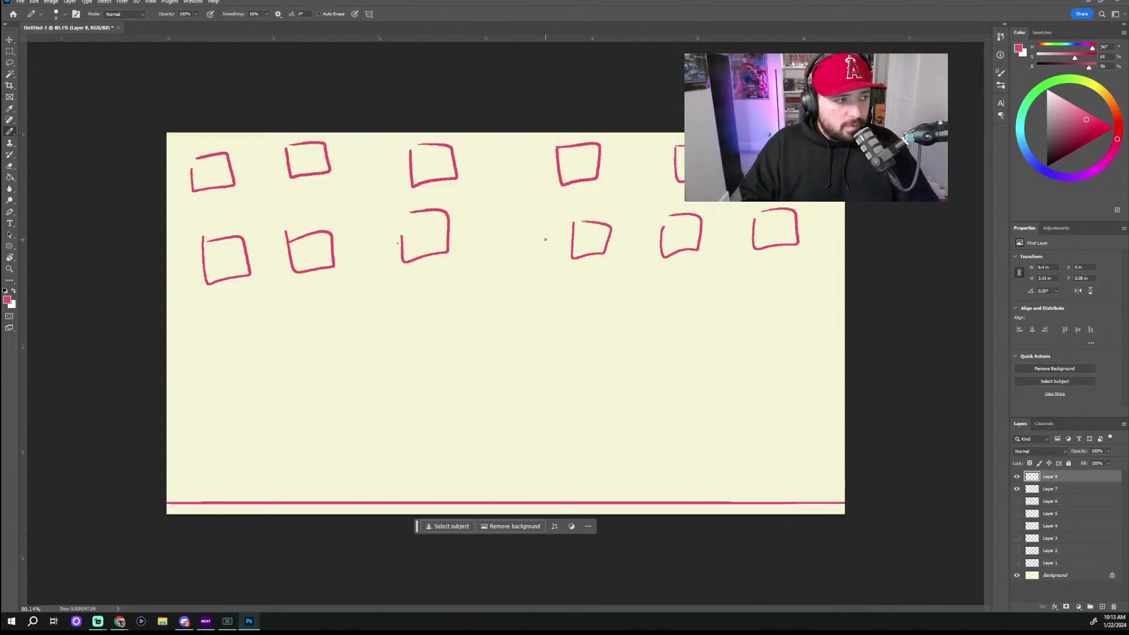
pyautogui.moveTo(205, 132); pyautogui.dragTo(292, 436)
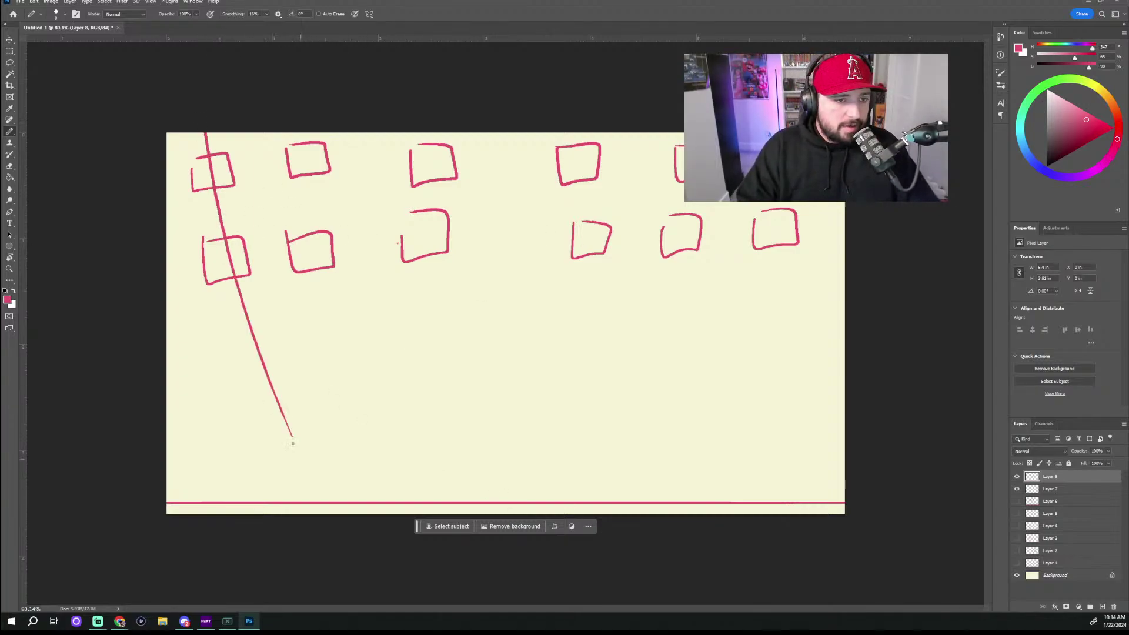
pyautogui.keyDown('shift'); pyautogui.click(171, 214); pyautogui.keyUp('shift')
pyautogui.hotkey('ctrl', 'z')
pyautogui.hotkey('ctrl', 'z')
pyautogui.hotkey('ctrl', 'z')
pyautogui.hotkey('ctrl', 'z')
pyautogui.hotkey('ctrl', 'z')
pyautogui.hotkey('ctrl', 'z')
pyautogui.hotkey('ctrl', 'z')
pyautogui.hotkey('ctrl', 'z')
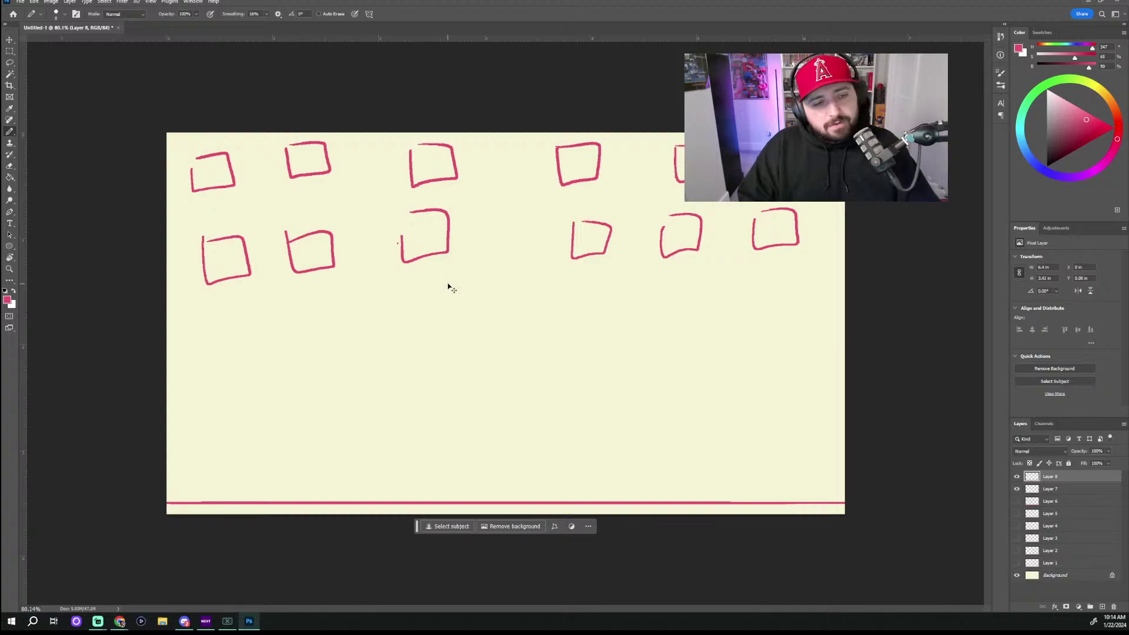
# Step: Undo the two rows of squares and the horizontal line on Layer 8
pyautogui.hotkey('ctrl', 'z')
pyautogui.hotkey('ctrl', 'z')
pyautogui.hotkey('ctrl', 'z')
pyautogui.hotkey('ctrl', 'z')
pyautogui.hotkey('ctrl', 'z')
pyautogui.hotkey('ctrl', 'z')
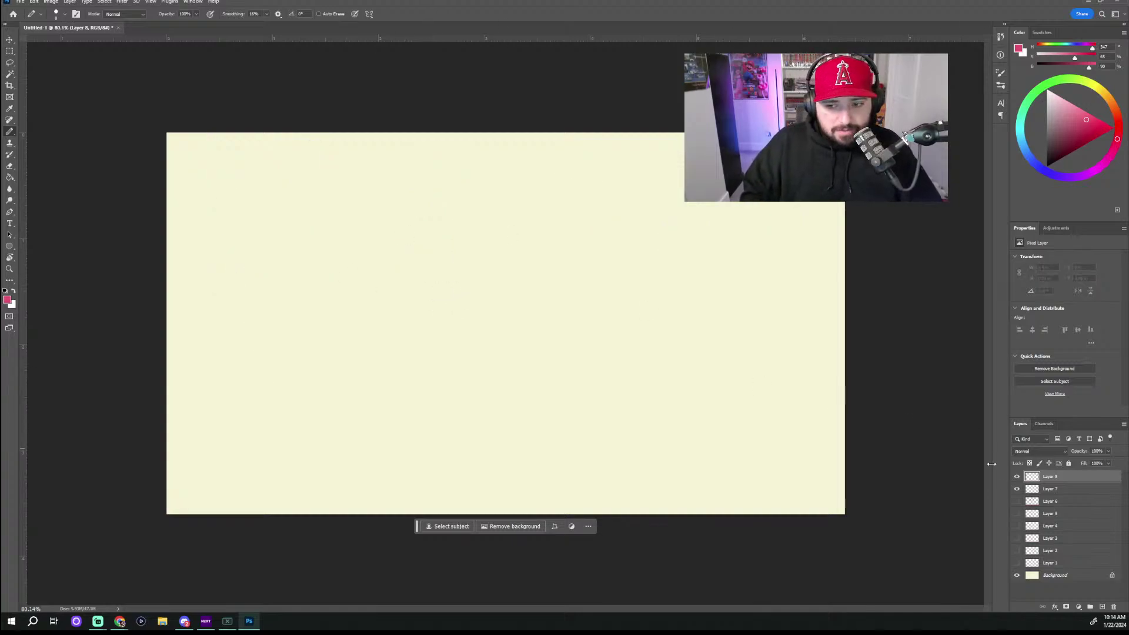
# Step: Show Layer 6 with the scattered shapes and Layer 5 with the asymmetry sketch together, and hide Layer 7
pyautogui.click(1016, 500)
pyautogui.click(1016, 513)
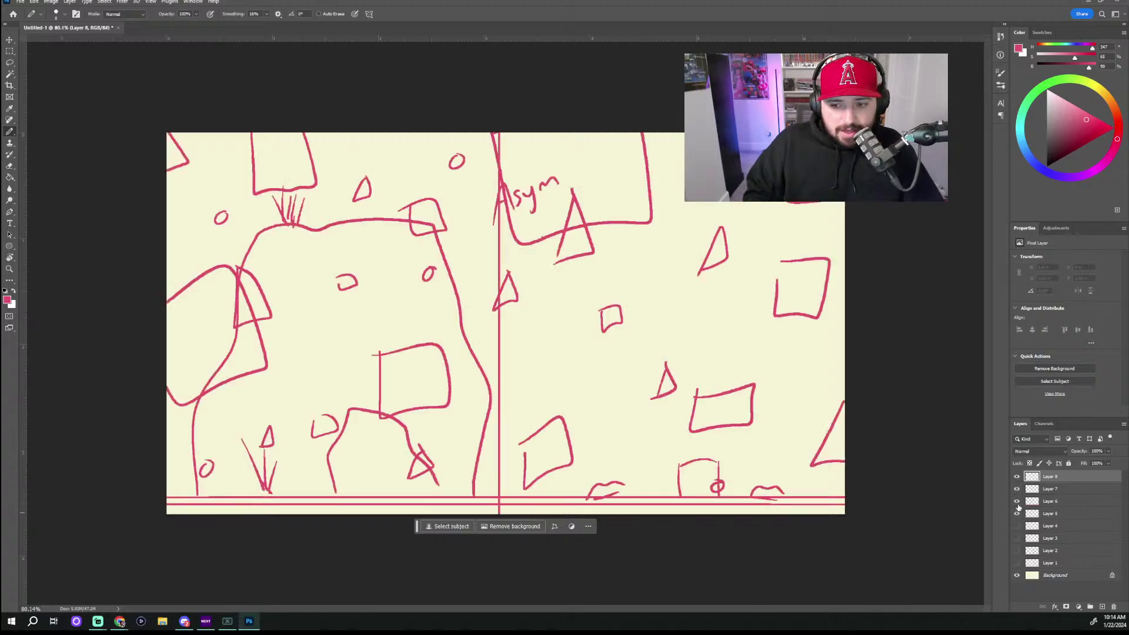
pyautogui.click(1016, 513)
pyautogui.click(1016, 513)
pyautogui.click(1016, 476)
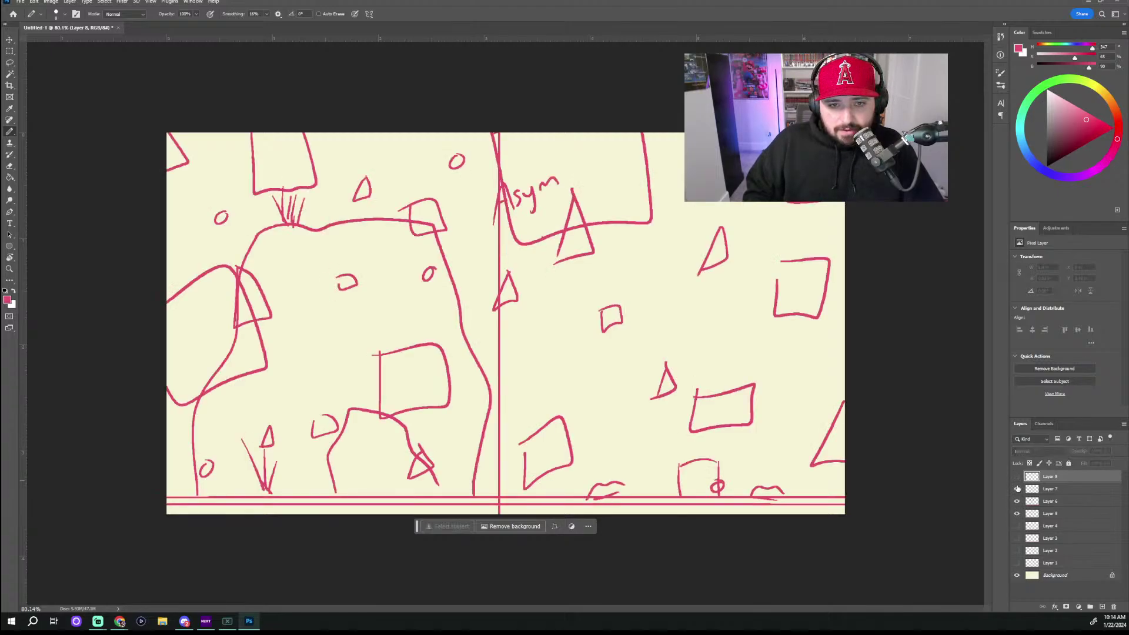
pyautogui.click(1016, 476)
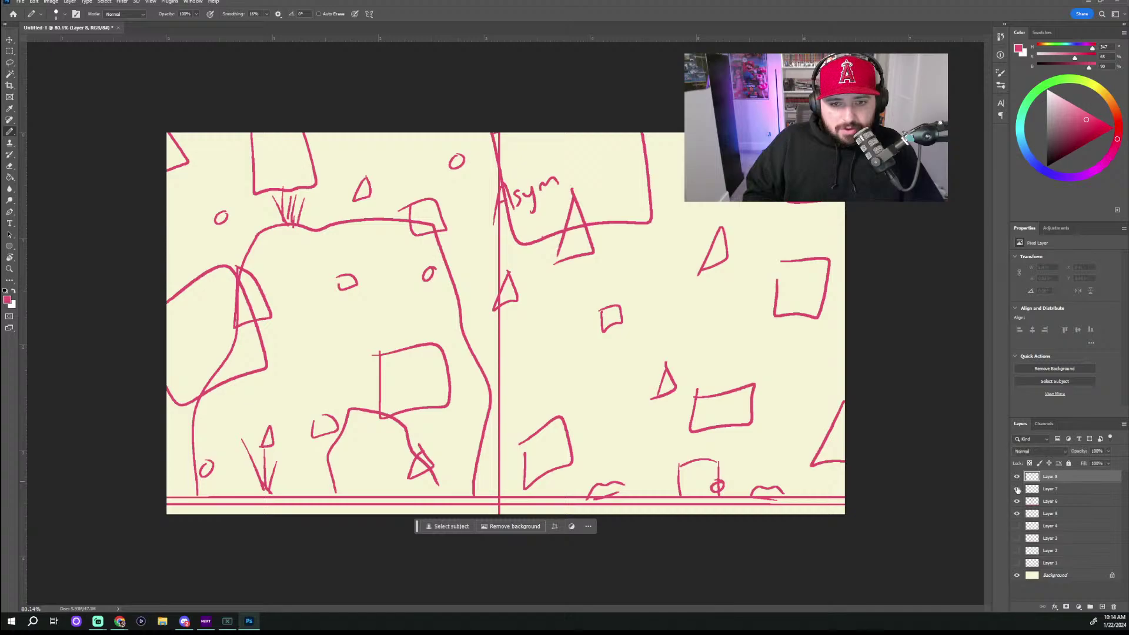
pyautogui.click(1016, 489)
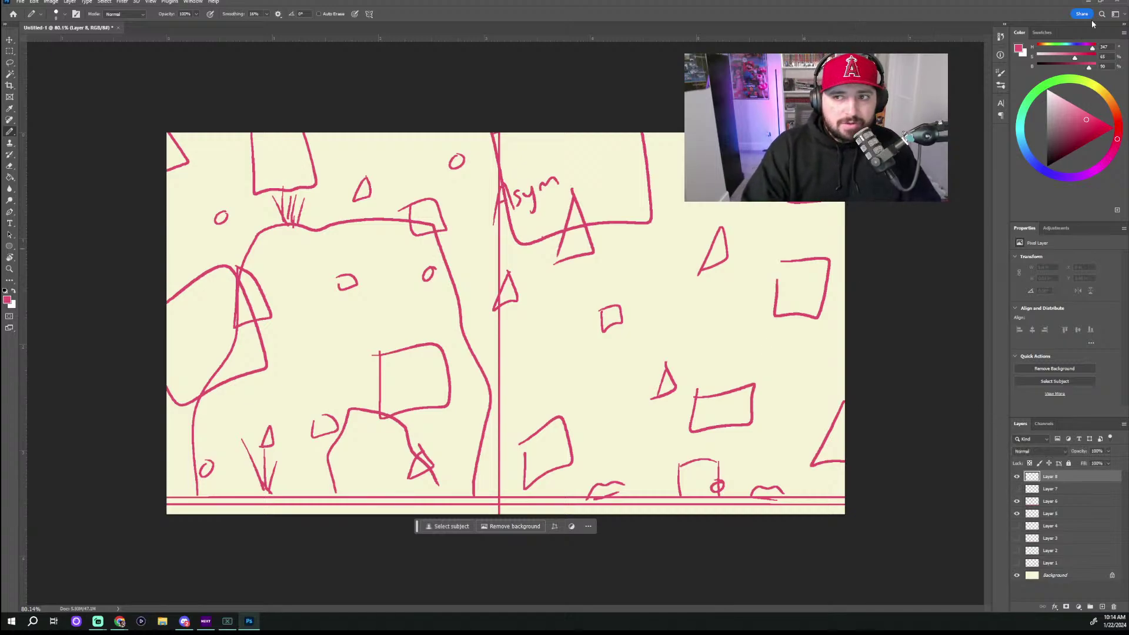
# Step: Switch to the browser to review the Shape and Balance notes and the course's page list, and return to Photoshop
pyautogui.hotkey('alt', 'Tab')
pyautogui.scroll(-1, 388, 369)
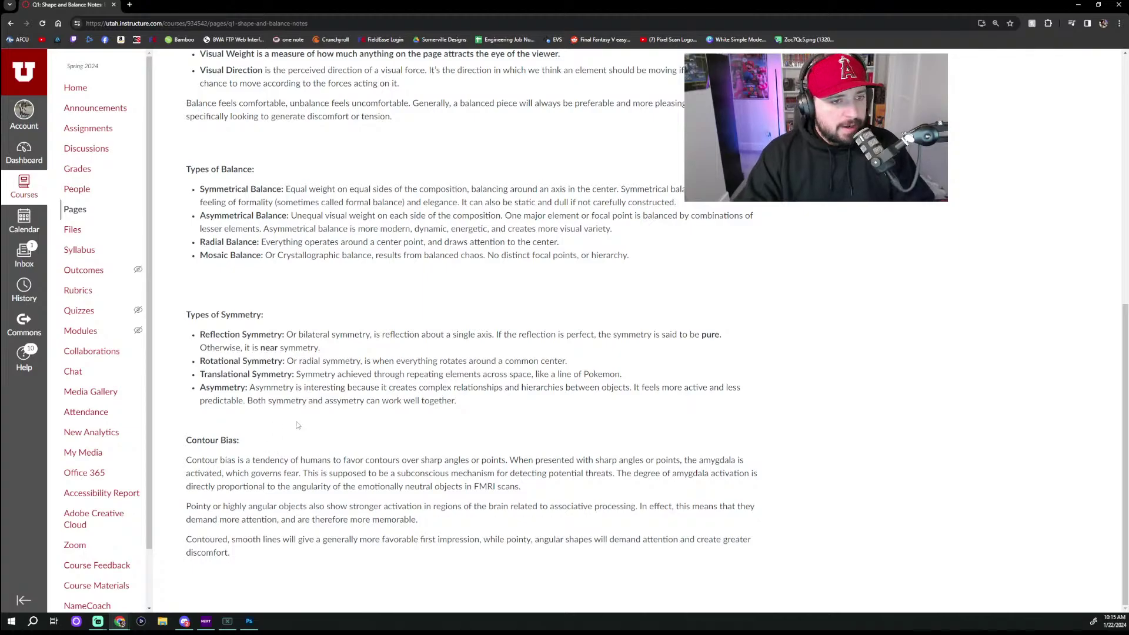
pyautogui.scroll(5, 306, 427)
pyautogui.scroll(3, 315, 411)
pyautogui.scroll(-9, 314, 412)
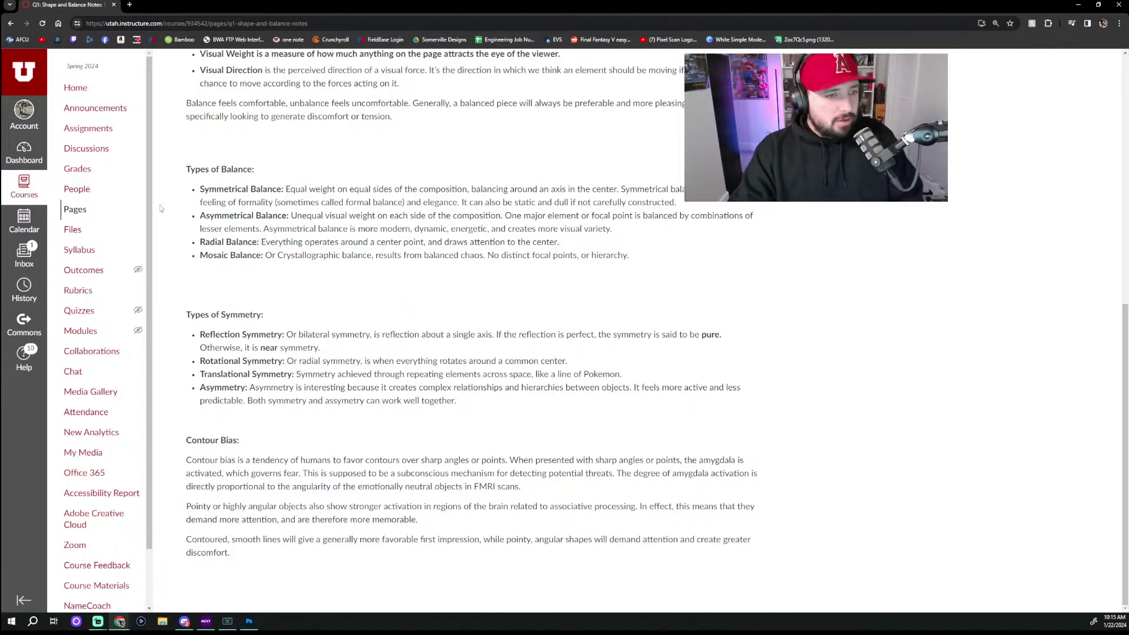
pyautogui.click(94, 213)
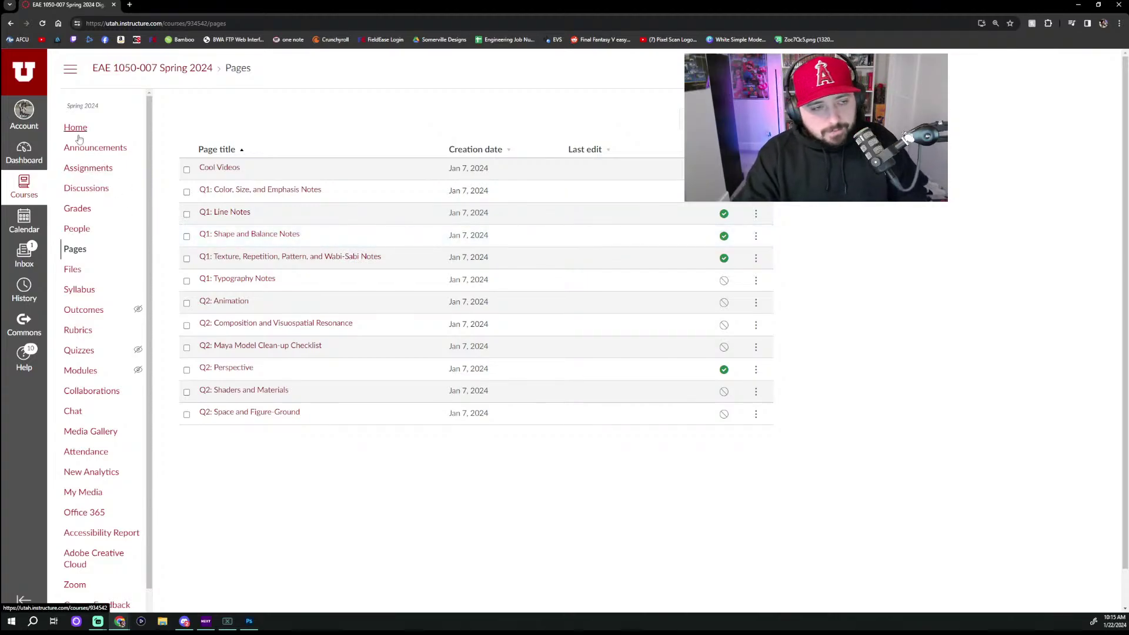
pyautogui.click(1084, 7)
pyautogui.click(249, 622)
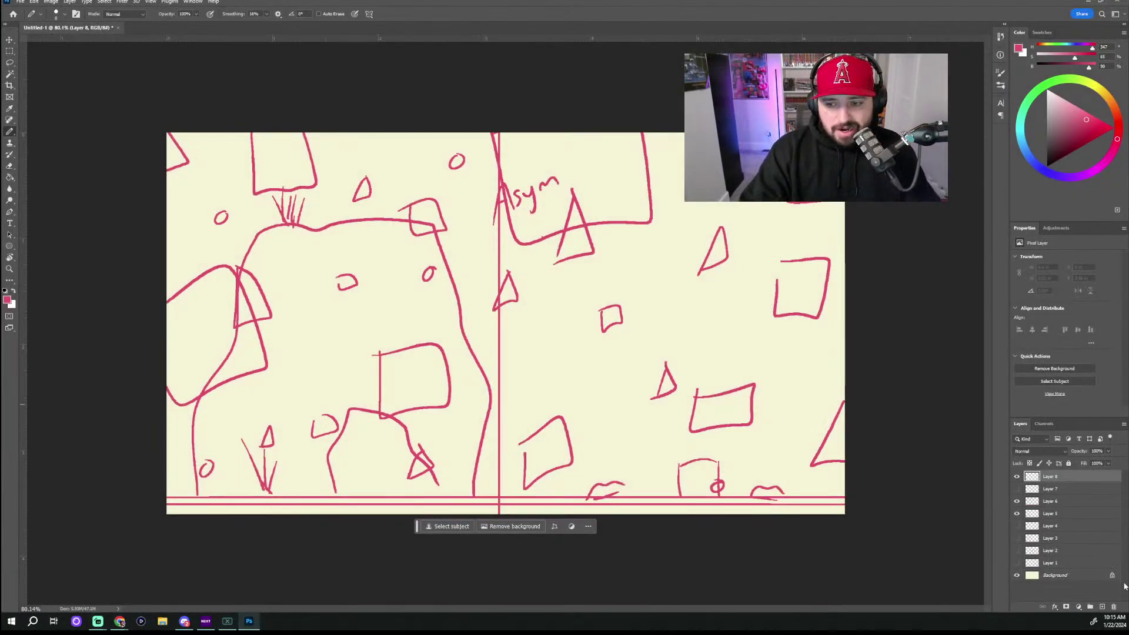
# Step: Delete the empty Layer 8 and confirm the deletion
pyautogui.click(1113, 607)
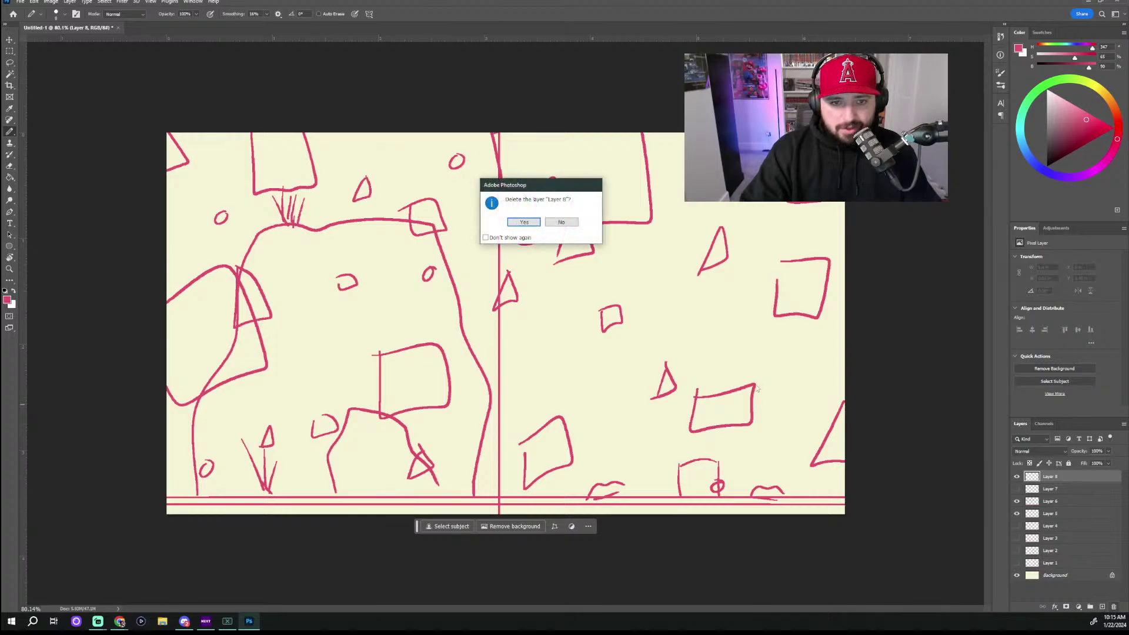
pyautogui.click(525, 223)
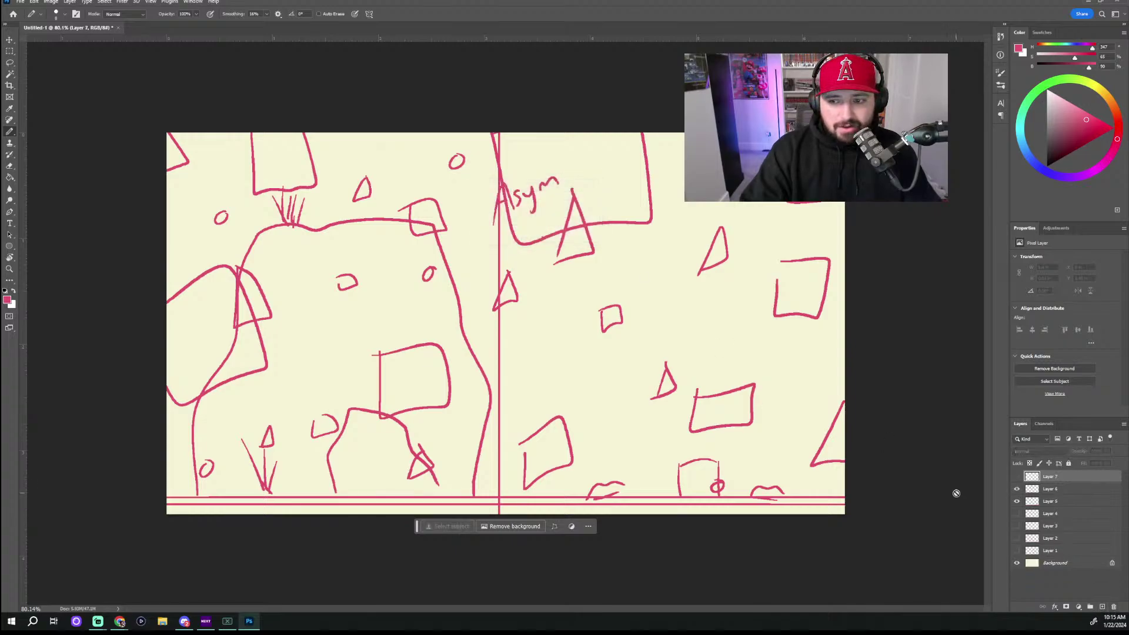
# Step: Delete Layer 7, Layer 6 with the scattered shapes and Layer 5 with the asymmetry sketch
pyautogui.click(1113, 607)
pyautogui.click(520, 222)
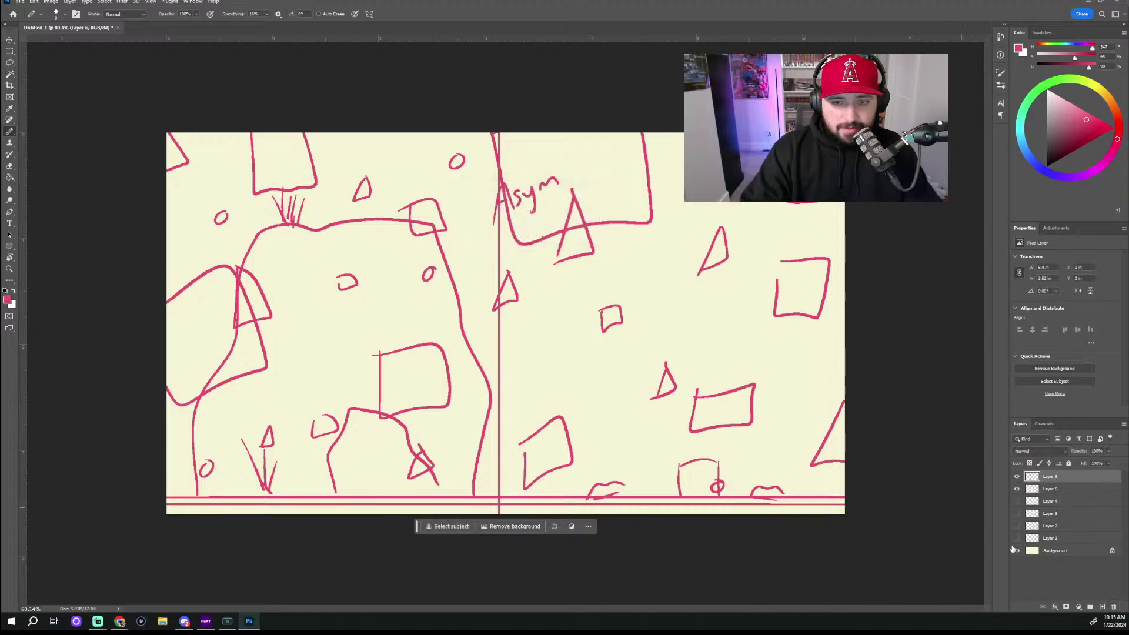
pyautogui.click(1113, 606)
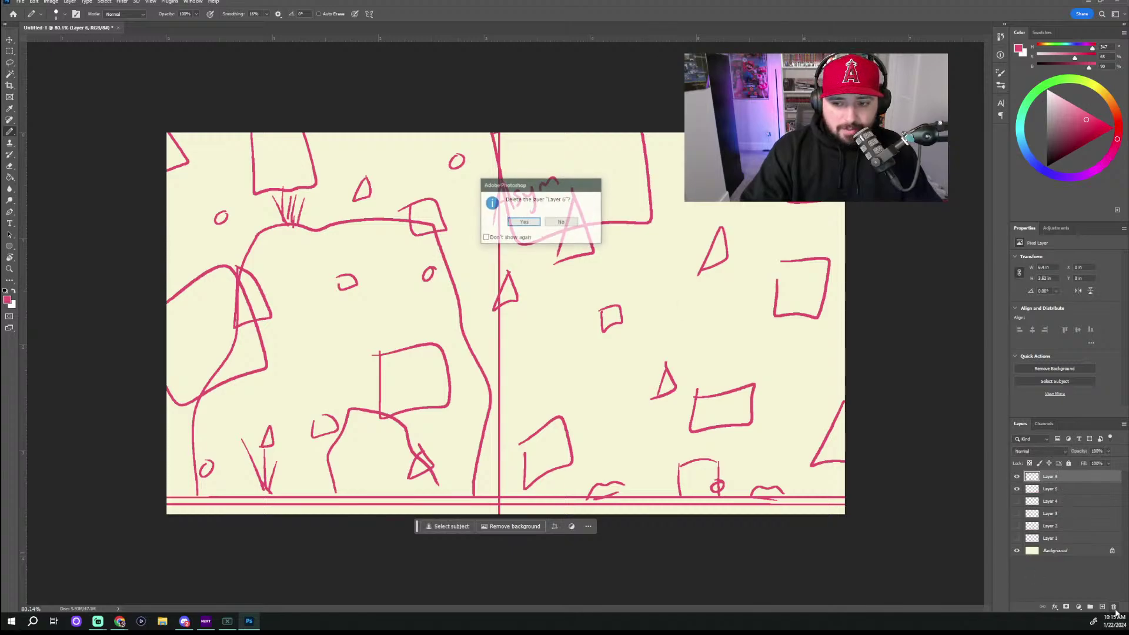
pyautogui.click(529, 223)
pyautogui.click(1113, 607)
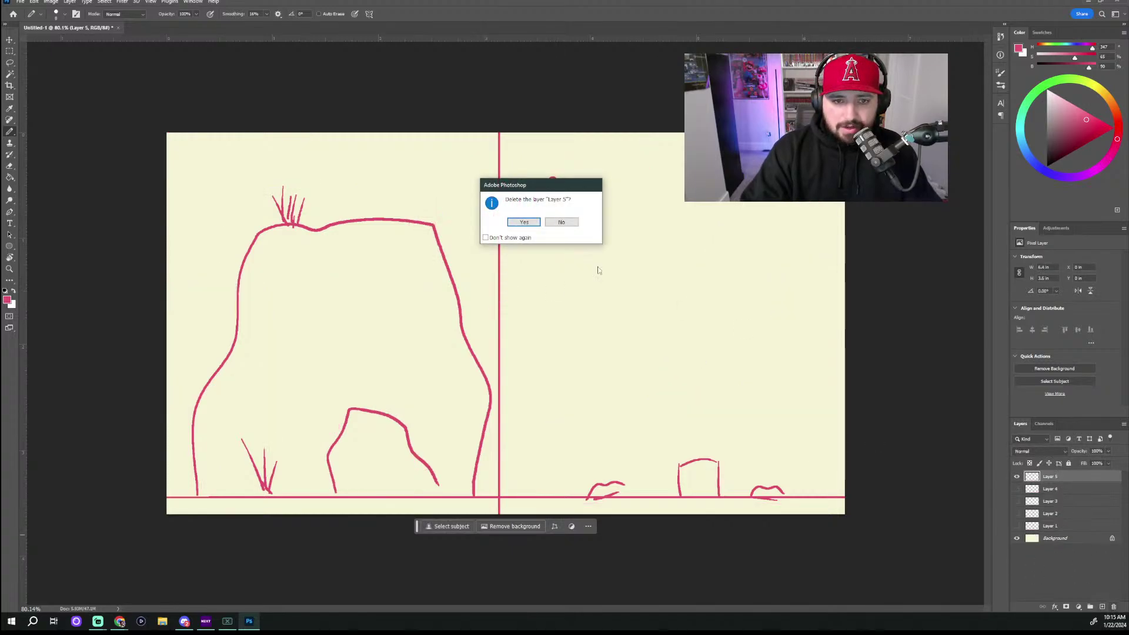
pyautogui.click(526, 225)
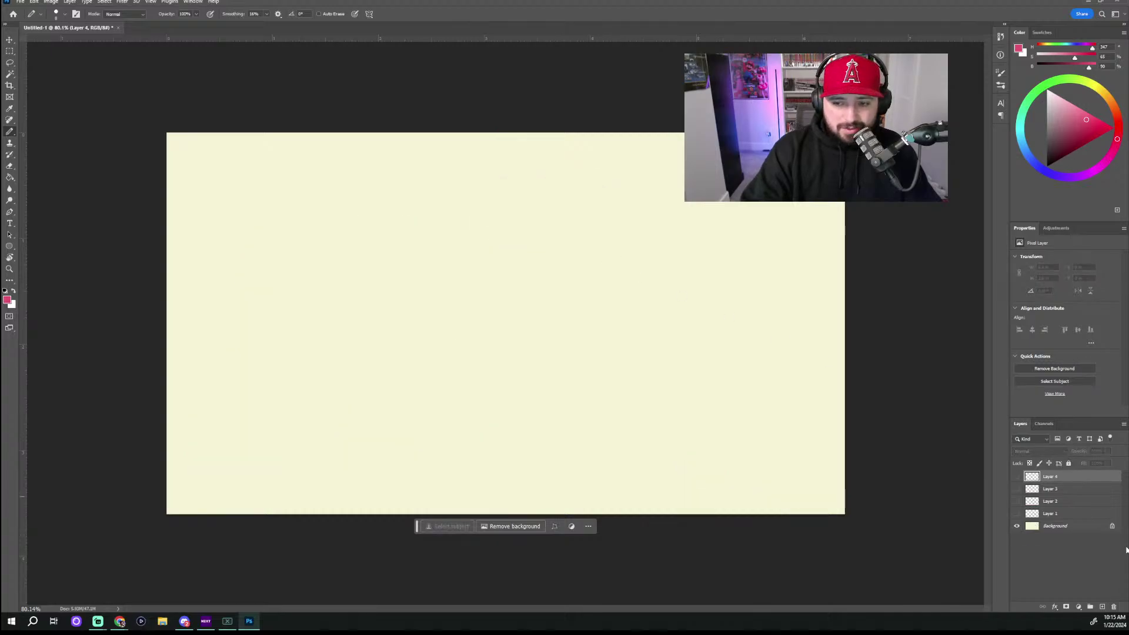
# Step: Delete the remaining hidden layers, Layer 4 through Layer 1, leaving only the Background
pyautogui.click(1113, 607)
pyautogui.click(523, 222)
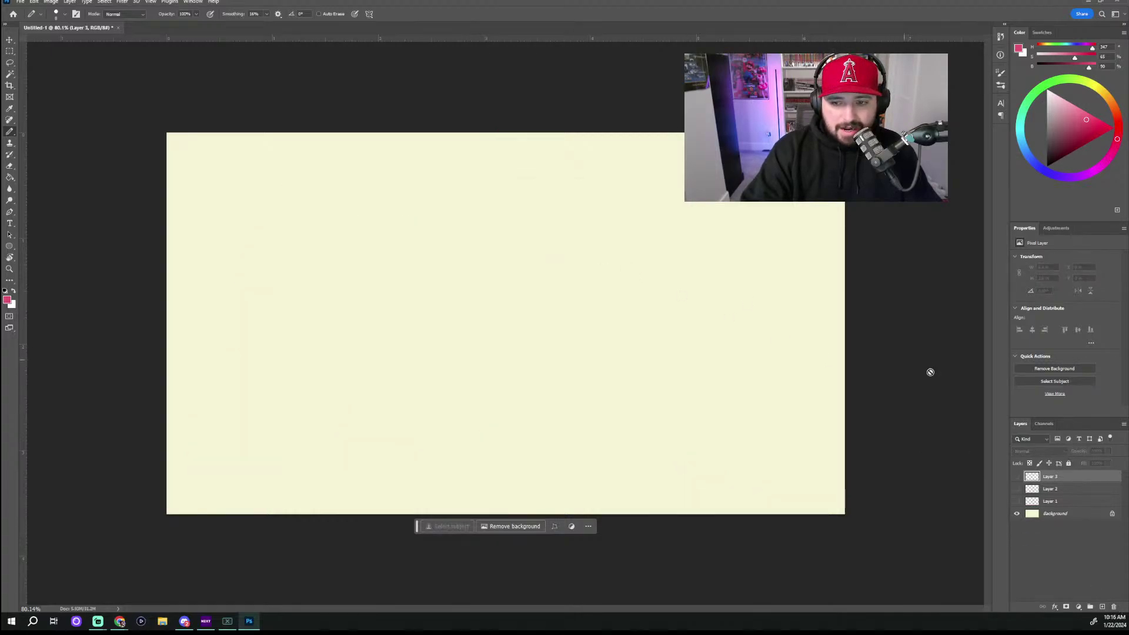
pyautogui.click(1114, 607)
pyautogui.click(523, 222)
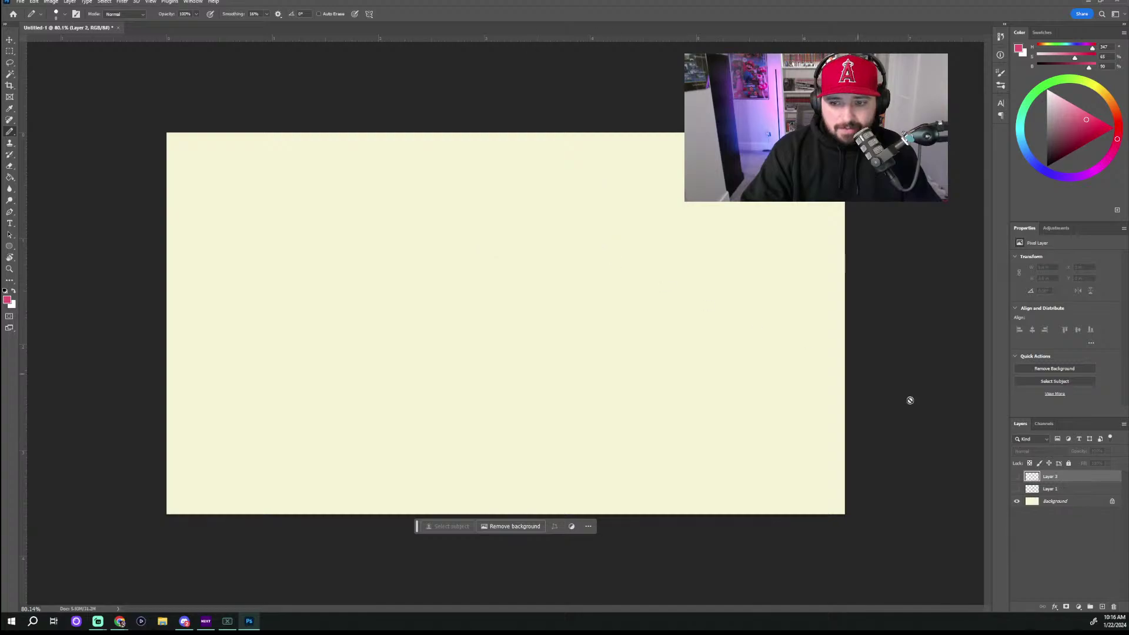
pyautogui.click(1114, 606)
pyautogui.click(523, 222)
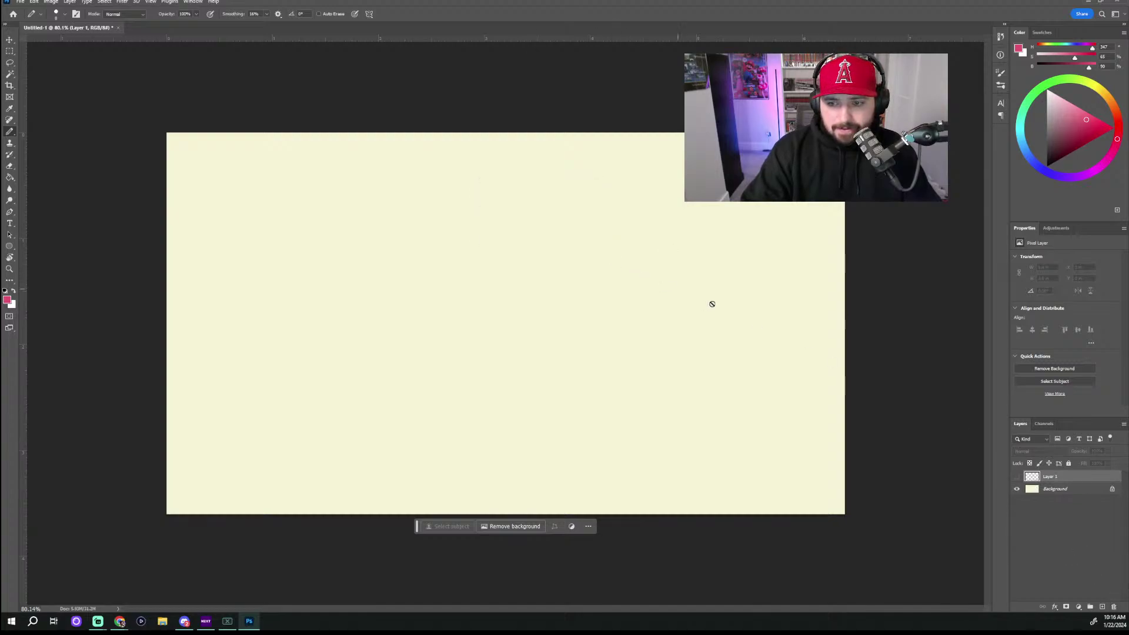
pyautogui.click(1113, 607)
pyautogui.click(523, 222)
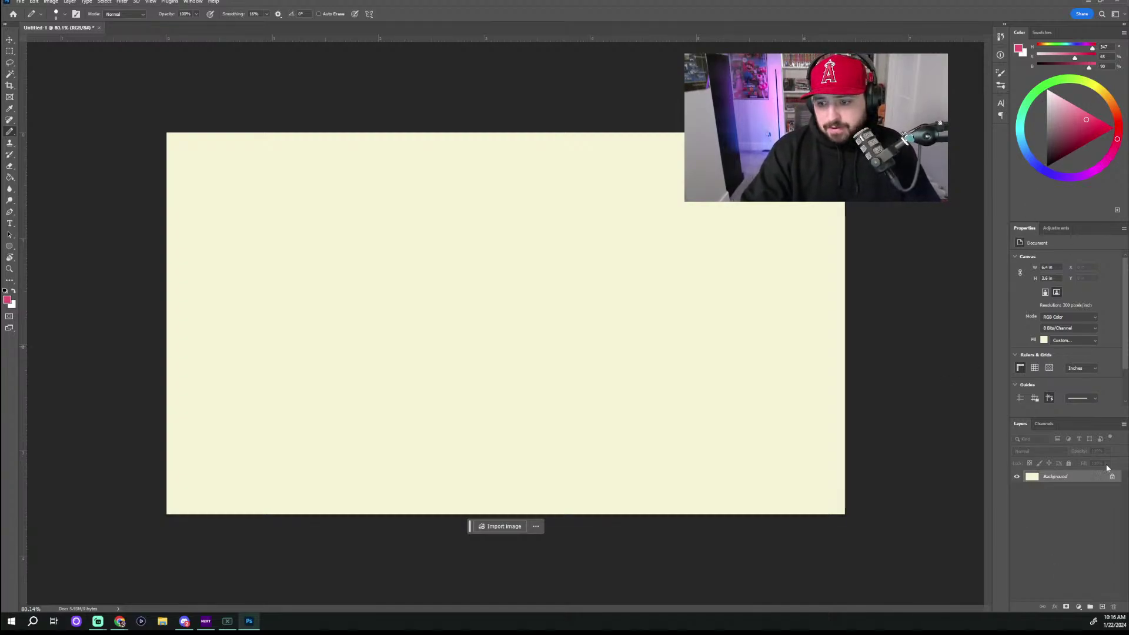
# Step: Add a new empty layer and choose the KYLE Ultimate Inking Thick 'n Thin brush from the Wet Media Brushes
pyautogui.click(1101, 605)
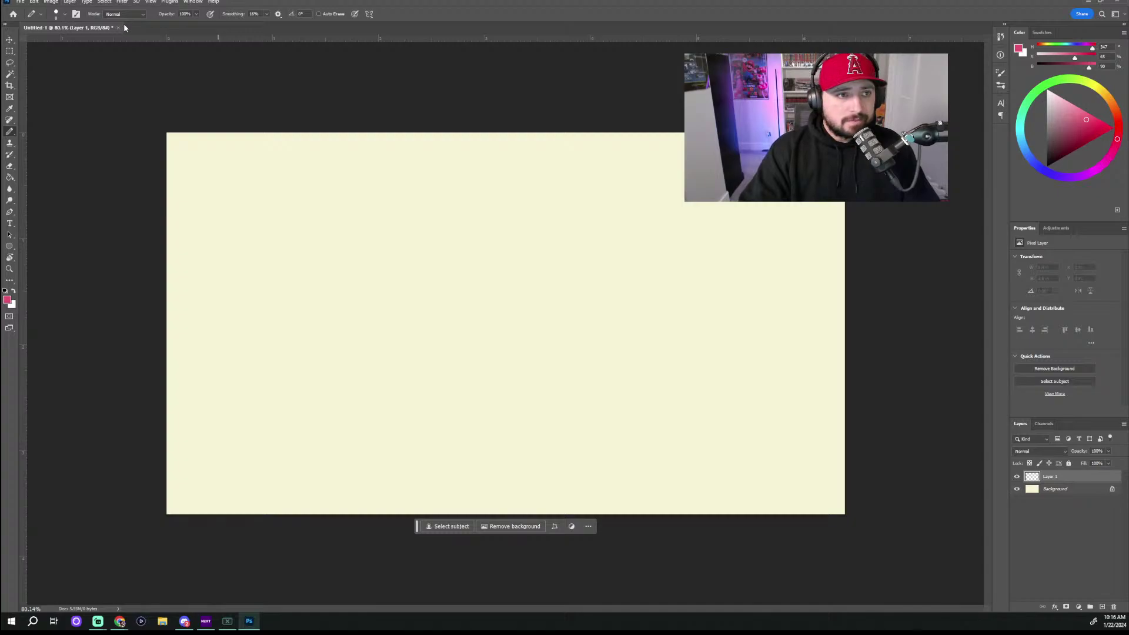
pyautogui.click(60, 14)
pyautogui.scroll(-3, 95, 143)
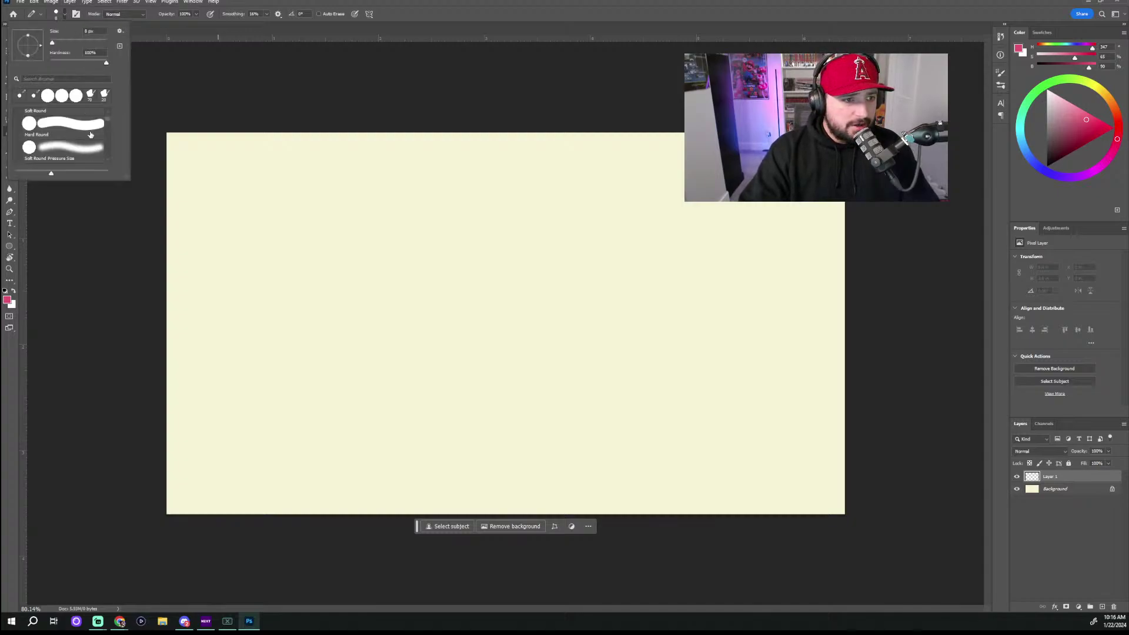
pyautogui.scroll(-3, 95, 143)
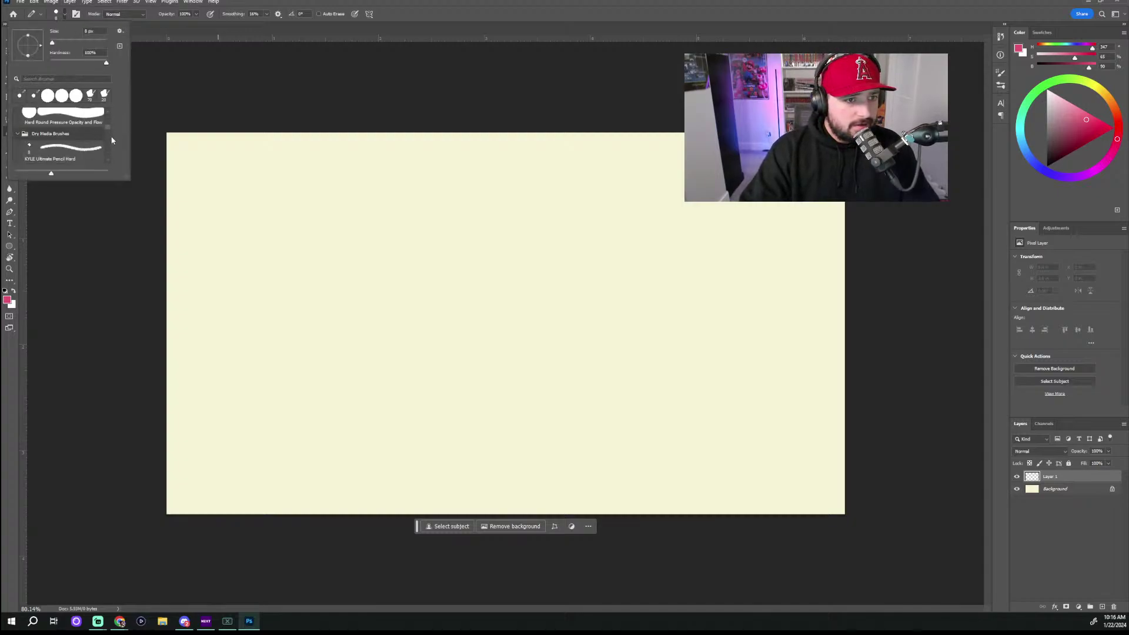
pyautogui.scroll(-2, 108, 140)
pyautogui.scroll(-5, 109, 140)
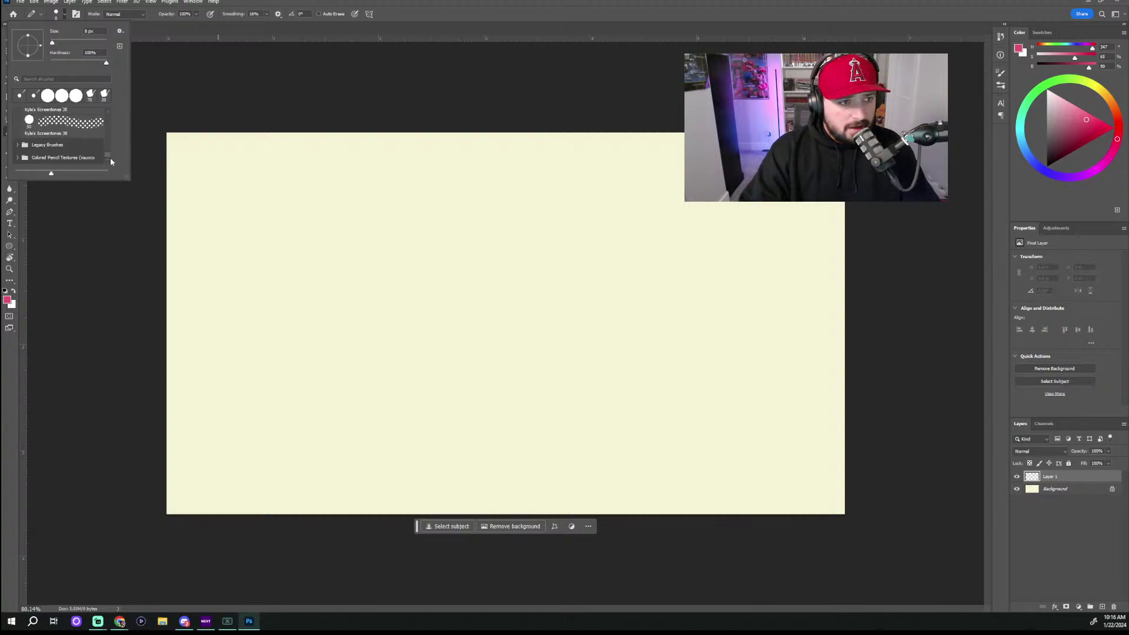
pyautogui.scroll(5, 108, 145)
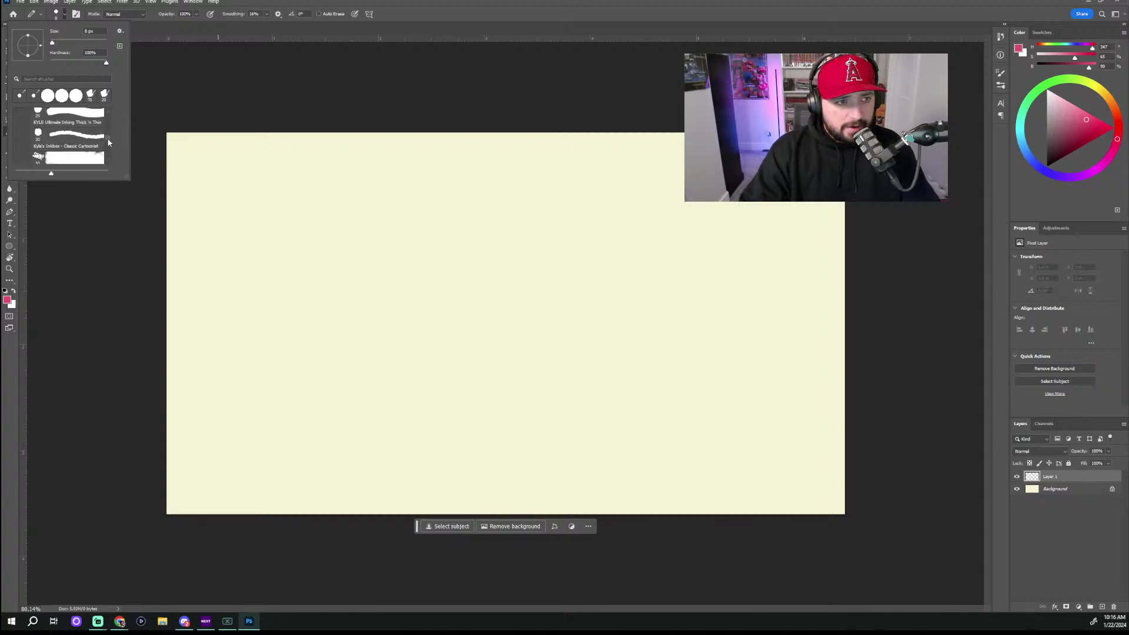
pyautogui.scroll(-1, 107, 136)
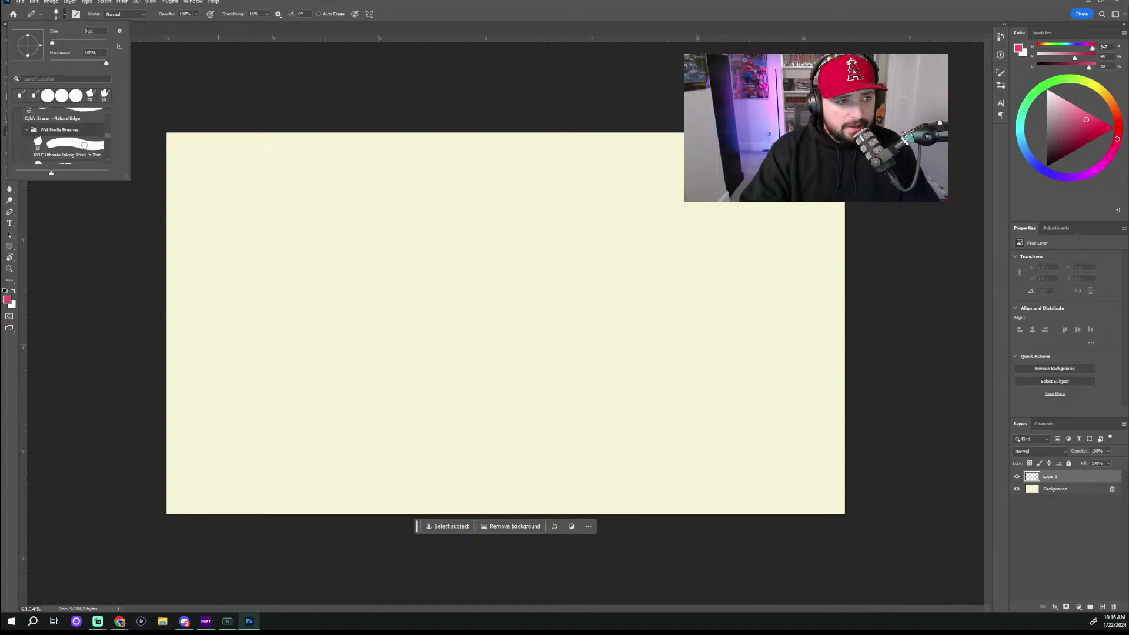
pyautogui.click(88, 146)
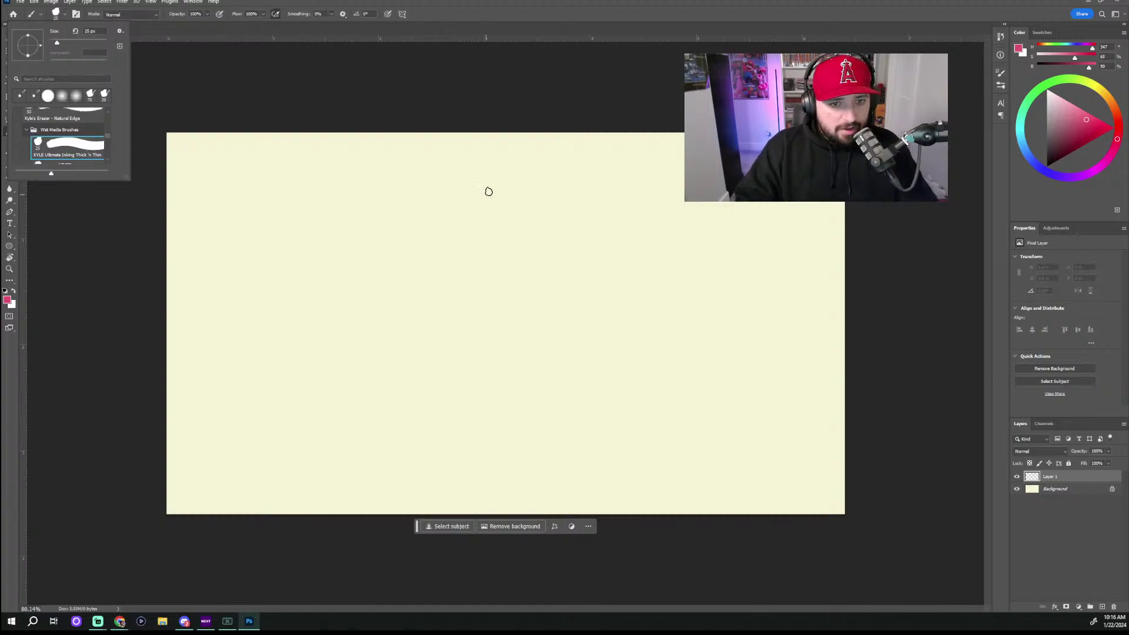
# Step: Try the inking brush with a few freehand strokes across the blank canvas and undo each one
pyautogui.moveTo(495, 176)
pyautogui.mouseDown()
pyautogui.moveTo(421, 289)
pyautogui.moveTo(513, 265)
pyautogui.moveTo(618, 371)
pyautogui.mouseUp()
pyautogui.hotkey('ctrl', 'z')
pyautogui.hotkey('ctrl', 'z')
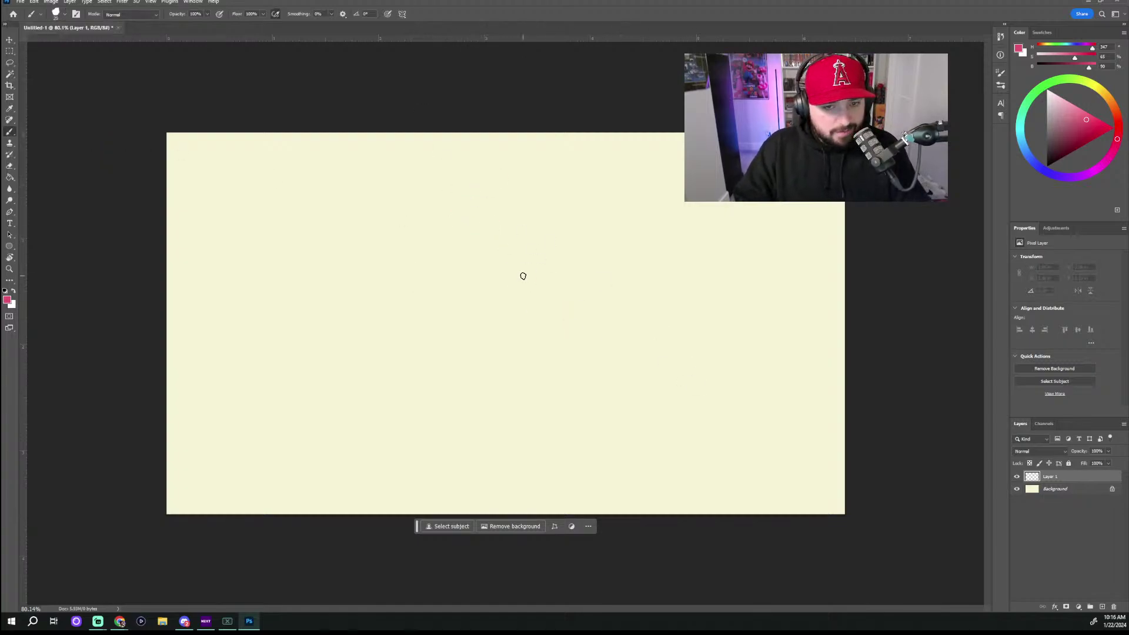
pyautogui.moveTo(523, 191)
pyautogui.mouseDown()
pyautogui.moveTo(520, 238)
pyautogui.moveTo(623, 329)
pyautogui.mouseUp()
pyautogui.hotkey('ctrl', 'z')
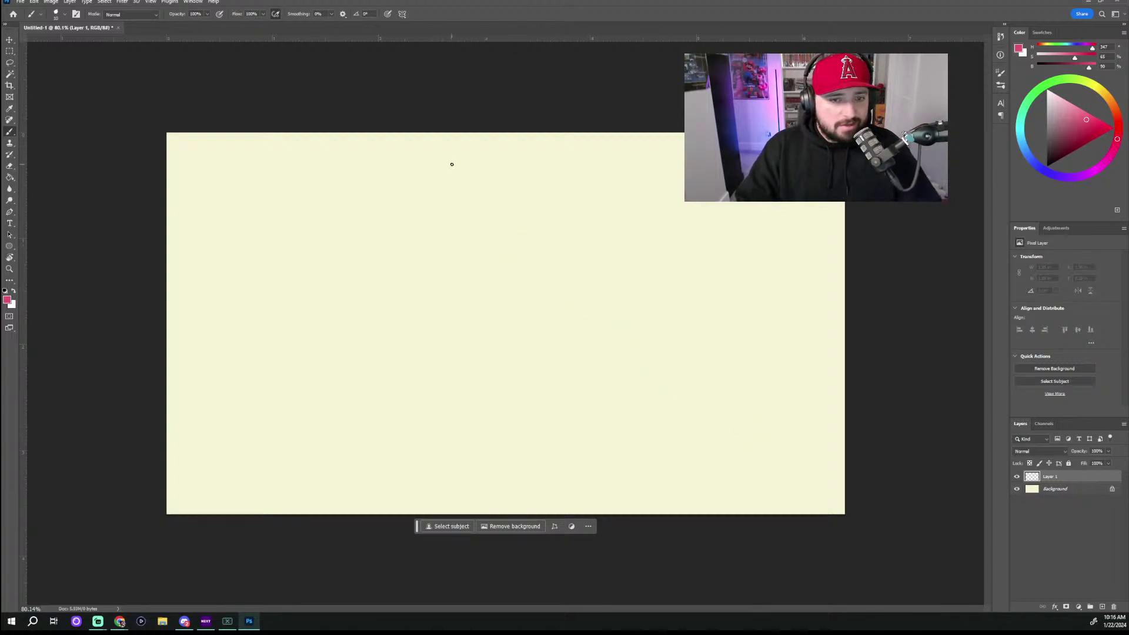
pyautogui.moveTo(450, 177)
pyautogui.mouseDown()
pyautogui.moveTo(403, 214)
pyautogui.moveTo(491, 351)
pyautogui.mouseUp()
pyautogui.hotkey('ctrl', 'z')
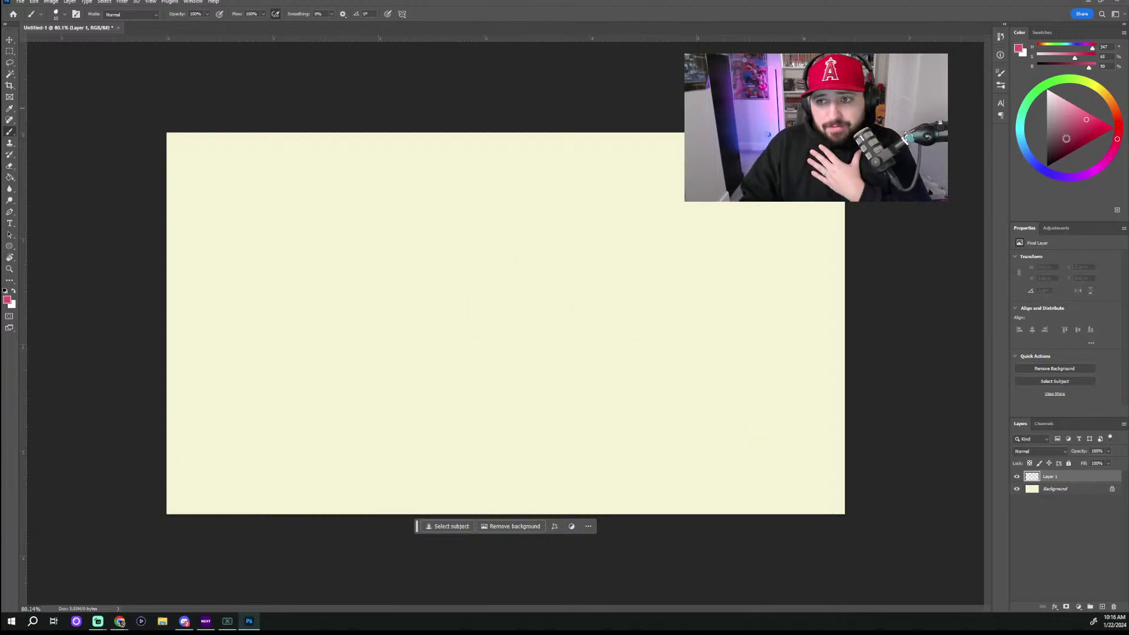
# Step: Change the foreground colour to a medium blue, test it with one stroke and undo that stroke
pyautogui.click(1028, 155)
pyautogui.moveTo(1067, 146); pyautogui.dragTo(1083, 133)
pyautogui.moveTo(494, 207); pyautogui.dragTo(588, 359)
pyautogui.hotkey('ctrl', 'z')
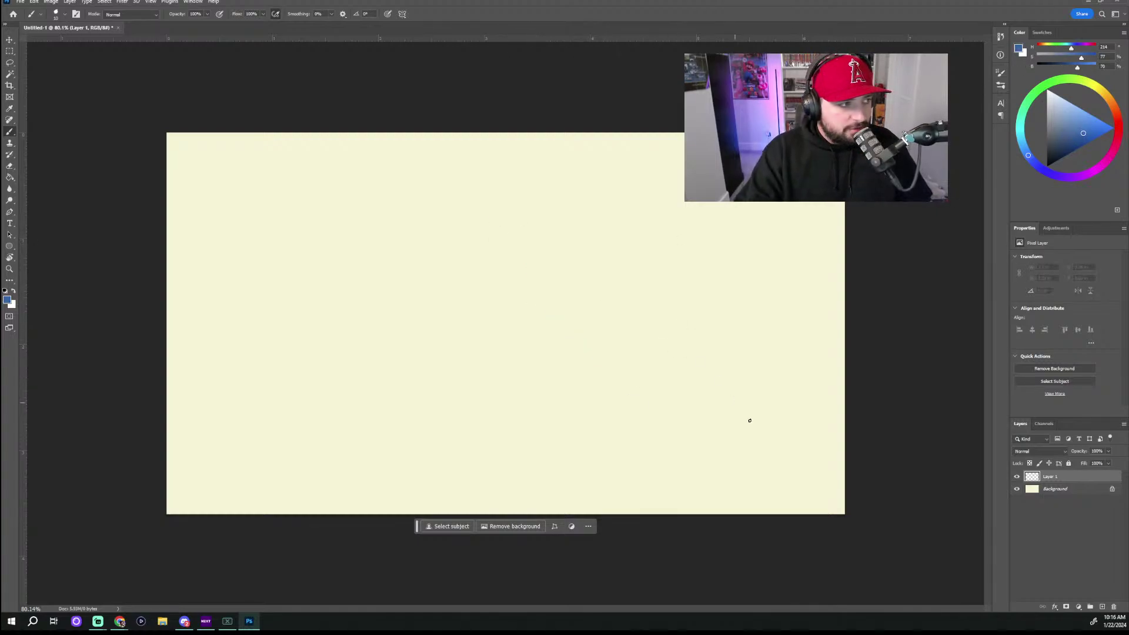
# Step: Rename the empty layer above the Background to Sketch
pyautogui.doubleClick(1050, 476)
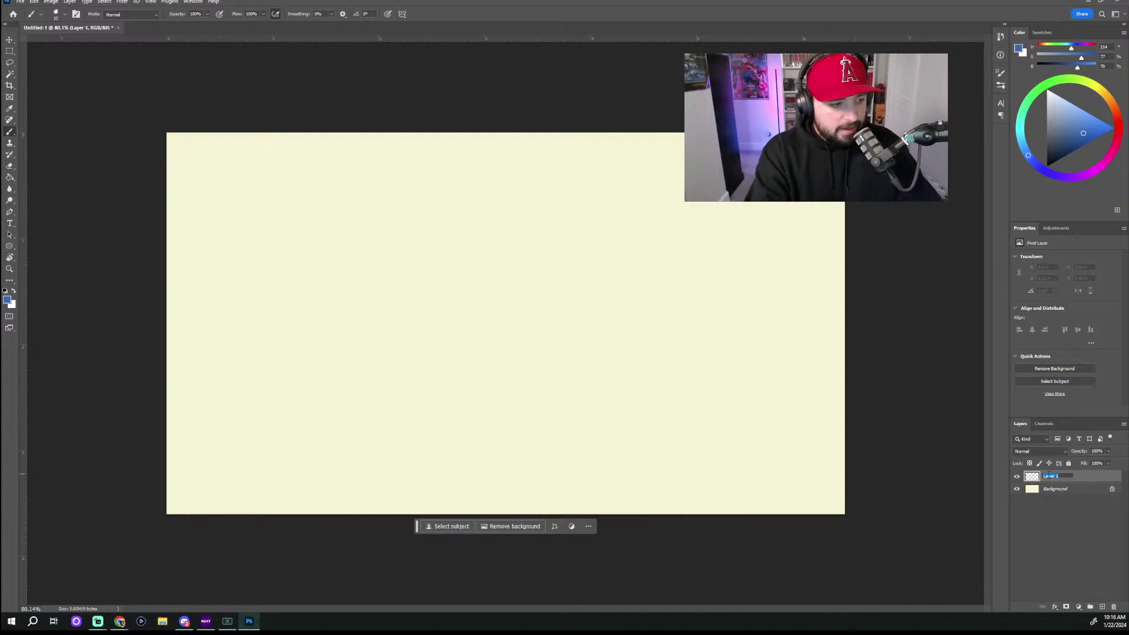
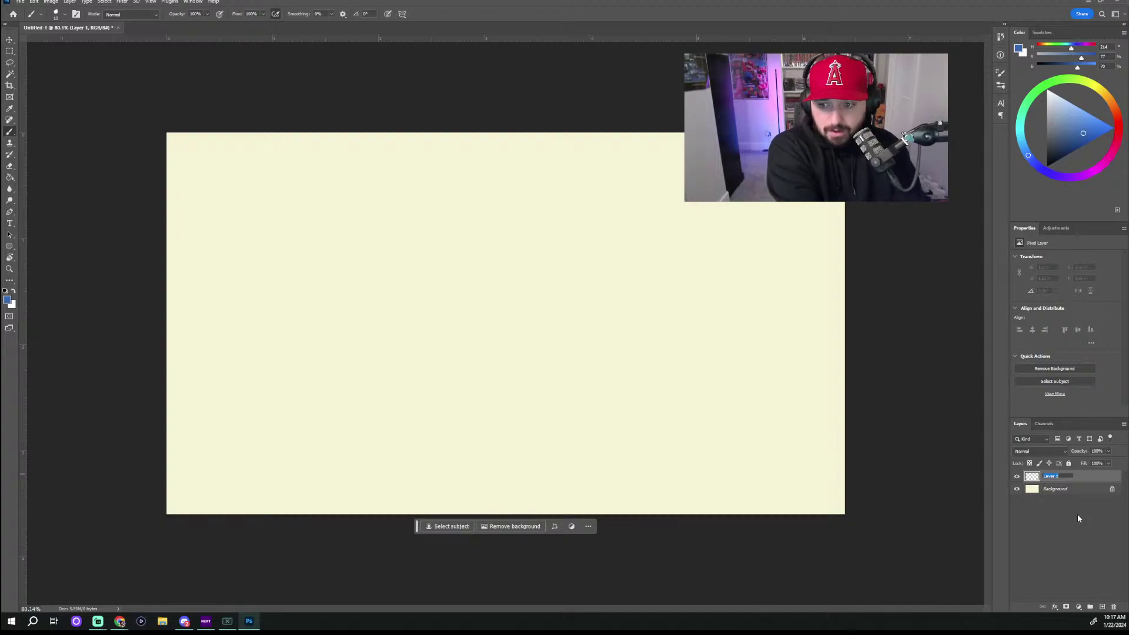
pyautogui.write('Sketch')
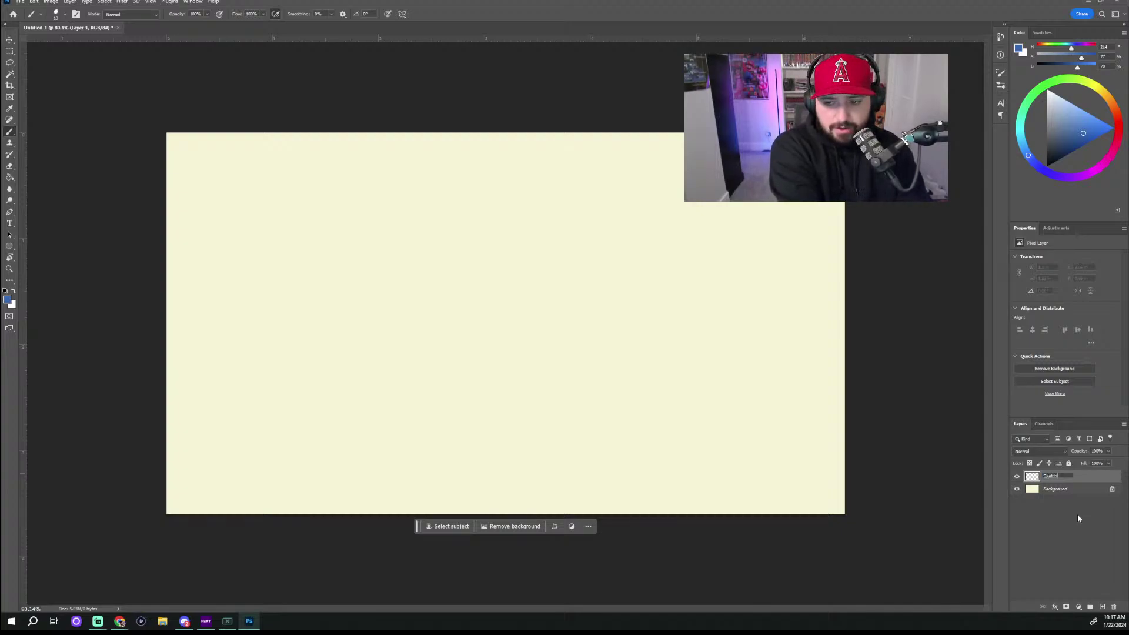
pyautogui.press('Return')
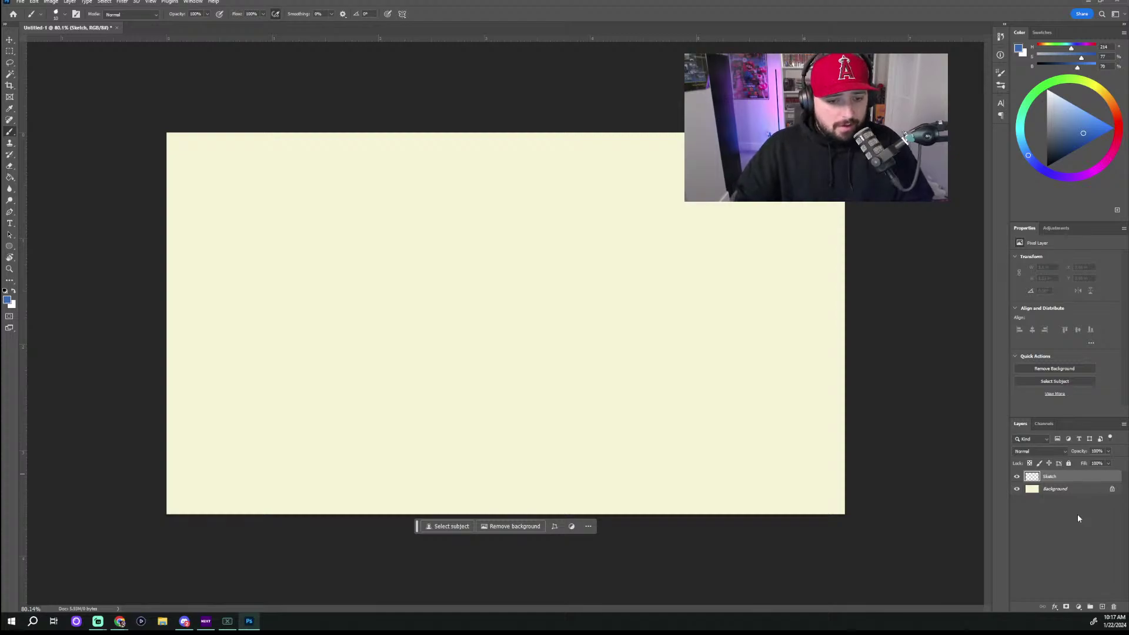
# Step: Try several blue arch-shaped strokes about 1 inch wide on the Sketch layer and undo them all
pyautogui.scroll(2, 637, 341)
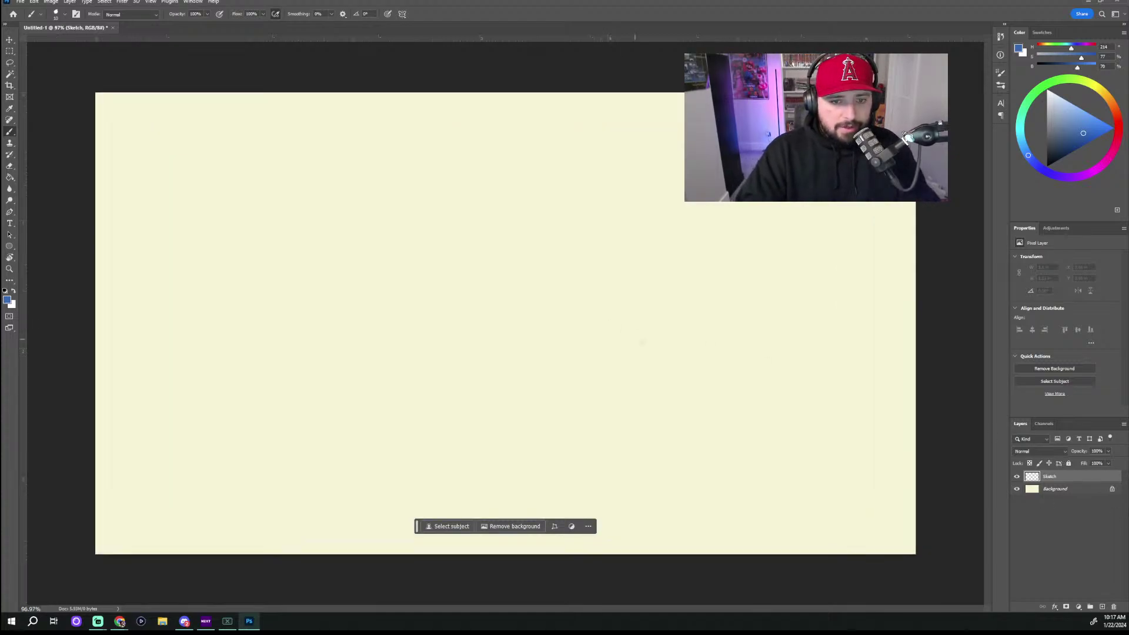
pyautogui.scroll(-1, 638, 341)
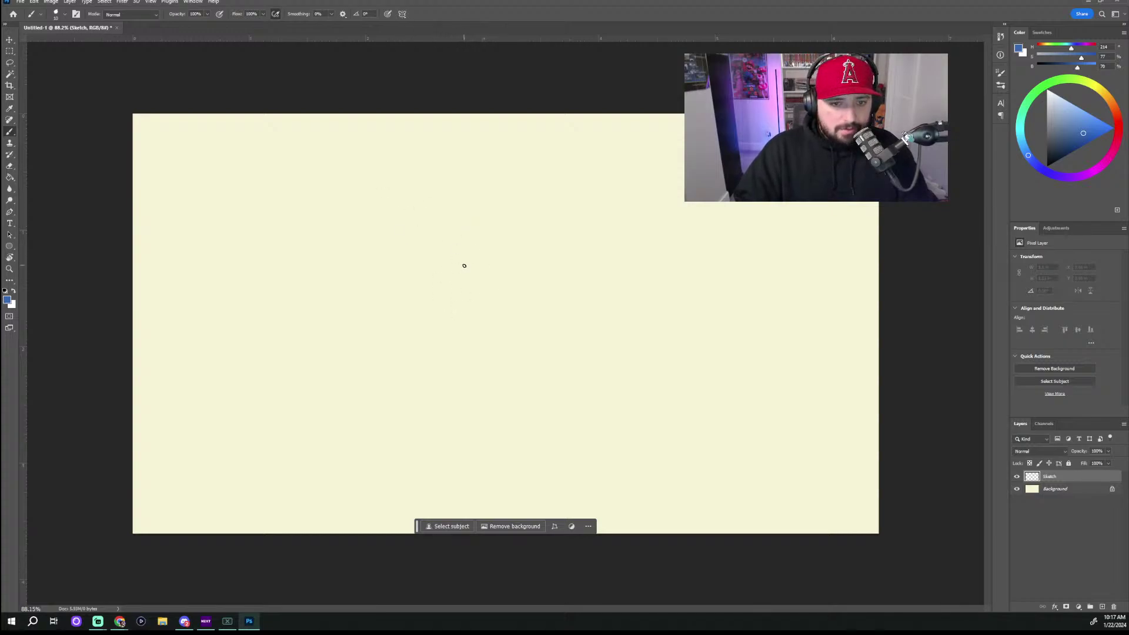
pyautogui.moveTo(456, 286)
pyautogui.mouseDown()
pyautogui.moveTo(569, 215)
pyautogui.moveTo(573, 279)
pyautogui.mouseUp()
pyautogui.hotkey('ctrl', 'z')
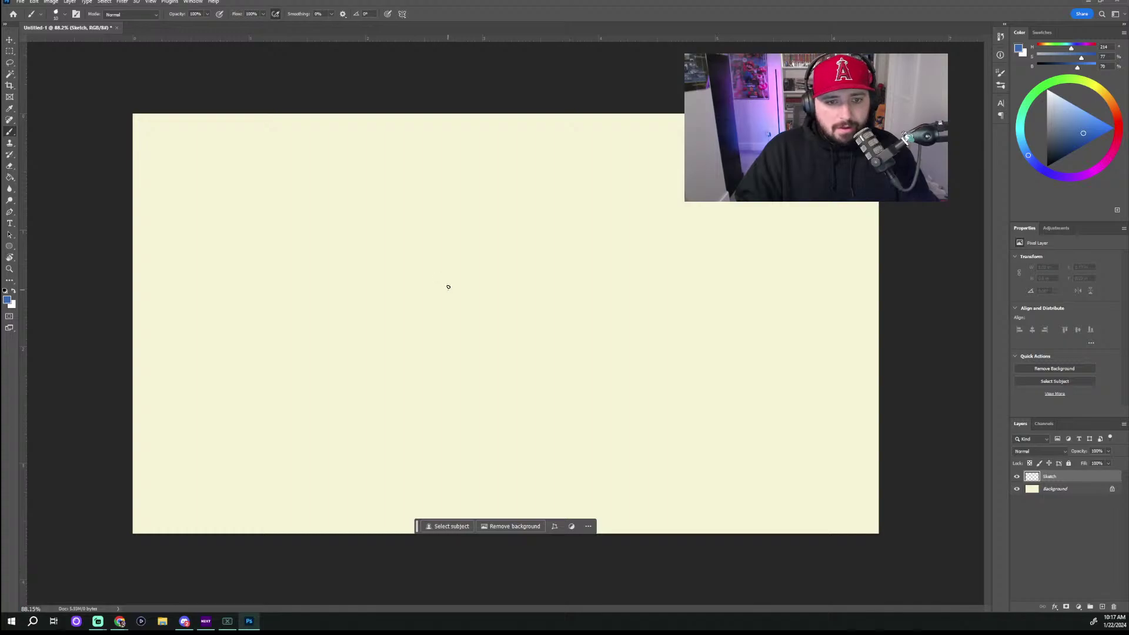
pyautogui.moveTo(448, 289); pyautogui.dragTo(563, 293)
pyautogui.moveTo(449, 293); pyautogui.dragTo(585, 292)
pyautogui.hotkey('ctrl', 'z')
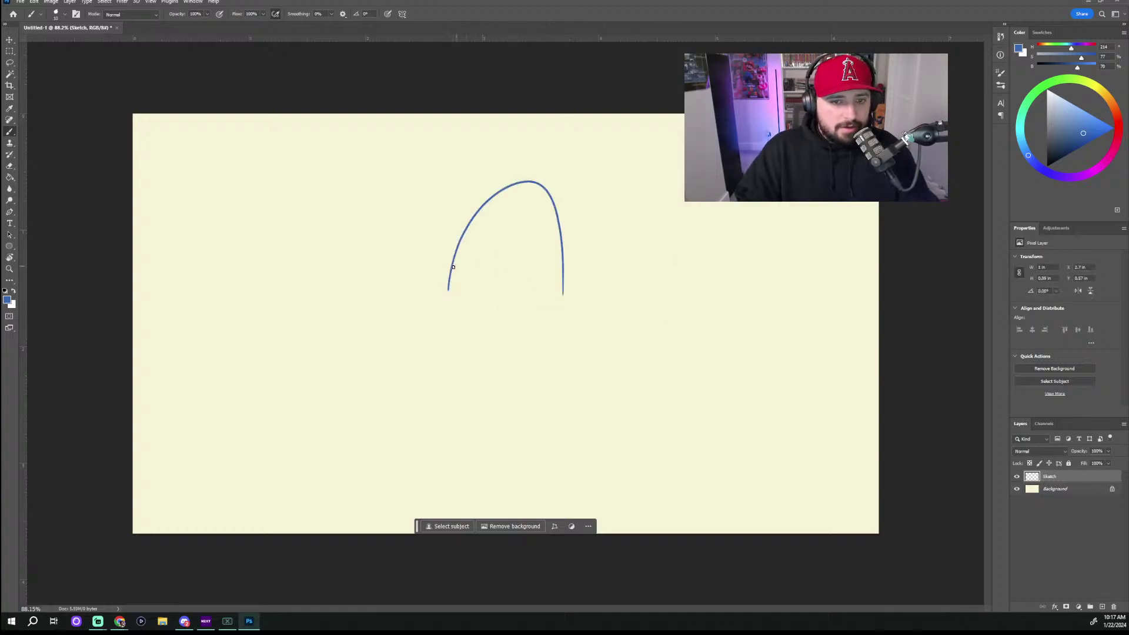
pyautogui.moveTo(453, 290); pyautogui.dragTo(562, 291)
pyautogui.hotkey('ctrl', 'z')
pyautogui.hotkey('ctrl', 'z')
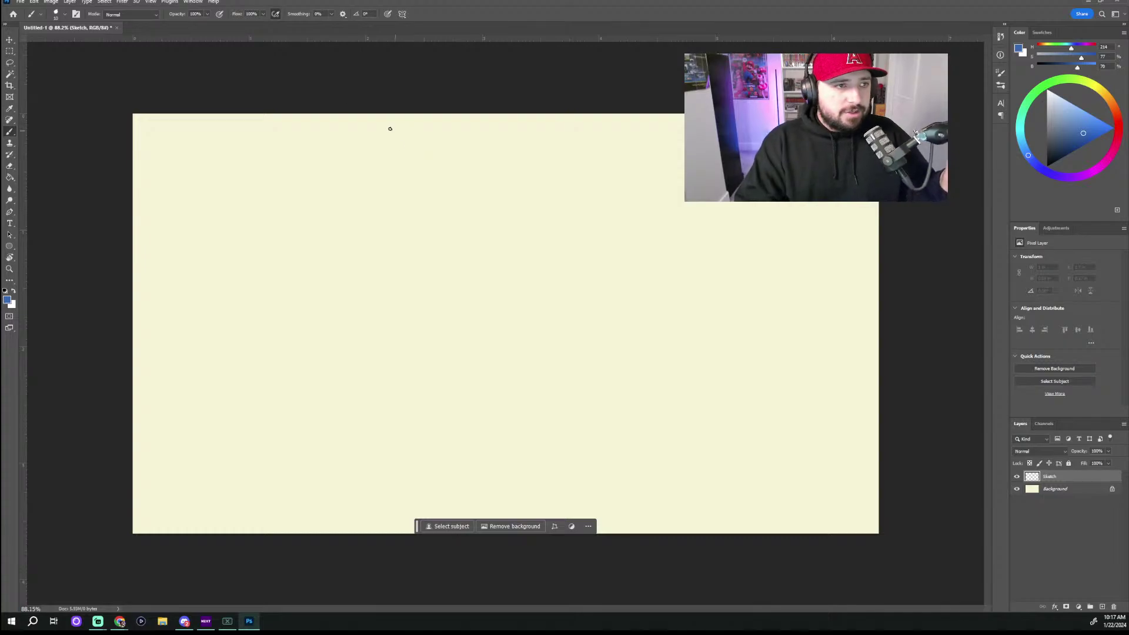
# Step: Close the Untitled-1 document without saving its changes
pyautogui.click(20, 2)
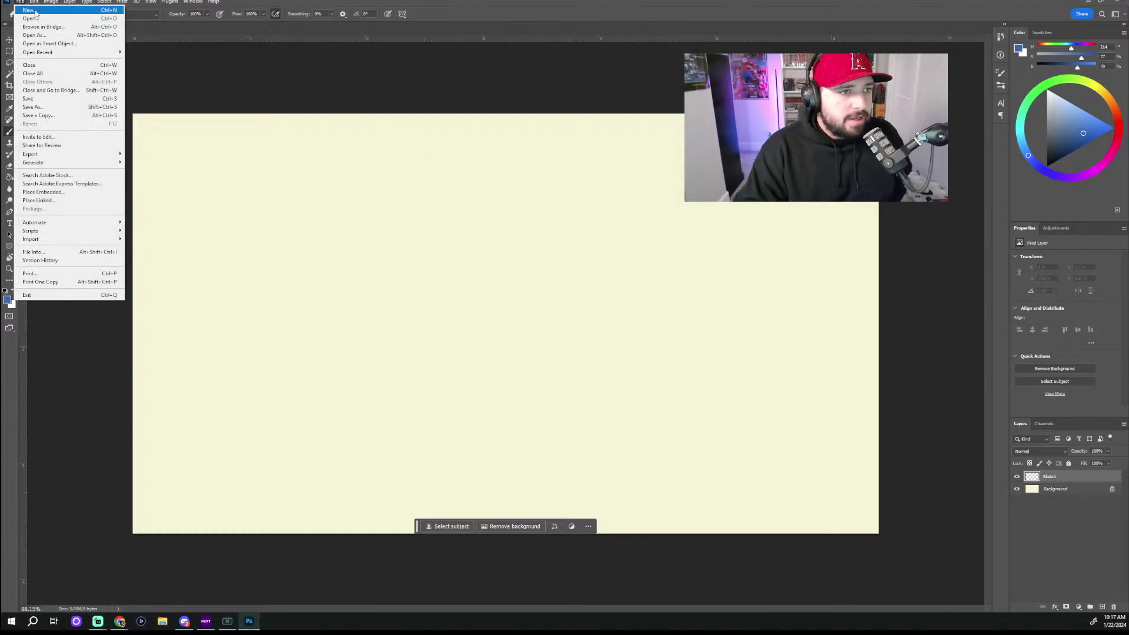
pyautogui.click(151, 58)
pyautogui.click(20, 2)
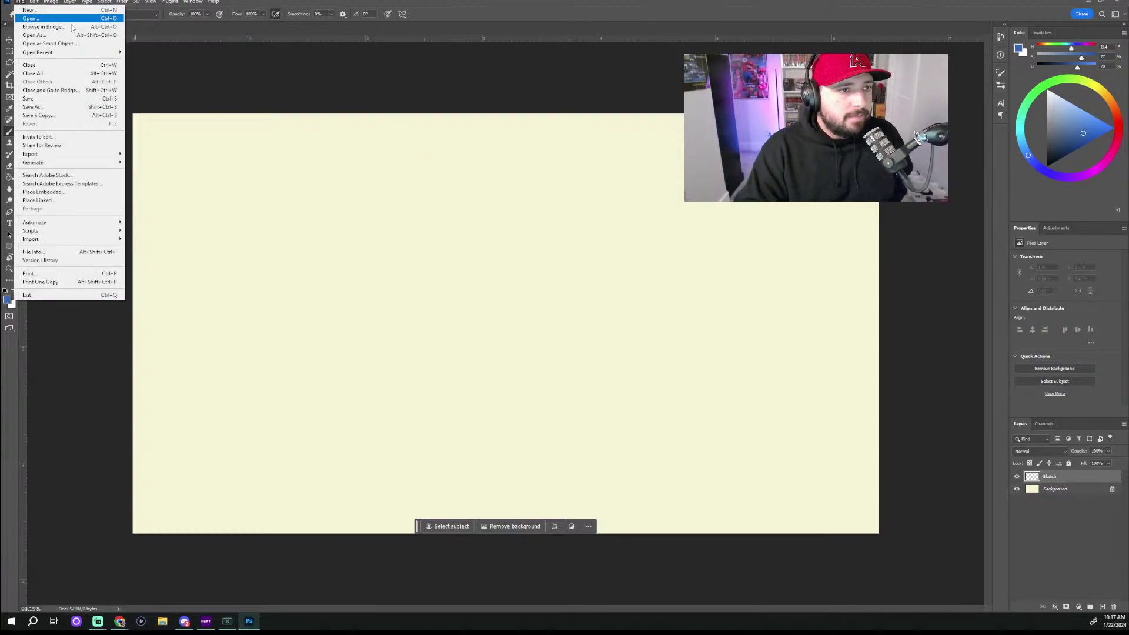
pyautogui.click(127, 47)
pyautogui.click(111, 27)
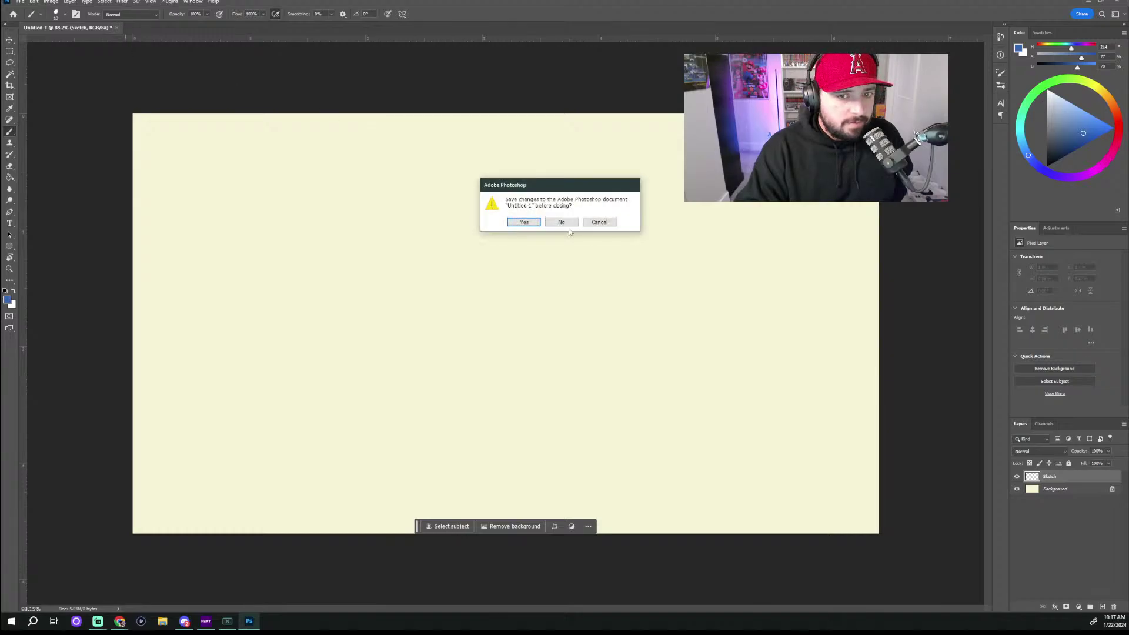
pyautogui.click(540, 222)
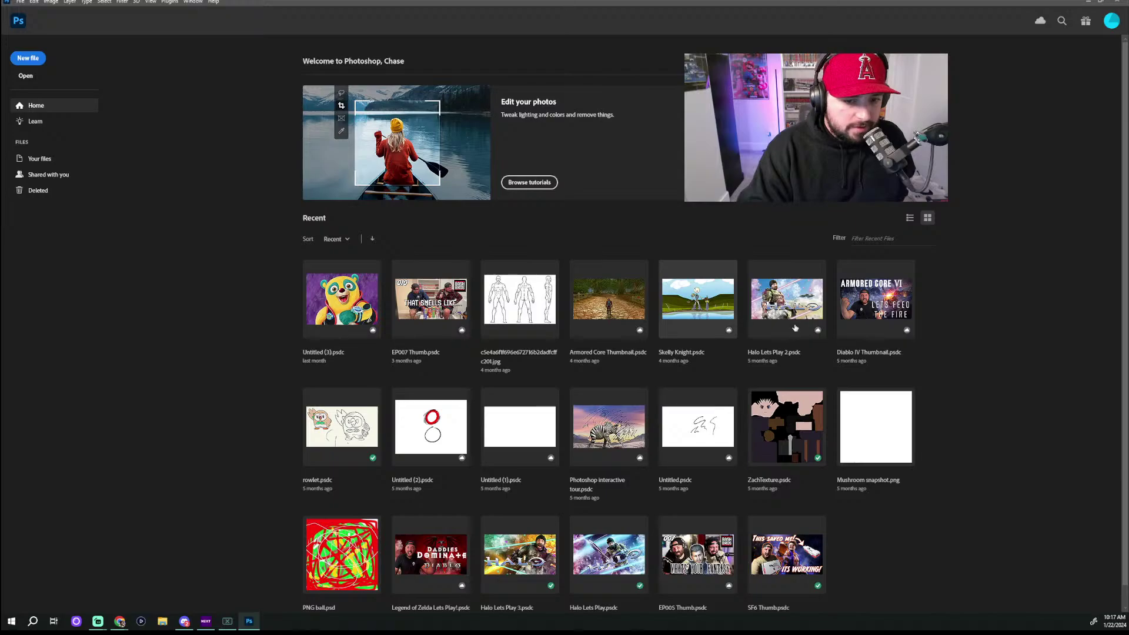
# Step: Open Skelly Knight.psdc from the recent files to view the finished illustration, and close it again
pyautogui.click(696, 323)
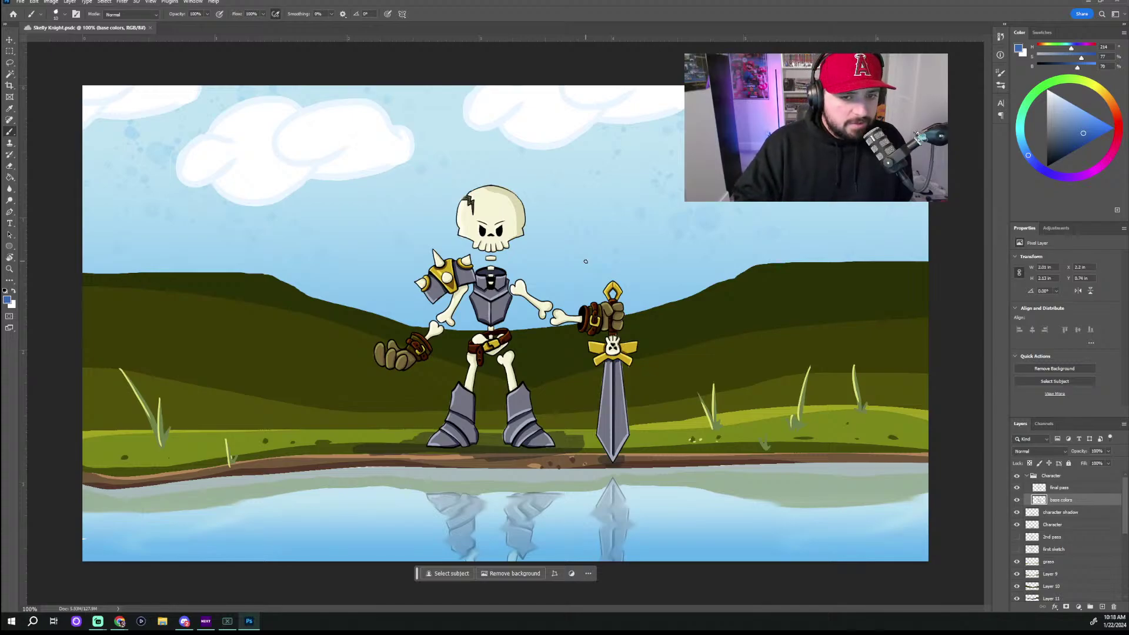
pyautogui.click(19, 2)
pyautogui.hotkey('ctrl', 'q')
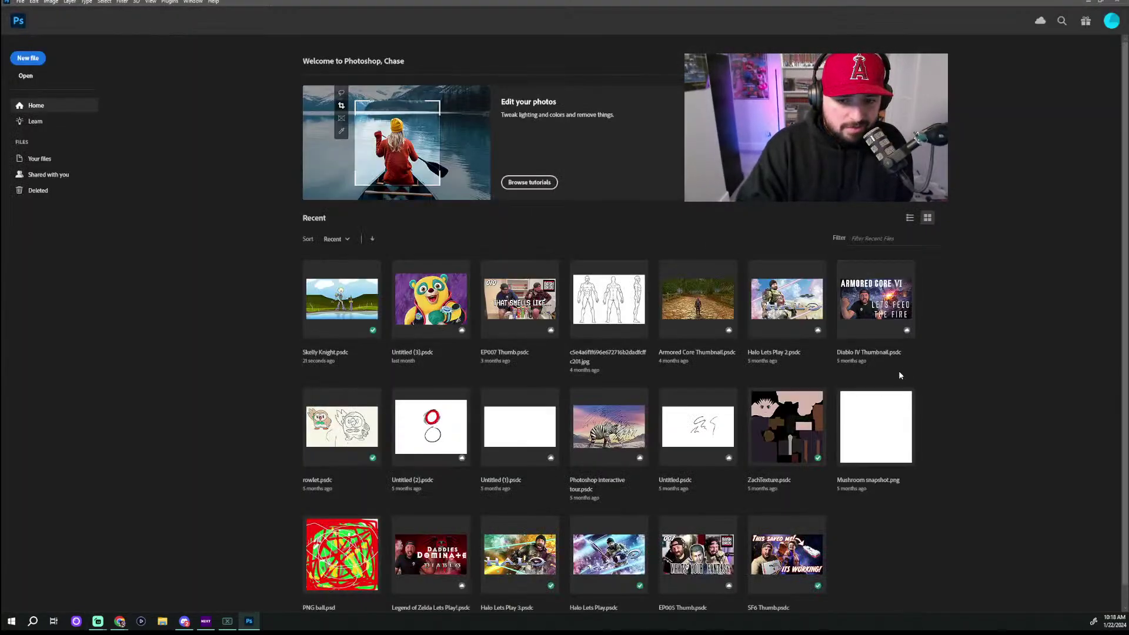
pyautogui.scroll(-1, 917, 375)
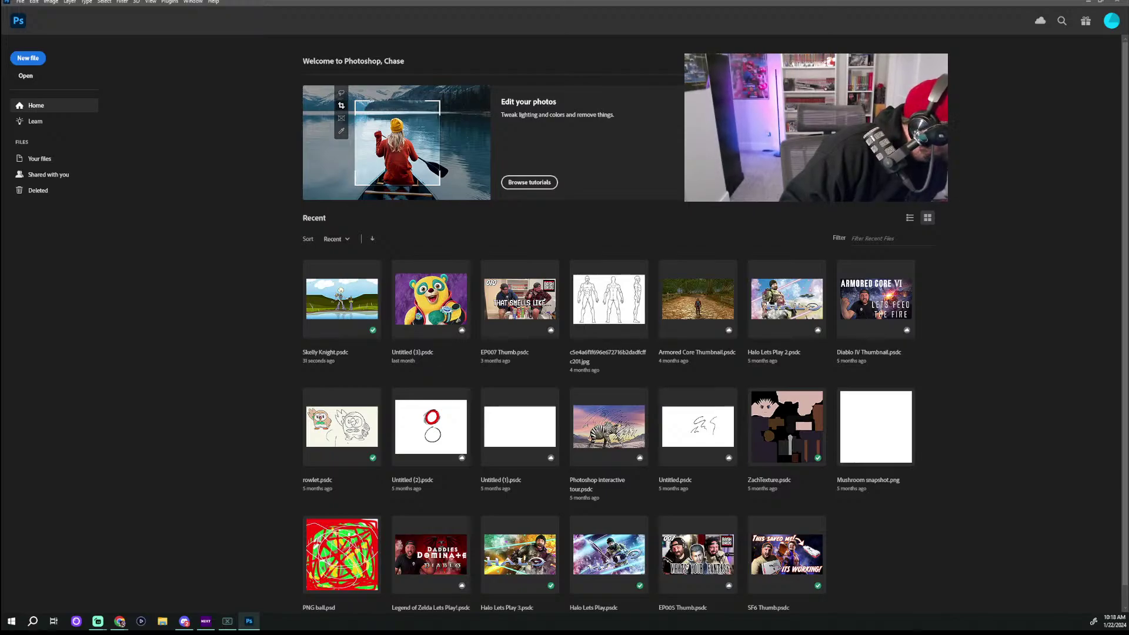
# Step: Try a wavy blue stroke and a short test stroke on the blank cream canvas and undo both
pyautogui.press('Escape')
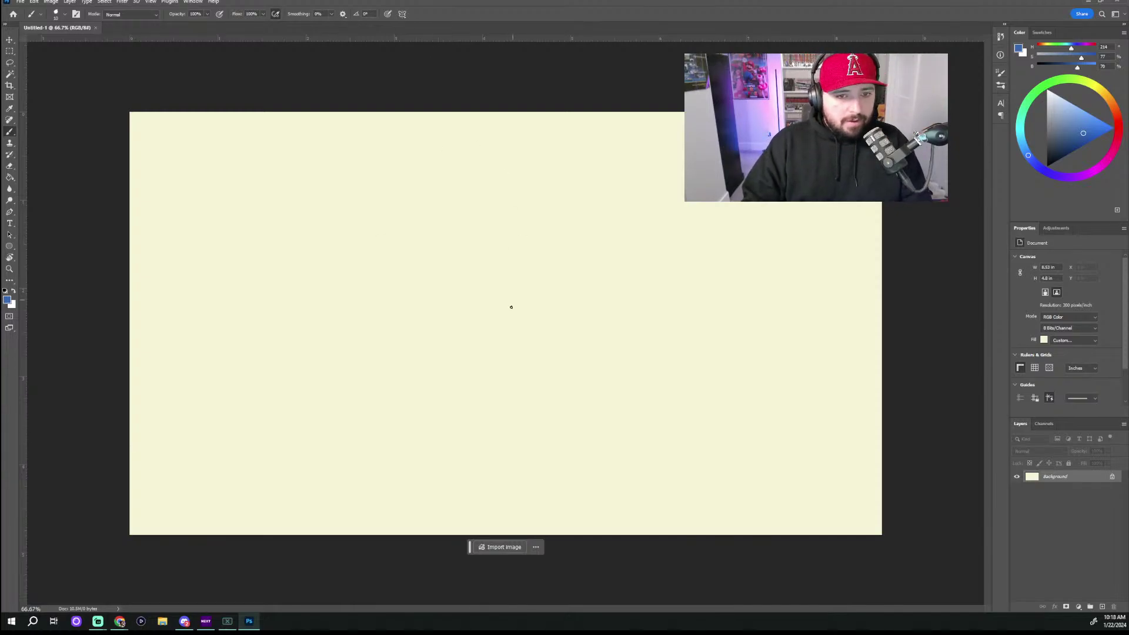
pyautogui.moveTo(470, 240)
pyautogui.mouseDown()
pyautogui.moveTo(558, 278)
pyautogui.moveTo(637, 403)
pyautogui.mouseUp()
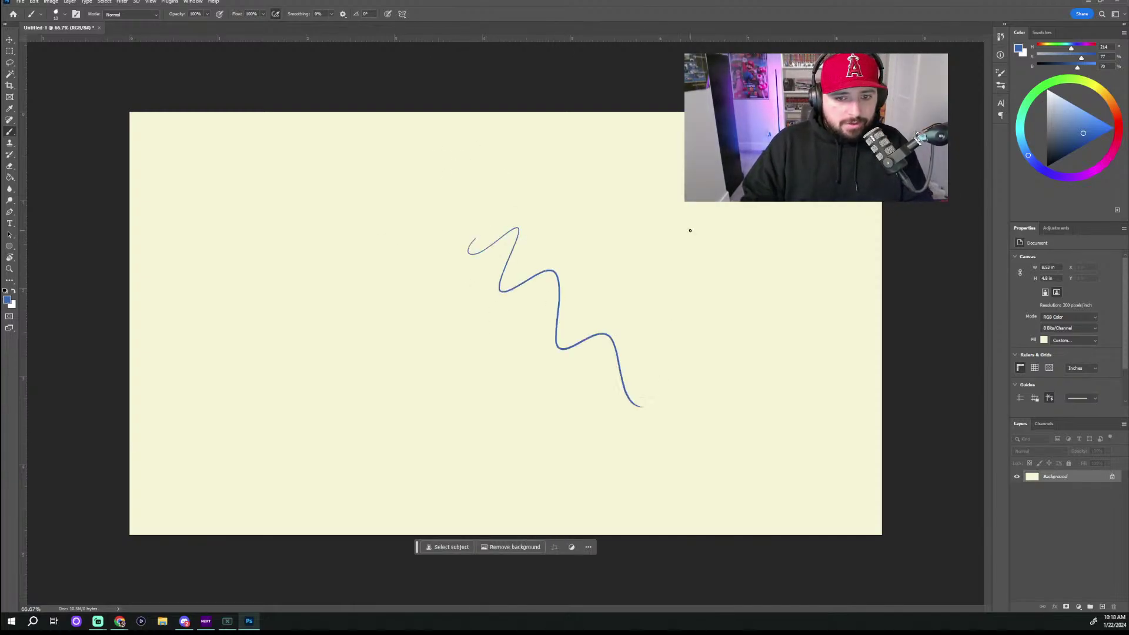
pyautogui.hotkey('ctrl', 'z')
pyautogui.scroll(2, 593, 265)
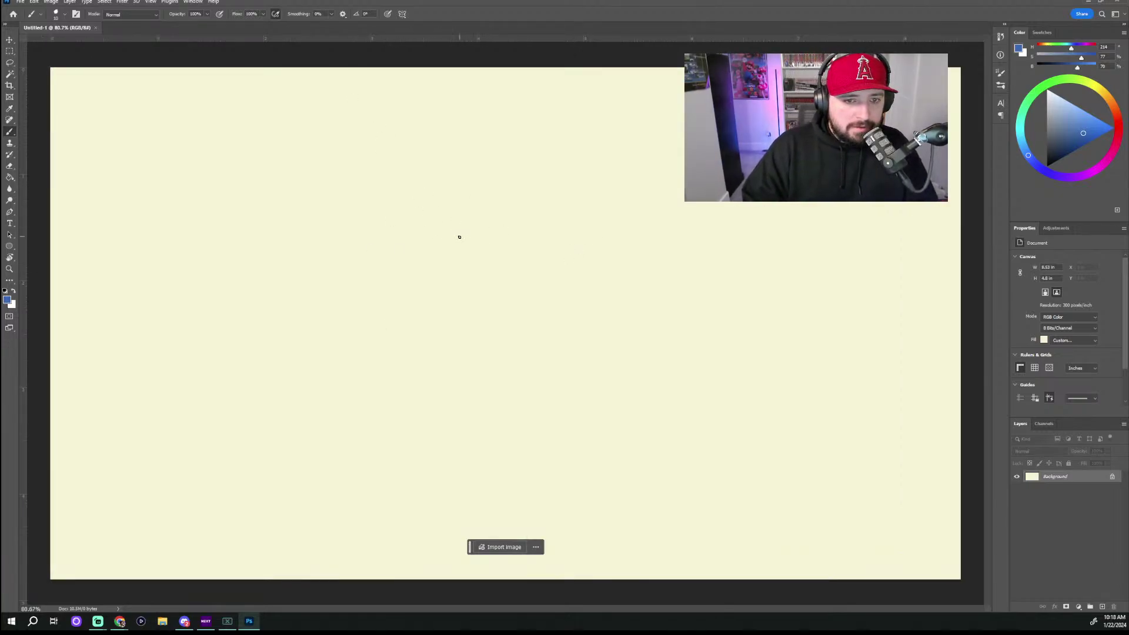
pyautogui.moveTo(453, 243)
pyautogui.mouseDown()
pyautogui.moveTo(534, 216)
pyautogui.moveTo(531, 247)
pyautogui.mouseUp()
pyautogui.hotkey('ctrl', 'z')
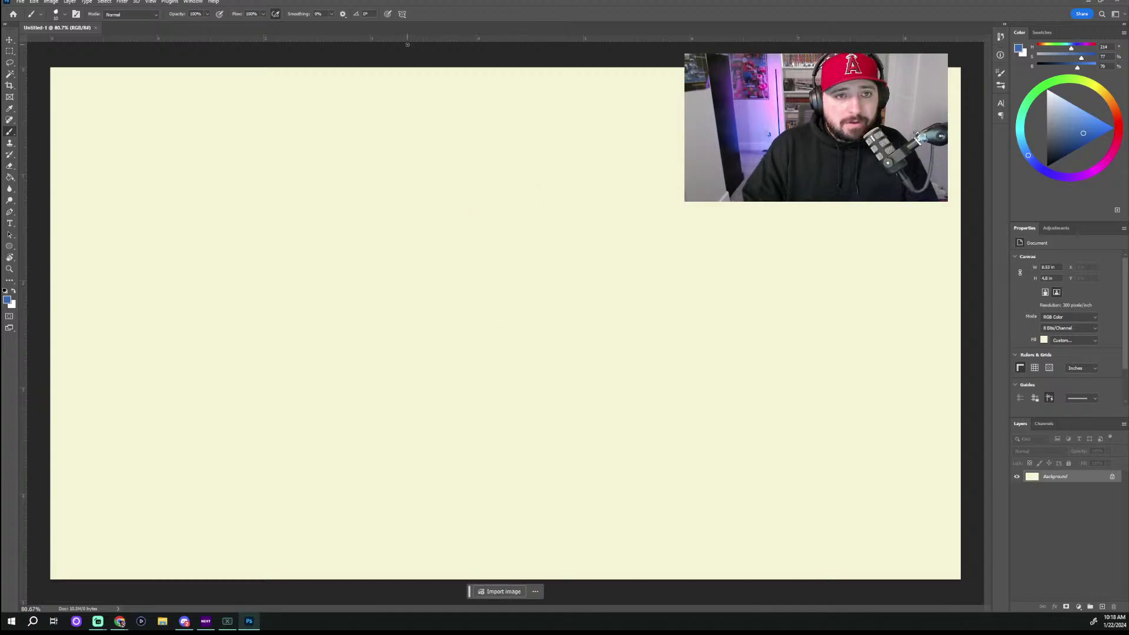
# Step: Turn on vertical paint symmetry for the brush, with its axis down the centre of the canvas
pyautogui.click(402, 13)
pyautogui.click(420, 47)
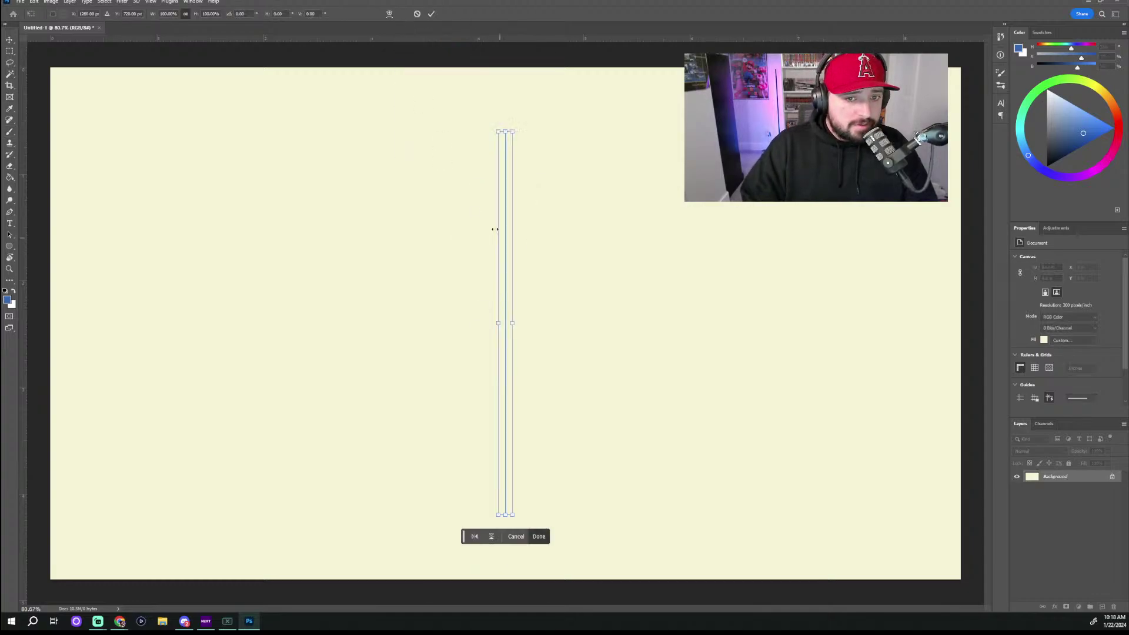
pyautogui.press('Return')
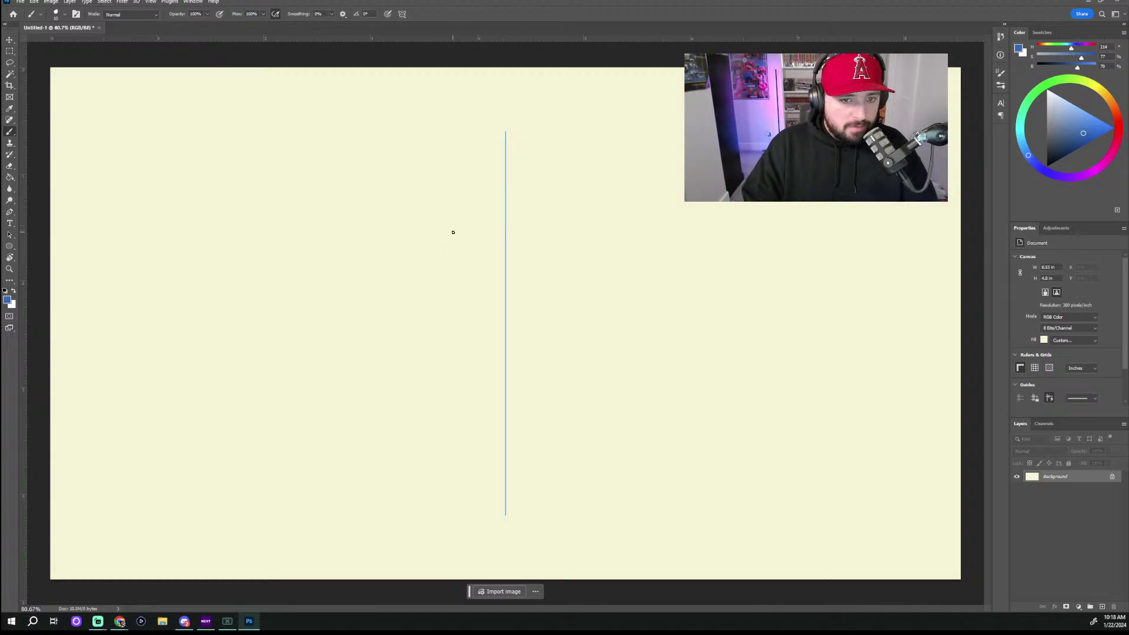
# Step: Try several mirrored head-top arches about 1 inch wide across the symmetry axis, undoing each unsuitable one
pyautogui.moveTo(447, 247); pyautogui.dragTo(536, 178)
pyautogui.hotkey('ctrl', 'z')
pyautogui.moveTo(444, 247)
pyautogui.mouseDown()
pyautogui.moveTo(450, 204)
pyautogui.moveTo(537, 179)
pyautogui.mouseUp()
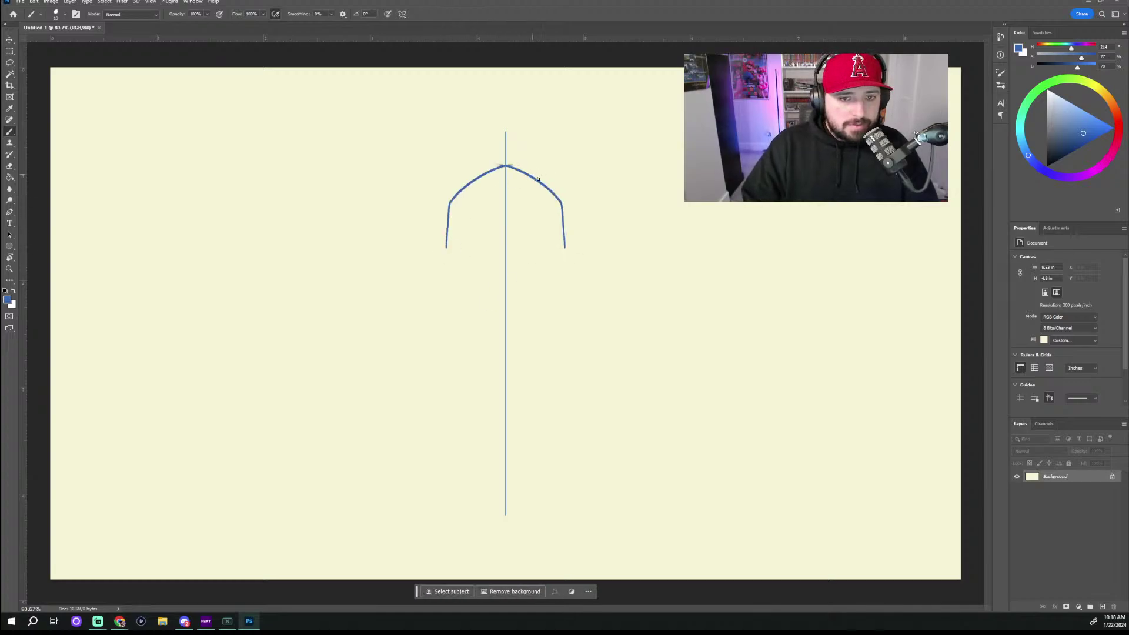
pyautogui.hotkey('ctrl', 'z')
pyautogui.moveTo(461, 237); pyautogui.dragTo(546, 171)
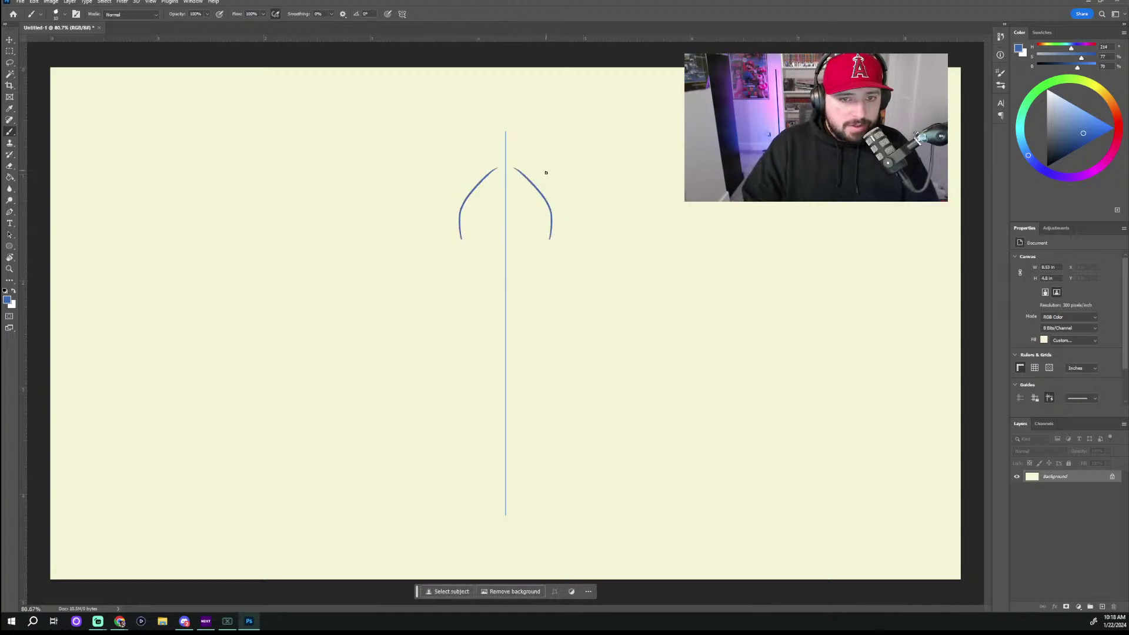
pyautogui.hotkey('ctrl', 'z')
pyautogui.moveTo(452, 245)
pyautogui.mouseDown()
pyautogui.moveTo(451, 229)
pyautogui.moveTo(537, 179)
pyautogui.mouseUp()
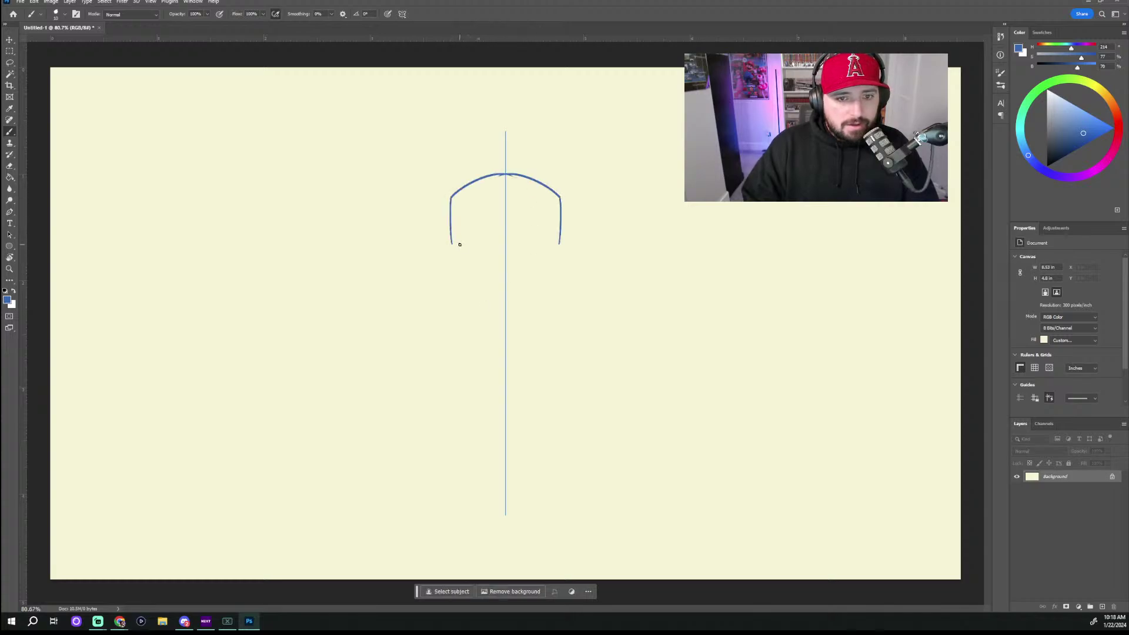
# Step: Try several curved lower strokes to close the head under the arch, and undo them together with the arch
pyautogui.moveTo(452, 243); pyautogui.dragTo(532, 272)
pyautogui.hotkey('ctrl', 'z')
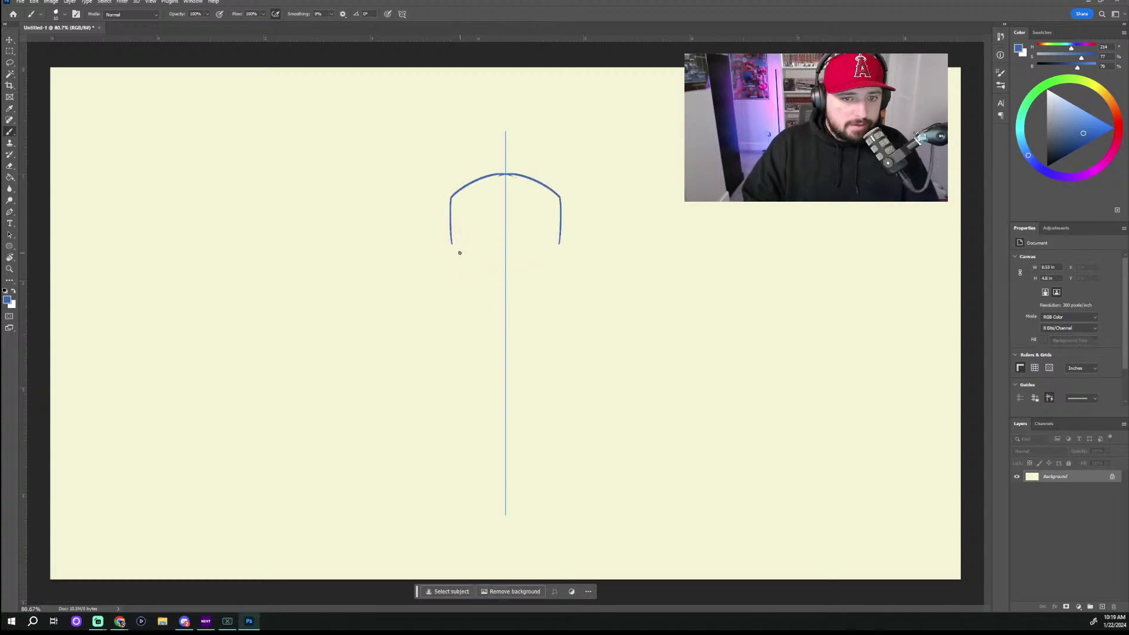
pyautogui.moveTo(452, 259); pyautogui.dragTo(504, 271)
pyautogui.hotkey('ctrl', 'z')
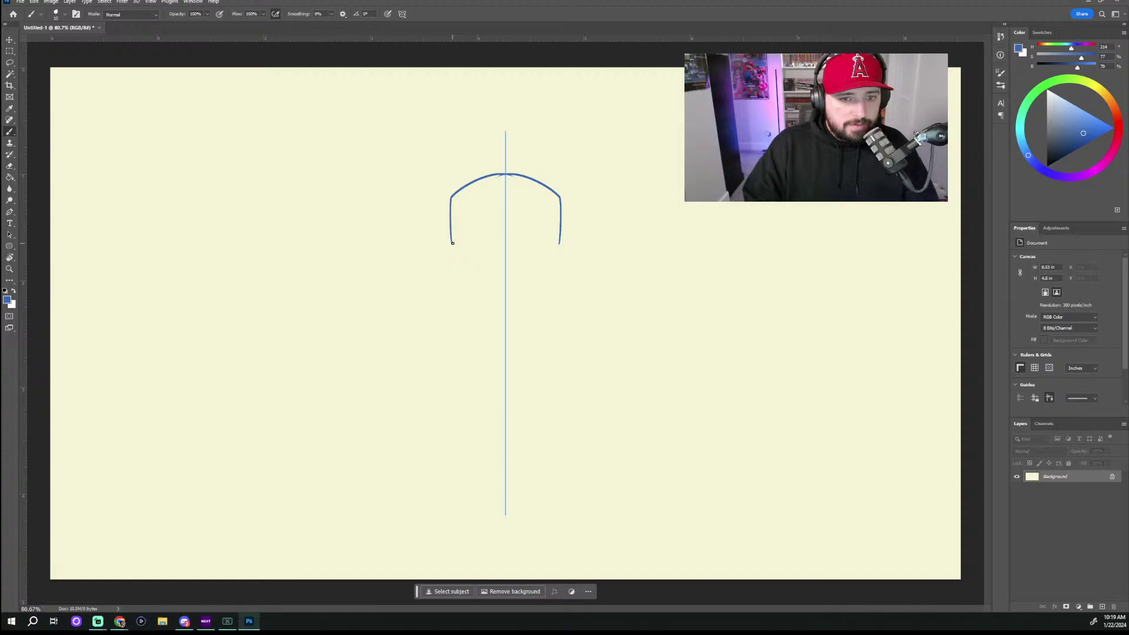
pyautogui.moveTo(453, 243)
pyautogui.mouseDown()
pyautogui.moveTo(539, 240)
pyautogui.moveTo(449, 267)
pyautogui.moveTo(505, 271)
pyautogui.mouseUp()
pyautogui.hotkey('ctrl', 'z')
pyautogui.hotkey('ctrl', 'z')
pyautogui.hotkey('ctrl', 'z')
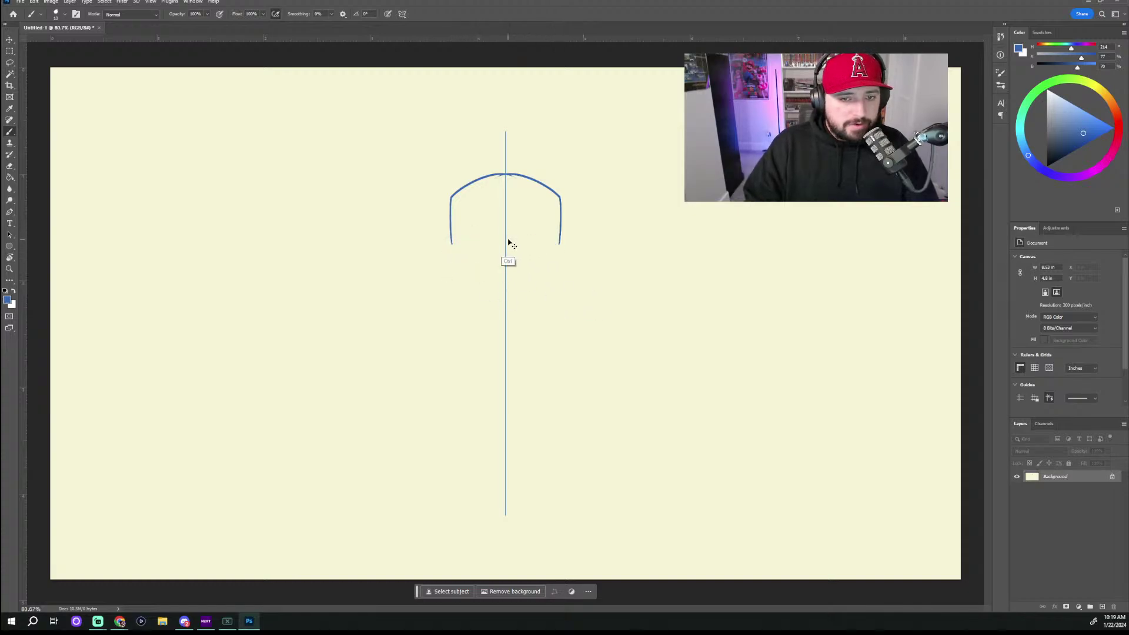
pyautogui.hotkey('ctrl', 'z')
# Step: Try a mirrored shield-shaped head about 1 inch wide with large round eyes, and undo the whole drawing
pyautogui.moveTo(449, 187)
pyautogui.mouseDown()
pyautogui.moveTo(518, 166)
pyautogui.moveTo(460, 262)
pyautogui.moveTo(502, 275)
pyautogui.mouseUp()
pyautogui.hotkey('ctrl', 'z')
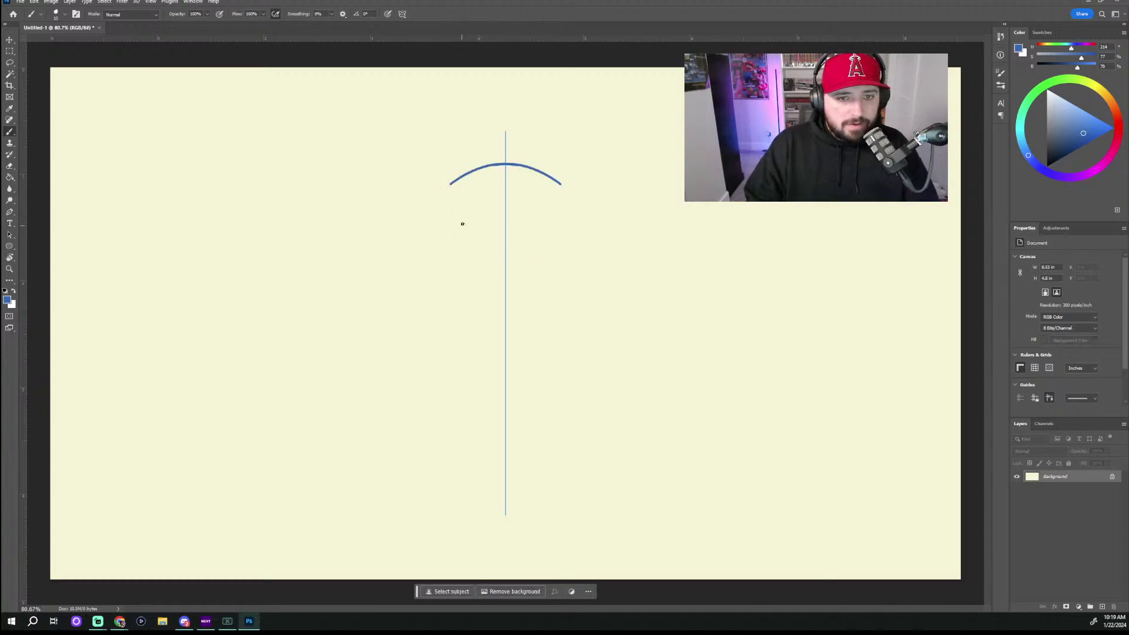
pyautogui.moveTo(452, 187)
pyautogui.mouseDown()
pyautogui.moveTo(451, 222)
pyautogui.moveTo(477, 255)
pyautogui.mouseUp()
pyautogui.hotkey('ctrl', 'z')
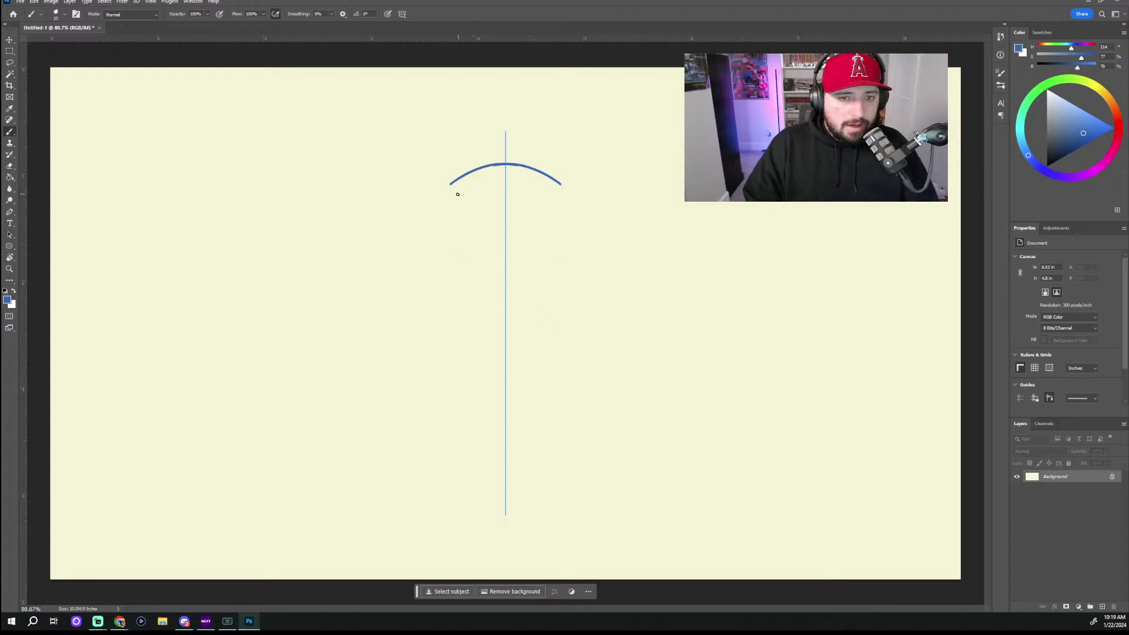
pyautogui.moveTo(451, 187)
pyautogui.mouseDown()
pyautogui.moveTo(454, 230)
pyautogui.moveTo(504, 274)
pyautogui.mouseUp()
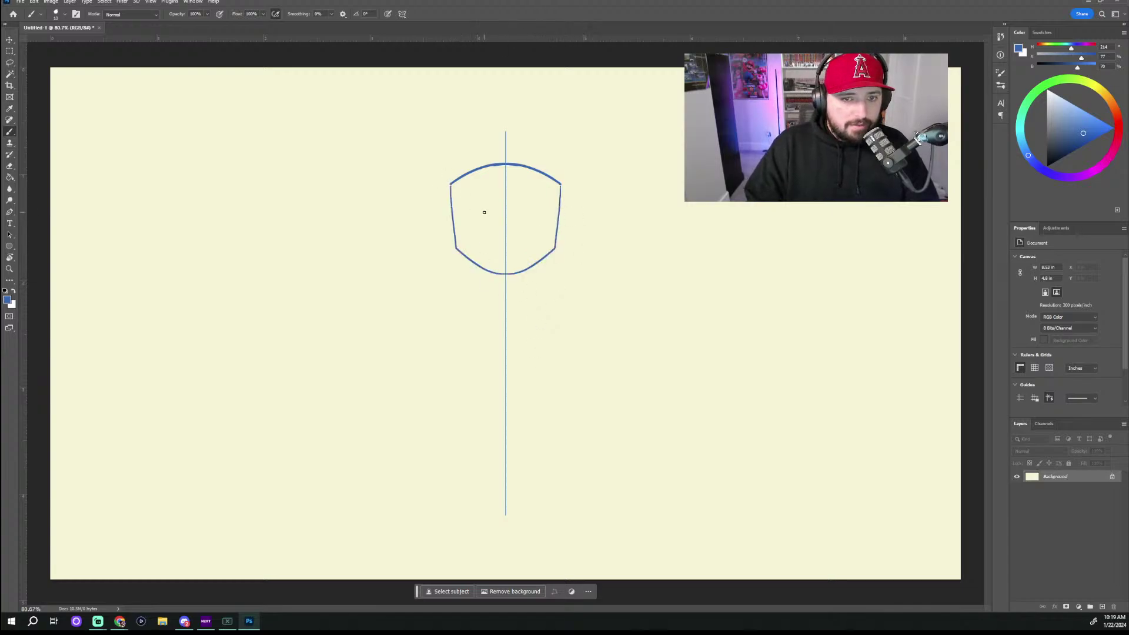
pyautogui.moveTo(477, 224)
pyautogui.mouseDown()
pyautogui.moveTo(463, 215)
pyautogui.moveTo(461, 256)
pyautogui.moveTo(465, 210)
pyautogui.mouseUp()
pyautogui.hotkey('ctrl', 'z')
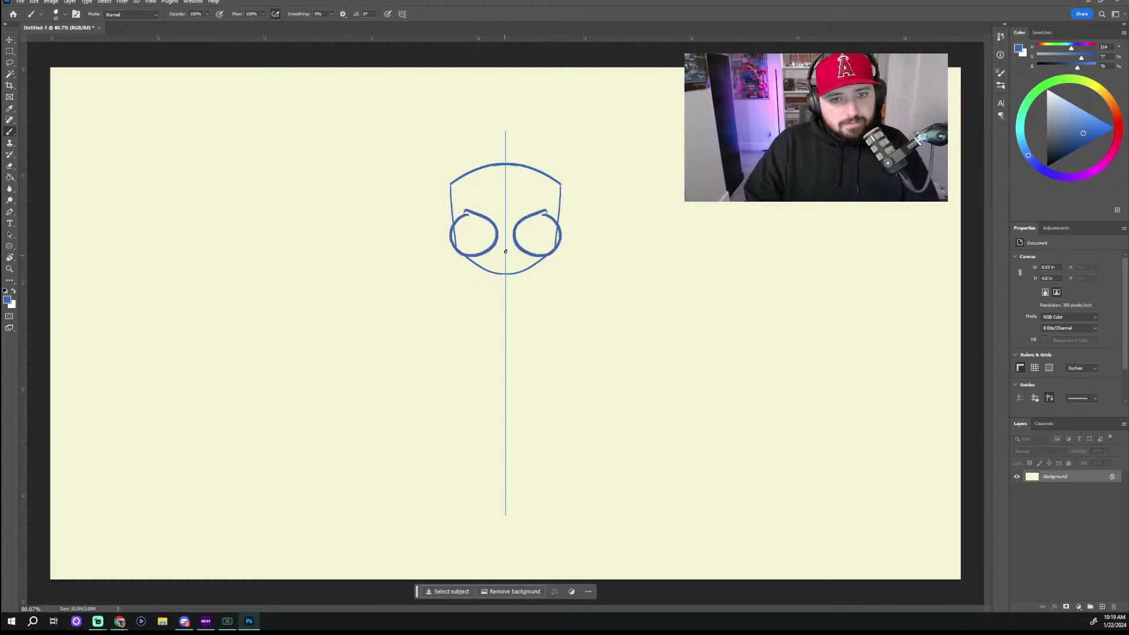
pyautogui.hotkey('ctrl', 'z')
pyautogui.hotkey('ctrl', 'z')
pyautogui.hotkey('ctrl', 'z')
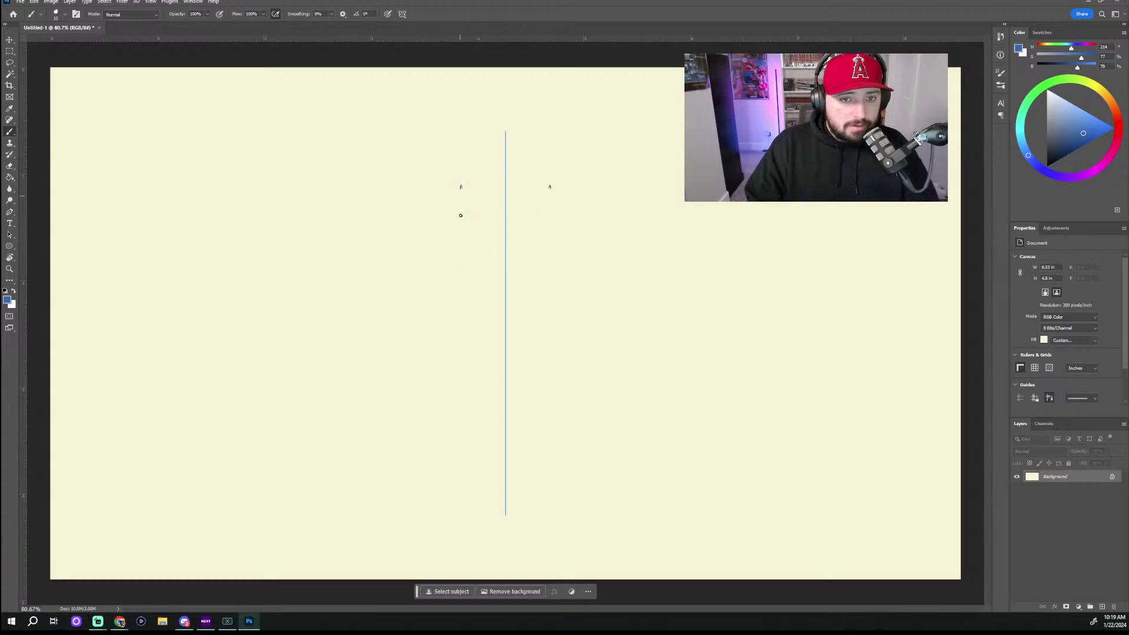
# Step: Try several mirrored skull shapes, undoing the rejected ones, and draw a rounded dome about 1.1 inches wide
pyautogui.moveTo(550, 185); pyautogui.dragTo(523, 271)
pyautogui.hotkey('ctrl', 'z')
pyautogui.moveTo(461, 177); pyautogui.dragTo(504, 162)
pyautogui.hotkey('ctrl', 'z')
pyautogui.hotkey('ctrl', 'z')
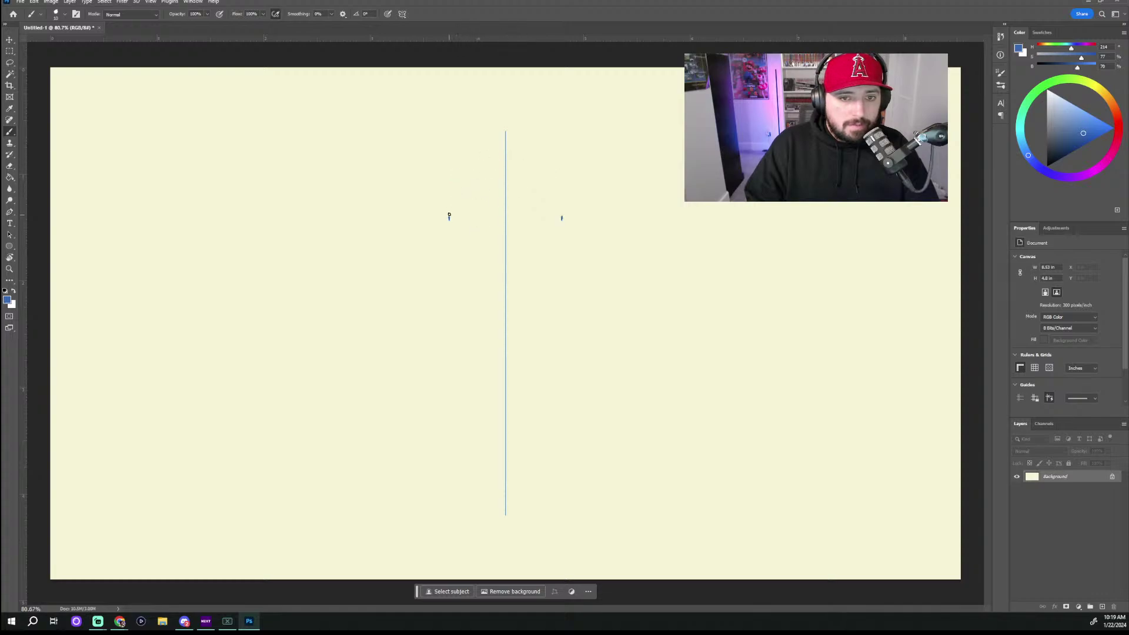
pyautogui.moveTo(449, 216)
pyautogui.mouseDown()
pyautogui.moveTo(452, 185)
pyautogui.moveTo(472, 163)
pyautogui.moveTo(504, 152)
pyautogui.mouseUp()
pyautogui.hotkey('ctrl', 'z')
pyautogui.moveTo(446, 245)
pyautogui.mouseDown()
pyautogui.moveTo(447, 217)
pyautogui.moveTo(475, 185)
pyautogui.moveTo(504, 177)
pyautogui.mouseUp()
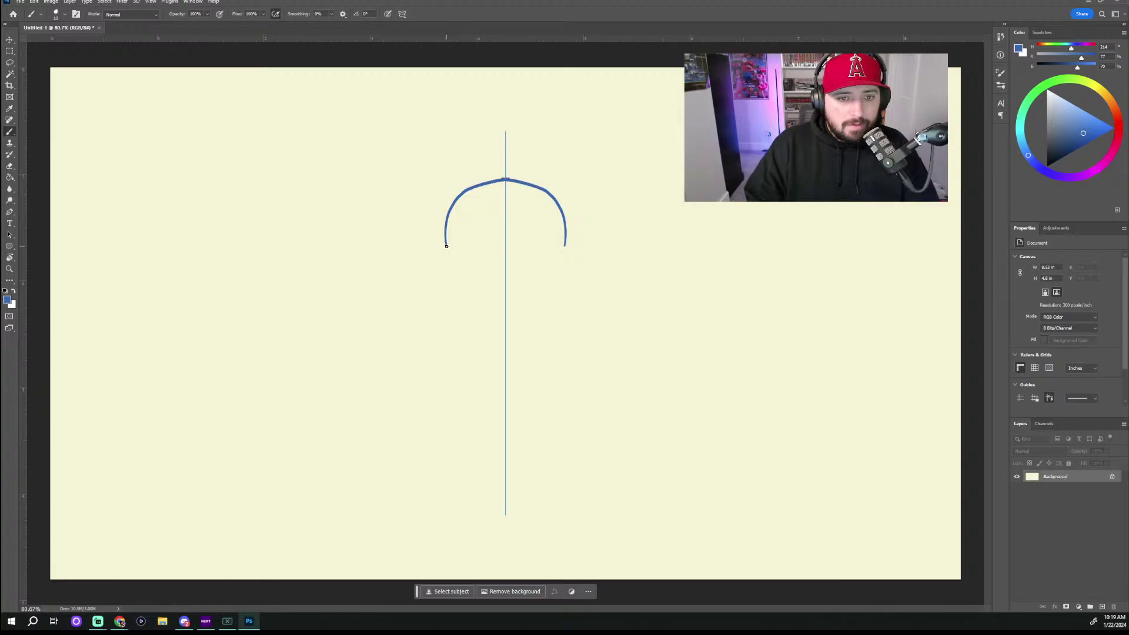
# Step: Try several brow and jaw strokes below the rounded dome, and undo the whole head
pyautogui.moveTo(446, 246)
pyautogui.mouseDown()
pyautogui.moveTo(456, 272)
pyautogui.moveTo(503, 247)
pyautogui.moveTo(462, 246)
pyautogui.moveTo(505, 243)
pyautogui.moveTo(441, 249)
pyautogui.moveTo(444, 272)
pyautogui.moveTo(504, 287)
pyautogui.mouseUp()
pyautogui.hotkey('ctrl', 'z')
pyautogui.hotkey('ctrl', 'z')
pyautogui.hotkey('ctrl', 'z')
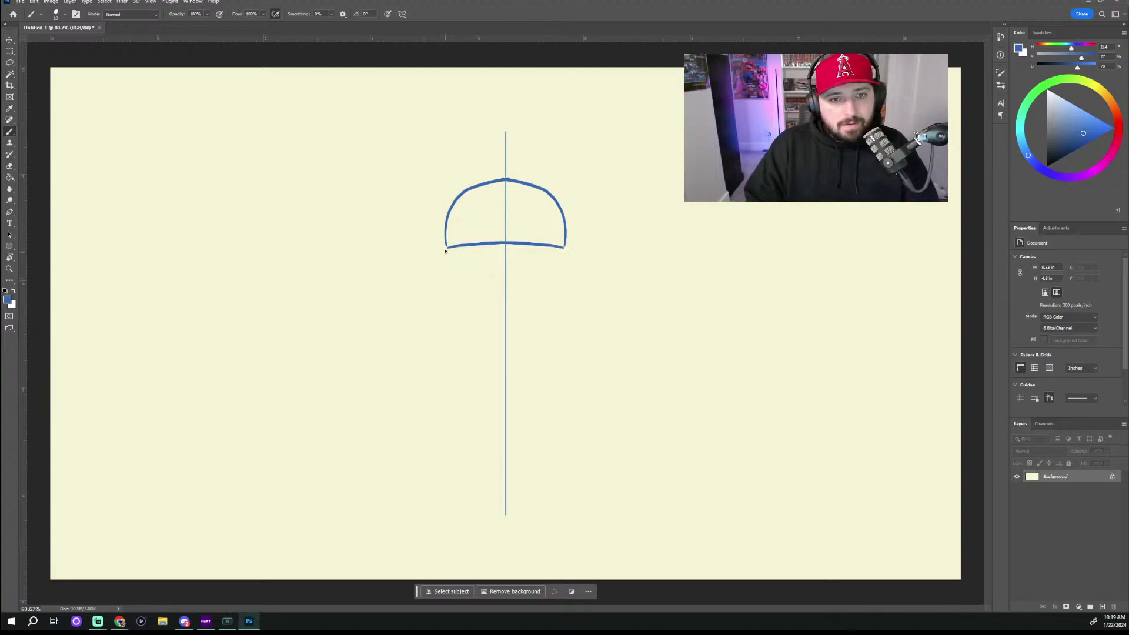
pyautogui.moveTo(448, 250)
pyautogui.mouseDown()
pyautogui.moveTo(448, 268)
pyautogui.moveTo(499, 281)
pyautogui.mouseUp()
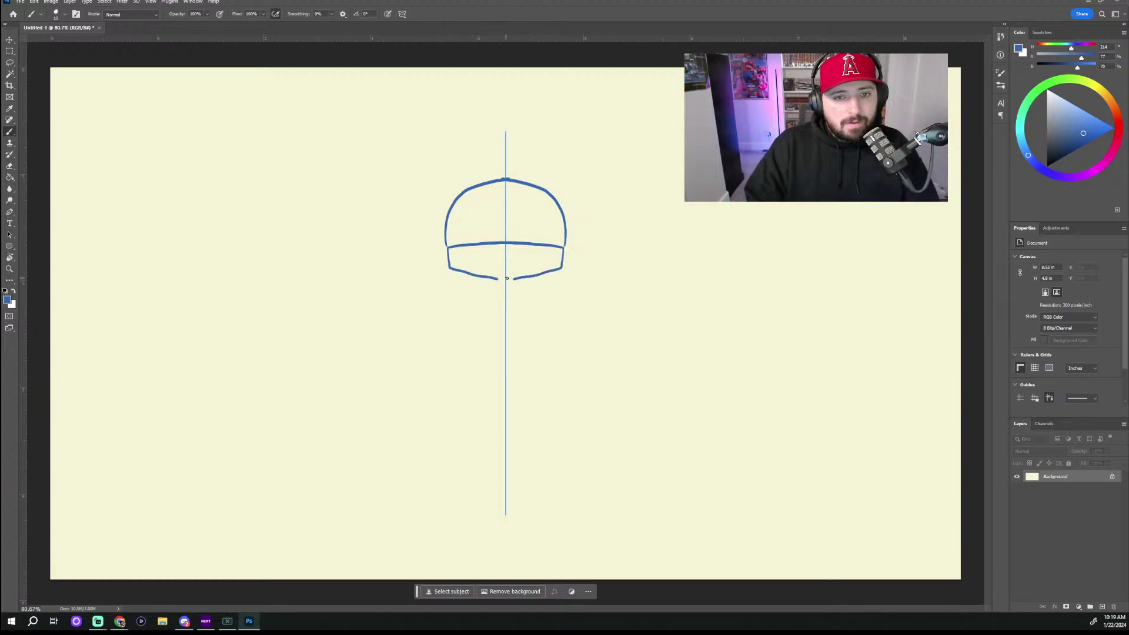
pyautogui.hotkey('ctrl', 'z')
pyautogui.moveTo(447, 247)
pyautogui.mouseDown()
pyautogui.moveTo(449, 282)
pyautogui.moveTo(474, 307)
pyautogui.moveTo(502, 312)
pyautogui.mouseUp()
pyautogui.hotkey('ctrl', 'z')
pyautogui.hotkey('ctrl', 'z')
pyautogui.hotkey('ctrl', 'z')
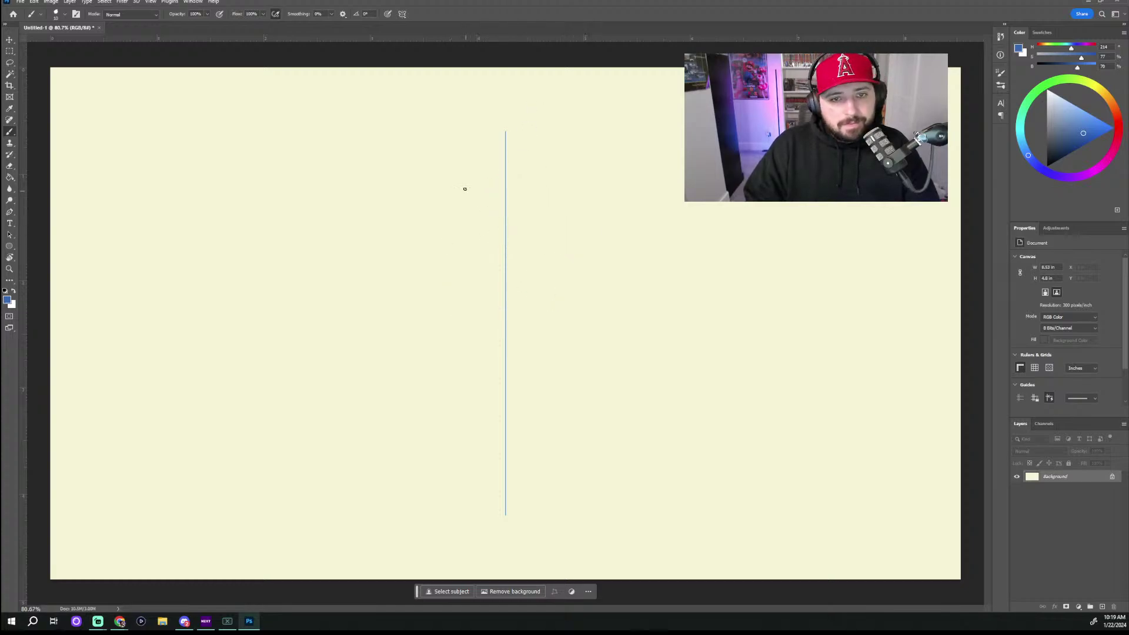
# Step: Draw a mirrored head outline about 1 inch wide and 1.3 inches tall with a wavy jawline, trying small round eyes
pyautogui.moveTo(453, 243); pyautogui.dragTo(505, 165)
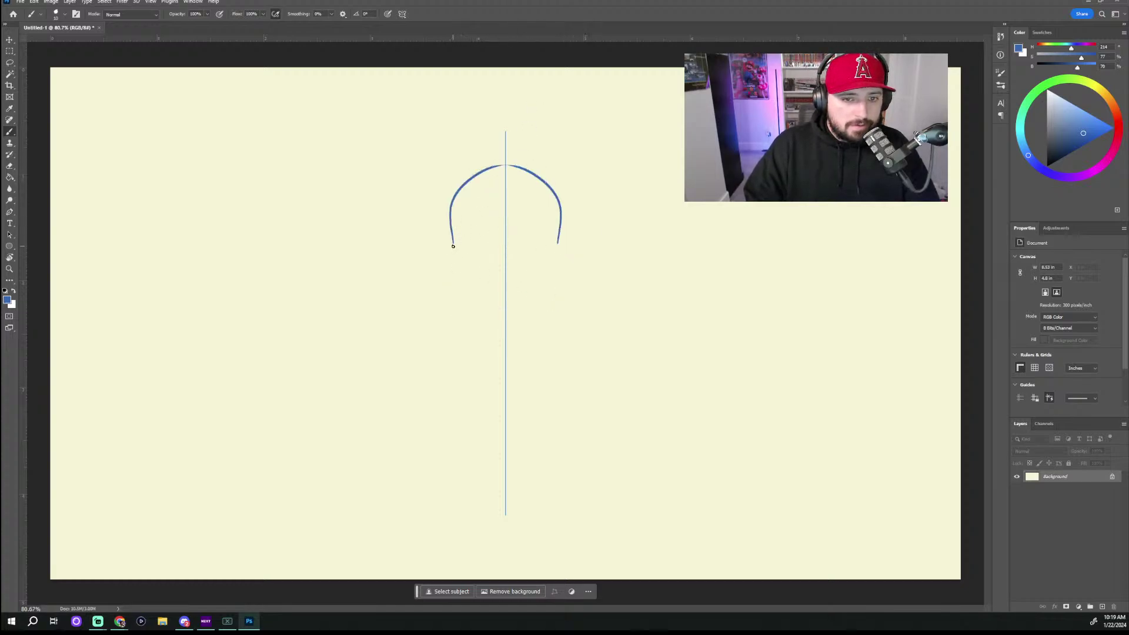
pyautogui.moveTo(454, 241)
pyautogui.mouseDown()
pyautogui.moveTo(459, 322)
pyautogui.moveTo(461, 294)
pyautogui.moveTo(537, 308)
pyautogui.mouseUp()
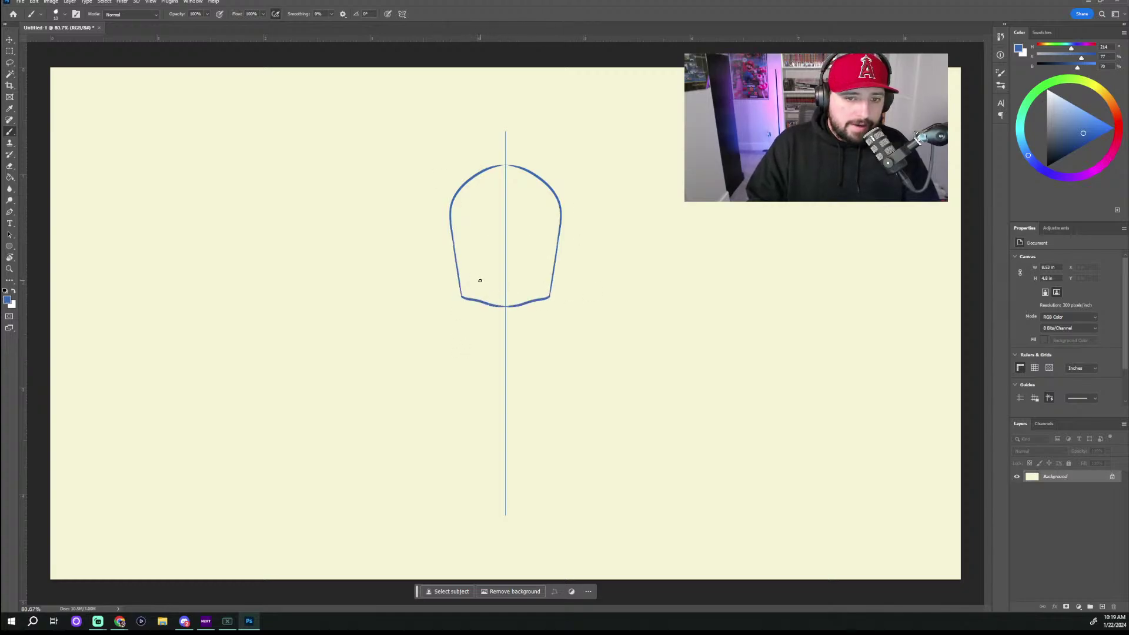
pyautogui.moveTo(478, 283); pyautogui.dragTo(486, 290)
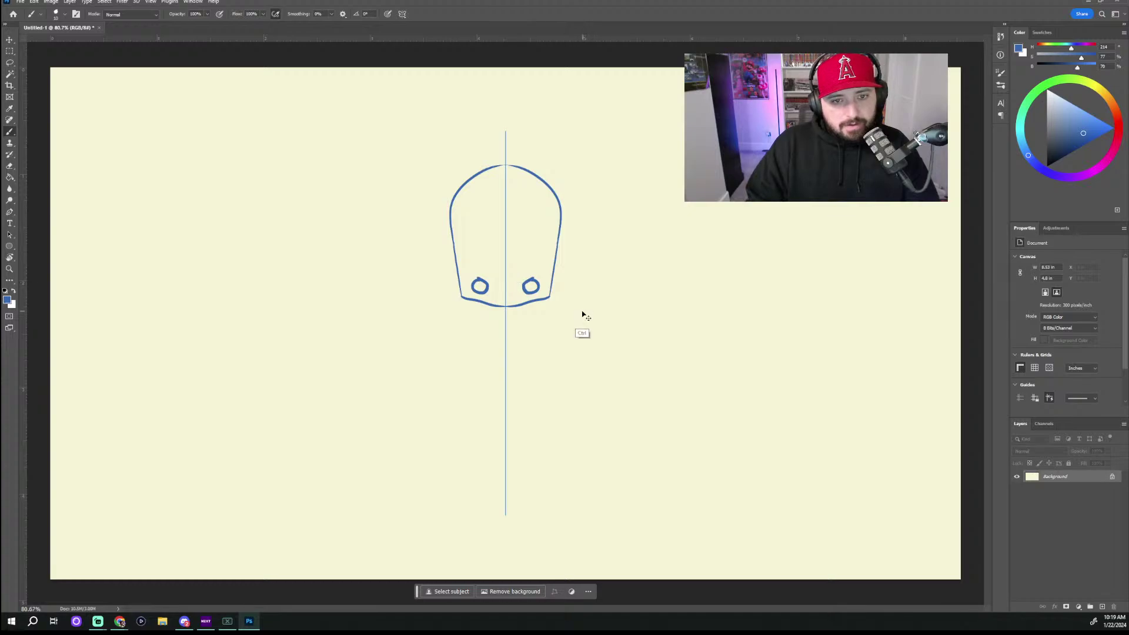
pyautogui.hotkey('ctrl', 'z')
pyautogui.moveTo(479, 281)
pyautogui.mouseDown()
pyautogui.moveTo(487, 292)
pyautogui.moveTo(479, 281)
pyautogui.mouseUp()
pyautogui.hotkey('ctrl', 'z')
# Step: Try further mirrored eye strokes just above the wavy jawline and undo them
pyautogui.scroll(3, 555, 283)
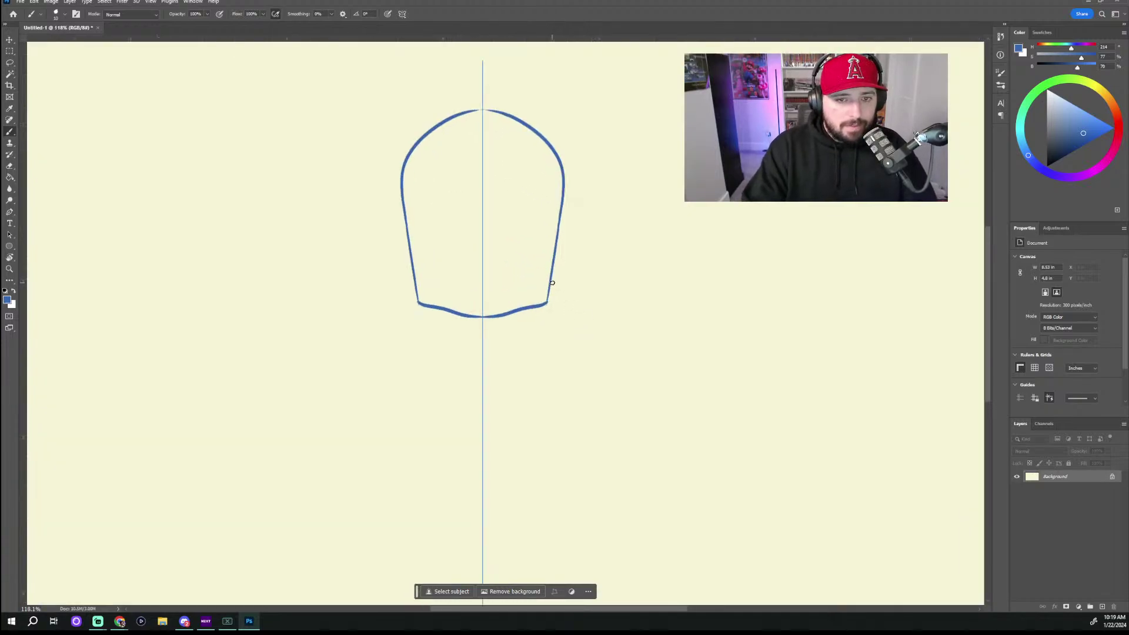
pyautogui.moveTo(443, 274)
pyautogui.mouseDown()
pyautogui.moveTo(461, 317)
pyautogui.moveTo(444, 273)
pyautogui.moveTo(428, 292)
pyautogui.moveTo(443, 311)
pyautogui.moveTo(457, 273)
pyautogui.moveTo(437, 270)
pyautogui.moveTo(464, 284)
pyautogui.moveTo(426, 302)
pyautogui.moveTo(452, 319)
pyautogui.moveTo(466, 286)
pyautogui.moveTo(429, 305)
pyautogui.moveTo(457, 316)
pyautogui.moveTo(464, 287)
pyautogui.mouseUp()
pyautogui.hotkey('ctrl', 'z')
pyautogui.hotkey('ctrl', 'z')
pyautogui.hotkey('ctrl', 'z')
pyautogui.hotkey('ctrl', 'z')
pyautogui.hotkey('ctrl', 'z')
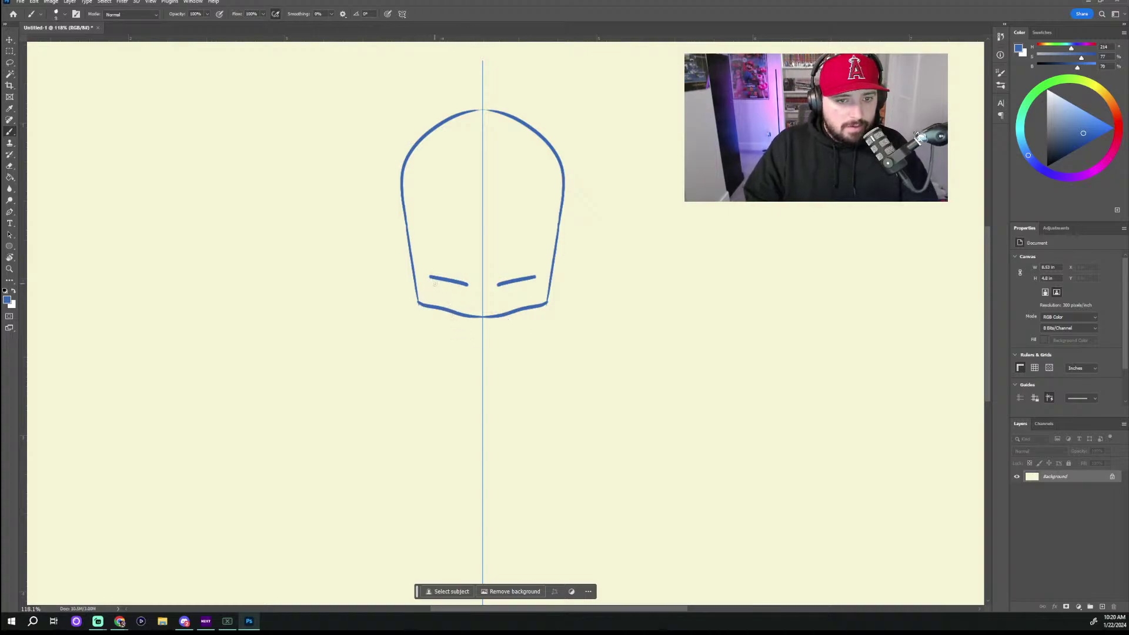
# Step: Try slanted brow lines with rounded eye sockets across the wavy jawline, and undo the socket strokes
pyautogui.moveTo(430, 276)
pyautogui.mouseDown()
pyautogui.moveTo(448, 324)
pyautogui.moveTo(456, 286)
pyautogui.moveTo(430, 290)
pyautogui.moveTo(432, 319)
pyautogui.moveTo(451, 331)
pyautogui.moveTo(468, 287)
pyautogui.mouseUp()
pyautogui.hotkey('ctrl', 'z')
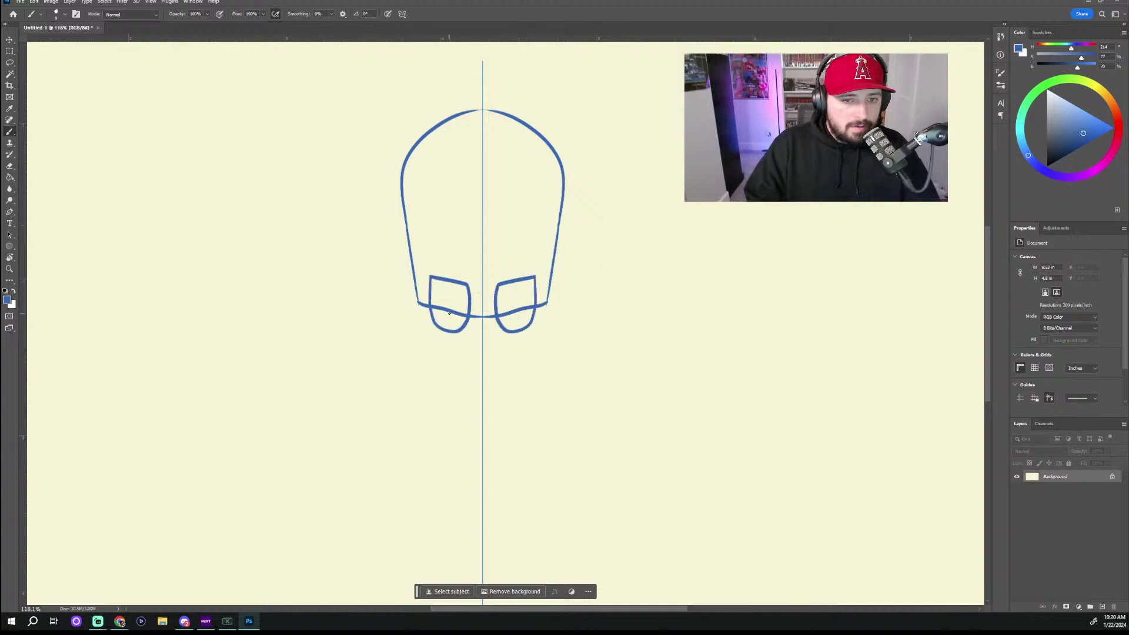
pyautogui.moveTo(435, 312); pyautogui.dragTo(437, 298)
pyautogui.hotkey('ctrl', 'z')
pyautogui.hotkey('ctrl', 'z')
pyautogui.hotkey('ctrl', 'z')
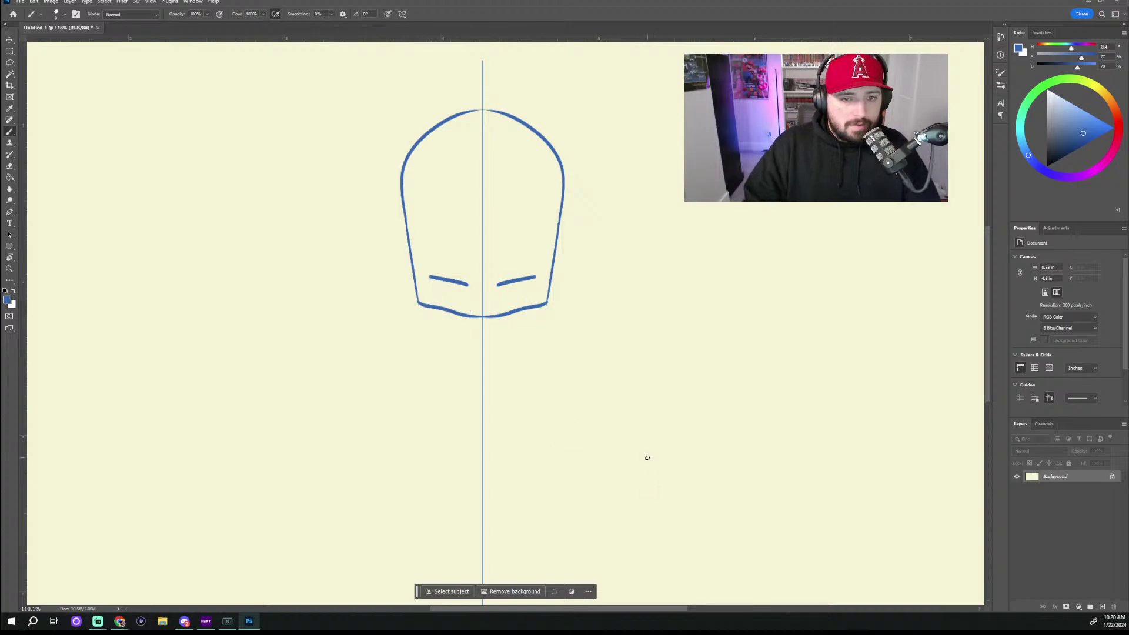
# Step: Undo the brow lines and the head outline drawn on the Background layer
pyautogui.click(1102, 606)
pyautogui.hotkey('ctrl', 'z')
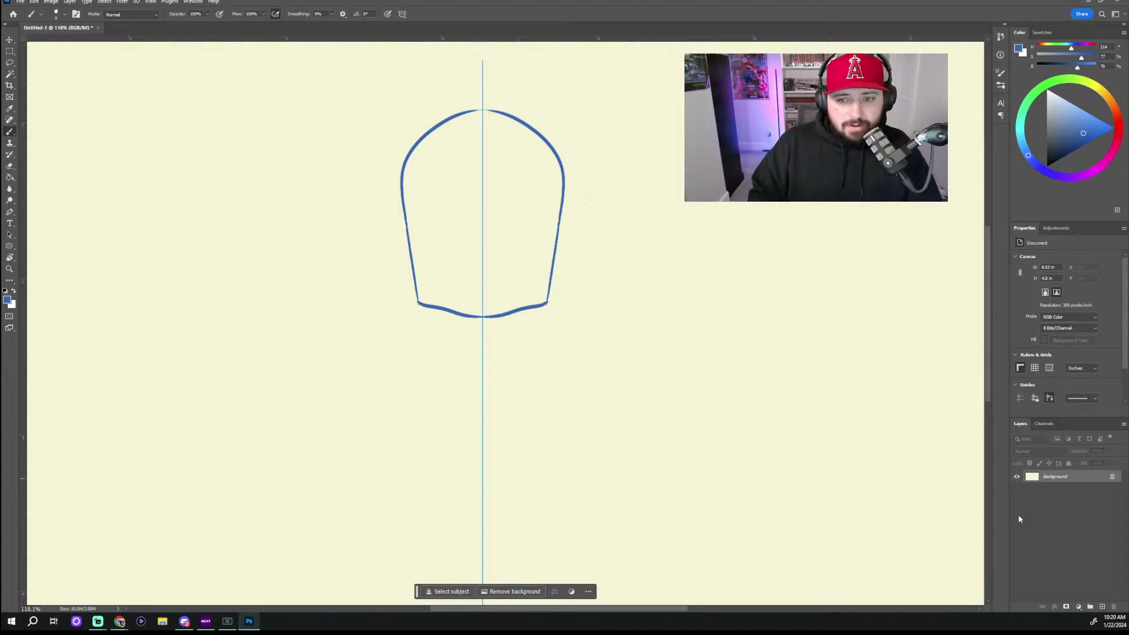
pyautogui.hotkey('ctrl', 'z')
pyautogui.hotkey('ctrl', 'z')
pyautogui.hotkey('ctrl', 'z')
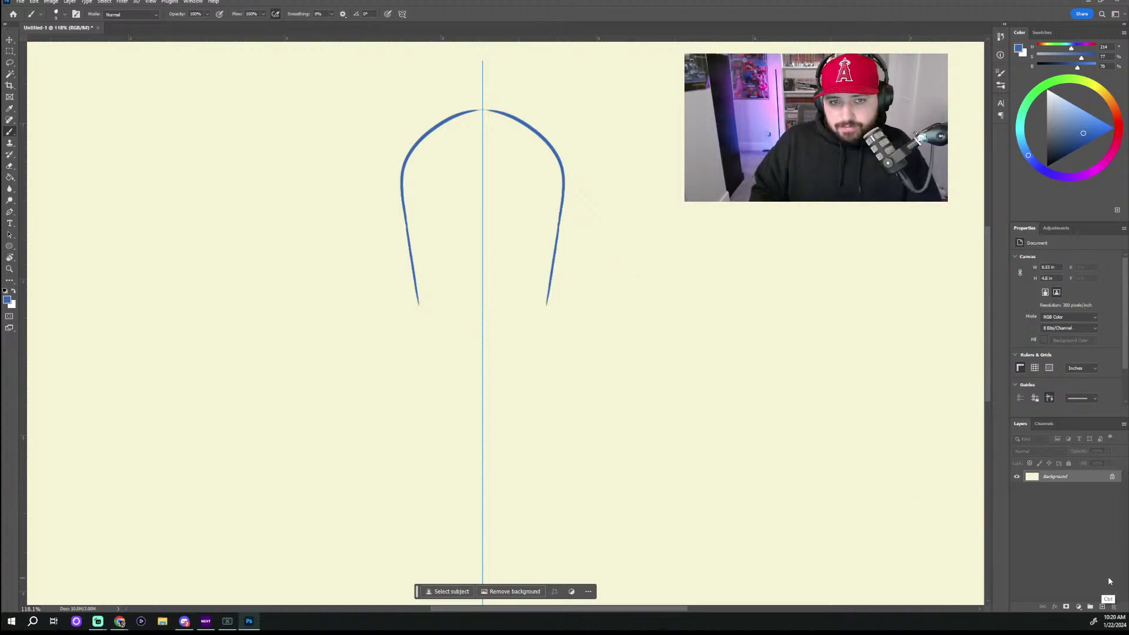
# Step: Add a new layer above the Background and draw a mirrored head arch about 0.87 inch wide and 0.87 inch tall
pyautogui.click(1102, 607)
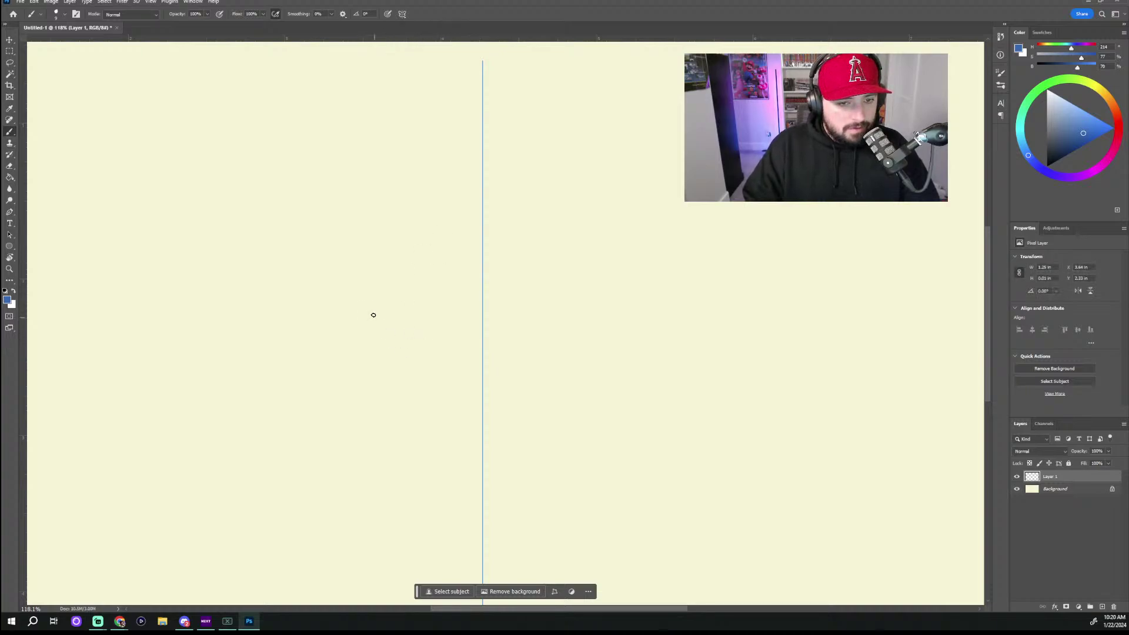
pyautogui.moveTo(407, 317)
pyautogui.mouseDown()
pyautogui.moveTo(393, 227)
pyautogui.moveTo(466, 171)
pyautogui.mouseUp()
pyautogui.hotkey('ctrl', 'z')
pyautogui.moveTo(423, 308)
pyautogui.mouseDown()
pyautogui.moveTo(417, 214)
pyautogui.moveTo(482, 174)
pyautogui.mouseUp()
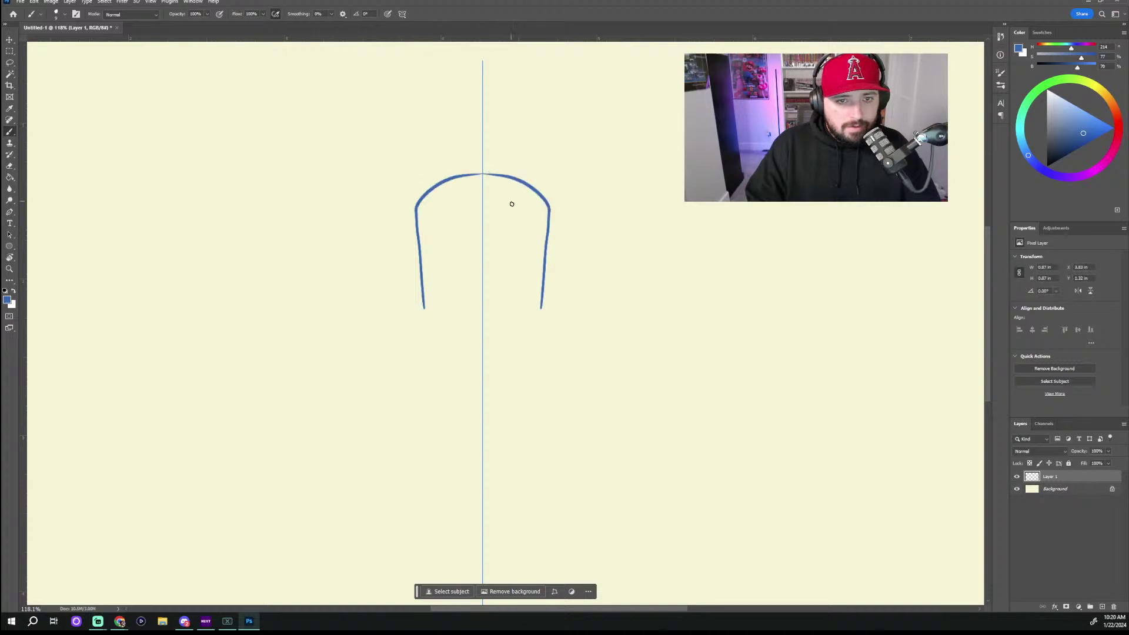
# Step: Extend the head arch into a slanted mirrored jawline about 1.1 inches below its top, undoing the trial cheek strokes
pyautogui.moveTo(424, 309)
pyautogui.mouseDown()
pyautogui.moveTo(470, 321)
pyautogui.moveTo(425, 321)
pyautogui.moveTo(475, 343)
pyautogui.moveTo(438, 323)
pyautogui.moveTo(471, 356)
pyautogui.moveTo(450, 316)
pyautogui.moveTo(442, 364)
pyautogui.mouseUp()
pyautogui.hotkey('ctrl', 'z')
pyautogui.hotkey('ctrl', 'z')
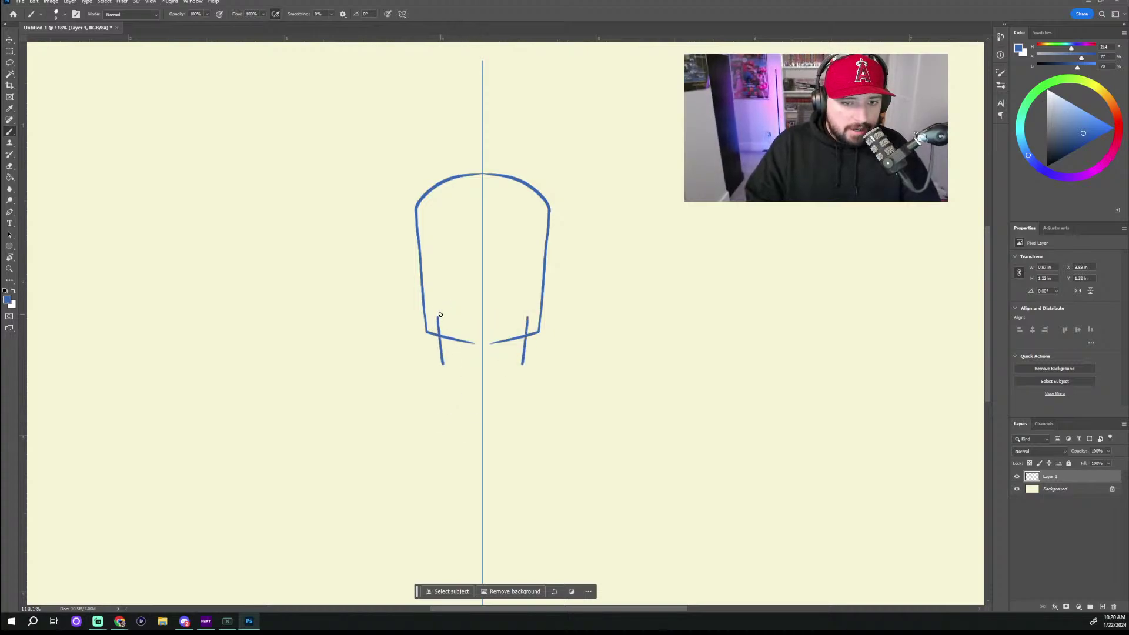
pyautogui.hotkey('ctrl', 'z')
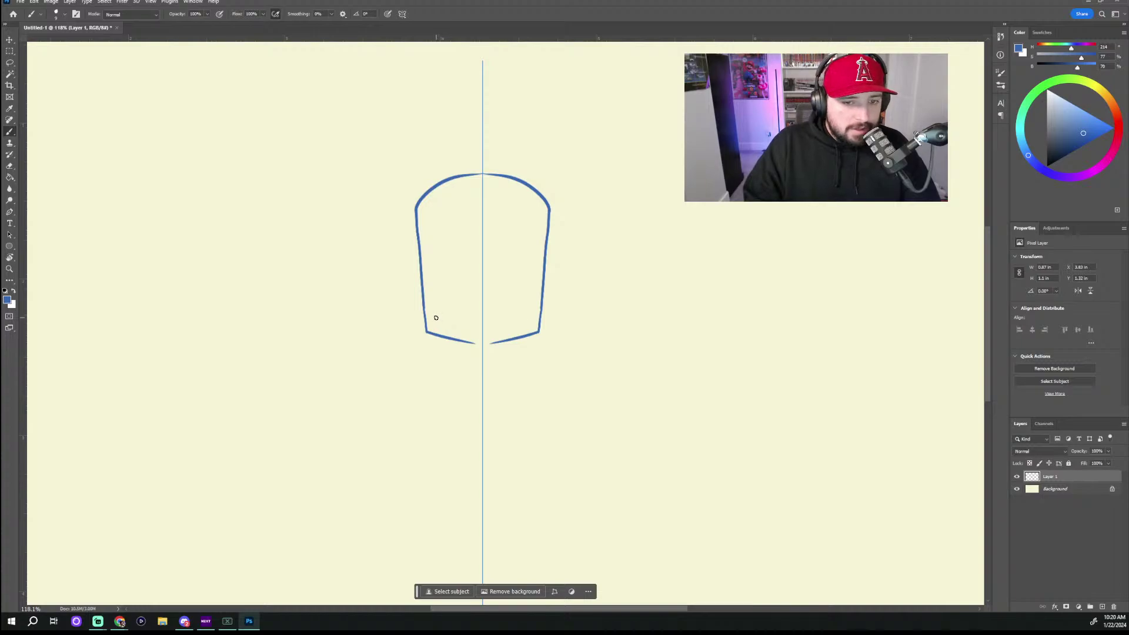
# Step: Draw mirrored brow lines slanting down toward the centre just above the jawline, undoing the trial strokes
pyautogui.moveTo(436, 318)
pyautogui.mouseDown()
pyautogui.moveTo(465, 329)
pyautogui.moveTo(444, 368)
pyautogui.moveTo(470, 341)
pyautogui.moveTo(434, 339)
pyautogui.moveTo(461, 350)
pyautogui.moveTo(465, 326)
pyautogui.moveTo(476, 333)
pyautogui.moveTo(442, 351)
pyautogui.moveTo(464, 364)
pyautogui.moveTo(471, 331)
pyautogui.mouseUp()
pyautogui.hotkey('ctrl', 'z')
pyautogui.hotkey('ctrl', 'z')
pyautogui.hotkey('ctrl', 'z')
pyautogui.hotkey('ctrl', 'z')
pyautogui.hotkey('ctrl', 'z')
pyautogui.hotkey('ctrl', 'z')
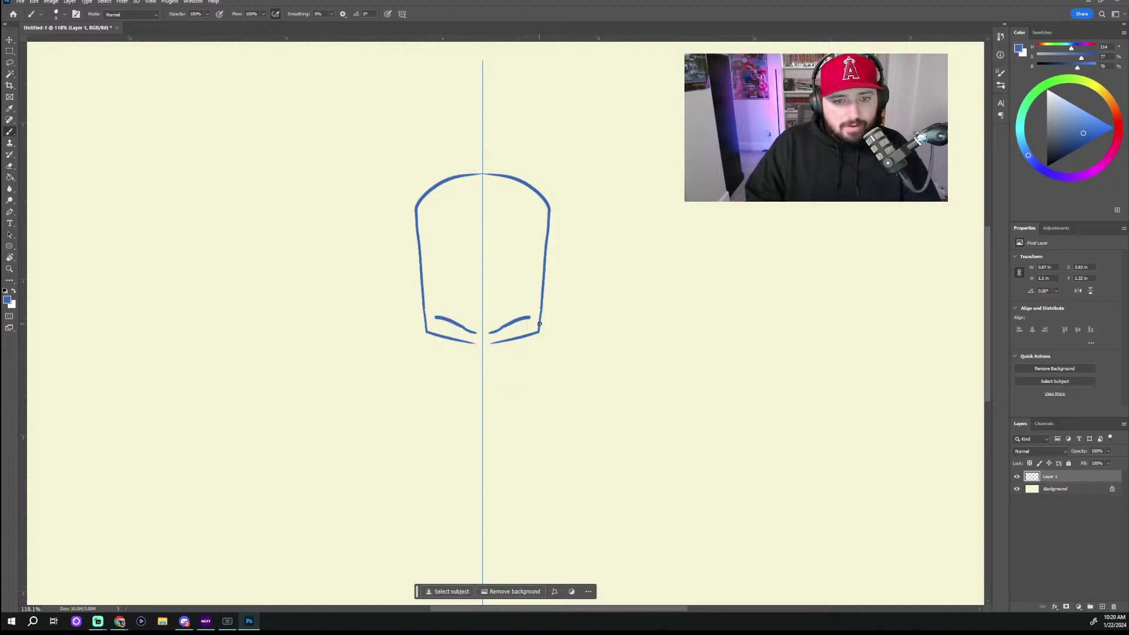
# Step: Draw mirrored rounded eye sockets hanging from the brow lines across the jawline, reaching about 1.22 inches below the head's top
pyautogui.scroll(5, 511, 344)
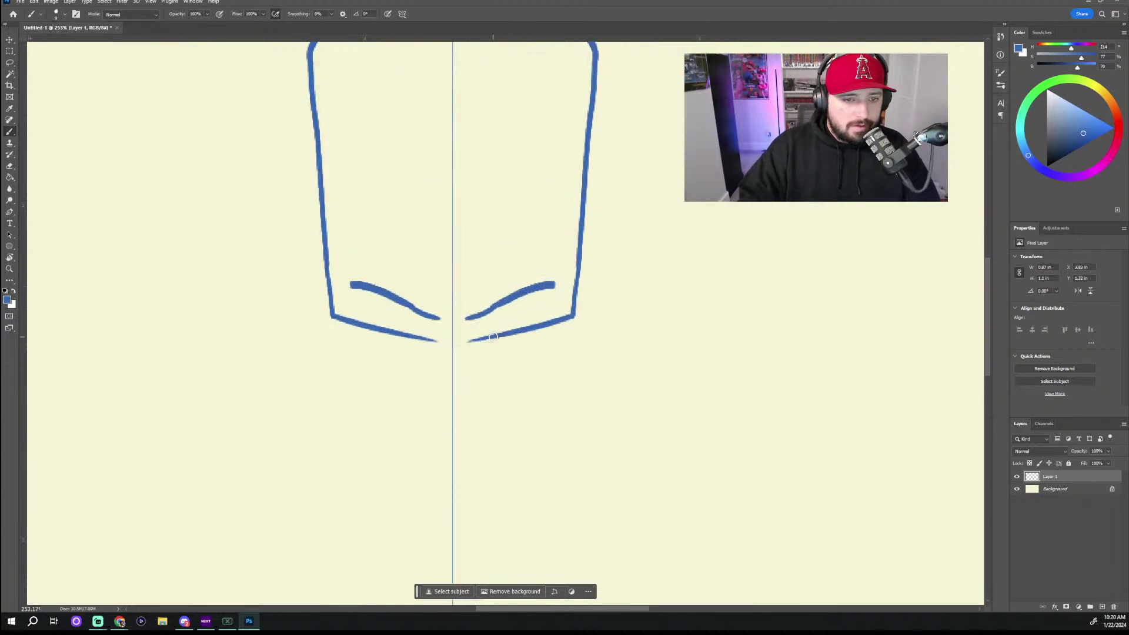
pyautogui.moveTo(356, 288)
pyautogui.mouseDown()
pyautogui.moveTo(368, 356)
pyautogui.moveTo(390, 370)
pyautogui.moveTo(422, 361)
pyautogui.moveTo(428, 310)
pyautogui.mouseUp()
pyautogui.hotkey('ctrl', 'z')
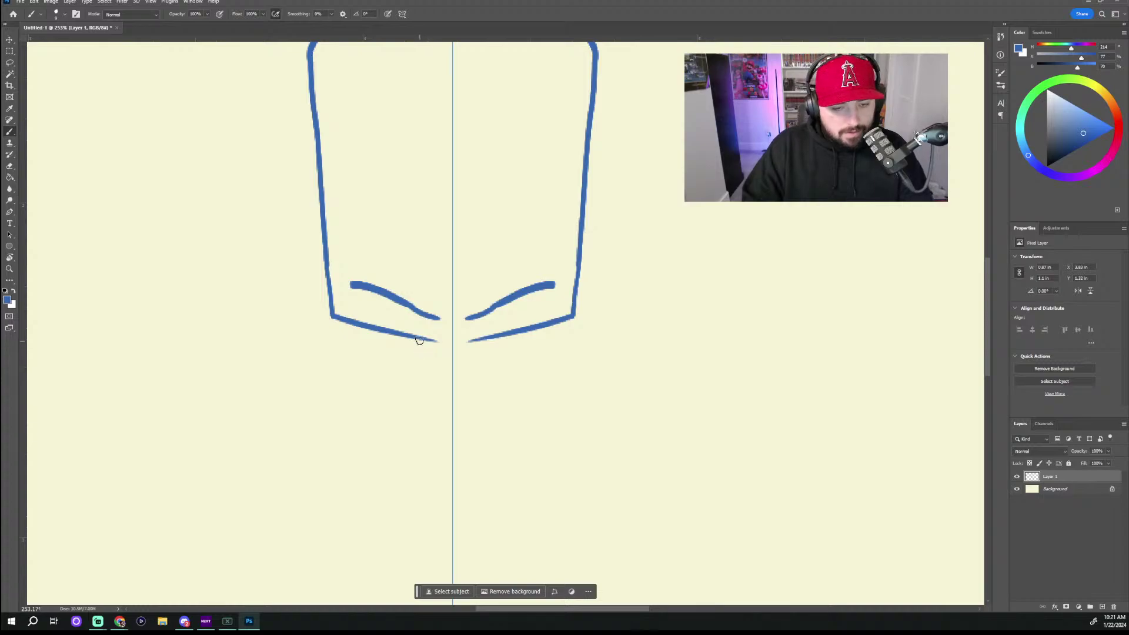
pyautogui.moveTo(352, 287)
pyautogui.mouseDown()
pyautogui.moveTo(360, 339)
pyautogui.moveTo(384, 376)
pyautogui.moveTo(419, 378)
pyautogui.moveTo(435, 346)
pyautogui.moveTo(431, 314)
pyautogui.moveTo(436, 372)
pyautogui.moveTo(411, 390)
pyautogui.mouseUp()
pyautogui.hotkey('ctrl', 'z')
pyautogui.hotkey('ctrl', 'z')
pyautogui.moveTo(433, 317)
pyautogui.mouseDown()
pyautogui.moveTo(397, 377)
pyautogui.moveTo(368, 331)
pyautogui.moveTo(364, 288)
pyautogui.mouseUp()
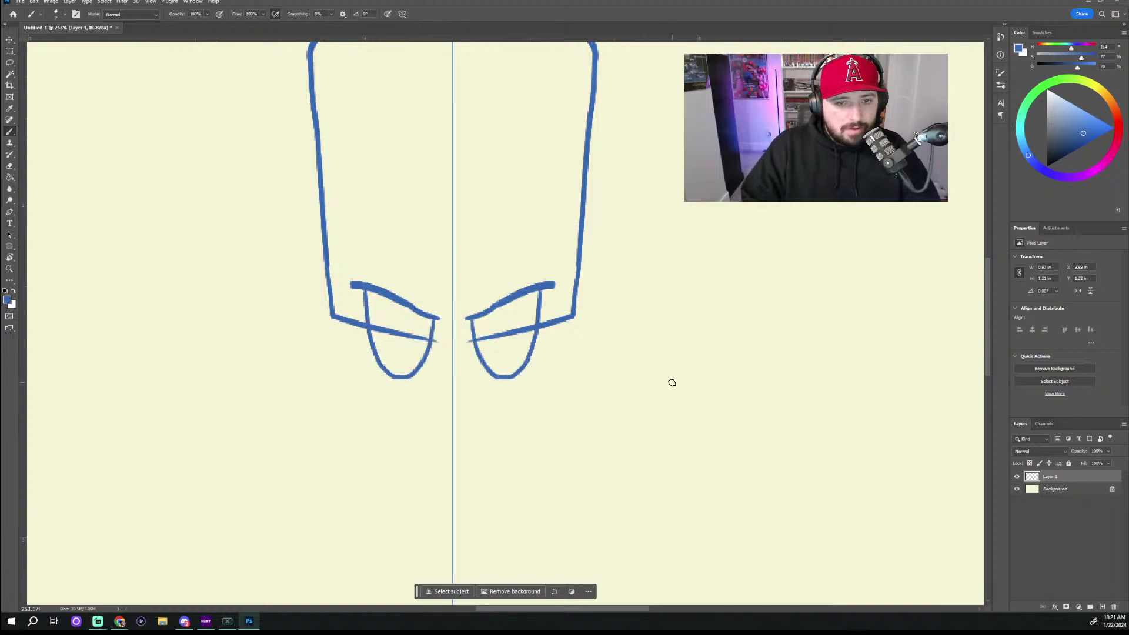
# Step: Erase the brow ends overhanging the eye sockets and the jawline segments running through and between the sockets
pyautogui.moveTo(555, 284); pyautogui.dragTo(547, 287)
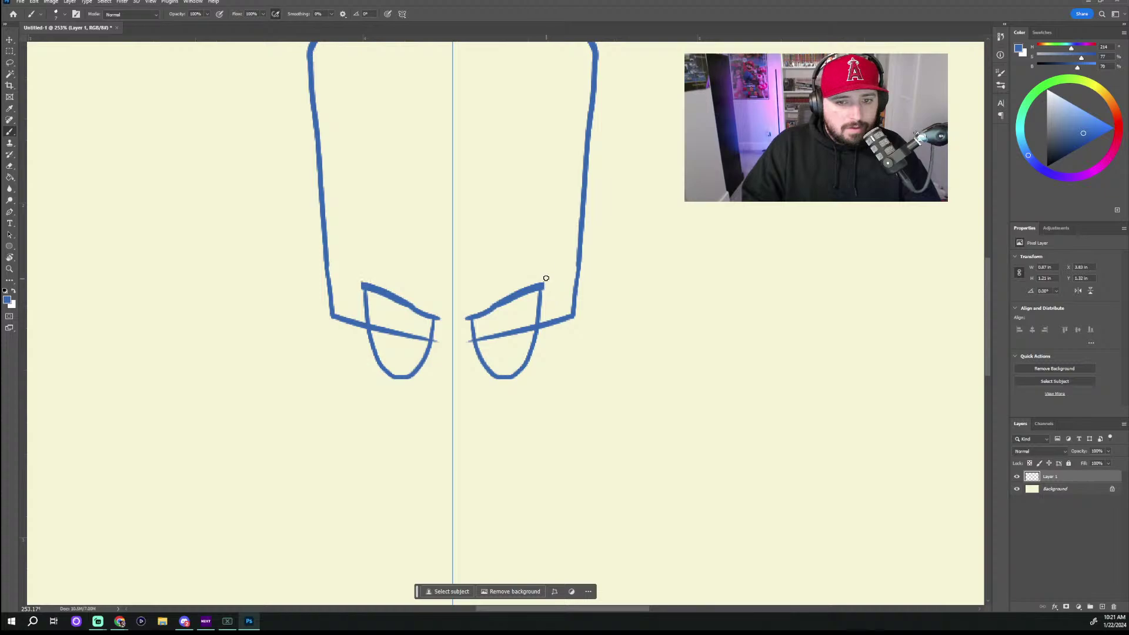
pyautogui.moveTo(460, 311); pyautogui.dragTo(466, 319)
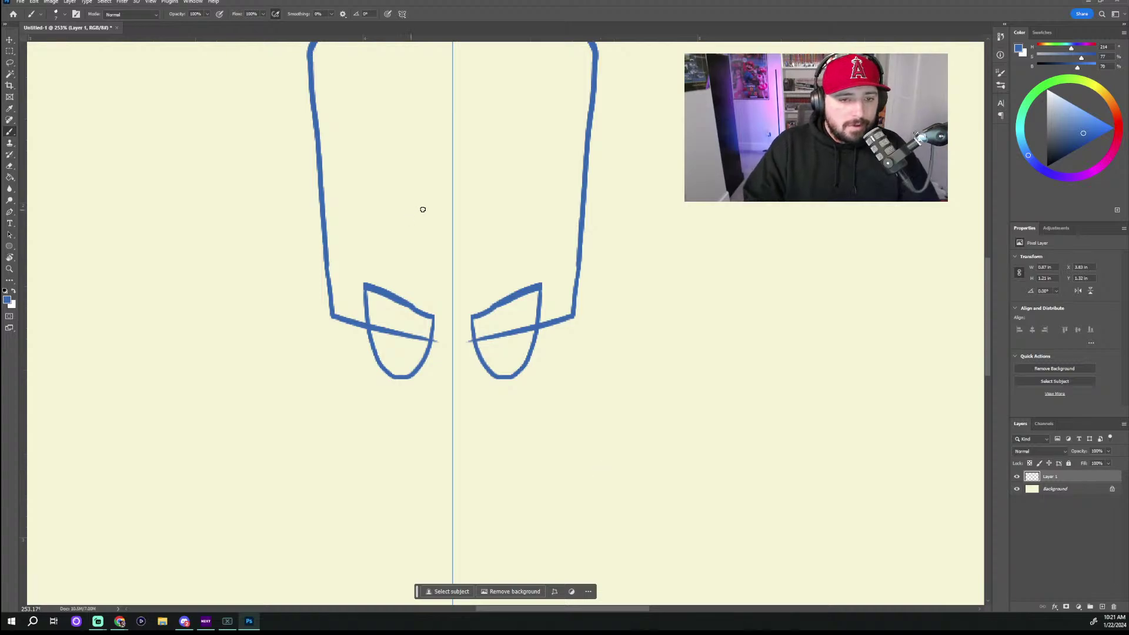
pyautogui.moveTo(396, 322)
pyautogui.mouseDown()
pyautogui.moveTo(379, 339)
pyautogui.moveTo(382, 318)
pyautogui.moveTo(397, 339)
pyautogui.moveTo(412, 320)
pyautogui.moveTo(415, 341)
pyautogui.moveTo(437, 353)
pyautogui.mouseUp()
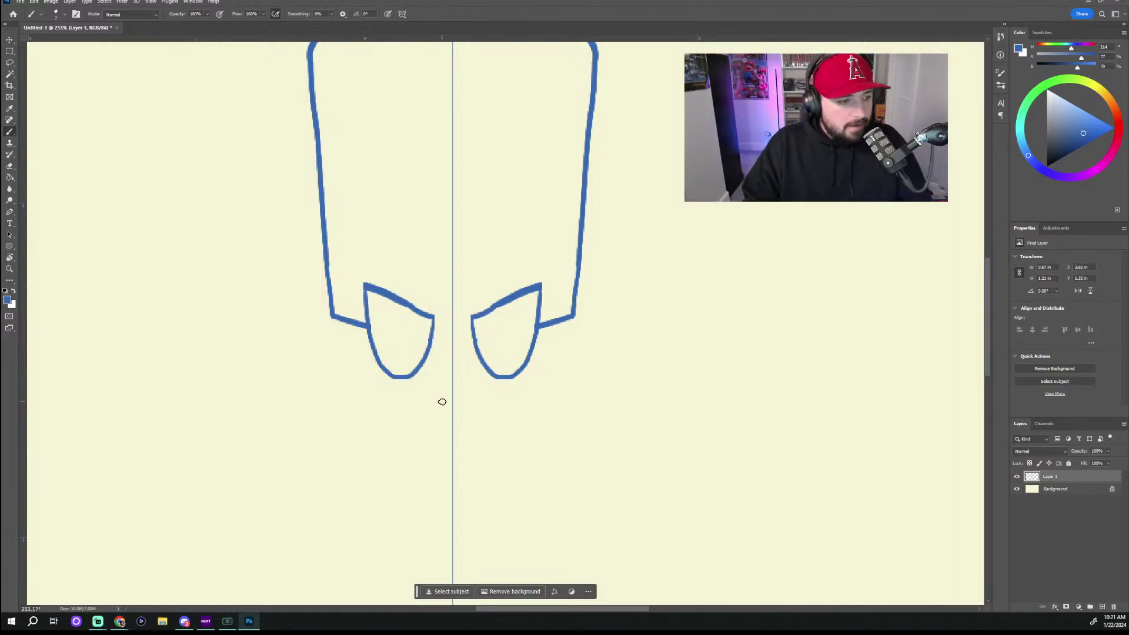
# Step: Draw a short bridge between the two eye shapes and a mirrored jaw tapering to a shallow pointed chin on the centre line
pyautogui.moveTo(435, 336); pyautogui.dragTo(452, 334)
pyautogui.hotkey('ctrl', 'z')
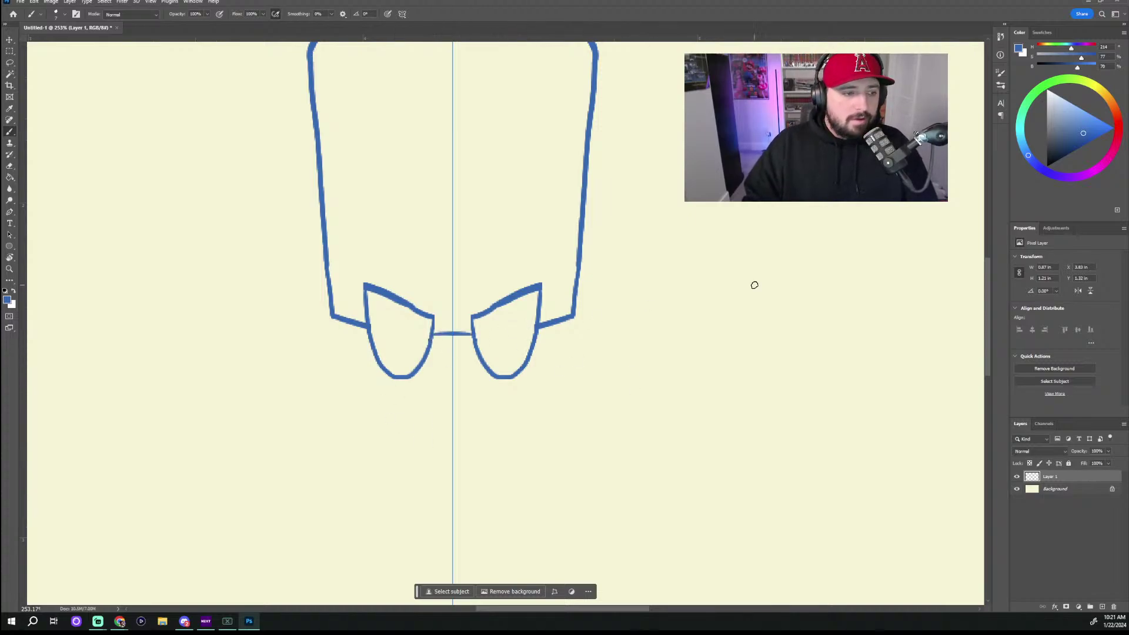
pyautogui.scroll(-2, 676, 253)
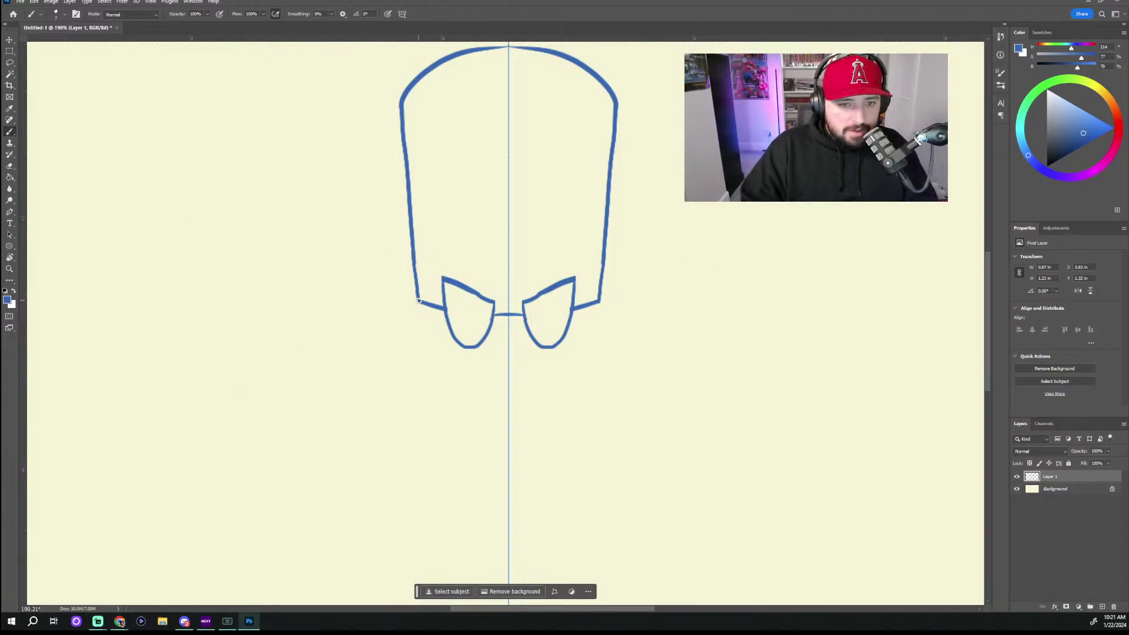
pyautogui.moveTo(410, 296)
pyautogui.mouseDown()
pyautogui.moveTo(420, 393)
pyautogui.moveTo(508, 407)
pyautogui.mouseUp()
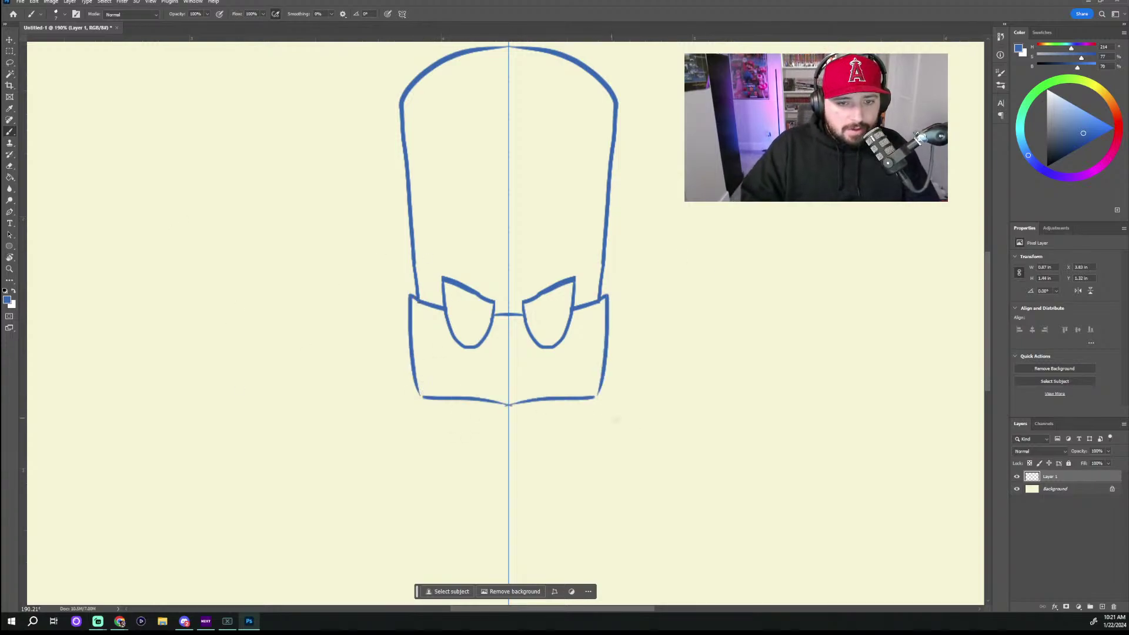
pyautogui.hotkey('ctrl', 'z')
pyautogui.moveTo(421, 396); pyautogui.dragTo(501, 427)
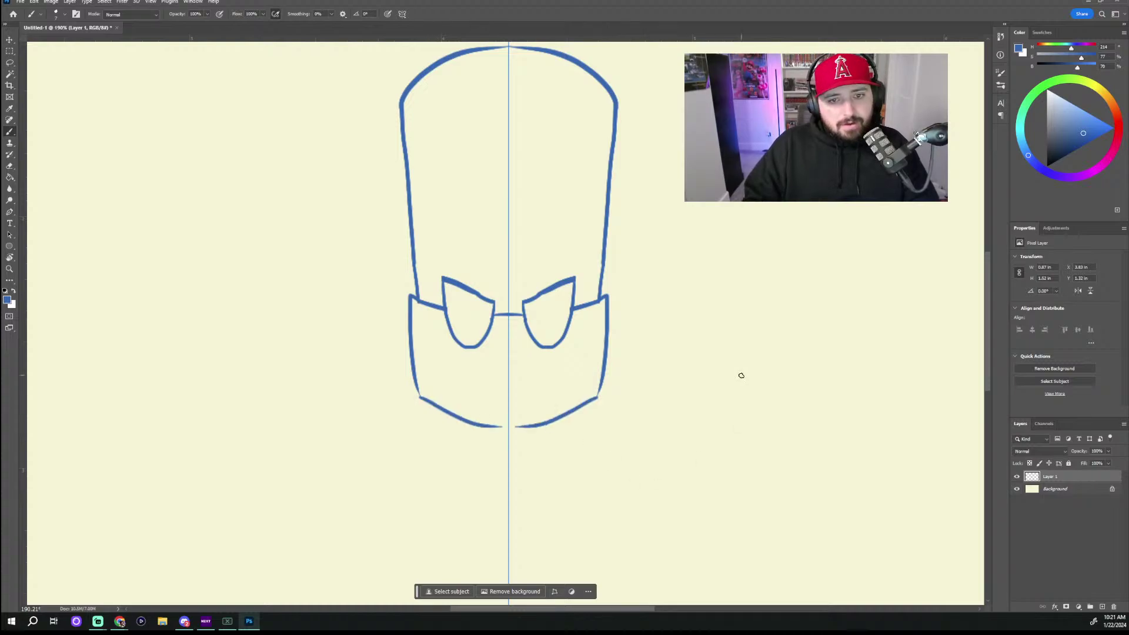
pyautogui.hotkey('ctrl', 'z')
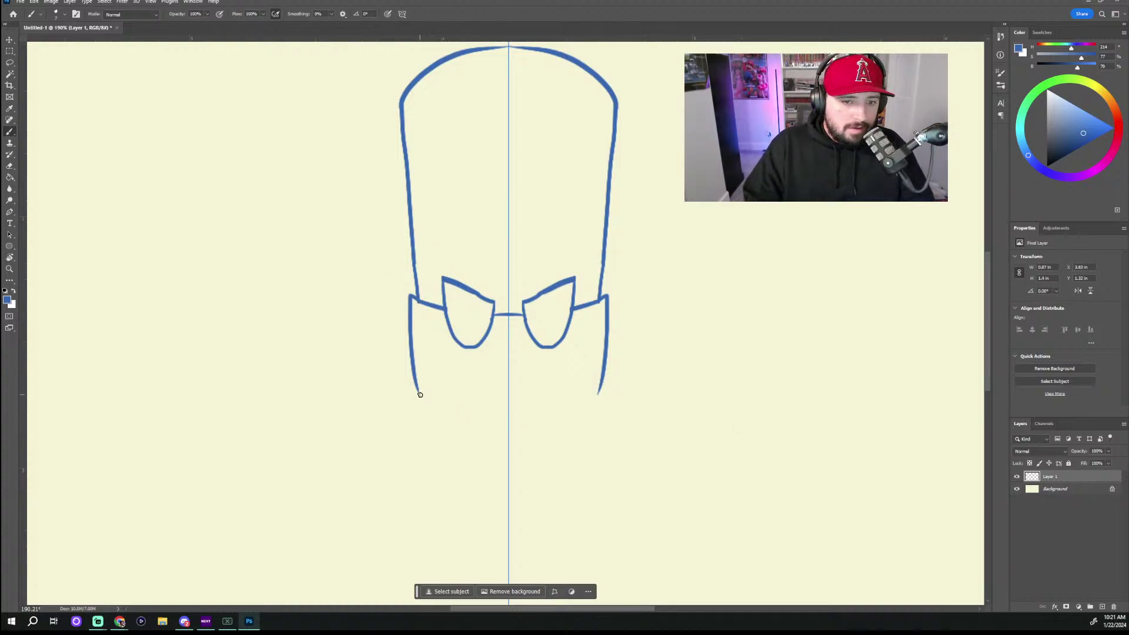
pyautogui.moveTo(419, 394); pyautogui.dragTo(508, 426)
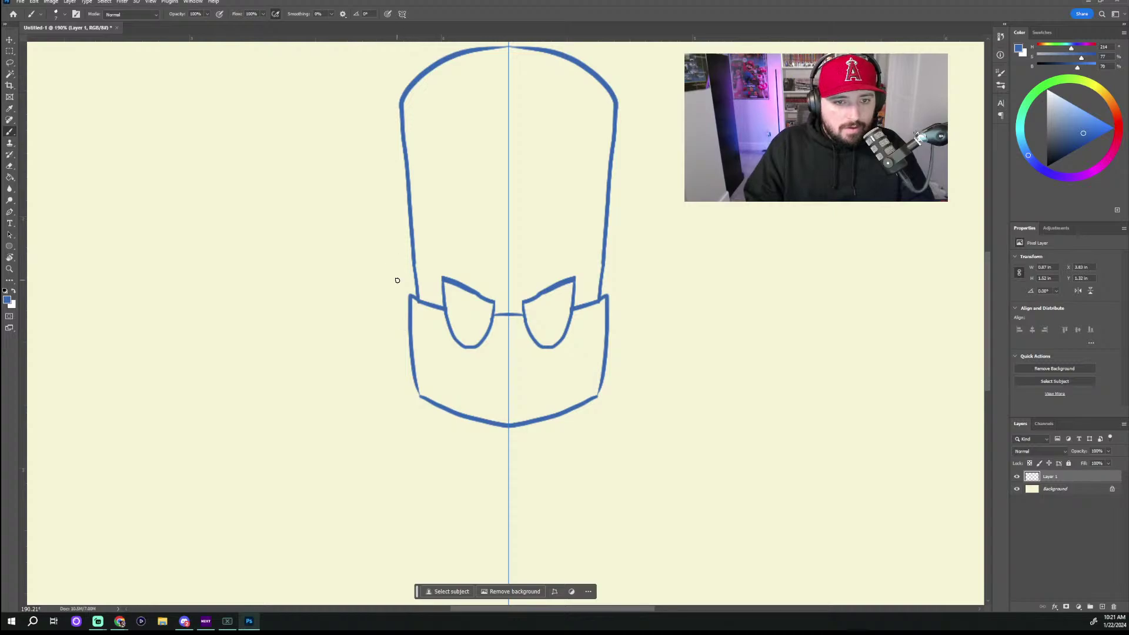
pyautogui.moveTo(392, 263)
pyautogui.mouseDown()
pyautogui.moveTo(403, 327)
pyautogui.moveTo(428, 286)
pyautogui.mouseUp()
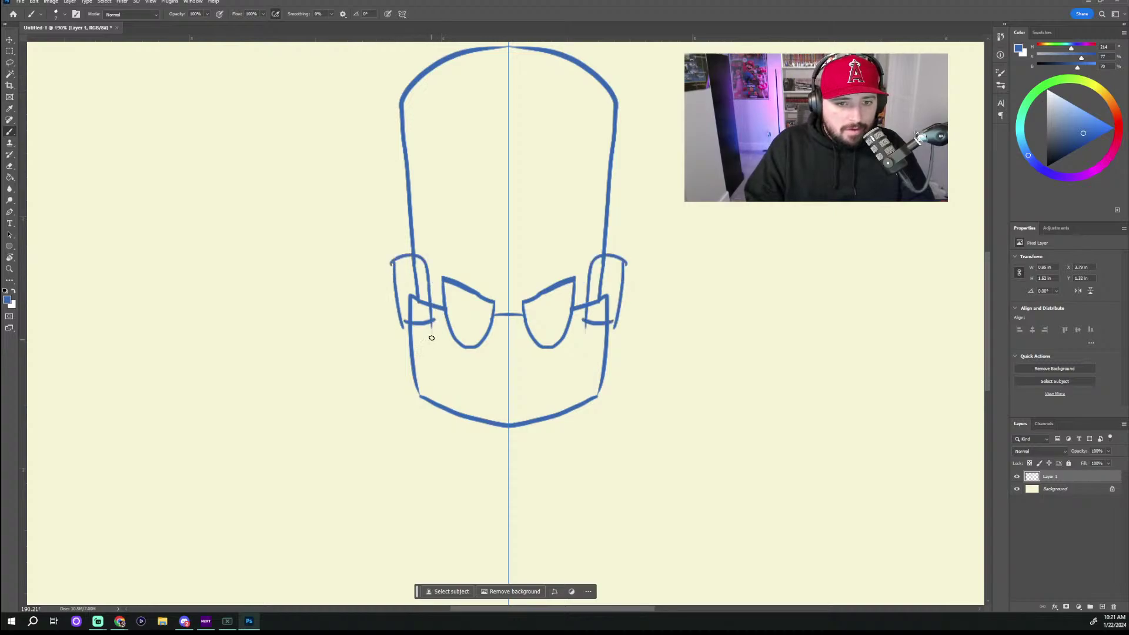
pyautogui.hotkey('ctrl', 'z')
pyautogui.hotkey('ctrl', 'z')
pyautogui.hotkey('ctrl', 'z')
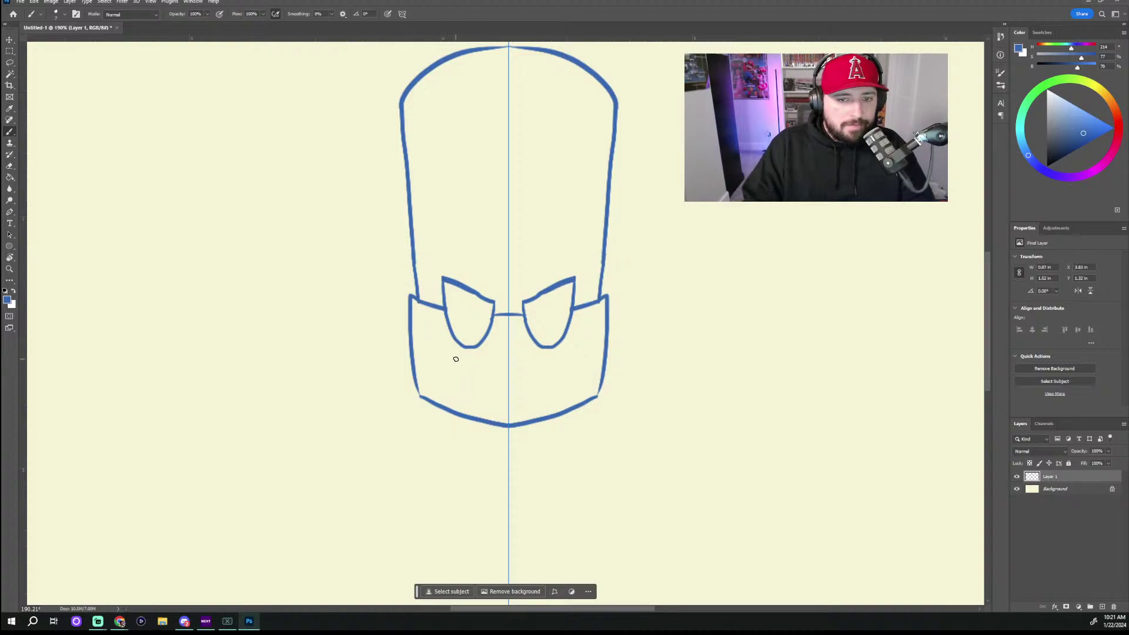
# Step: Turn off the vertical symmetry guide so that brush strokes are not mirrored
pyautogui.scroll(-3, 576, 380)
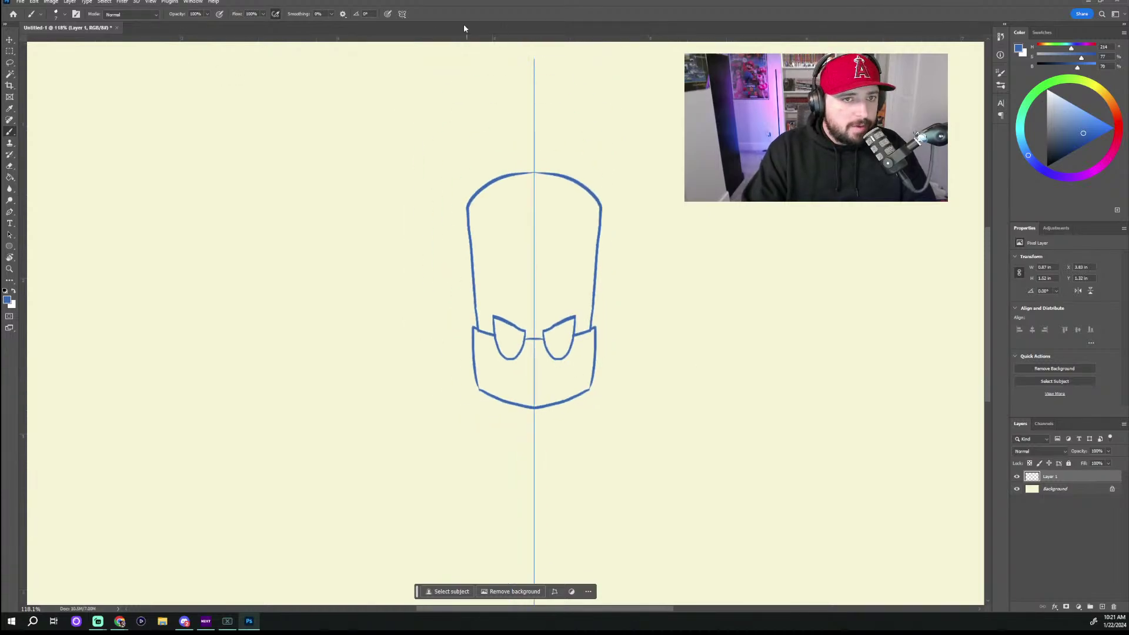
pyautogui.hotkey('ctrl', ';')
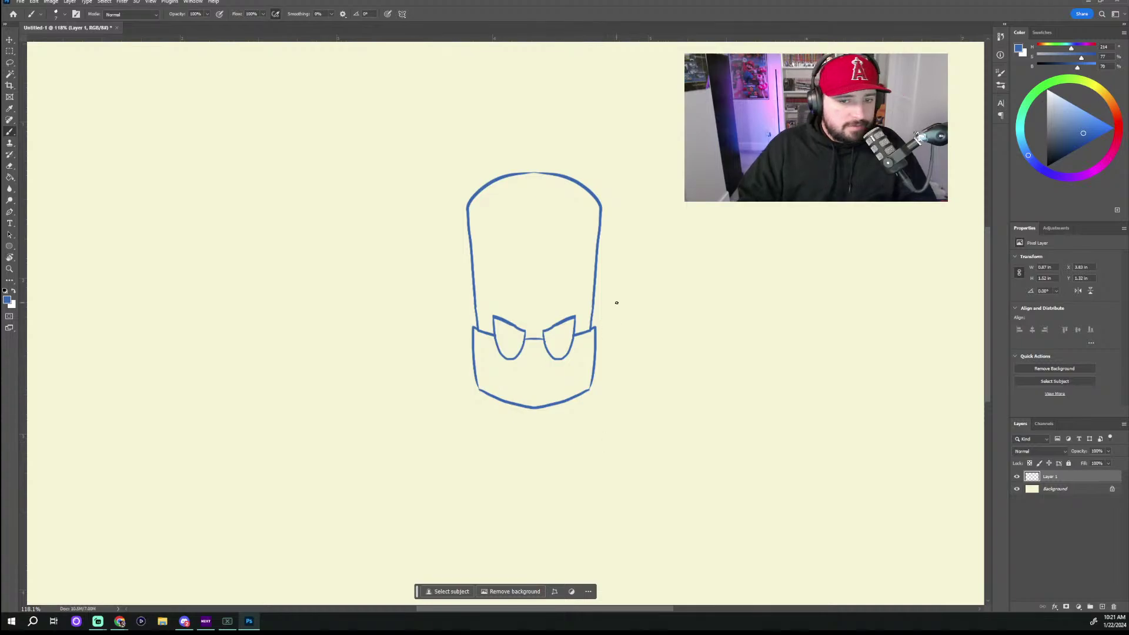
pyautogui.scroll(-3, 611, 308)
pyautogui.scroll(2, 646, 382)
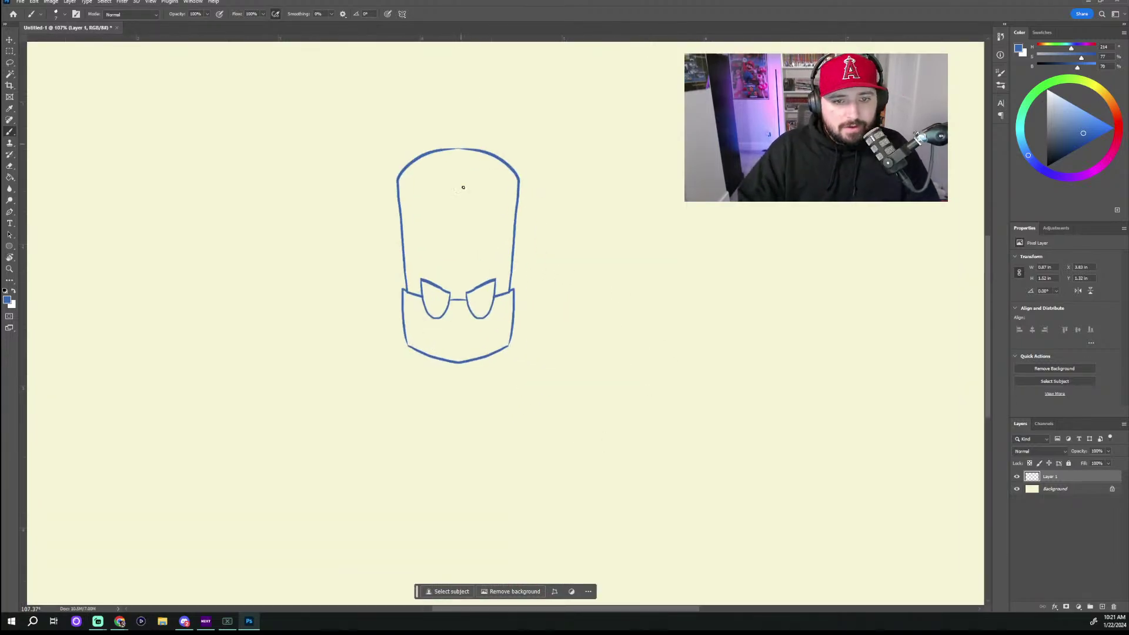
pyautogui.scroll(4, 600, 198)
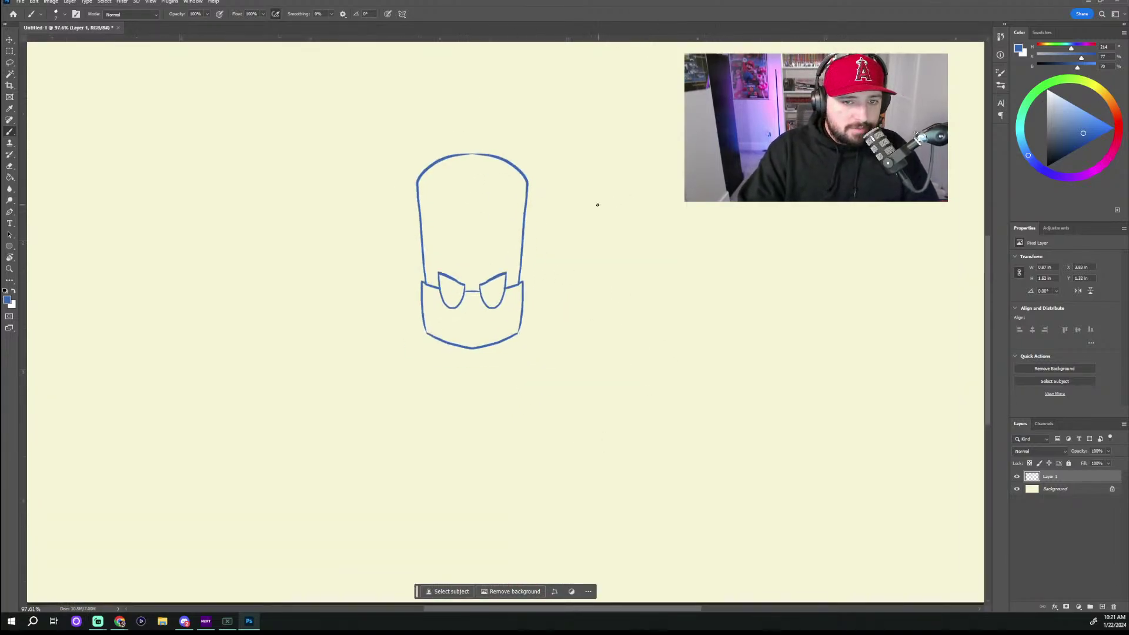
pyautogui.moveTo(386, 132); pyautogui.dragTo(393, 211)
pyautogui.moveTo(395, 199); pyautogui.dragTo(415, 282)
pyautogui.hotkey('ctrl', 'z')
pyautogui.hotkey('ctrl', 'z')
pyautogui.moveTo(393, 124)
pyautogui.mouseDown()
pyautogui.moveTo(399, 285)
pyautogui.moveTo(415, 345)
pyautogui.mouseUp()
pyautogui.hotkey('ctrl', 'z')
pyautogui.moveTo(433, 136)
pyautogui.mouseDown()
pyautogui.moveTo(435, 285)
pyautogui.moveTo(447, 313)
pyautogui.mouseUp()
pyautogui.hotkey('ctrl', 'z')
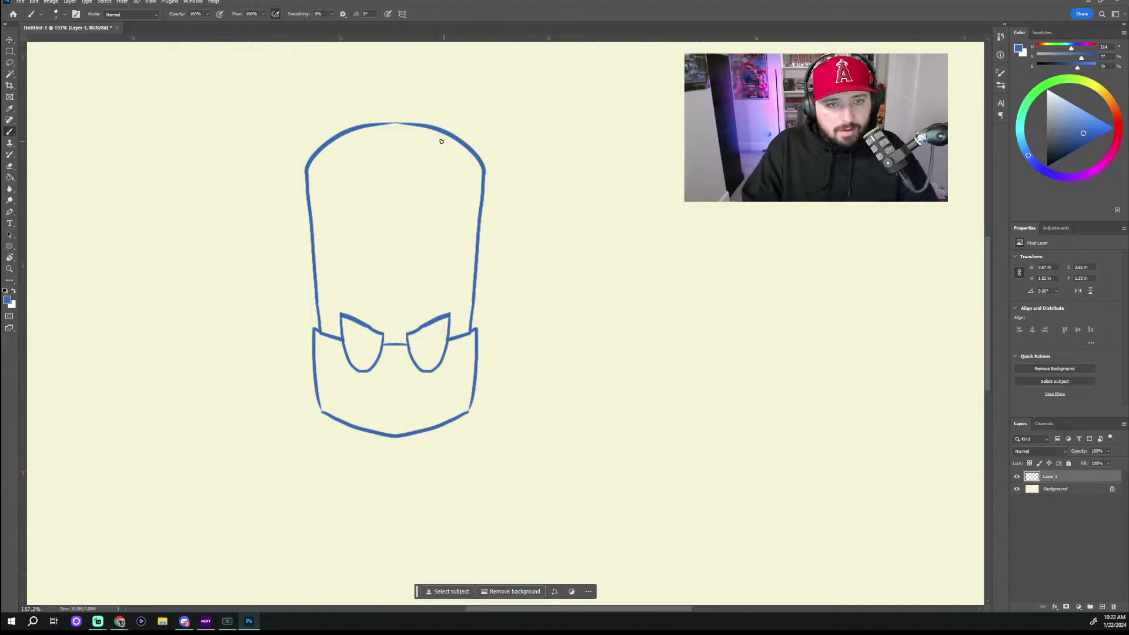
# Step: Draw a vertical seam from the head's top to the right eye, jogging near its end, and two small stacked rectangles inside the left edge
pyautogui.moveTo(430, 128)
pyautogui.mouseDown()
pyautogui.moveTo(430, 297)
pyautogui.moveTo(443, 324)
pyautogui.mouseUp()
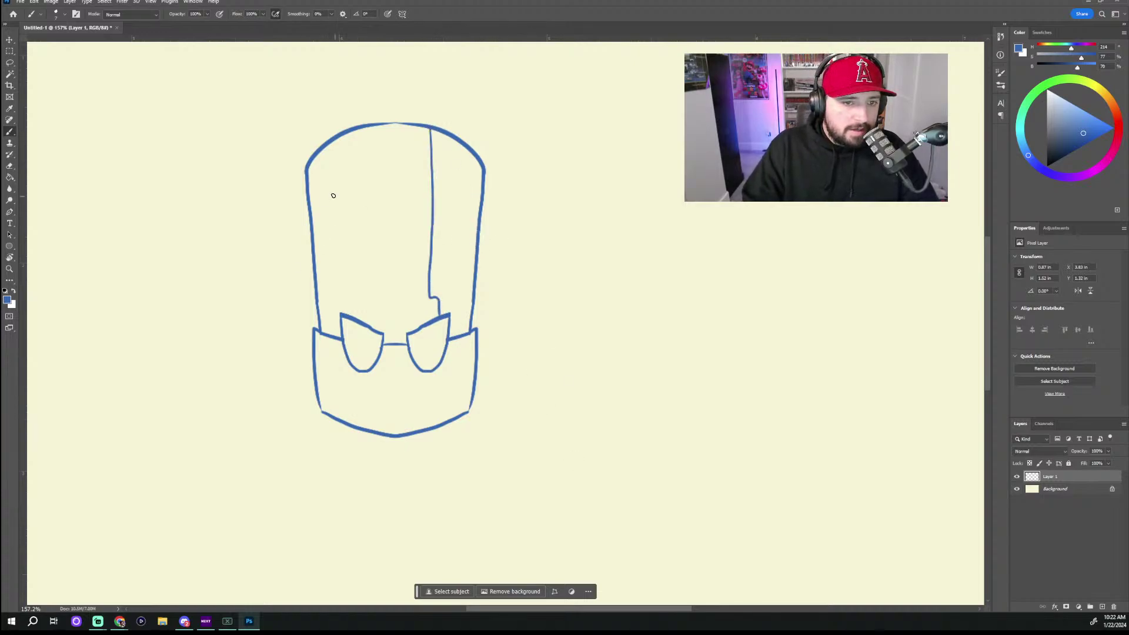
pyautogui.moveTo(319, 186)
pyautogui.mouseDown()
pyautogui.moveTo(331, 206)
pyautogui.moveTo(318, 187)
pyautogui.mouseUp()
pyautogui.moveTo(321, 228)
pyautogui.mouseDown()
pyautogui.moveTo(330, 251)
pyautogui.moveTo(320, 228)
pyautogui.mouseUp()
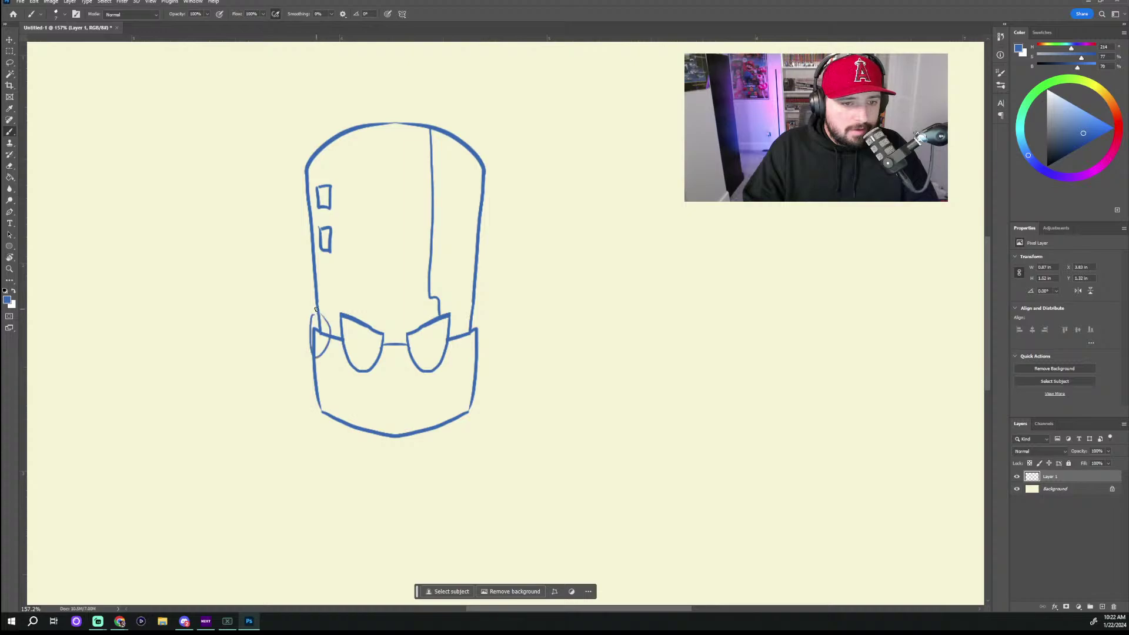
pyautogui.moveTo(308, 345); pyautogui.dragTo(327, 351)
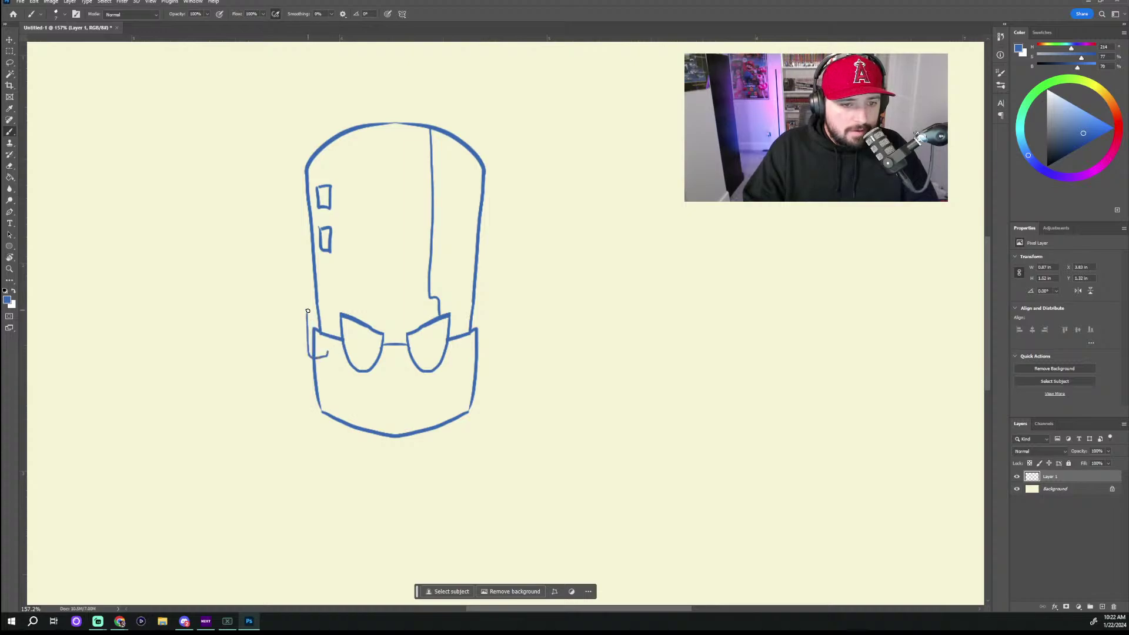
pyautogui.moveTo(326, 305); pyautogui.dragTo(326, 360)
pyautogui.hotkey('ctrl', 'z')
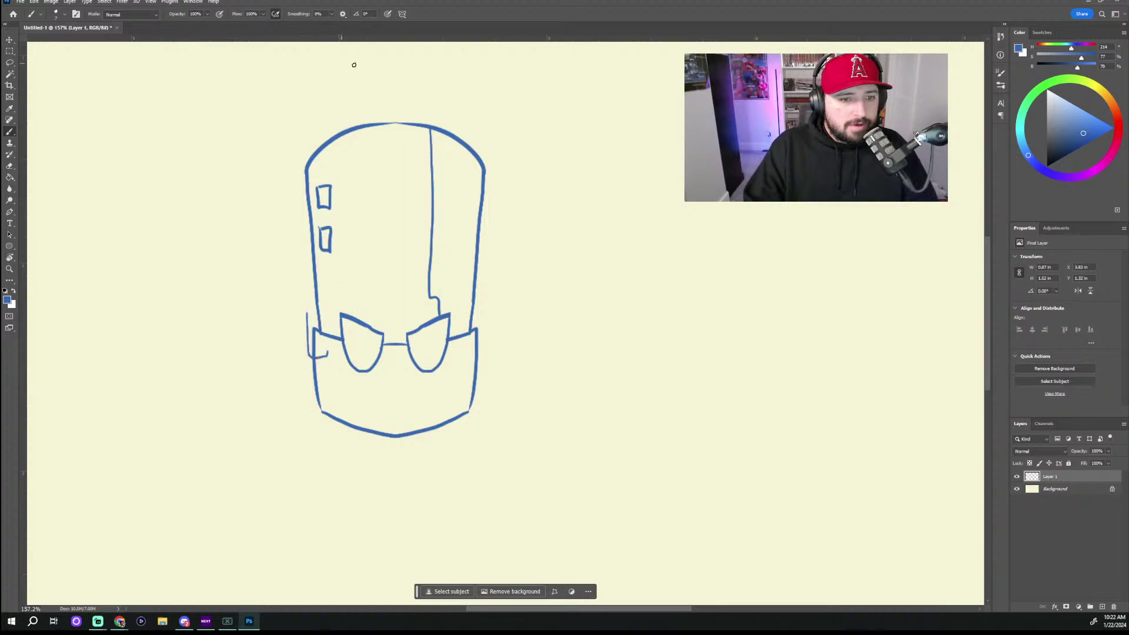
pyautogui.hotkey('ctrl', 'z')
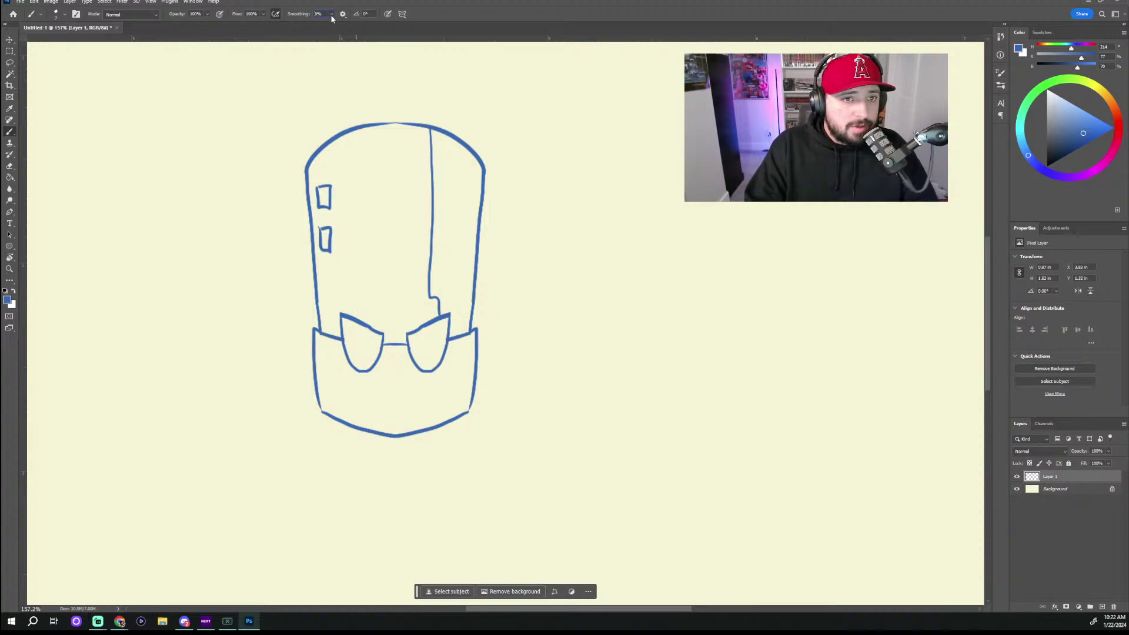
# Step: Set the brush smoothing to 20%
pyautogui.moveTo(330, 14); pyautogui.dragTo(282, 29)
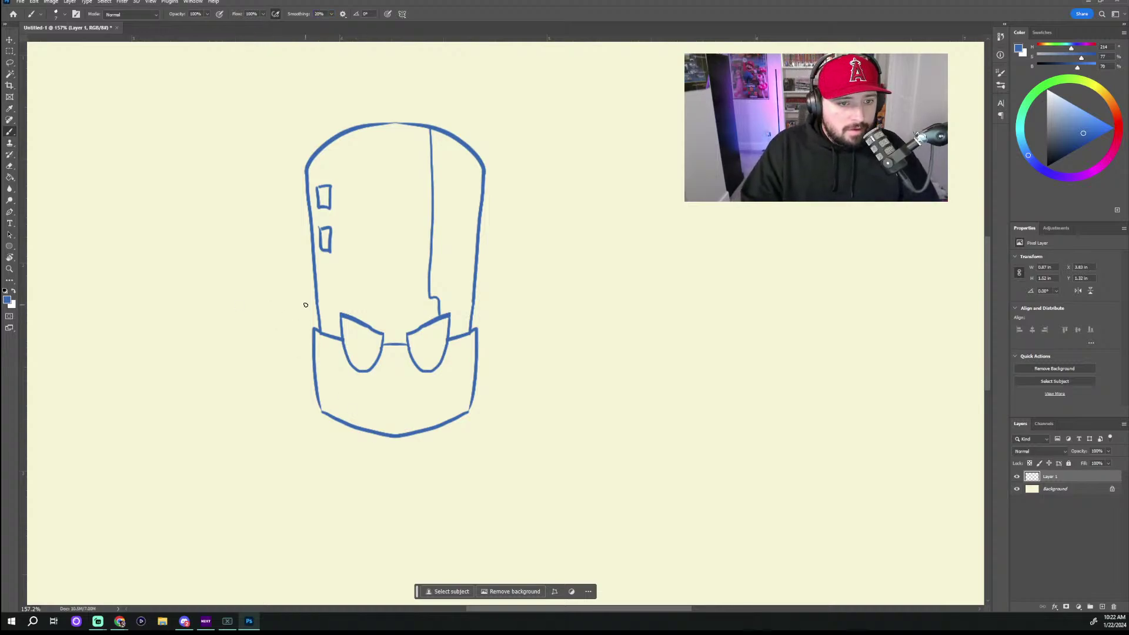
pyautogui.moveTo(297, 309)
pyautogui.mouseDown()
pyautogui.moveTo(315, 303)
pyautogui.moveTo(315, 355)
pyautogui.mouseUp()
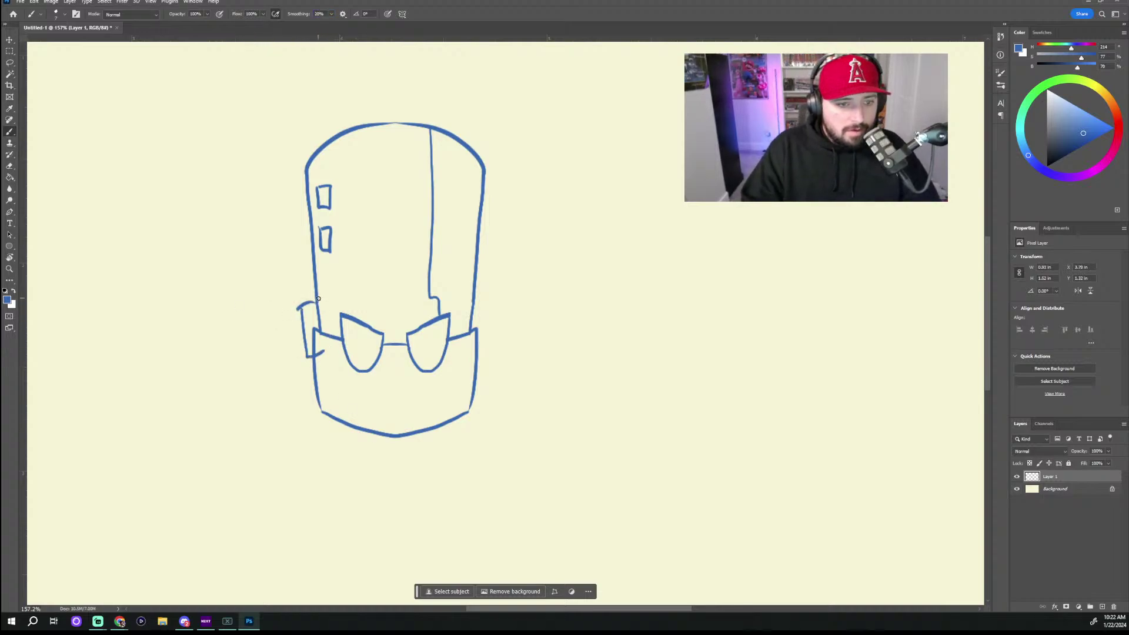
pyautogui.moveTo(318, 298); pyautogui.dragTo(323, 349)
pyautogui.hotkey('ctrl', 'z')
pyautogui.hotkey('ctrl', 'z')
pyautogui.hotkey('ctrl', 'z')
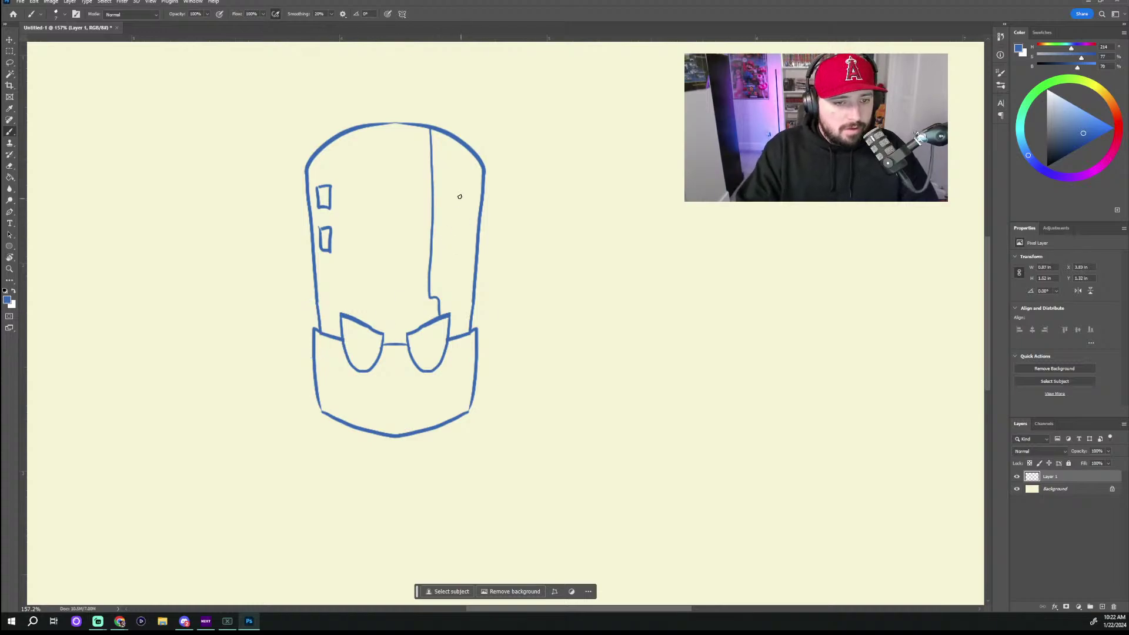
pyautogui.moveTo(312, 264); pyautogui.dragTo(347, 284)
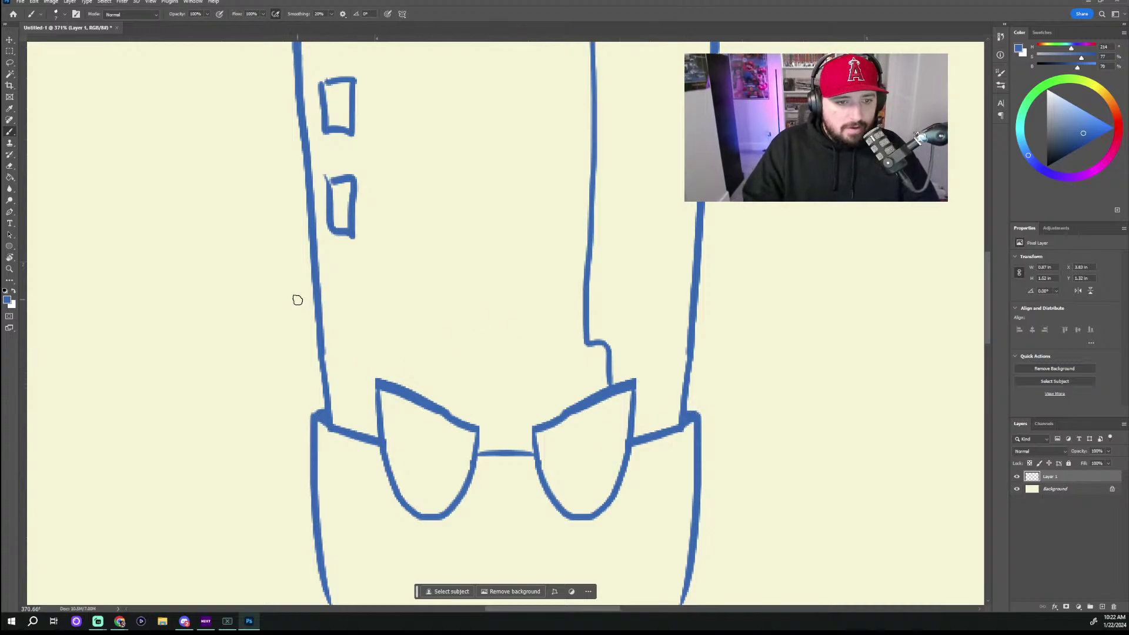
pyautogui.moveTo(287, 266)
pyautogui.mouseDown()
pyautogui.moveTo(304, 359)
pyautogui.moveTo(336, 357)
pyautogui.moveTo(335, 267)
pyautogui.moveTo(351, 362)
pyautogui.mouseUp()
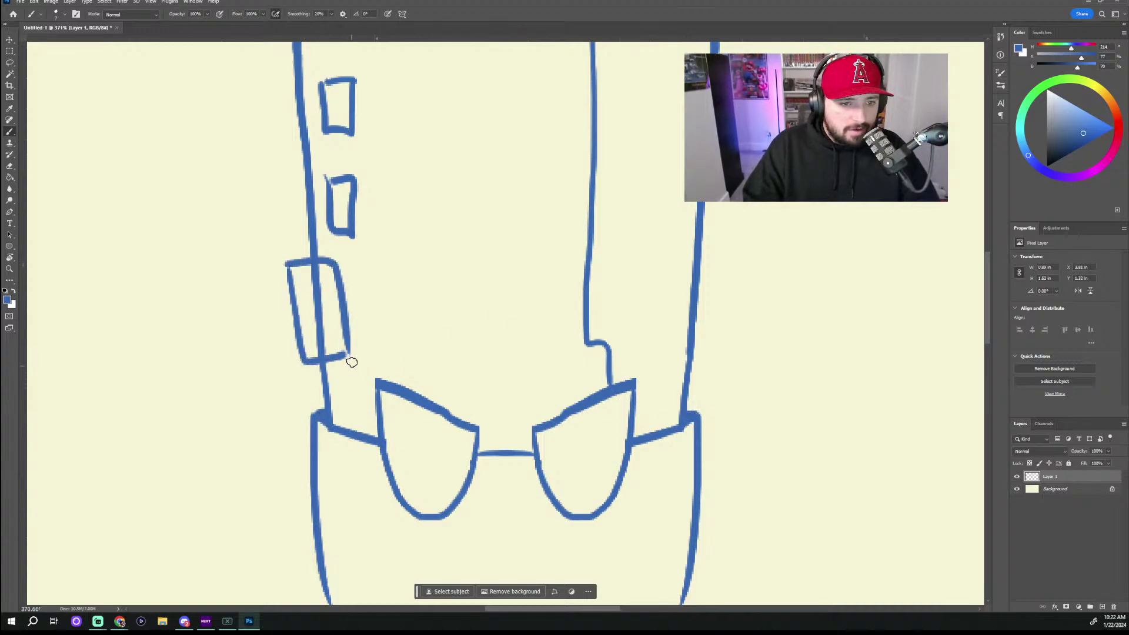
pyautogui.hotkey('ctrl', 'z')
pyautogui.hotkey('ctrl', 'z')
pyautogui.scroll(-3, 637, 262)
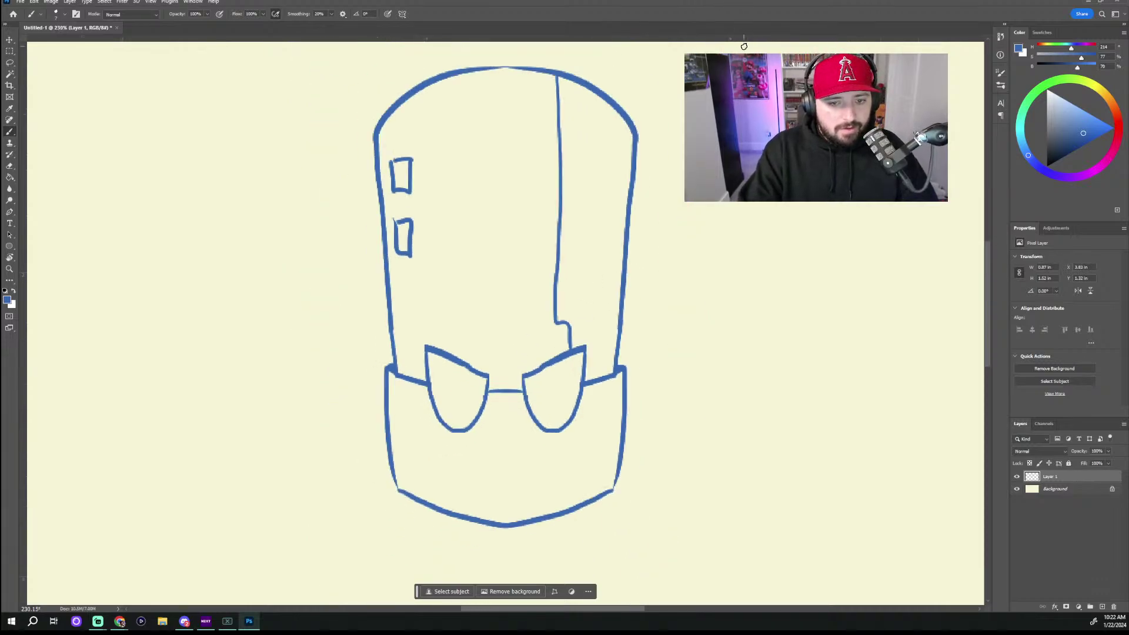
pyautogui.scroll(-2, 670, 312)
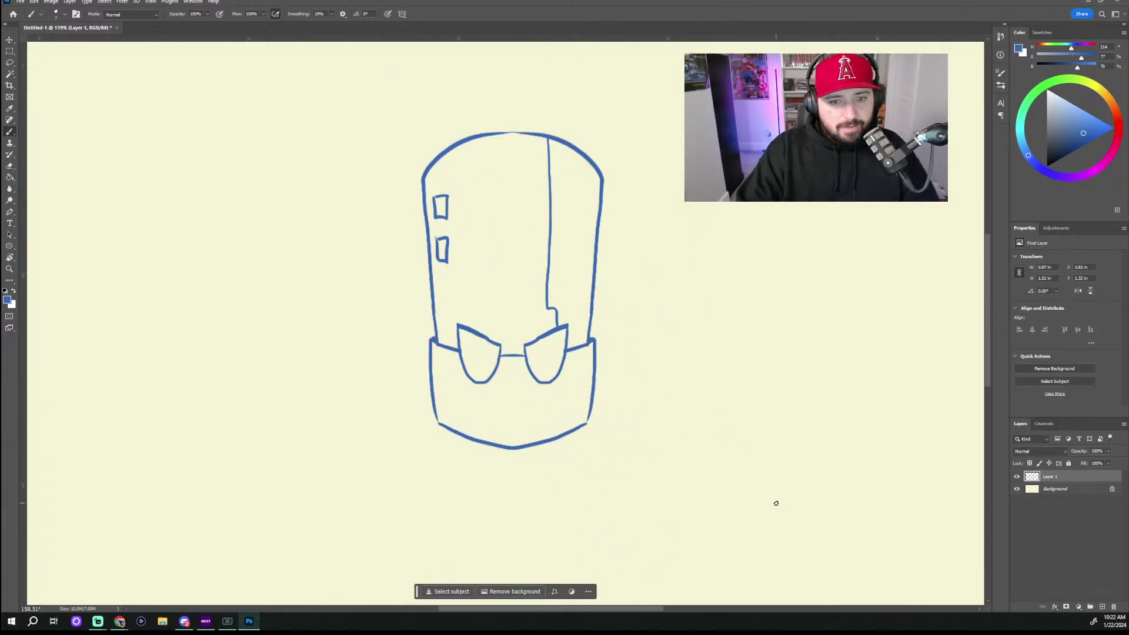
pyautogui.moveTo(605, 309); pyautogui.dragTo(601, 376)
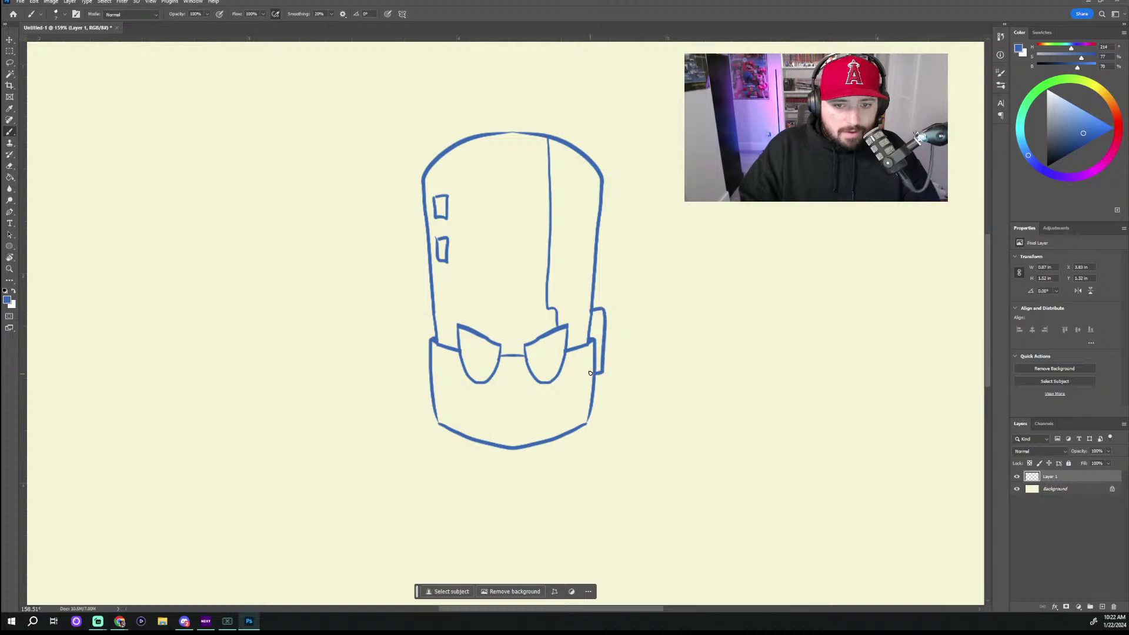
pyautogui.hotkey('ctrl', 'z')
pyautogui.moveTo(589, 310)
pyautogui.mouseDown()
pyautogui.moveTo(587, 356)
pyautogui.moveTo(615, 347)
pyautogui.mouseUp()
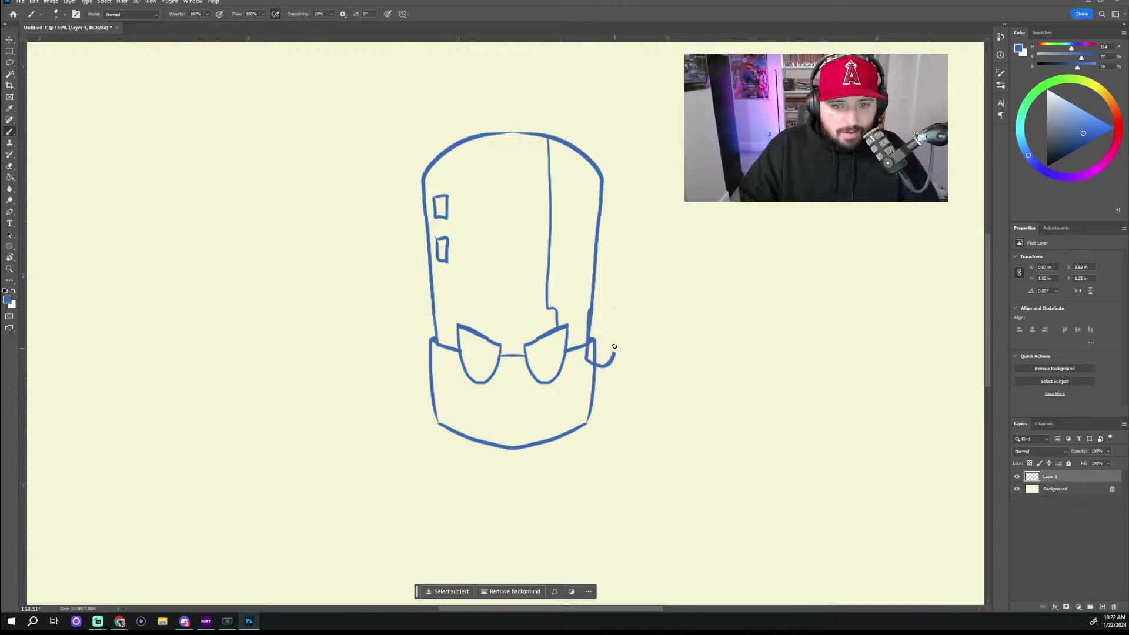
pyautogui.hotkey('ctrl', 'z')
# Step: Draw a rounded ear piece with a small outer block on each side of the head at eye level
pyautogui.moveTo(591, 306)
pyautogui.mouseDown()
pyautogui.moveTo(591, 328)
pyautogui.moveTo(611, 348)
pyautogui.mouseUp()
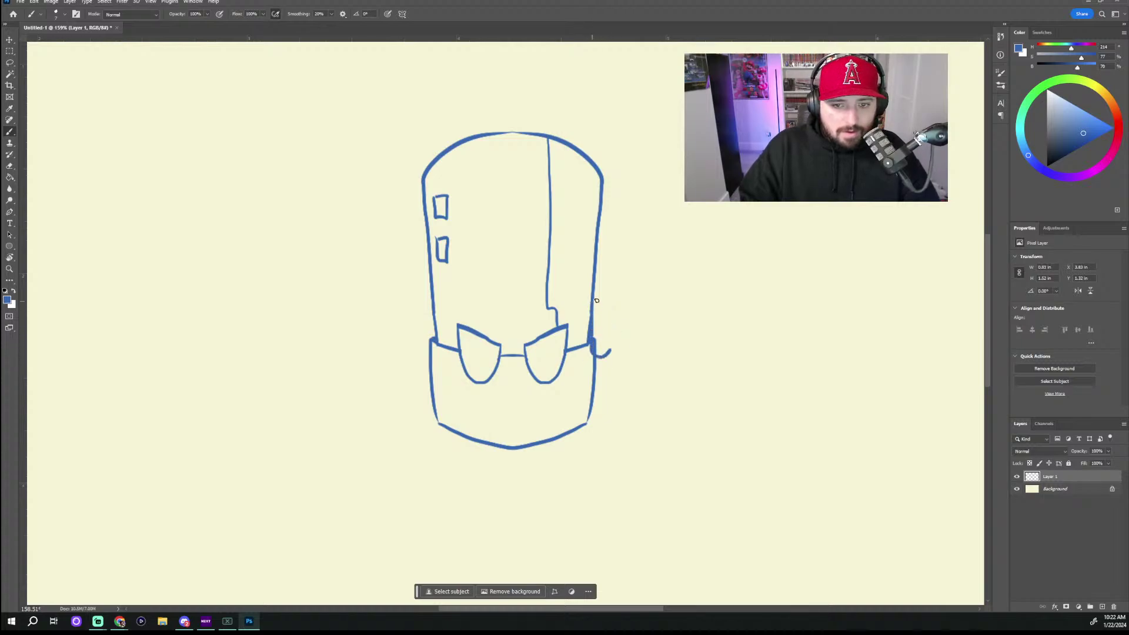
pyautogui.moveTo(596, 301)
pyautogui.mouseDown()
pyautogui.moveTo(609, 349)
pyautogui.moveTo(615, 339)
pyautogui.mouseUp()
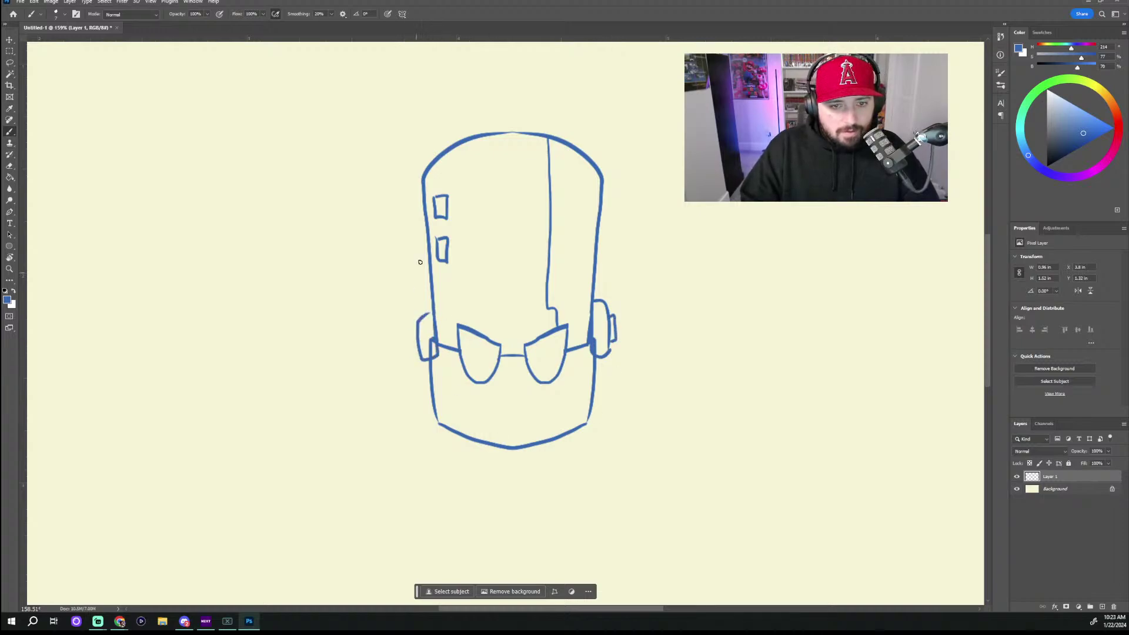
pyautogui.moveTo(438, 352)
pyautogui.mouseDown()
pyautogui.moveTo(416, 310)
pyautogui.moveTo(430, 301)
pyautogui.moveTo(404, 325)
pyautogui.moveTo(416, 356)
pyautogui.mouseUp()
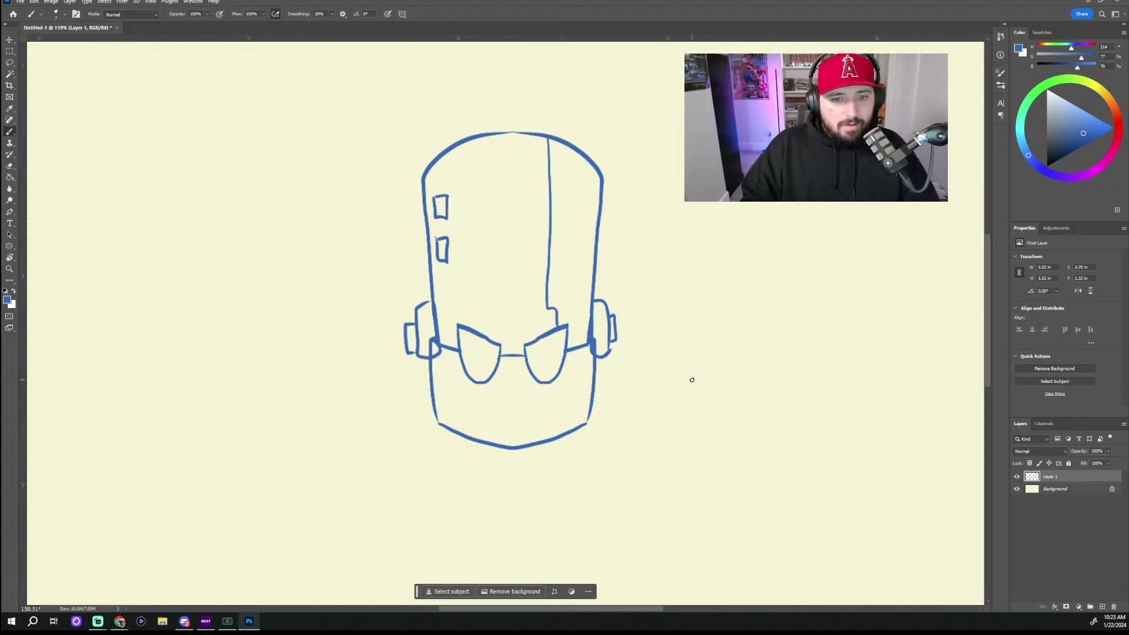
pyautogui.scroll(-3, 694, 370)
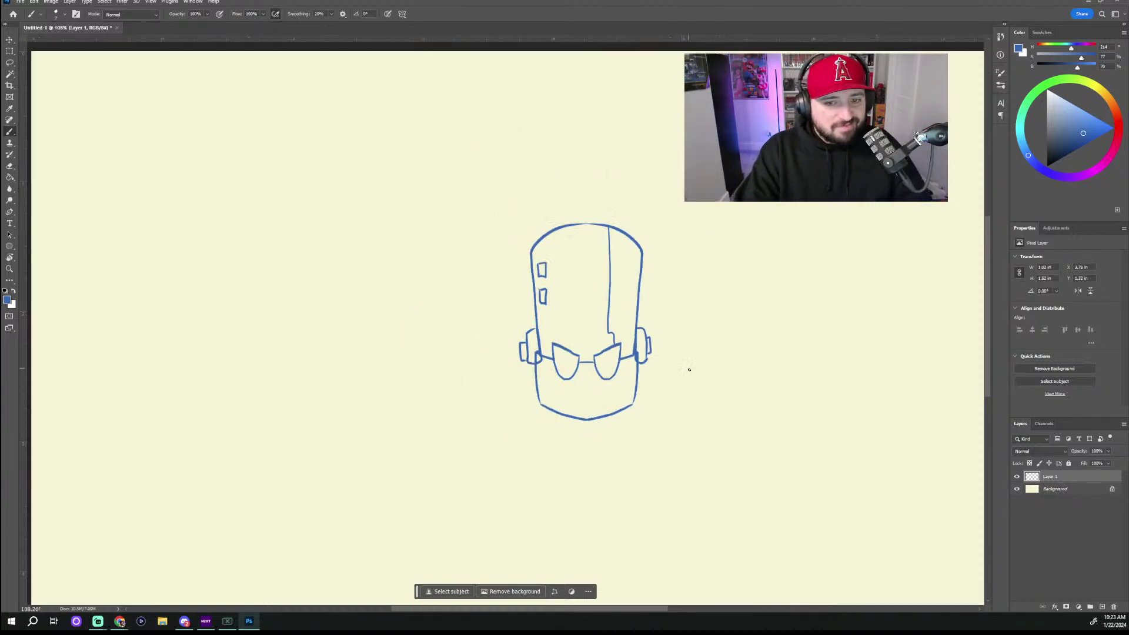
pyautogui.scroll(-1, 700, 384)
pyautogui.scroll(5, 629, 350)
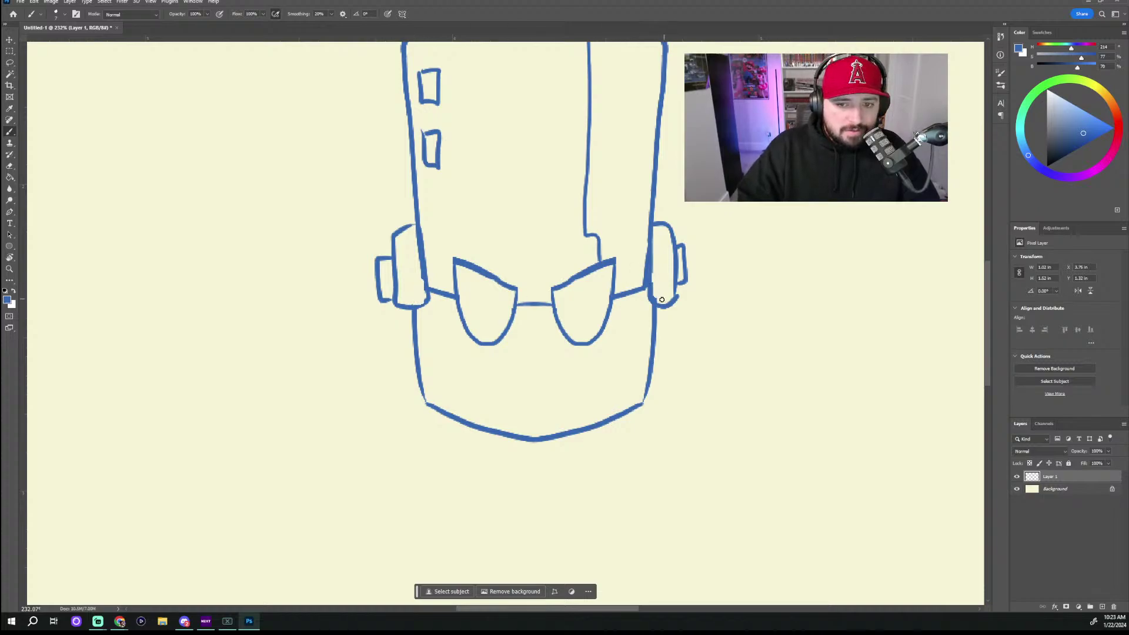
pyautogui.scroll(-5, 802, 411)
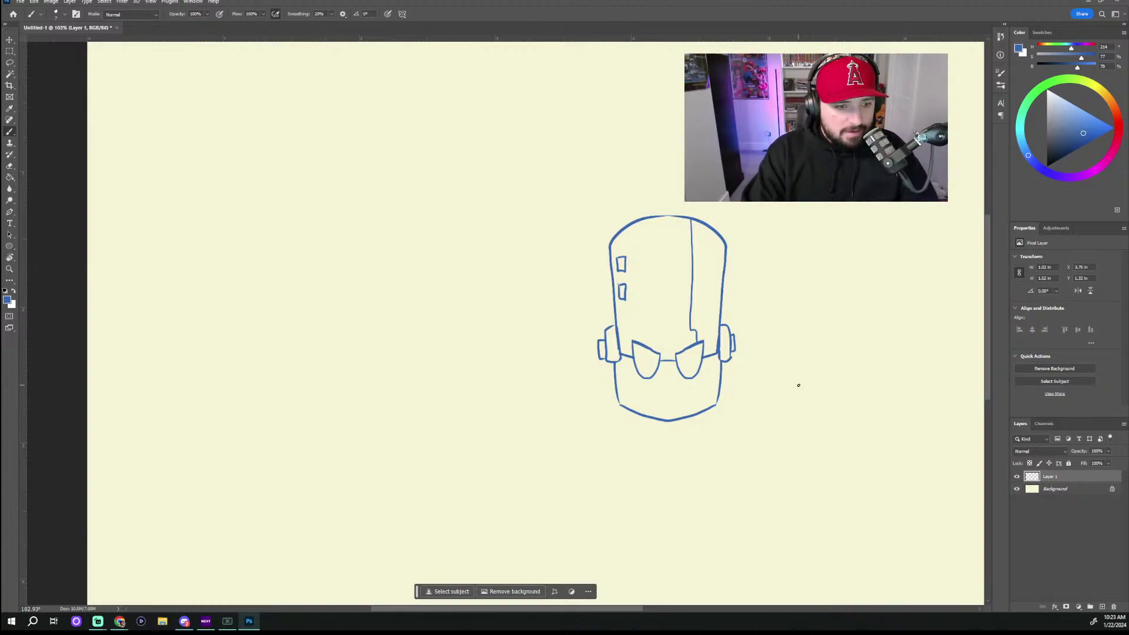
pyautogui.scroll(-2, 800, 385)
pyautogui.scroll(4, 735, 352)
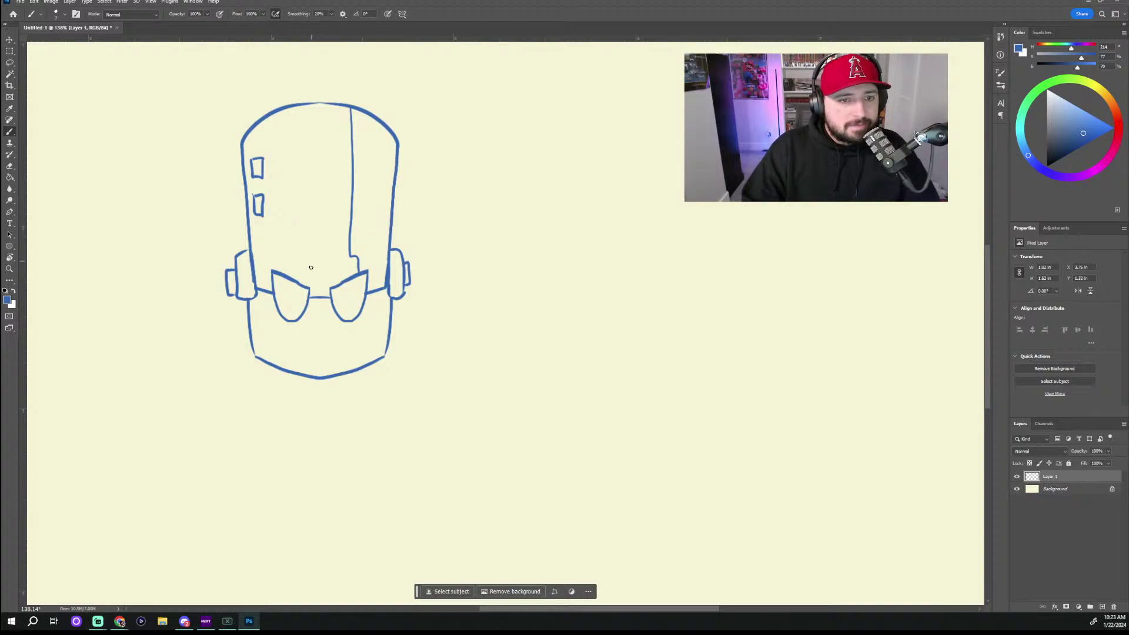
pyautogui.scroll(3, 293, 169)
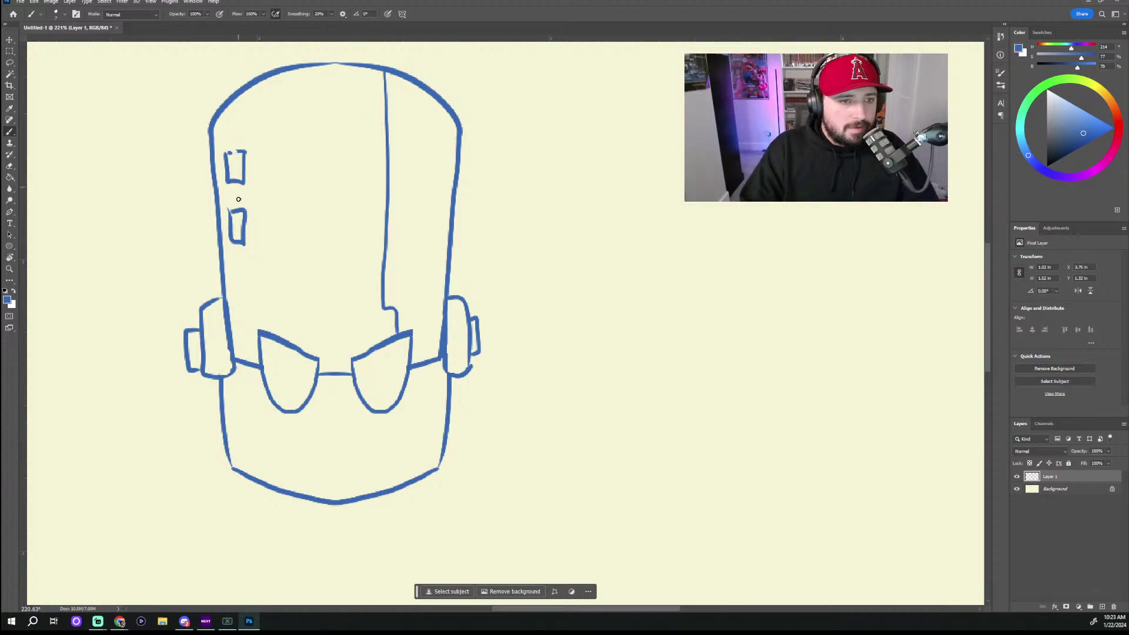
# Step: Remove the two stacked rectangles inside the head's left edge and draw three small rivet circles around the seam's jog
pyautogui.moveTo(236, 184); pyautogui.dragTo(246, 144)
pyautogui.moveTo(230, 189)
pyautogui.mouseDown()
pyautogui.moveTo(230, 161)
pyautogui.moveTo(233, 241)
pyautogui.moveTo(249, 191)
pyautogui.moveTo(250, 252)
pyautogui.mouseUp()
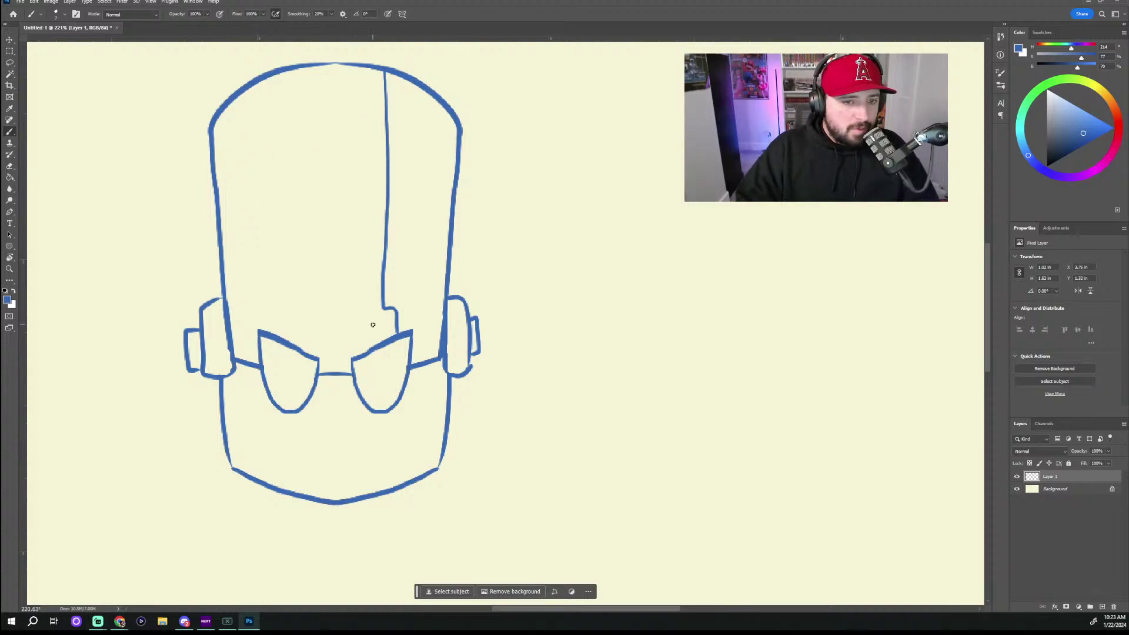
pyautogui.moveTo(371, 295); pyautogui.dragTo(408, 314)
pyautogui.hotkey('ctrl', 'z')
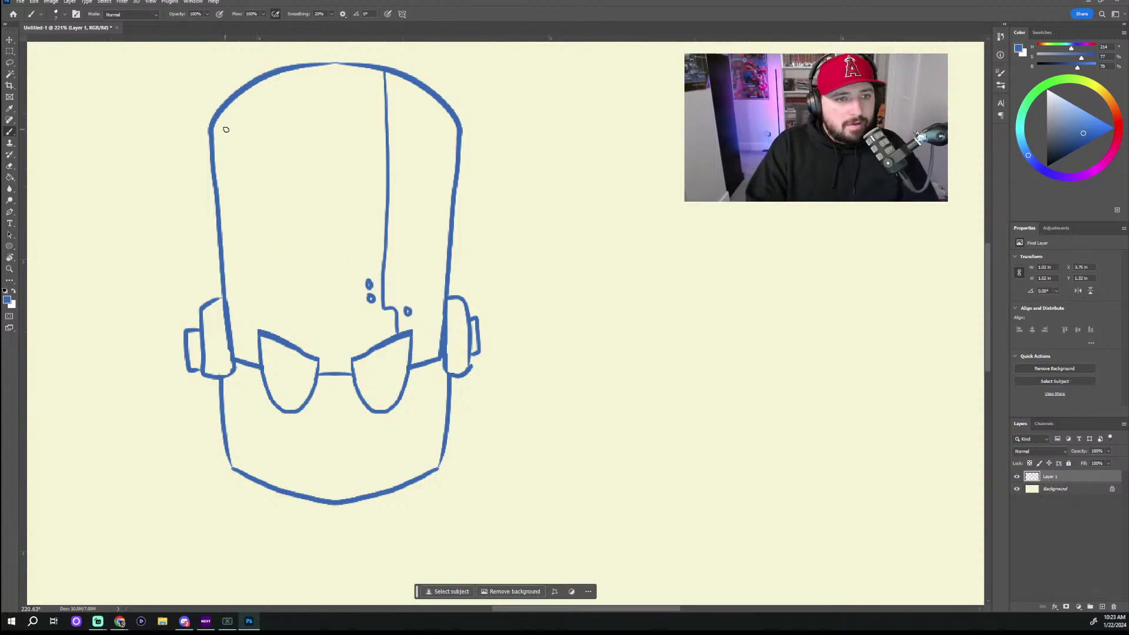
# Step: Draw two slanted, stacked panel rectangles inside the upper-left corner of the head
pyautogui.moveTo(226, 130)
pyautogui.mouseDown()
pyautogui.moveTo(256, 105)
pyautogui.moveTo(221, 134)
pyautogui.moveTo(238, 142)
pyautogui.moveTo(261, 130)
pyautogui.moveTo(262, 145)
pyautogui.moveTo(235, 154)
pyautogui.moveTo(226, 121)
pyautogui.moveTo(248, 105)
pyautogui.moveTo(251, 125)
pyautogui.moveTo(216, 133)
pyautogui.mouseUp()
pyautogui.hotkey('ctrl', 'z')
pyautogui.hotkey('ctrl', 'z')
pyautogui.moveTo(231, 163)
pyautogui.mouseDown()
pyautogui.moveTo(222, 152)
pyautogui.moveTo(251, 140)
pyautogui.moveTo(226, 175)
pyautogui.mouseUp()
# Step: Try several mouth strokes on the lower face between the eyes and chin, undoing each one
pyautogui.moveTo(364, 274); pyautogui.dragTo(485, 350)
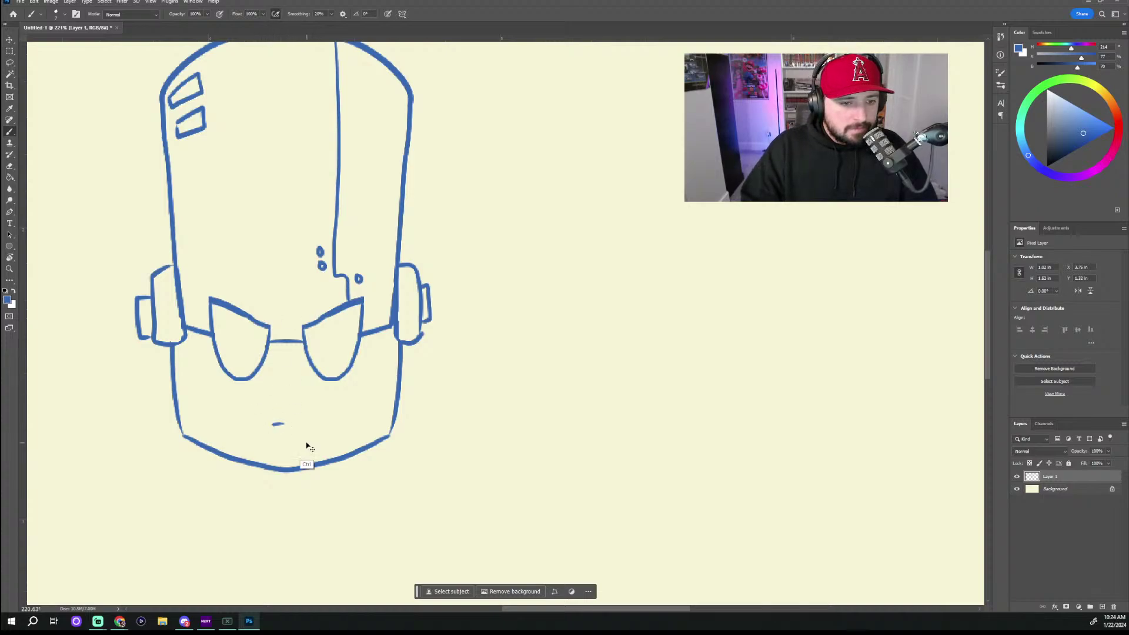
pyautogui.scroll(-3, 267, 324)
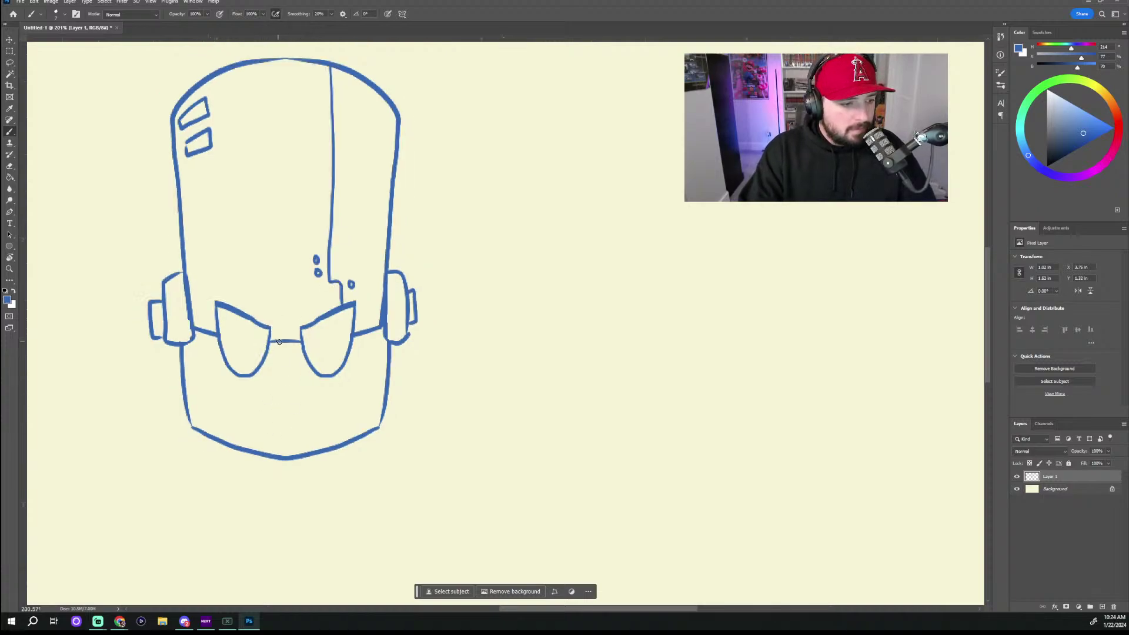
pyautogui.scroll(4, 403, 423)
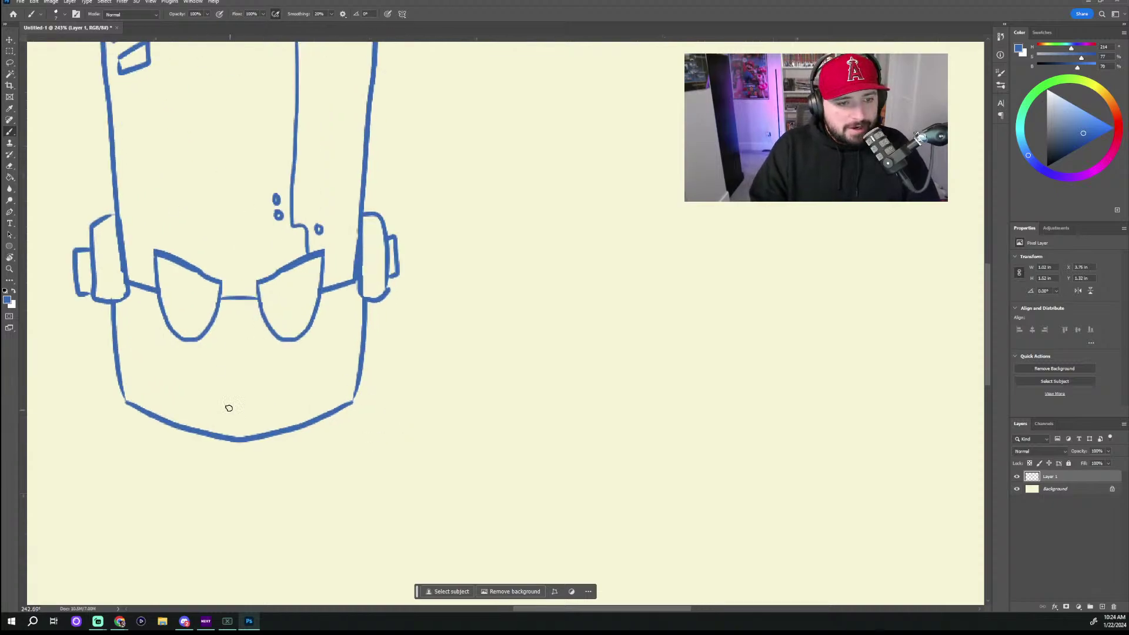
pyautogui.moveTo(200, 385); pyautogui.dragTo(273, 379)
pyautogui.hotkey('ctrl', 'z')
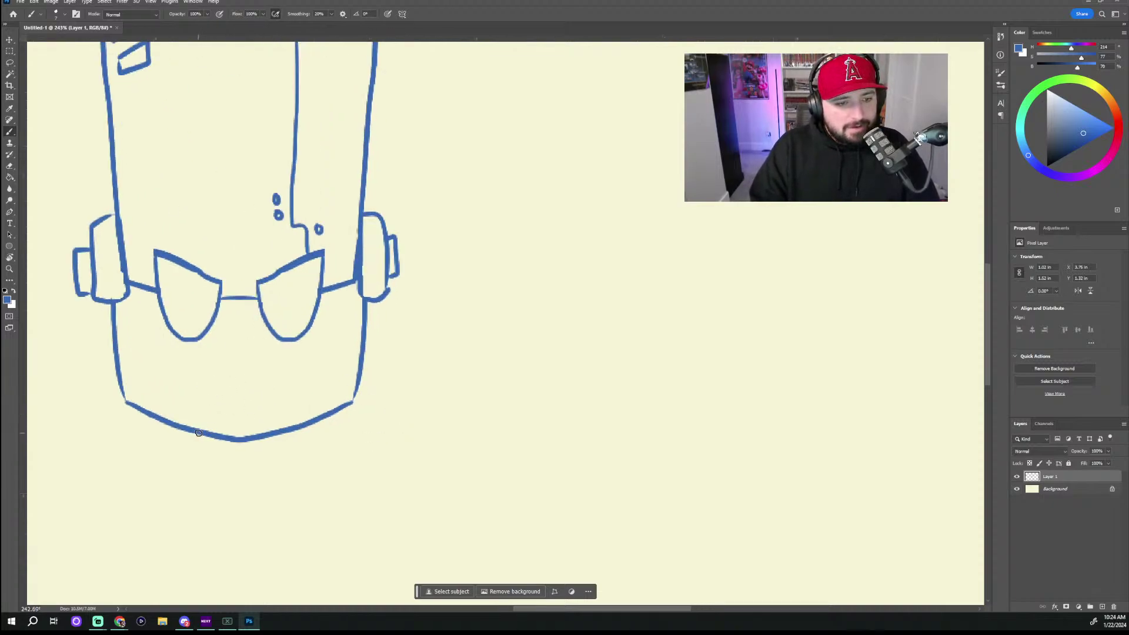
pyautogui.moveTo(198, 433)
pyautogui.mouseDown()
pyautogui.moveTo(198, 386)
pyautogui.moveTo(257, 381)
pyautogui.mouseUp()
pyautogui.hotkey('ctrl', 'z')
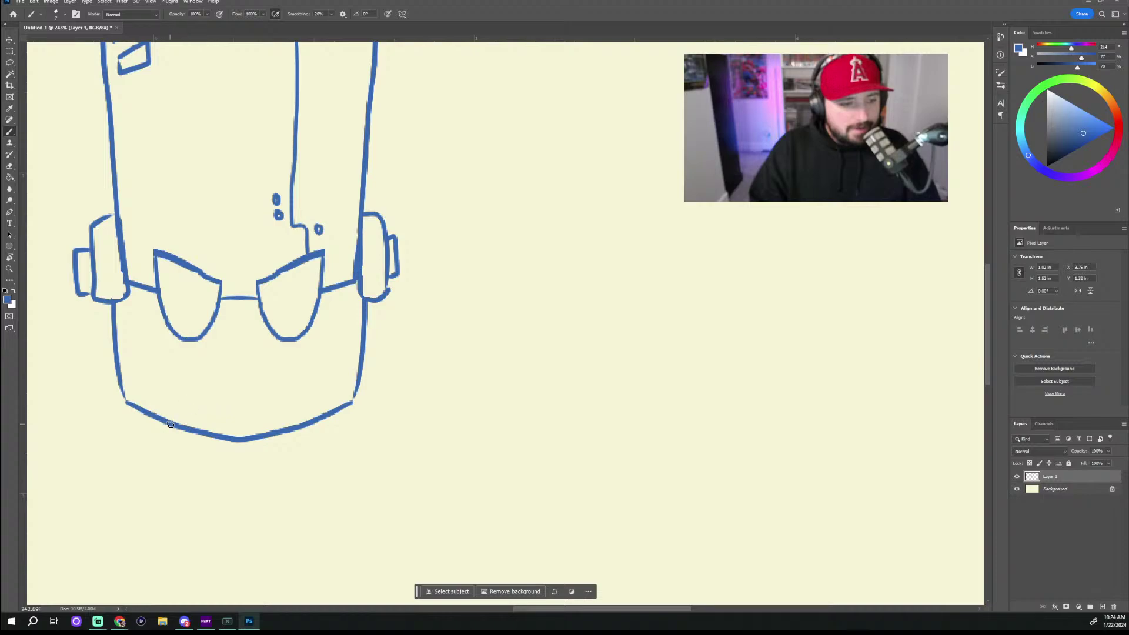
pyautogui.moveTo(169, 425)
pyautogui.mouseDown()
pyautogui.moveTo(171, 396)
pyautogui.moveTo(269, 382)
pyautogui.mouseUp()
pyautogui.hotkey('ctrl', 'z')
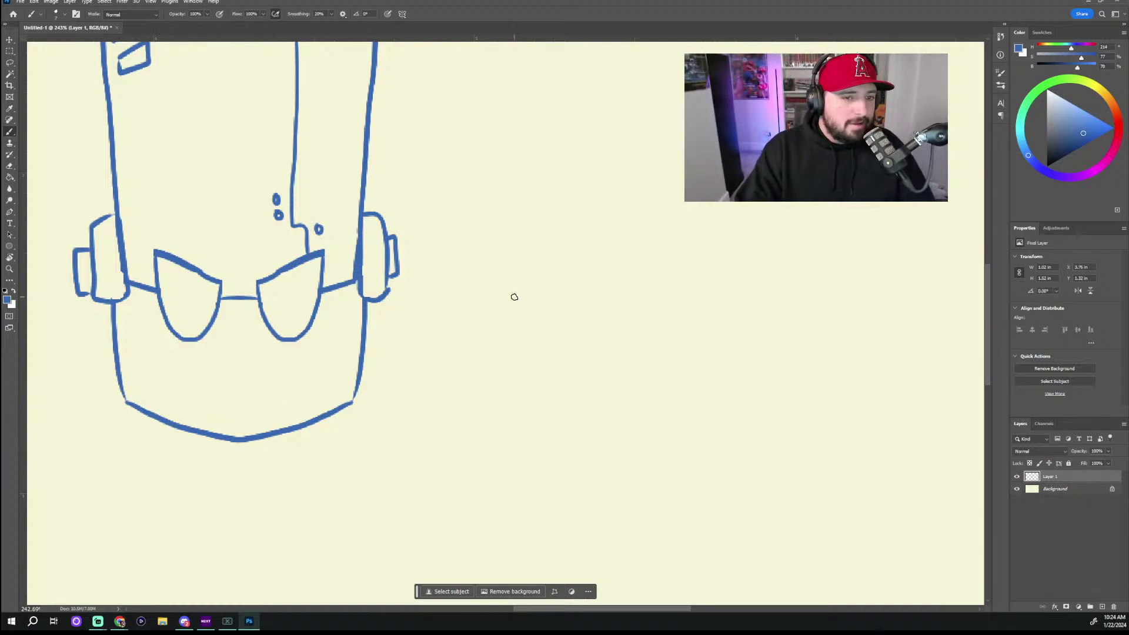
pyautogui.scroll(-5, 506, 299)
pyautogui.scroll(-2, 516, 375)
pyautogui.scroll(2, 552, 388)
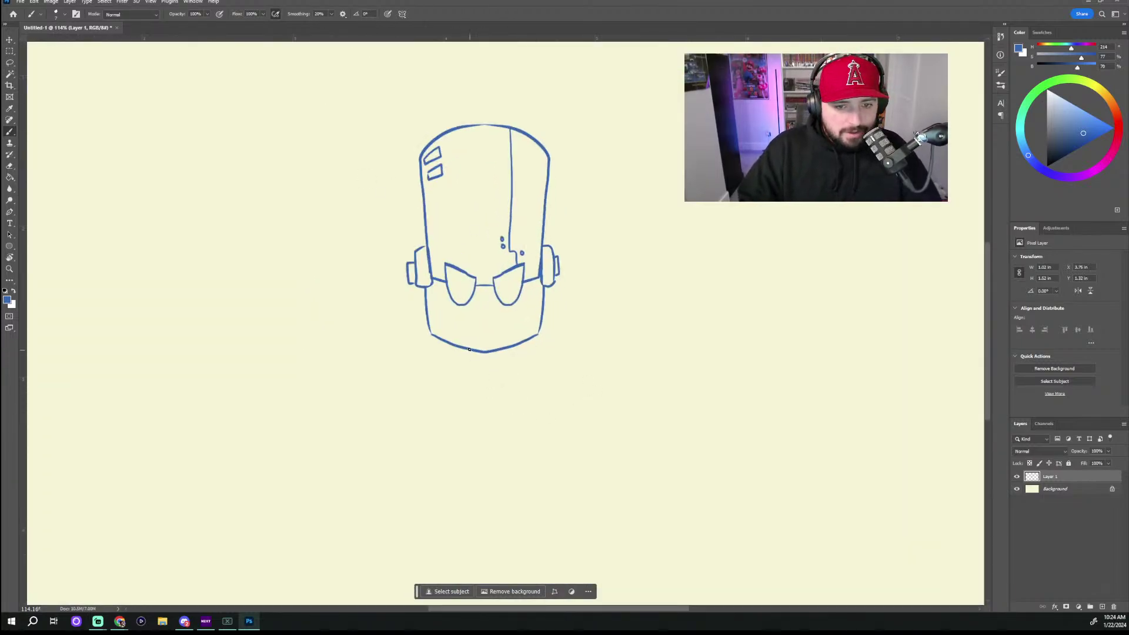
pyautogui.hotkey('ctrl', 'z')
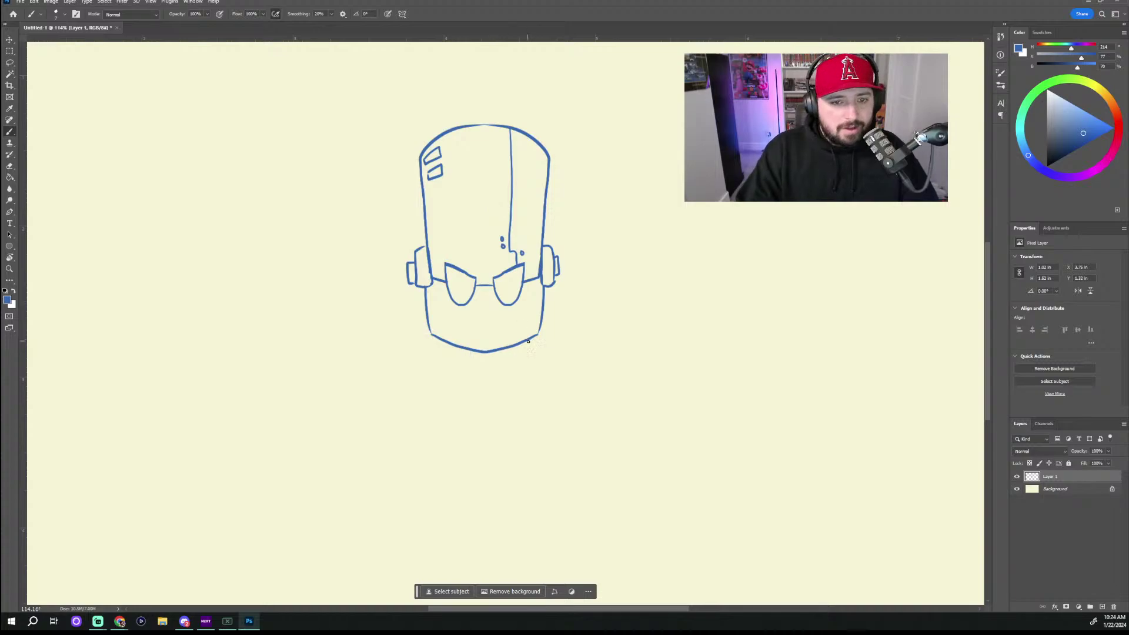
# Step: Turn on a vertical symmetry guide through the centre of the head
pyautogui.scroll(4, 496, 320)
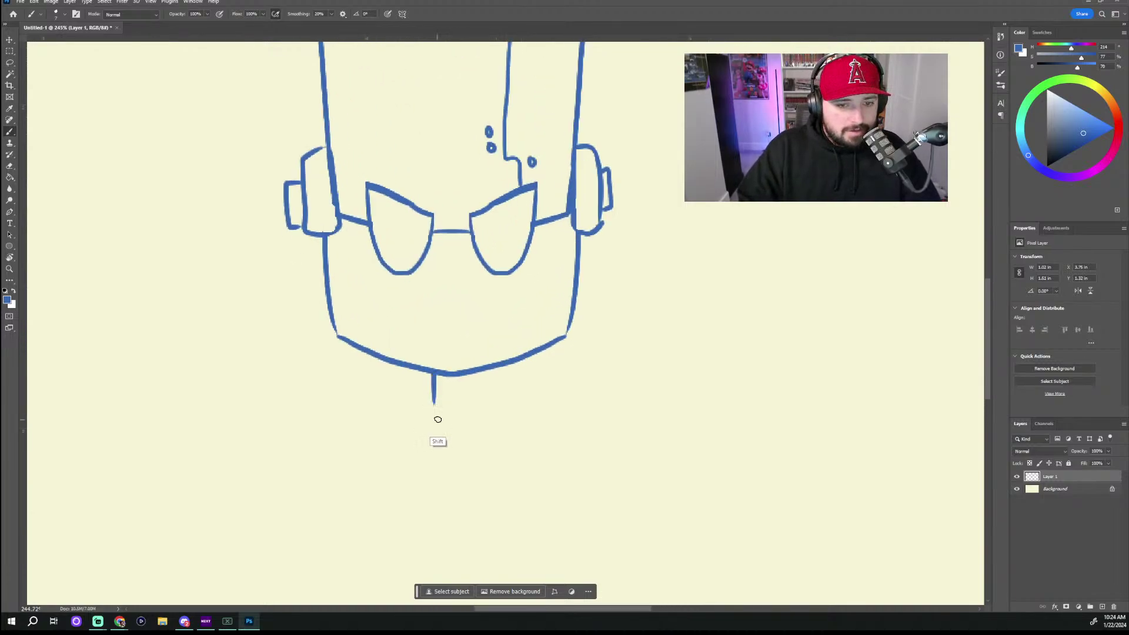
pyautogui.click(402, 13)
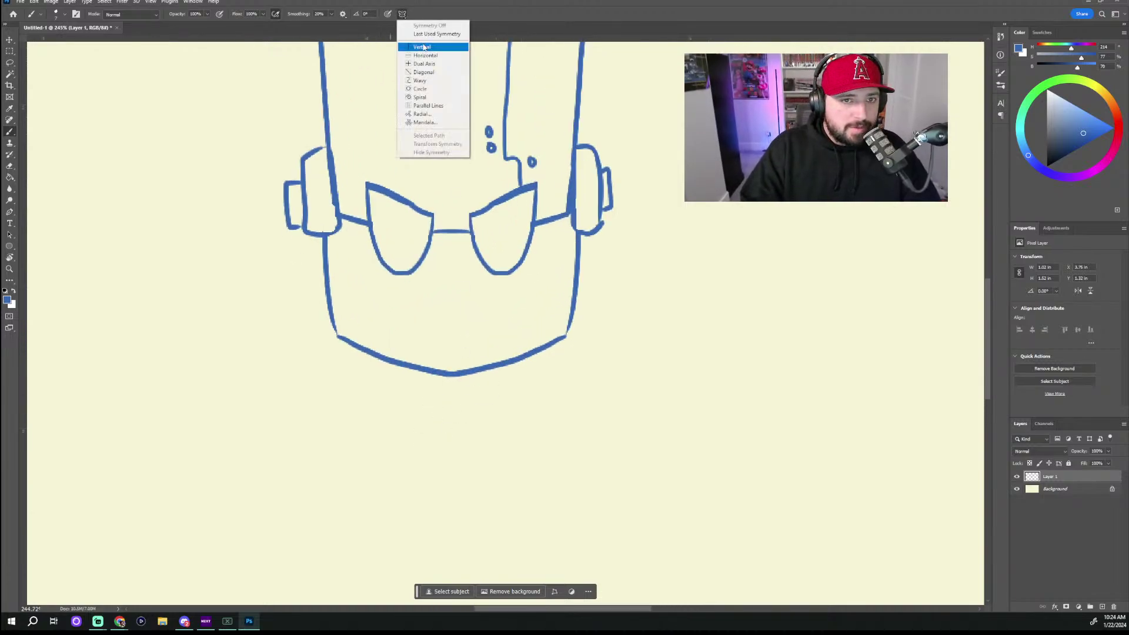
pyautogui.click(417, 47)
pyautogui.press('Return')
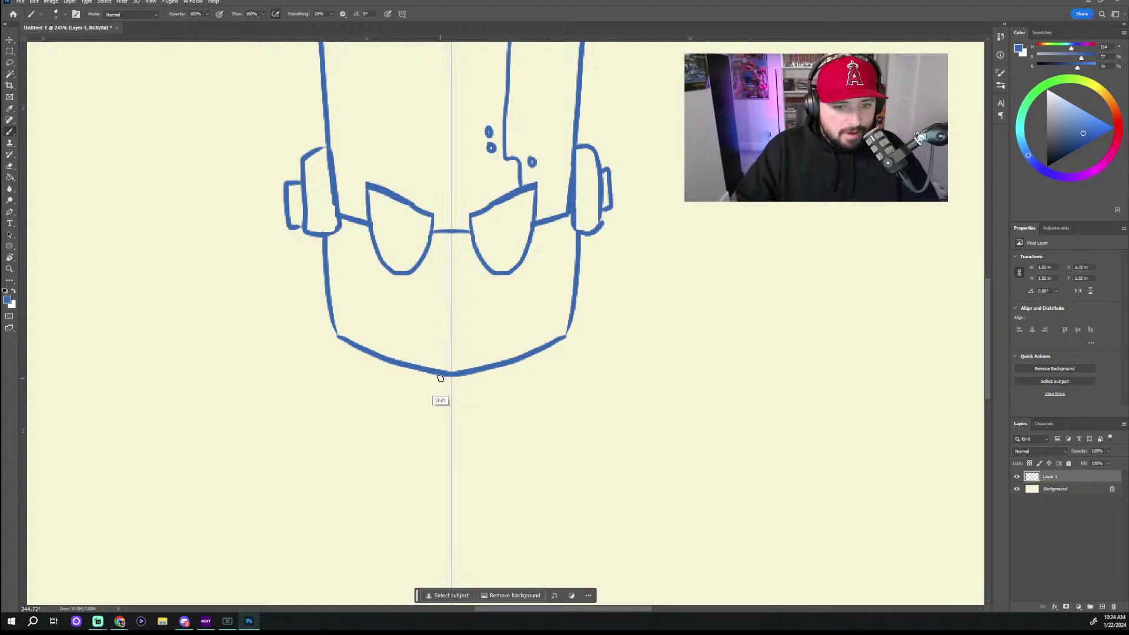
# Step: Draw a short mirrored neck below the chin with straight sides and a rounded bottom
pyautogui.moveTo(441, 378); pyautogui.dragTo(439, 415)
pyautogui.hotkey('ctrl', 'z')
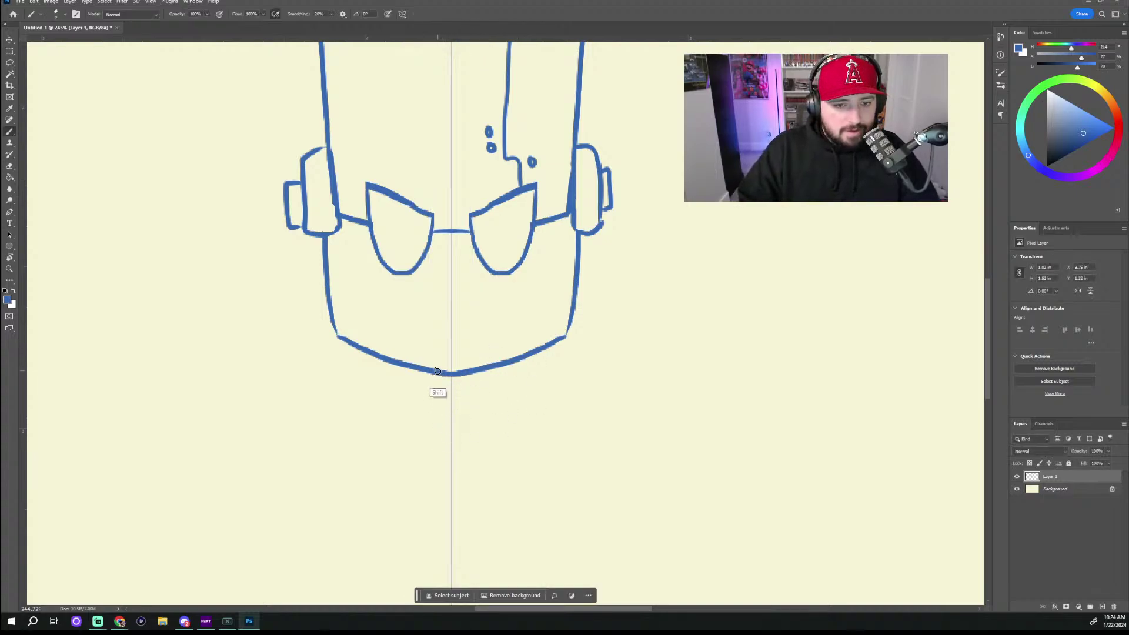
pyautogui.moveTo(439, 377); pyautogui.dragTo(440, 424)
pyautogui.hotkey('ctrl', 'z')
pyautogui.moveTo(435, 375)
pyautogui.mouseDown()
pyautogui.moveTo(438, 411)
pyautogui.moveTo(451, 409)
pyautogui.moveTo(427, 405)
pyautogui.moveTo(444, 435)
pyautogui.mouseUp()
pyautogui.hotkey('ctrl', 'z')
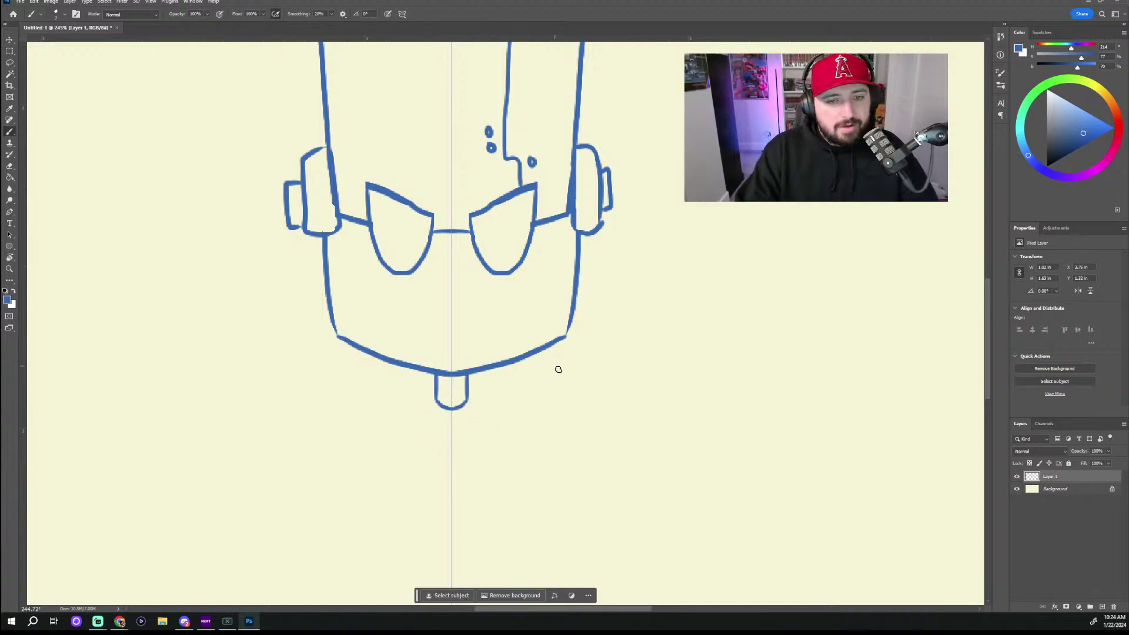
# Step: Try a mirrored torso with broad sloping shoulders and inward-tapering sides below the neck, and undo it
pyautogui.scroll(-5, 629, 415)
pyautogui.scroll(2, 708, 459)
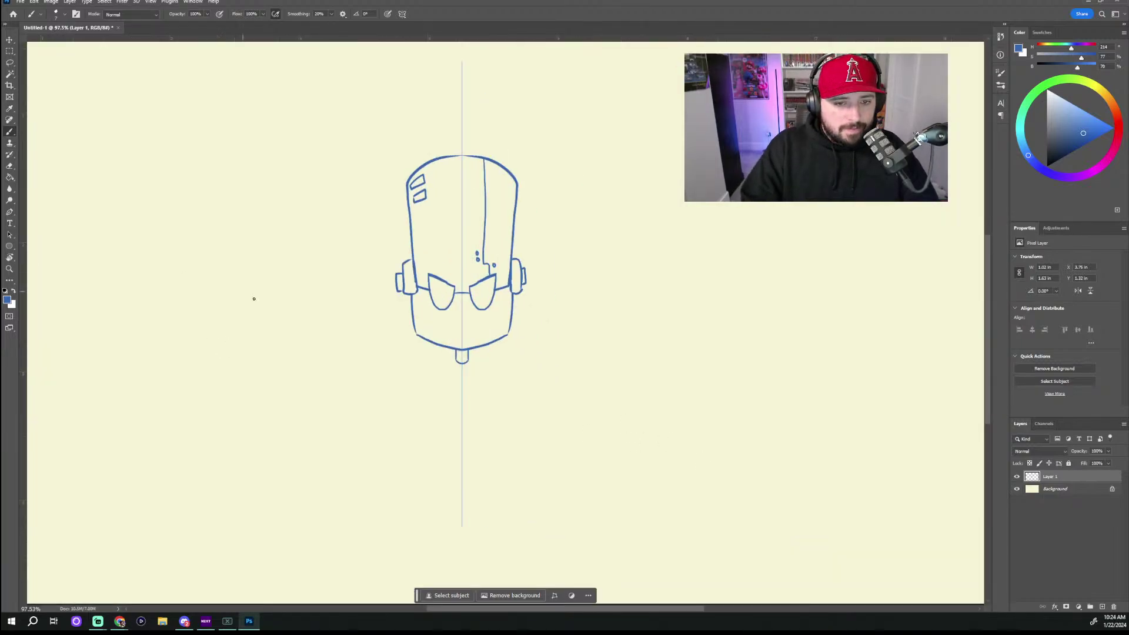
pyautogui.moveTo(457, 362)
pyautogui.mouseDown()
pyautogui.moveTo(425, 377)
pyautogui.moveTo(432, 448)
pyautogui.mouseUp()
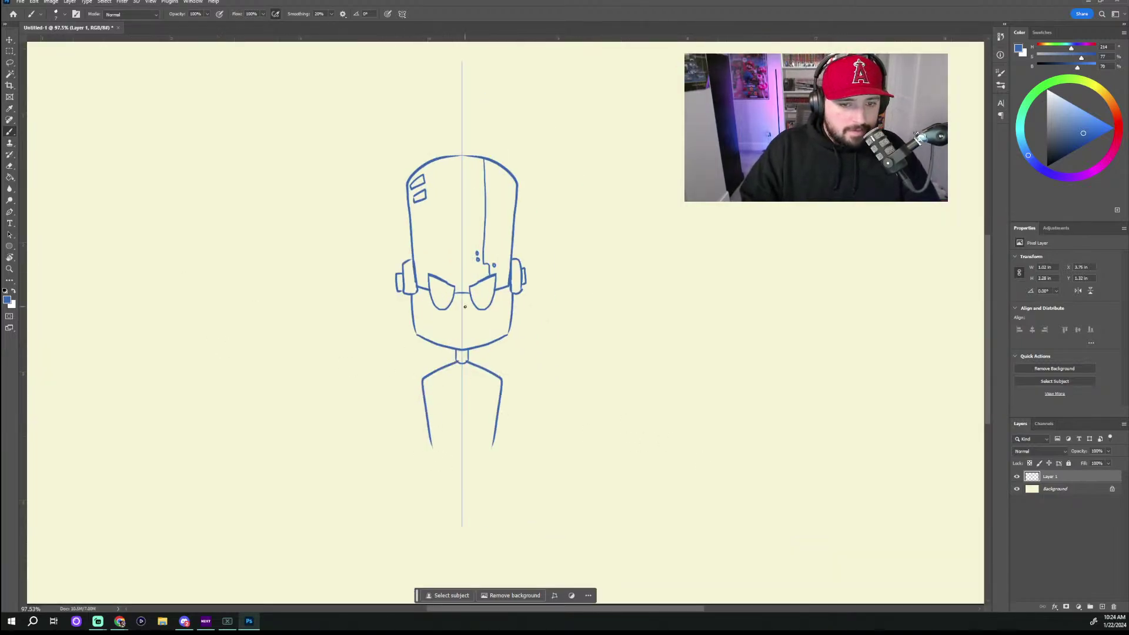
pyautogui.scroll(1, 568, 385)
pyautogui.hotkey('ctrl', 'z')
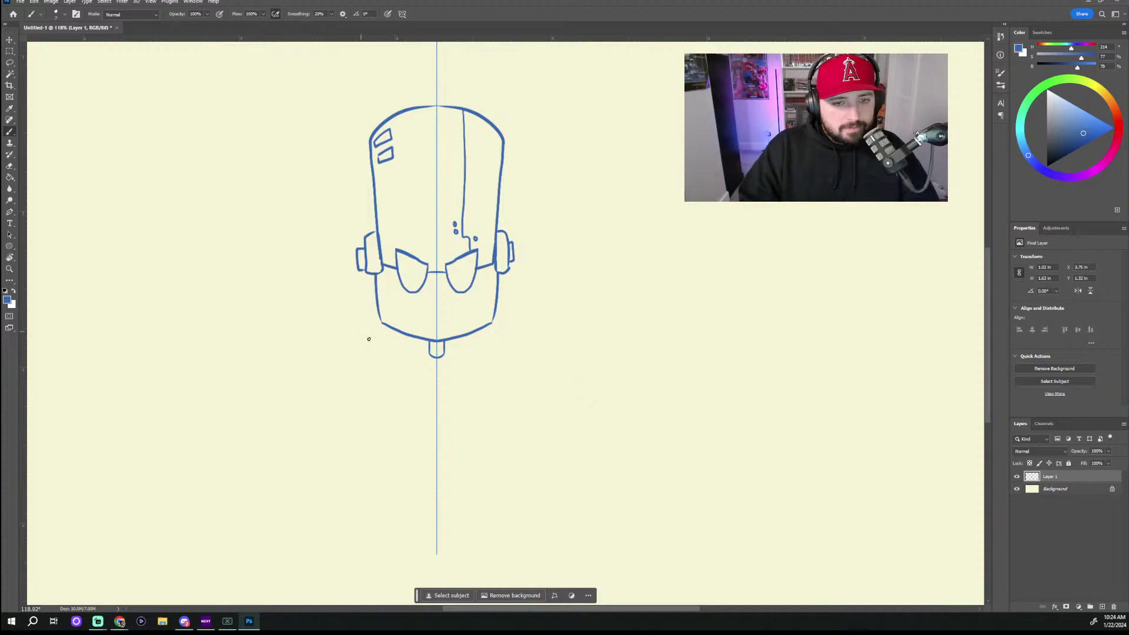
# Step: Try a narrow torso with rounded shoulders and outward-flaring sides, testing different curves for its bottom edge
pyautogui.moveTo(419, 355)
pyautogui.mouseDown()
pyautogui.moveTo(406, 416)
pyautogui.moveTo(426, 429)
pyautogui.mouseUp()
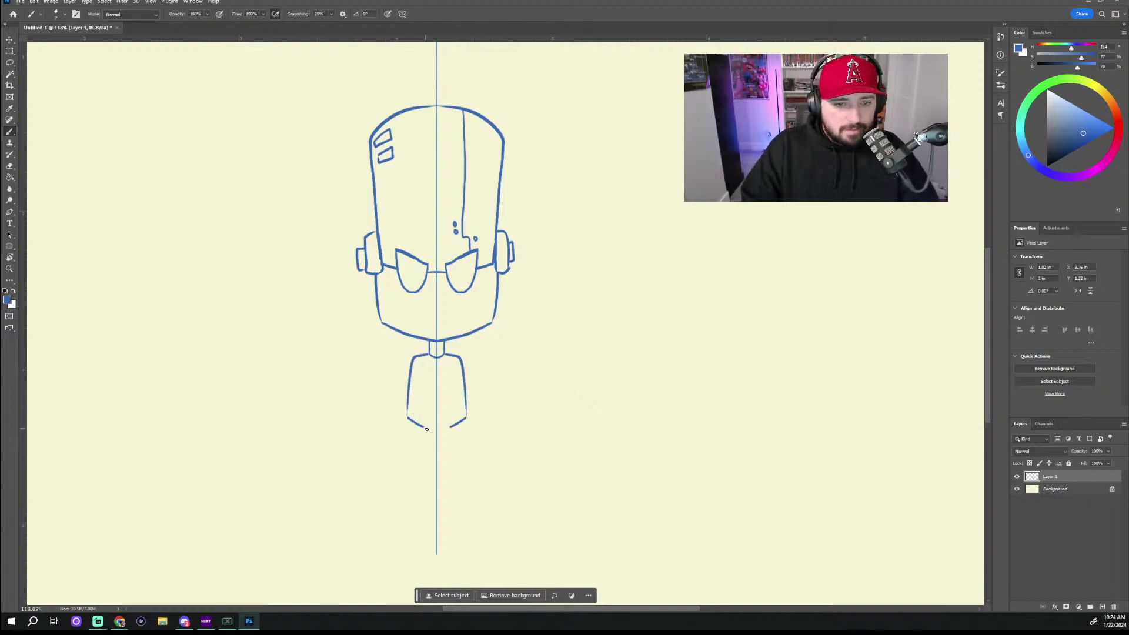
pyautogui.hotkey('ctrl', 'z')
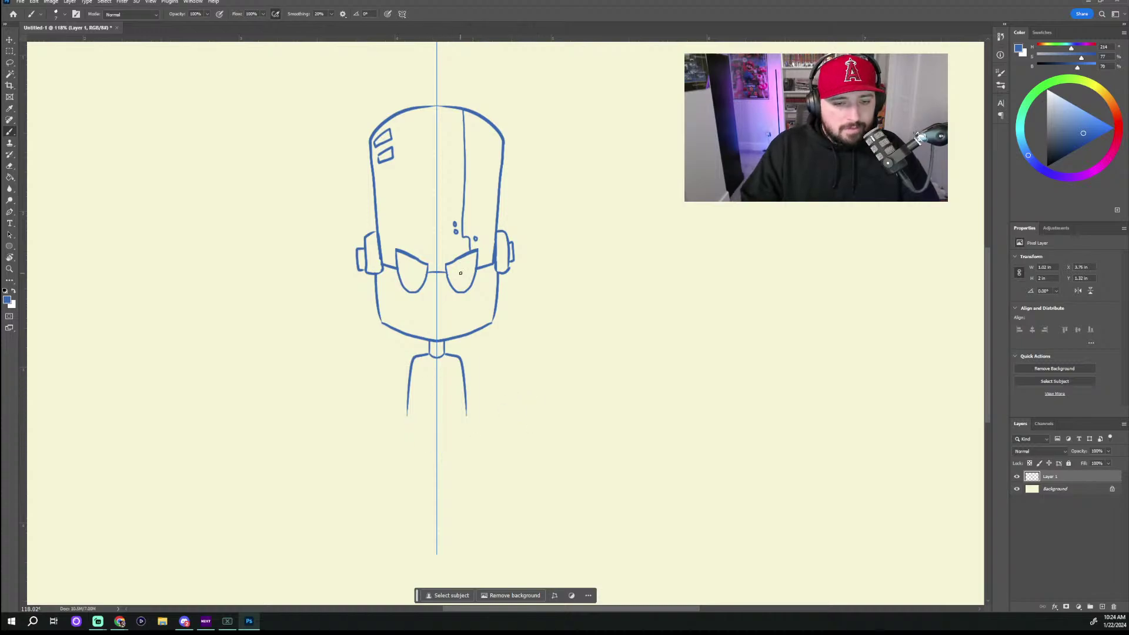
pyautogui.scroll(5, 497, 385)
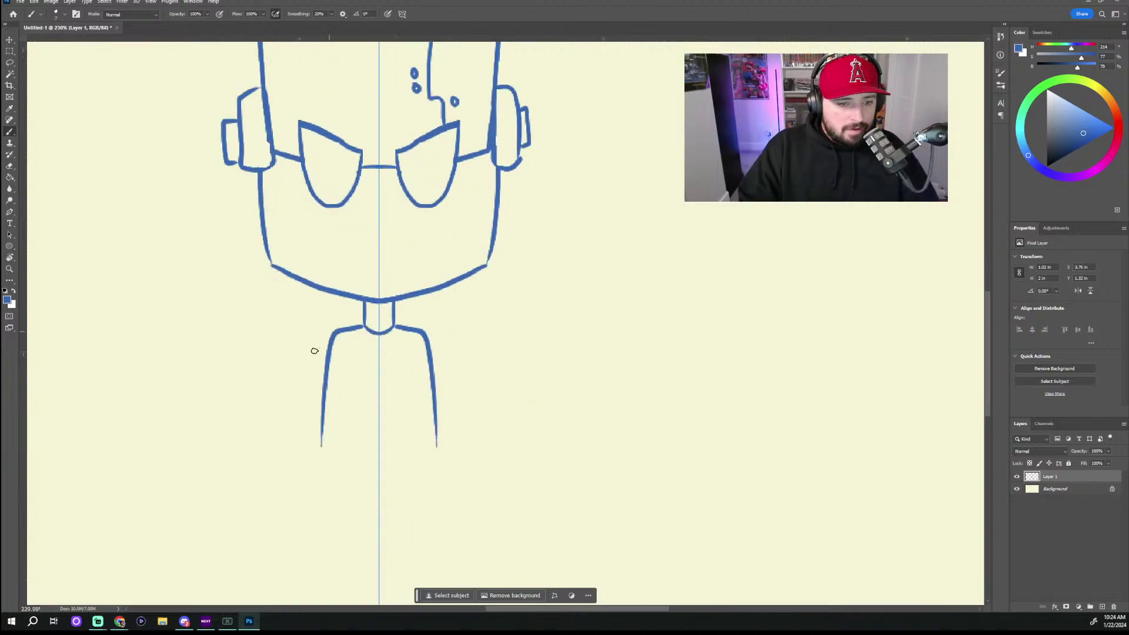
pyautogui.moveTo(323, 446); pyautogui.dragTo(383, 469)
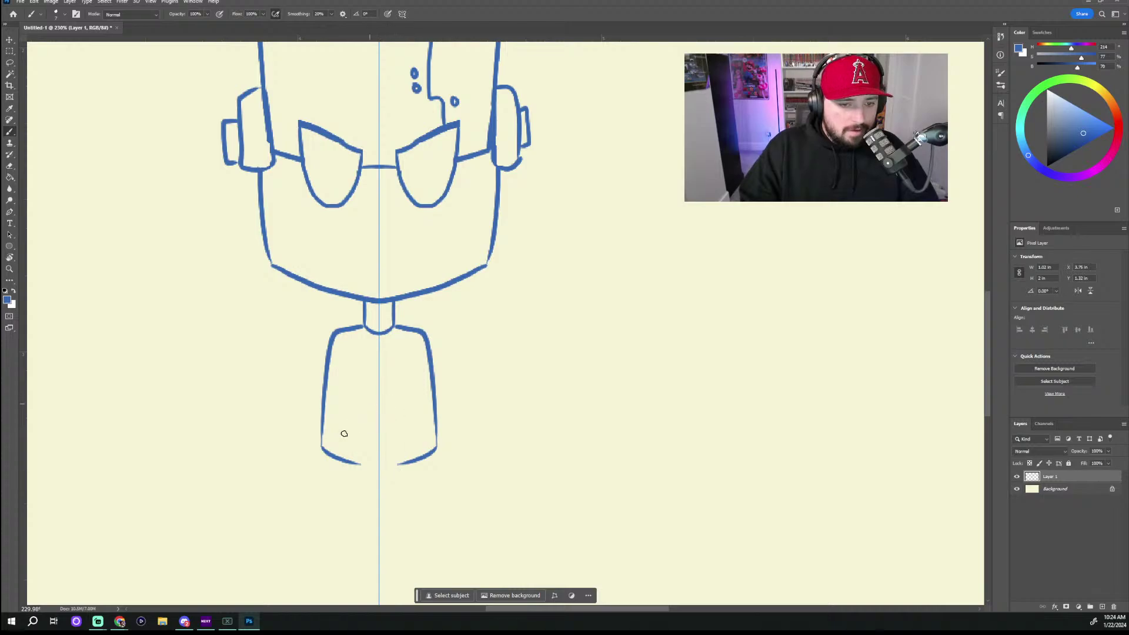
pyautogui.hotkey('ctrl', 'z')
pyautogui.moveTo(321, 449); pyautogui.dragTo(385, 464)
pyautogui.hotkey('ctrl', 'z')
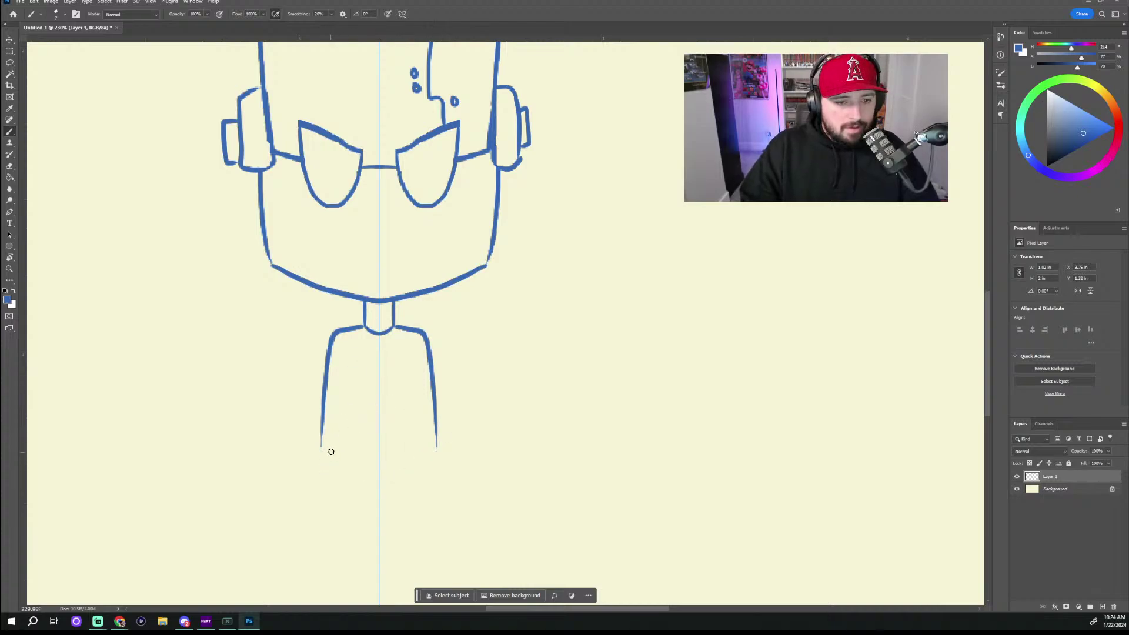
# Step: Try a stepped bottom edge on the torso and a similar stepped line higher across it, undoing both
pyautogui.moveTo(323, 440)
pyautogui.mouseDown()
pyautogui.moveTo(320, 461)
pyautogui.moveTo(397, 492)
pyautogui.mouseUp()
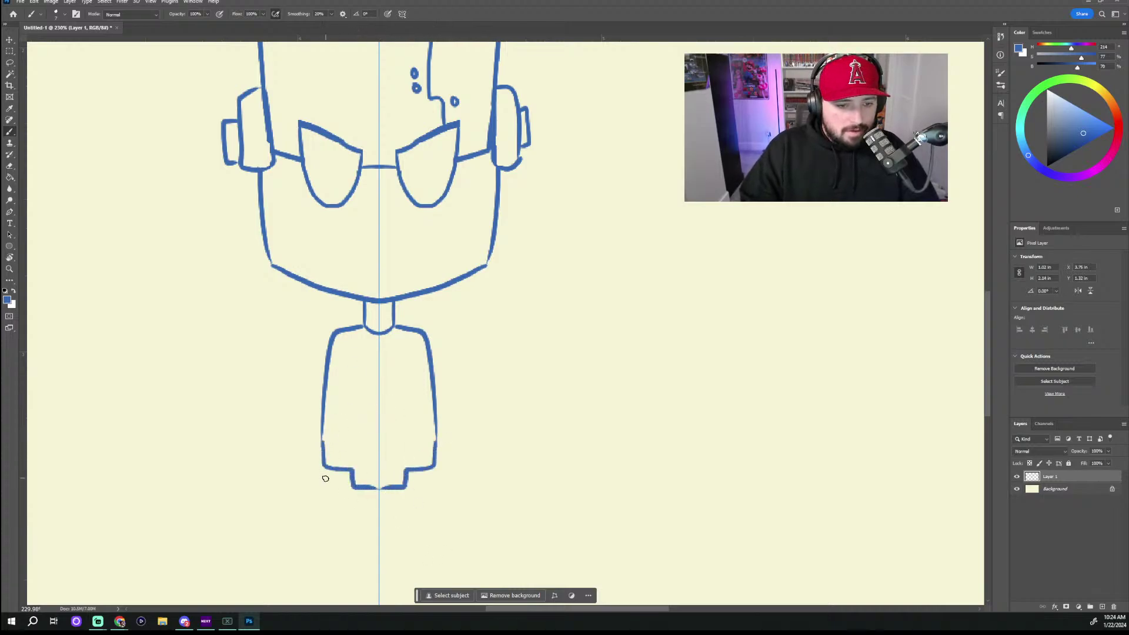
pyautogui.moveTo(323, 470)
pyautogui.mouseDown()
pyautogui.moveTo(341, 514)
pyautogui.moveTo(366, 520)
pyautogui.mouseUp()
pyautogui.hotkey('ctrl', 'z')
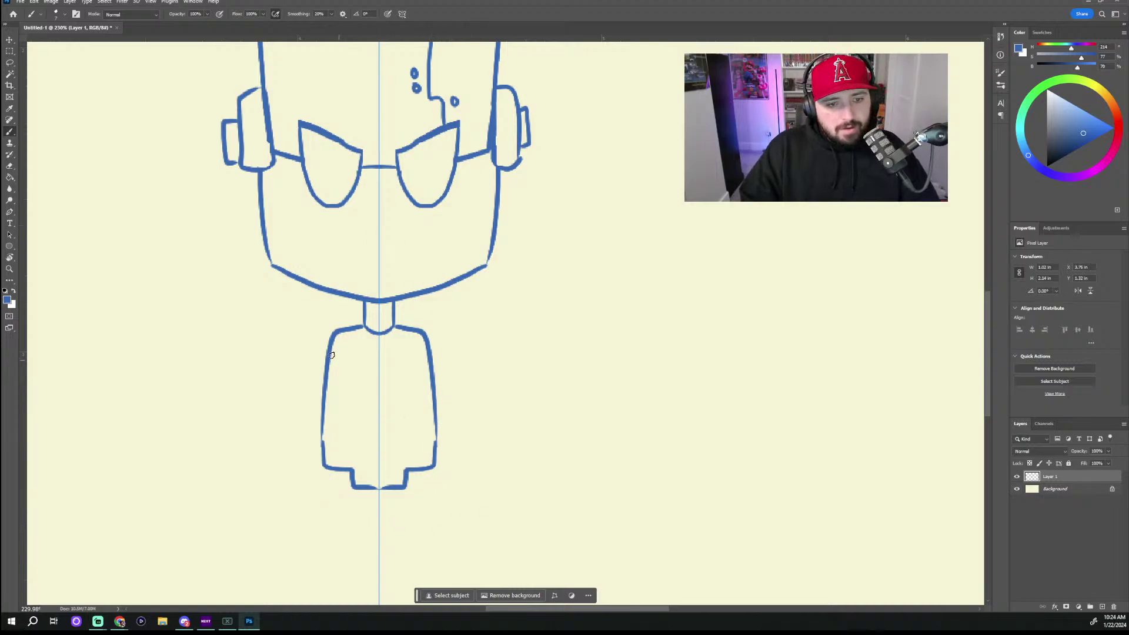
pyautogui.hotkey('ctrl', 'z')
pyautogui.moveTo(329, 379)
pyautogui.mouseDown()
pyautogui.moveTo(379, 413)
pyautogui.moveTo(344, 403)
pyautogui.moveTo(360, 420)
pyautogui.moveTo(379, 425)
pyautogui.mouseUp()
pyautogui.hotkey('ctrl', 'z')
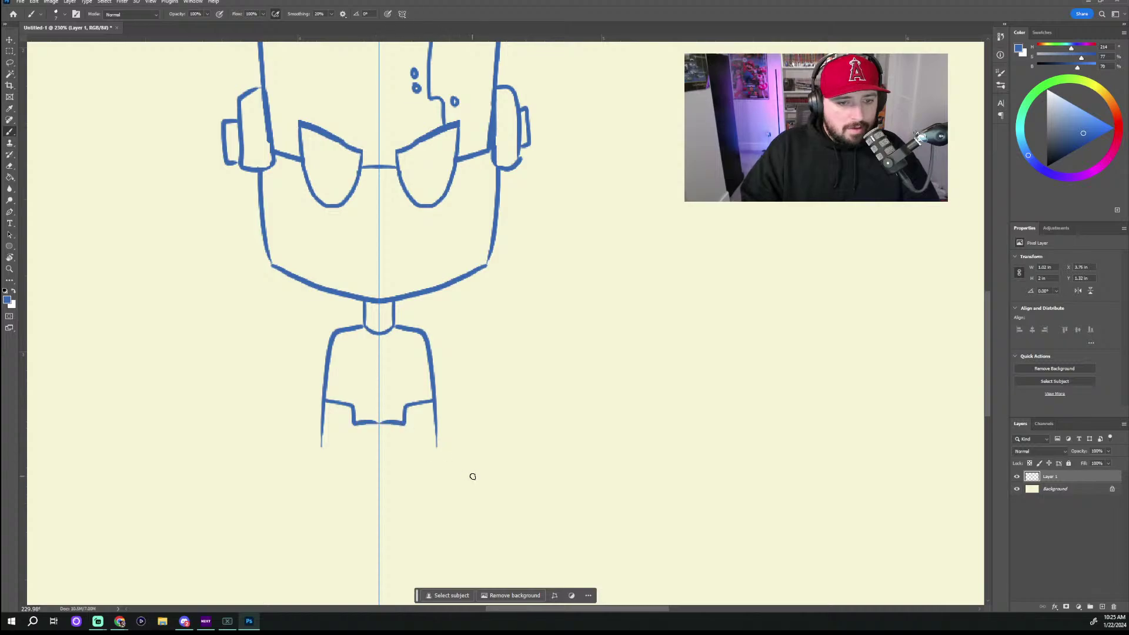
pyautogui.hotkey('ctrl', 'z')
# Step: Try curved collar and chest lines running from the shoulders, and undo them together with the torso outline
pyautogui.moveTo(333, 341)
pyautogui.mouseDown()
pyautogui.moveTo(343, 392)
pyautogui.moveTo(380, 414)
pyautogui.mouseUp()
pyautogui.hotkey('ctrl', 'z')
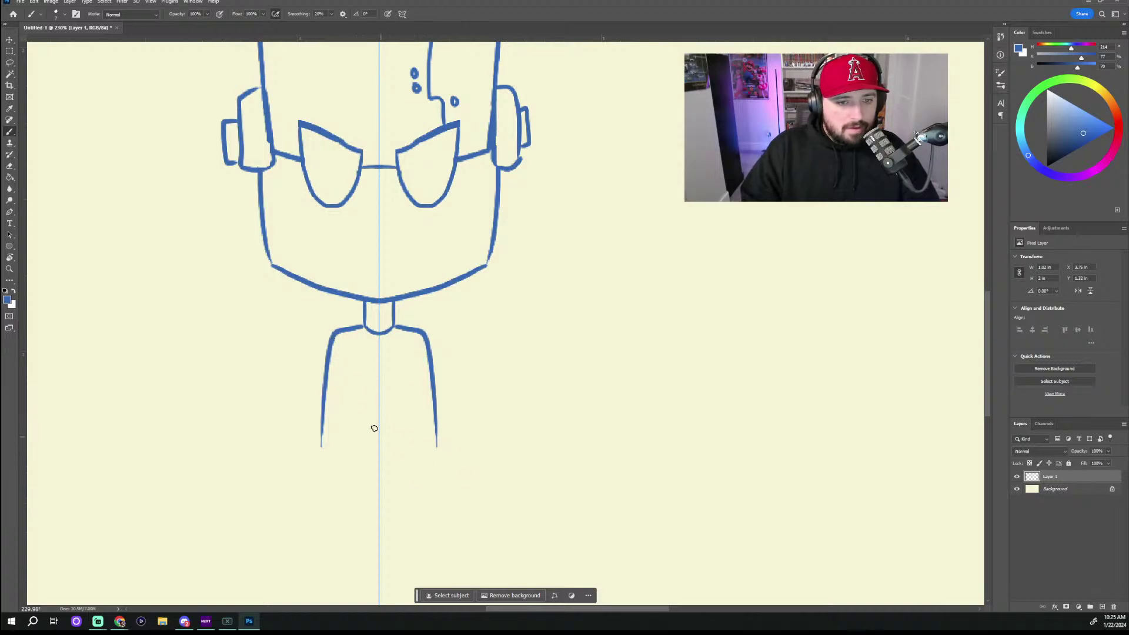
pyautogui.moveTo(337, 344); pyautogui.dragTo(377, 364)
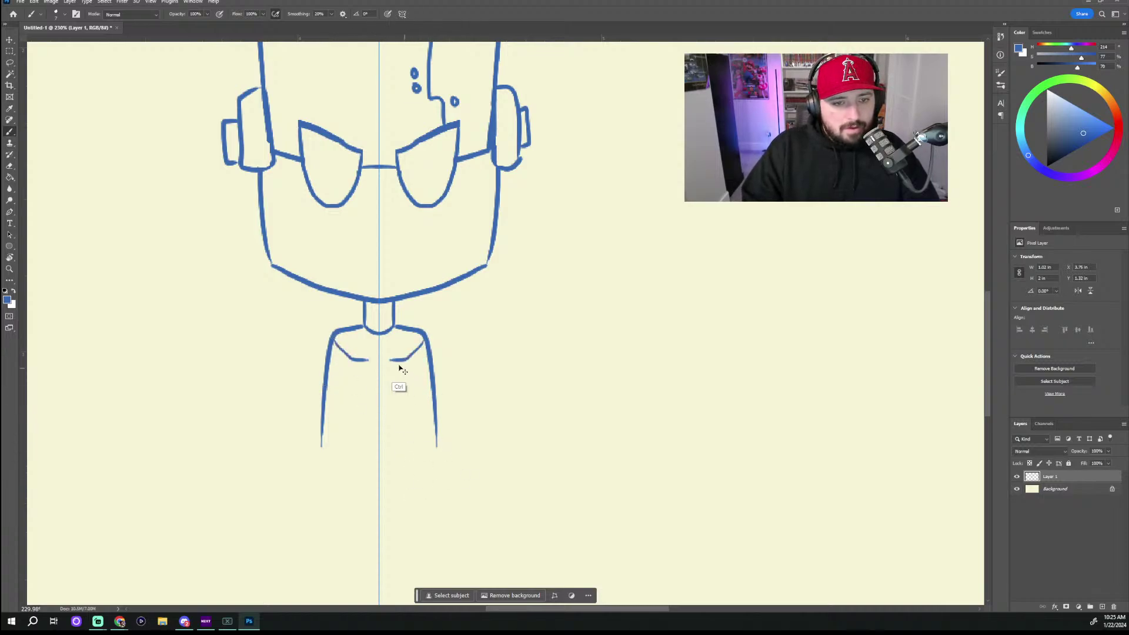
pyautogui.hotkey('ctrl', 'z')
pyautogui.moveTo(333, 334)
pyautogui.mouseDown()
pyautogui.moveTo(399, 363)
pyautogui.moveTo(360, 444)
pyautogui.mouseUp()
pyautogui.hotkey('ctrl', 'z')
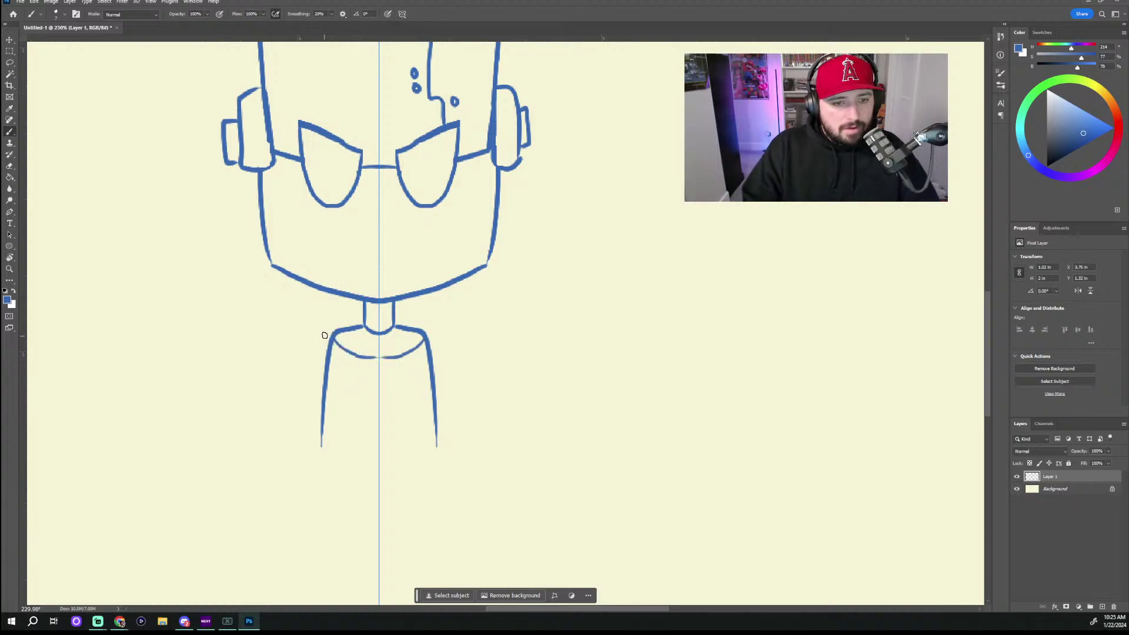
pyautogui.scroll(-4, 482, 323)
pyautogui.hotkey('ctrl', 'z')
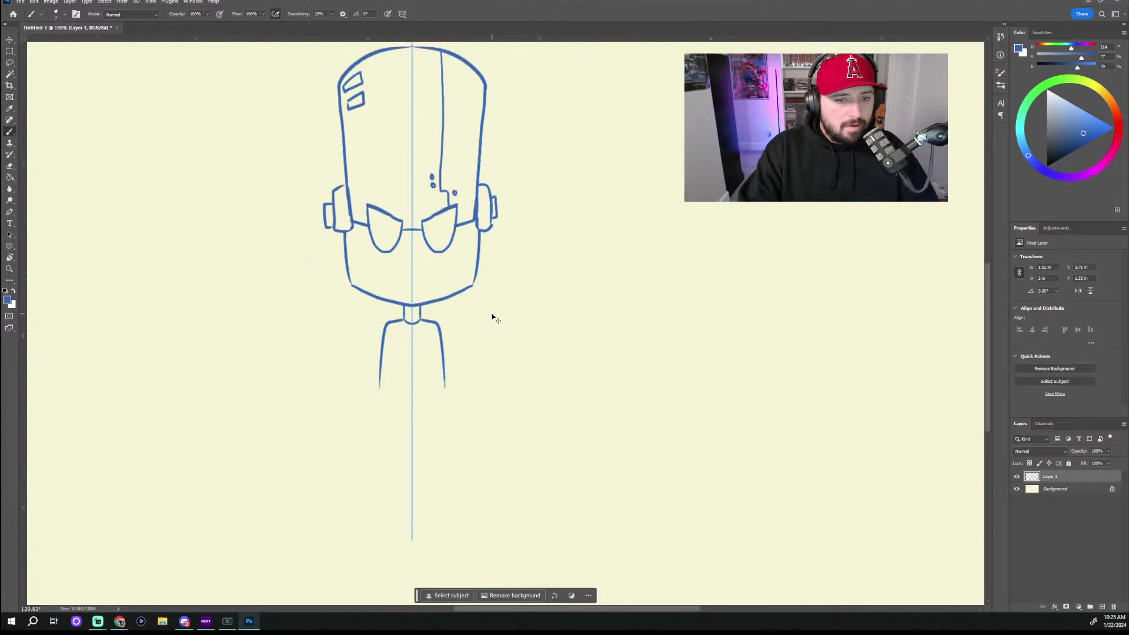
pyautogui.hotkey('ctrl', 'z')
# Step: Draw an oval torso top around the neck's base, with mirrored, slightly tapering torso sides below it
pyautogui.scroll(3, 493, 318)
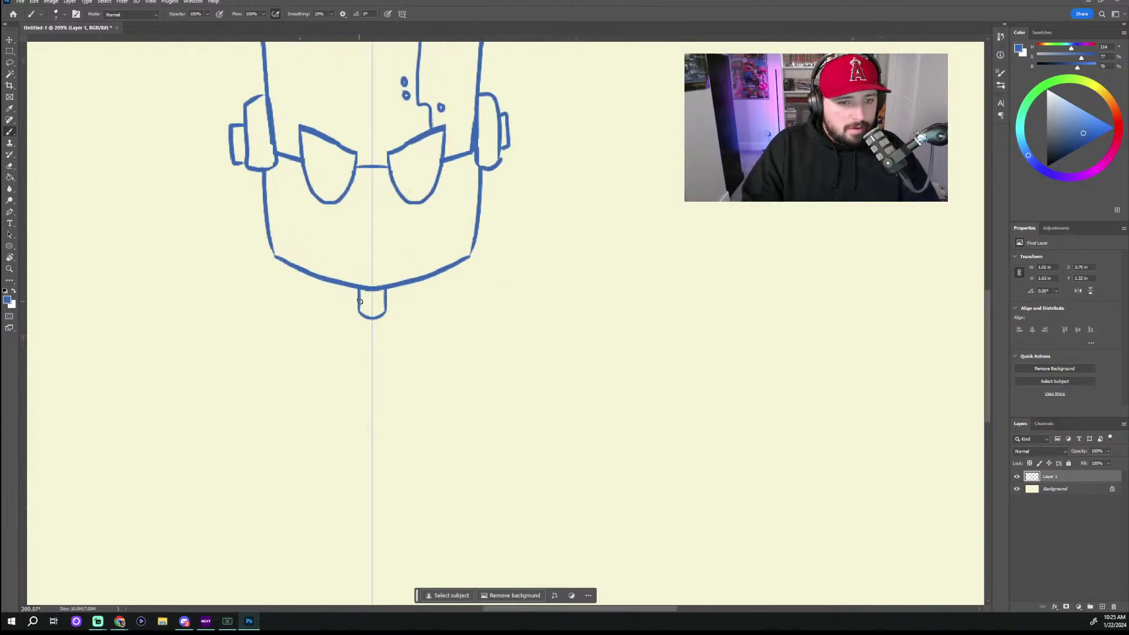
pyautogui.moveTo(359, 301)
pyautogui.mouseDown()
pyautogui.moveTo(326, 310)
pyautogui.moveTo(323, 334)
pyautogui.moveTo(398, 332)
pyautogui.mouseUp()
pyautogui.hotkey('ctrl', 'z')
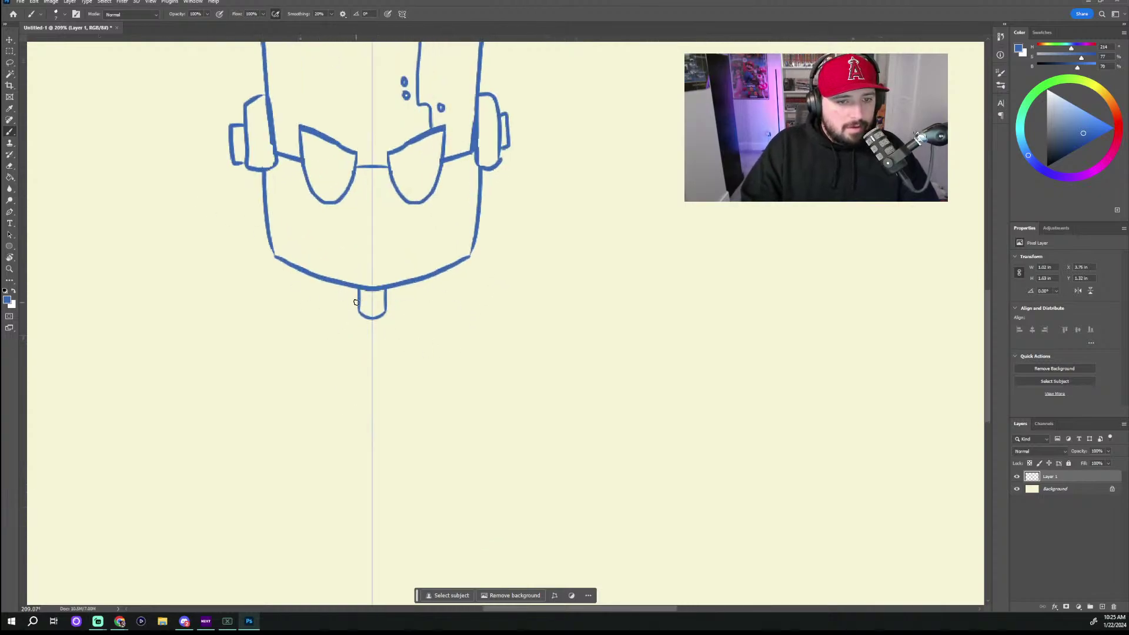
pyautogui.moveTo(356, 301)
pyautogui.mouseDown()
pyautogui.moveTo(330, 323)
pyautogui.moveTo(400, 333)
pyautogui.mouseUp()
pyautogui.moveTo(328, 334)
pyautogui.mouseDown()
pyautogui.moveTo(335, 398)
pyautogui.moveTo(361, 409)
pyautogui.mouseUp()
# Step: Replace the torso's bottom edge with a mirrored stepped edge that drops to a narrower central block
pyautogui.scroll(-3, 433, 395)
pyautogui.scroll(5, 479, 451)
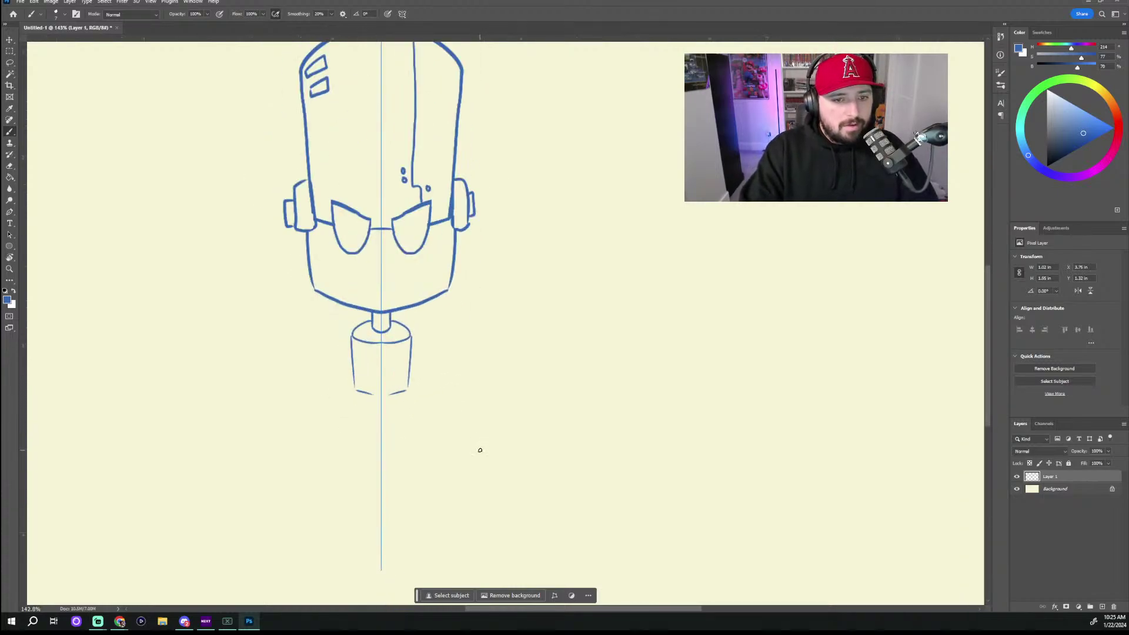
pyautogui.hotkey('ctrl', 'z')
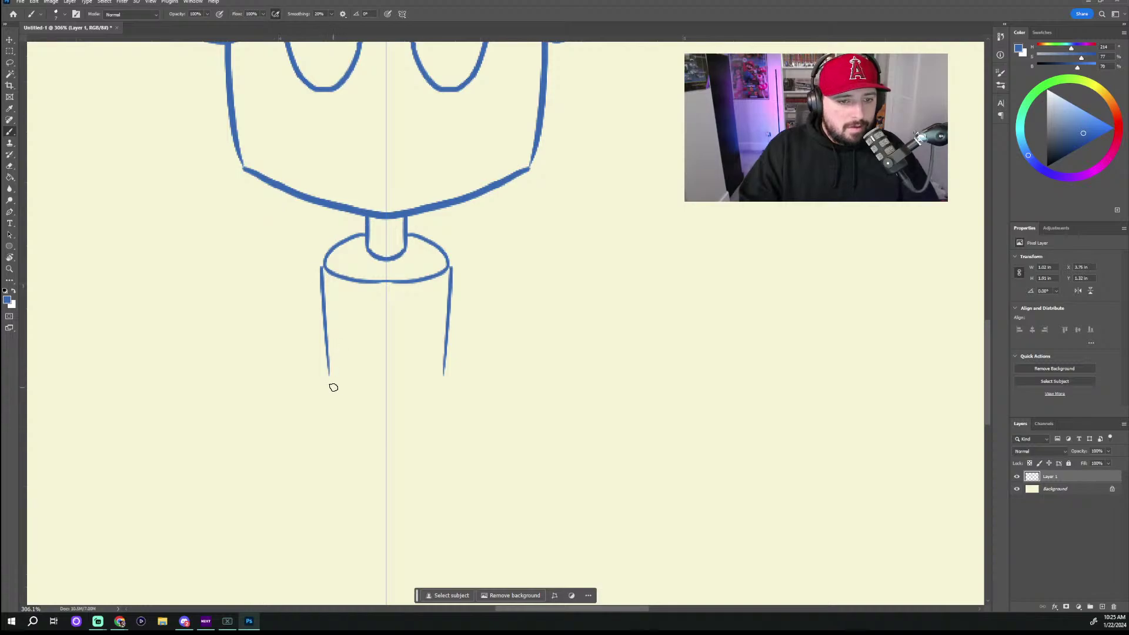
pyautogui.moveTo(327, 374)
pyautogui.mouseDown()
pyautogui.moveTo(356, 390)
pyautogui.moveTo(356, 407)
pyautogui.moveTo(416, 408)
pyautogui.mouseUp()
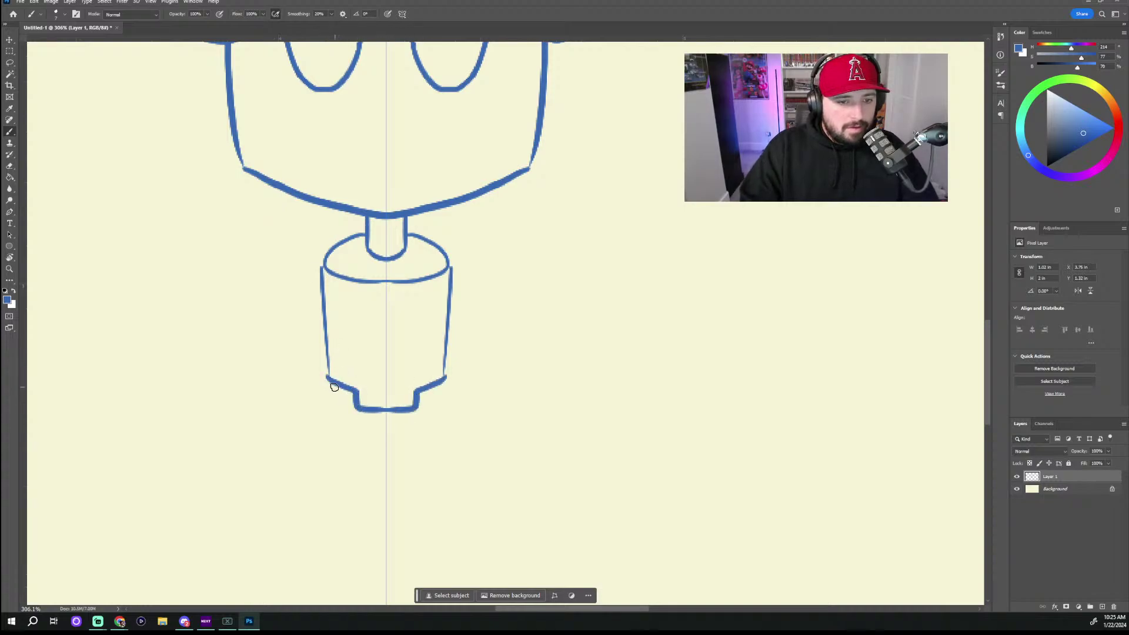
# Step: Try a mirrored lower band under the torso's stepped edge and a pair of small squares on the chest
pyautogui.moveTo(332, 383)
pyautogui.mouseDown()
pyautogui.moveTo(337, 423)
pyautogui.moveTo(383, 441)
pyautogui.mouseUp()
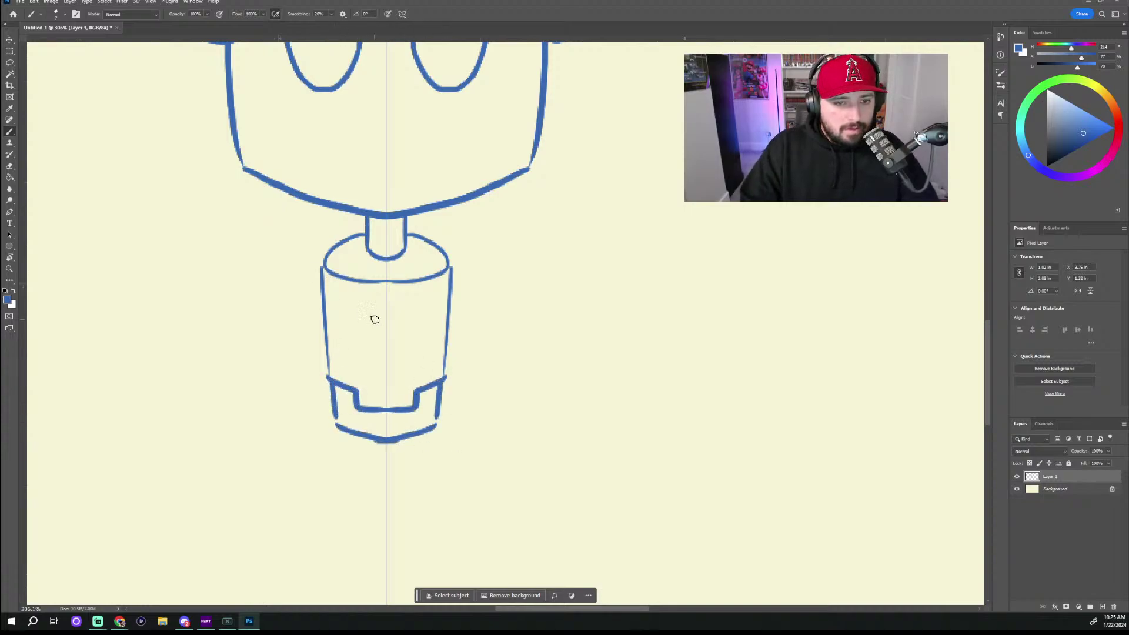
pyautogui.moveTo(333, 298)
pyautogui.mouseDown()
pyautogui.moveTo(351, 300)
pyautogui.moveTo(333, 314)
pyautogui.moveTo(333, 300)
pyautogui.mouseUp()
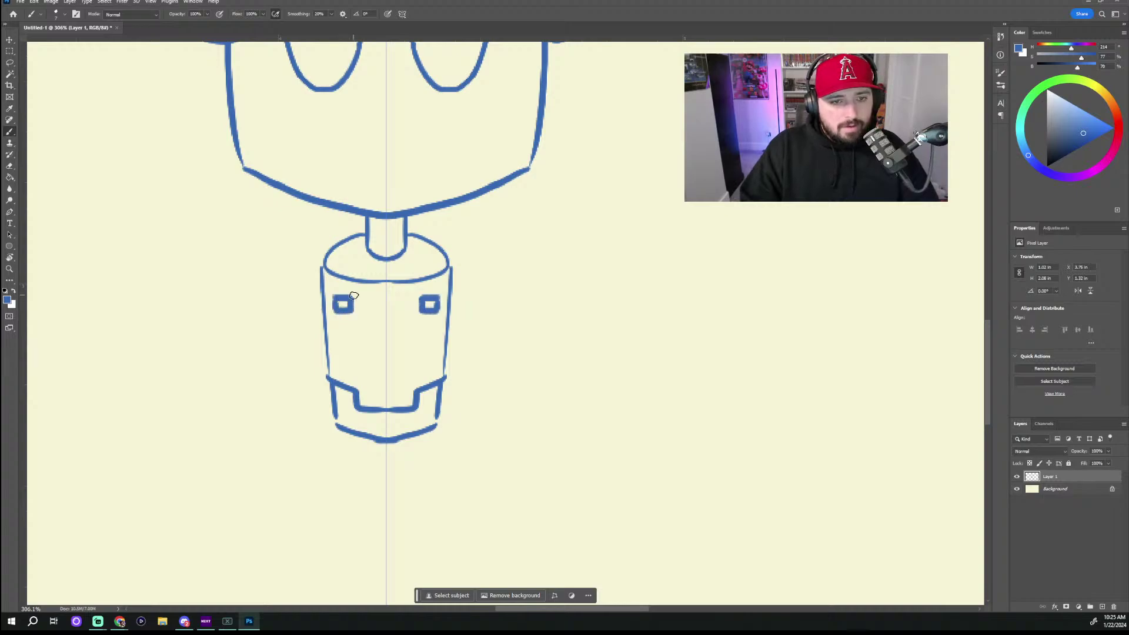
pyautogui.hotkey('ctrl', 'z')
# Step: Undo the lower band together with the torso's stepped bottom edge, leaving only its two open sides
pyautogui.scroll(-2, 469, 290)
pyautogui.scroll(-1, 492, 295)
pyautogui.scroll(3, 507, 315)
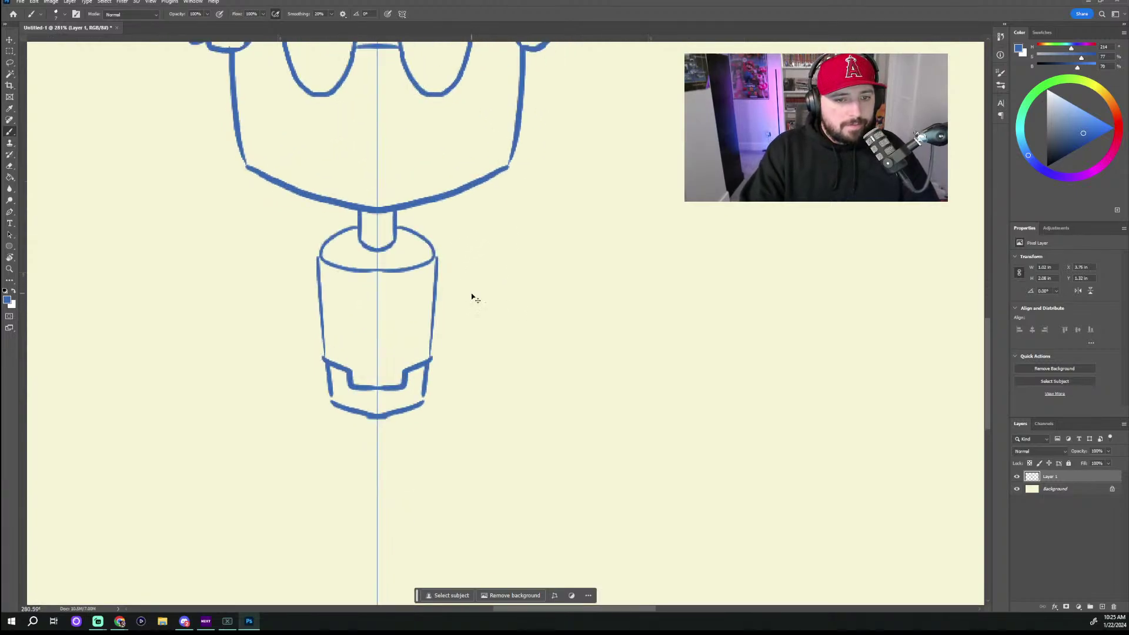
pyautogui.hotkey('ctrl', 'z')
pyautogui.hotkey('ctrl', 'z')
pyautogui.hotkey('ctrl', 'z')
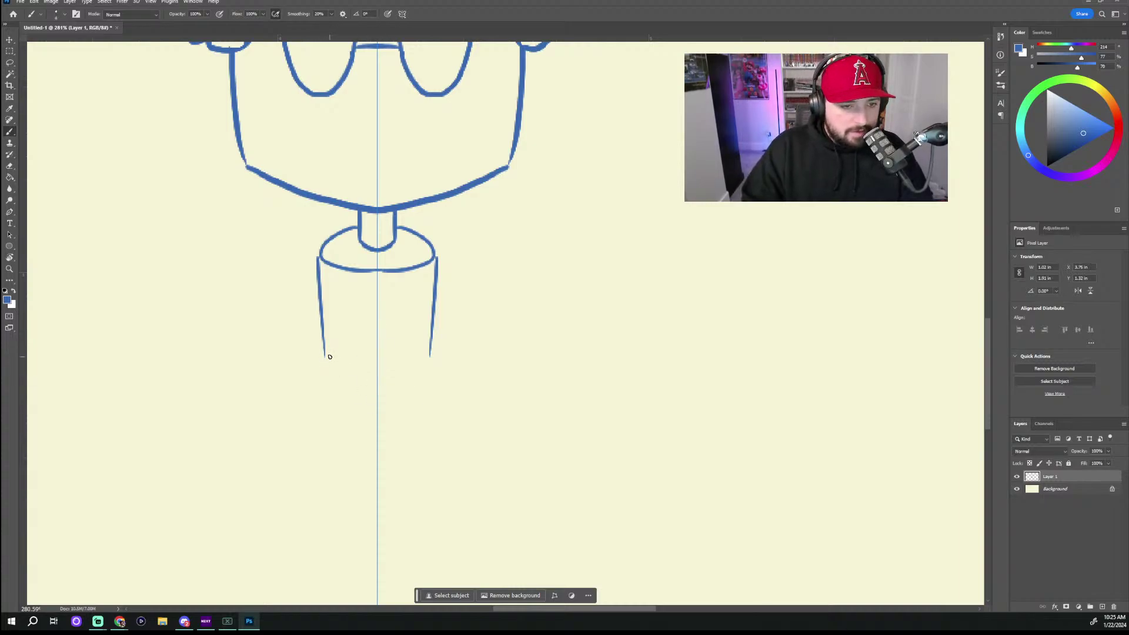
# Step: Try several mirrored bottom edges to close off the torso, undoing each one
pyautogui.moveTo(324, 354); pyautogui.dragTo(373, 389)
pyautogui.hotkey('ctrl', 'z')
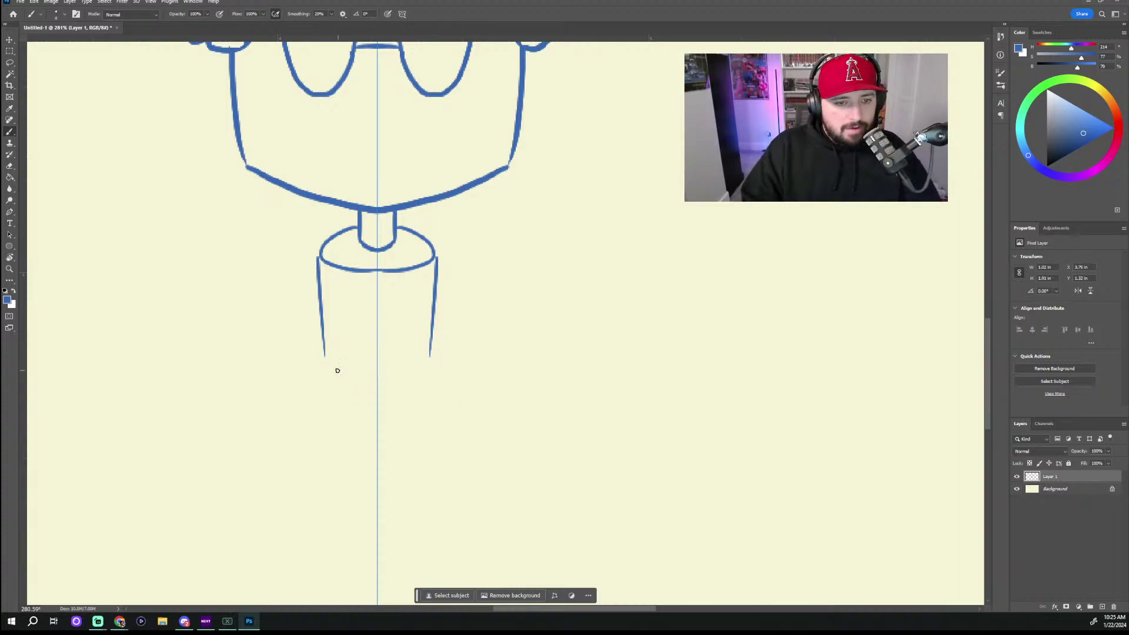
pyautogui.moveTo(326, 358)
pyautogui.mouseDown()
pyautogui.moveTo(336, 388)
pyautogui.moveTo(376, 411)
pyautogui.mouseUp()
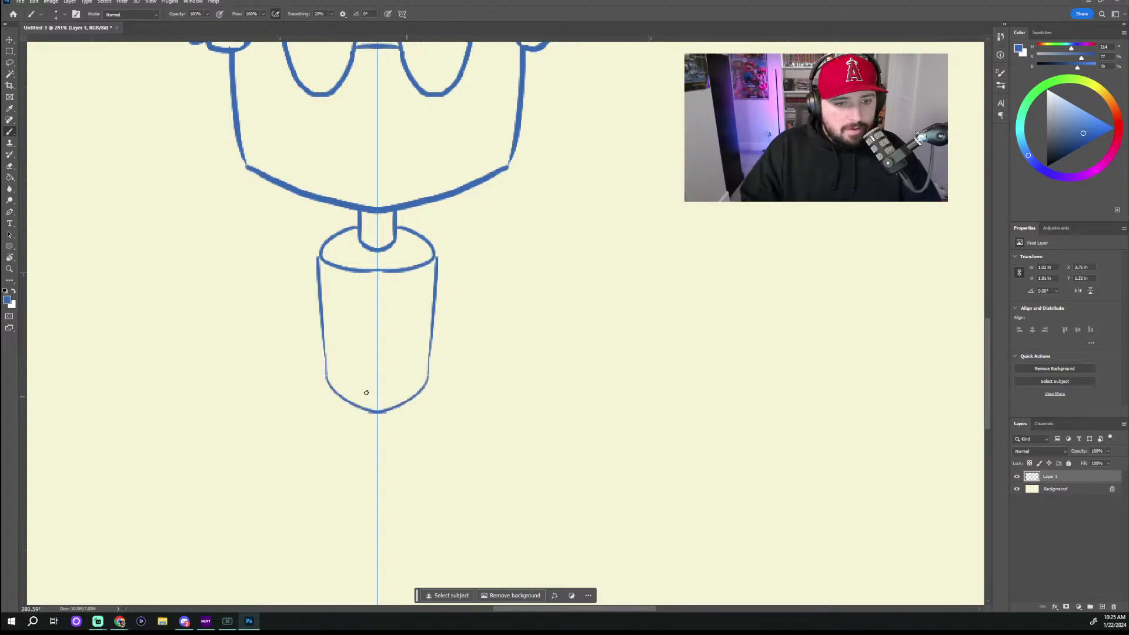
pyautogui.hotkey('ctrl', 'z')
pyautogui.moveTo(324, 352)
pyautogui.mouseDown()
pyautogui.moveTo(325, 382)
pyautogui.moveTo(384, 405)
pyautogui.mouseUp()
pyautogui.hotkey('ctrl', 'z')
pyautogui.hotkey('ctrl', 'z')
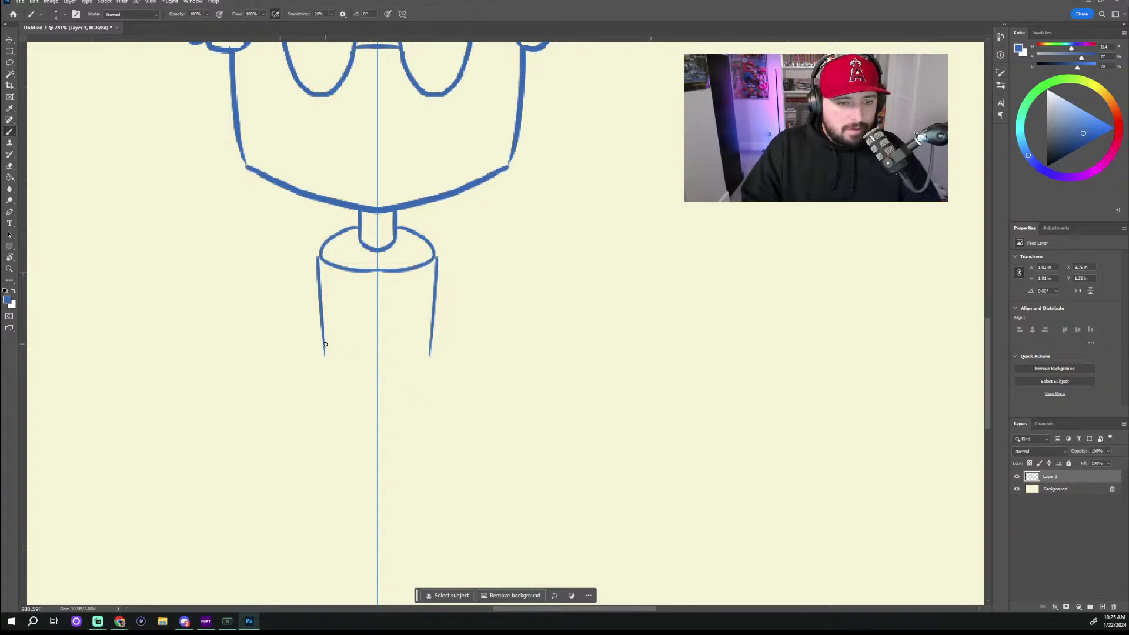
# Step: Extend the mirrored torso sides so they taper inward and close them with a shallow curved bottom edge
pyautogui.moveTo(324, 342)
pyautogui.mouseDown()
pyautogui.moveTo(335, 388)
pyautogui.moveTo(376, 405)
pyautogui.mouseUp()
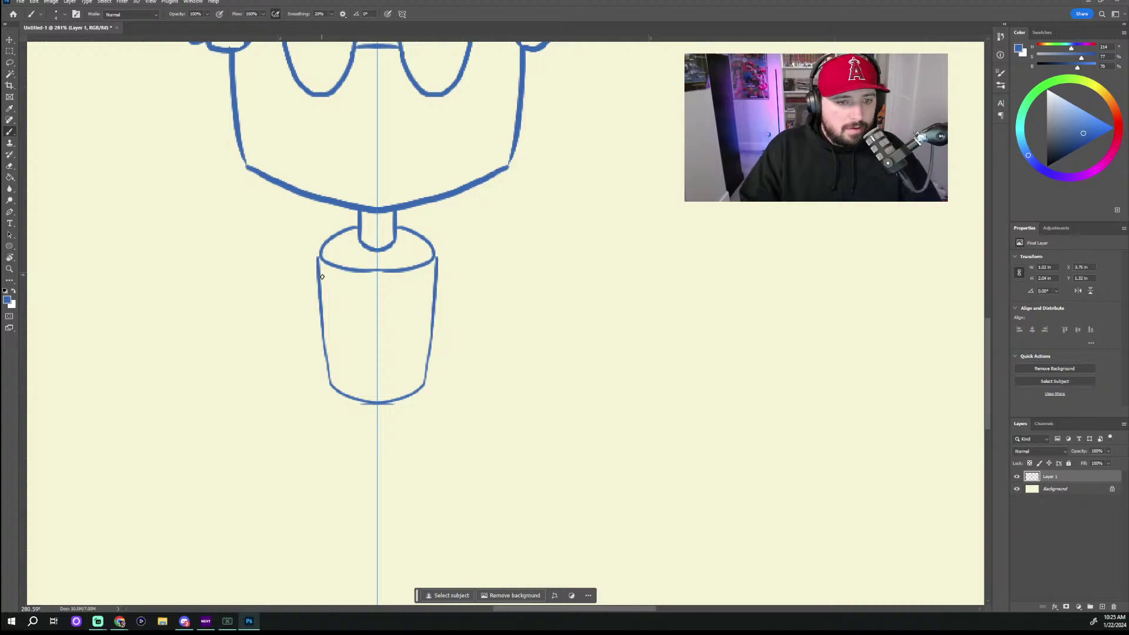
pyautogui.moveTo(330, 290)
pyautogui.mouseDown()
pyautogui.moveTo(339, 301)
pyautogui.moveTo(328, 299)
pyautogui.mouseUp()
pyautogui.hotkey('ctrl', 'z')
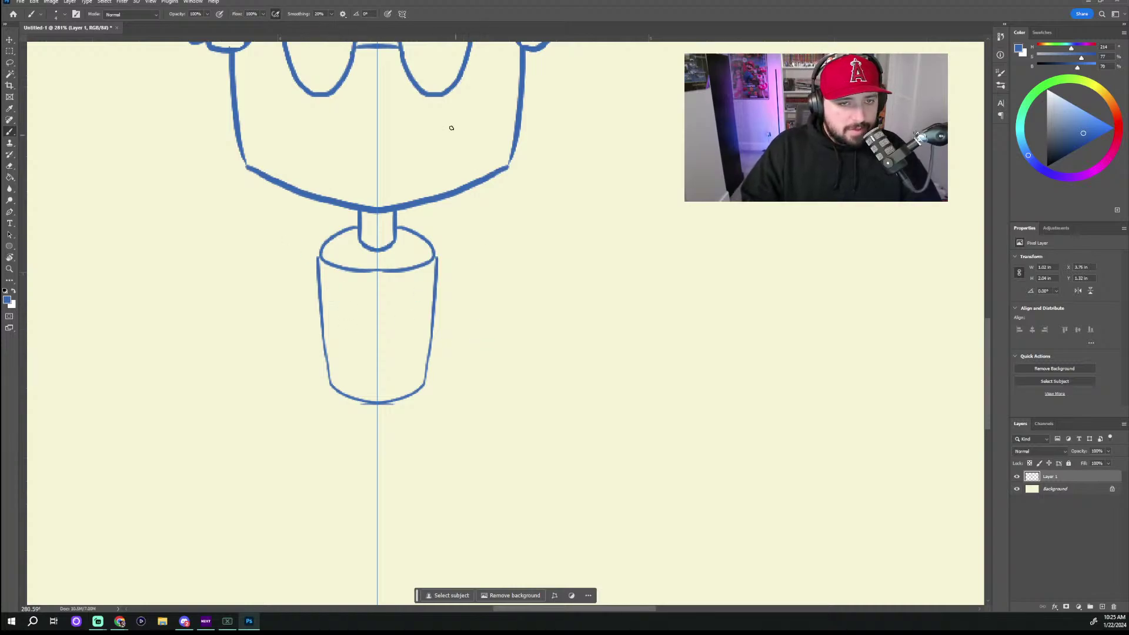
# Step: Turn symmetry off and draw three circles of decreasing size down the middle of the torso
pyautogui.click(402, 13)
pyautogui.click(402, 14)
pyautogui.click(402, 13)
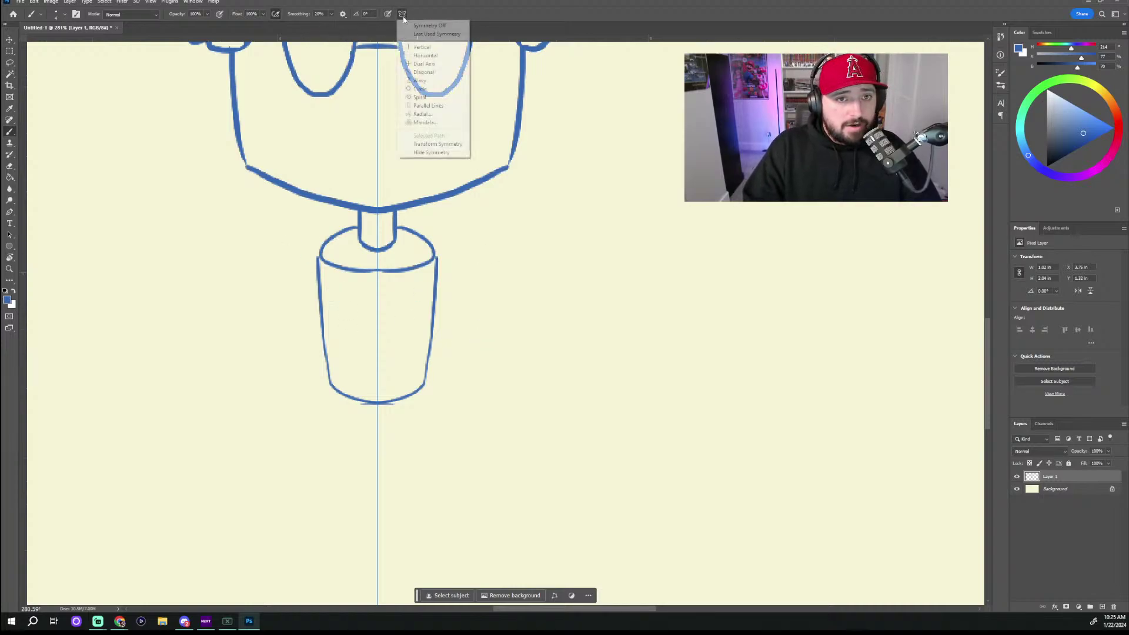
pyautogui.click(419, 25)
pyautogui.moveTo(335, 279)
pyautogui.mouseDown()
pyautogui.moveTo(338, 302)
pyautogui.moveTo(326, 302)
pyautogui.moveTo(324, 278)
pyautogui.moveTo(373, 288)
pyautogui.mouseUp()
pyautogui.hotkey('ctrl', 'z')
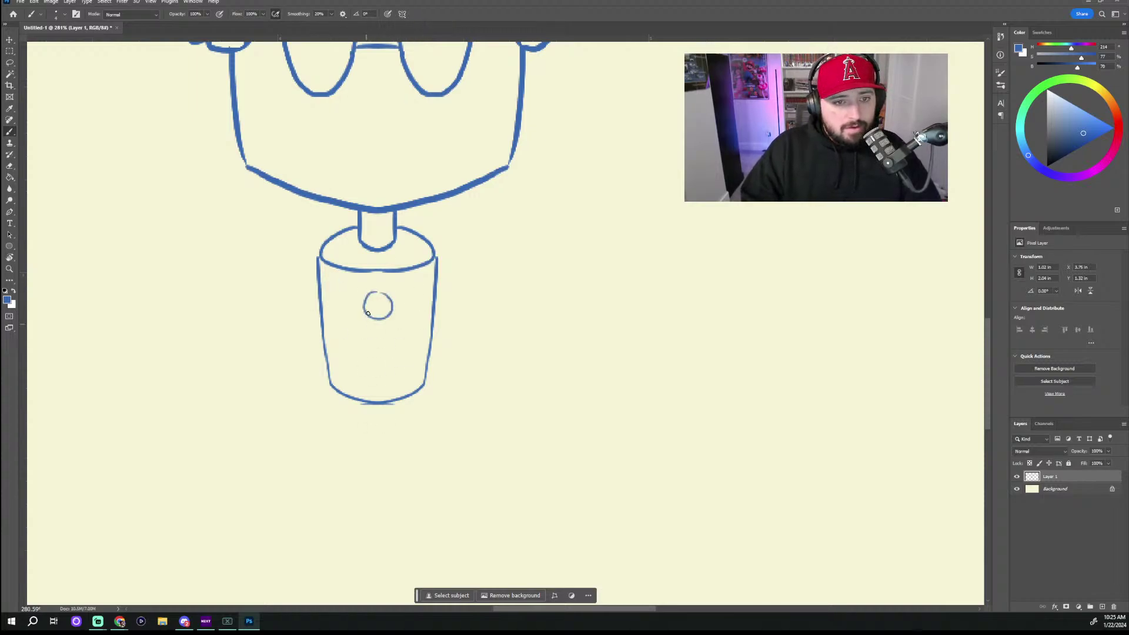
pyautogui.moveTo(378, 337); pyautogui.dragTo(373, 335)
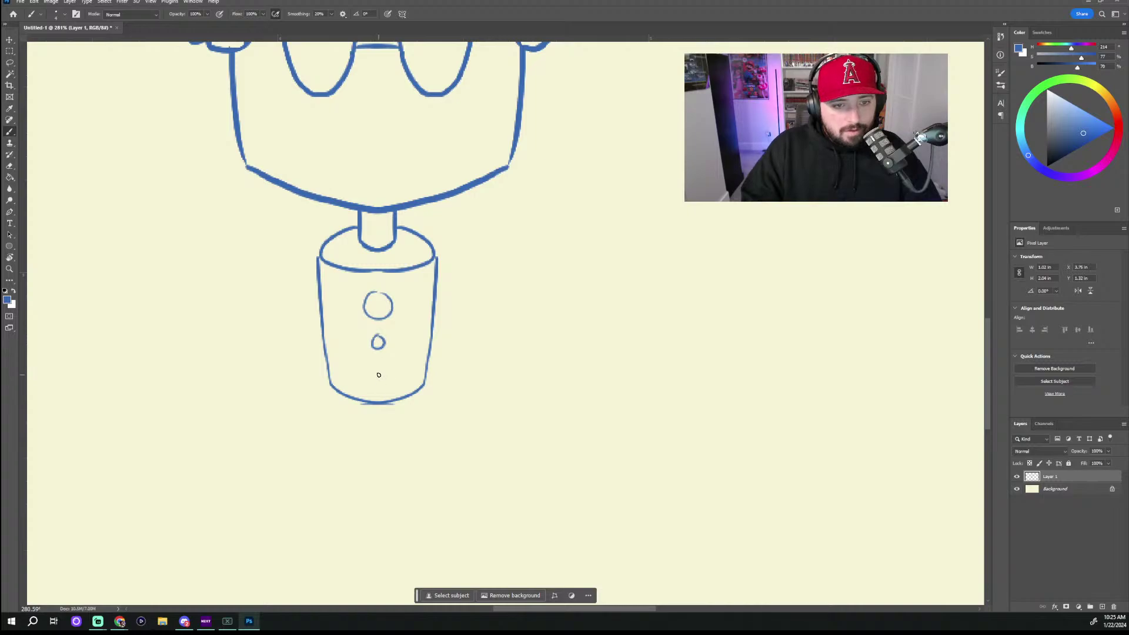
pyautogui.moveTo(378, 374); pyautogui.dragTo(376, 371)
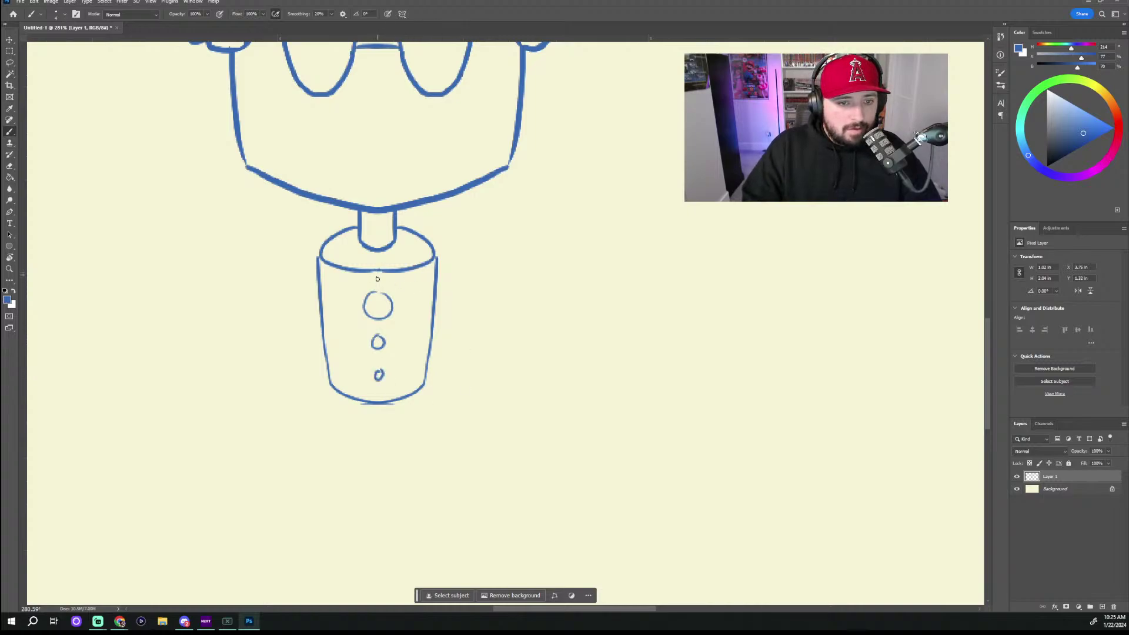
# Step: Draw a thin, straight vertical centre line down the torso, kept clear of the insides of the three circles
pyautogui.moveTo(377, 276)
pyautogui.mouseDown()
pyautogui.moveTo(381, 311)
pyautogui.moveTo(376, 284)
pyautogui.moveTo(379, 400)
pyautogui.mouseUp()
pyautogui.hotkey('ctrl', 'z')
pyautogui.hotkey('ctrl', 'z')
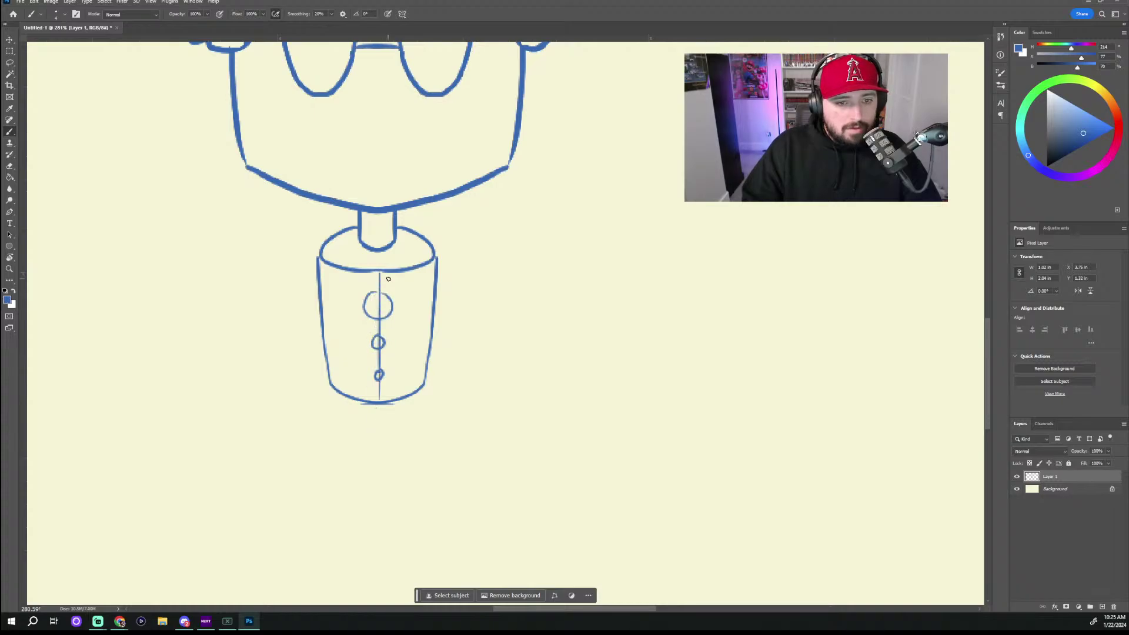
pyautogui.scroll(3, 433, 312)
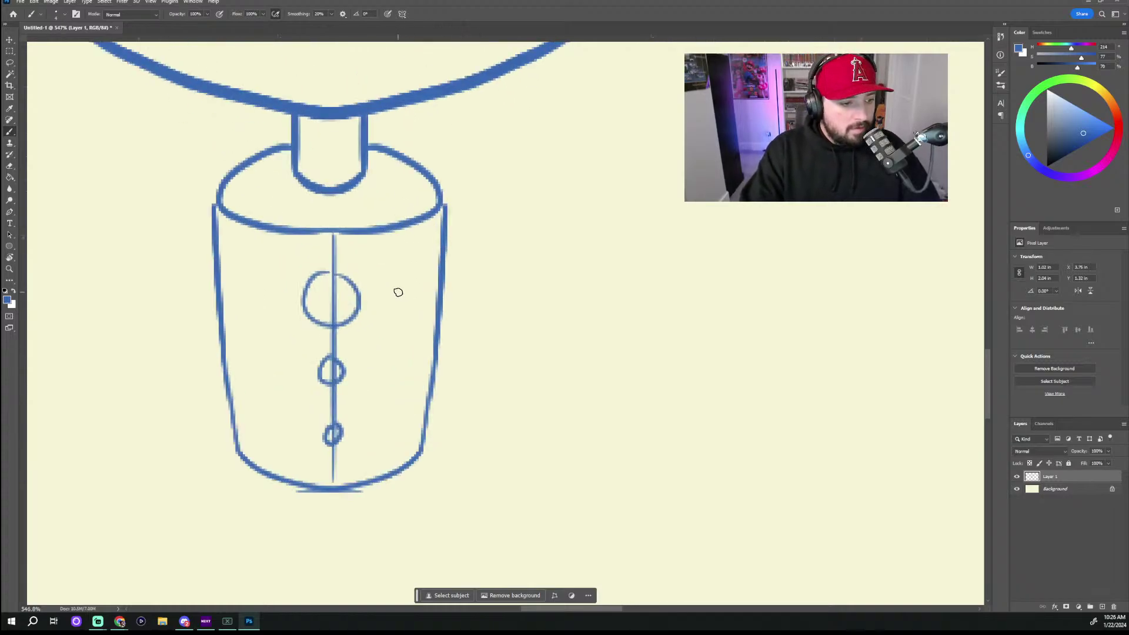
pyautogui.hotkey('ctrl', 'z')
pyautogui.moveTo(331, 236); pyautogui.dragTo(331, 442)
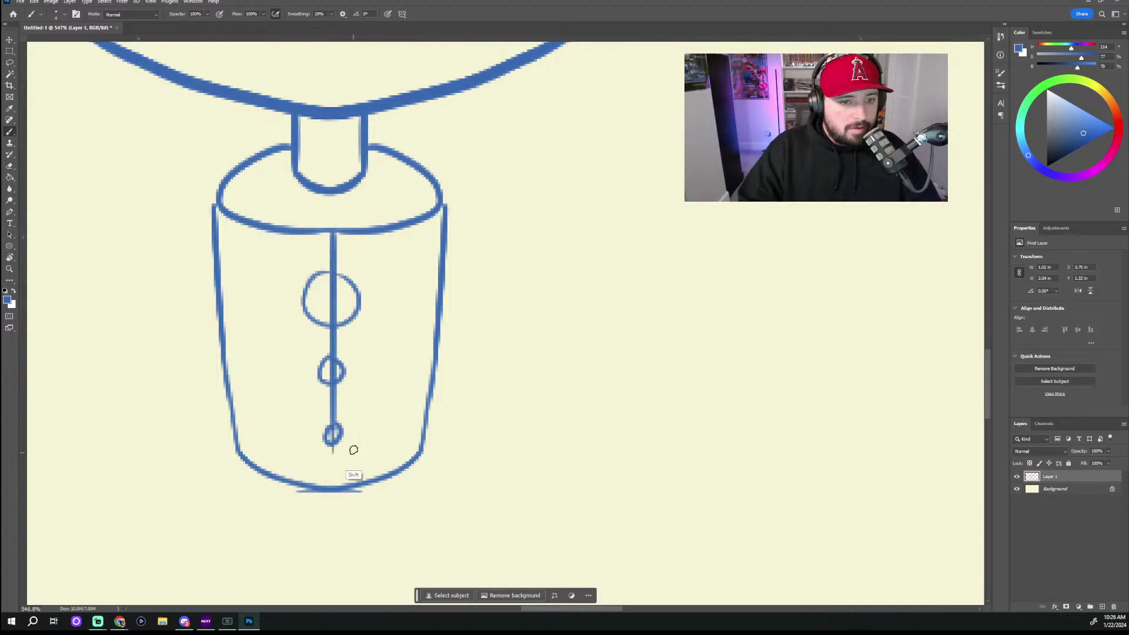
pyautogui.hotkey('ctrl', 'z')
pyautogui.moveTo(329, 234); pyautogui.dragTo(331, 358)
pyautogui.hotkey('ctrl', 'z')
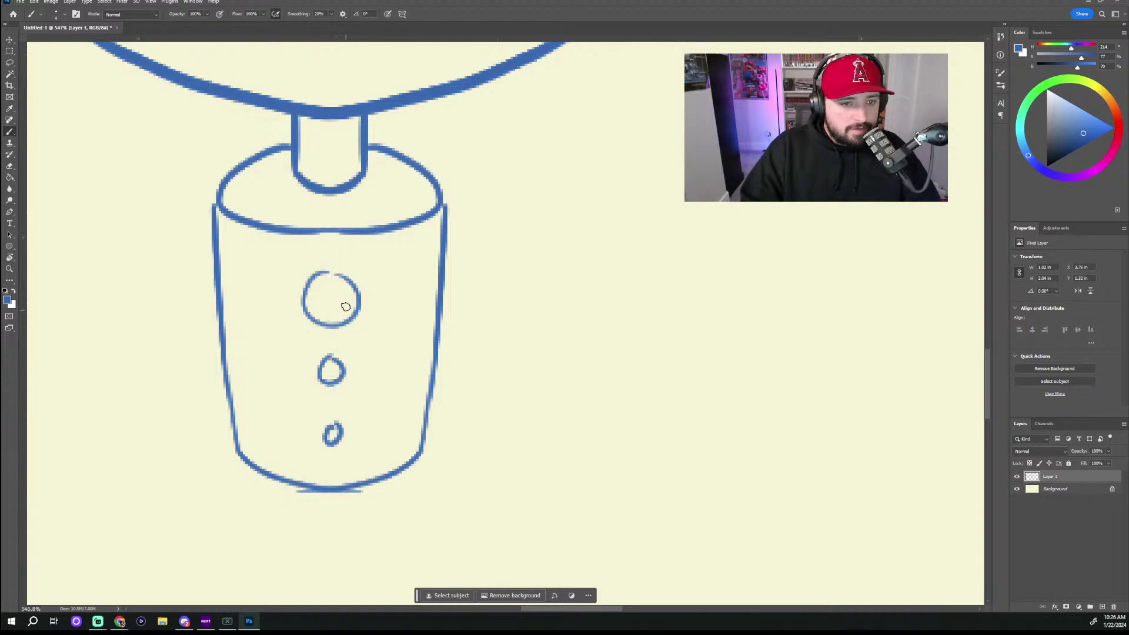
pyautogui.moveTo(332, 233); pyautogui.dragTo(335, 503)
pyautogui.hotkey('ctrl', 'z')
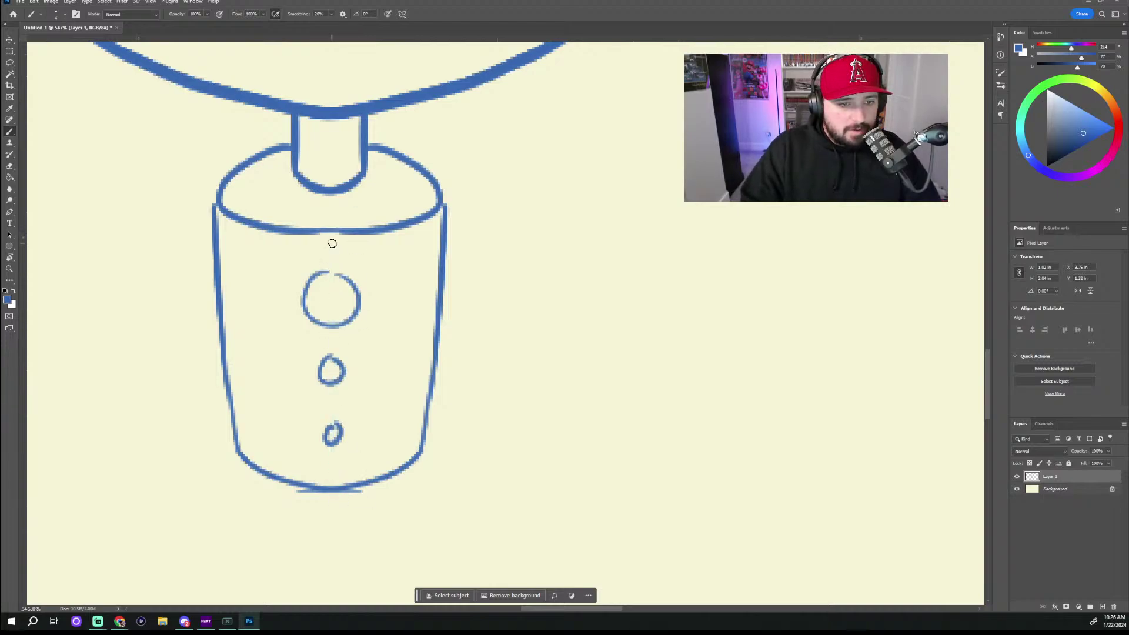
pyautogui.moveTo(331, 234); pyautogui.dragTo(332, 479)
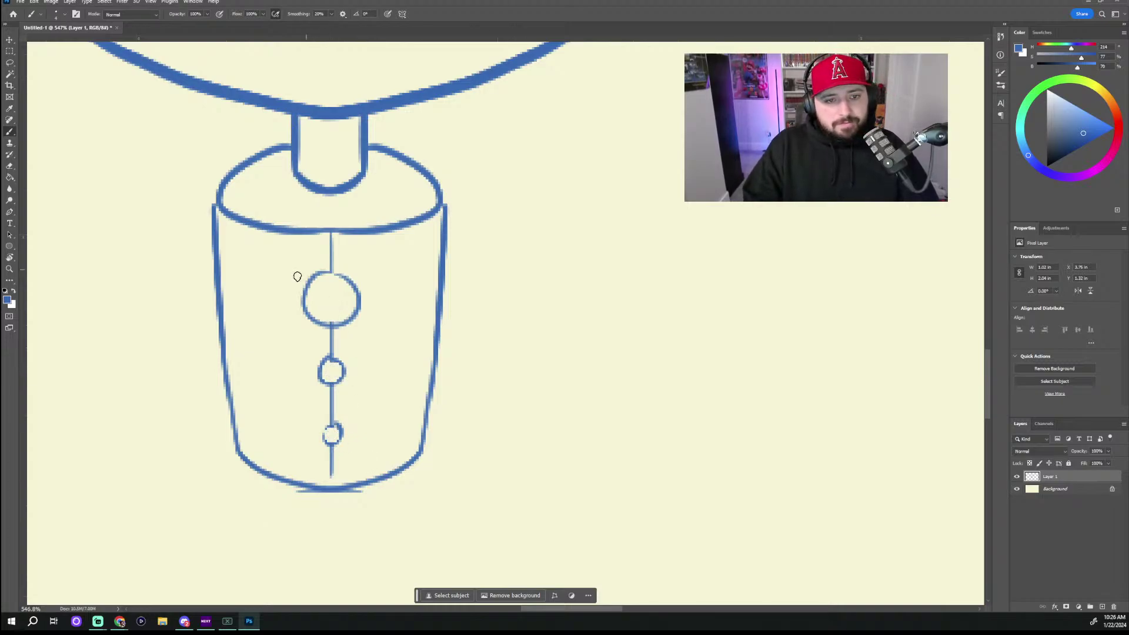
# Step: Add two small notches along the torso's lower right side and two small rivets near its upper right edge
pyautogui.moveTo(431, 355)
pyautogui.mouseDown()
pyautogui.moveTo(406, 394)
pyautogui.moveTo(418, 409)
pyautogui.mouseUp()
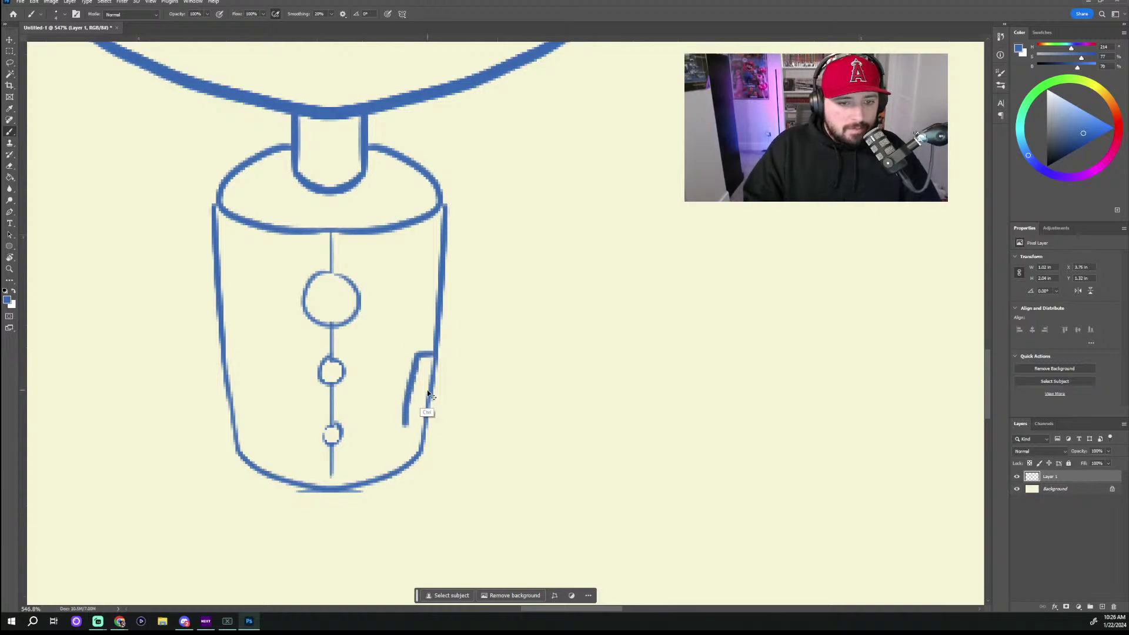
pyautogui.hotkey('ctrl', 'z')
pyautogui.moveTo(433, 358)
pyautogui.mouseDown()
pyautogui.moveTo(411, 401)
pyautogui.moveTo(426, 417)
pyautogui.mouseUp()
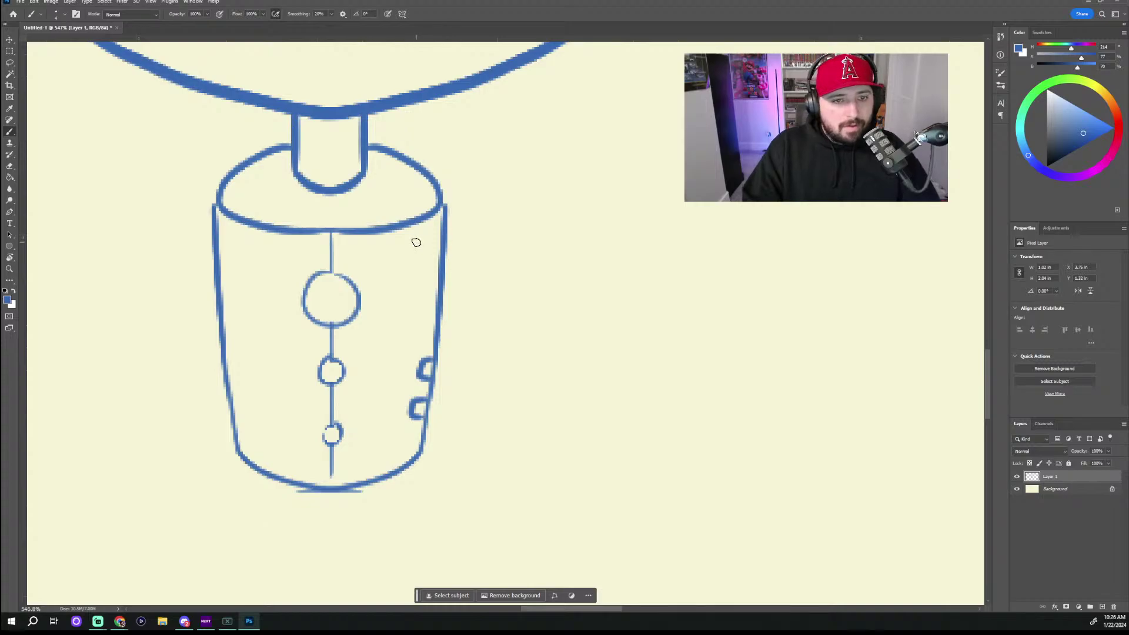
pyautogui.moveTo(406, 243); pyautogui.dragTo(419, 241)
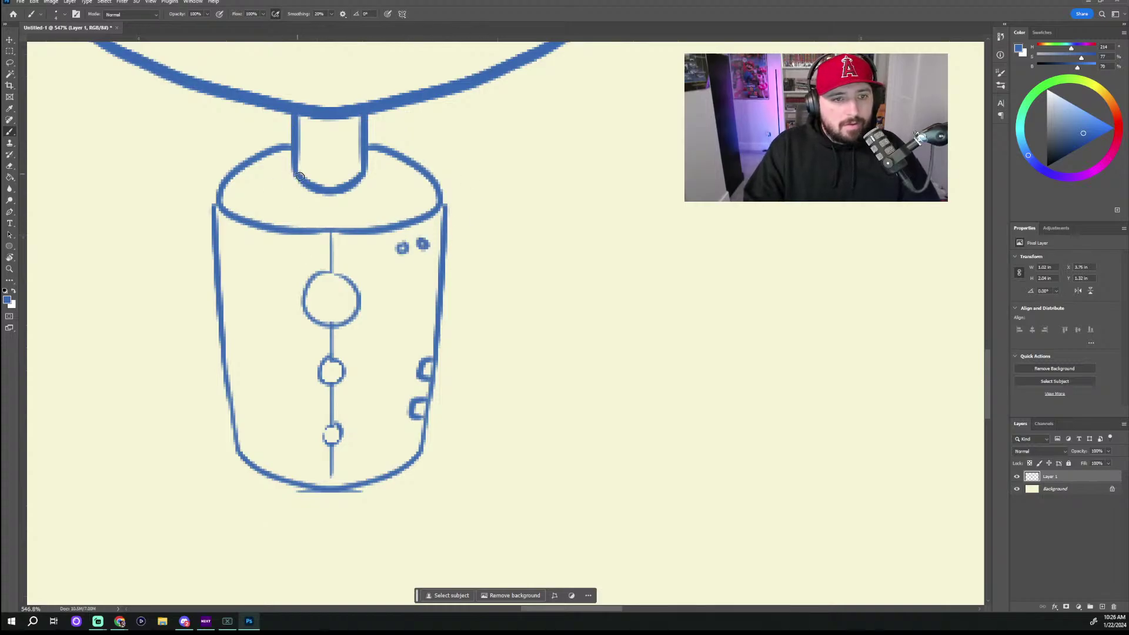
# Step: Try extra detail lines around the neck's base on the oval torso top, undoing each one
pyautogui.moveTo(293, 158)
pyautogui.mouseDown()
pyautogui.moveTo(276, 181)
pyautogui.moveTo(332, 203)
pyautogui.moveTo(406, 195)
pyautogui.mouseUp()
pyautogui.hotkey('ctrl', 'z')
pyautogui.moveTo(300, 162)
pyautogui.mouseDown()
pyautogui.moveTo(356, 171)
pyautogui.moveTo(347, 173)
pyautogui.moveTo(320, 170)
pyautogui.moveTo(360, 155)
pyautogui.moveTo(370, 178)
pyautogui.mouseUp()
pyautogui.hotkey('ctrl', 'z')
pyautogui.moveTo(322, 199)
pyautogui.mouseDown()
pyautogui.moveTo(289, 160)
pyautogui.moveTo(356, 164)
pyautogui.mouseUp()
pyautogui.hotkey('ctrl', 'z')
pyautogui.hotkey('ctrl', 'z')
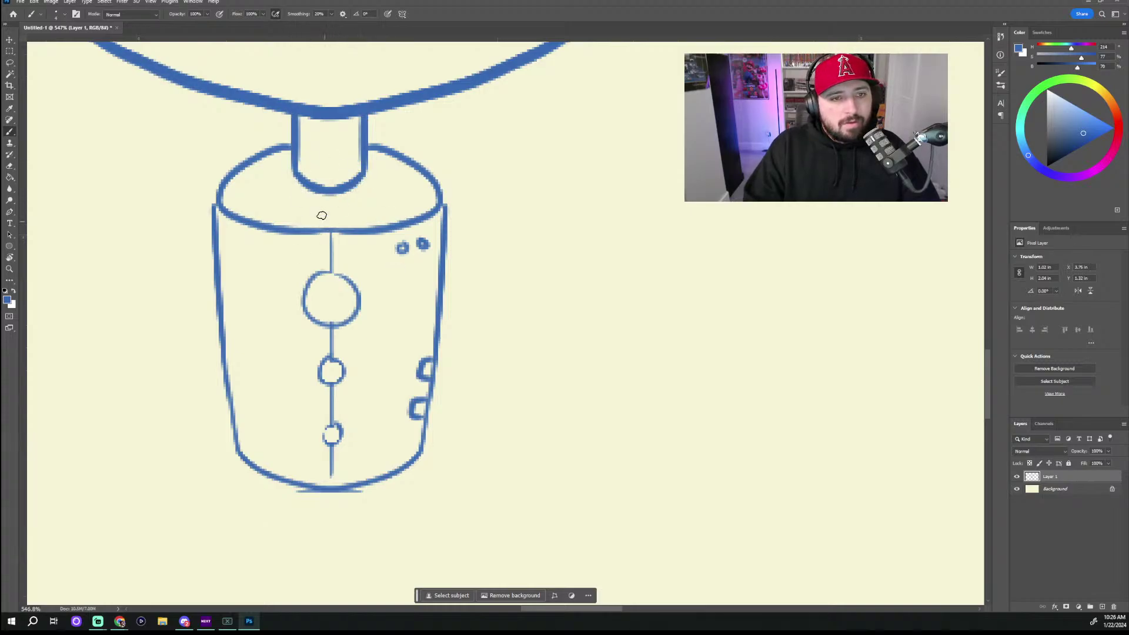
pyautogui.moveTo(300, 169); pyautogui.dragTo(234, 203)
pyautogui.hotkey('ctrl', 'z')
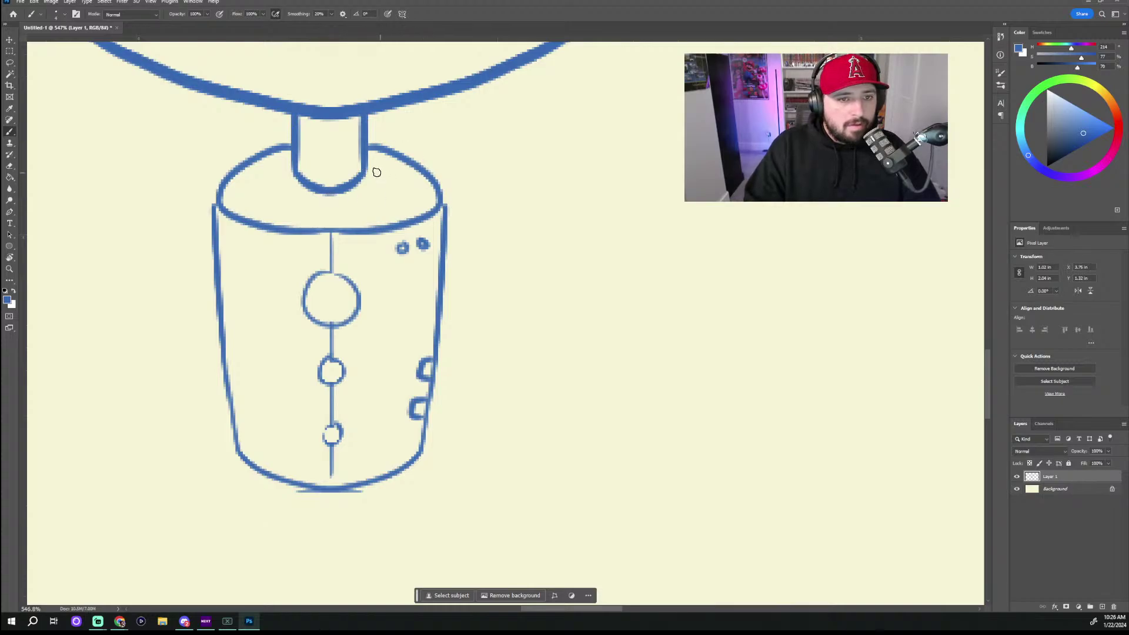
# Step: Add two small rivets beside the neck on the torso top and a stepped seam across the neck
pyautogui.moveTo(376, 173); pyautogui.dragTo(363, 191)
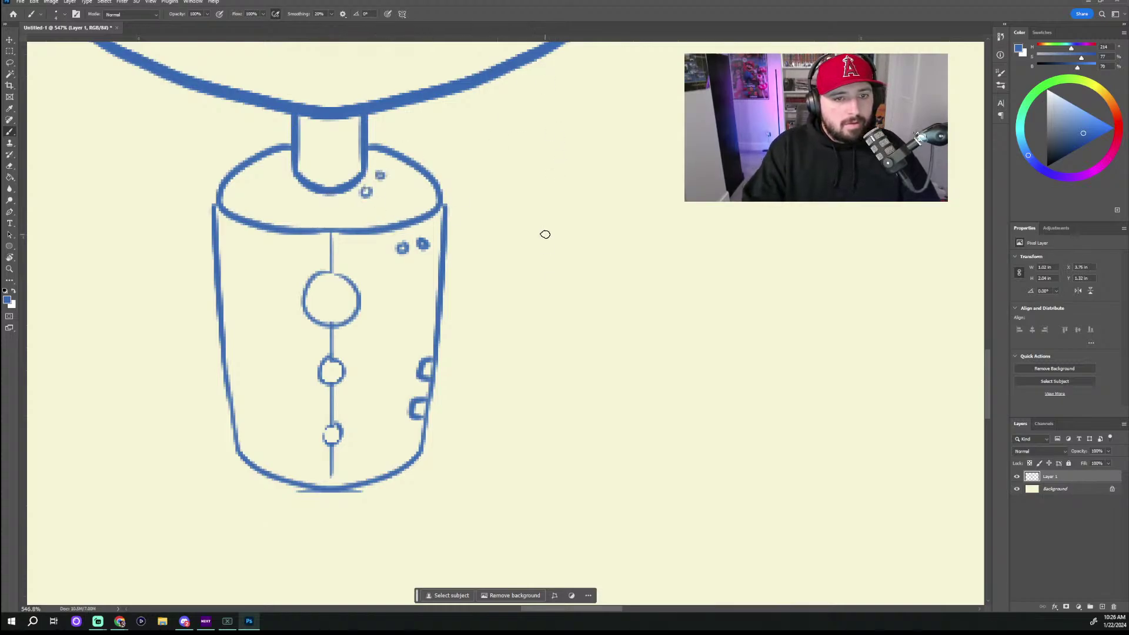
pyautogui.scroll(-10, 544, 234)
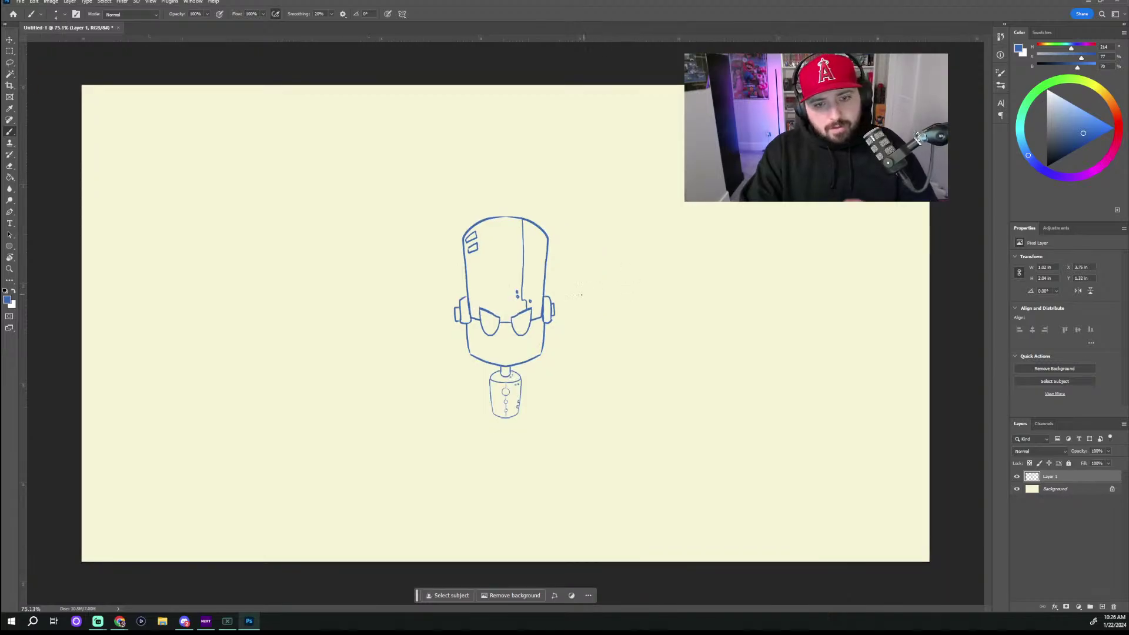
pyautogui.scroll(6, 544, 377)
pyautogui.scroll(3, 547, 371)
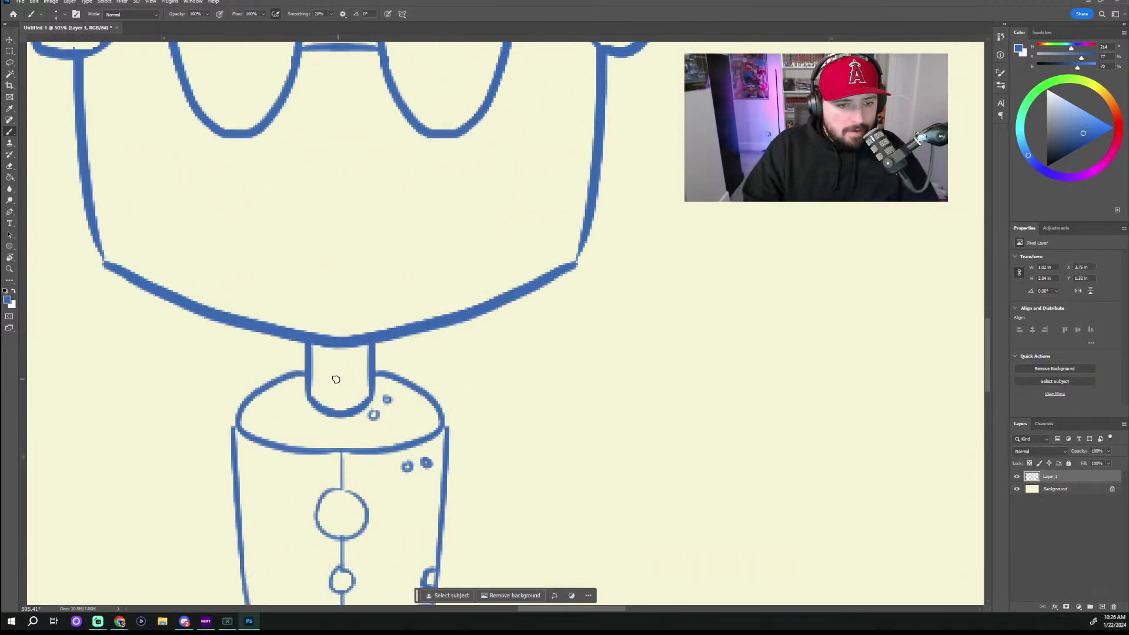
pyautogui.moveTo(318, 362)
pyautogui.mouseDown()
pyautogui.moveTo(353, 379)
pyautogui.moveTo(338, 372)
pyautogui.moveTo(367, 374)
pyautogui.moveTo(340, 372)
pyautogui.moveTo(371, 363)
pyautogui.mouseUp()
pyautogui.hotkey('ctrl', 'z')
pyautogui.hotkey('ctrl', 'z')
pyautogui.hotkey('ctrl', '0')
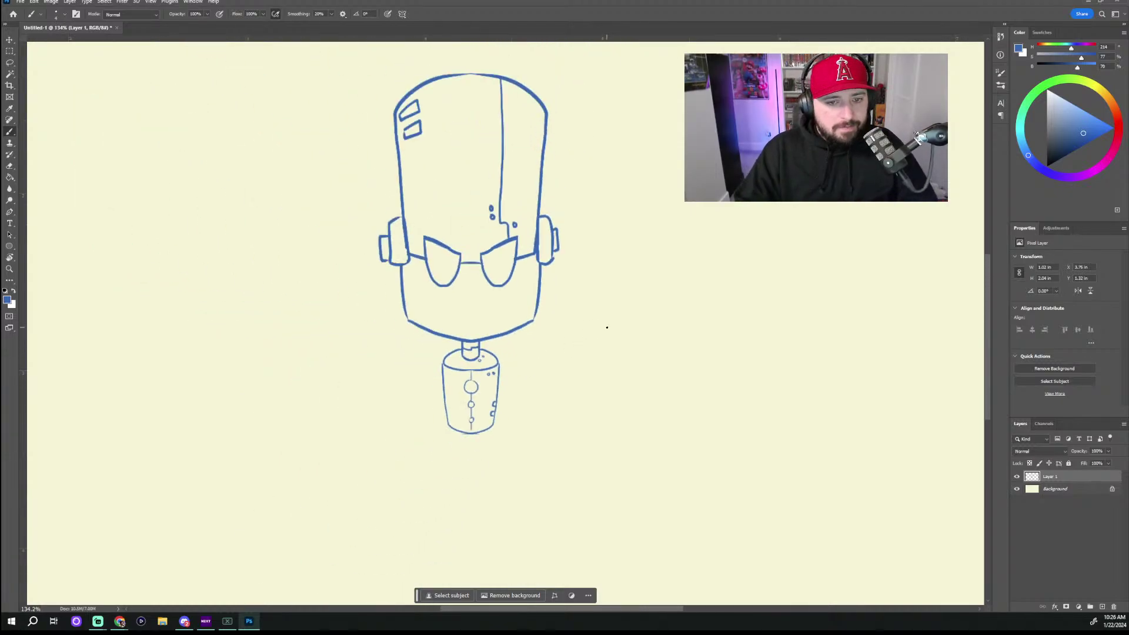
# Step: Try small rectangular teeth along the left of the head's jaw line, and undo them
pyautogui.scroll(-2, 546, 319)
pyautogui.scroll(5, 556, 338)
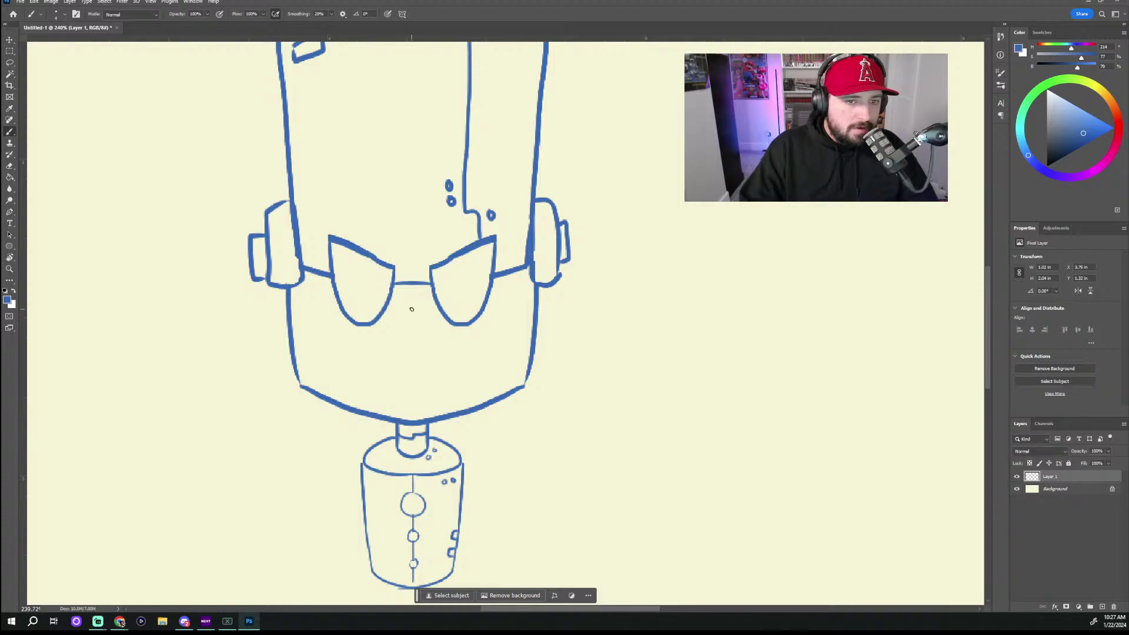
pyautogui.scroll(-3, 412, 309)
pyautogui.scroll(3, 550, 333)
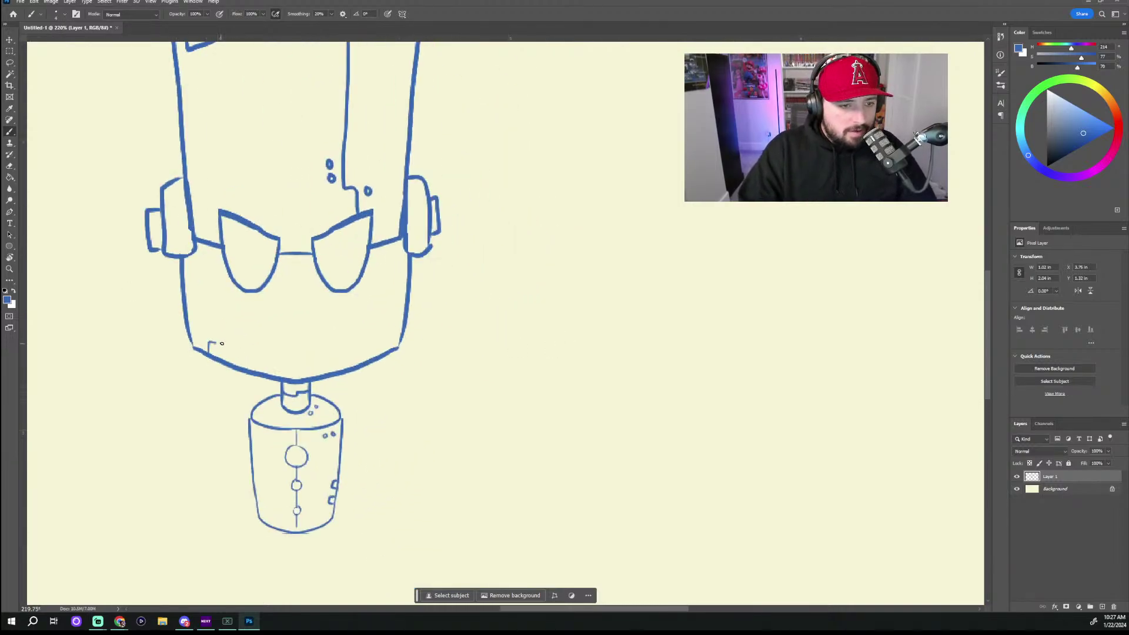
pyautogui.moveTo(222, 343); pyautogui.dragTo(222, 356)
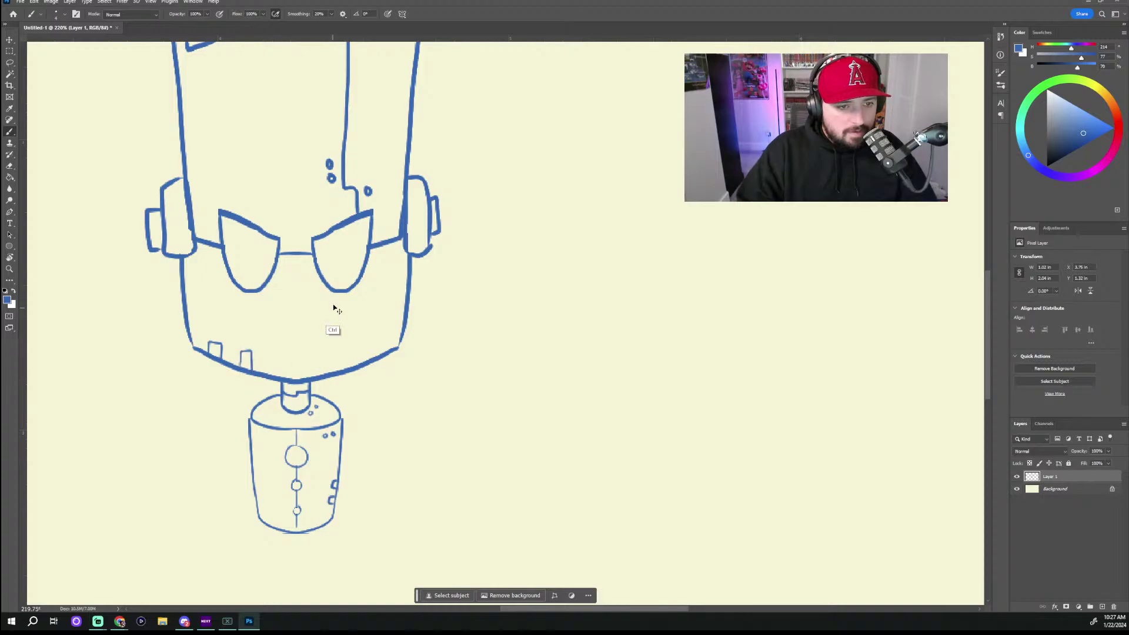
pyautogui.hotkey('ctrl', 'z')
pyautogui.hotkey('ctrl', 'z')
# Step: Draw a small round shoulder joint just outside the torso's upper right side
pyautogui.scroll(-4, 496, 284)
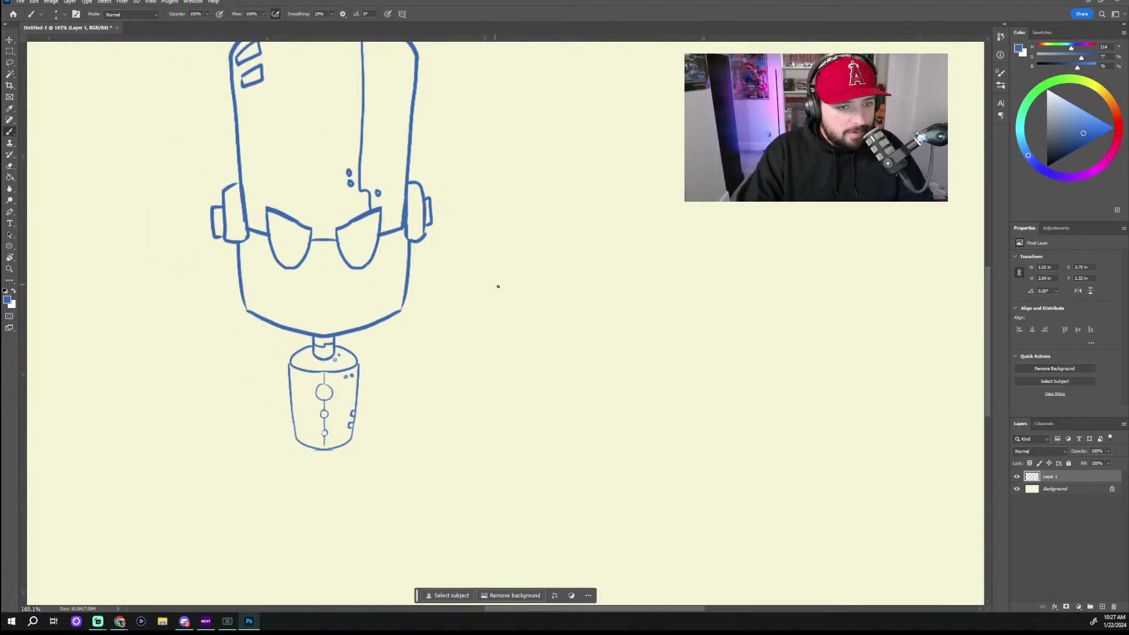
pyautogui.scroll(3, 486, 378)
pyautogui.scroll(-1, 481, 358)
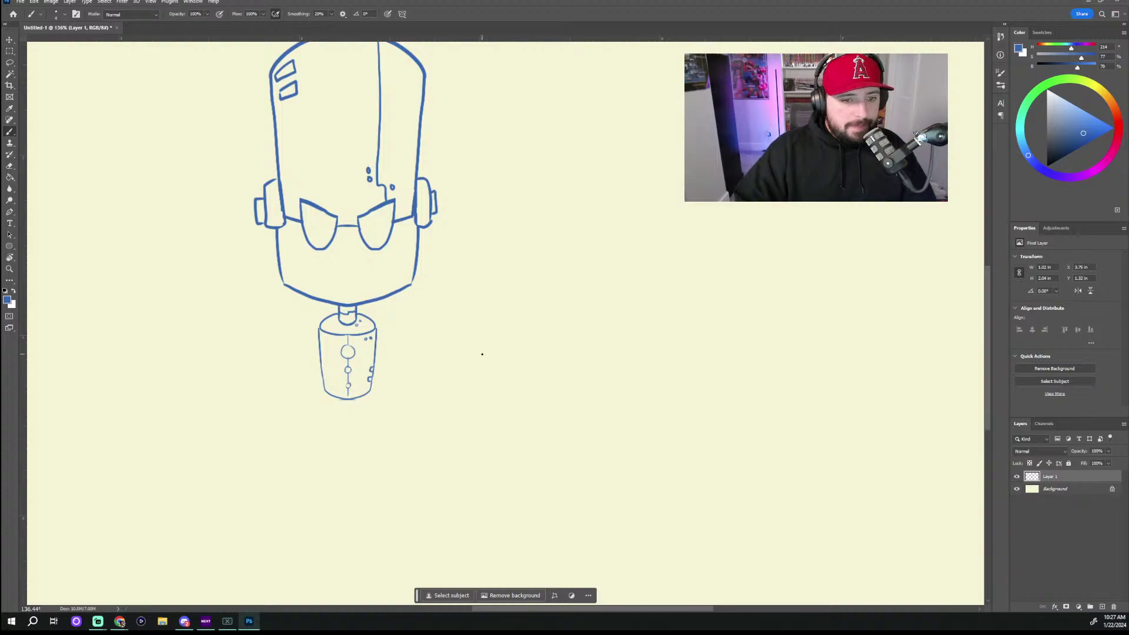
pyautogui.moveTo(300, 324)
pyautogui.mouseDown()
pyautogui.moveTo(287, 334)
pyautogui.moveTo(301, 321)
pyautogui.mouseUp()
pyautogui.hotkey('ctrl', 'z')
pyautogui.scroll(3, 464, 287)
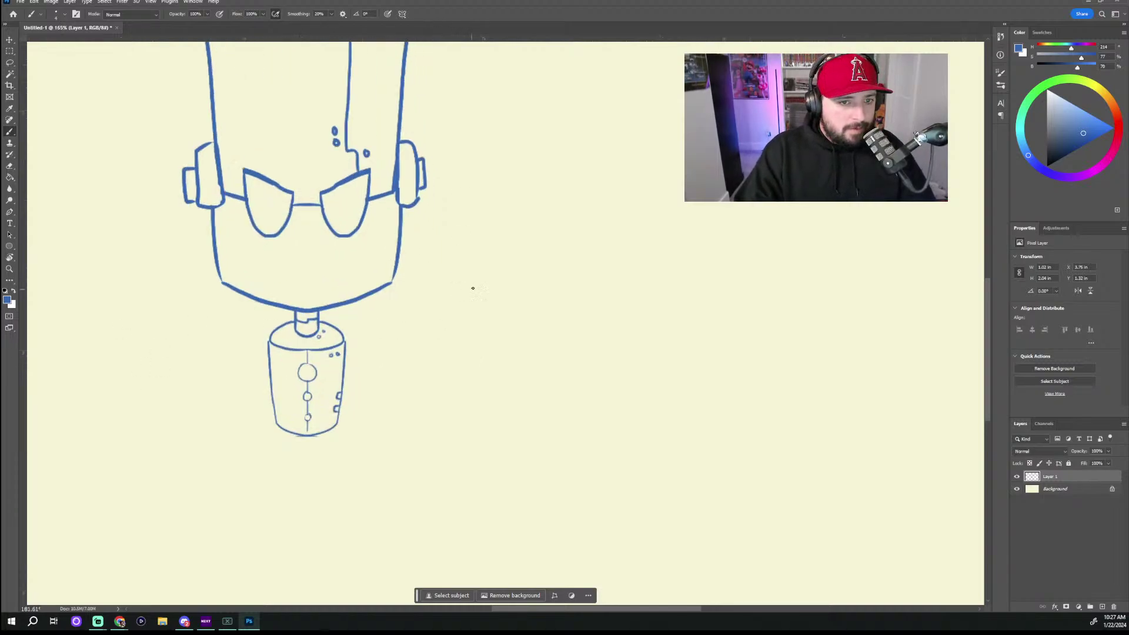
pyautogui.moveTo(364, 340); pyautogui.dragTo(345, 349)
pyautogui.scroll(-5, 416, 382)
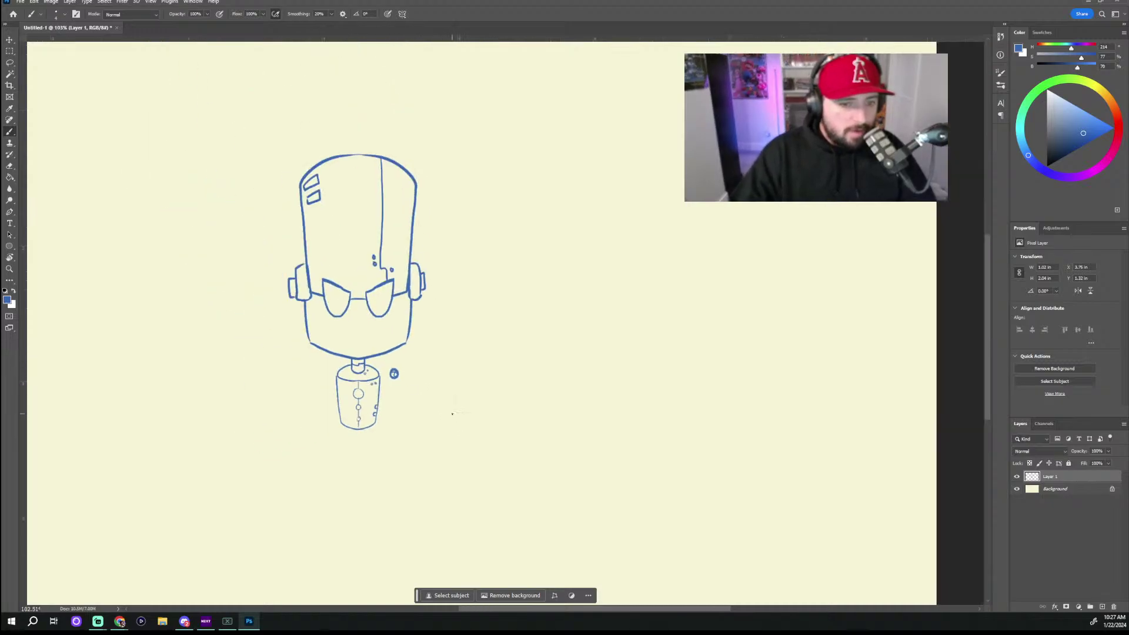
# Step: Select the Brush tool and try a short diagonal arm line from the torso's upper right corner, undoing it
pyautogui.press('z')
pyautogui.moveTo(415, 378)
pyautogui.mouseDown()
pyautogui.moveTo(431, 373)
pyautogui.moveTo(389, 355)
pyautogui.mouseUp()
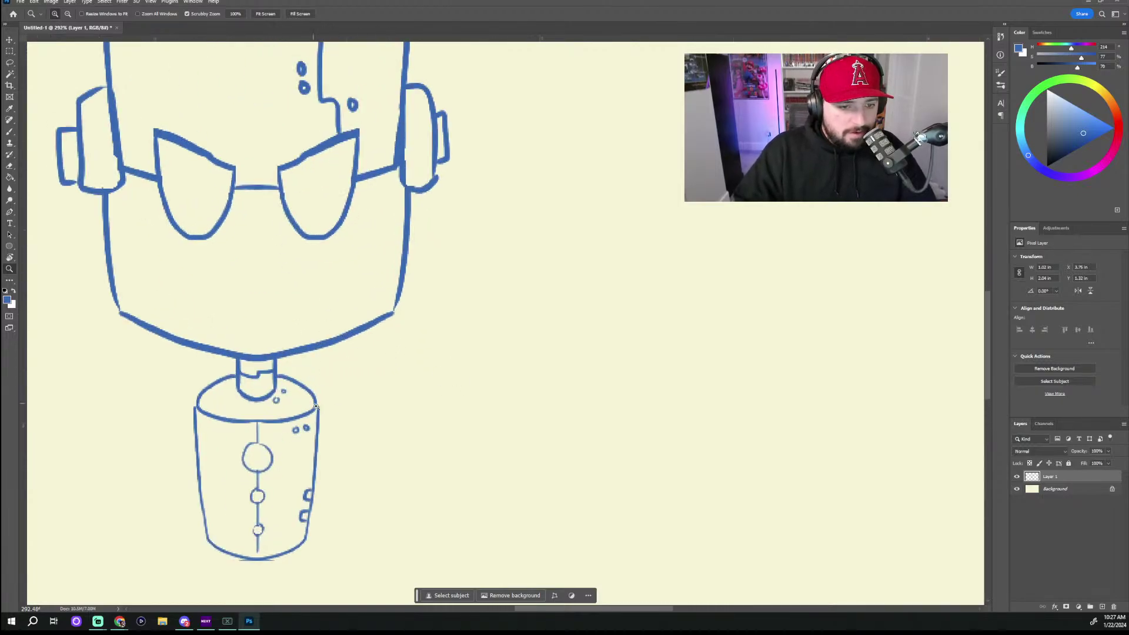
pyautogui.press('b')
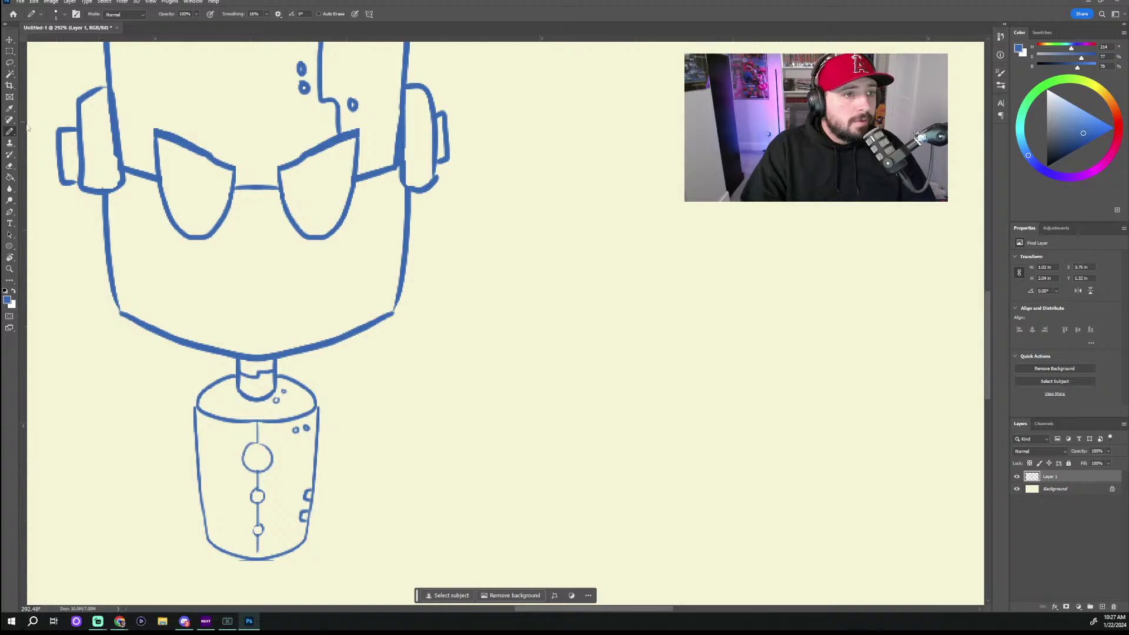
pyautogui.rightClick(11, 135)
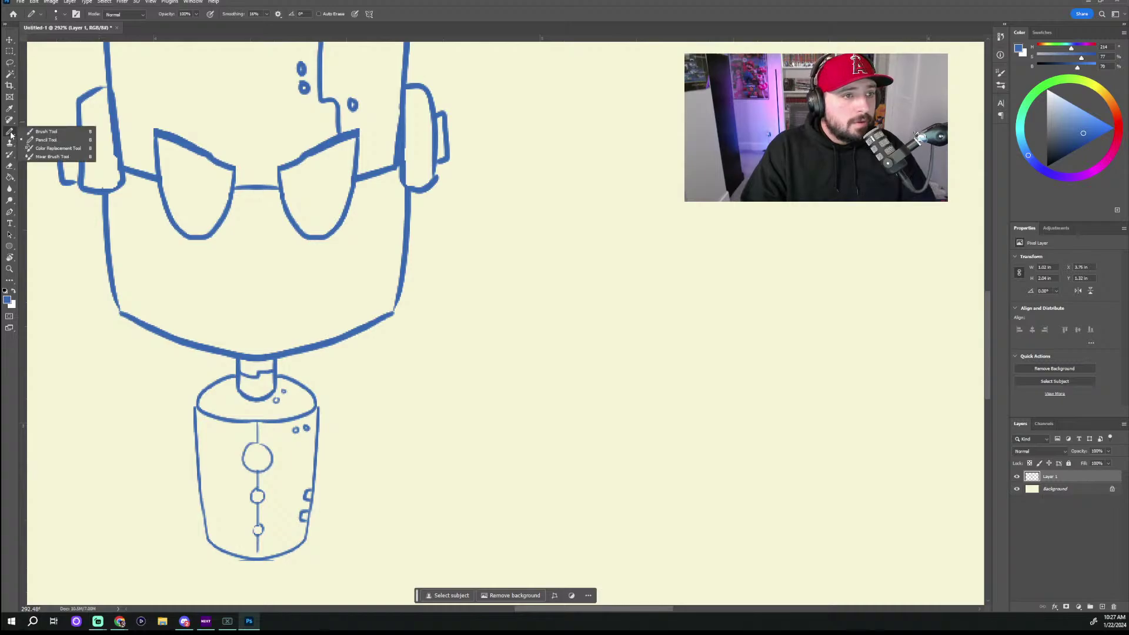
pyautogui.click(44, 130)
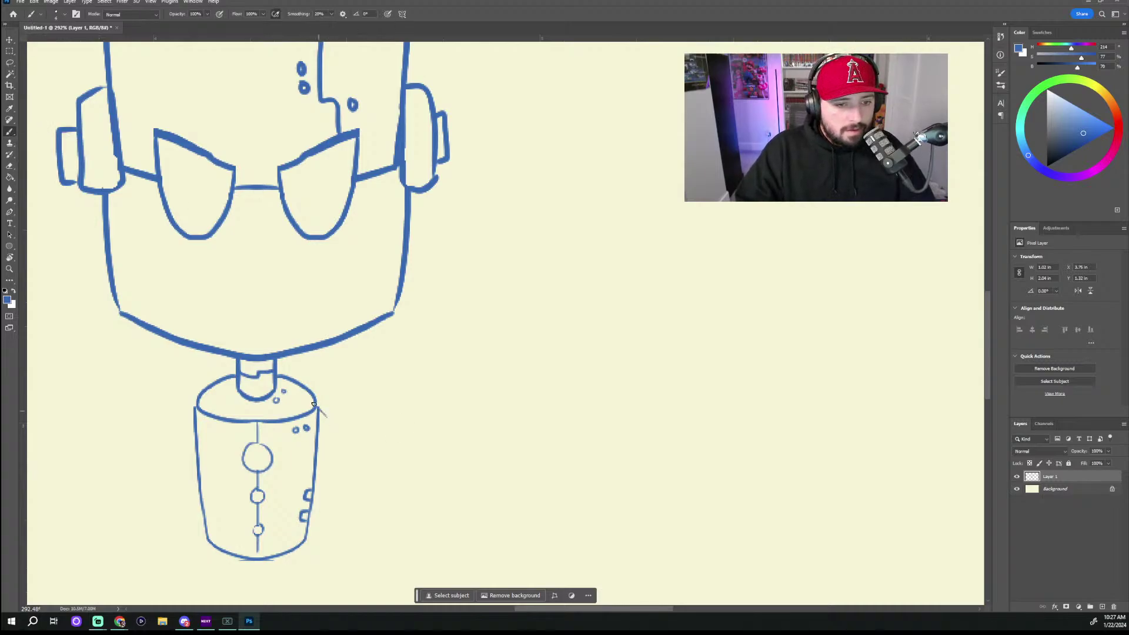
pyautogui.moveTo(319, 407); pyautogui.dragTo(342, 439)
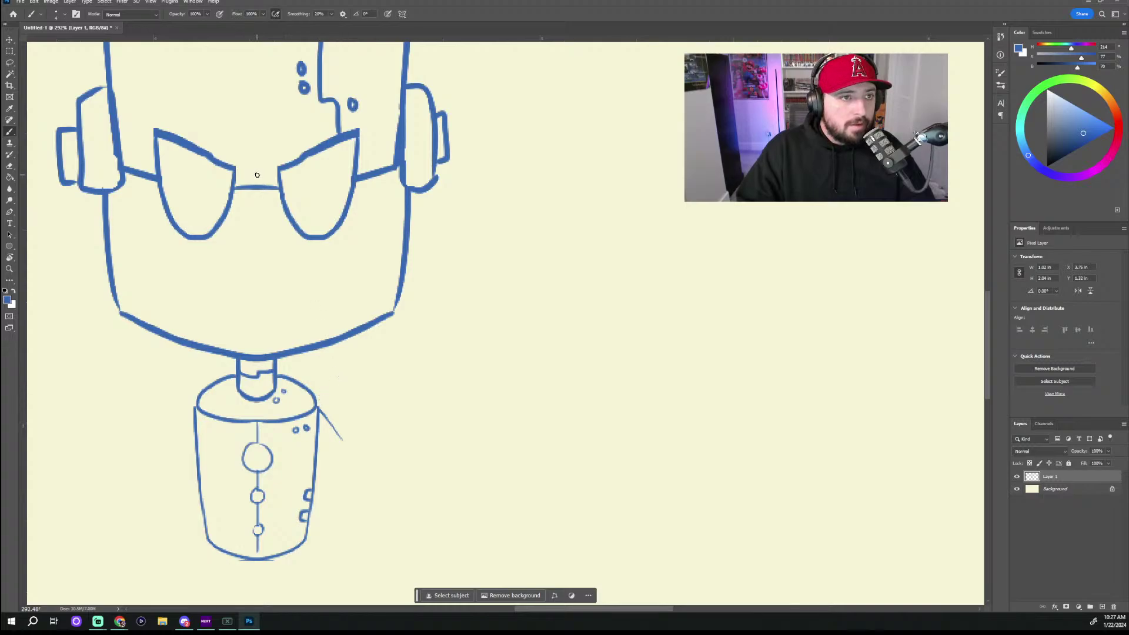
pyautogui.hotkey('ctrl', 'z')
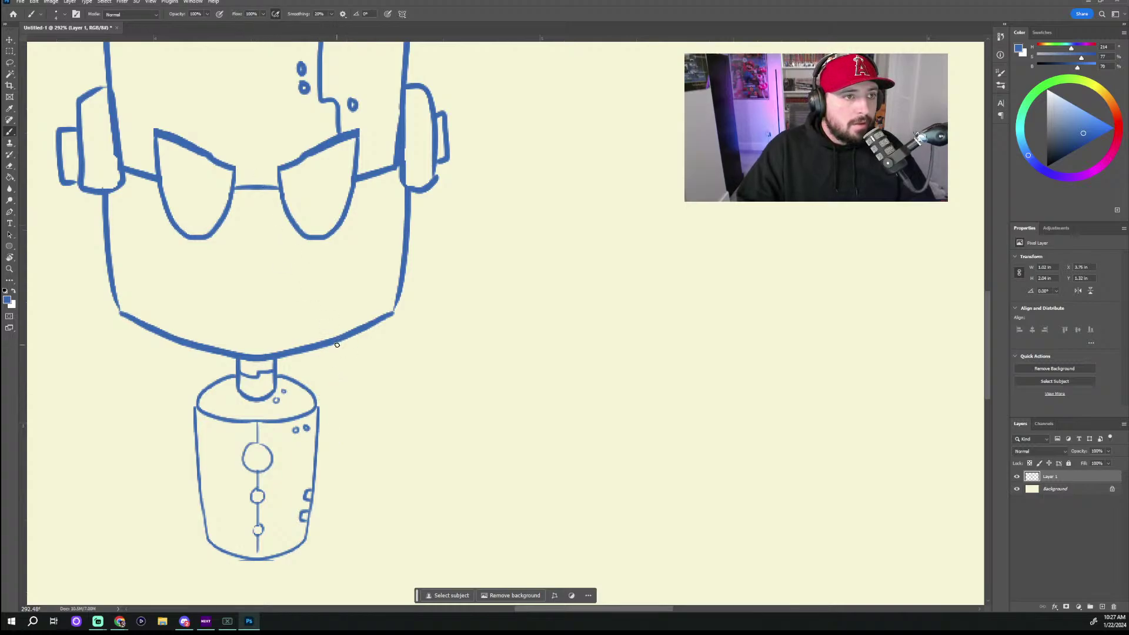
# Step: Try two parallel diagonal arm lines running down and outward from the torso's upper right, and undo both
pyautogui.moveTo(318, 408); pyautogui.dragTo(376, 487)
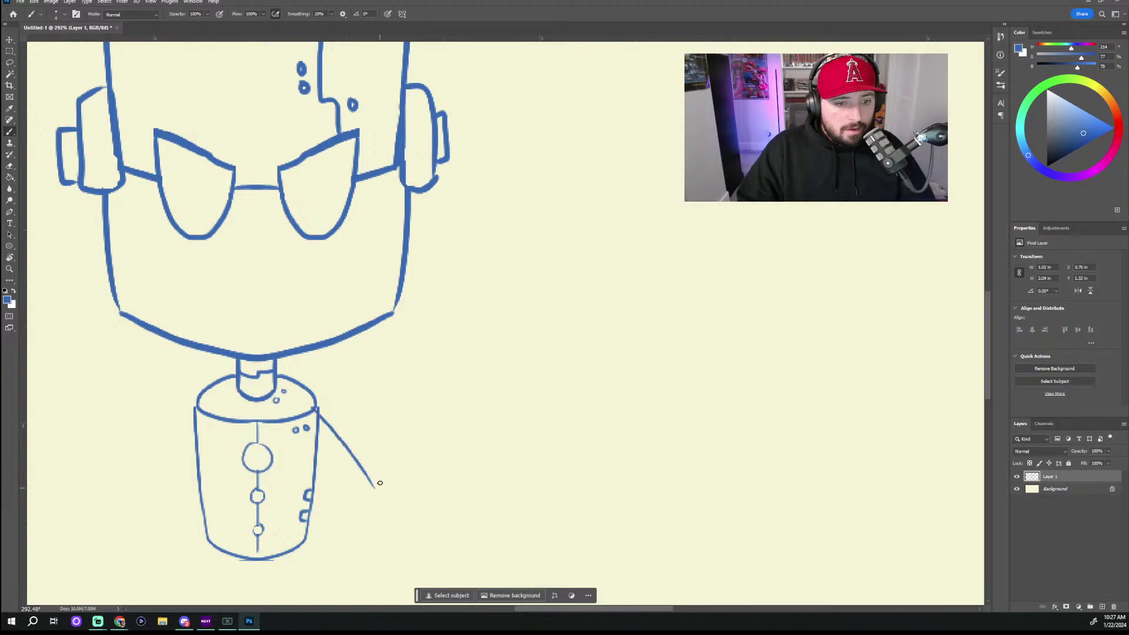
pyautogui.moveTo(355, 381); pyautogui.dragTo(403, 450)
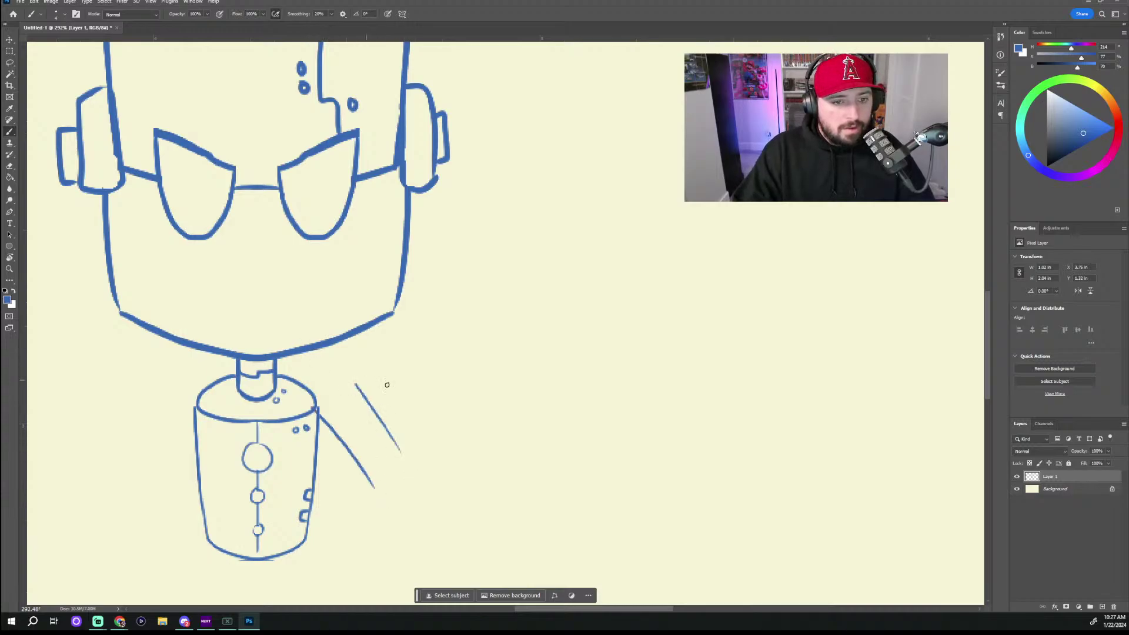
pyautogui.scroll(-5, 446, 389)
pyautogui.scroll(-2, 406, 371)
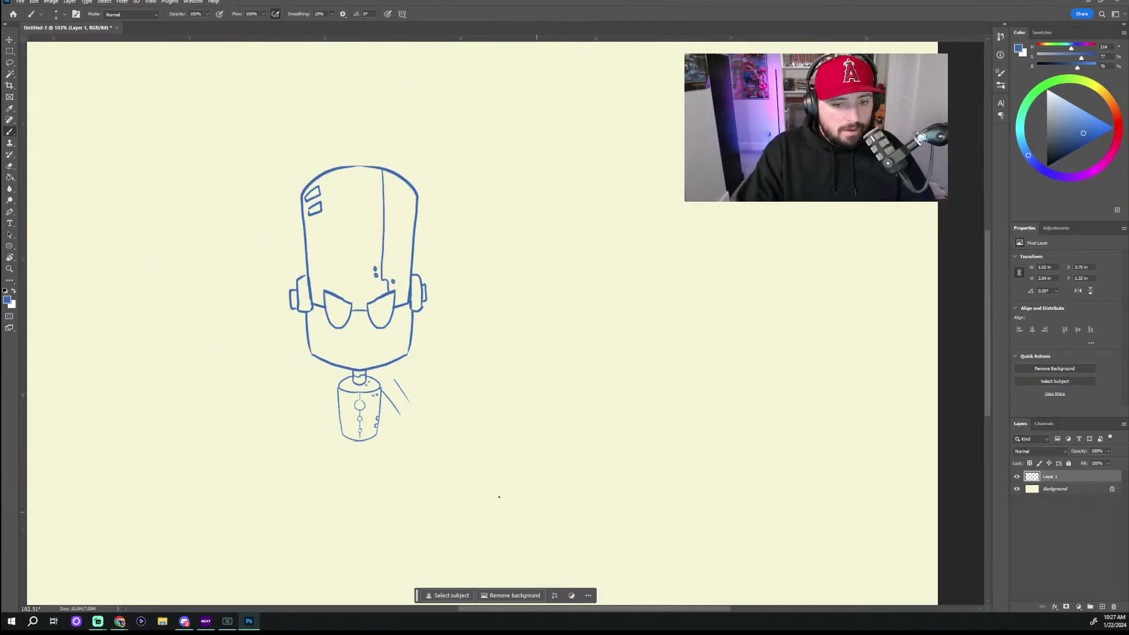
pyautogui.scroll(2, 295, 390)
pyautogui.hotkey('ctrl', 'z')
pyautogui.hotkey('ctrl', 'z')
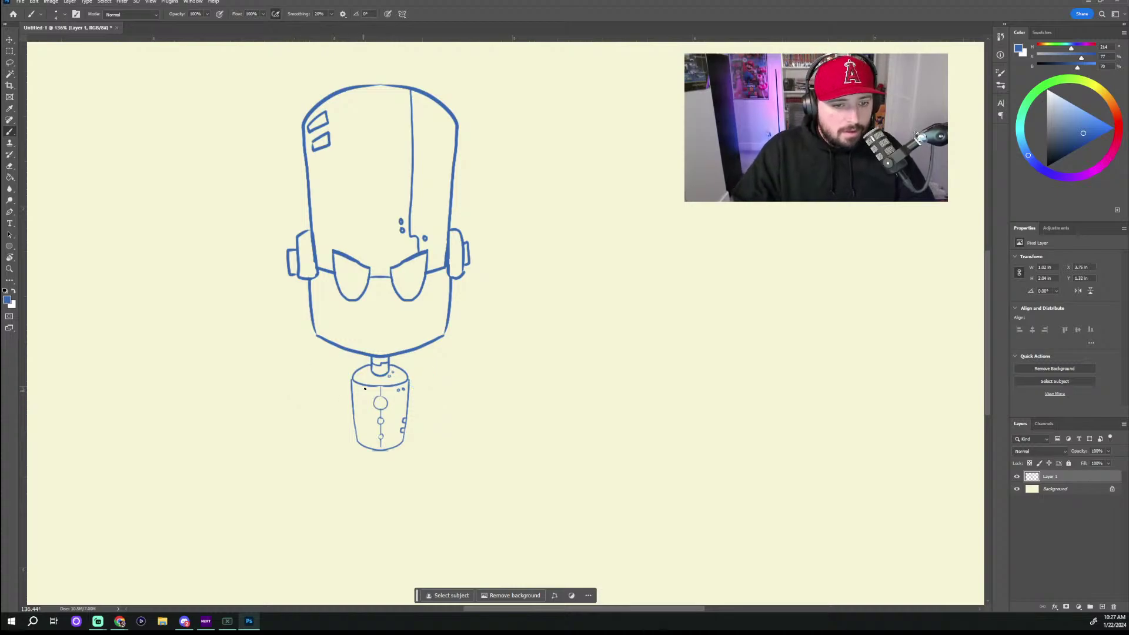
# Step: Try small shoulder strokes just outside the torso's upper left corner, undoing each one
pyautogui.moveTo(349, 373); pyautogui.dragTo(331, 379)
pyautogui.hotkey('ctrl', 'z')
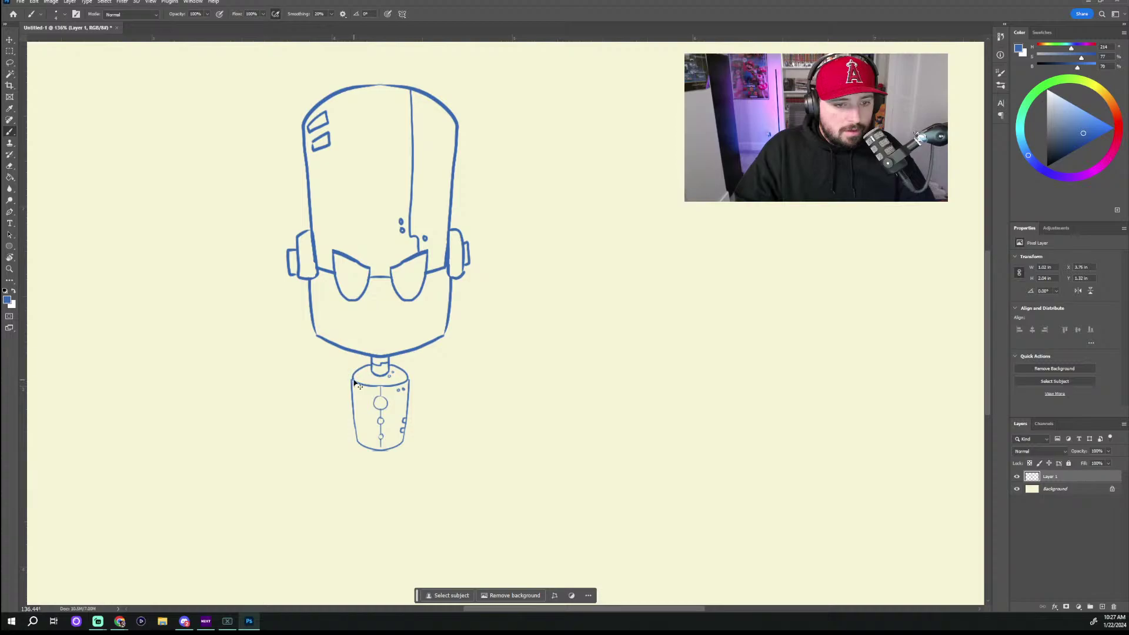
pyautogui.moveTo(345, 385); pyautogui.dragTo(353, 372)
pyautogui.hotkey('ctrl', 'z')
# Step: Try freehand rounded shoulder plates on both sides of the torso's upper edge, and undo them
pyautogui.scroll(1, 427, 418)
pyautogui.scroll(3, 427, 417)
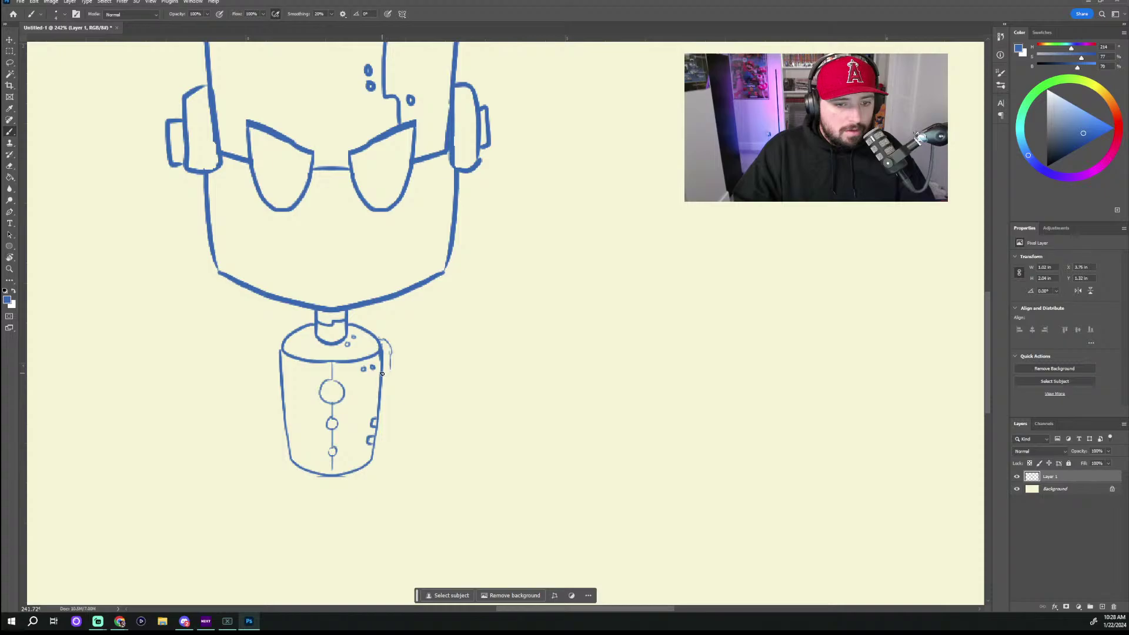
pyautogui.moveTo(390, 351)
pyautogui.mouseDown()
pyautogui.moveTo(390, 371)
pyautogui.moveTo(390, 348)
pyautogui.mouseUp()
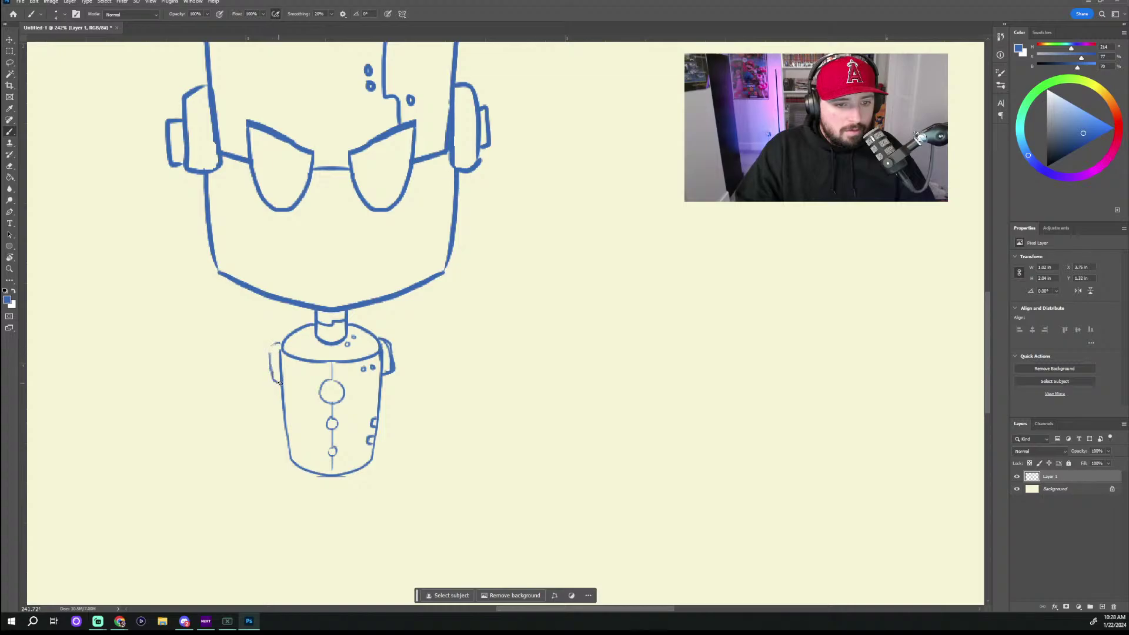
pyautogui.moveTo(280, 382); pyautogui.dragTo(272, 351)
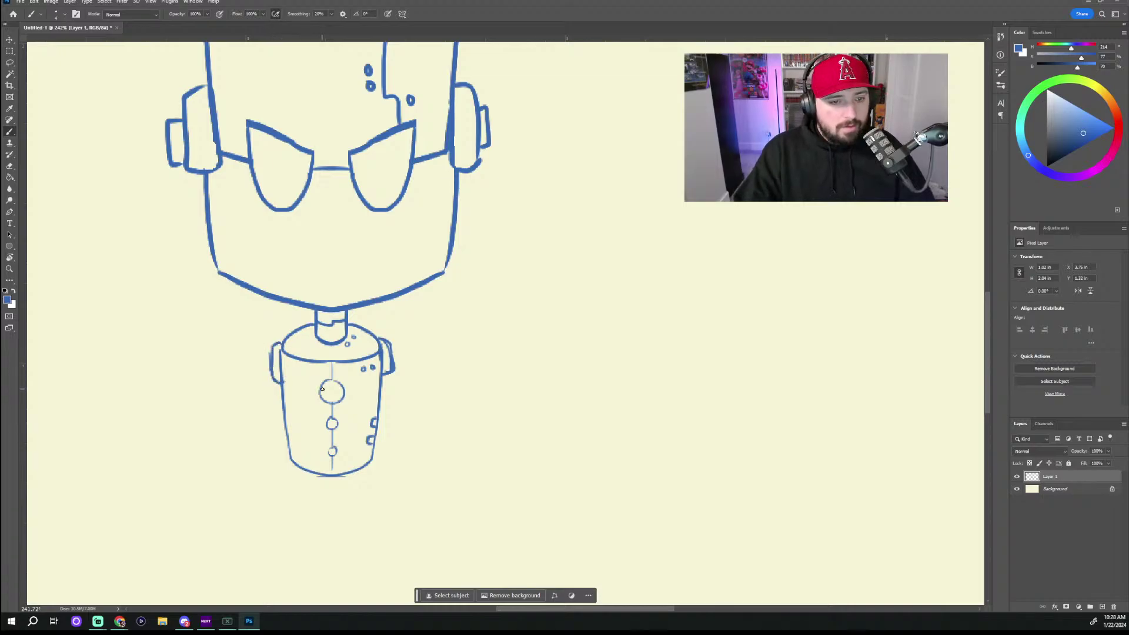
pyautogui.scroll(-5, 468, 370)
pyautogui.scroll(6, 516, 431)
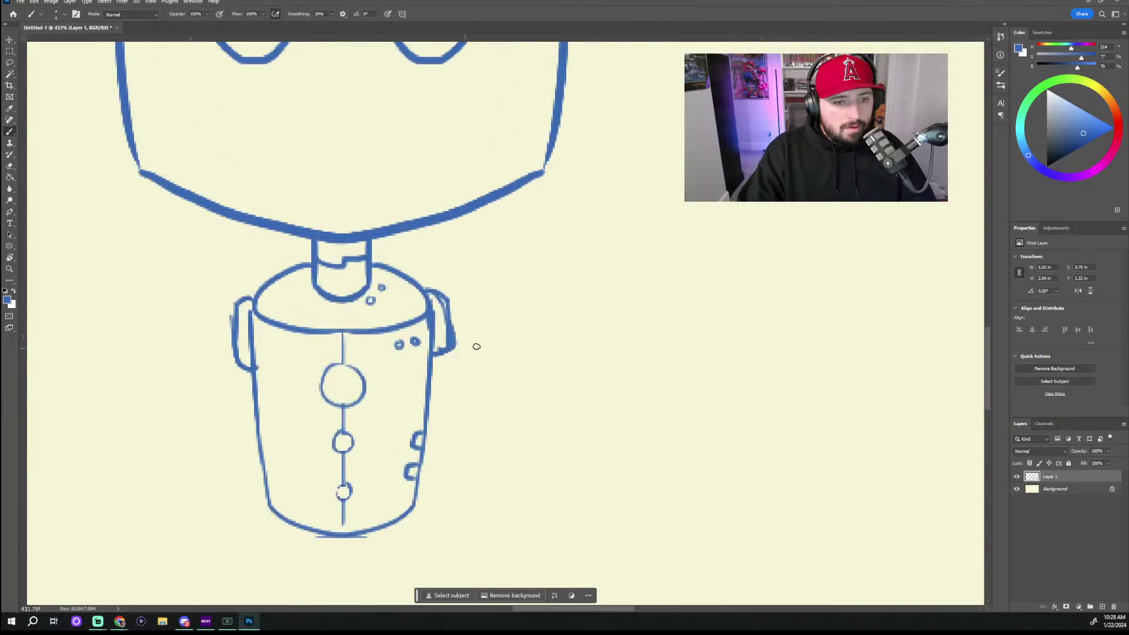
pyautogui.hotkey('ctrl', 'z')
pyautogui.hotkey('ctrl', 'z')
pyautogui.hotkey('ctrl', 'z')
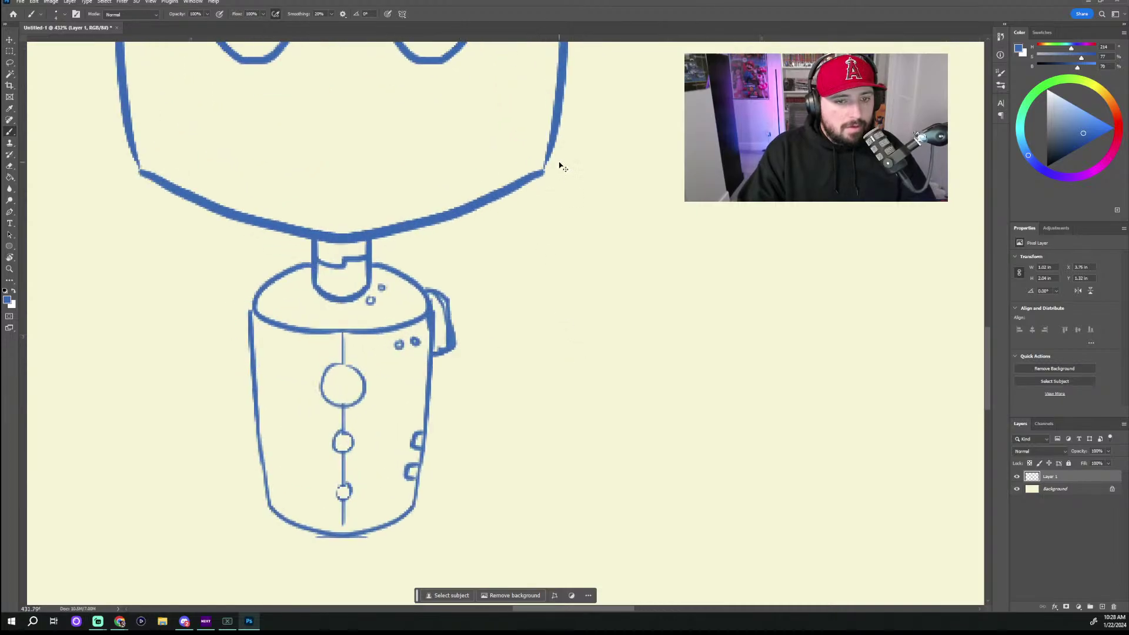
pyautogui.hotkey('ctrl', 'z')
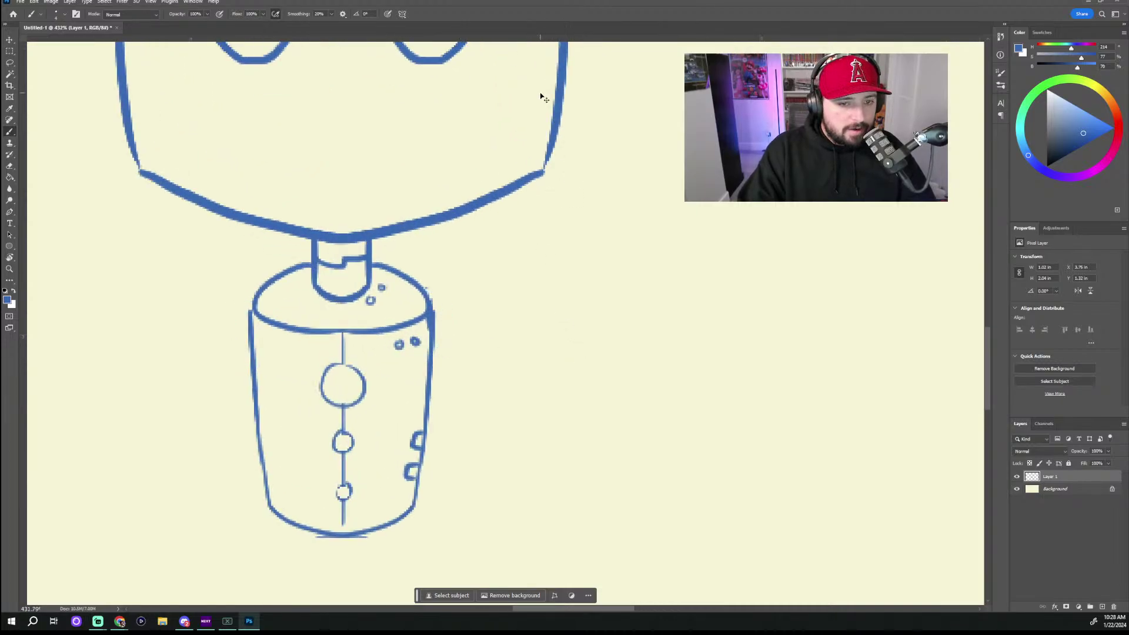
# Step: Turn on Vertical paint symmetry with its axis through the centre of the torso
pyautogui.click(402, 15)
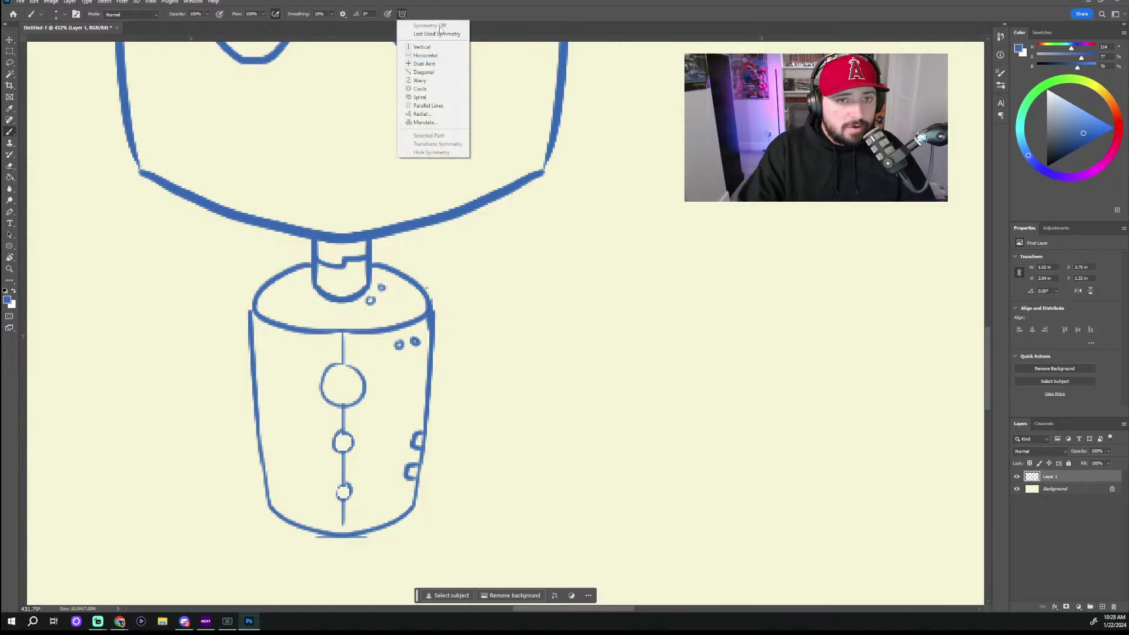
pyautogui.click(433, 48)
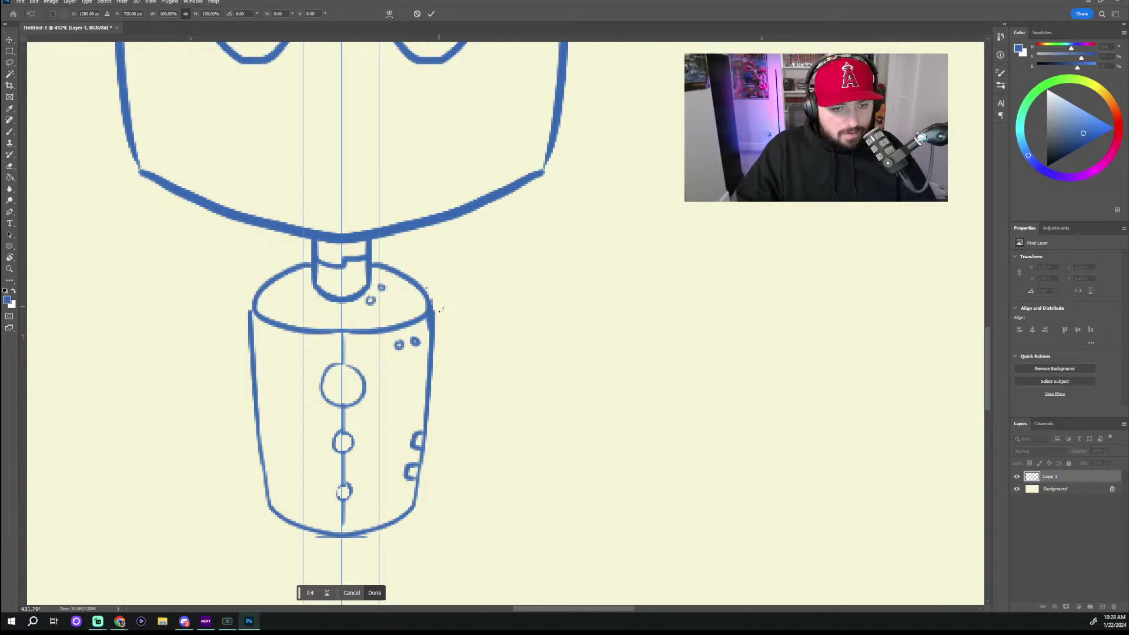
pyautogui.press('Return')
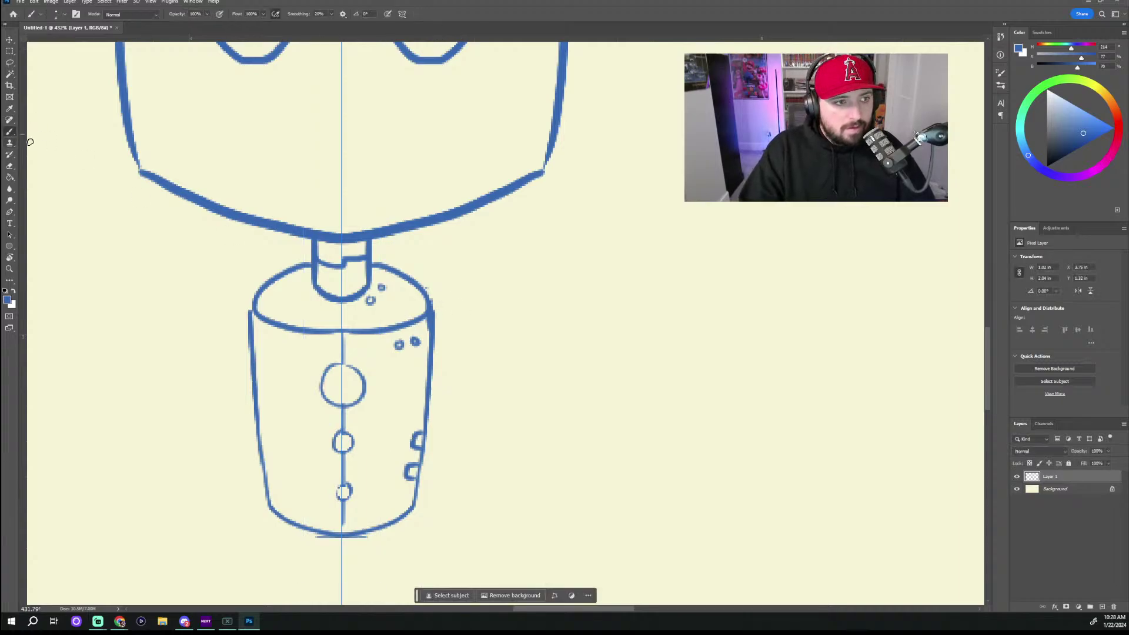
# Step: Draw mirrored narrow rounded shoulder plates on both sides of the torso's upper edge, each with an inner vertical line
pyautogui.moveTo(429, 294)
pyautogui.mouseDown()
pyautogui.moveTo(448, 314)
pyautogui.moveTo(447, 349)
pyautogui.moveTo(431, 354)
pyautogui.mouseUp()
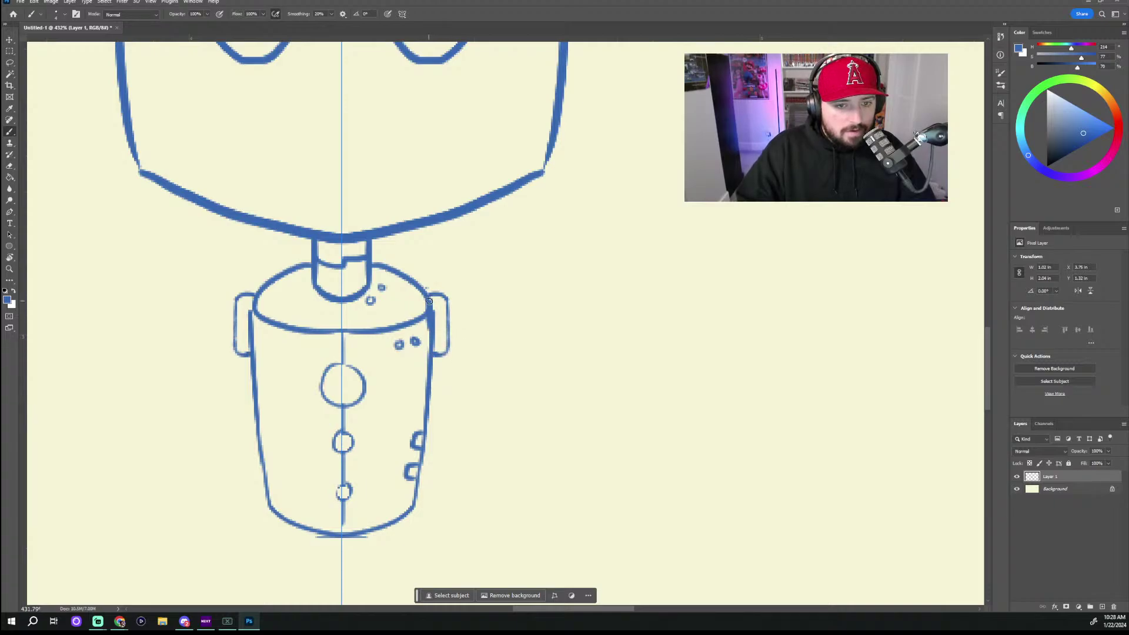
pyautogui.moveTo(439, 292); pyautogui.dragTo(437, 356)
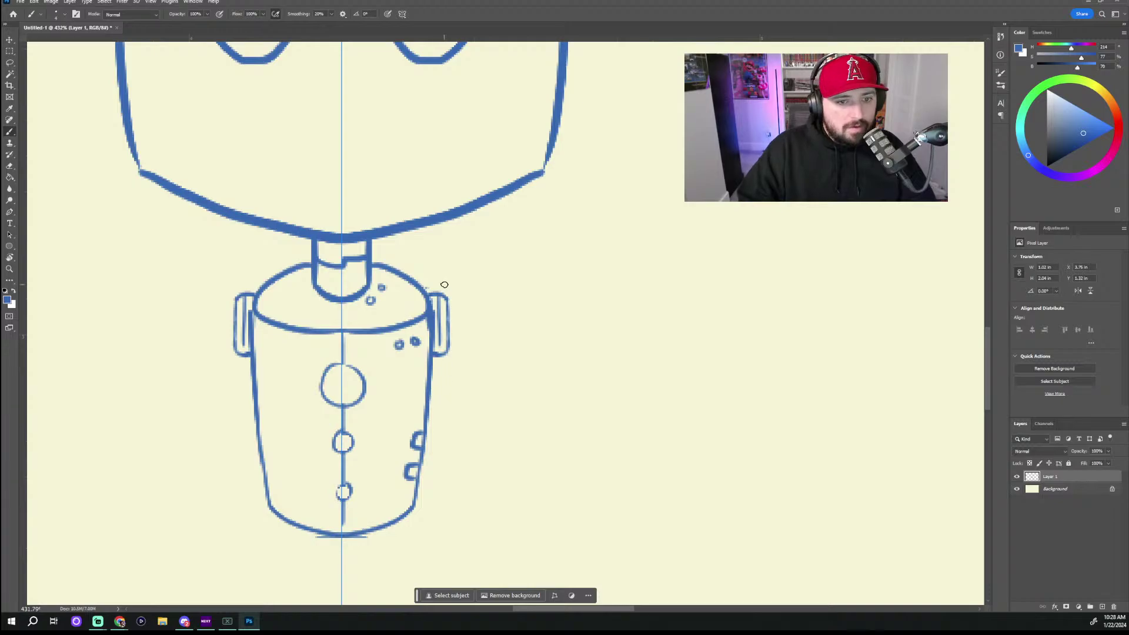
pyautogui.scroll(-5, 547, 307)
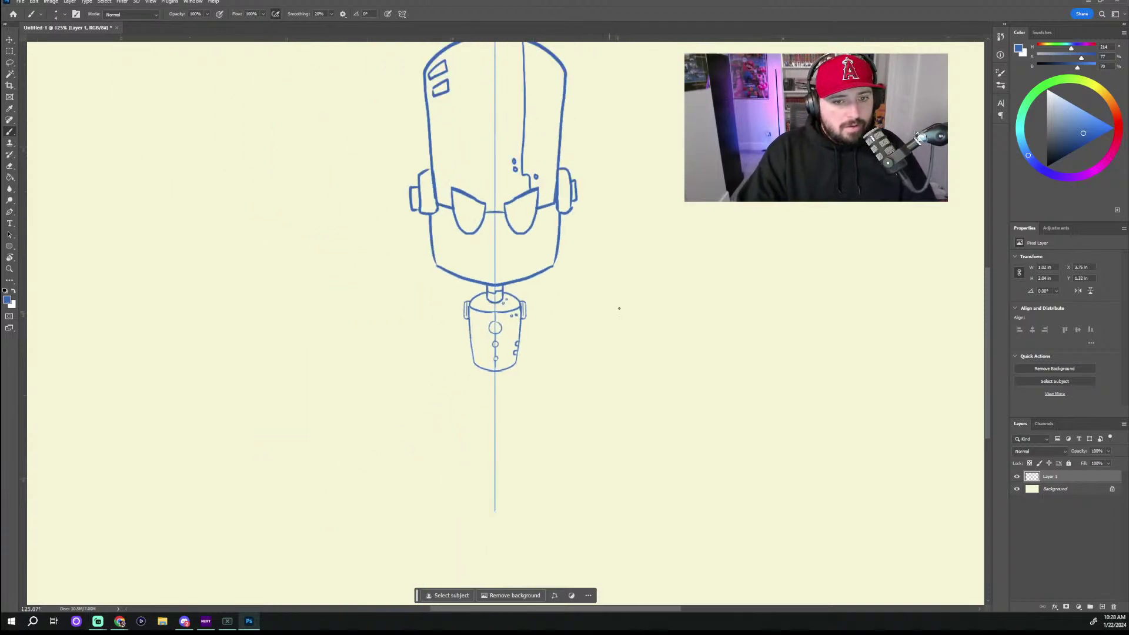
# Step: Try small mirrored strokes just outside the shoulder plates, and undo them
pyautogui.click(402, 14)
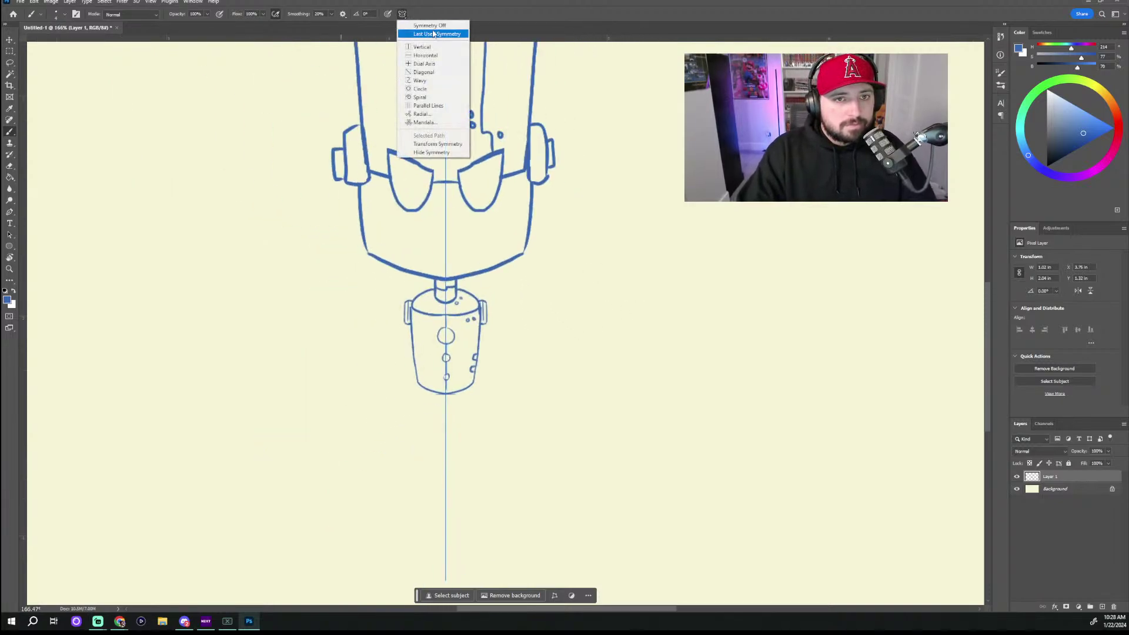
pyautogui.click(513, 321)
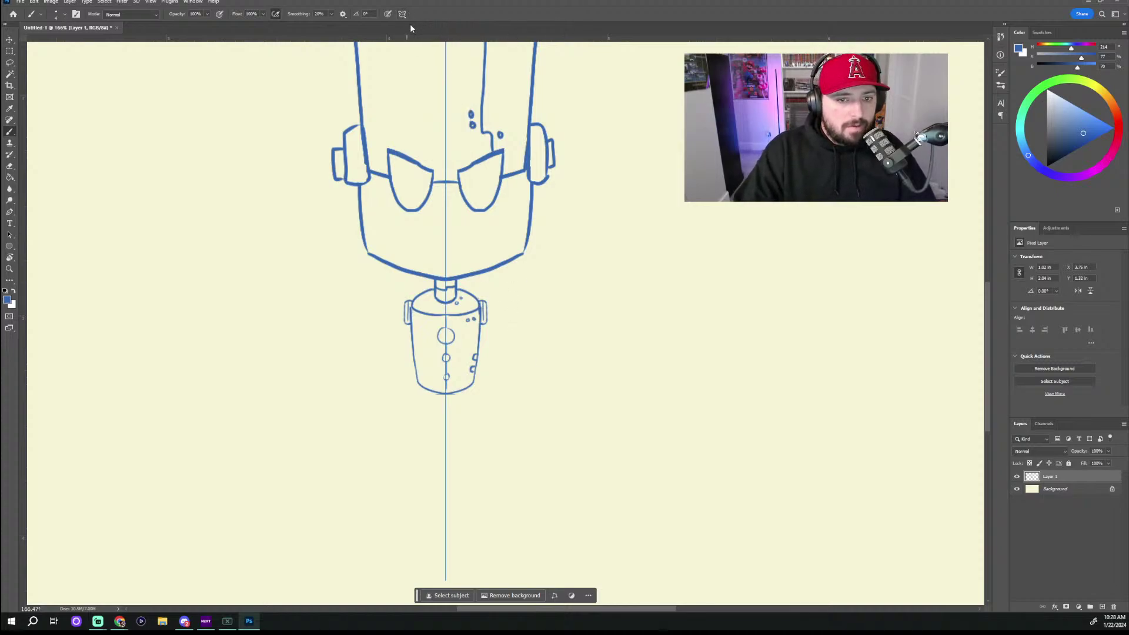
pyautogui.moveTo(505, 311)
pyautogui.mouseDown()
pyautogui.moveTo(501, 321)
pyautogui.moveTo(501, 309)
pyautogui.mouseUp()
pyautogui.hotkey('ctrl', 'z')
pyautogui.hotkey('ctrl', 'z')
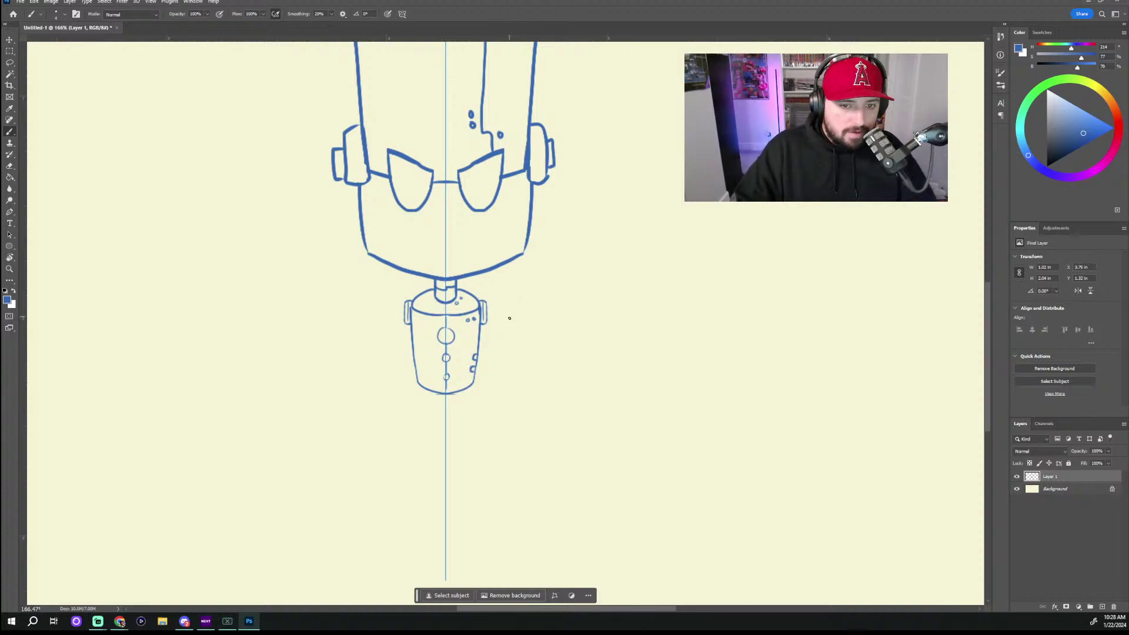
# Step: Try large mirrored tapered forearm outlines with rounded tops well outside the torso, and undo every stroke
pyautogui.scroll(3, 546, 382)
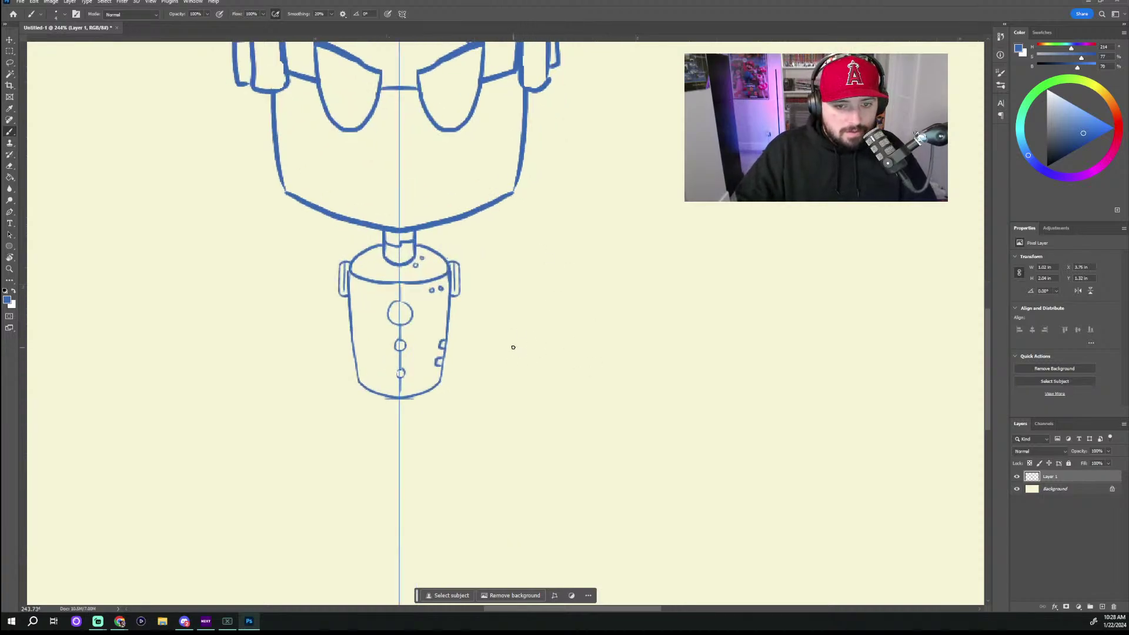
pyautogui.moveTo(511, 352)
pyautogui.mouseDown()
pyautogui.moveTo(514, 390)
pyautogui.moveTo(546, 416)
pyautogui.moveTo(533, 404)
pyautogui.moveTo(594, 414)
pyautogui.moveTo(521, 414)
pyautogui.moveTo(526, 436)
pyautogui.moveTo(614, 423)
pyautogui.mouseUp()
pyautogui.hotkey('ctrl', 'z')
pyautogui.moveTo(574, 336); pyautogui.dragTo(605, 385)
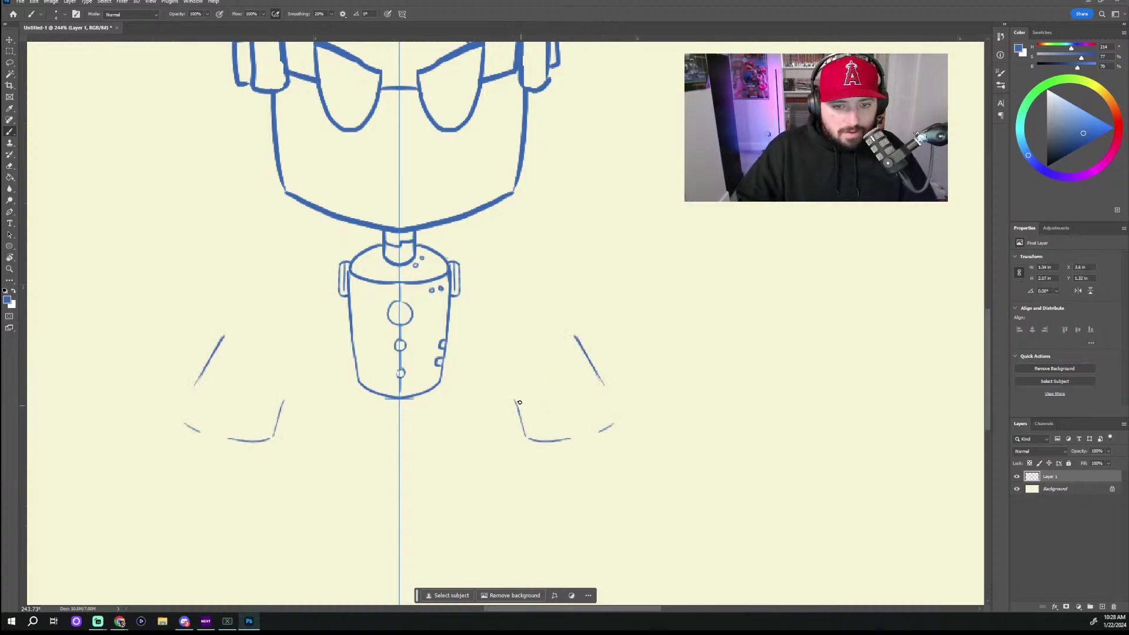
pyautogui.moveTo(519, 402)
pyautogui.mouseDown()
pyautogui.moveTo(504, 327)
pyautogui.moveTo(564, 310)
pyautogui.moveTo(577, 338)
pyautogui.mouseUp()
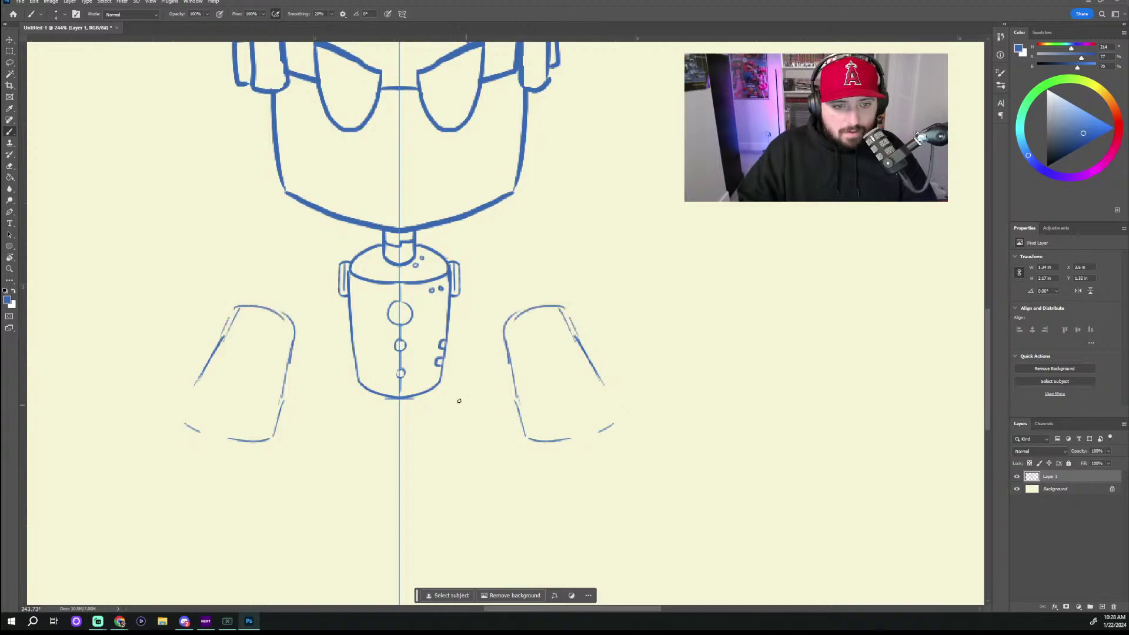
pyautogui.hotkey('ctrl', 'z')
pyautogui.hotkey('ctrl', 'z')
pyautogui.hotkey('ctrl', 'z')
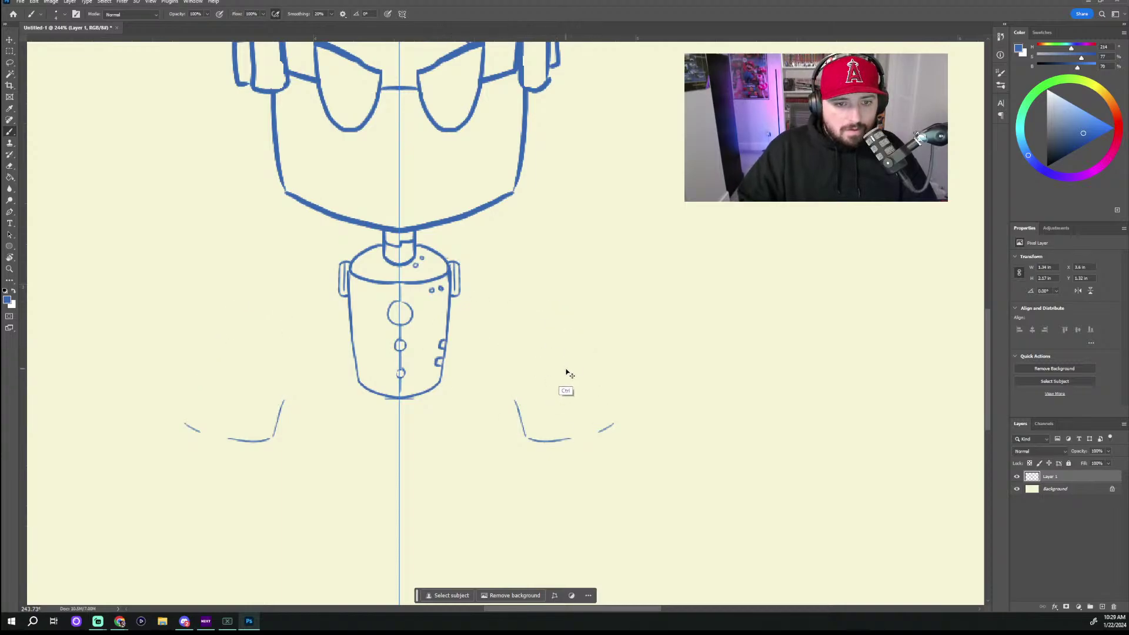
pyautogui.hotkey('ctrl', 'z')
pyautogui.hotkey('ctrl', 'z')
pyautogui.hotkey('ctrl', 'z')
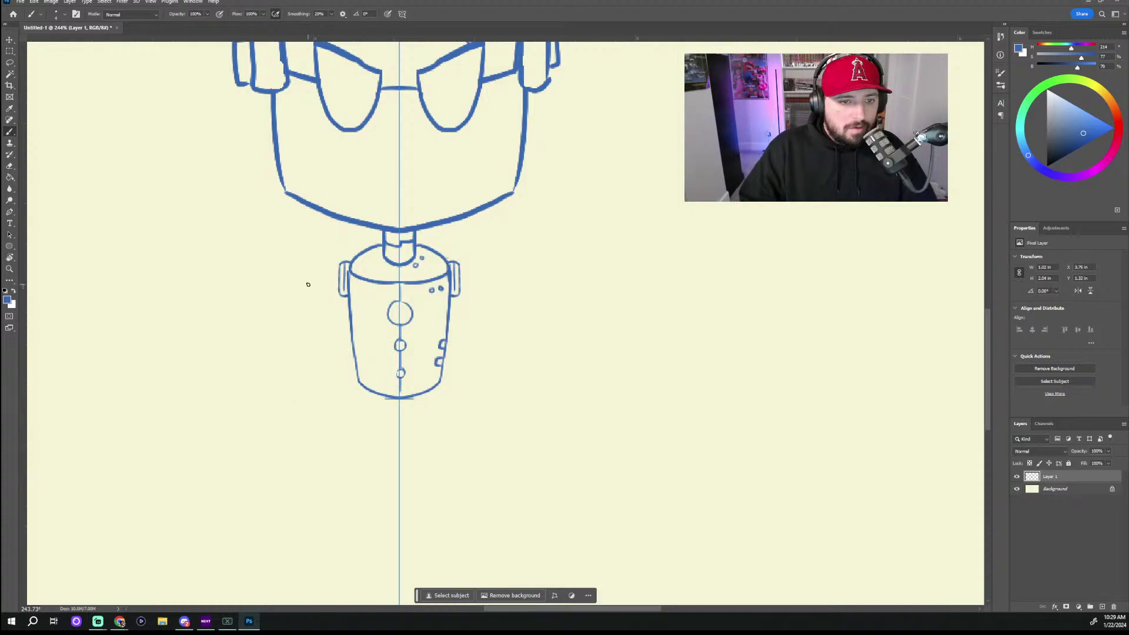
# Step: Draw mirrored small round joints and narrow angled cuffs outside the shoulder plates, undoing the forearm outlines tried below them
pyautogui.moveTo(306, 278)
pyautogui.mouseDown()
pyautogui.moveTo(275, 314)
pyautogui.moveTo(269, 307)
pyautogui.moveTo(275, 314)
pyautogui.moveTo(261, 310)
pyautogui.moveTo(284, 329)
pyautogui.moveTo(270, 309)
pyautogui.moveTo(234, 326)
pyautogui.moveTo(188, 388)
pyautogui.moveTo(225, 407)
pyautogui.mouseUp()
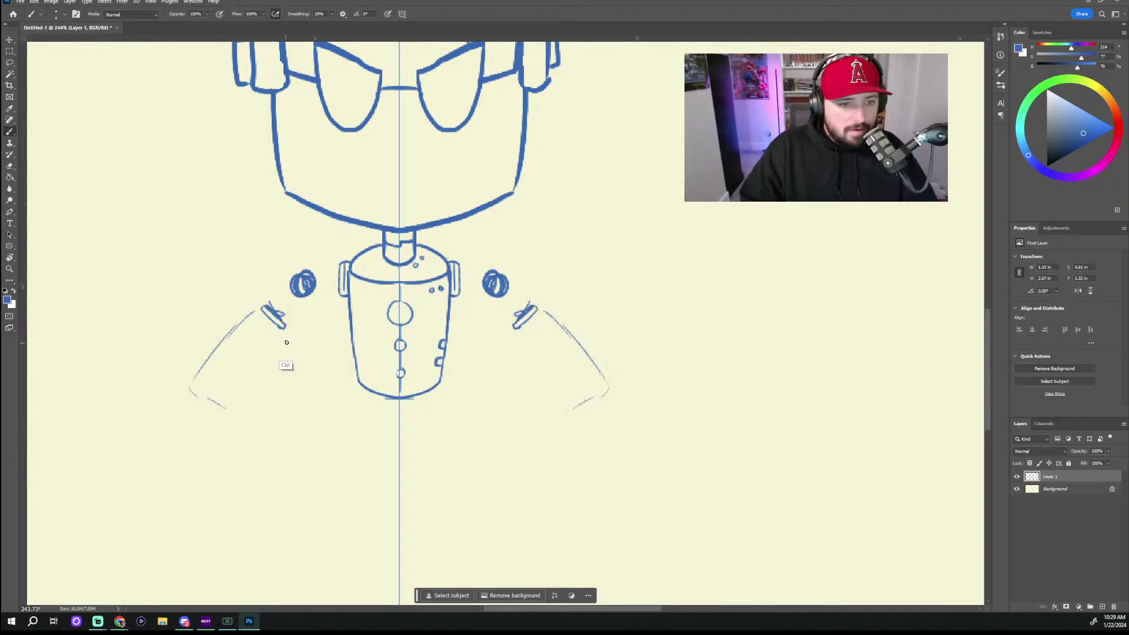
pyautogui.hotkey('ctrl', 'z')
pyautogui.hotkey('ctrl', 'z')
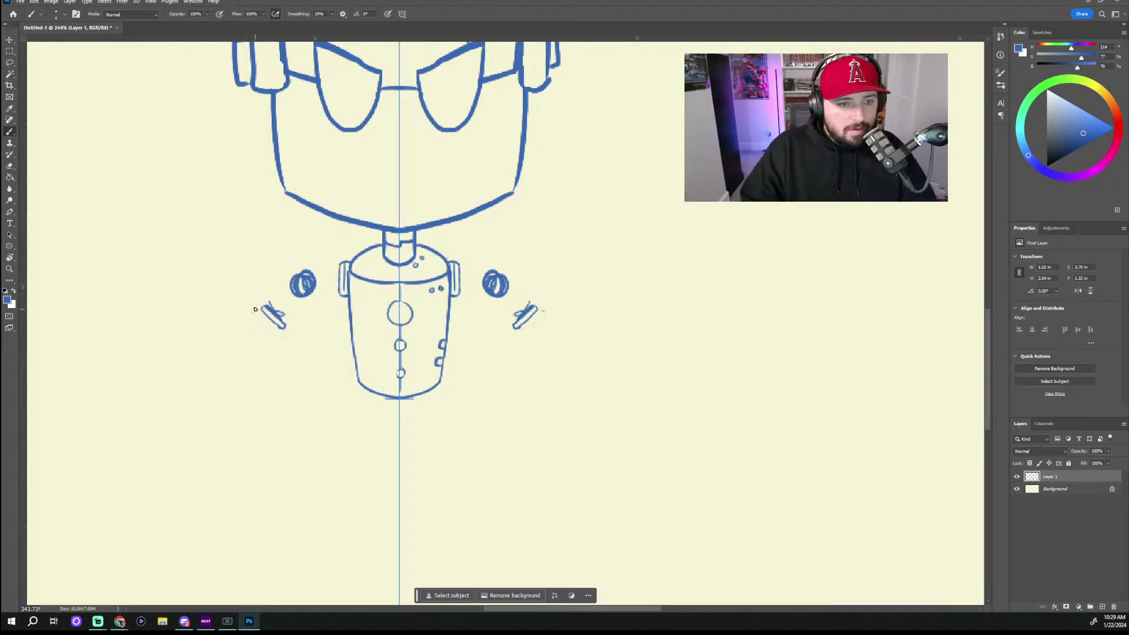
# Step: Try wide flared mirrored forearm outlines below the angled cuffs, and undo them
pyautogui.moveTo(255, 309)
pyautogui.mouseDown()
pyautogui.moveTo(181, 365)
pyautogui.moveTo(272, 428)
pyautogui.moveTo(278, 385)
pyautogui.mouseUp()
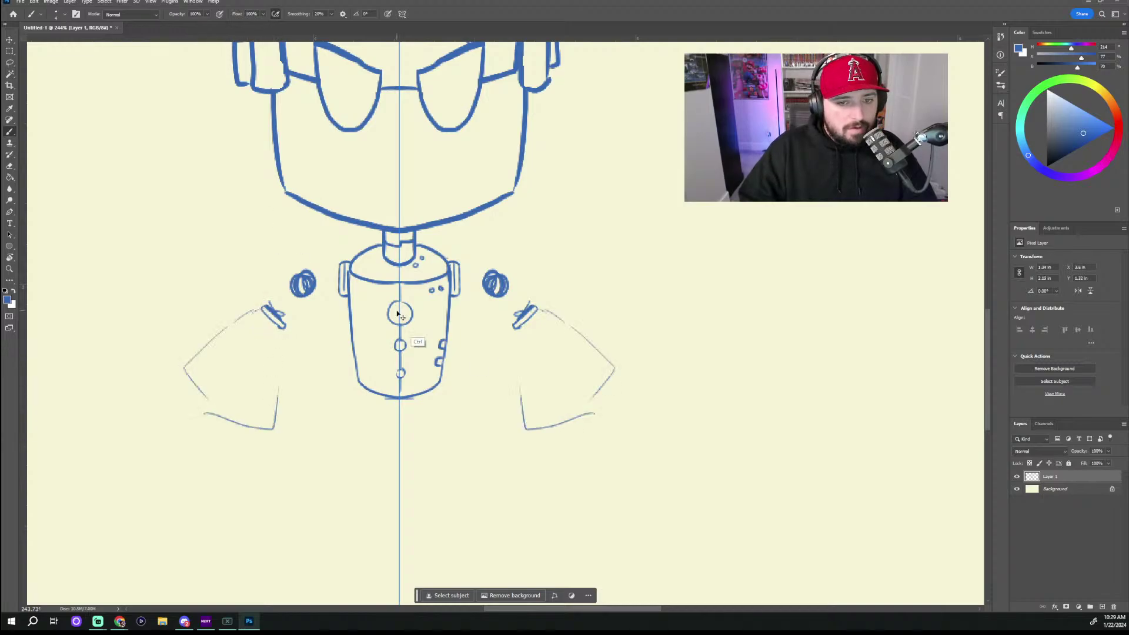
pyautogui.hotkey('ctrl', 'z')
pyautogui.hotkey('ctrl', 'z')
pyautogui.hotkey('ctrl', 'z')
# Step: Sketch mirrored narrow tapered forearms below the angled cuffs with curved wrist bands at their ends, undoing the extra strokes below the bands
pyautogui.moveTo(532, 349)
pyautogui.mouseDown()
pyautogui.moveTo(557, 320)
pyautogui.moveTo(604, 361)
pyautogui.moveTo(586, 387)
pyautogui.moveTo(537, 375)
pyautogui.mouseUp()
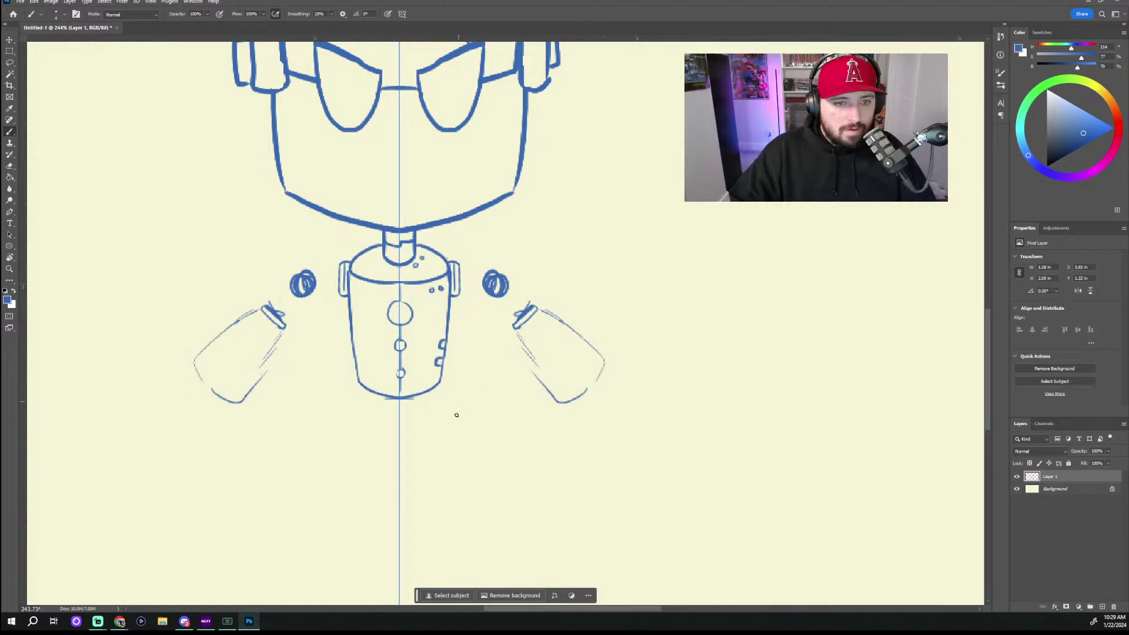
pyautogui.scroll(-3, 451, 406)
pyautogui.scroll(4, 588, 435)
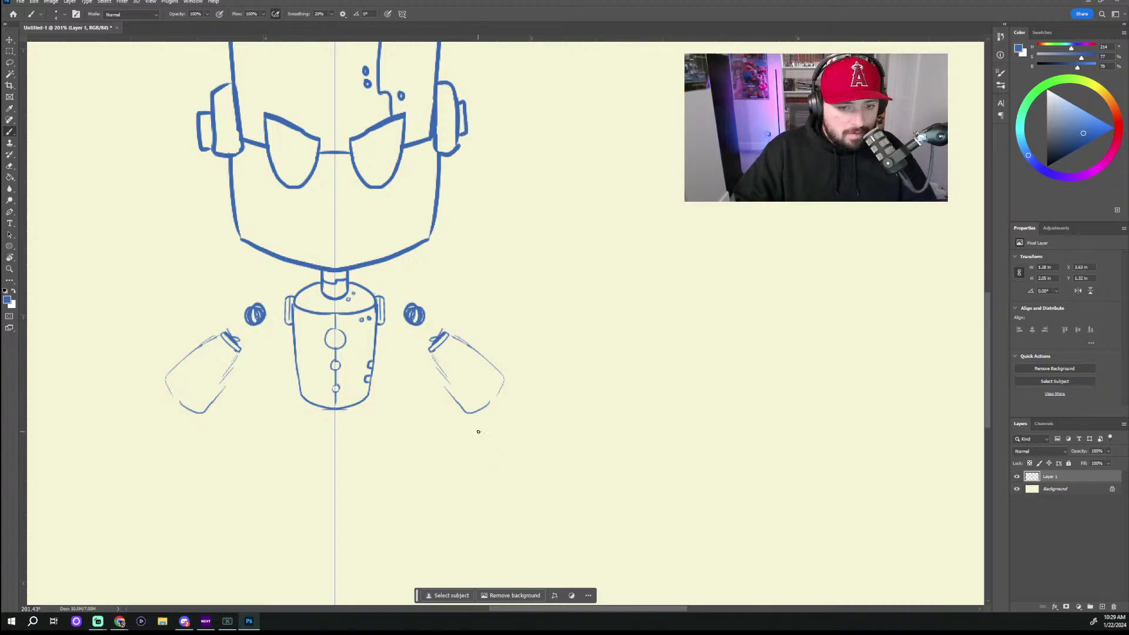
pyautogui.moveTo(493, 421)
pyautogui.mouseDown()
pyautogui.moveTo(513, 387)
pyautogui.moveTo(528, 413)
pyautogui.moveTo(514, 432)
pyautogui.moveTo(484, 435)
pyautogui.moveTo(513, 449)
pyautogui.mouseUp()
pyautogui.hotkey('ctrl', 'z')
pyautogui.hotkey('ctrl', 'z')
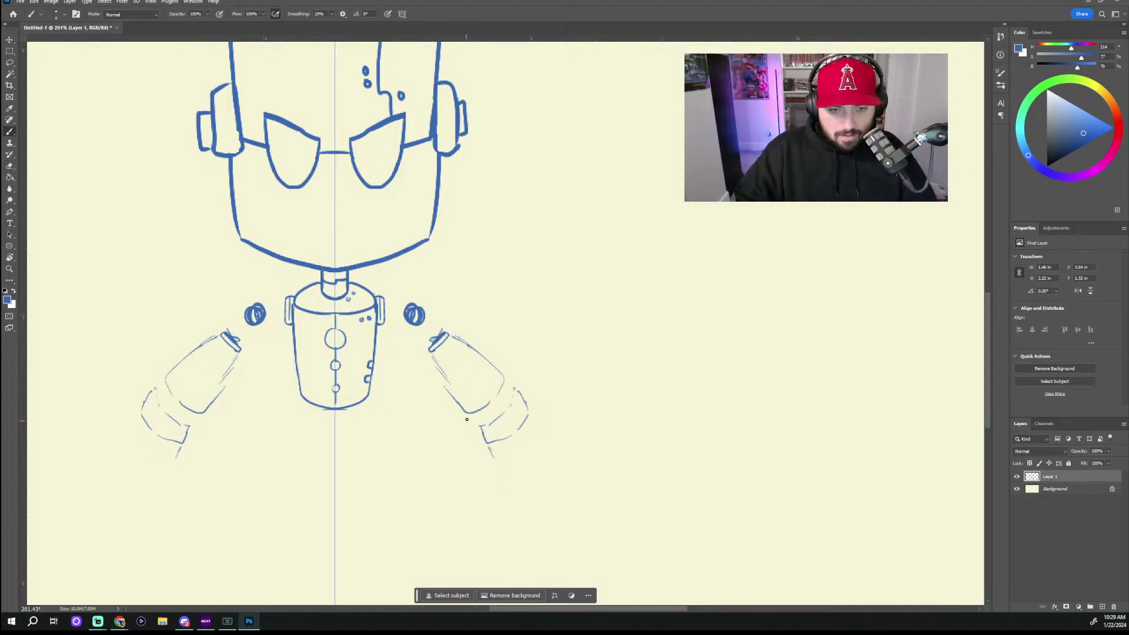
pyautogui.hotkey('ctrl', 'z')
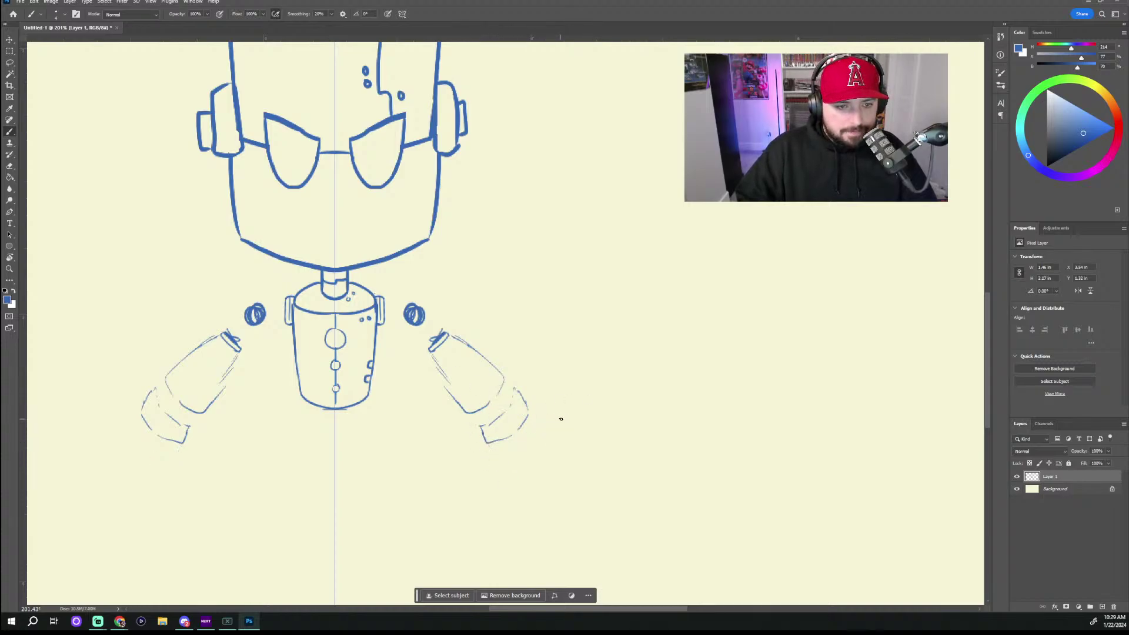
# Step: Sketch a short broken-line pelvis band with a curved underside centred just beneath the torso
pyautogui.scroll(-5, 507, 230)
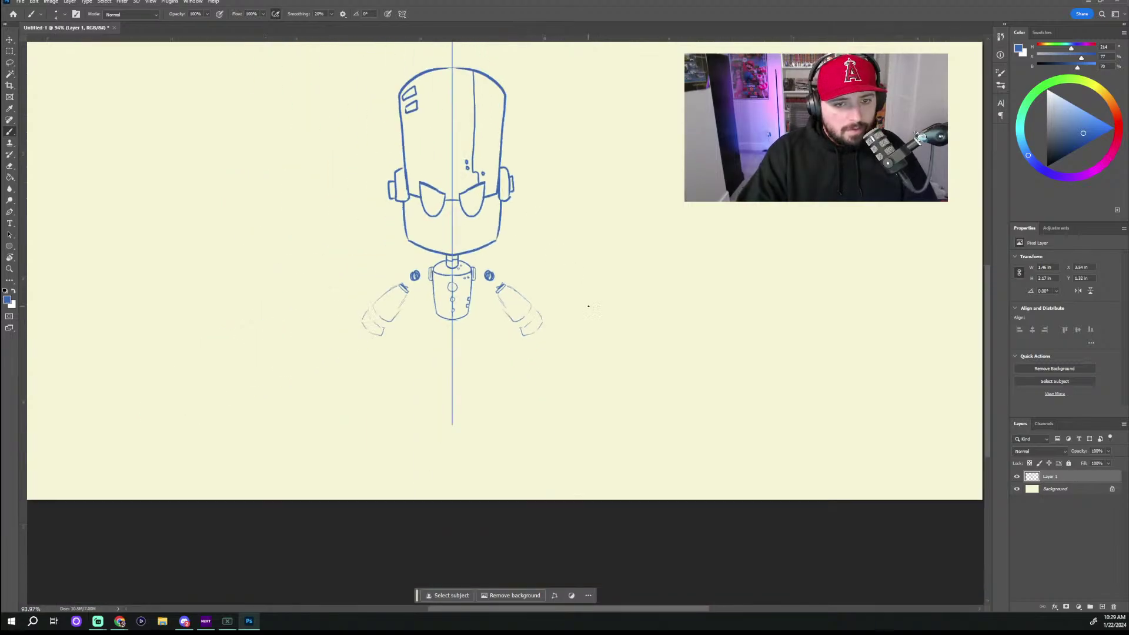
pyautogui.scroll(4, 588, 302)
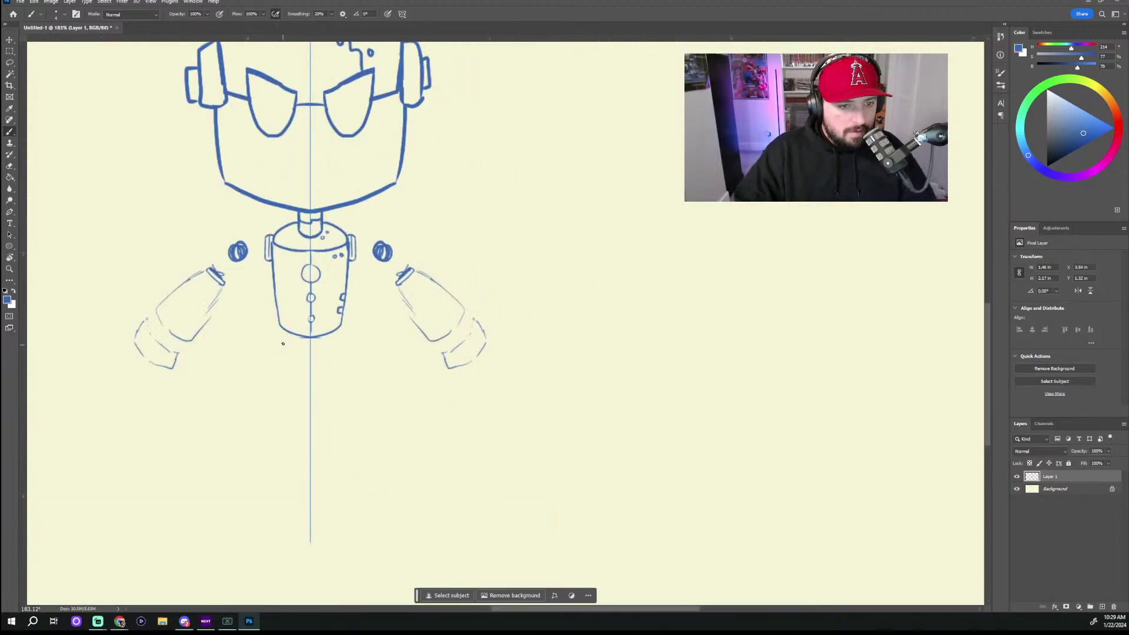
pyautogui.moveTo(292, 369)
pyautogui.mouseDown()
pyautogui.moveTo(314, 369)
pyautogui.moveTo(332, 351)
pyautogui.mouseUp()
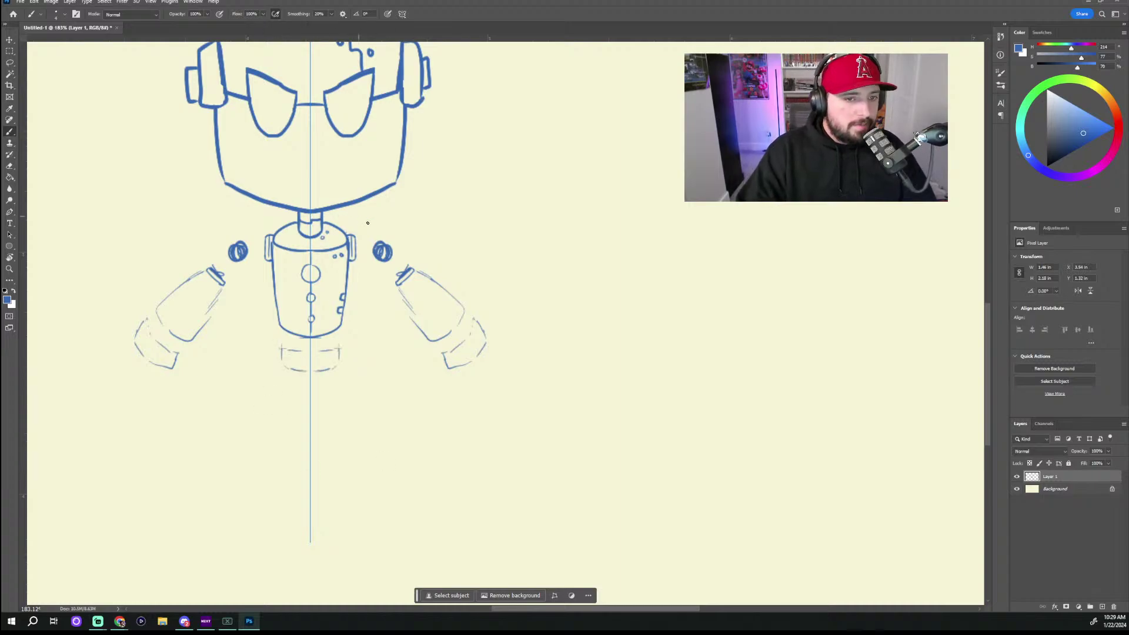
# Step: Reinforce the mirrored forearm outlines with darker lines along both sides and the rounded lower ends
pyautogui.scroll(-3, 367, 223)
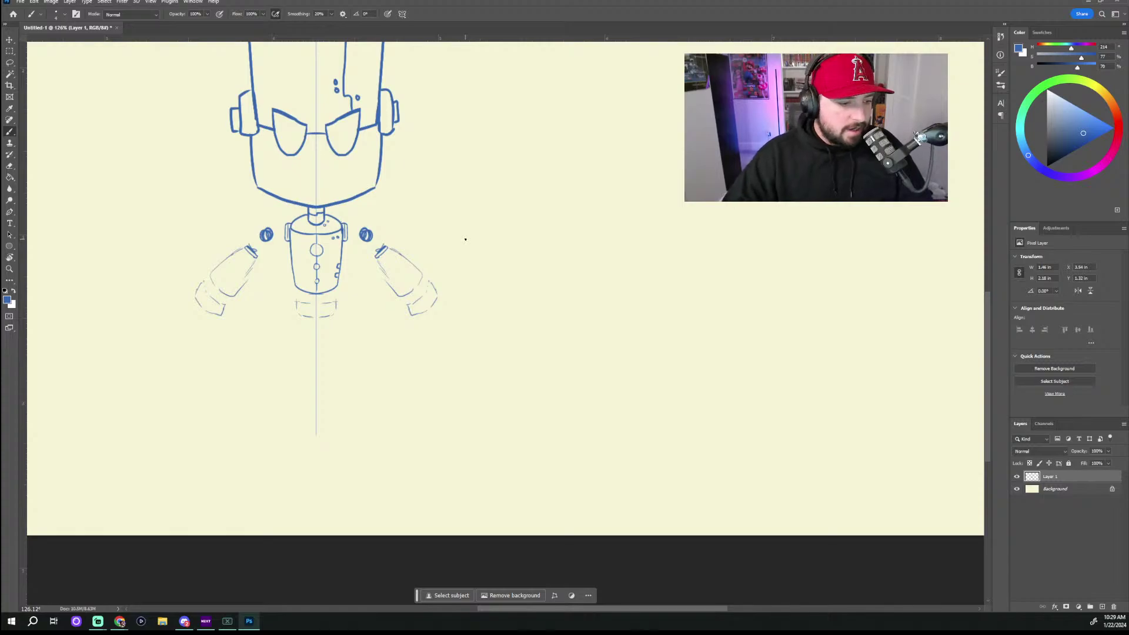
pyautogui.moveTo(387, 274)
pyautogui.mouseDown()
pyautogui.moveTo(403, 296)
pyautogui.moveTo(428, 272)
pyautogui.moveTo(392, 248)
pyautogui.mouseUp()
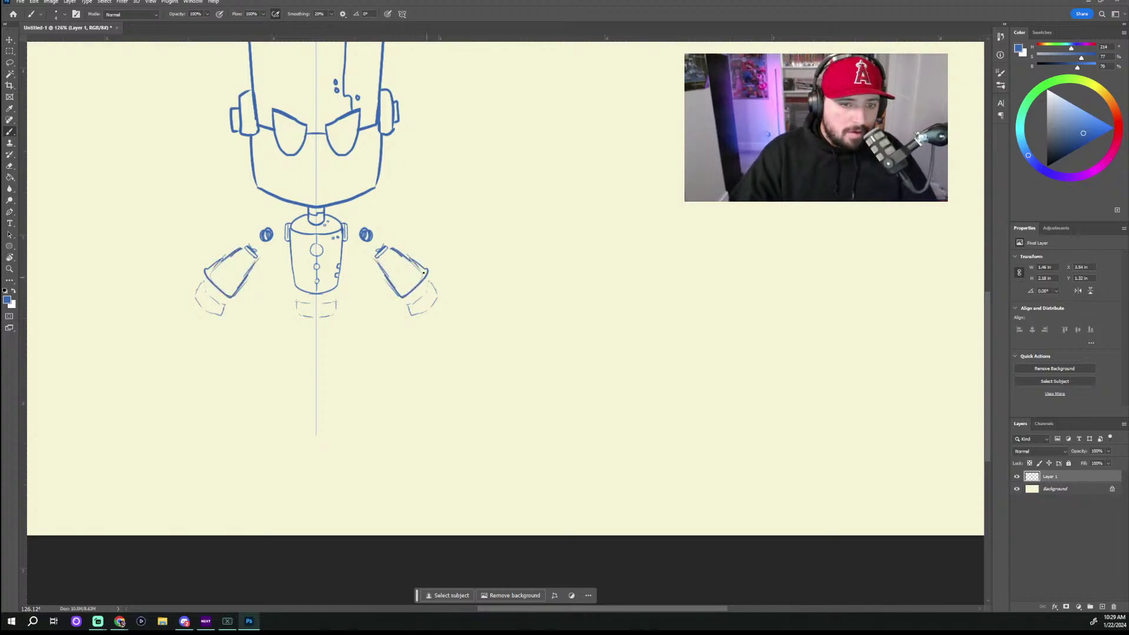
pyautogui.scroll(4, 429, 247)
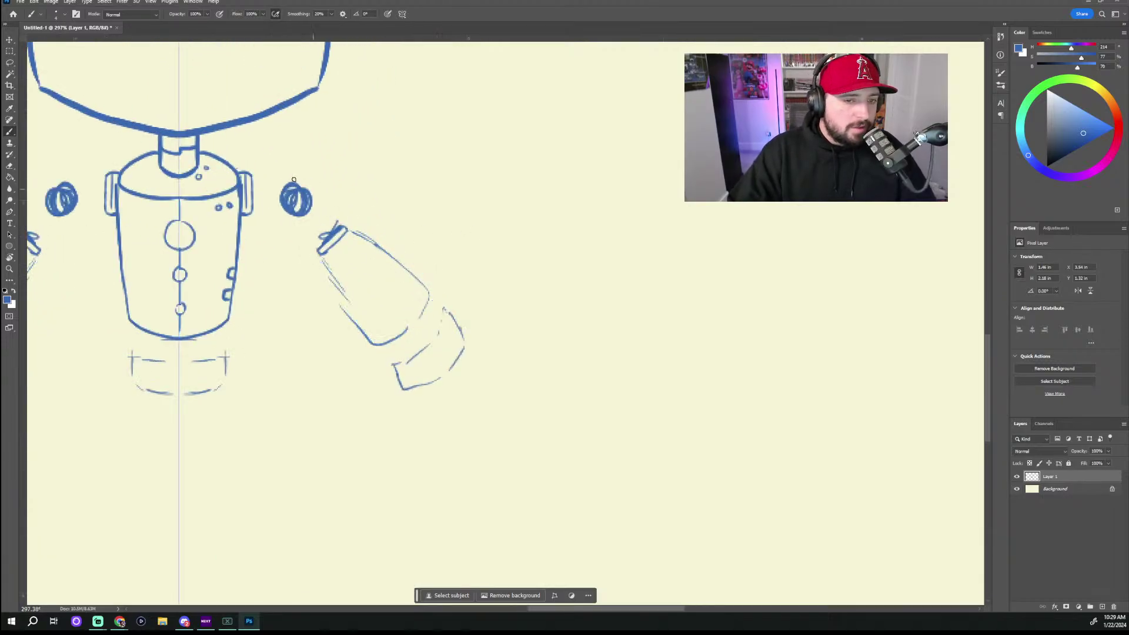
pyautogui.moveTo(320, 254)
pyautogui.mouseDown()
pyautogui.moveTo(378, 345)
pyautogui.moveTo(420, 318)
pyautogui.mouseUp()
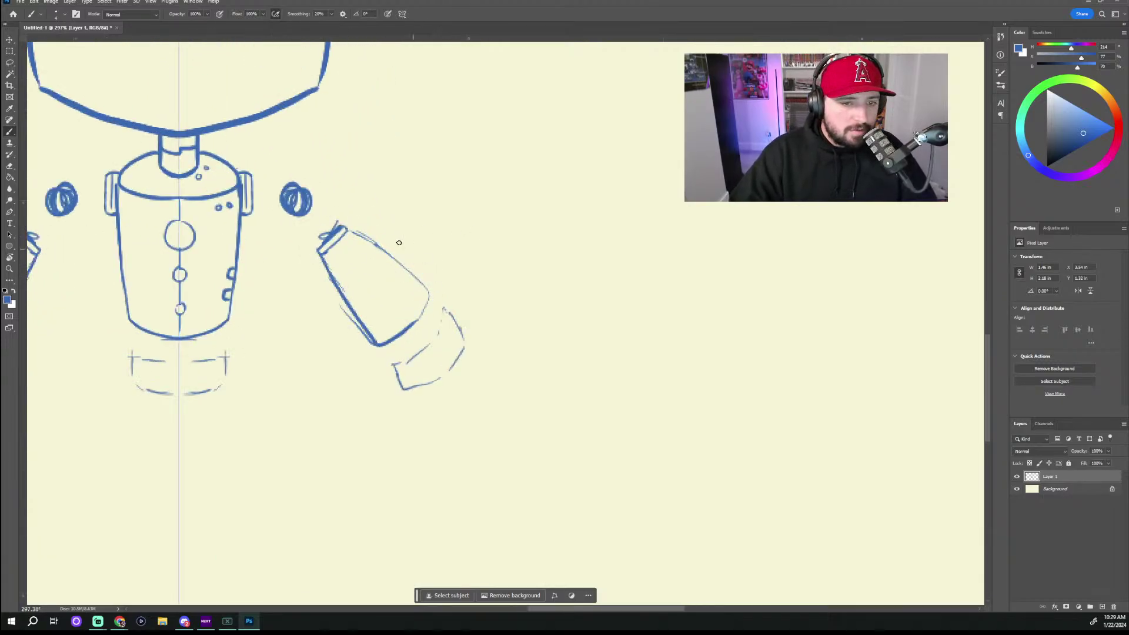
pyautogui.moveTo(380, 248); pyautogui.dragTo(428, 304)
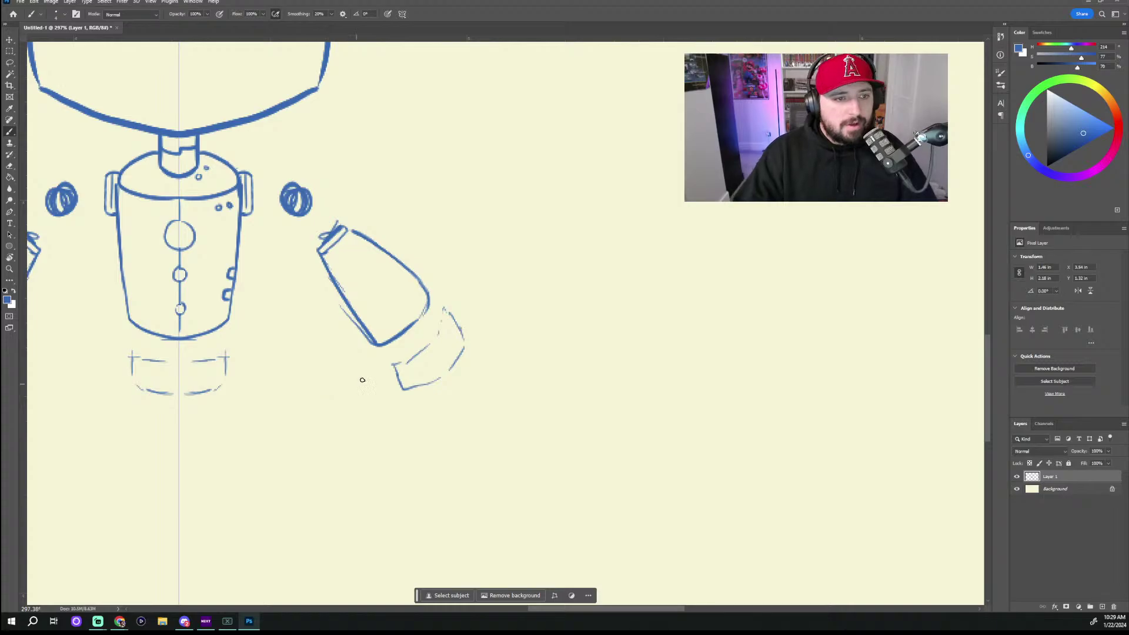
# Step: Reinforce the outlines of the curved wrist bands below the mirrored forearms with darker lines
pyautogui.scroll(-3, 435, 370)
pyautogui.scroll(1, 529, 353)
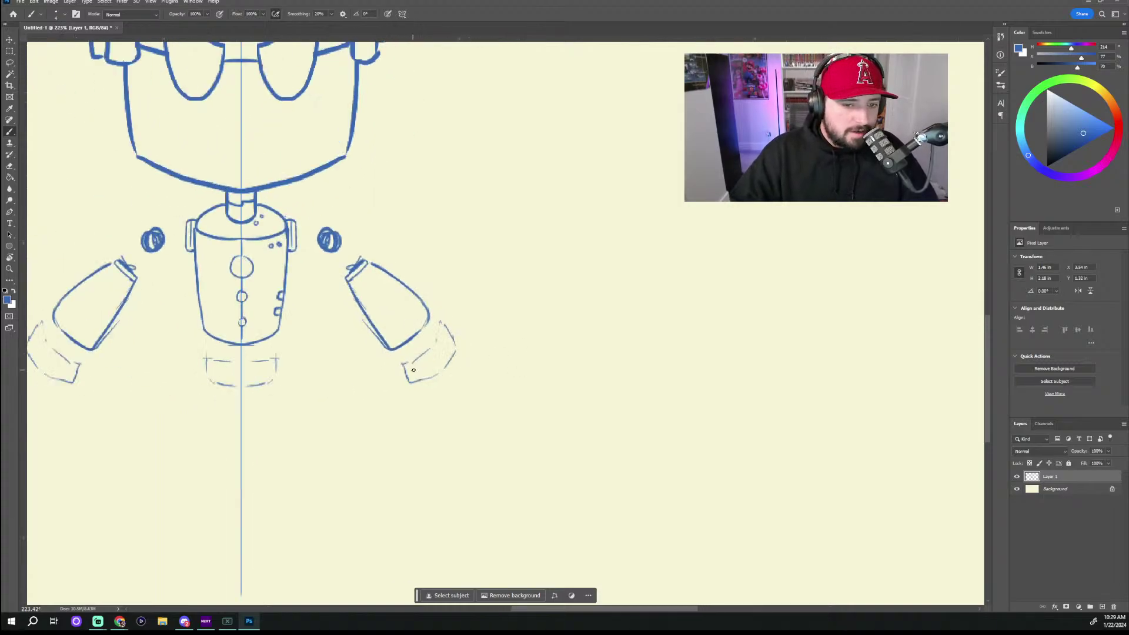
pyautogui.moveTo(410, 381)
pyautogui.mouseDown()
pyautogui.moveTo(443, 367)
pyautogui.moveTo(455, 346)
pyautogui.moveTo(445, 328)
pyautogui.moveTo(408, 361)
pyautogui.mouseUp()
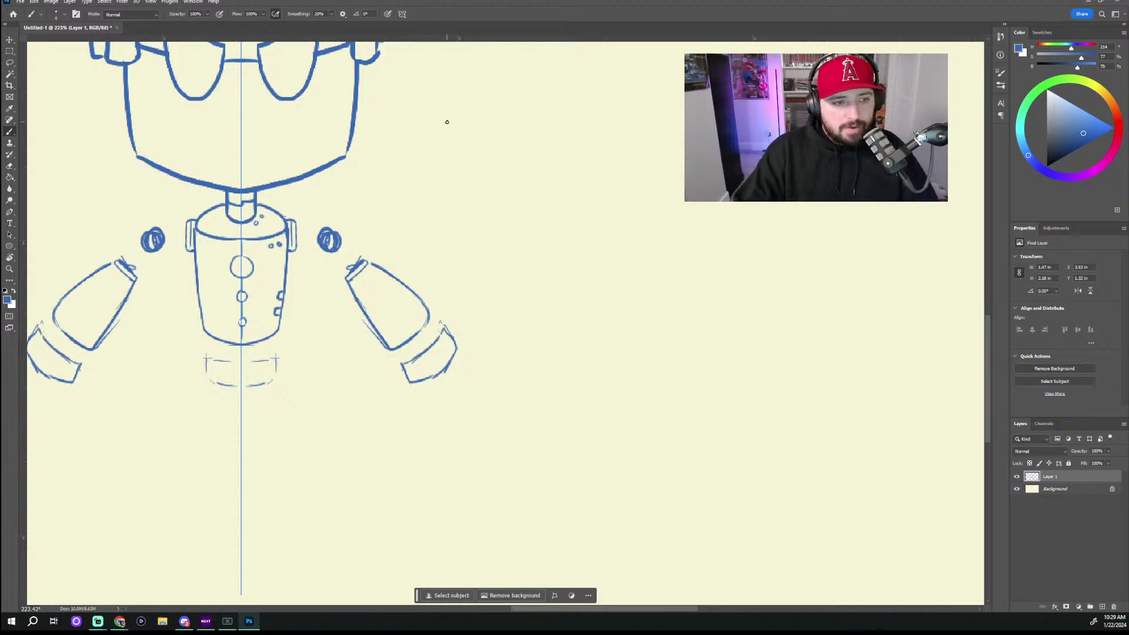
# Step: Add a new layer above the robot sketch and lower the opacity of Layer 1 to about 13%
pyautogui.scroll(-6, 447, 122)
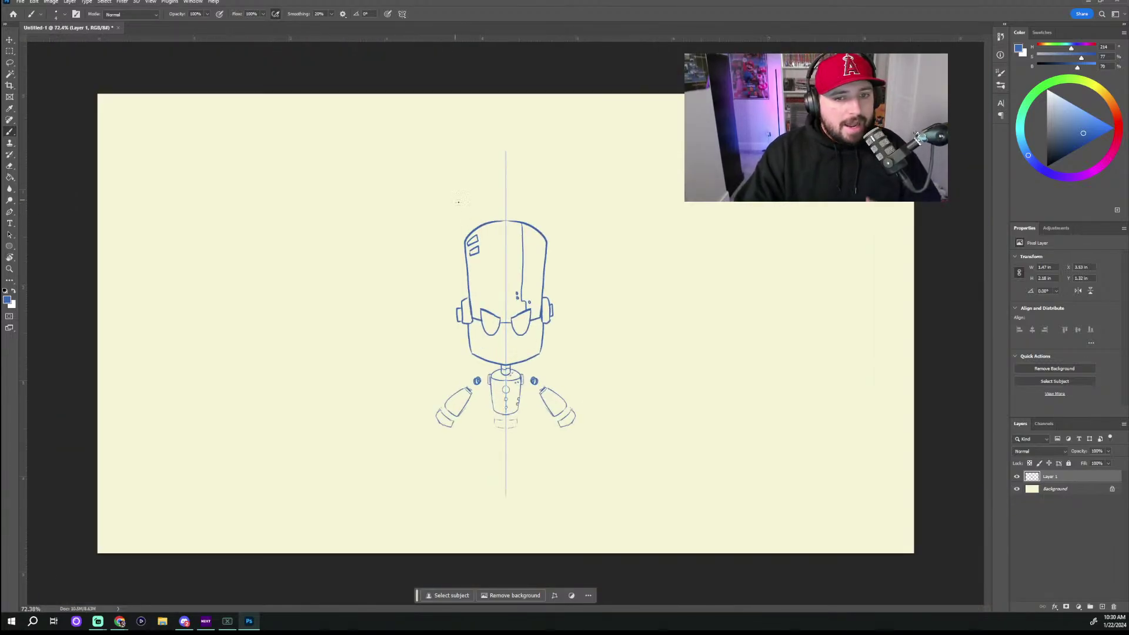
pyautogui.scroll(2, 547, 270)
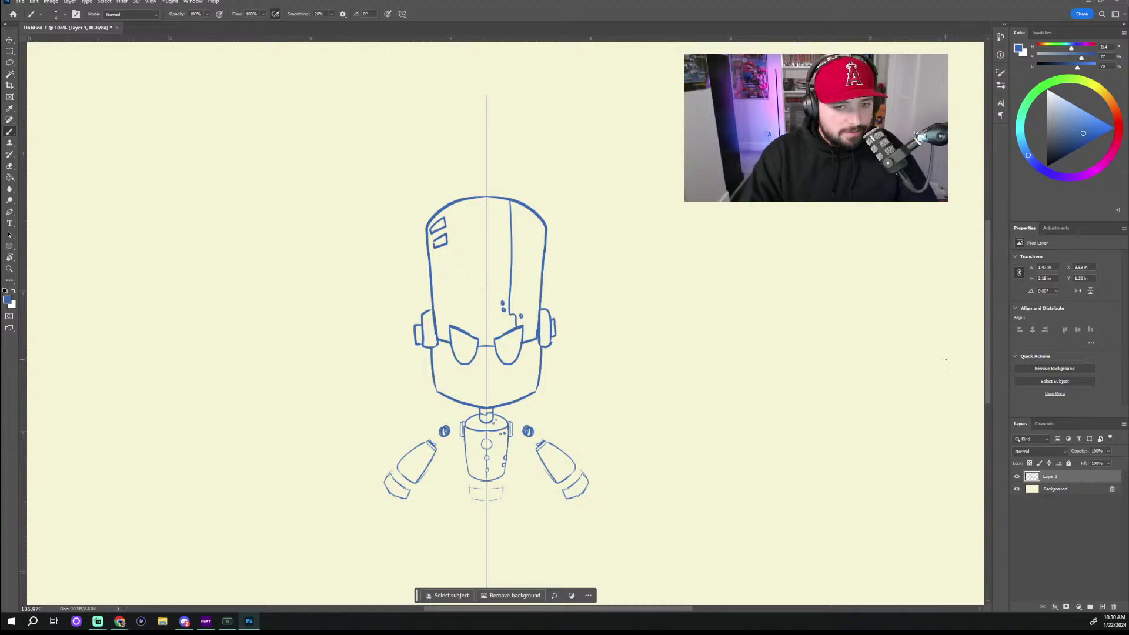
pyautogui.scroll(3, 516, 444)
pyautogui.scroll(-2, 746, 487)
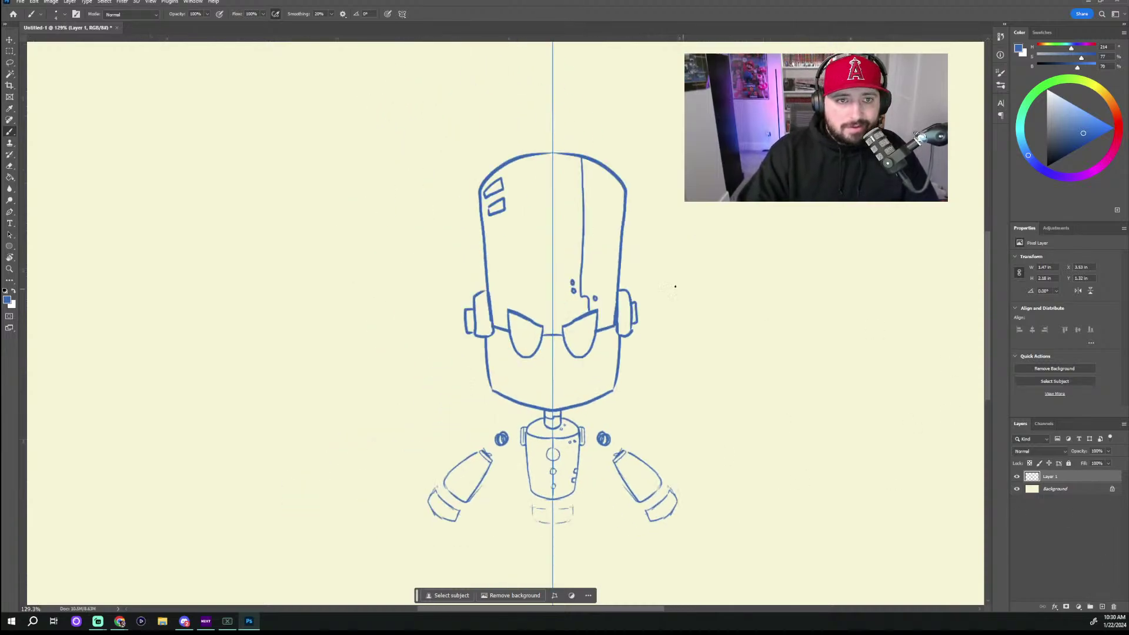
pyautogui.scroll(1, 964, 235)
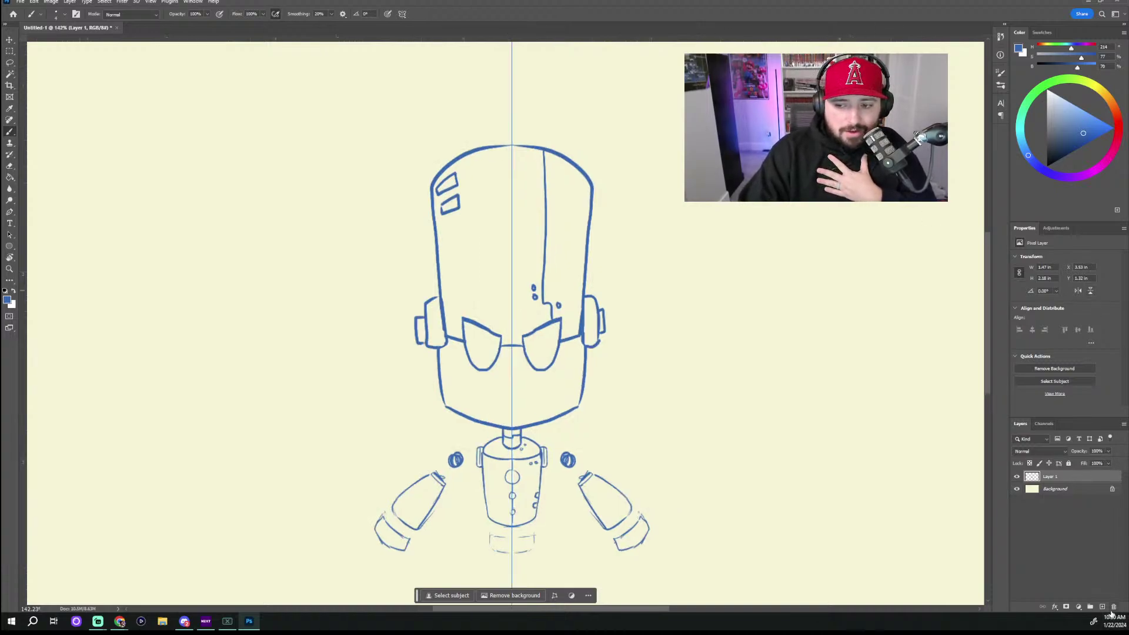
pyautogui.click(1102, 606)
pyautogui.click(1065, 488)
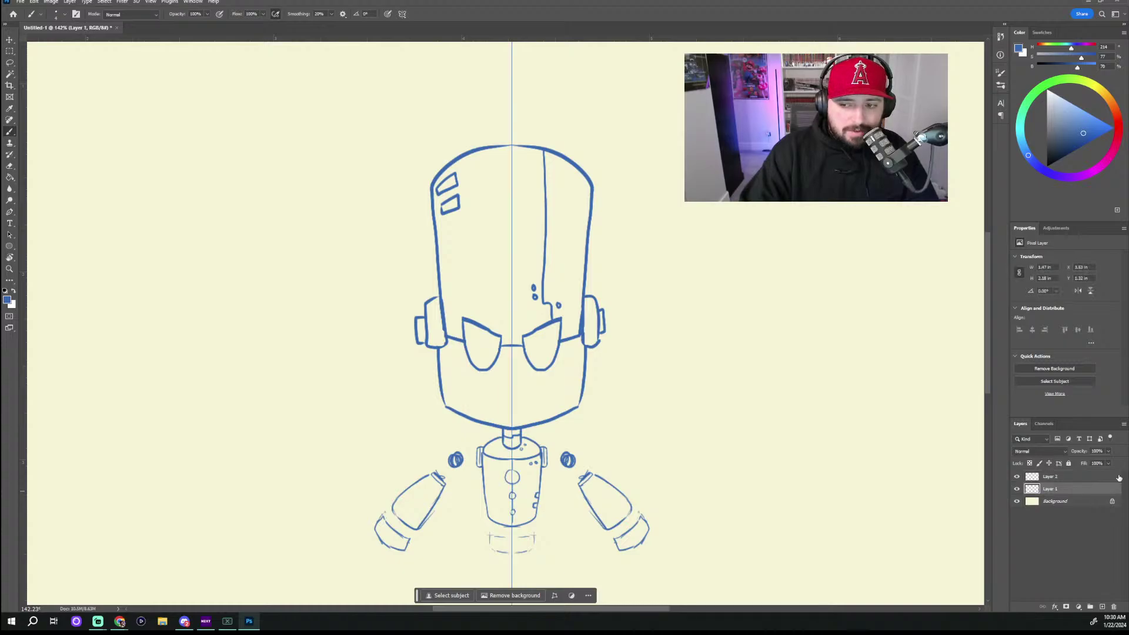
pyautogui.moveTo(1111, 458); pyautogui.dragTo(1073, 462)
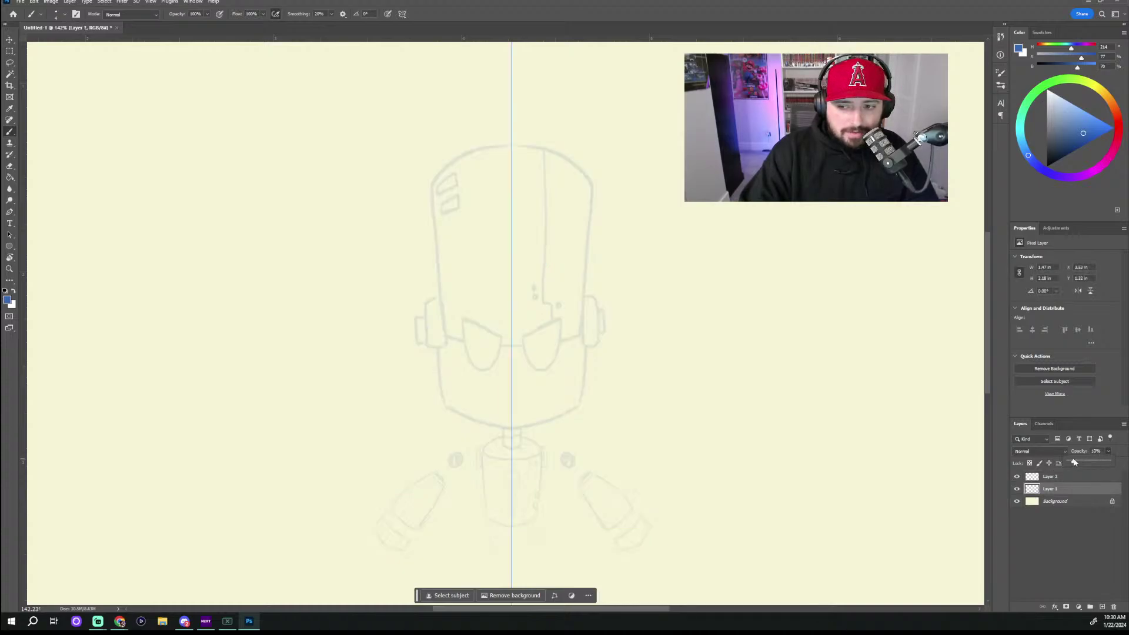
# Step: Set the foreground color to black and make Layer 2 active for inking over the faded sketch
pyautogui.scroll(-2, 656, 402)
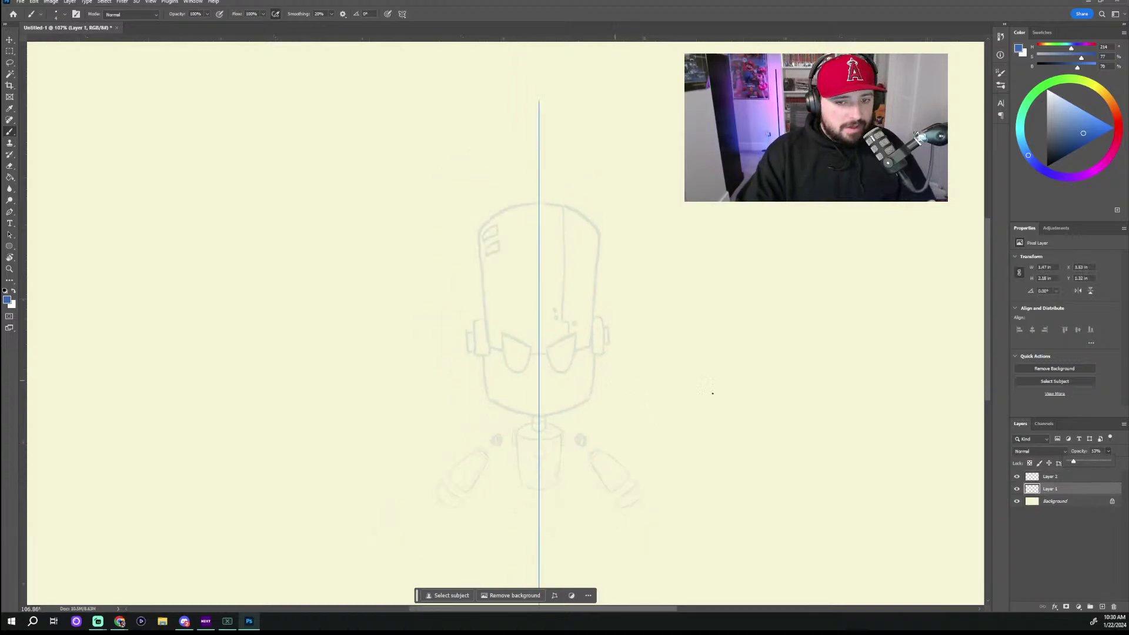
pyautogui.press('d')
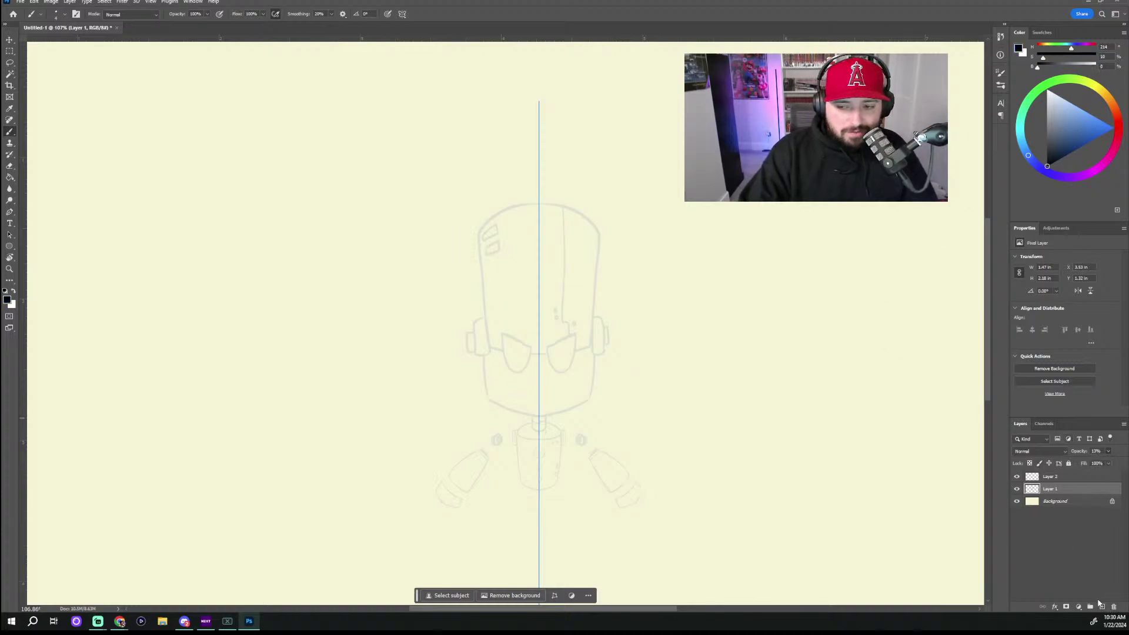
pyautogui.click(1051, 477)
pyautogui.scroll(6, 582, 449)
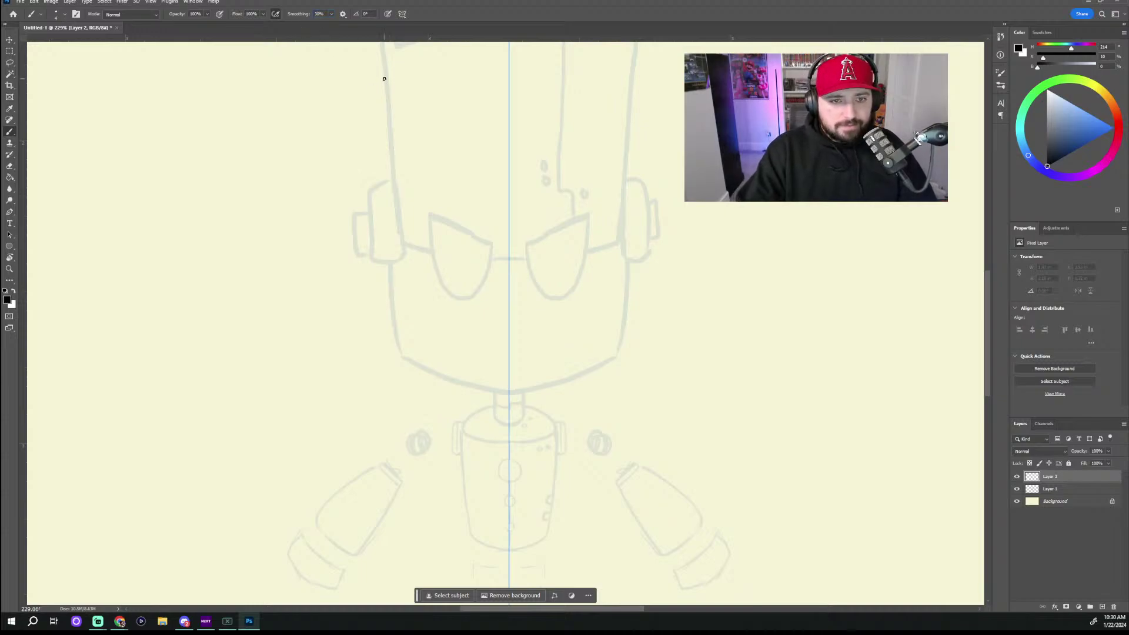
pyautogui.scroll(-6, 503, 156)
pyautogui.scroll(3, 585, 176)
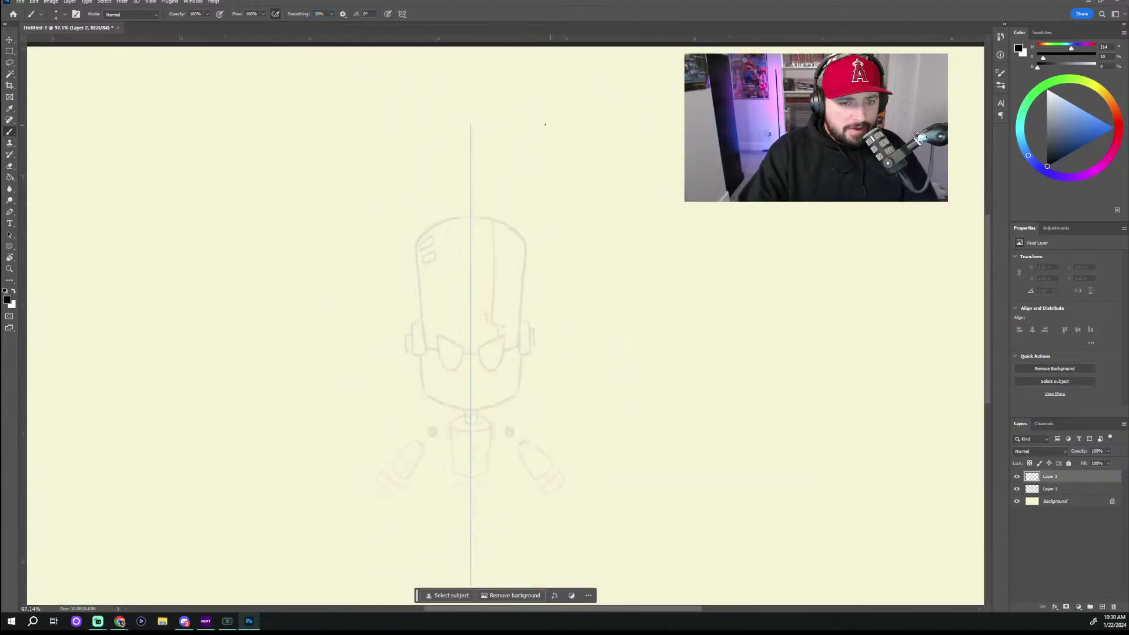
pyautogui.scroll(2, 574, 174)
pyautogui.scroll(1, 581, 534)
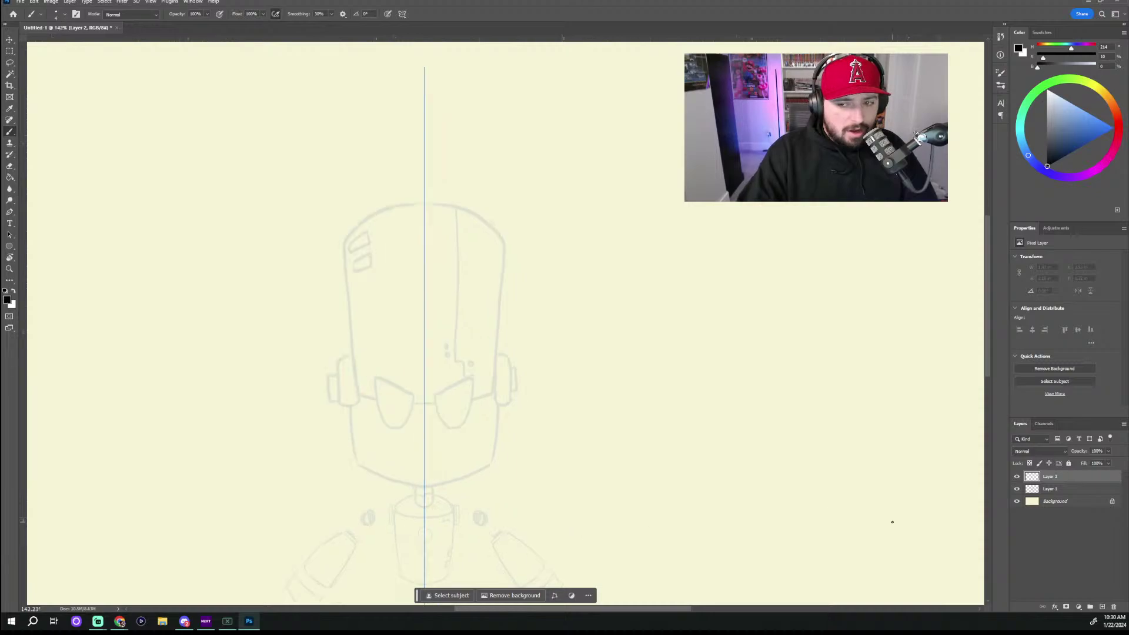
pyautogui.moveTo(990, 369); pyautogui.dragTo(978, 394)
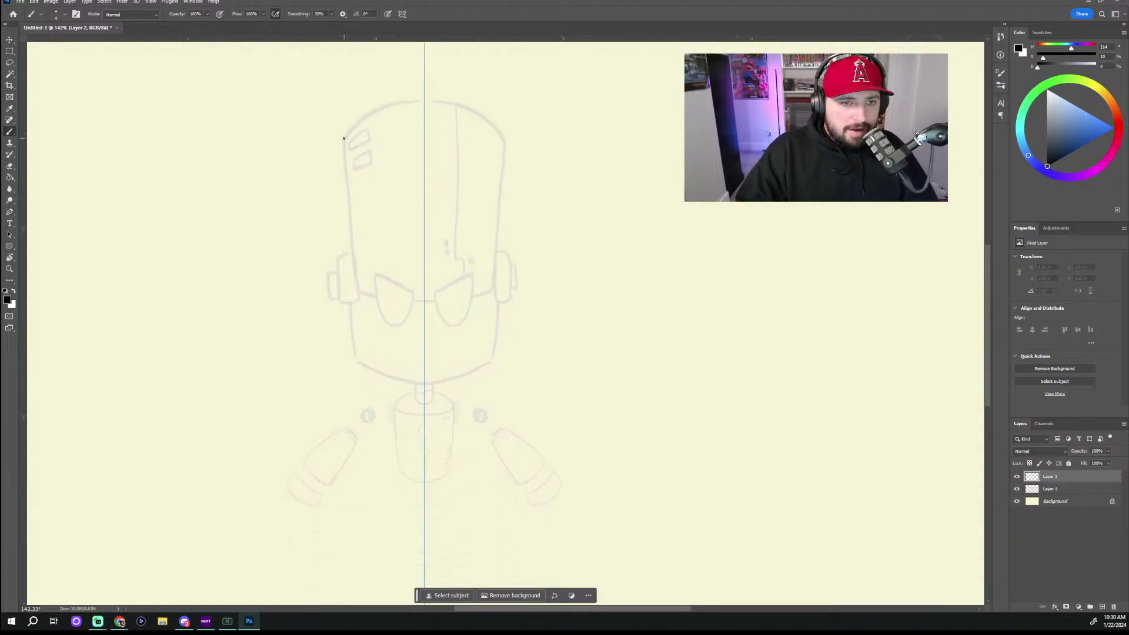
# Step: Try to ink the side line of the head with the existing brush, and undo it
pyautogui.moveTo(343, 138); pyautogui.dragTo(353, 238)
pyautogui.hotkey('ctrl', 'z')
pyautogui.scroll(2, 377, 299)
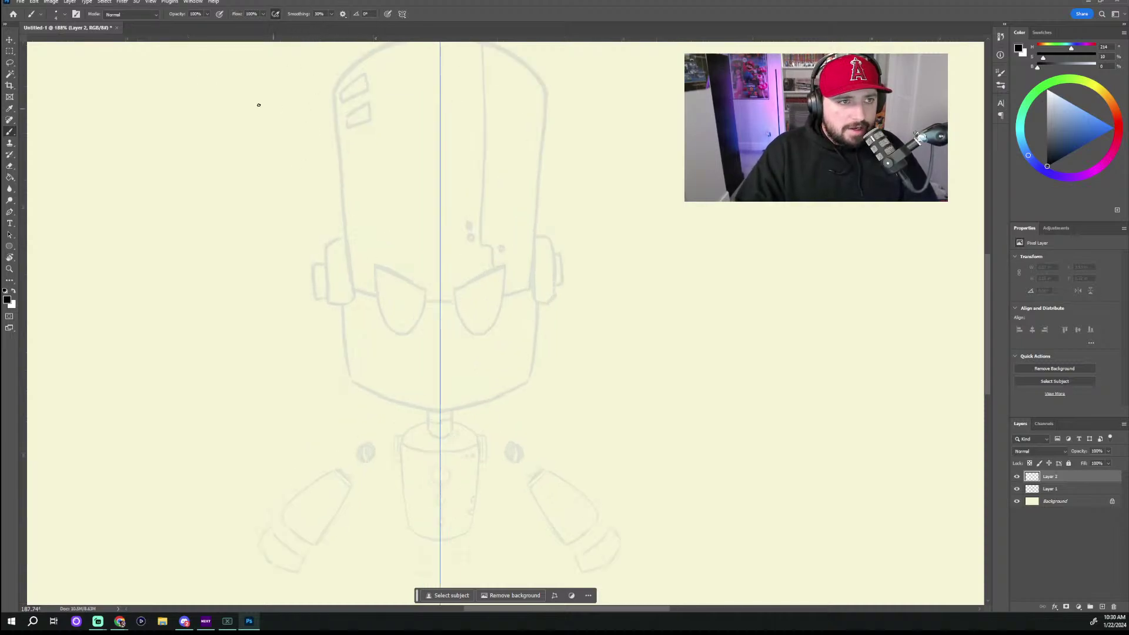
# Step: Choose the KYLE Ultimate Inking Thick 'n Thin brush from the Wet Media Brushes set
pyautogui.click(64, 14)
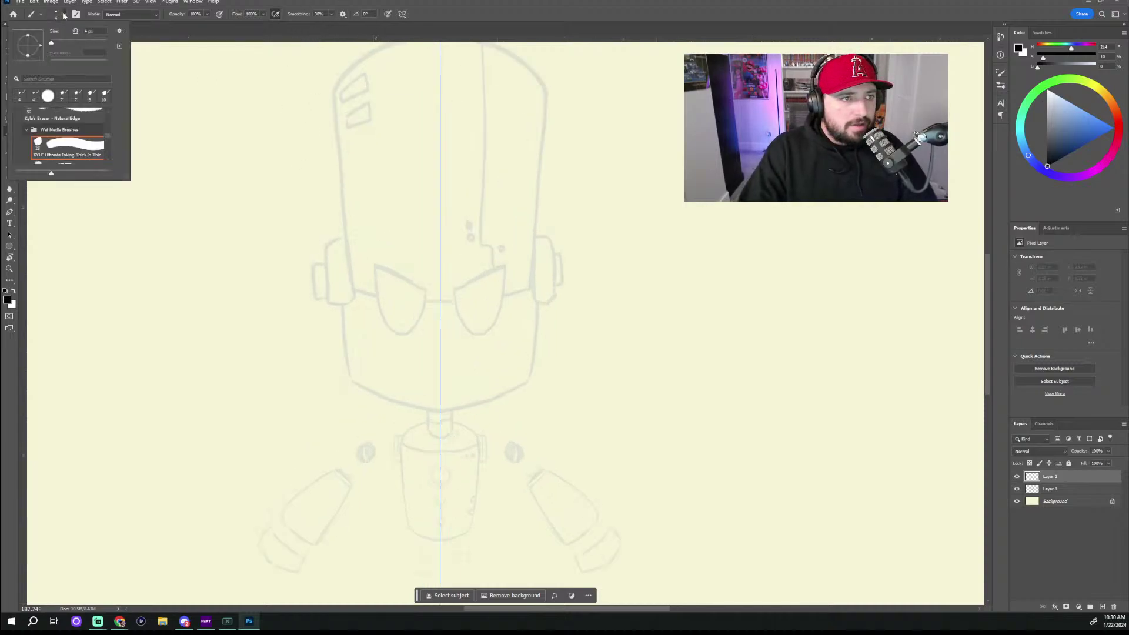
pyautogui.click(75, 143)
pyautogui.click(307, 101)
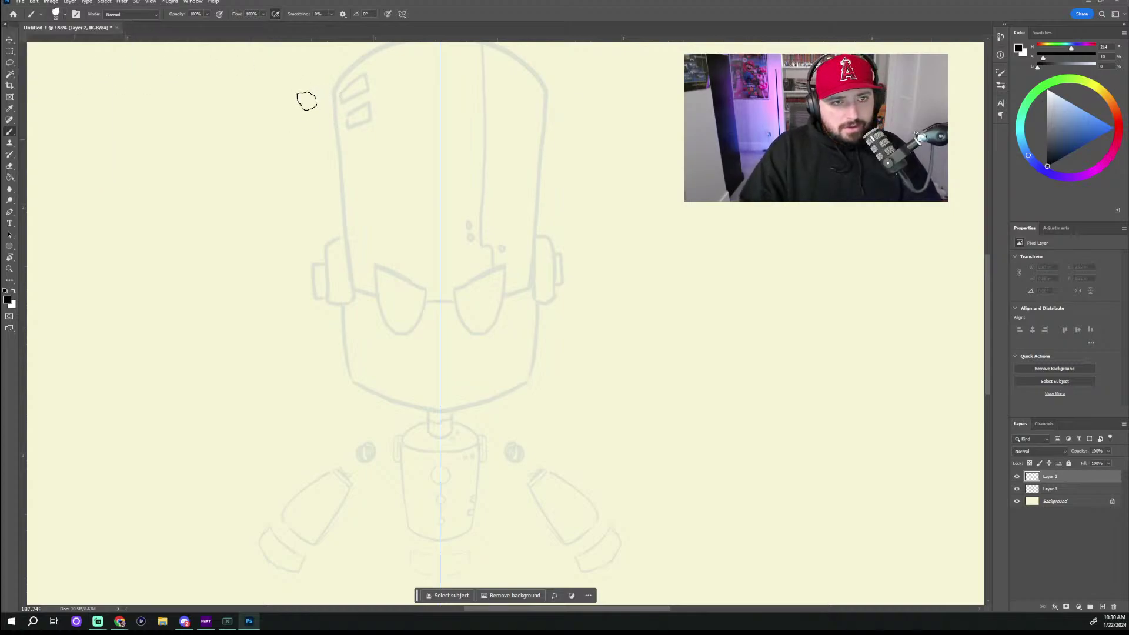
# Step: Test the inking brush with marks beside the head, undo them, and reduce the brush size to suit the sketch lines
pyautogui.click(307, 101)
pyautogui.moveTo(281, 95)
pyautogui.mouseDown()
pyautogui.moveTo(272, 119)
pyautogui.moveTo(288, 205)
pyautogui.mouseUp()
pyautogui.hotkey('ctrl', 'z')
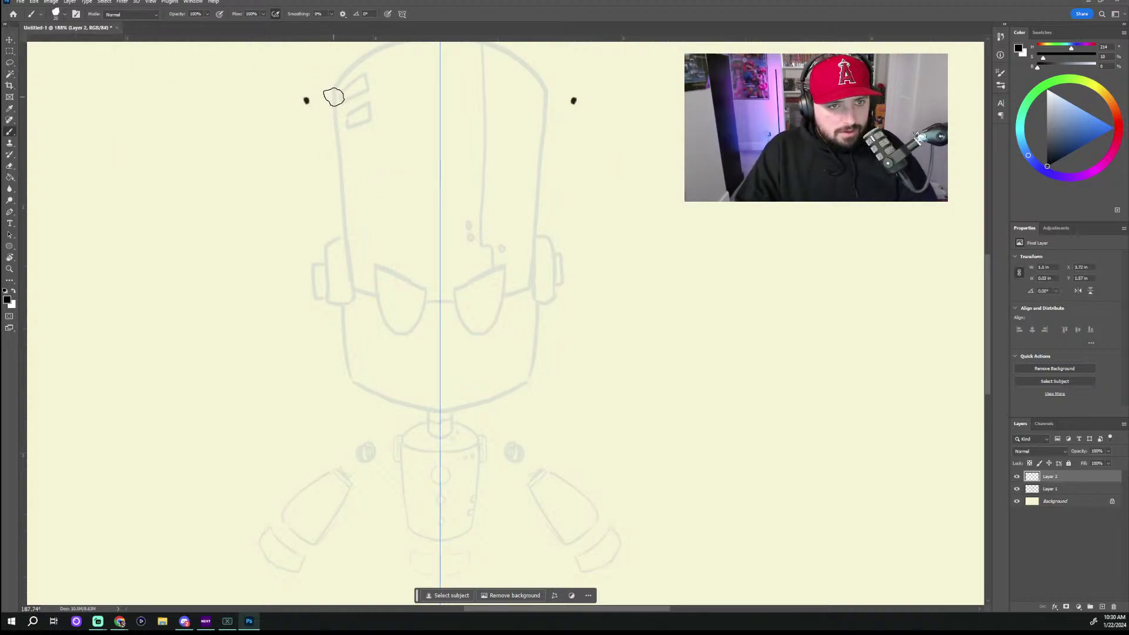
pyautogui.hotkey('ctrl', 'z')
pyautogui.press('[')
pyautogui.press('[')
pyautogui.press('[')
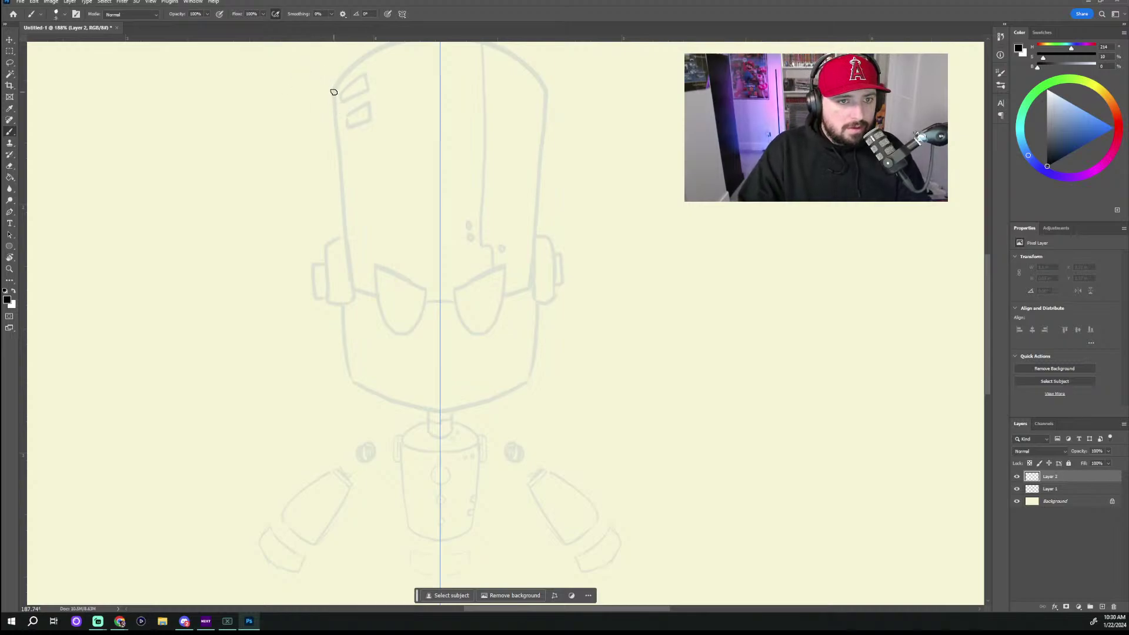
# Step: Try to ink the mirrored head sides with the smaller inking brush, and undo each stroke
pyautogui.moveTo(333, 92); pyautogui.dragTo(339, 161)
pyautogui.hotkey('ctrl', 'z')
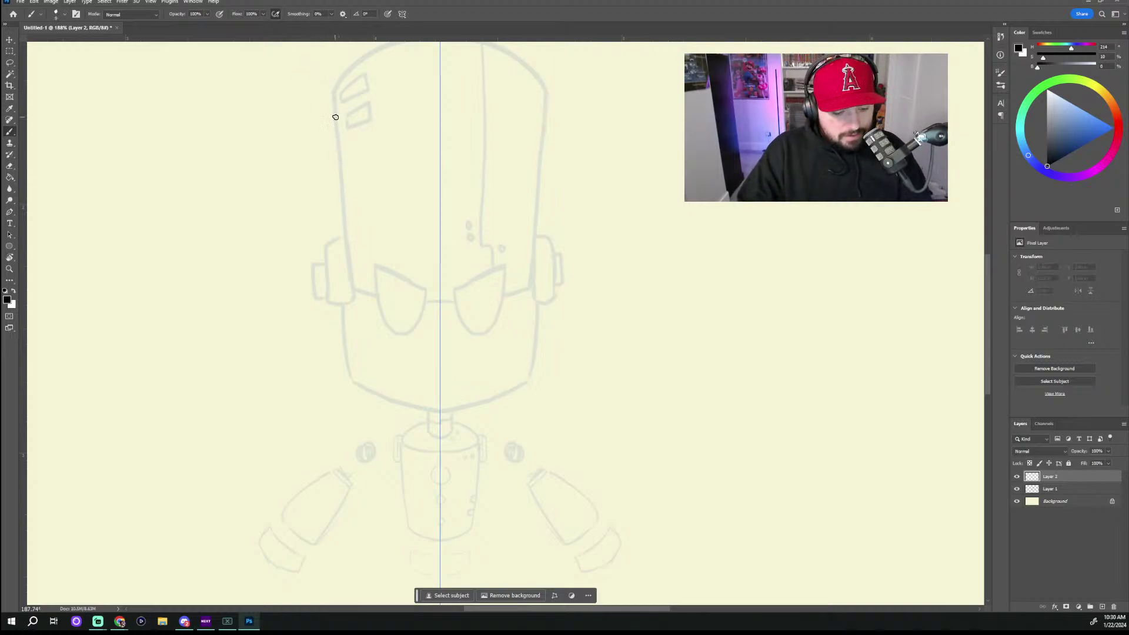
pyautogui.moveTo(332, 92); pyautogui.dragTo(345, 222)
pyautogui.hotkey('ctrl', 'z')
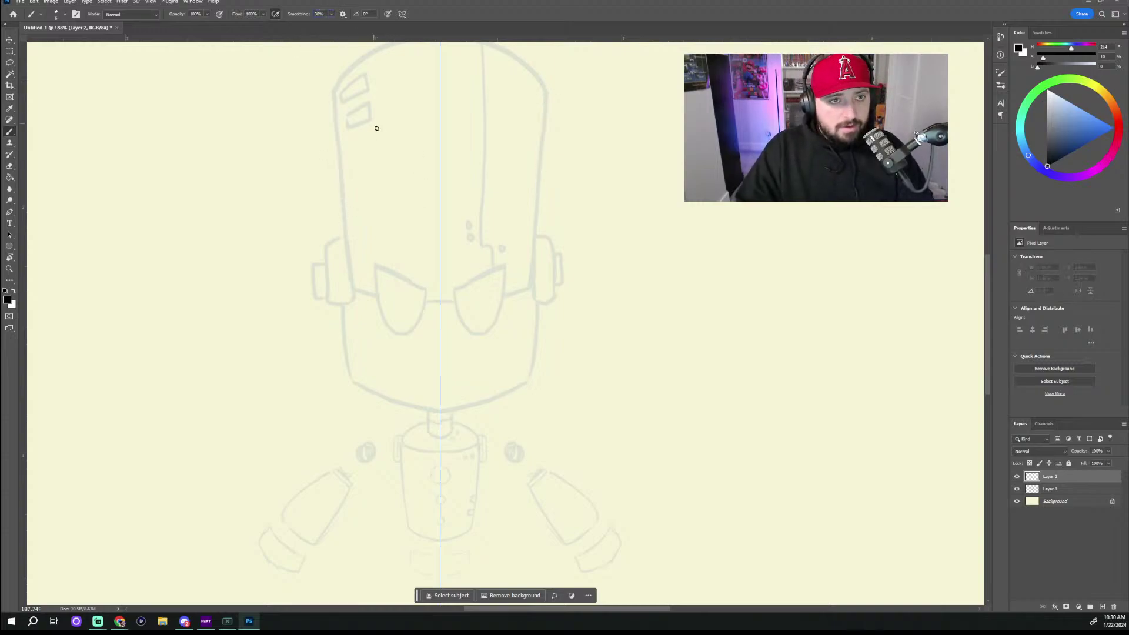
# Step: Ink the mirrored upper head sides and inner ear pieces, and close the lower face with an angular jaw line down to the chin
pyautogui.moveTo(331, 93)
pyautogui.mouseDown()
pyautogui.moveTo(348, 231)
pyautogui.moveTo(324, 244)
pyautogui.moveTo(329, 303)
pyautogui.moveTo(353, 298)
pyautogui.moveTo(347, 232)
pyautogui.mouseUp()
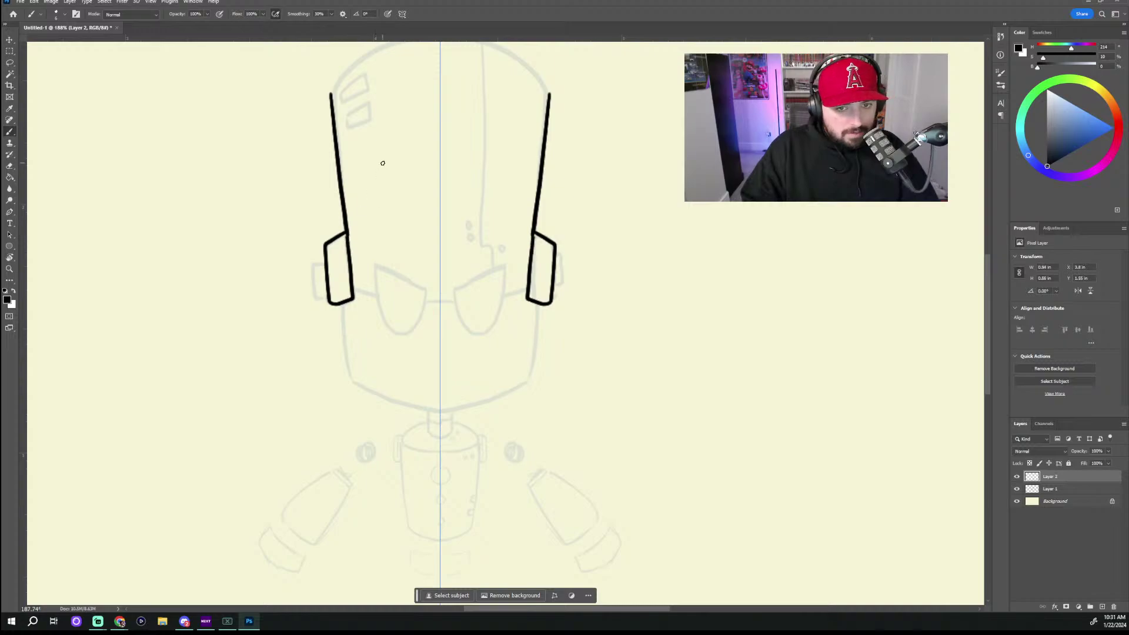
pyautogui.moveTo(345, 306)
pyautogui.mouseDown()
pyautogui.moveTo(350, 380)
pyautogui.moveTo(431, 409)
pyautogui.mouseUp()
pyautogui.hotkey('ctrl', 'z')
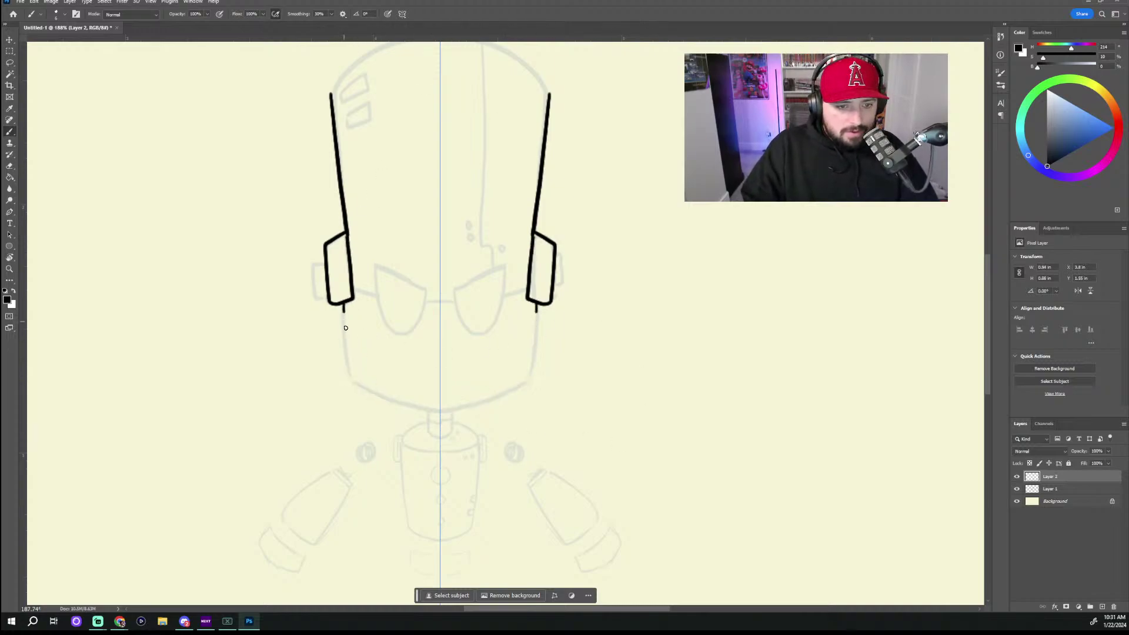
pyautogui.moveTo(344, 311)
pyautogui.mouseDown()
pyautogui.moveTo(353, 381)
pyautogui.moveTo(384, 402)
pyautogui.moveTo(470, 407)
pyautogui.mouseUp()
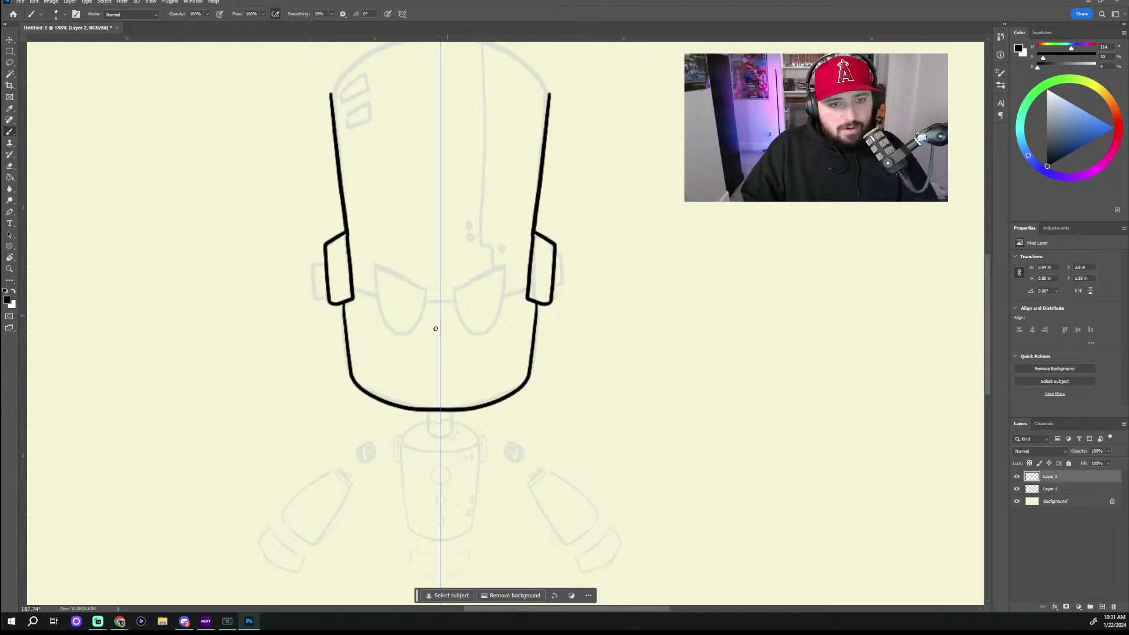
pyautogui.hotkey('ctrl', 'z')
pyautogui.moveTo(344, 306)
pyautogui.mouseDown()
pyautogui.moveTo(354, 383)
pyautogui.moveTo(440, 410)
pyautogui.mouseUp()
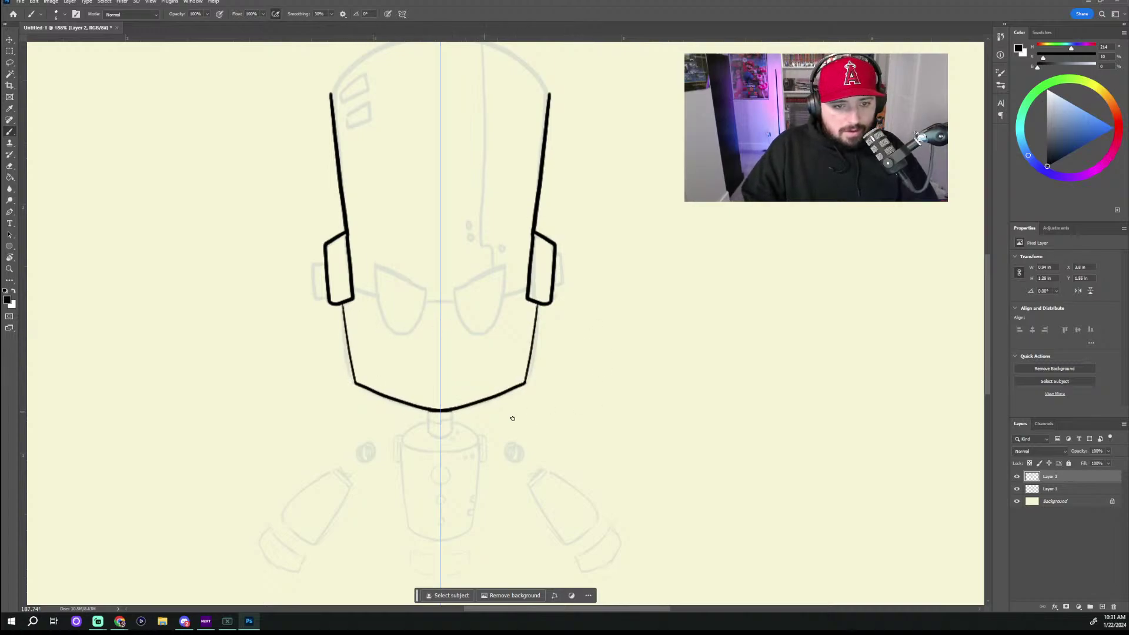
# Step: Ink the mirrored eyes with their connecting lines, and add the small outer caps on the ear pieces
pyautogui.moveTo(355, 287)
pyautogui.mouseDown()
pyautogui.moveTo(377, 296)
pyautogui.moveTo(376, 279)
pyautogui.moveTo(383, 318)
pyautogui.moveTo(405, 331)
pyautogui.moveTo(428, 287)
pyautogui.moveTo(381, 269)
pyautogui.mouseUp()
pyautogui.hotkey('ctrl', 'z')
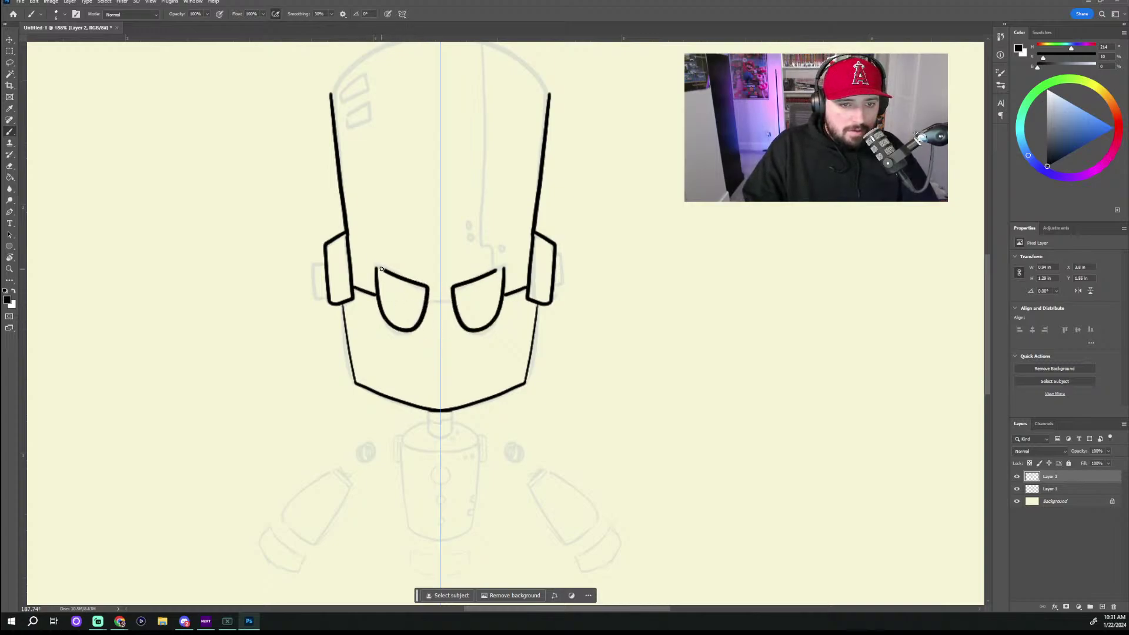
pyautogui.moveTo(429, 303); pyautogui.dragTo(440, 303)
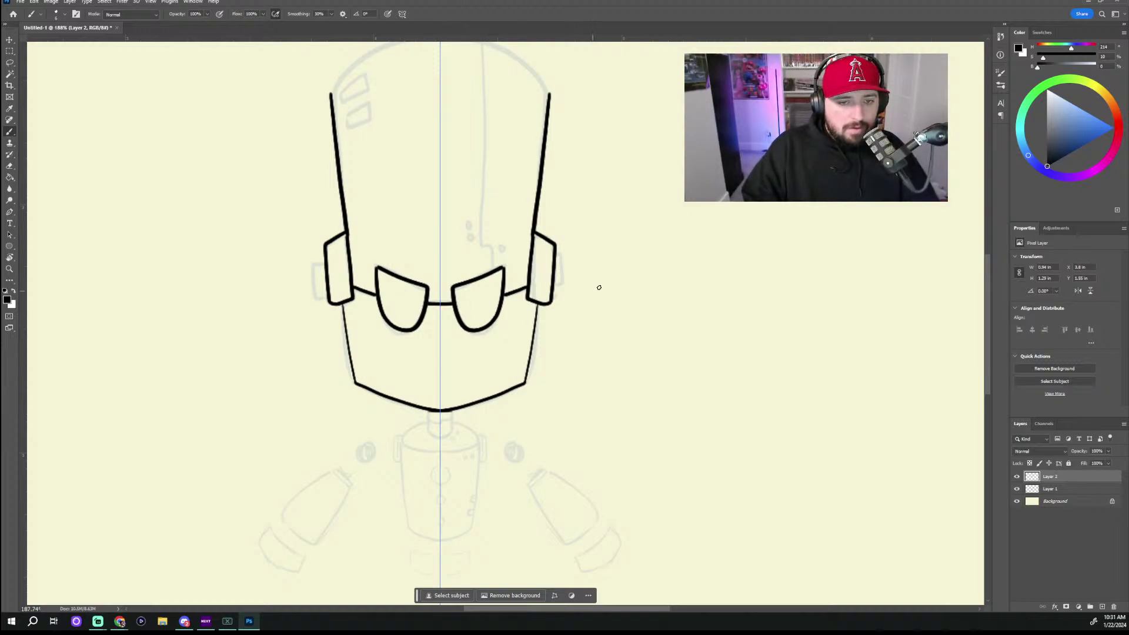
pyautogui.moveTo(325, 257)
pyautogui.mouseDown()
pyautogui.moveTo(312, 264)
pyautogui.moveTo(328, 291)
pyautogui.mouseUp()
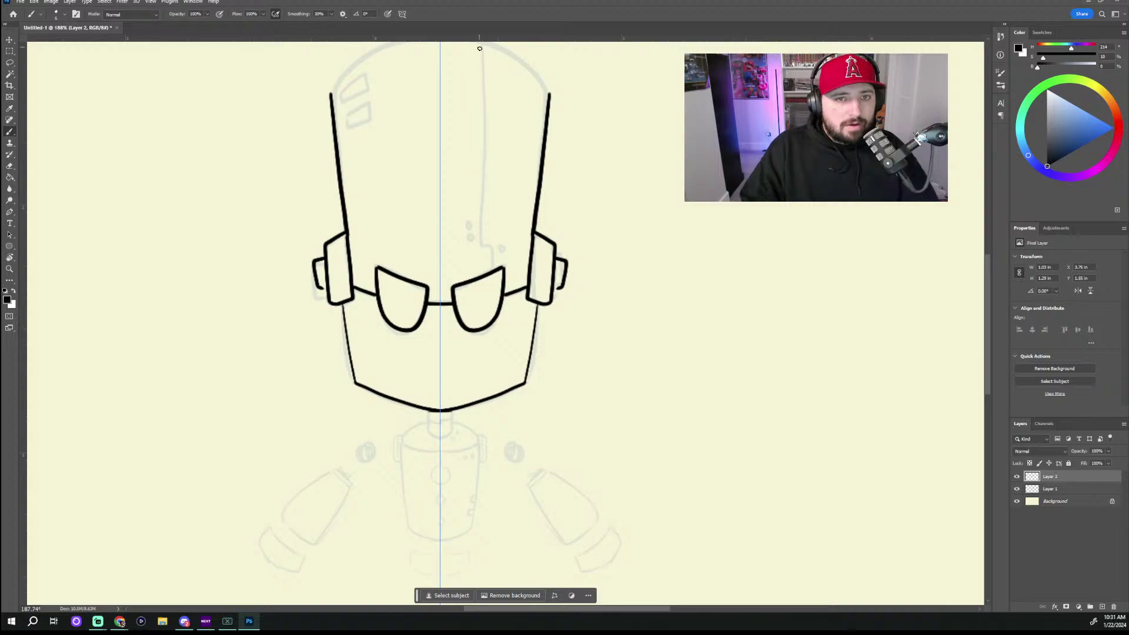
# Step: Ink the curved top of the head from the side line up to the symmetry axis
pyautogui.scroll(-3, 536, 184)
pyautogui.scroll(3, 536, 185)
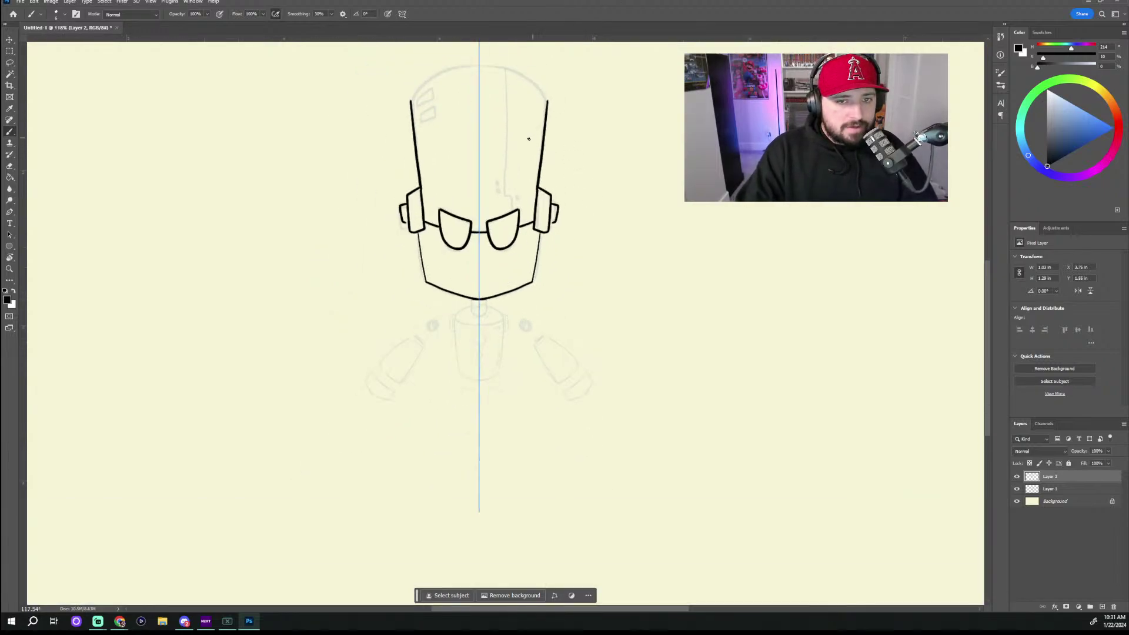
pyautogui.scroll(-2, 536, 185)
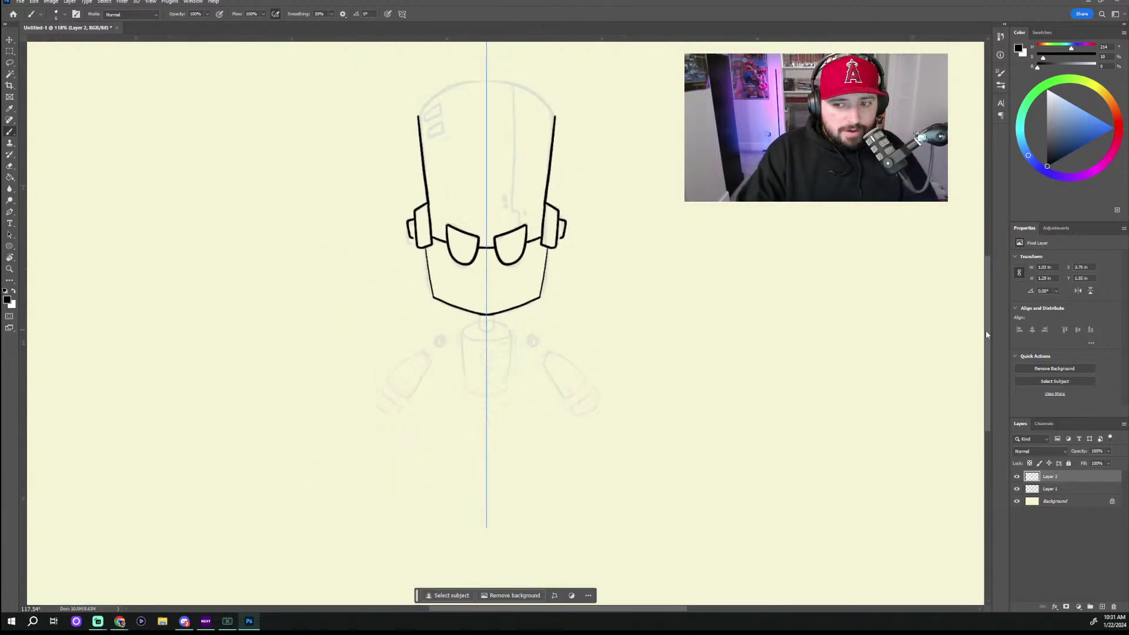
pyautogui.moveTo(986, 334); pyautogui.dragTo(989, 294)
pyautogui.scroll(2, 905, 292)
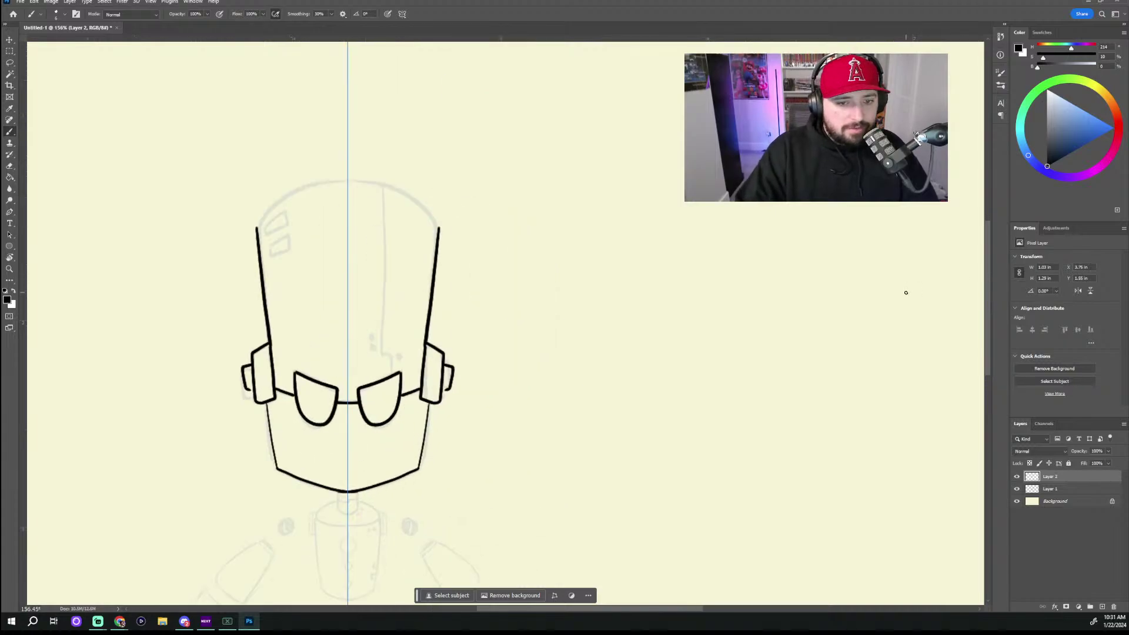
pyautogui.moveTo(255, 228); pyautogui.dragTo(335, 180)
pyautogui.hotkey('ctrl', 'z')
pyautogui.moveTo(256, 230); pyautogui.dragTo(350, 181)
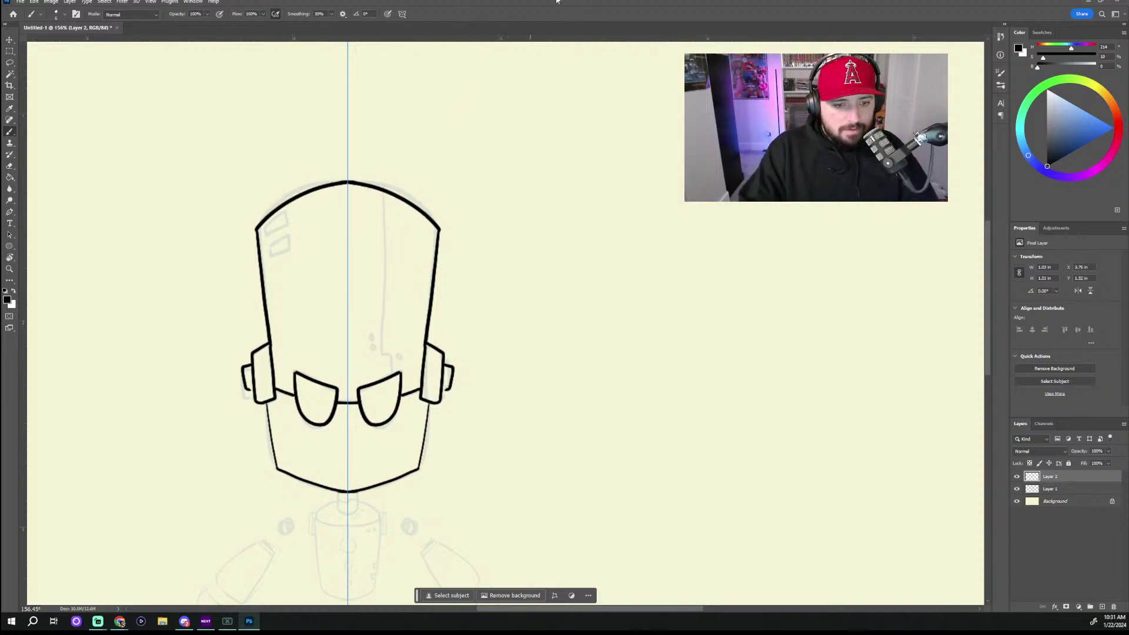
# Step: Ink the neck below the chin with straight sides and a rounded lower edge, redoing strokes that miss the sketch
pyautogui.scroll(-3, 405, 259)
pyautogui.scroll(5, 572, 396)
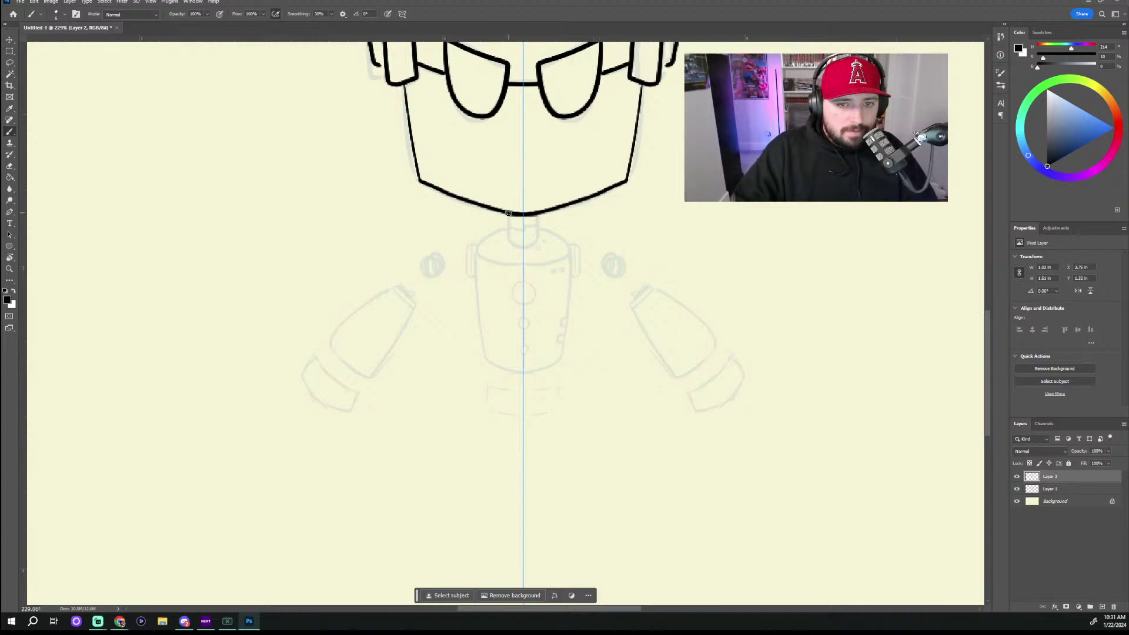
pyautogui.moveTo(508, 213); pyautogui.dragTo(518, 250)
pyautogui.hotkey('ctrl', 'z')
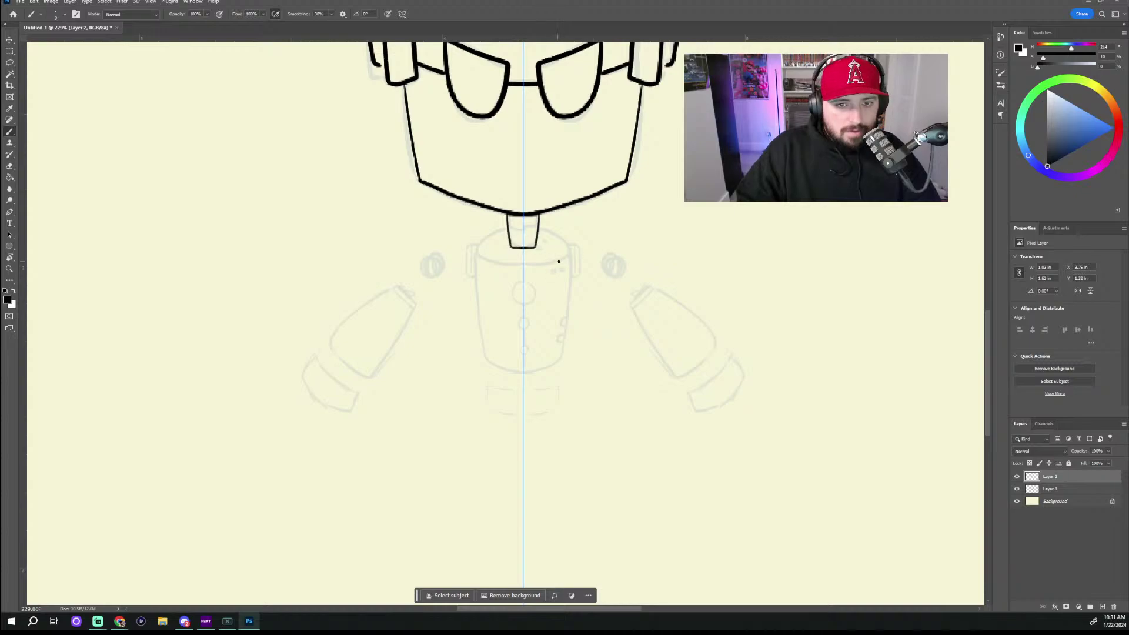
pyautogui.hotkey('ctrl', 'z')
pyautogui.scroll(2, 540, 238)
pyautogui.scroll(1, 490, 212)
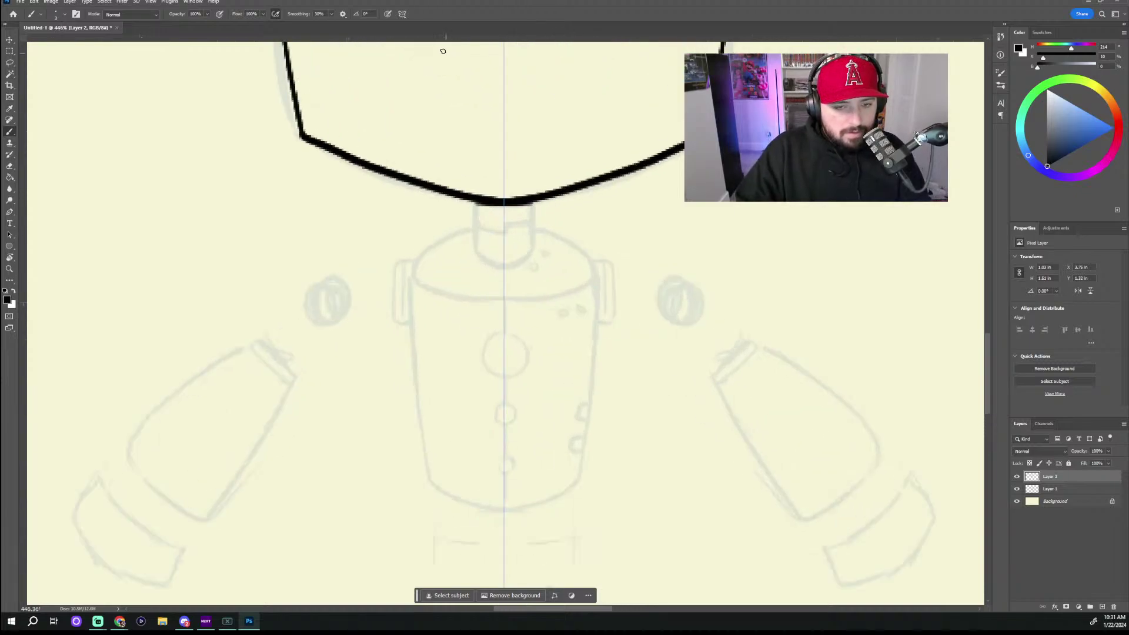
pyautogui.moveTo(475, 203)
pyautogui.mouseDown()
pyautogui.moveTo(477, 255)
pyautogui.moveTo(504, 263)
pyautogui.mouseUp()
pyautogui.hotkey('ctrl', 'z')
pyautogui.moveTo(474, 203); pyautogui.dragTo(504, 263)
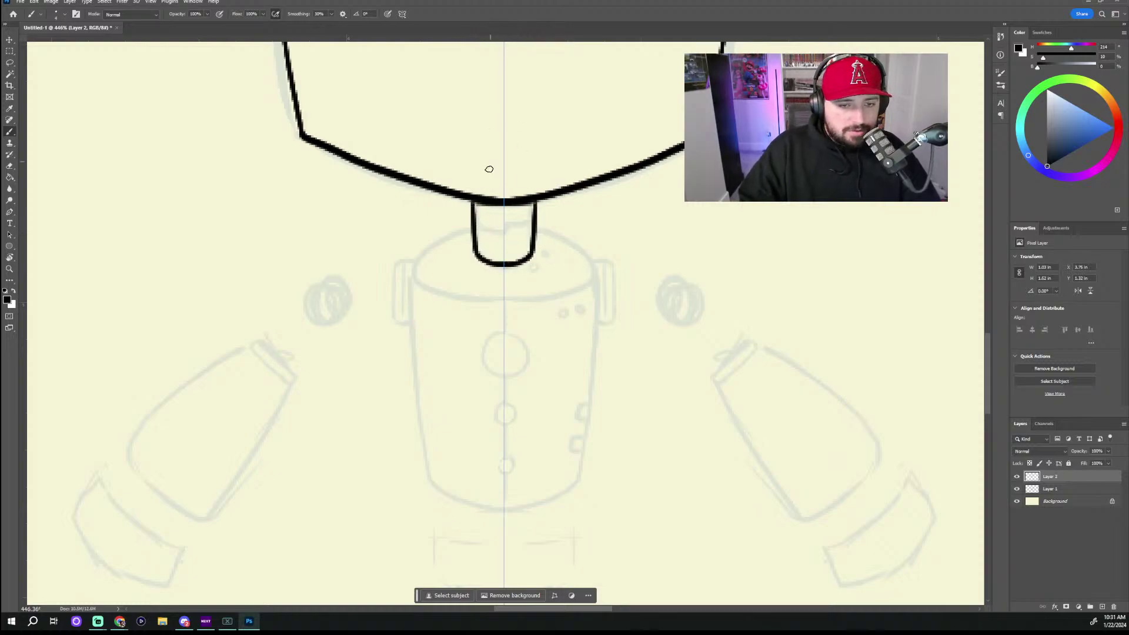
# Step: Ink the mirrored oval top of the torso around the neck, undoing and redrawing it to fit the sketch
pyautogui.moveTo(471, 226)
pyautogui.mouseDown()
pyautogui.moveTo(435, 244)
pyautogui.moveTo(461, 292)
pyautogui.moveTo(504, 293)
pyautogui.mouseUp()
pyautogui.hotkey('ctrl', 'z')
pyautogui.moveTo(468, 224); pyautogui.dragTo(419, 272)
pyautogui.hotkey('ctrl', 'z')
pyautogui.moveTo(470, 227)
pyautogui.mouseDown()
pyautogui.moveTo(404, 254)
pyautogui.moveTo(466, 298)
pyautogui.moveTo(504, 300)
pyautogui.mouseUp()
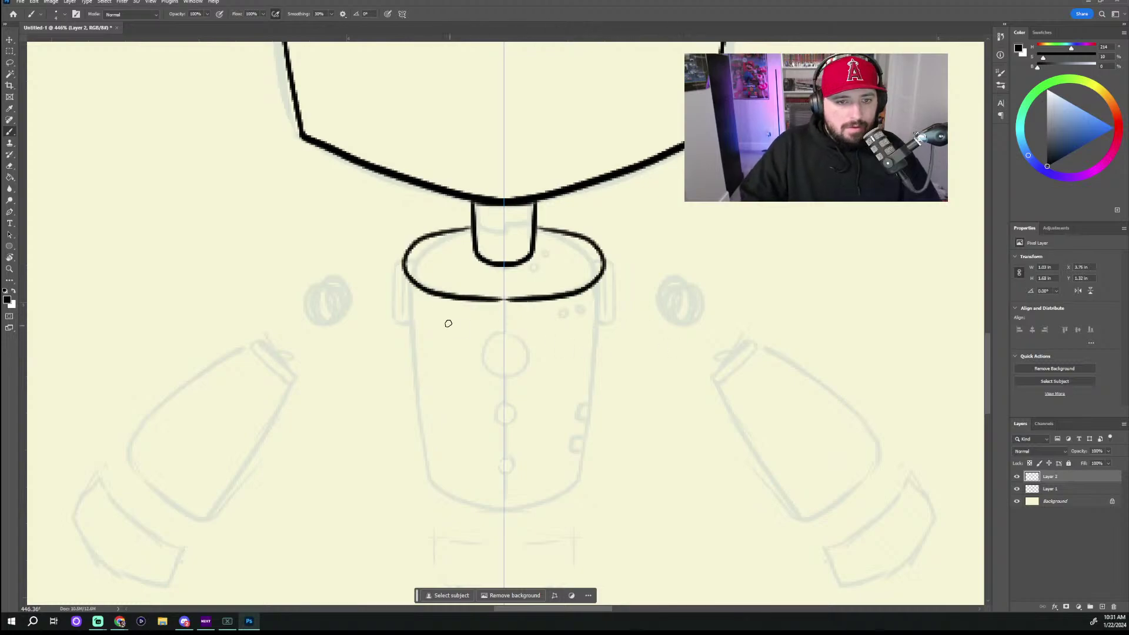
pyautogui.hotkey('ctrl', 'z')
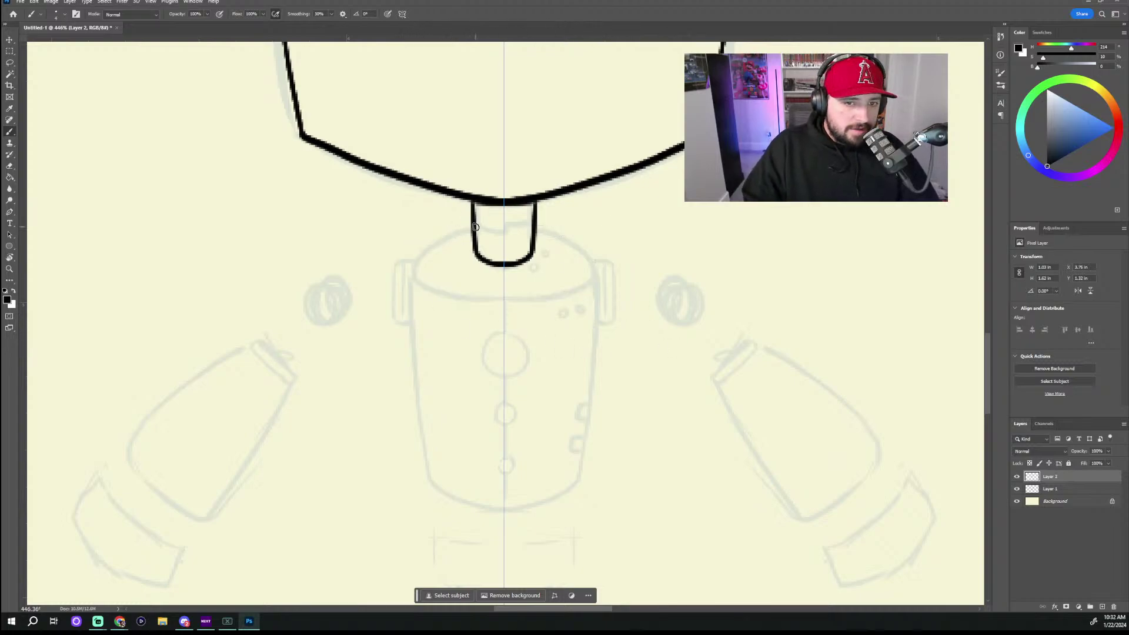
pyautogui.moveTo(470, 225)
pyautogui.mouseDown()
pyautogui.moveTo(434, 232)
pyautogui.moveTo(414, 264)
pyautogui.moveTo(431, 283)
pyautogui.moveTo(504, 292)
pyautogui.mouseUp()
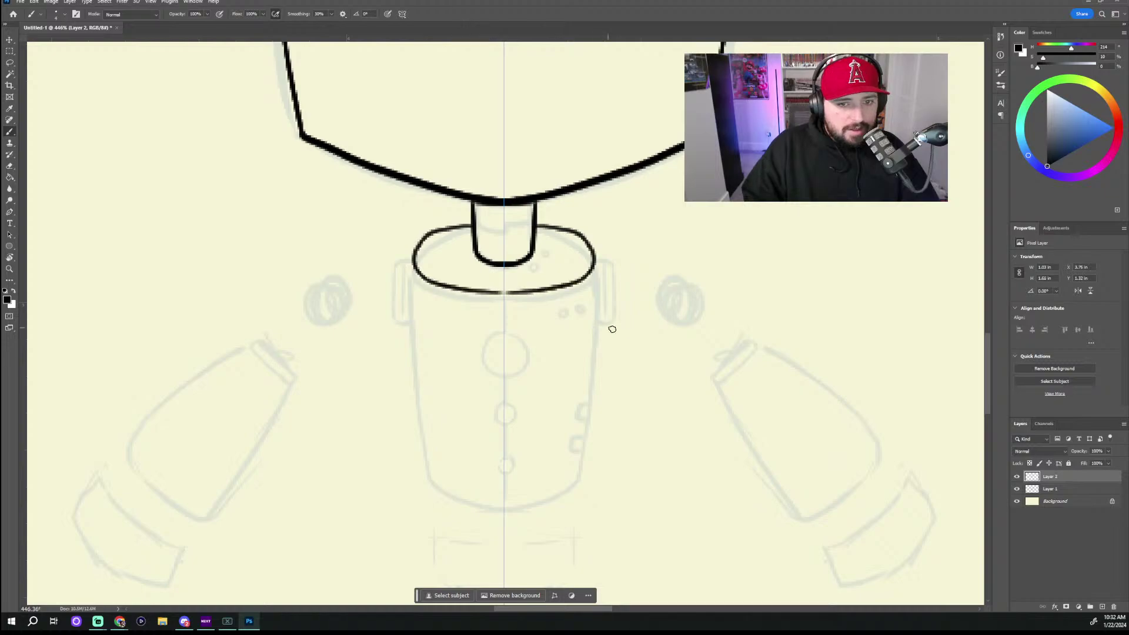
# Step: Ink the tapered torso sides and curved bottom edge, redrawing the stroke to follow the sketch
pyautogui.moveTo(418, 257)
pyautogui.mouseDown()
pyautogui.moveTo(424, 355)
pyautogui.moveTo(466, 499)
pyautogui.mouseUp()
pyautogui.hotkey('ctrl', 'z')
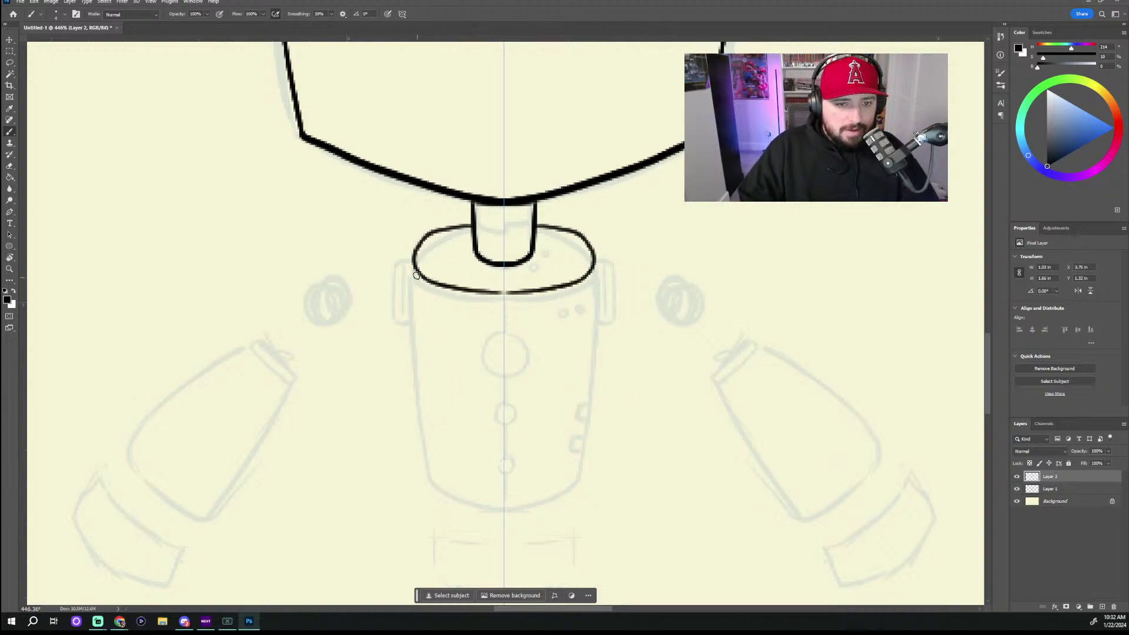
pyautogui.moveTo(413, 261)
pyautogui.mouseDown()
pyautogui.moveTo(436, 478)
pyautogui.moveTo(504, 511)
pyautogui.mouseUp()
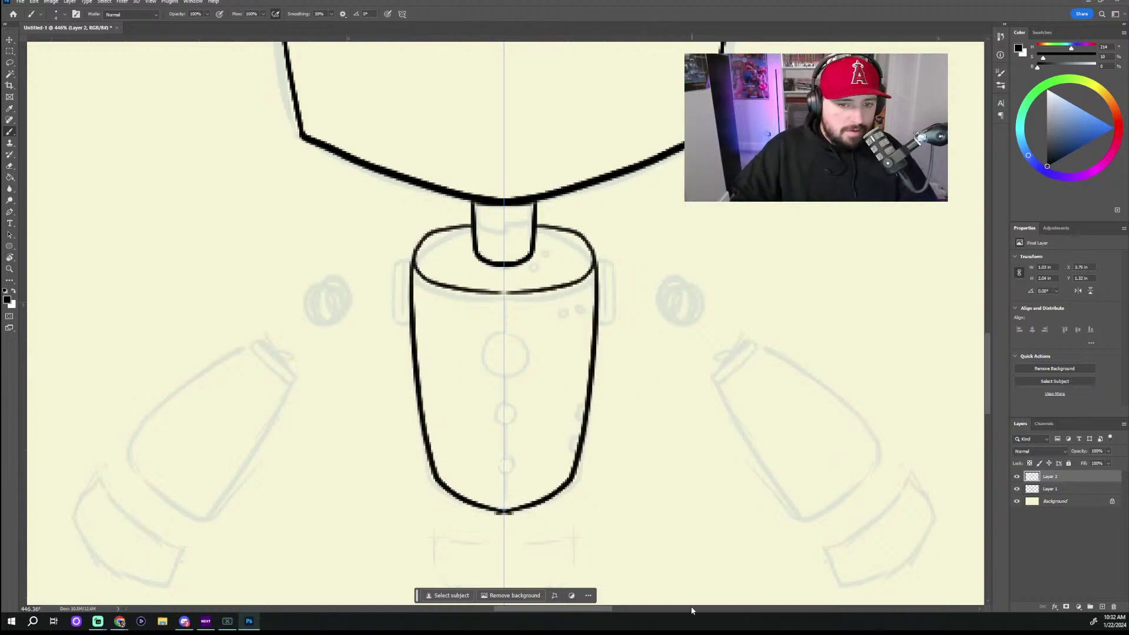
pyautogui.hotkey('ctrl', 'z')
pyautogui.moveTo(412, 292)
pyautogui.mouseDown()
pyautogui.moveTo(431, 479)
pyautogui.moveTo(504, 503)
pyautogui.mouseUp()
pyautogui.hotkey('ctrl', 'z')
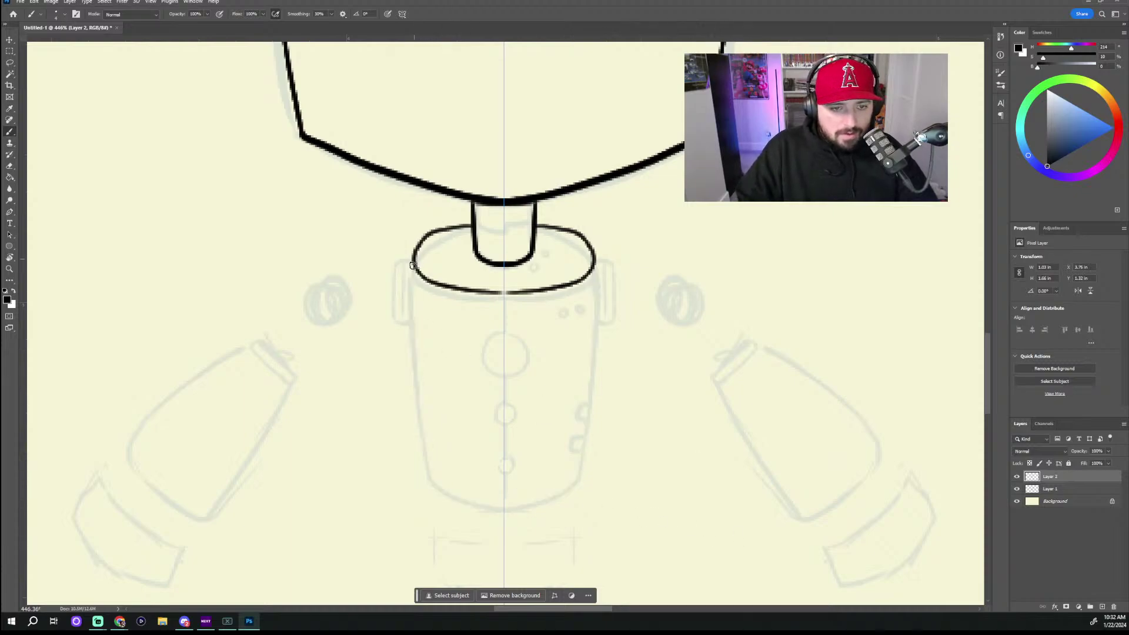
pyautogui.moveTo(413, 265)
pyautogui.mouseDown()
pyautogui.moveTo(428, 474)
pyautogui.moveTo(463, 501)
pyautogui.moveTo(504, 510)
pyautogui.mouseUp()
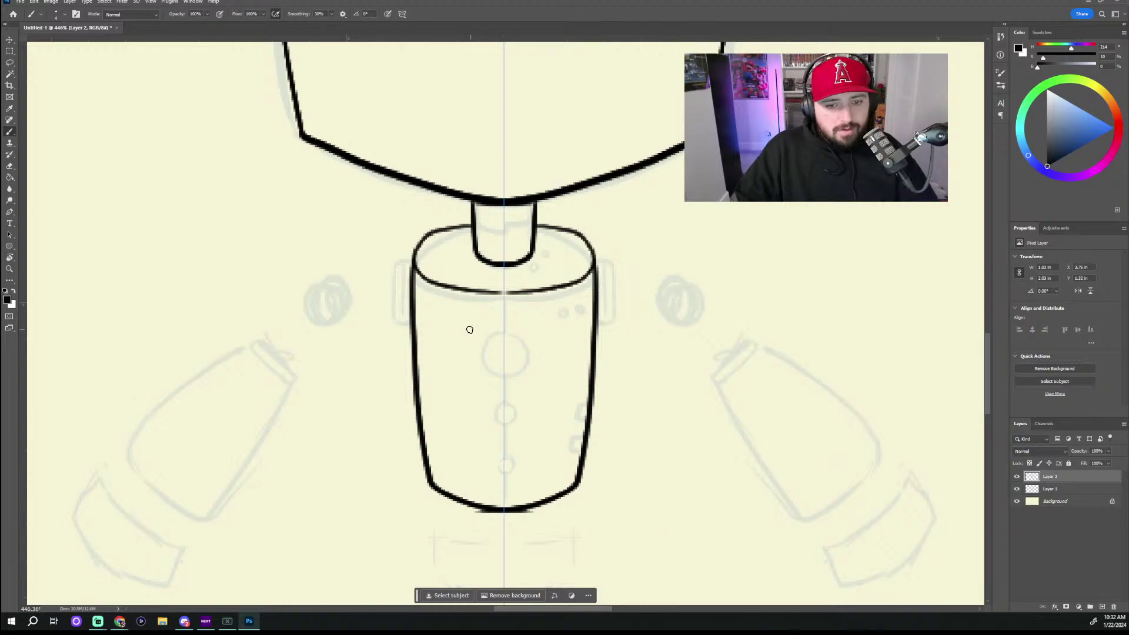
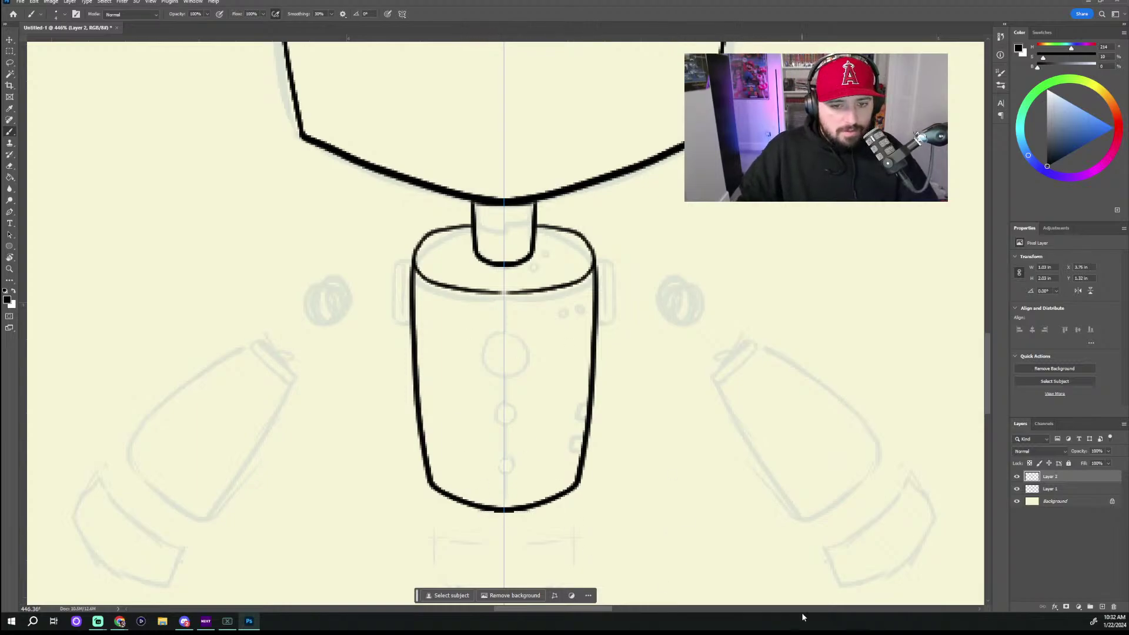
# Step: Ink the mirrored shoulder brackets on both sides of the torso, including the short inner detail line
pyautogui.moveTo(500, 333)
pyautogui.mouseDown()
pyautogui.moveTo(479, 358)
pyautogui.moveTo(502, 328)
pyautogui.mouseUp()
pyautogui.hotkey('ctrl', 'z')
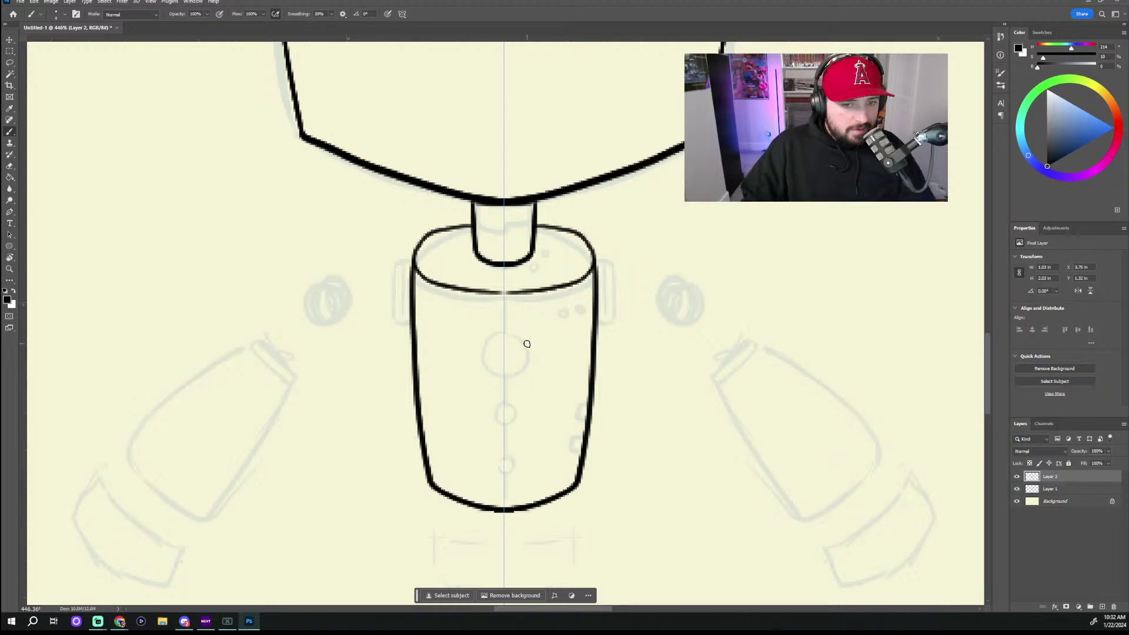
pyautogui.moveTo(414, 259)
pyautogui.mouseDown()
pyautogui.moveTo(390, 302)
pyautogui.moveTo(406, 329)
pyautogui.mouseUp()
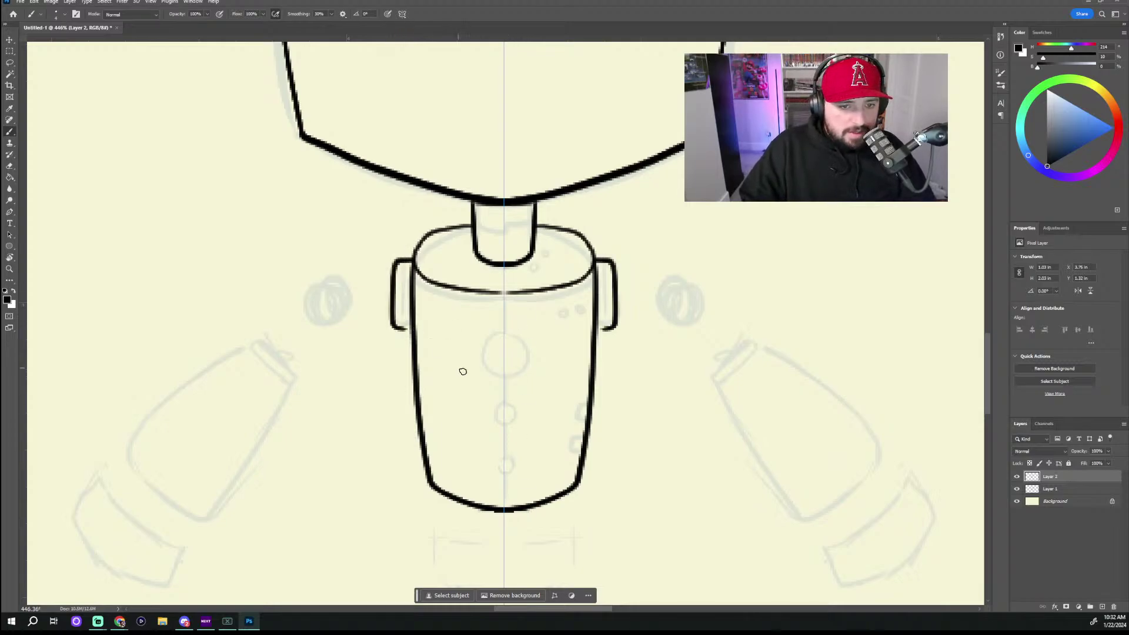
pyautogui.hotkey('ctrl', 'z')
pyautogui.moveTo(415, 258)
pyautogui.mouseDown()
pyautogui.moveTo(393, 264)
pyautogui.moveTo(399, 328)
pyautogui.mouseUp()
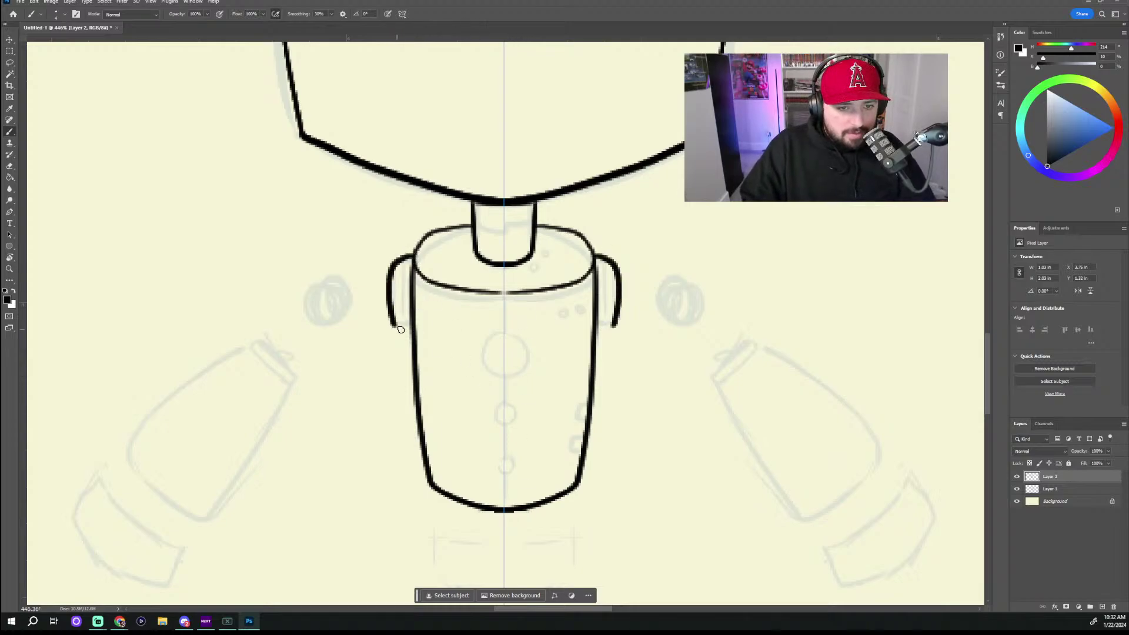
pyautogui.moveTo(405, 256); pyautogui.dragTo(399, 326)
pyautogui.hotkey('ctrl', 'z')
pyautogui.hotkey('ctrl', 'z')
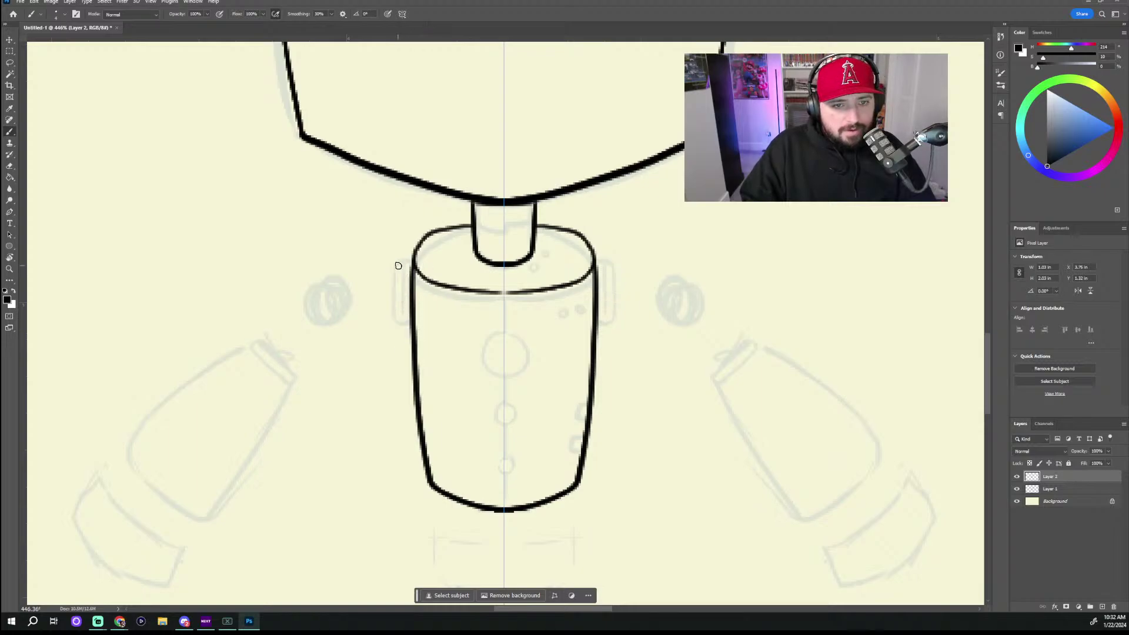
pyautogui.moveTo(392, 262)
pyautogui.mouseDown()
pyautogui.moveTo(395, 328)
pyautogui.moveTo(414, 331)
pyautogui.mouseUp()
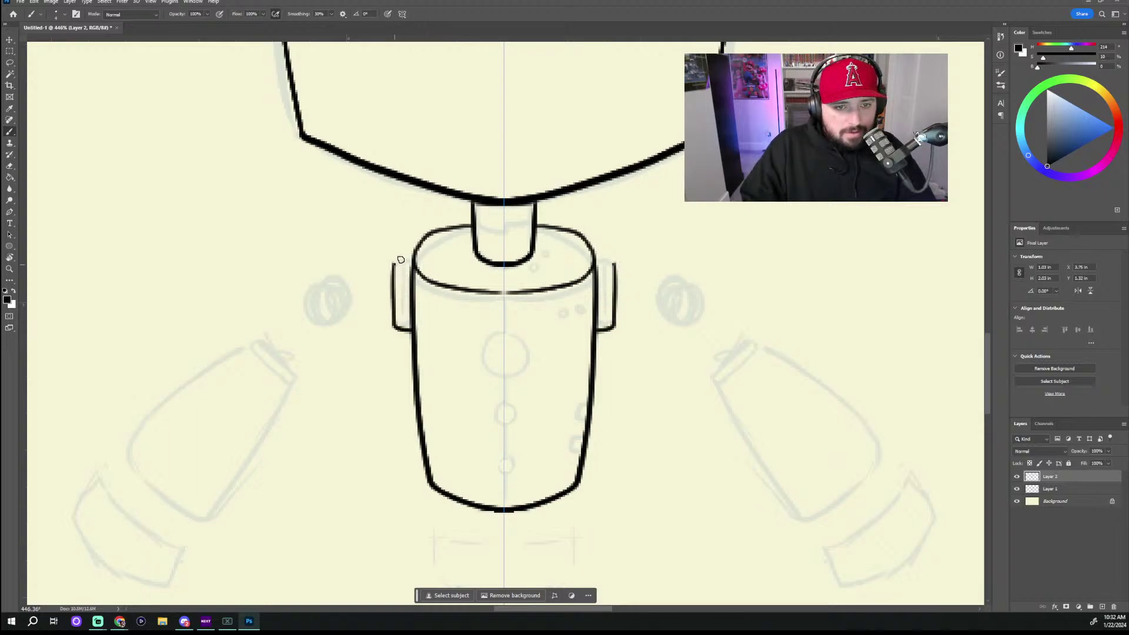
pyautogui.moveTo(401, 259); pyautogui.dragTo(402, 302)
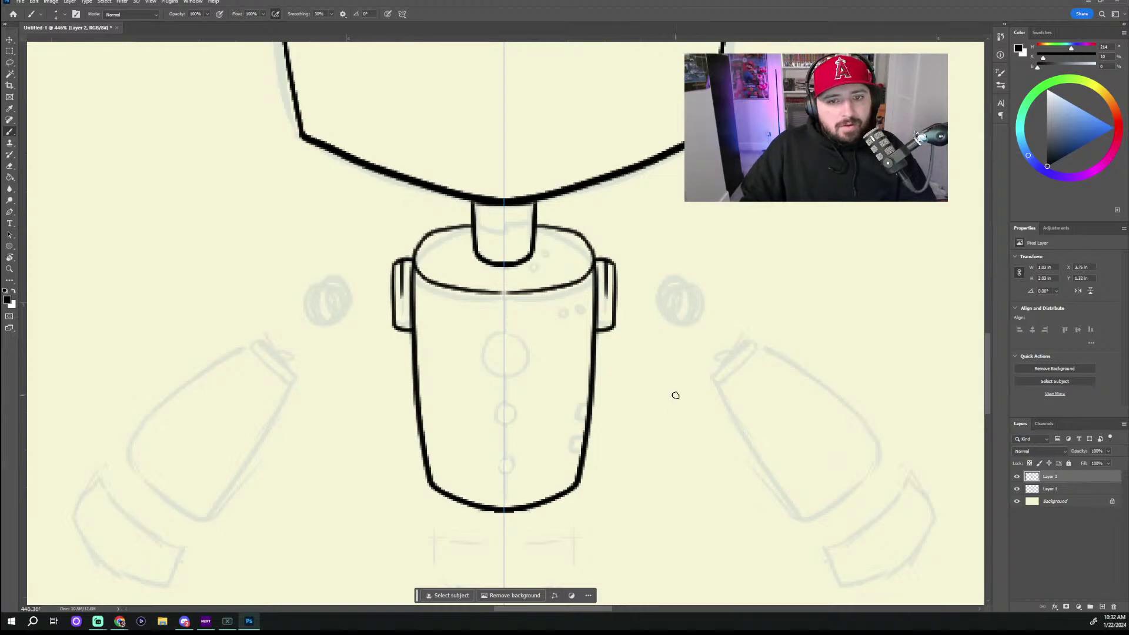
# Step: Turn off the paint symmetry for the brush
pyautogui.scroll(-10, 649, 231)
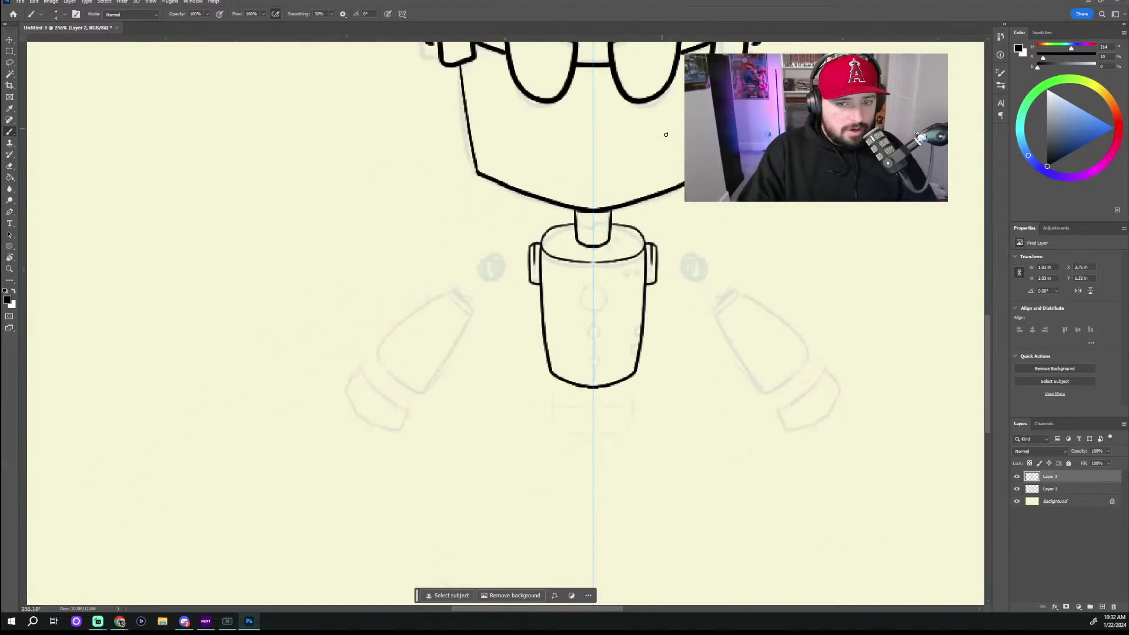
pyautogui.scroll(-3, 649, 231)
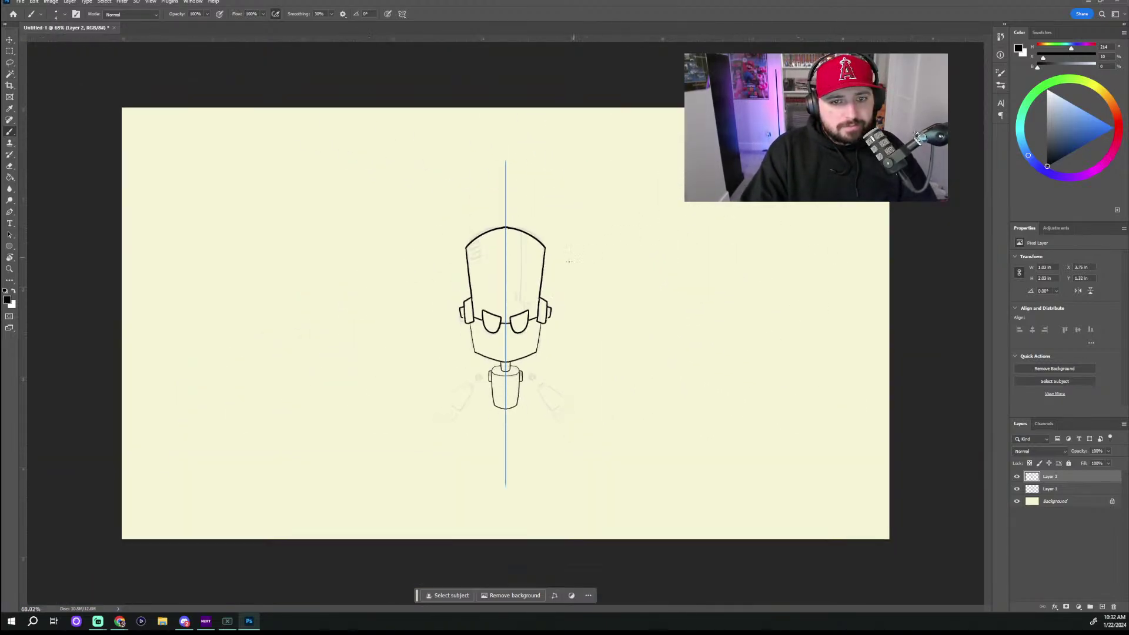
pyautogui.scroll(5, 544, 284)
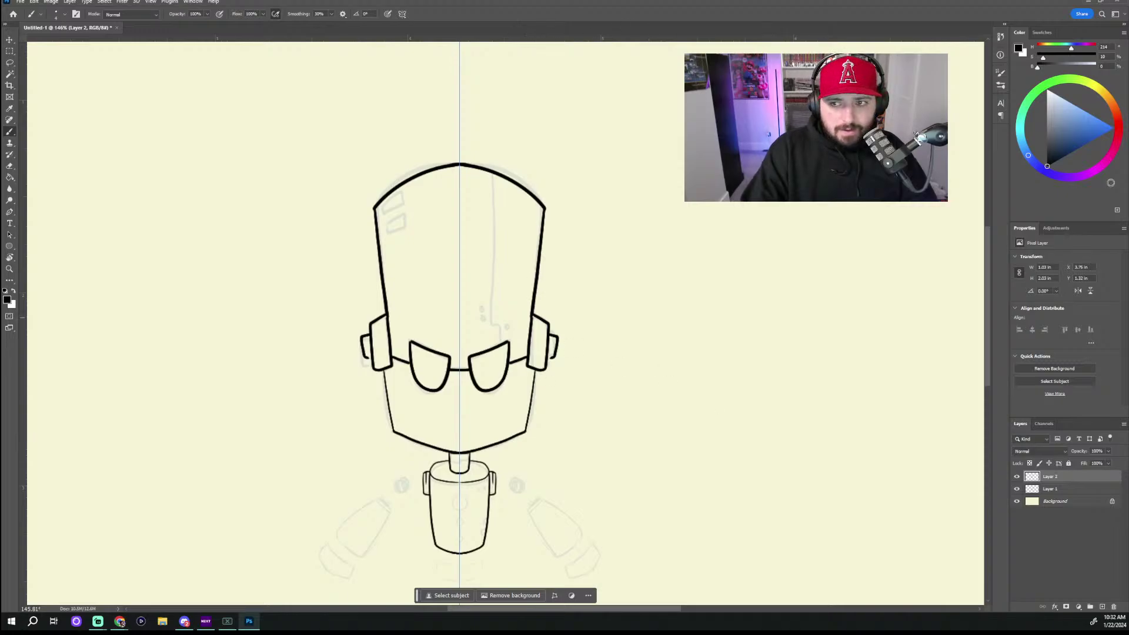
pyautogui.click(405, 14)
pyautogui.click(432, 24)
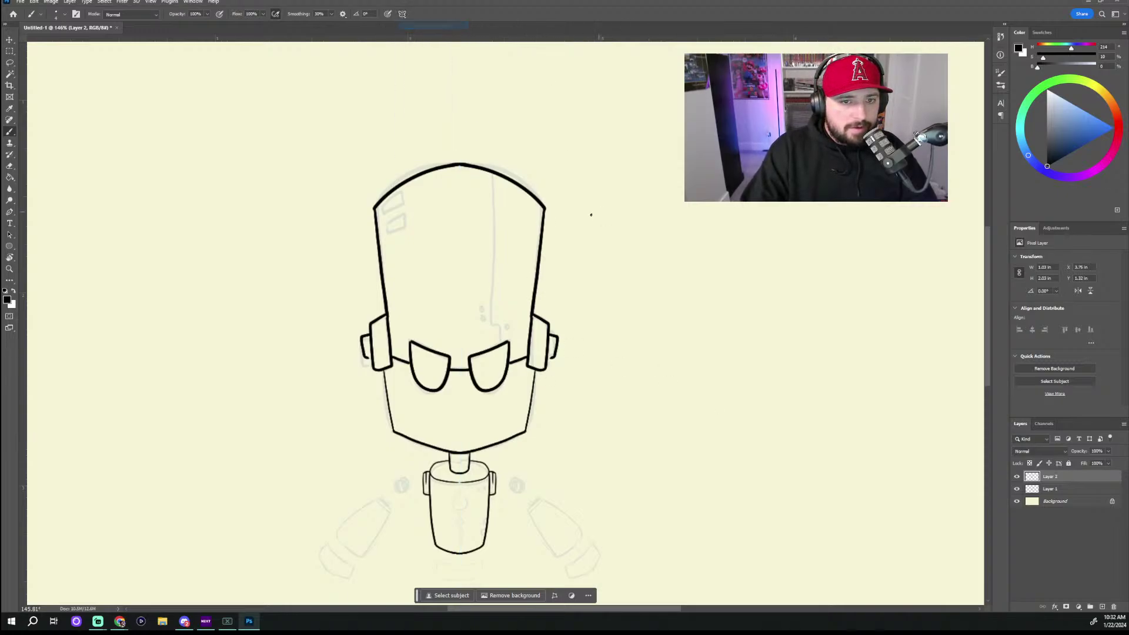
# Step: Ink the upper slanted vent on the head's upper corner, undoing strokes that miss the sketch
pyautogui.scroll(5, 390, 197)
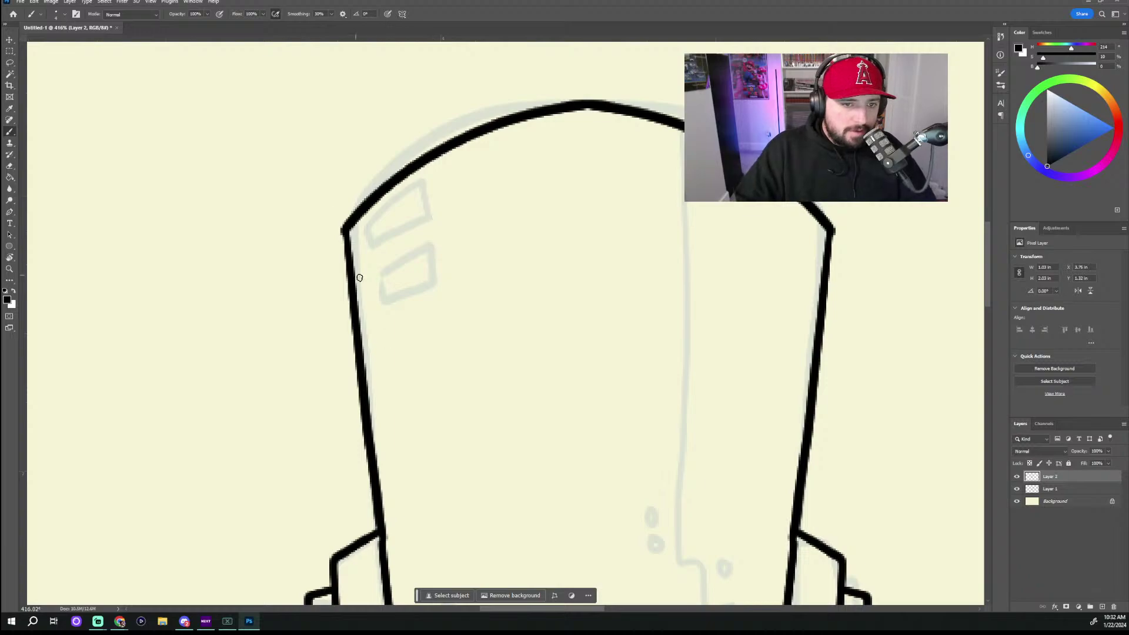
pyautogui.moveTo(363, 224)
pyautogui.mouseDown()
pyautogui.moveTo(422, 215)
pyautogui.moveTo(412, 182)
pyautogui.moveTo(358, 222)
pyautogui.moveTo(419, 182)
pyautogui.moveTo(432, 222)
pyautogui.moveTo(374, 254)
pyautogui.moveTo(433, 218)
pyautogui.moveTo(417, 184)
pyautogui.moveTo(365, 224)
pyautogui.mouseUp()
pyautogui.hotkey('ctrl', 'z')
pyautogui.hotkey('ctrl', 'z')
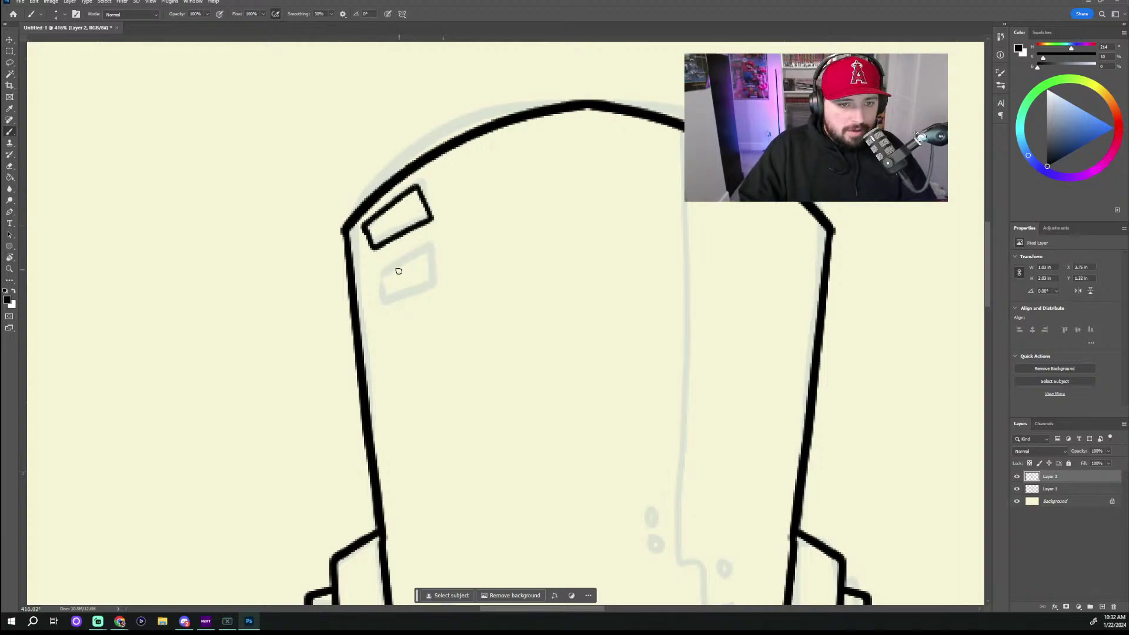
# Step: Ink the lower slanted vent on the head and the three small rivets above the lens
pyautogui.moveTo(381, 276)
pyautogui.mouseDown()
pyautogui.moveTo(438, 243)
pyautogui.moveTo(435, 288)
pyautogui.moveTo(386, 307)
pyautogui.moveTo(383, 272)
pyautogui.mouseUp()
pyautogui.scroll(-3, 432, 158)
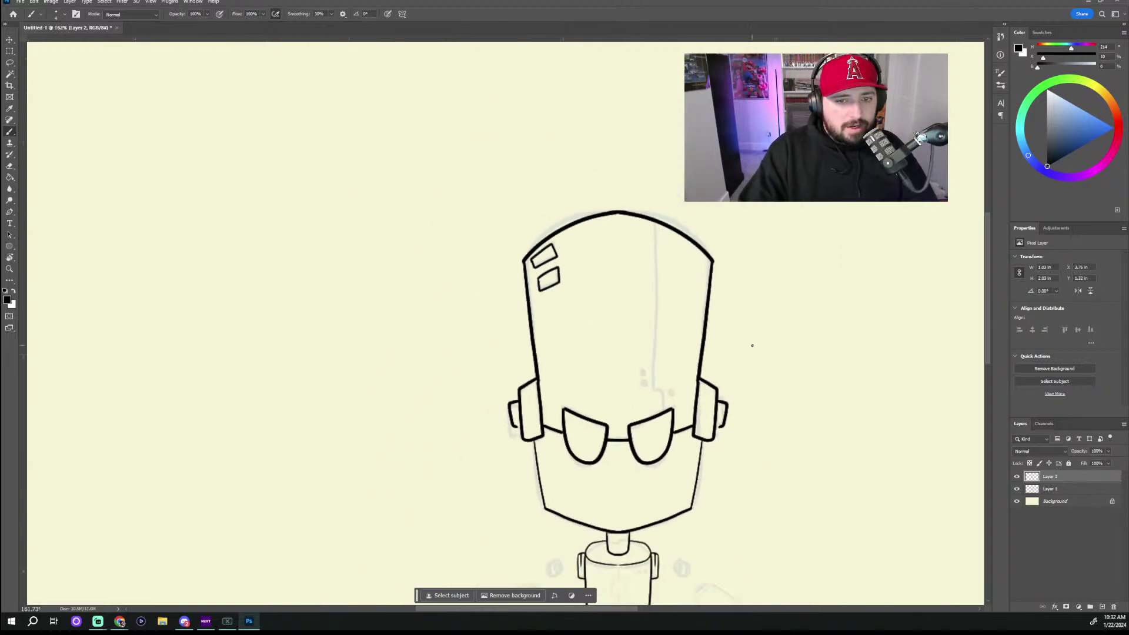
pyautogui.scroll(3, 656, 365)
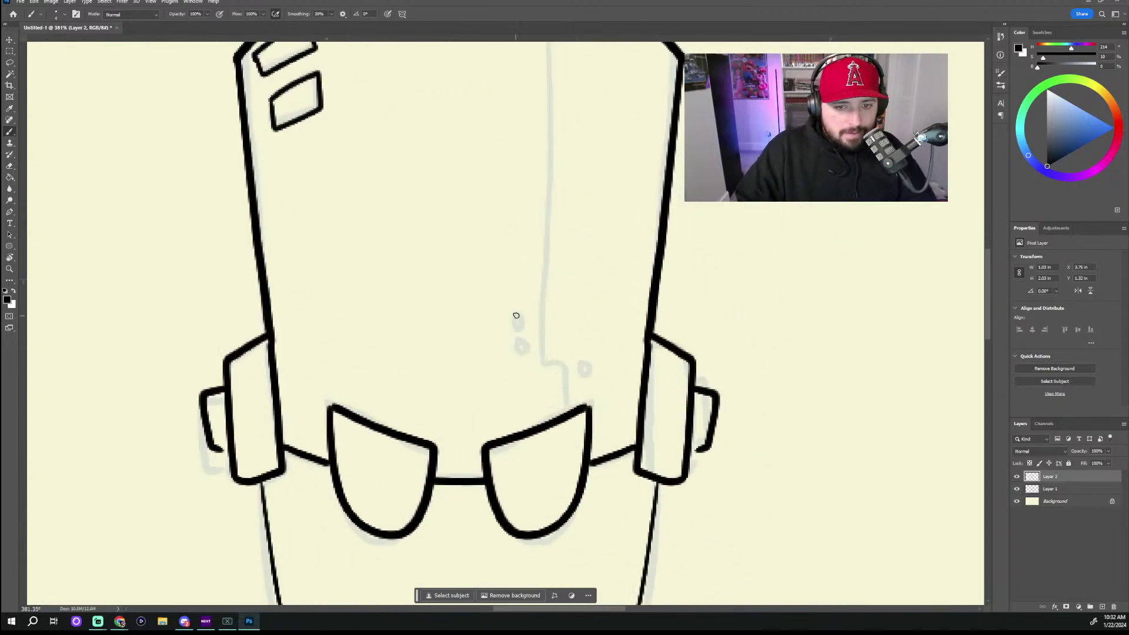
pyautogui.moveTo(517, 316)
pyautogui.mouseDown()
pyautogui.moveTo(525, 351)
pyautogui.moveTo(521, 341)
pyautogui.mouseUp()
pyautogui.moveTo(582, 364); pyautogui.dragTo(583, 363)
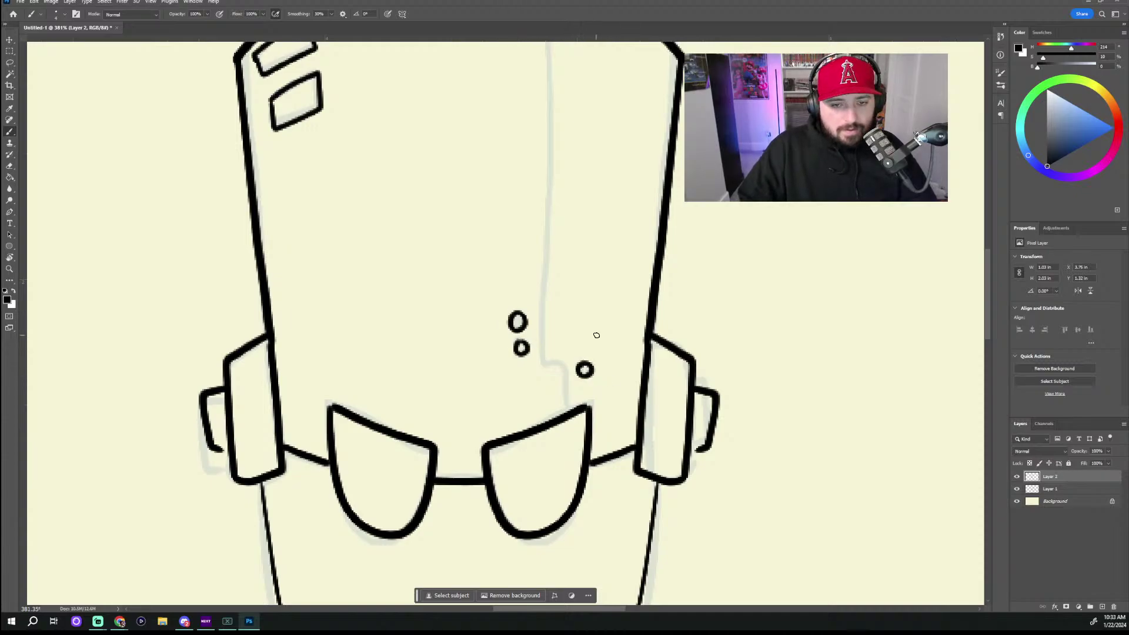
# Step: Try to ink the stepped seam from the head's top edge down to the lens, undoing each attempt
pyautogui.scroll(-3, 596, 335)
pyautogui.scroll(2, 596, 335)
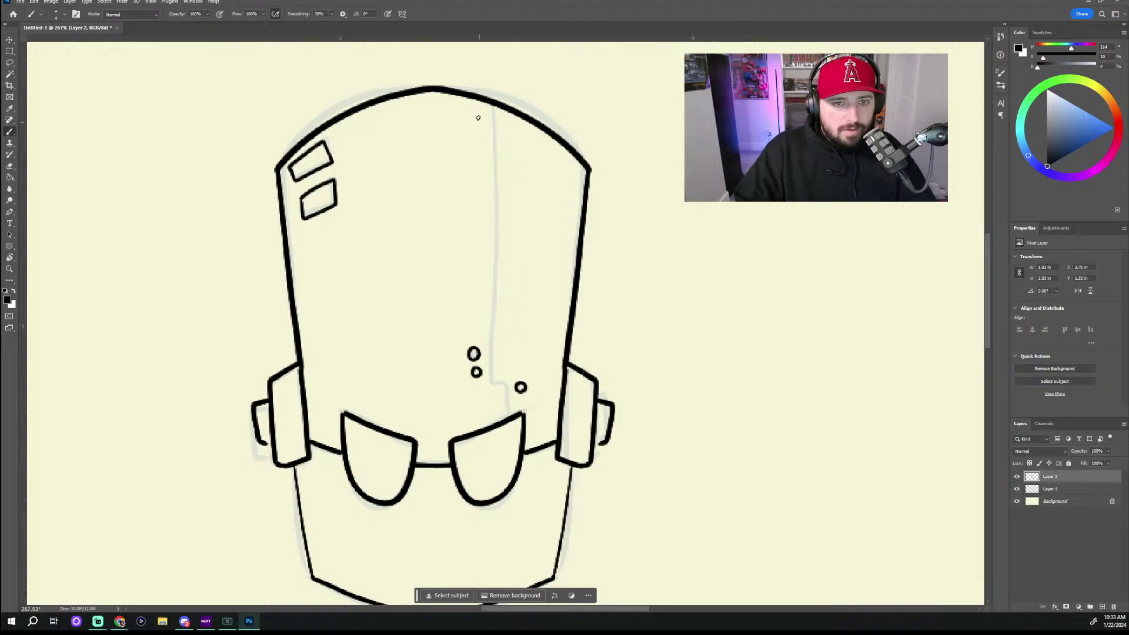
pyautogui.moveTo(494, 103); pyautogui.dragTo(490, 261)
pyautogui.hotkey('ctrl', 'z')
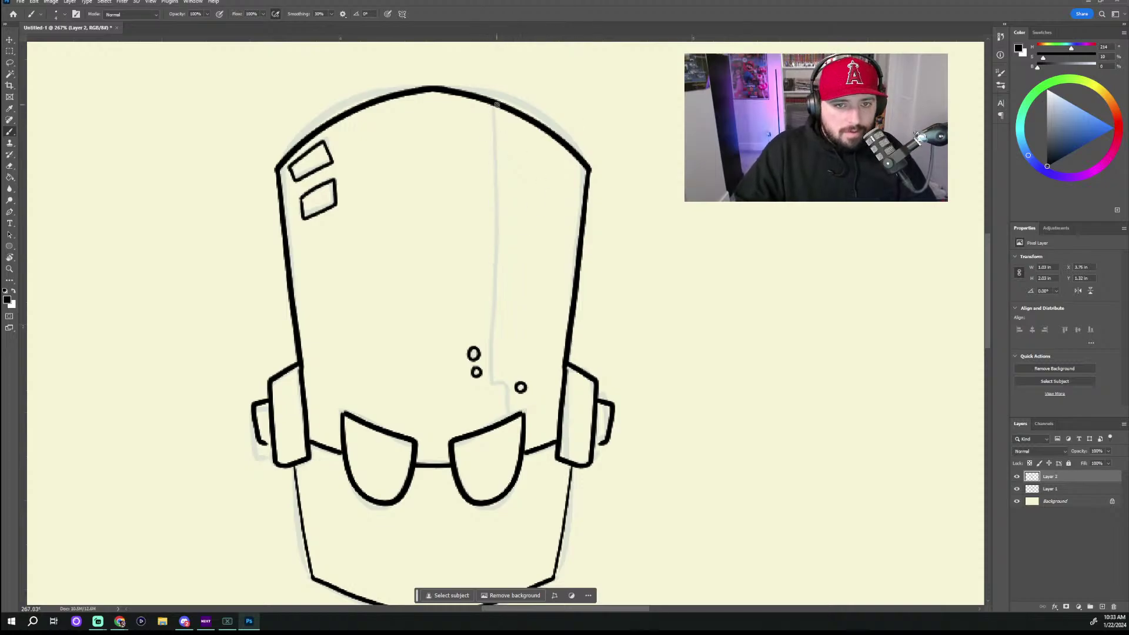
pyautogui.moveTo(494, 103); pyautogui.dragTo(500, 359)
pyautogui.hotkey('ctrl', 'z')
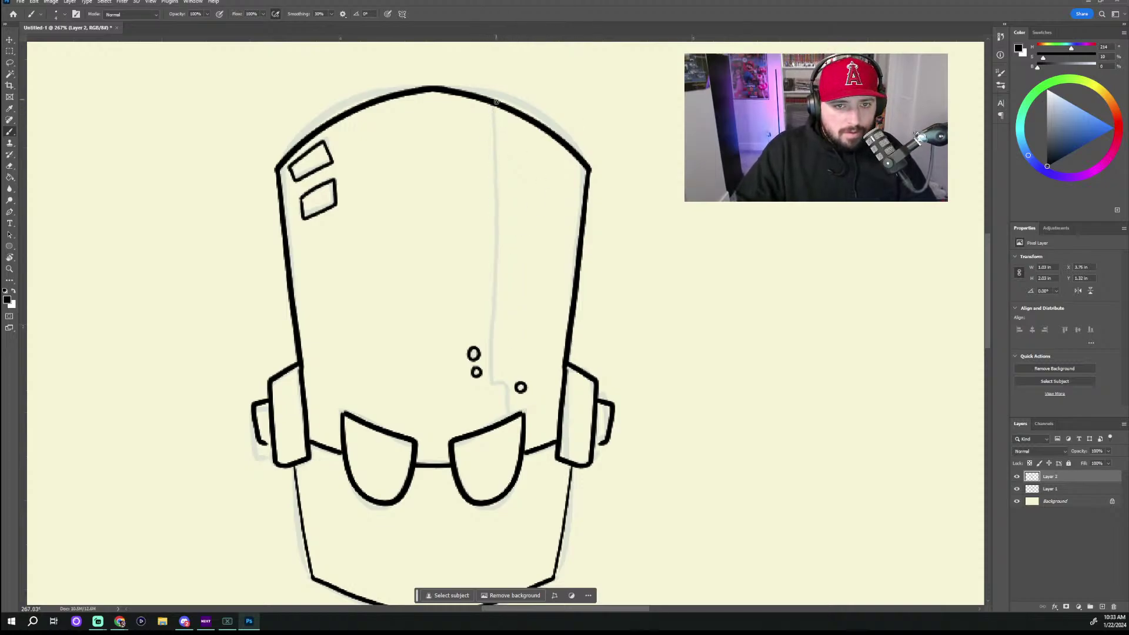
pyautogui.moveTo(495, 102); pyautogui.dragTo(491, 354)
pyautogui.hotkey('ctrl', 'z')
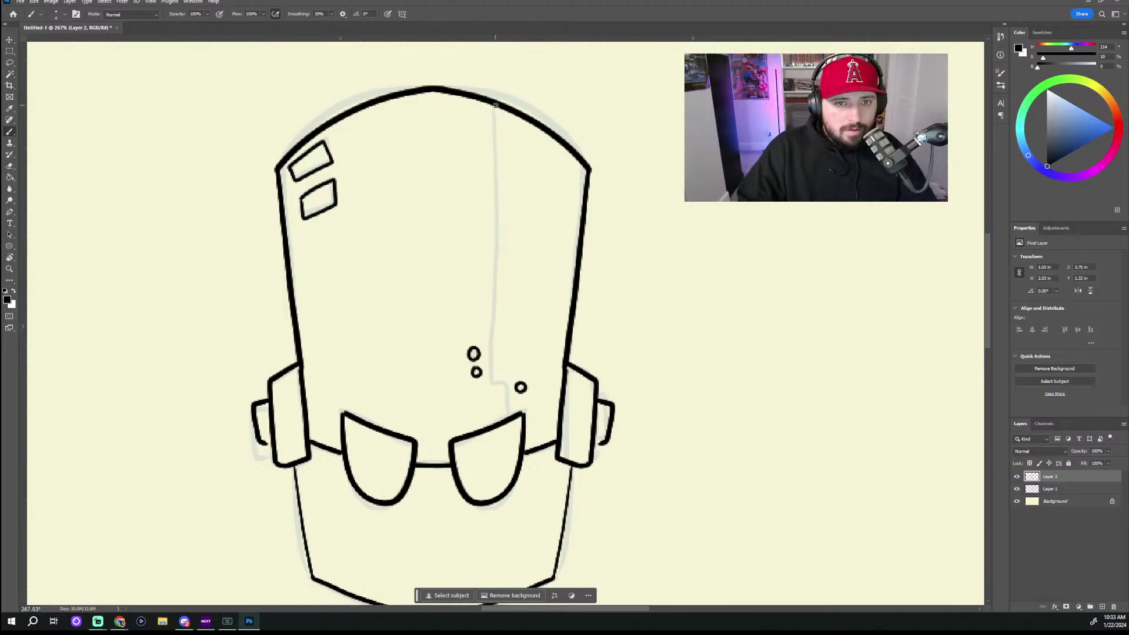
pyautogui.moveTo(495, 104); pyautogui.dragTo(498, 385)
pyautogui.moveTo(511, 414); pyautogui.dragTo(509, 422)
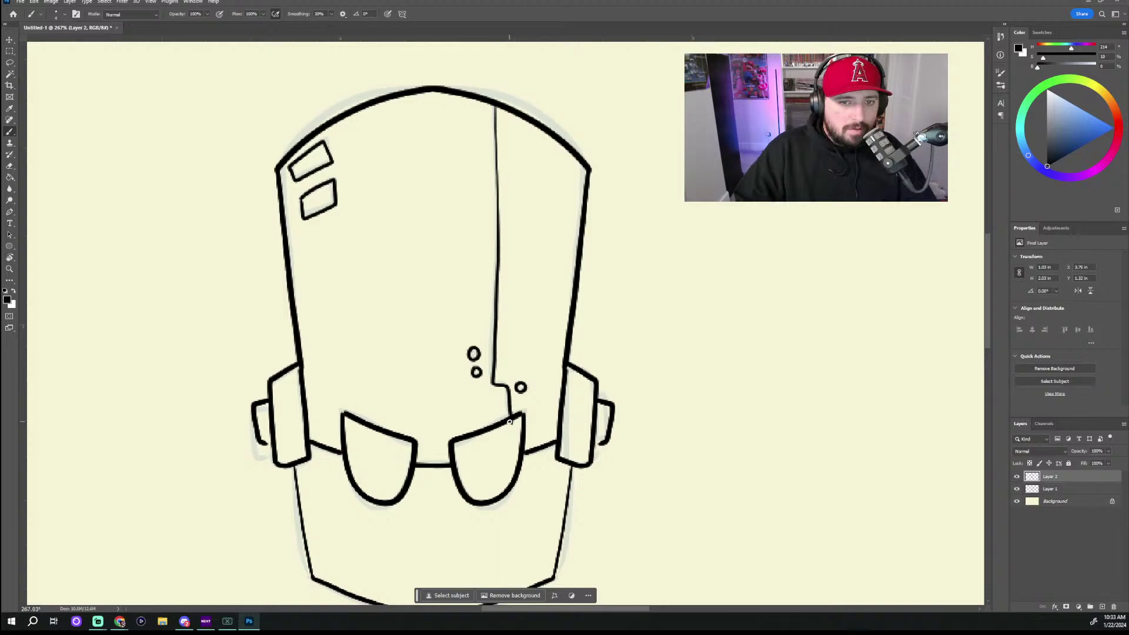
pyautogui.scroll(3, 582, 452)
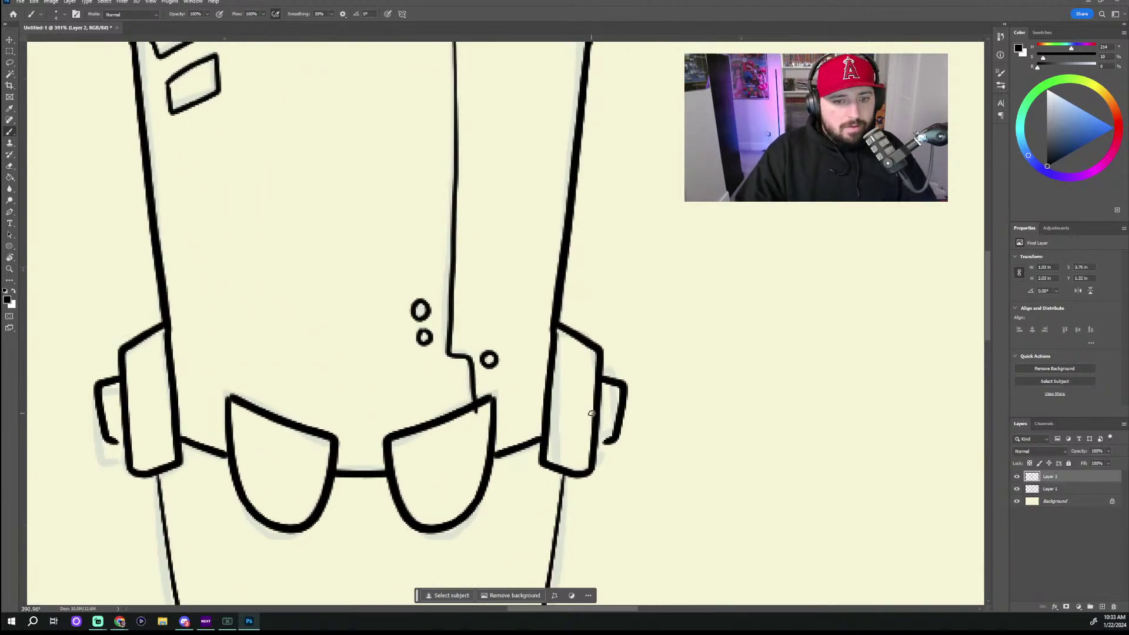
pyautogui.hotkey('ctrl', 'z')
pyautogui.hotkey('ctrl', 'z')
# Step: Try the upper straight part of the head seam with shorter strokes and undo them
pyautogui.scroll(-4, 526, 93)
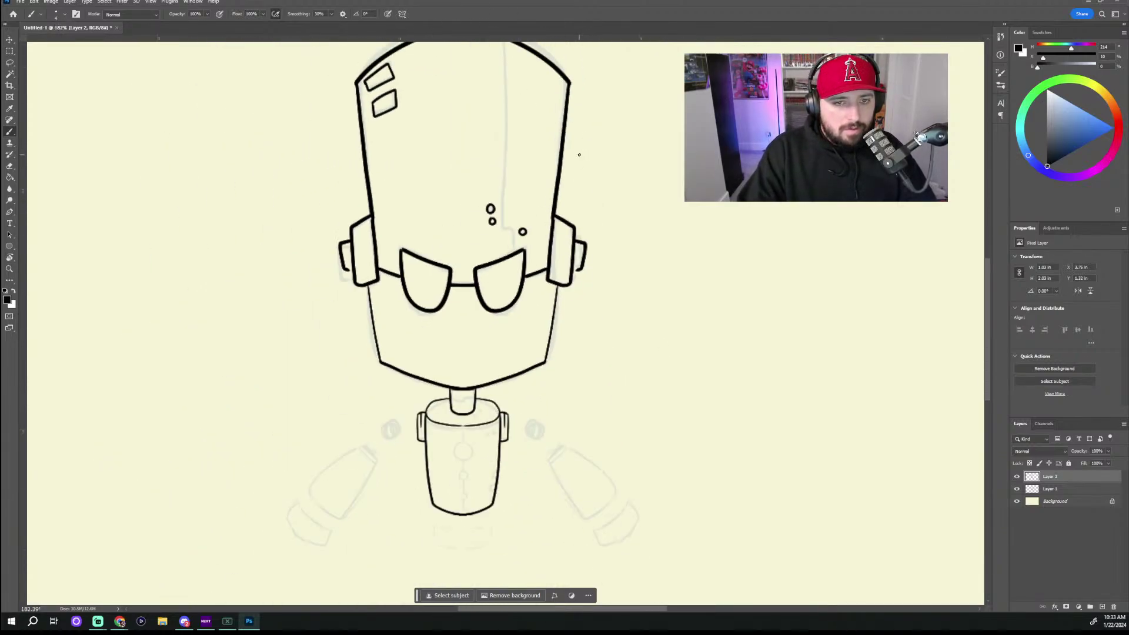
pyautogui.scroll(2, 645, 139)
pyautogui.scroll(-2, 594, 134)
pyautogui.scroll(-1, 632, 55)
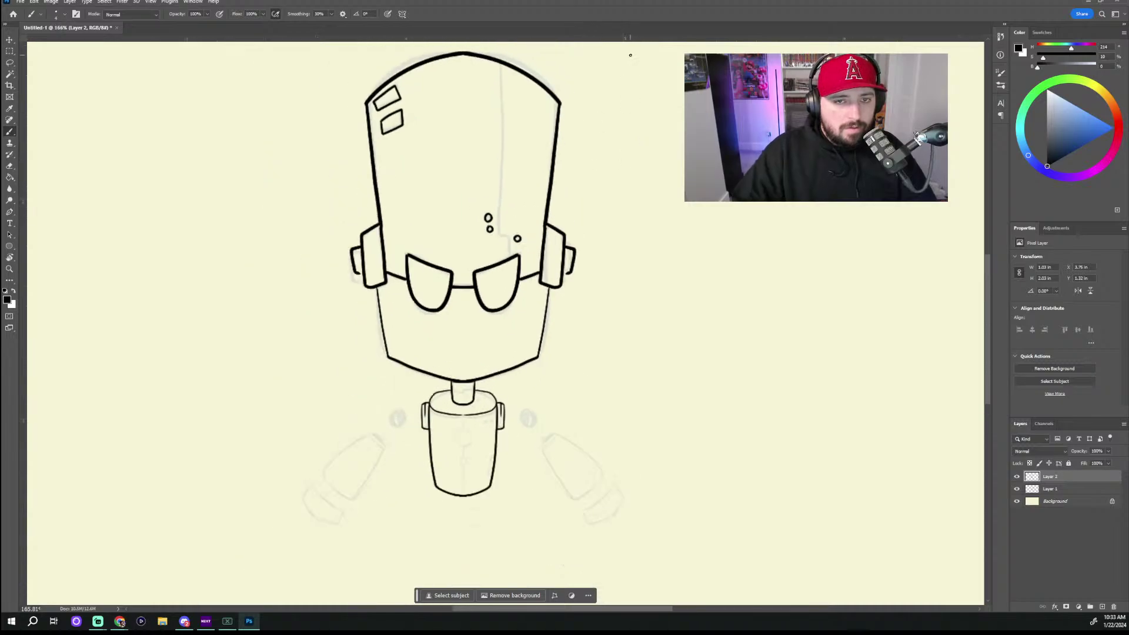
pyautogui.moveTo(501, 63); pyautogui.dragTo(501, 146)
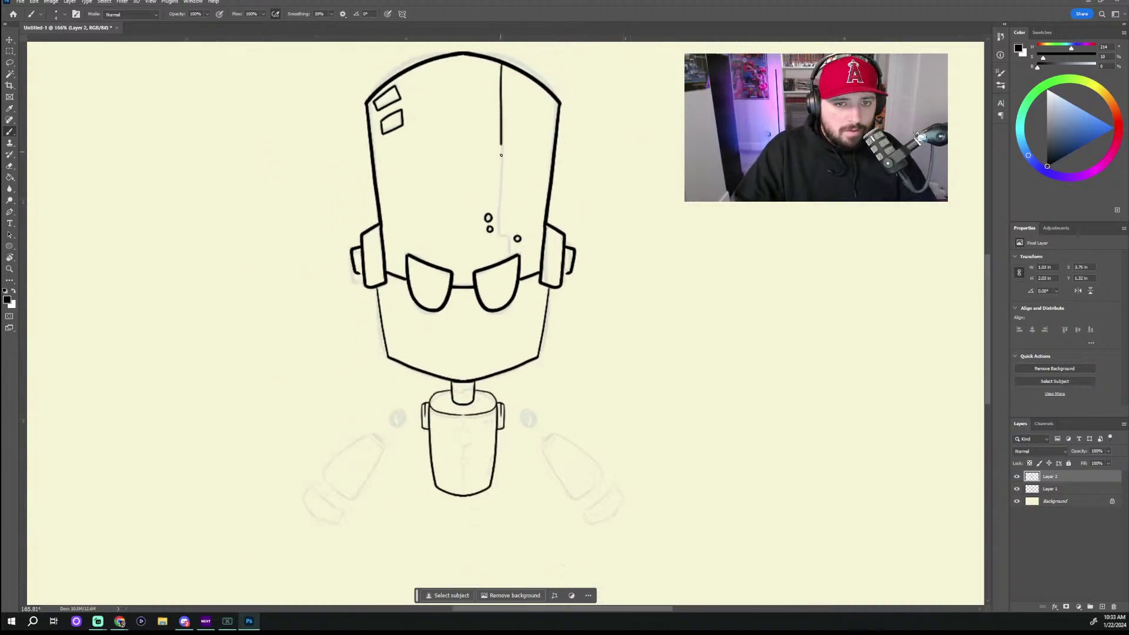
pyautogui.hotkey('ctrl', 'z')
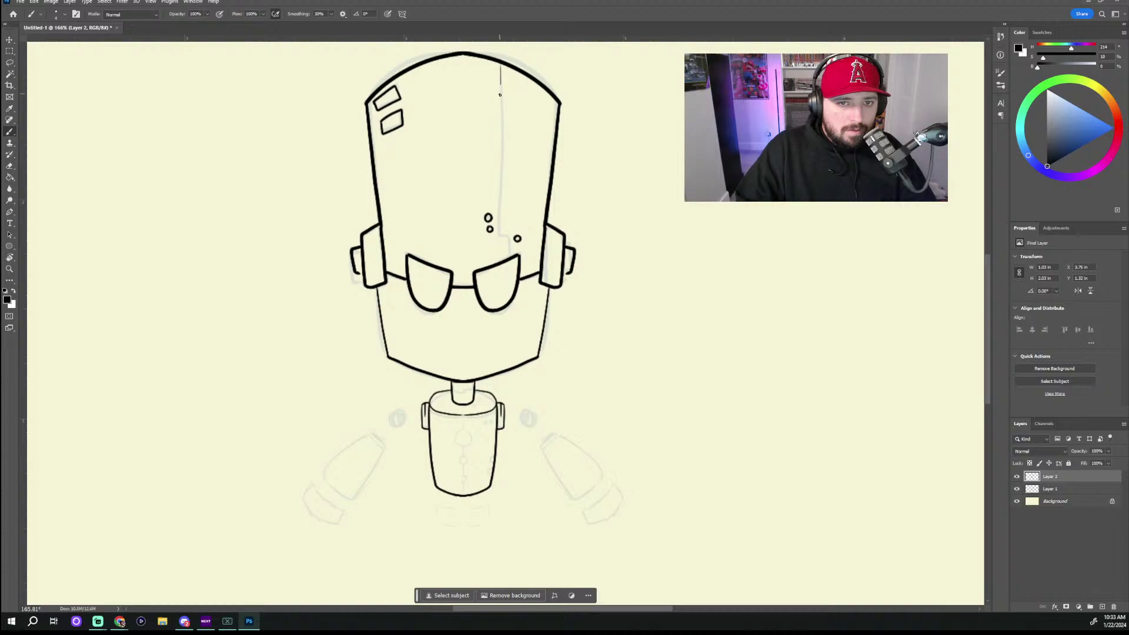
pyautogui.moveTo(500, 94); pyautogui.dragTo(499, 193)
pyautogui.hotkey('ctrl', 'z')
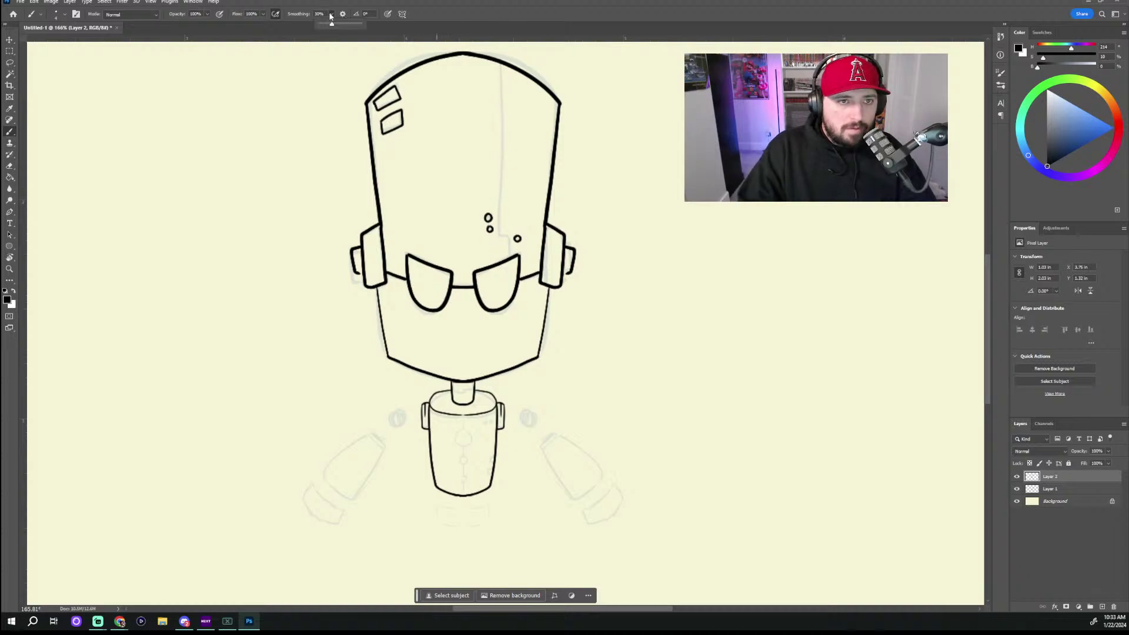
# Step: Raise the brush smoothing to 76% and ink the head's vertical seam as one long straight stroke, redrawing it once
pyautogui.moveTo(334, 24); pyautogui.dragTo(331, 27)
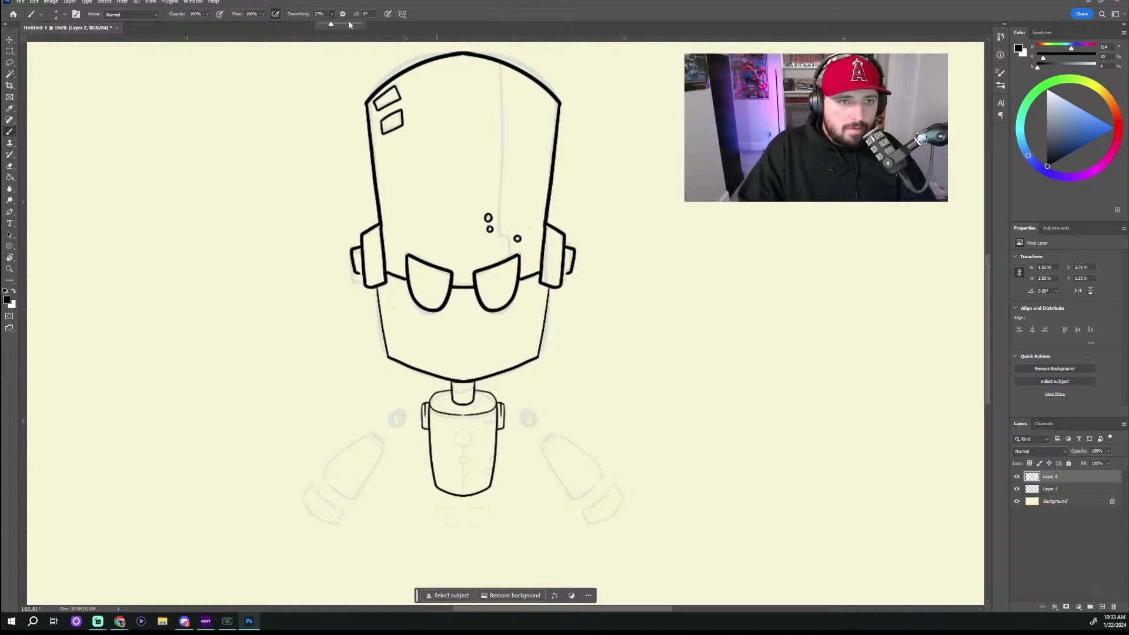
pyautogui.click(348, 22)
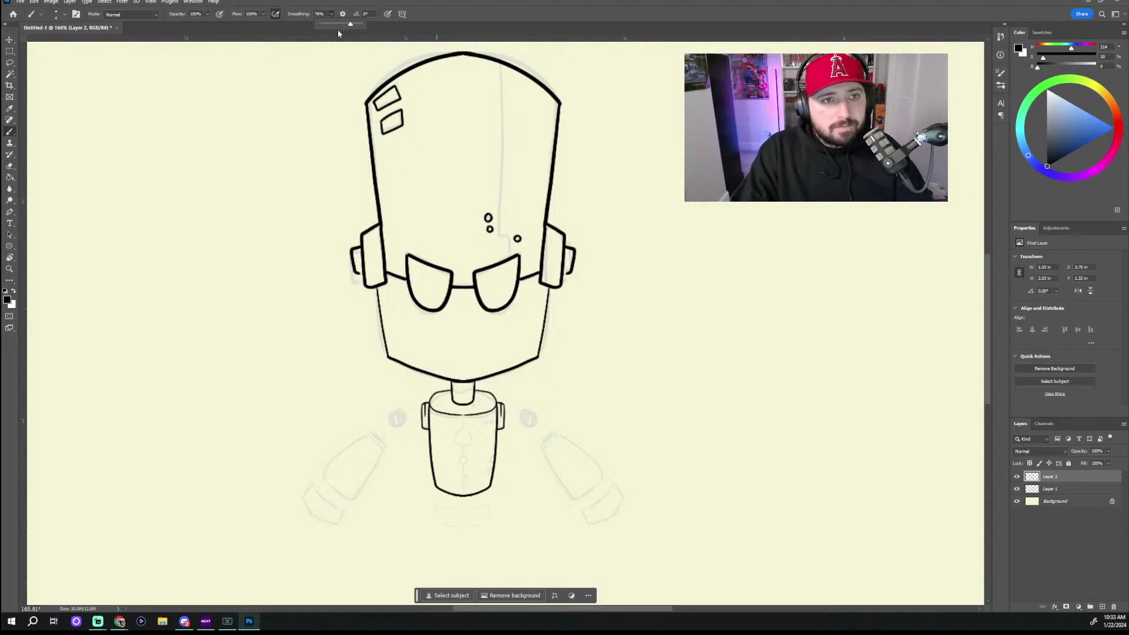
pyautogui.moveTo(503, 61); pyautogui.dragTo(503, 194)
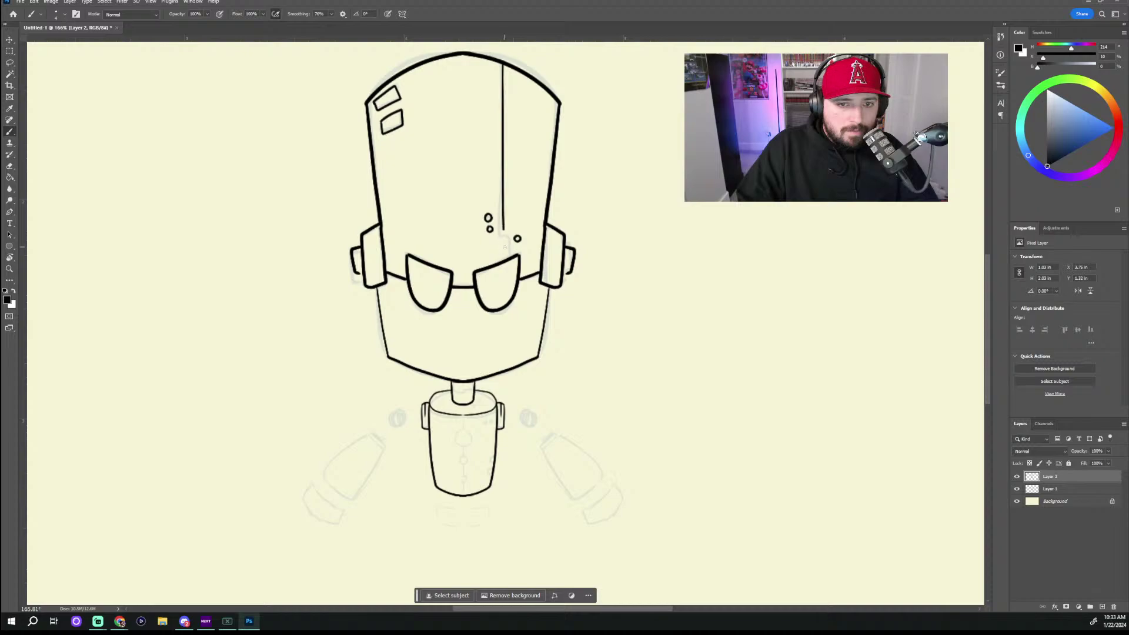
pyautogui.hotkey('ctrl', 'z')
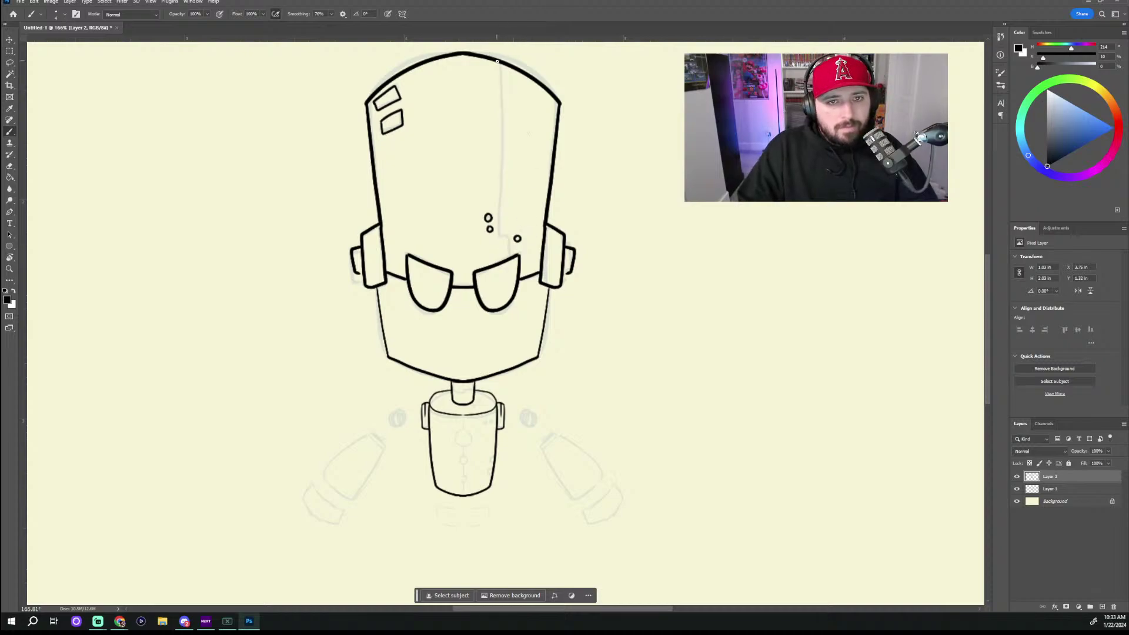
pyautogui.moveTo(499, 64); pyautogui.dragTo(504, 225)
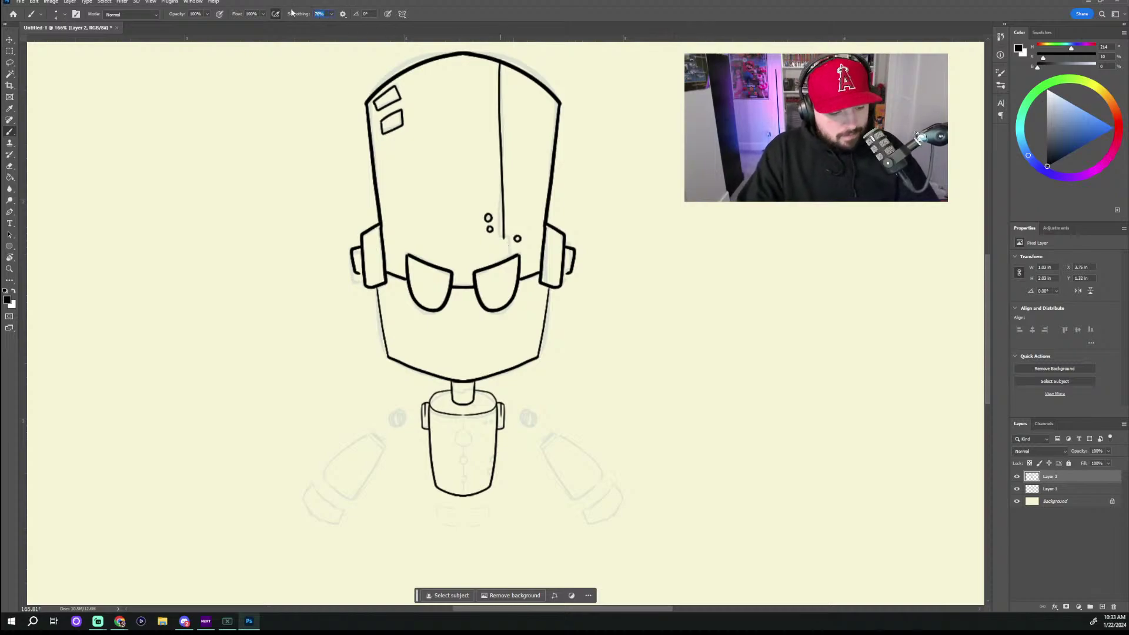
# Step: Set the brush smoothing to 30%, ink the seam's stepped lower end down to the lens, and erase the overshoot below the corner
pyautogui.write('10')
pyautogui.scroll(3, 605, 224)
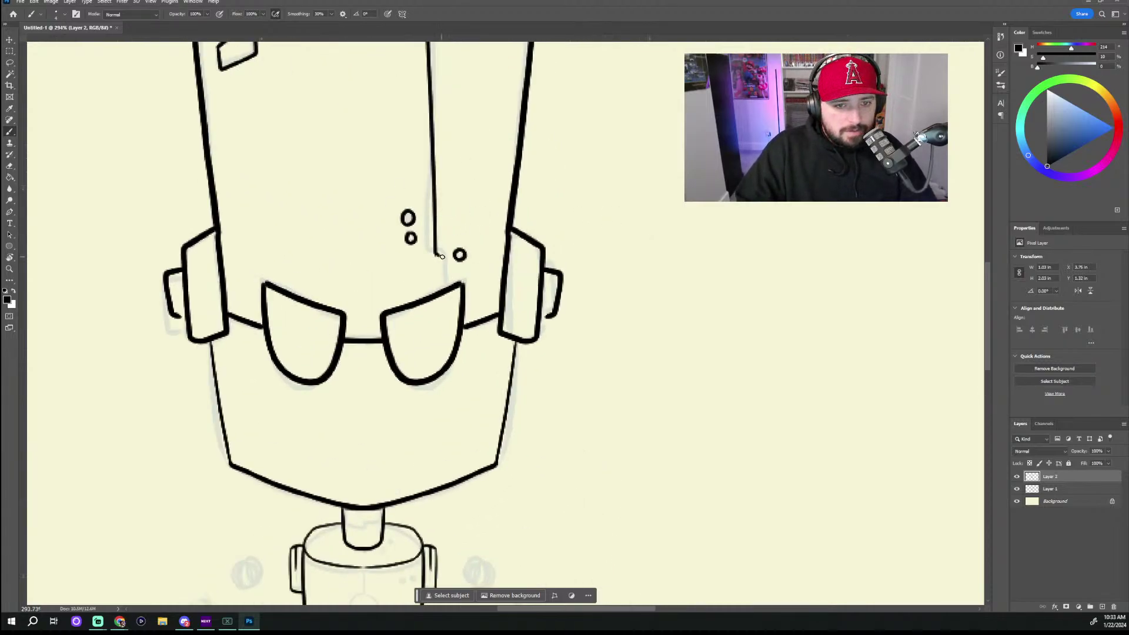
pyautogui.moveTo(441, 255); pyautogui.dragTo(450, 289)
pyautogui.scroll(5, 478, 221)
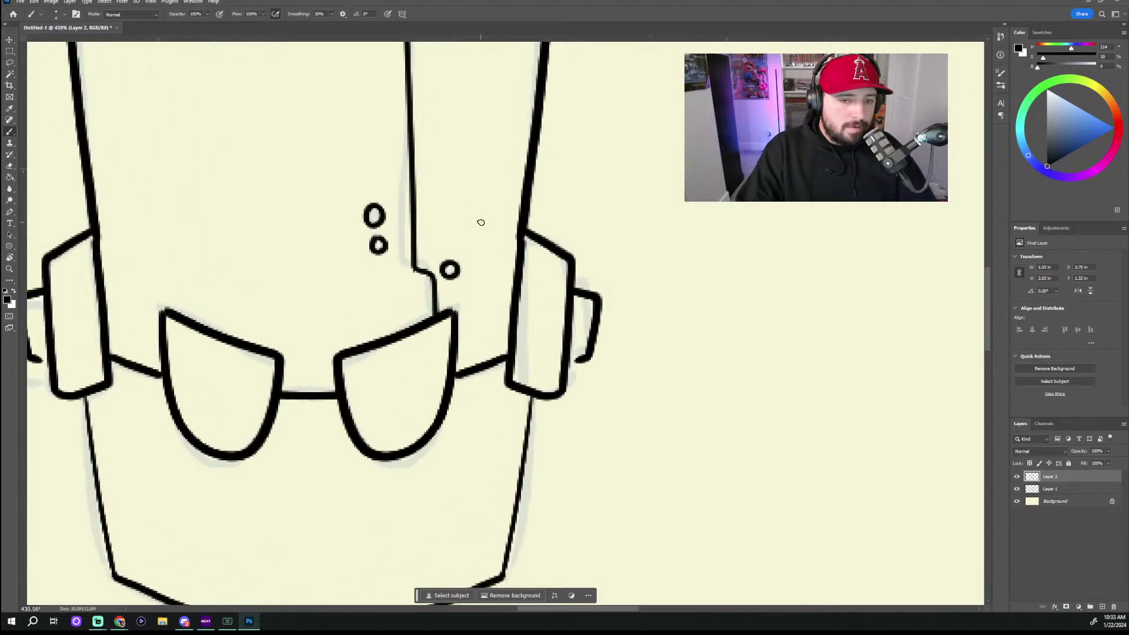
pyautogui.hotkey('ctrl', 'z')
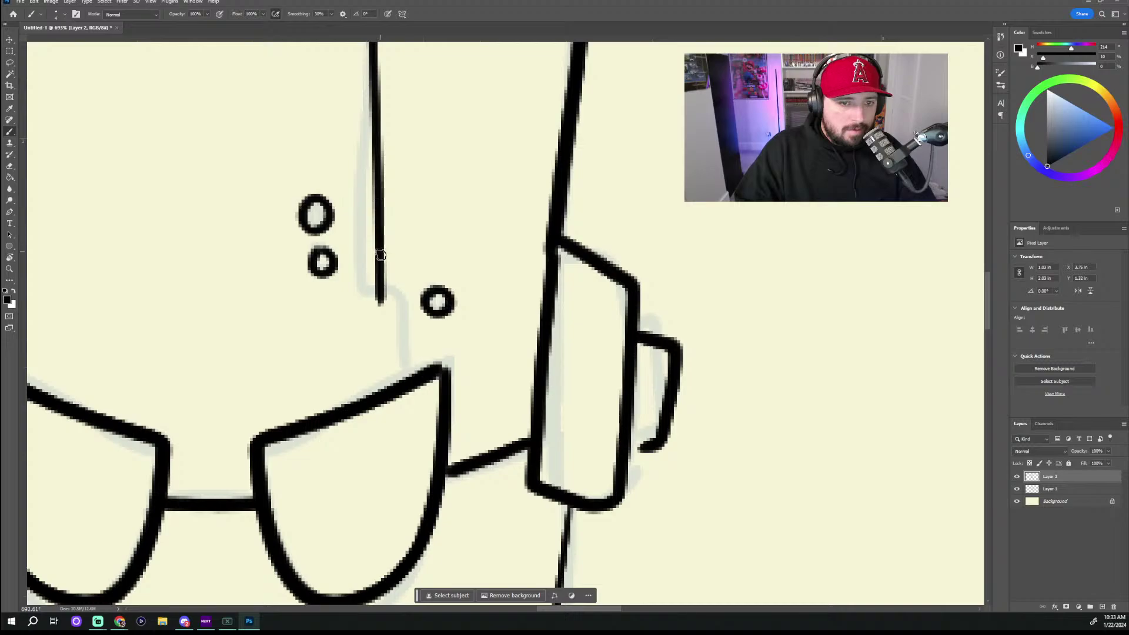
pyautogui.moveTo(379, 258)
pyautogui.mouseDown()
pyautogui.moveTo(408, 259)
pyautogui.moveTo(411, 383)
pyautogui.mouseUp()
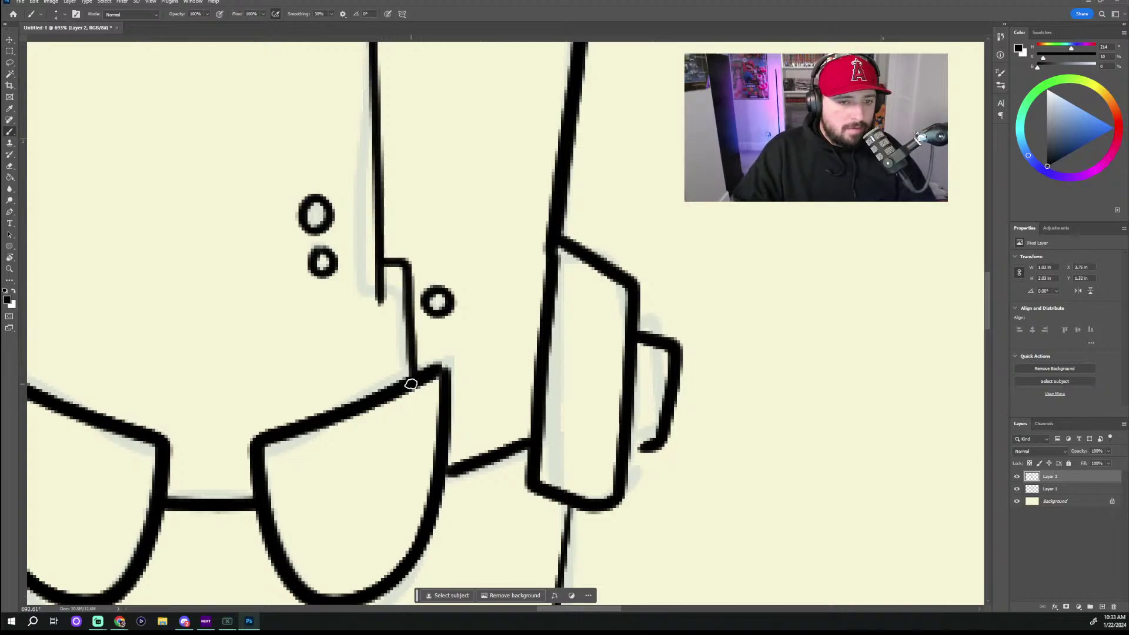
pyautogui.moveTo(379, 307); pyautogui.dragTo(379, 276)
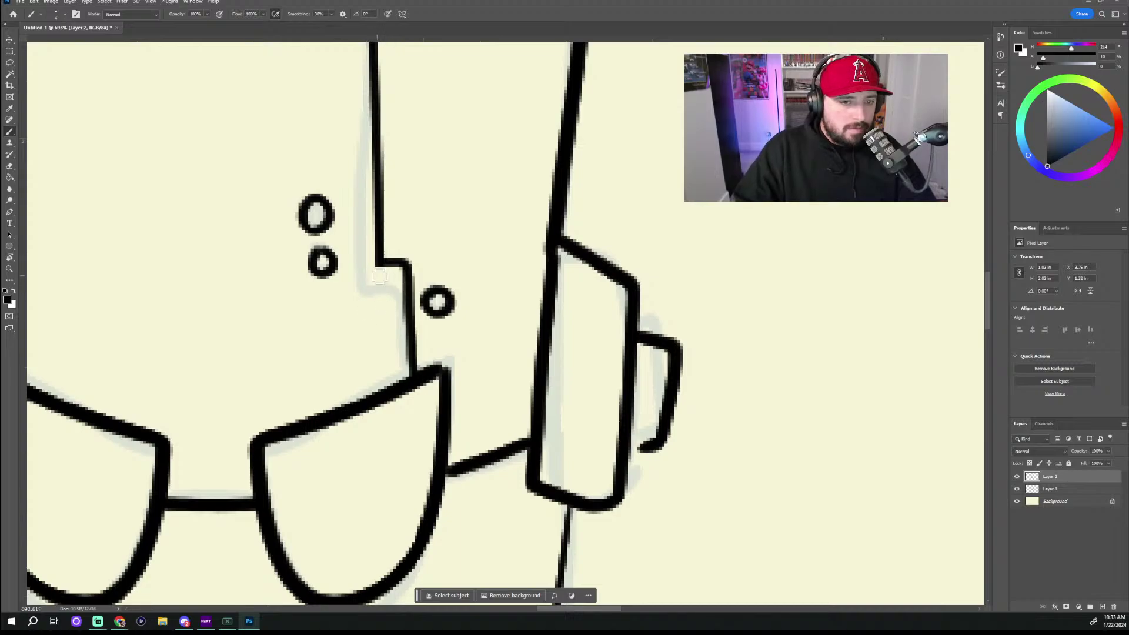
# Step: Undo the seam strokes and ink the whole stepped seam again from the head's top edge to the lens
pyautogui.scroll(-10, 385, 261)
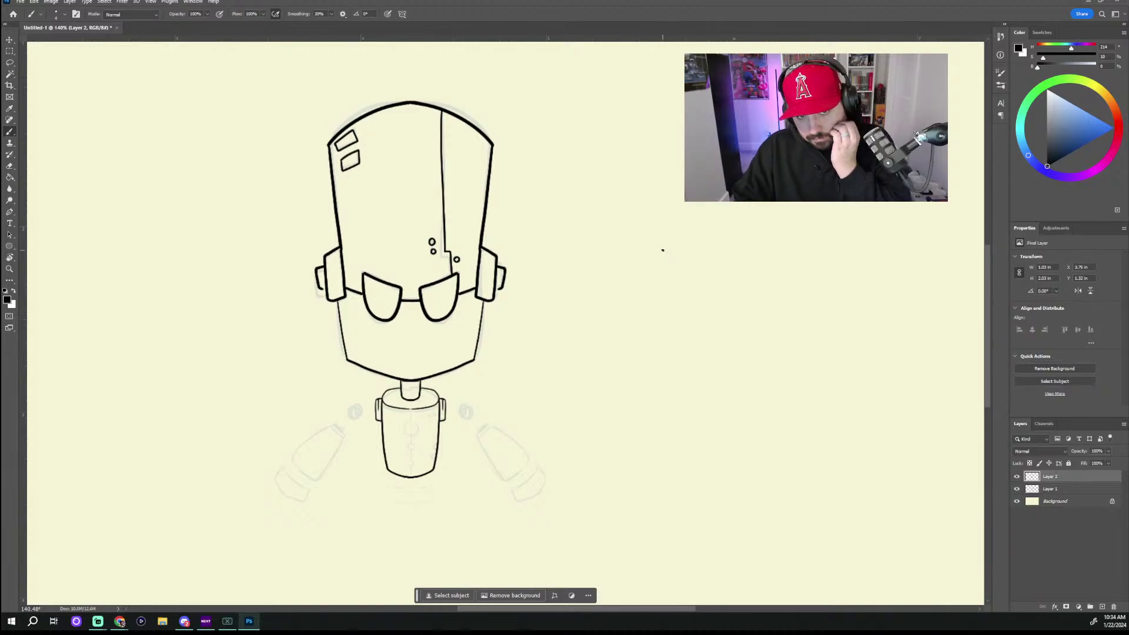
pyautogui.scroll(3, 536, 242)
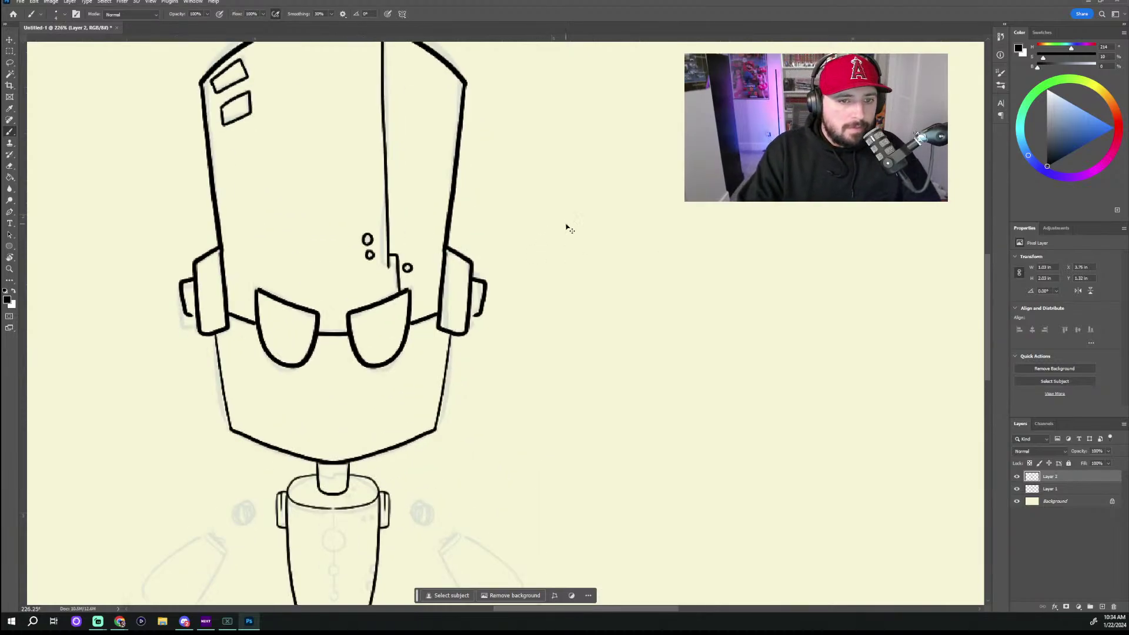
pyautogui.hotkey('ctrl', 'z')
pyautogui.hotkey('ctrl', 'z')
pyautogui.scroll(-2, 571, 219)
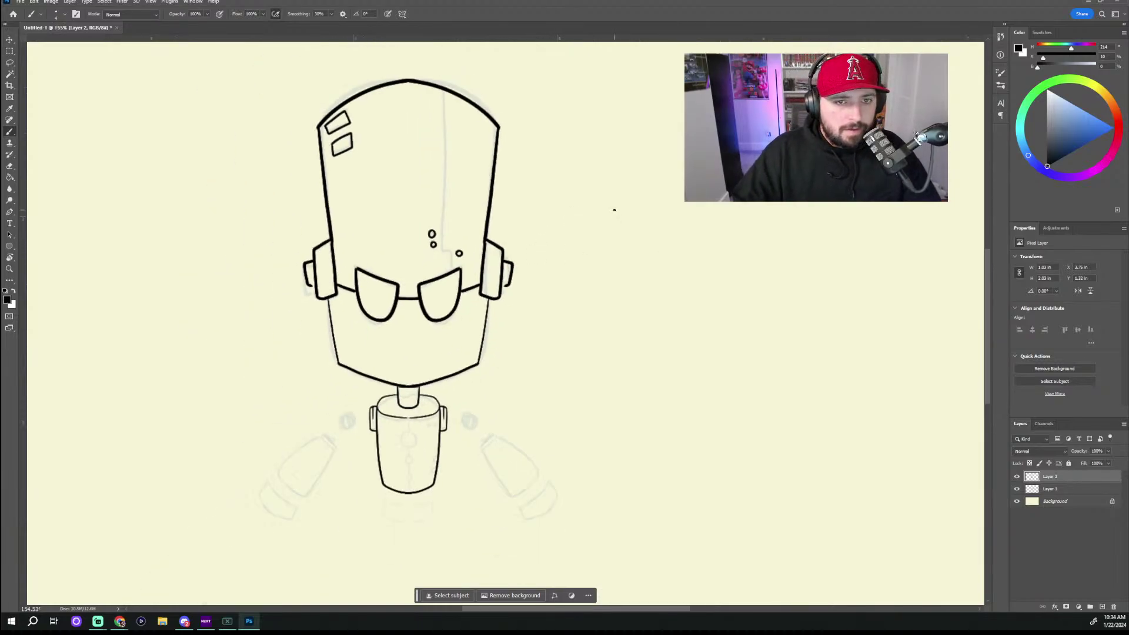
pyautogui.moveTo(443, 91); pyautogui.dragTo(454, 269)
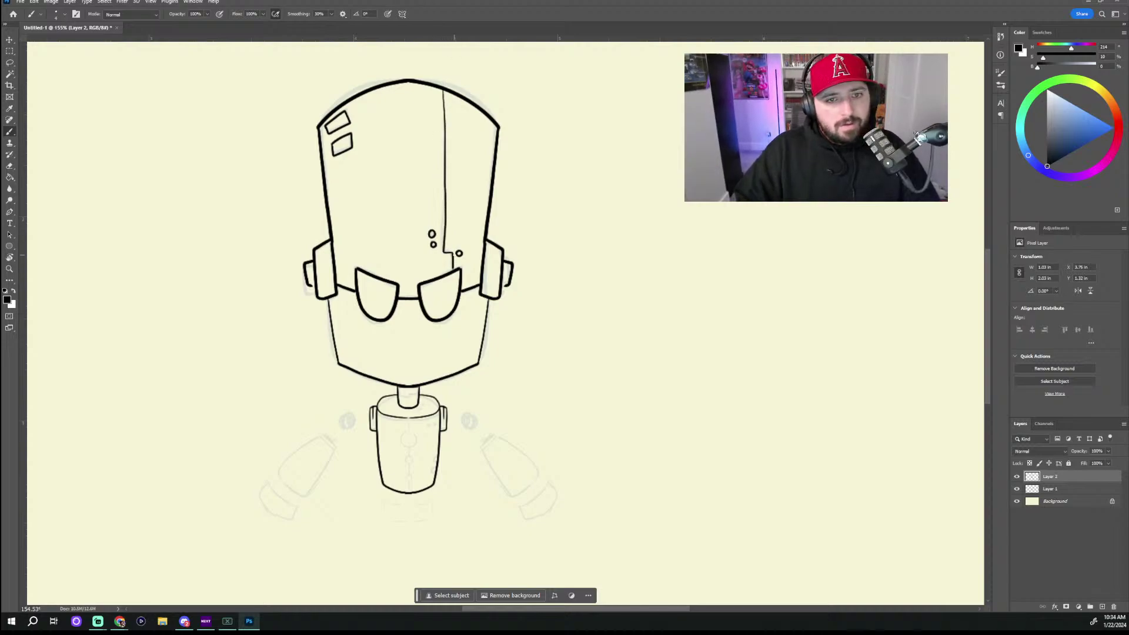
pyautogui.scroll(10, 461, 268)
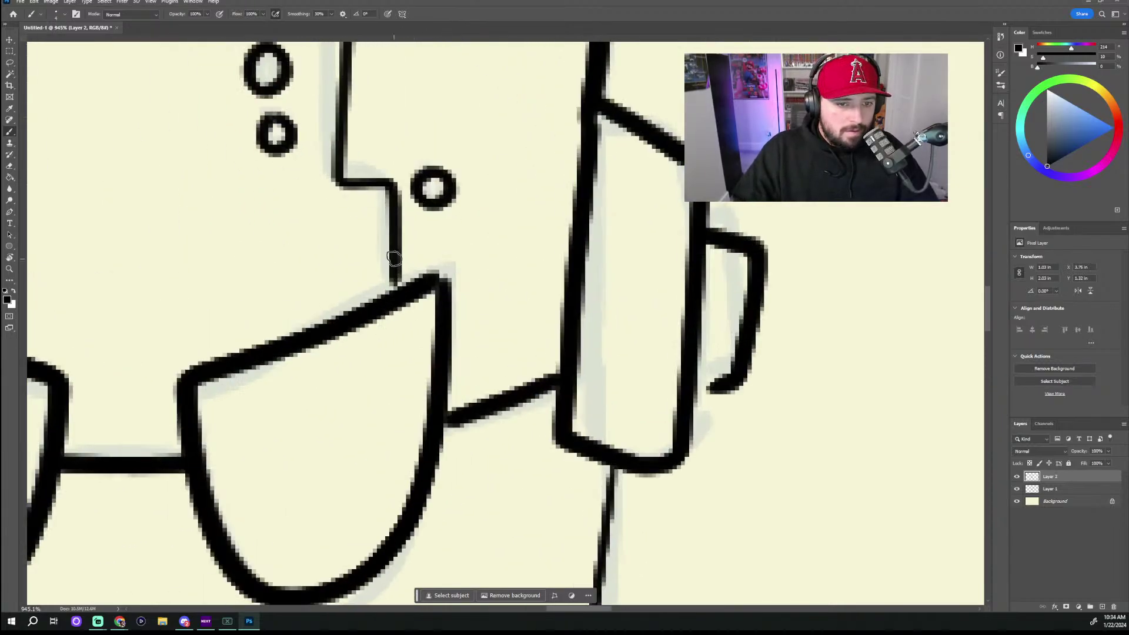
pyautogui.scroll(-3, 395, 295)
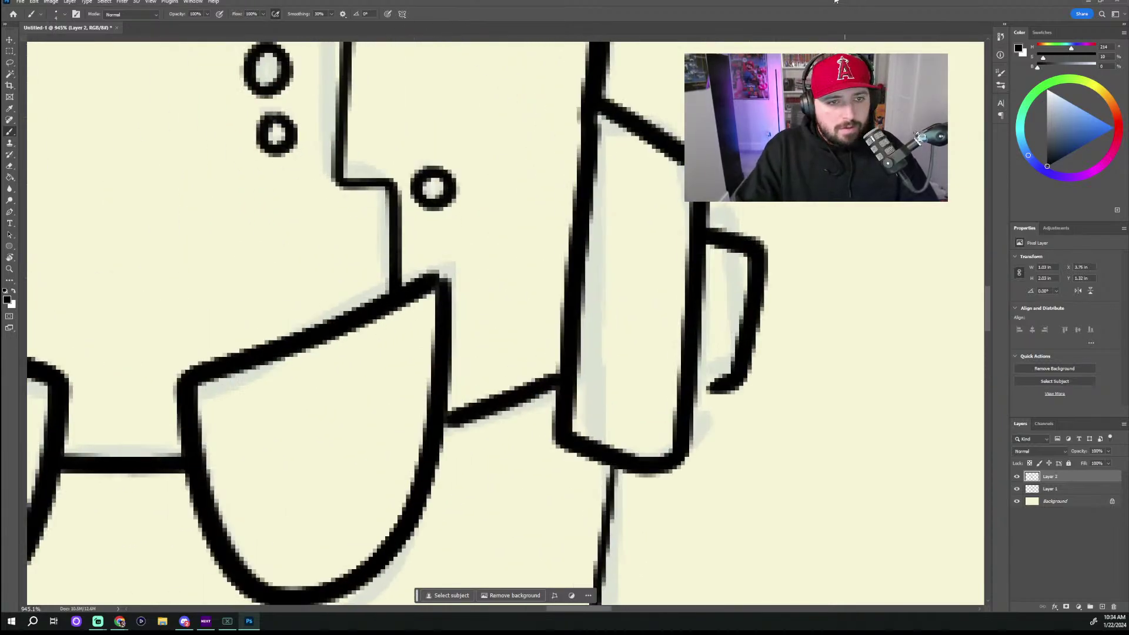
# Step: Ink the notched seam line across the neck following the sketch
pyautogui.scroll(-4, 588, 322)
pyautogui.scroll(2, 599, 348)
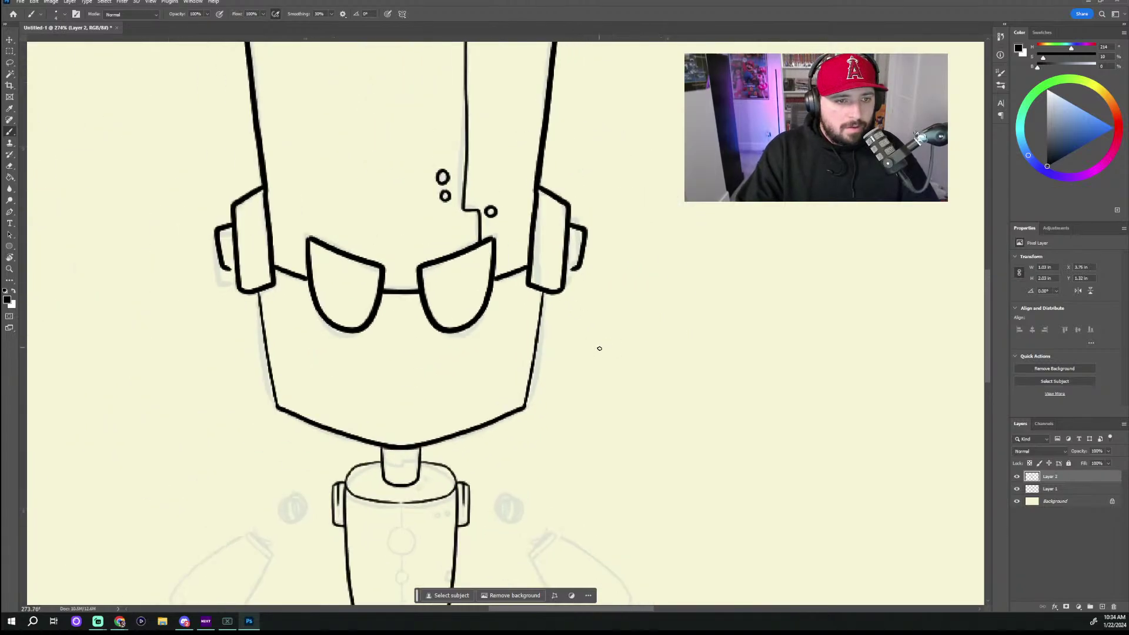
pyautogui.scroll(-2, 431, 509)
pyautogui.scroll(5, 434, 513)
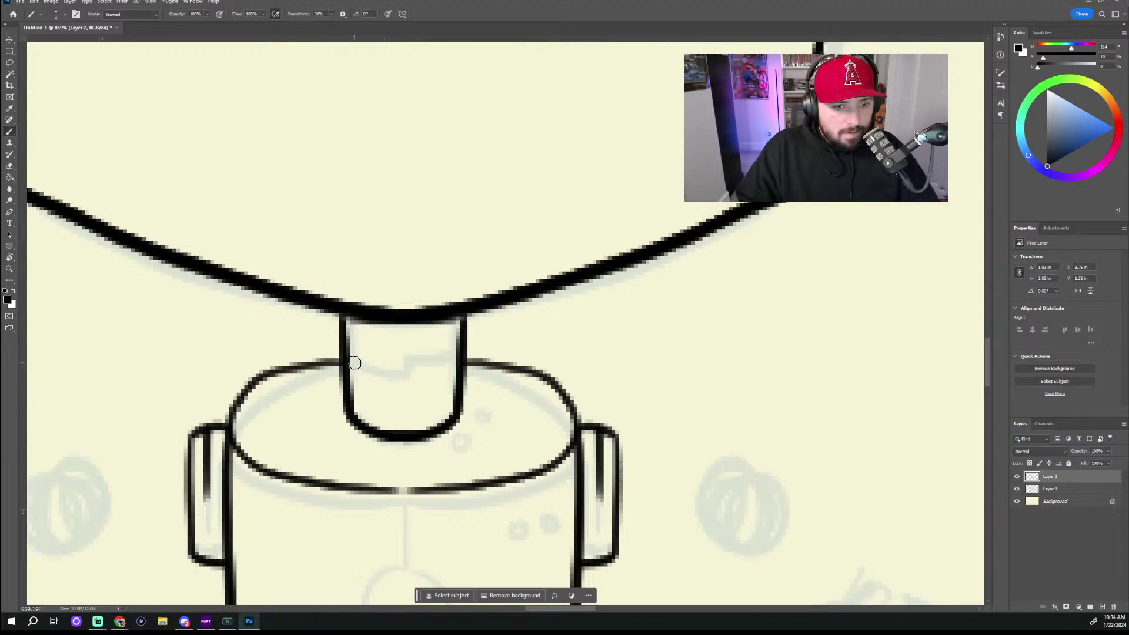
pyautogui.moveTo(350, 362)
pyautogui.mouseDown()
pyautogui.moveTo(412, 375)
pyautogui.moveTo(409, 355)
pyautogui.moveTo(464, 338)
pyautogui.mouseUp()
# Step: Ink the torso's vertical center line in separate segments, leaving gaps for the three sketched circles
pyautogui.scroll(-4, 500, 441)
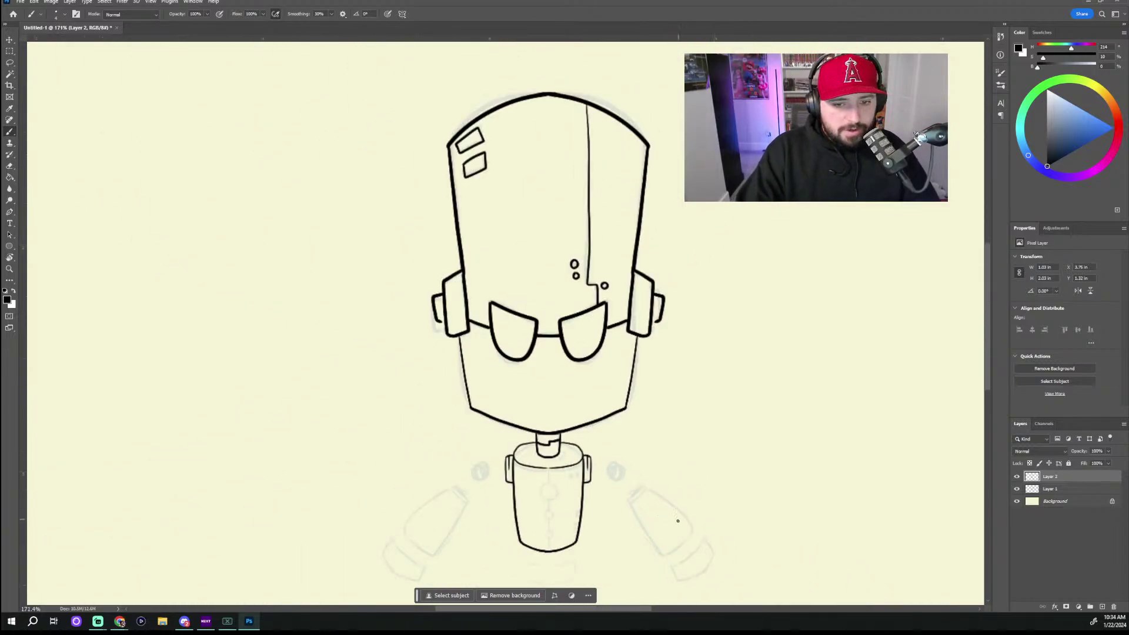
pyautogui.scroll(2, 548, 506)
pyautogui.scroll(2, 549, 507)
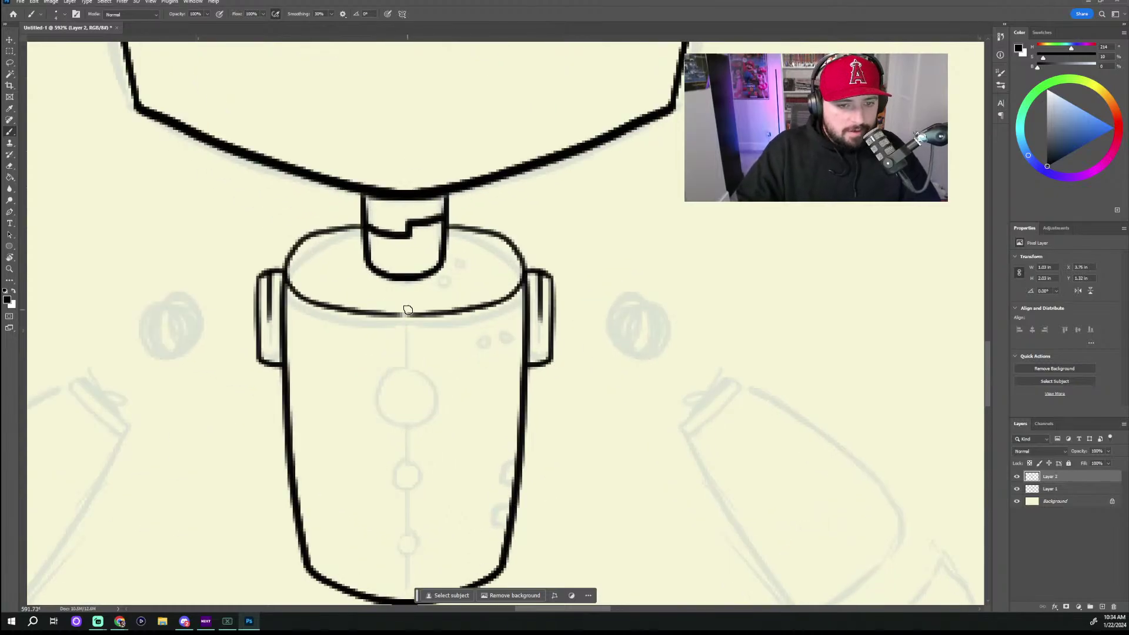
pyautogui.moveTo(405, 316); pyautogui.dragTo(405, 376)
pyautogui.moveTo(406, 428); pyautogui.dragTo(405, 600)
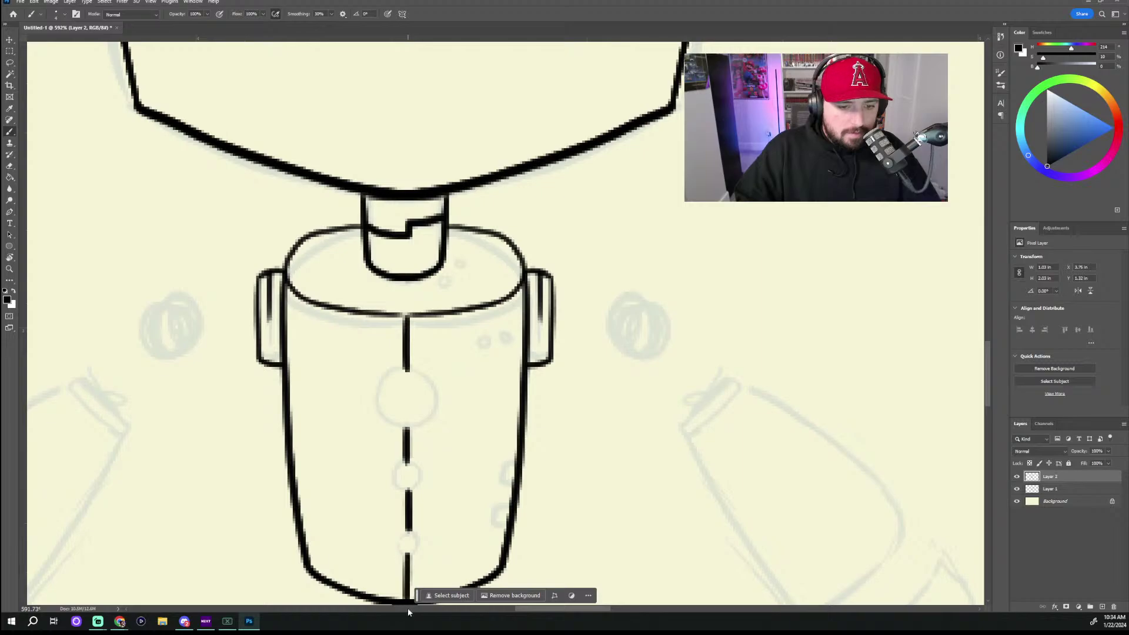
# Step: Ink the three circles along the torso's center line, a large upper one and two smaller ones below
pyautogui.moveTo(399, 371)
pyautogui.mouseDown()
pyautogui.moveTo(377, 409)
pyautogui.moveTo(395, 426)
pyautogui.moveTo(424, 425)
pyautogui.moveTo(436, 395)
pyautogui.moveTo(404, 368)
pyautogui.mouseUp()
pyautogui.moveTo(406, 461)
pyautogui.mouseDown()
pyautogui.moveTo(424, 468)
pyautogui.moveTo(406, 461)
pyautogui.mouseUp()
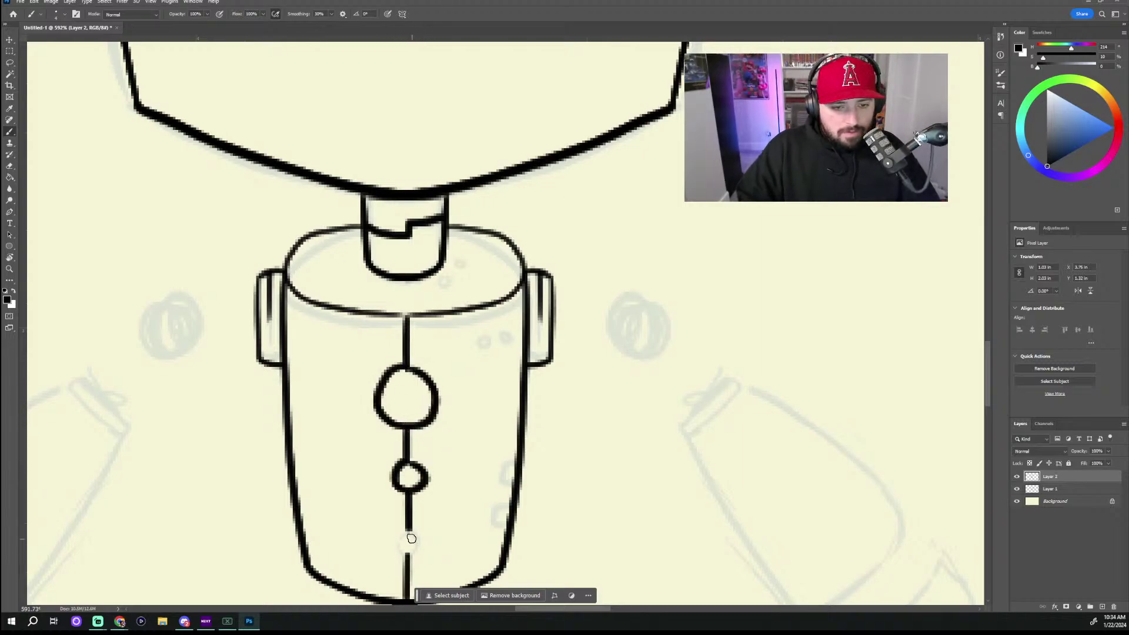
pyautogui.moveTo(410, 529)
pyautogui.mouseDown()
pyautogui.moveTo(424, 549)
pyautogui.moveTo(402, 529)
pyautogui.mouseUp()
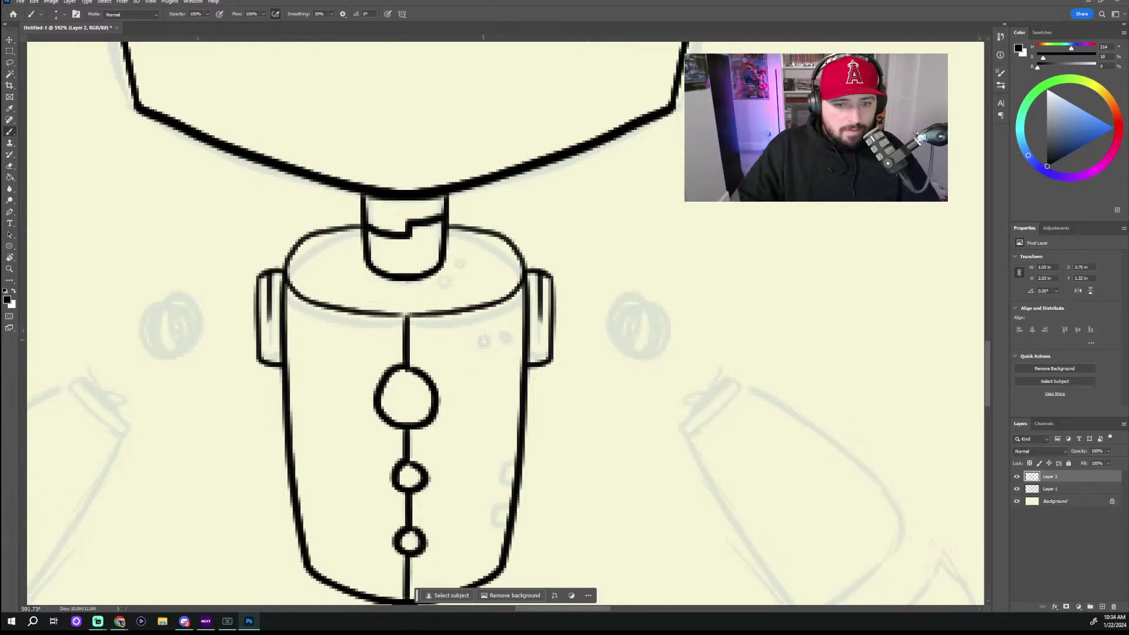
# Step: Ink two pairs of small rivet circles, one near the torso's upper right and one on its top face beside the neck
pyautogui.moveTo(484, 340)
pyautogui.mouseDown()
pyautogui.moveTo(473, 335)
pyautogui.moveTo(479, 346)
pyautogui.moveTo(482, 333)
pyautogui.moveTo(507, 328)
pyautogui.mouseUp()
pyautogui.hotkey('ctrl', 'z')
pyautogui.hotkey('ctrl', 'z')
pyautogui.hotkey('ctrl', 'z')
pyautogui.hotkey('ctrl', 'z')
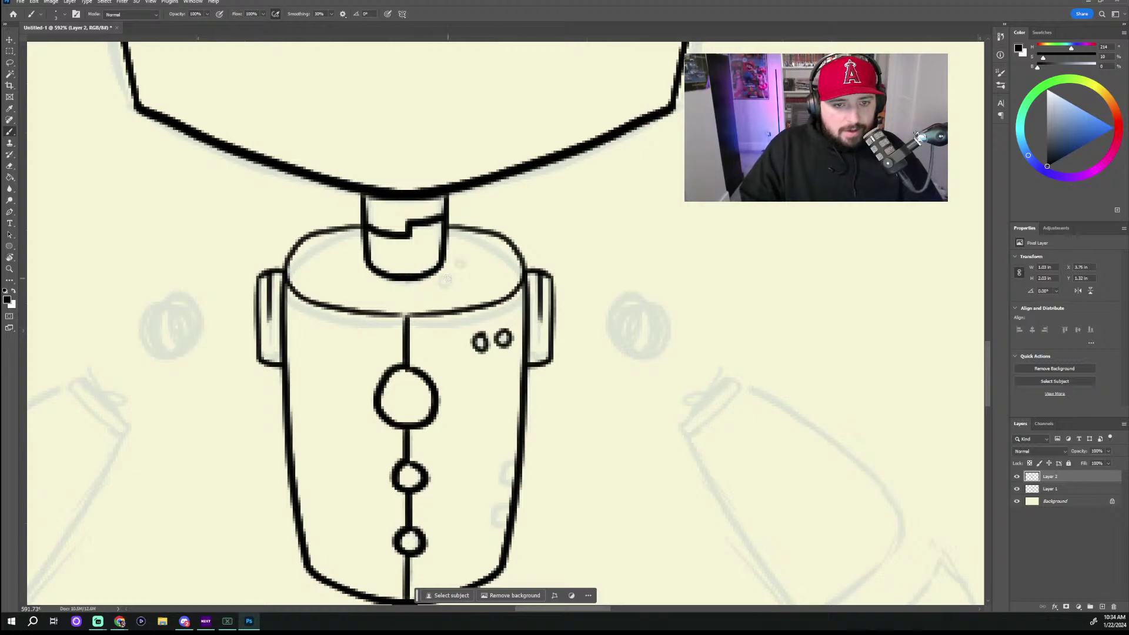
pyautogui.moveTo(447, 278); pyautogui.dragTo(460, 259)
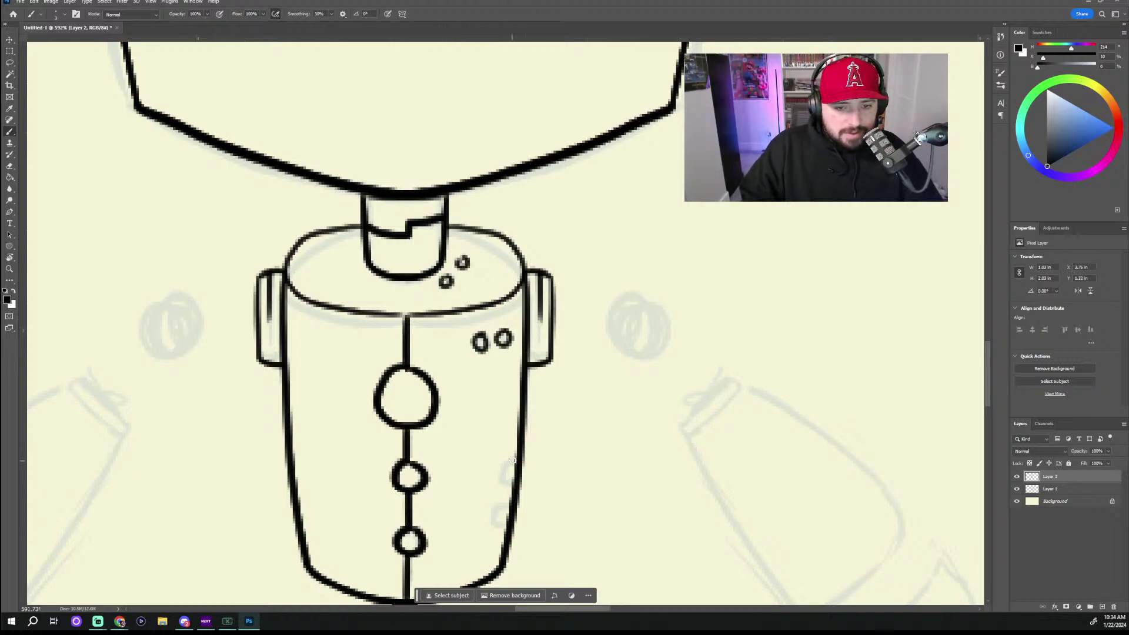
# Step: Ink two small square notches along the torso's lower right edge and a narrow vertical slot at its upper left
pyautogui.moveTo(512, 459)
pyautogui.mouseDown()
pyautogui.moveTo(496, 482)
pyautogui.moveTo(516, 482)
pyautogui.moveTo(490, 506)
pyautogui.moveTo(511, 529)
pyautogui.mouseUp()
pyautogui.moveTo(301, 516)
pyautogui.mouseDown()
pyautogui.moveTo(357, 516)
pyautogui.moveTo(309, 532)
pyautogui.mouseUp()
pyautogui.hotkey('ctrl', 'z')
pyautogui.hotkey('ctrl', 'z')
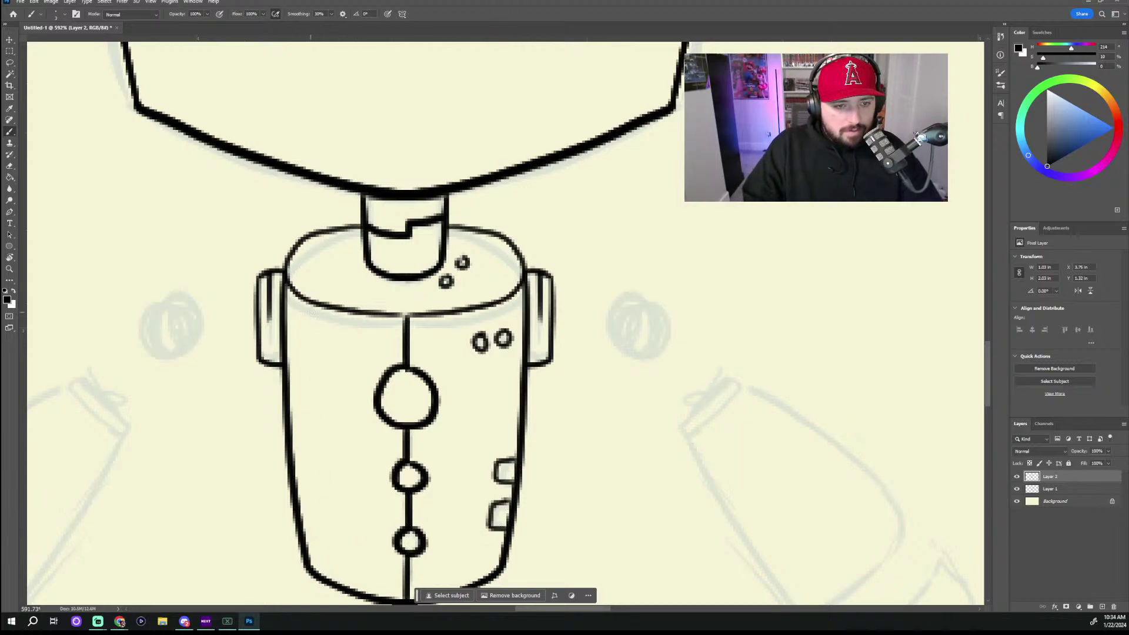
pyautogui.moveTo(311, 302); pyautogui.dragTo(309, 369)
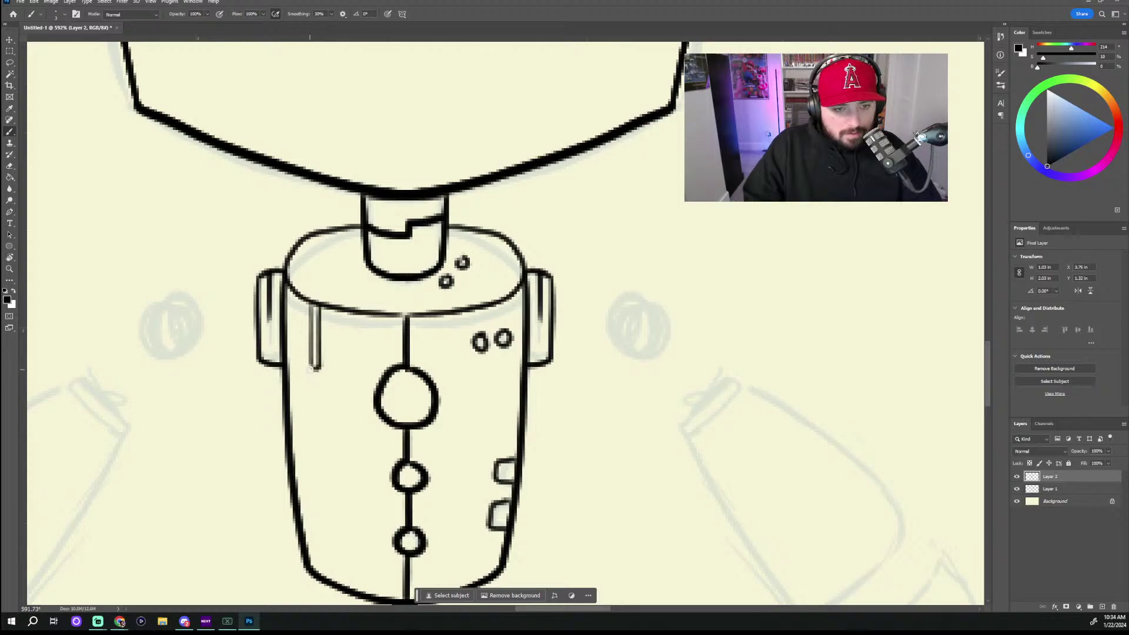
pyautogui.scroll(-8, 594, 416)
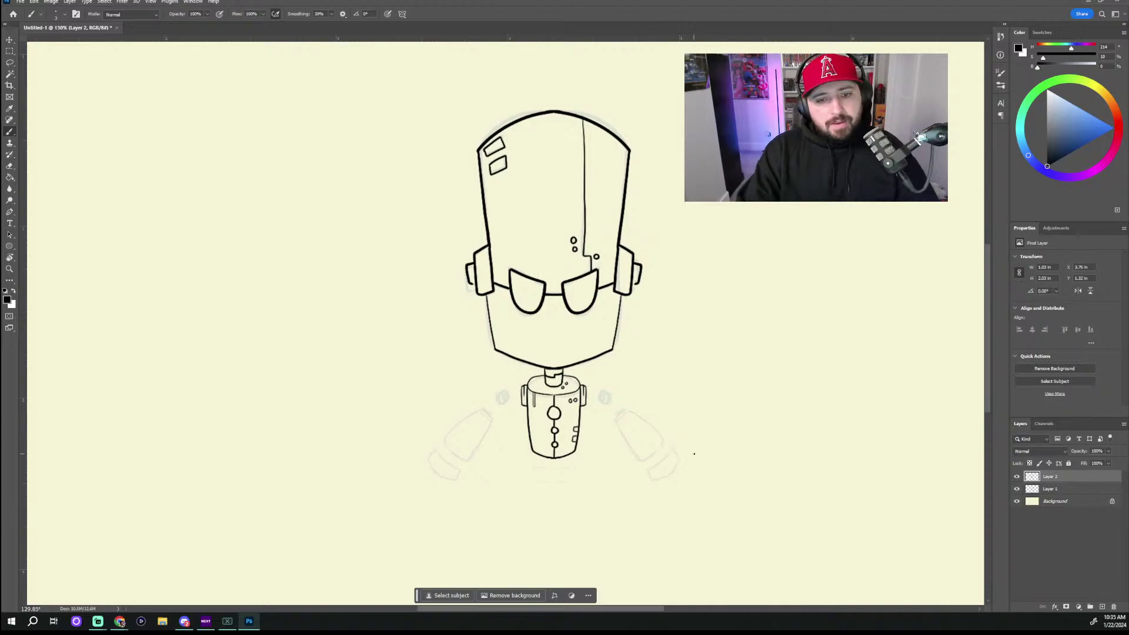
# Step: Turn on vertical paint symmetry with its axis through the robot's center and return to the Brush tool
pyautogui.scroll(5, 683, 430)
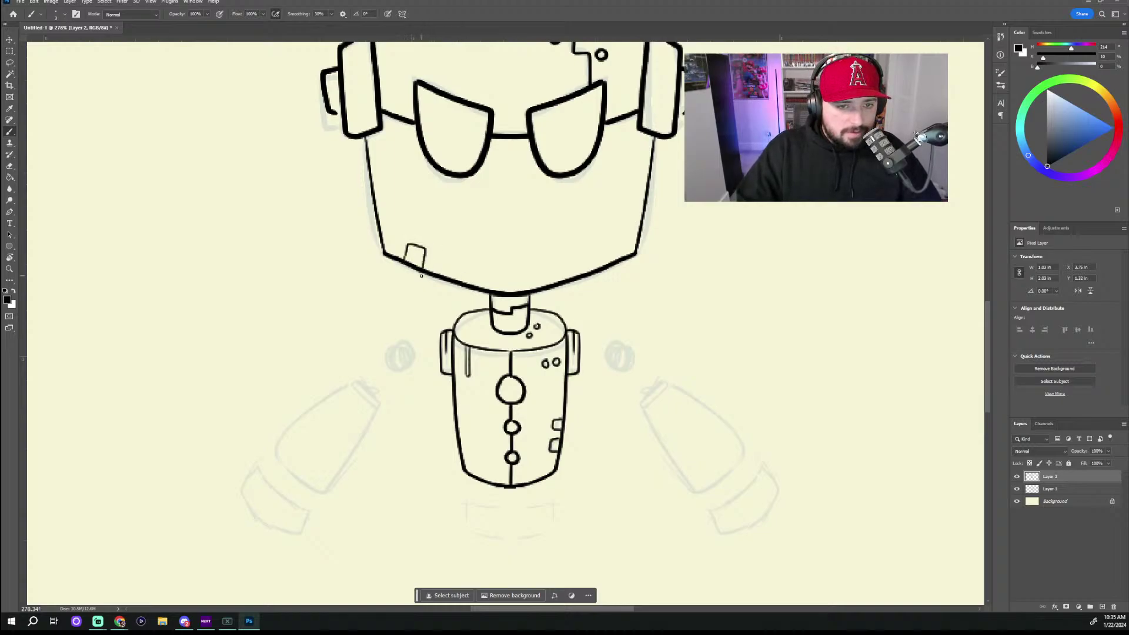
pyautogui.click(403, 15)
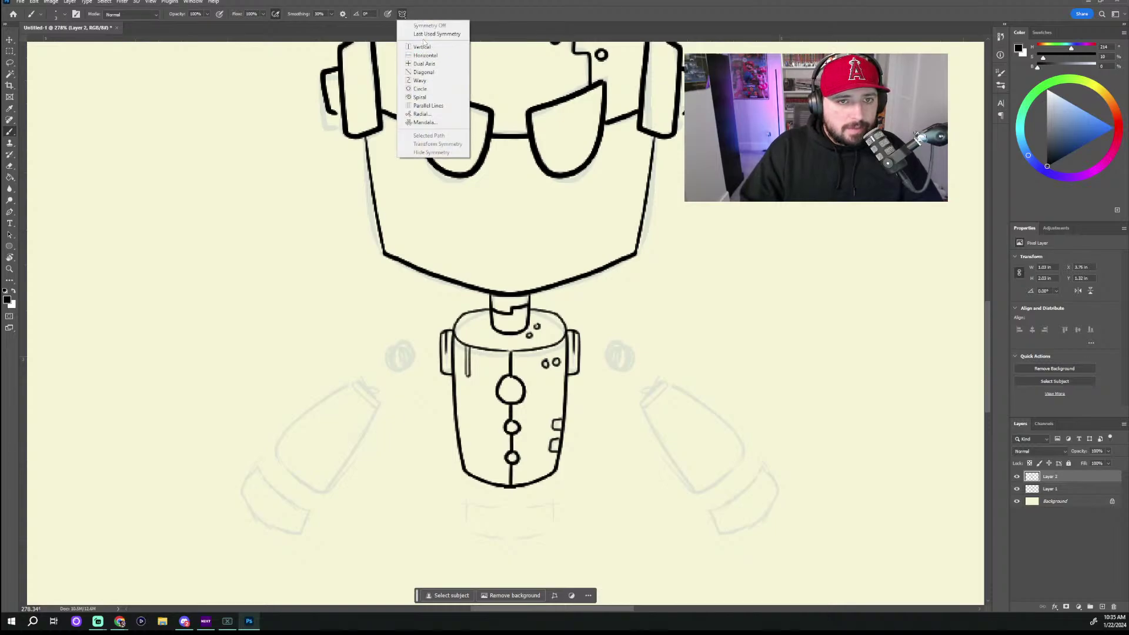
pyautogui.click(423, 47)
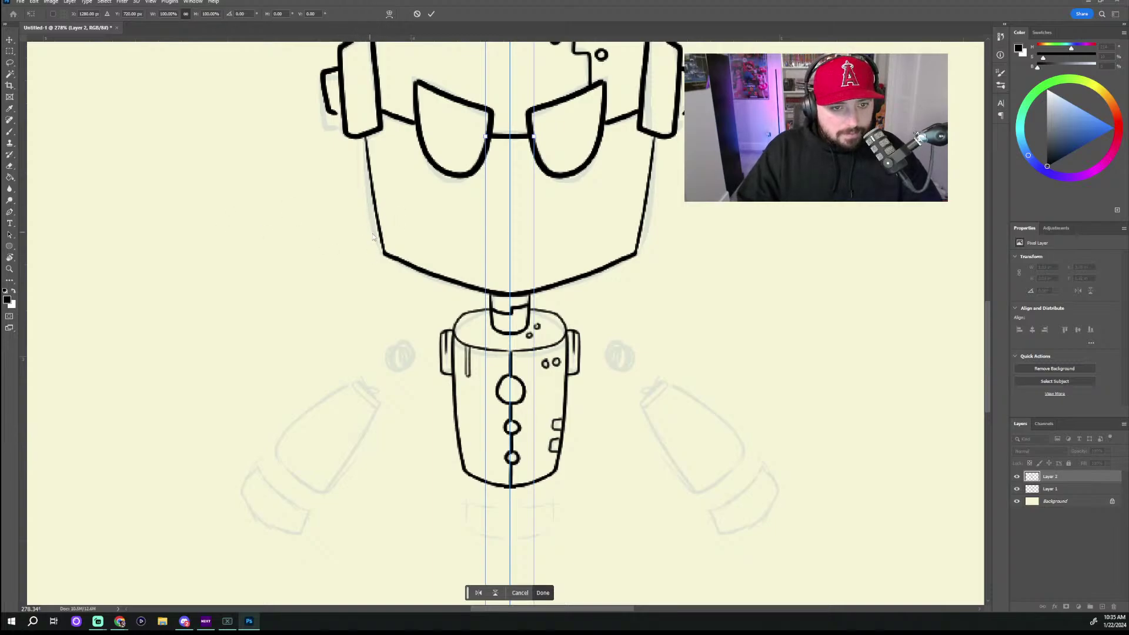
pyautogui.click(10, 131)
# Step: Try out mirrored small notches of different widths along the jaw's lower edge
pyautogui.moveTo(402, 262)
pyautogui.mouseDown()
pyautogui.moveTo(430, 252)
pyautogui.moveTo(426, 272)
pyautogui.moveTo(400, 237)
pyautogui.moveTo(416, 243)
pyautogui.moveTo(402, 242)
pyautogui.moveTo(420, 254)
pyautogui.moveTo(414, 269)
pyautogui.moveTo(450, 279)
pyautogui.mouseUp()
pyautogui.hotkey('ctrl', 'z')
pyautogui.hotkey('ctrl', 'z')
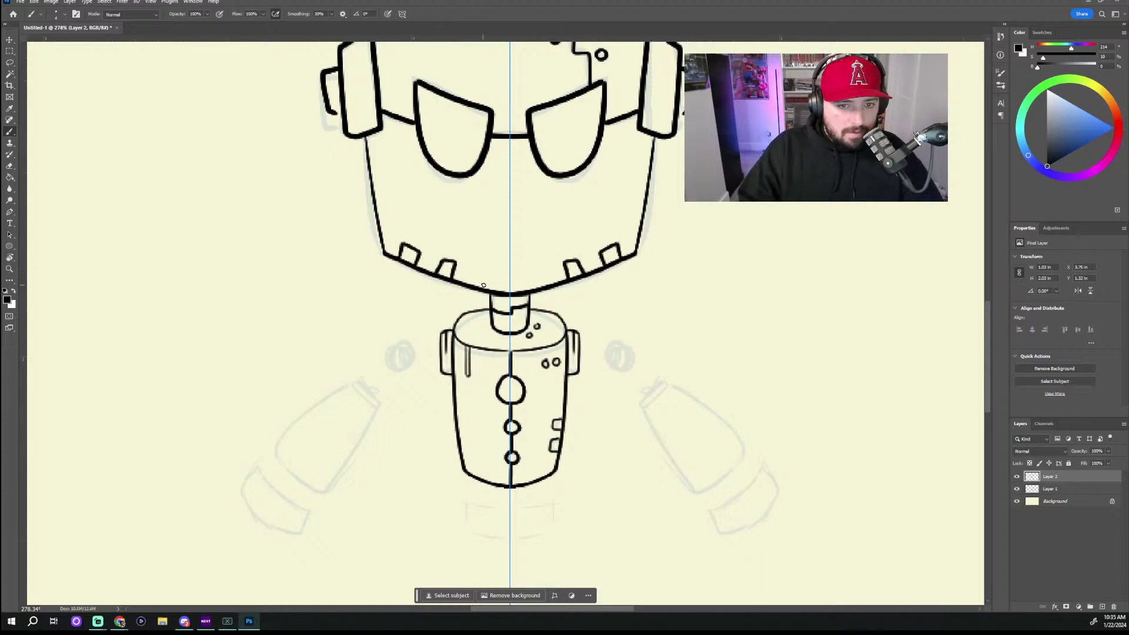
pyautogui.moveTo(533, 287)
pyautogui.mouseDown()
pyautogui.moveTo(491, 273)
pyautogui.moveTo(508, 294)
pyautogui.mouseUp()
pyautogui.hotkey('ctrl', 'z')
pyautogui.hotkey('ctrl', 'z')
pyautogui.hotkey('ctrl', 'z')
pyautogui.hotkey('ctrl', 'z')
pyautogui.hotkey('ctrl', 'z')
pyautogui.hotkey('ctrl', 'z')
pyautogui.hotkey('ctrl', 'z')
pyautogui.hotkey('ctrl', 'z')
pyautogui.hotkey('ctrl', 'z')
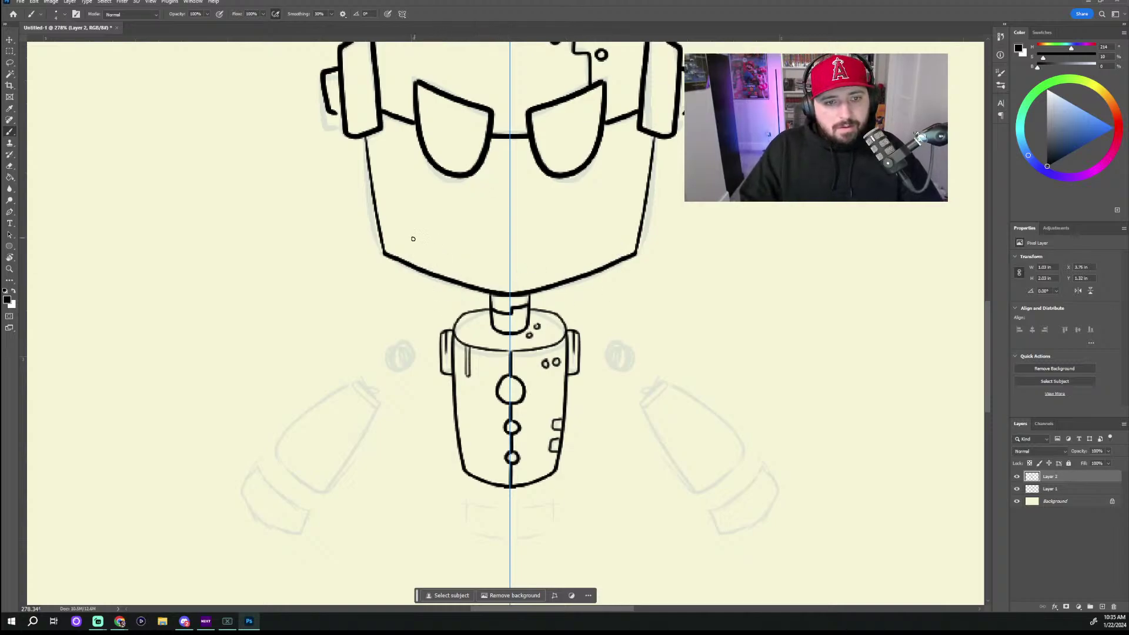
pyautogui.moveTo(400, 260)
pyautogui.mouseDown()
pyautogui.moveTo(404, 248)
pyautogui.moveTo(435, 274)
pyautogui.moveTo(485, 271)
pyautogui.moveTo(491, 294)
pyautogui.mouseUp()
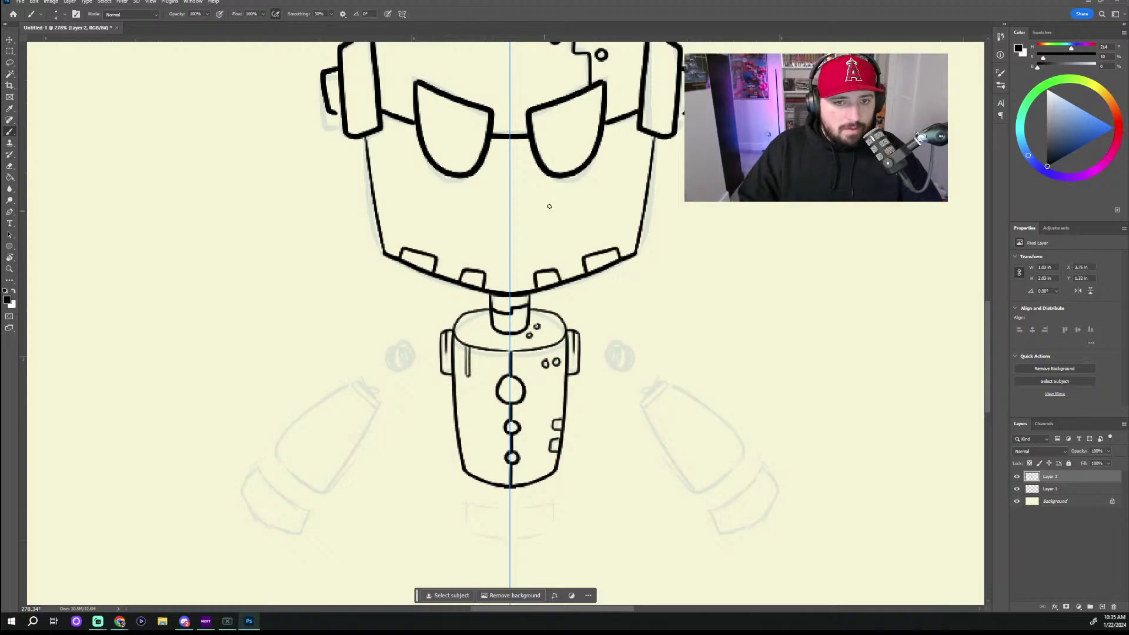
pyautogui.hotkey('ctrl', 'z')
pyautogui.hotkey('ctrl', 'z')
# Step: Ink a mirrored pair of wide notches on the jaw's lower edge and a small cap above the neck
pyautogui.moveTo(566, 282)
pyautogui.mouseDown()
pyautogui.moveTo(565, 261)
pyautogui.moveTo(615, 246)
pyautogui.moveTo(617, 263)
pyautogui.mouseUp()
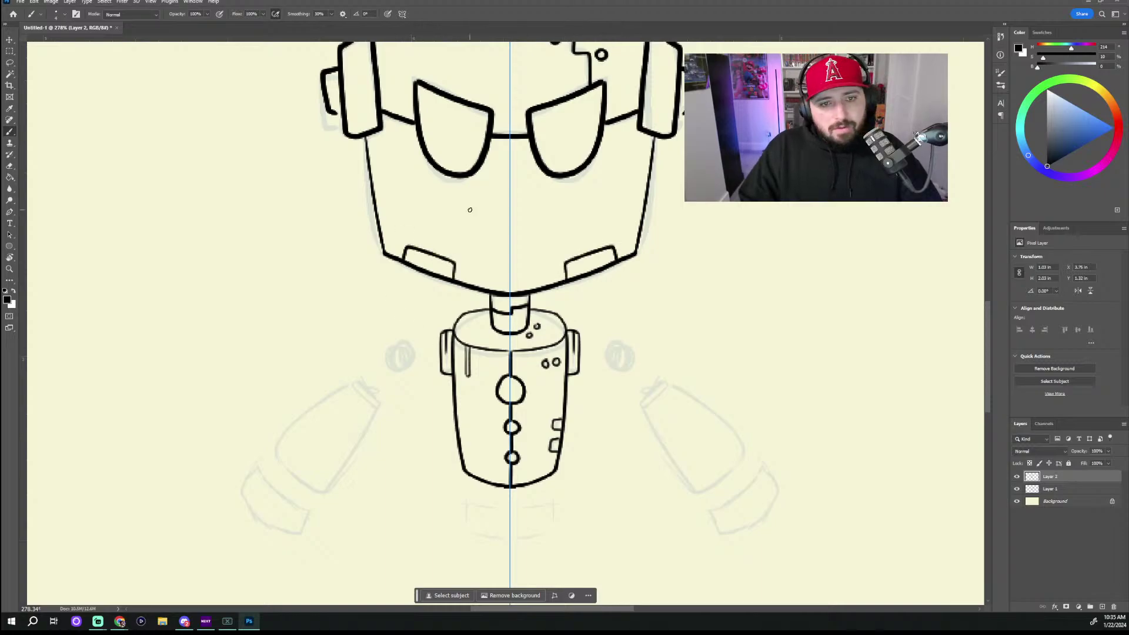
pyautogui.moveTo(488, 291)
pyautogui.mouseDown()
pyautogui.moveTo(491, 278)
pyautogui.moveTo(515, 278)
pyautogui.mouseUp()
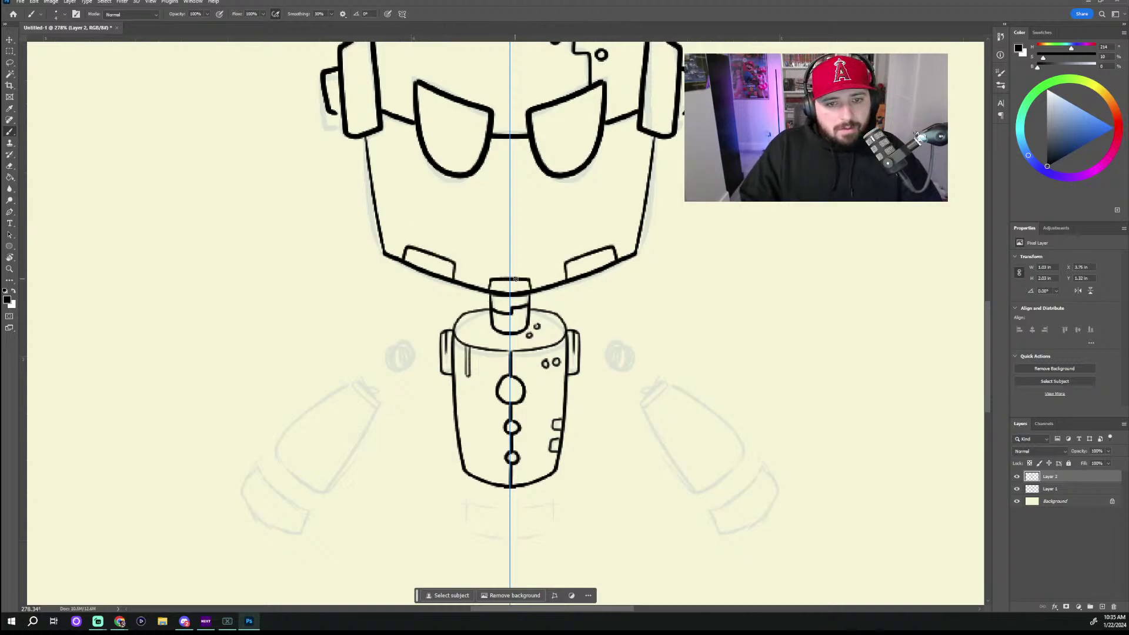
pyautogui.scroll(-5, 643, 233)
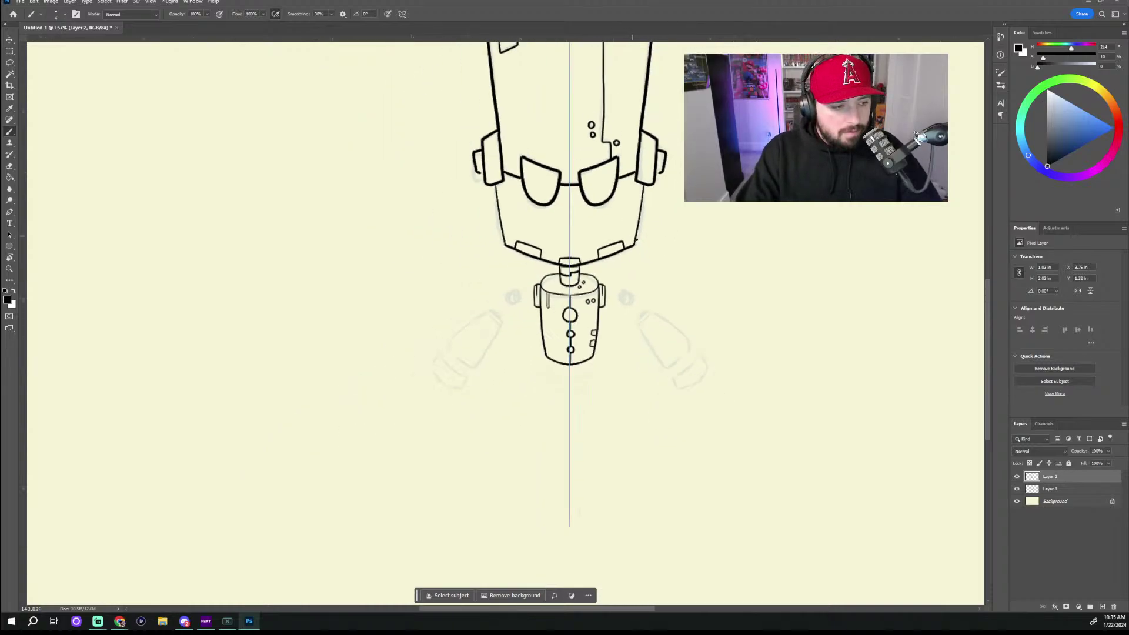
pyautogui.scroll(3, 664, 214)
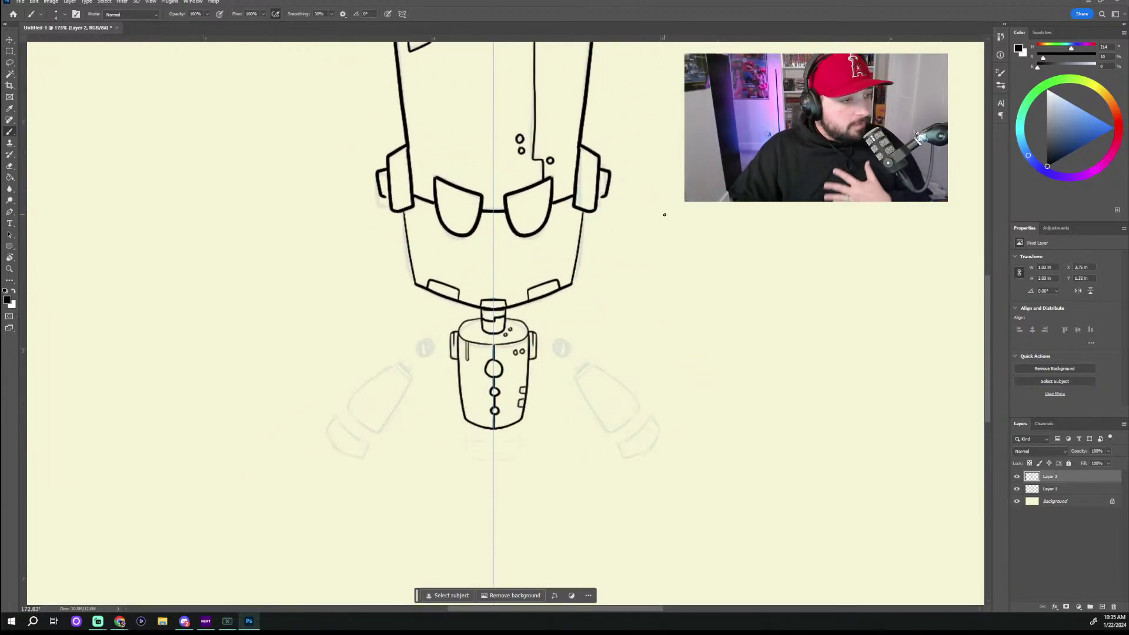
pyautogui.moveTo(90, 267); pyautogui.dragTo(107, 299)
pyautogui.moveTo(85, 262)
pyautogui.mouseDown()
pyautogui.moveTo(117, 318)
pyautogui.moveTo(113, 249)
pyautogui.moveTo(139, 271)
pyautogui.mouseUp()
pyautogui.hotkey('ctrl', 'z')
pyautogui.hotkey('ctrl', 'z')
pyautogui.hotkey('ctrl', 'z')
pyautogui.hotkey('ctrl', 'z')
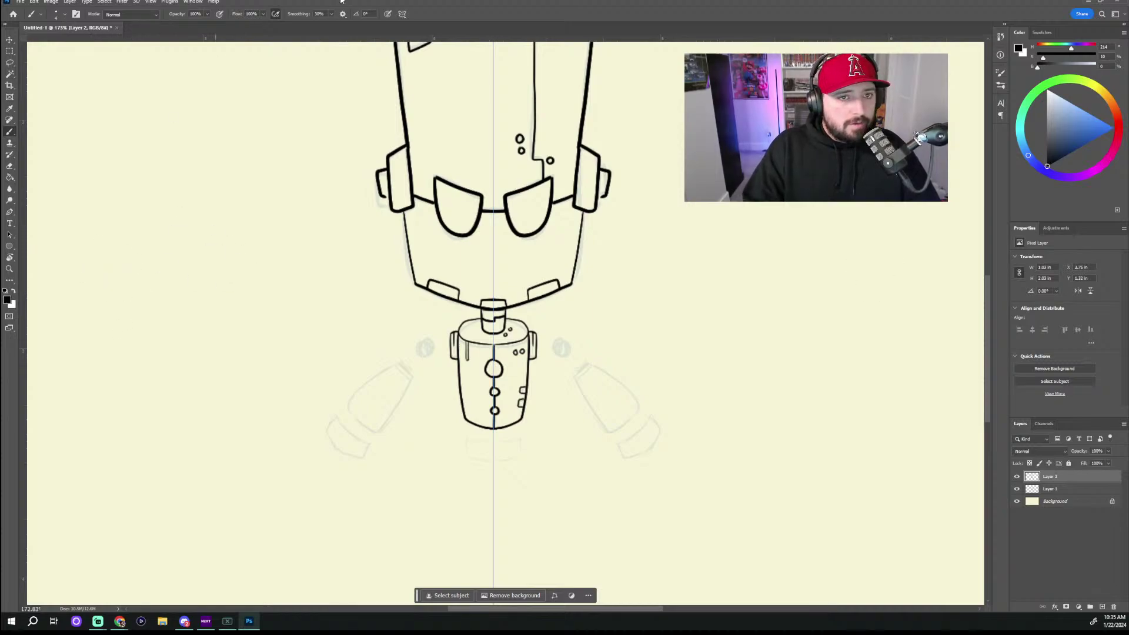
# Step: Turn paint symmetry off and hand-letter a slanted "ROBOTS" title with an underline to the left of the robot
pyautogui.click(402, 13)
pyautogui.click(423, 26)
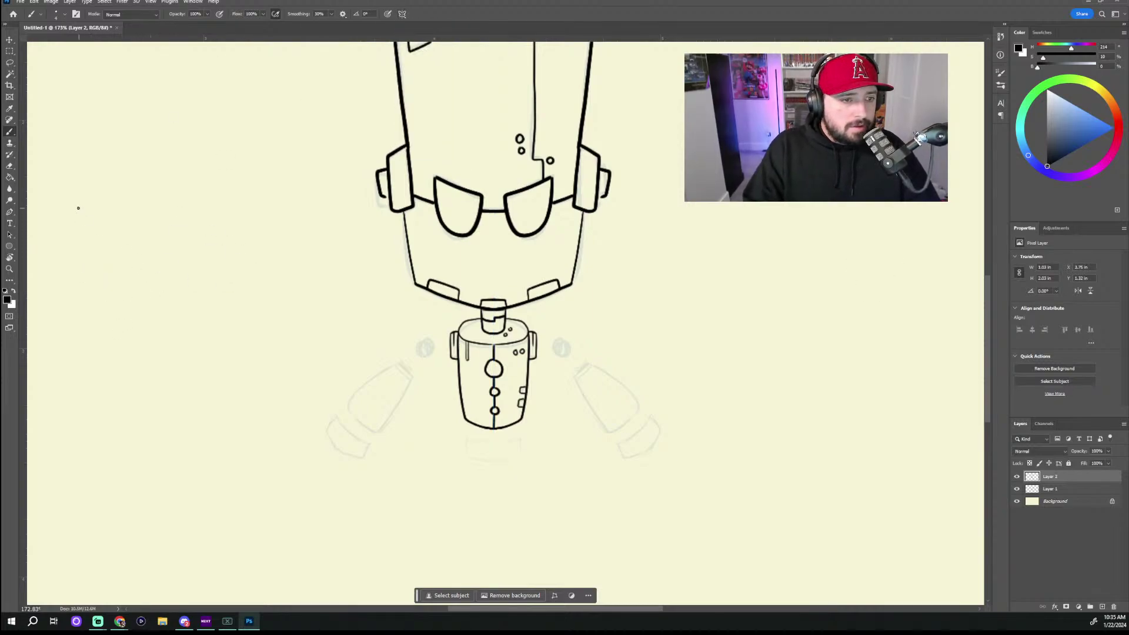
pyautogui.moveTo(76, 200)
pyautogui.mouseDown()
pyautogui.moveTo(113, 207)
pyautogui.moveTo(147, 235)
pyautogui.mouseUp()
pyautogui.moveTo(160, 198)
pyautogui.mouseDown()
pyautogui.moveTo(168, 206)
pyautogui.moveTo(160, 199)
pyautogui.mouseUp()
pyautogui.moveTo(182, 187); pyautogui.dragTo(191, 201)
pyautogui.moveTo(215, 165); pyautogui.dragTo(252, 162)
pyautogui.moveTo(225, 151)
pyautogui.mouseDown()
pyautogui.moveTo(262, 123)
pyautogui.moveTo(276, 154)
pyautogui.mouseUp()
pyautogui.moveTo(155, 275); pyautogui.dragTo(313, 137)
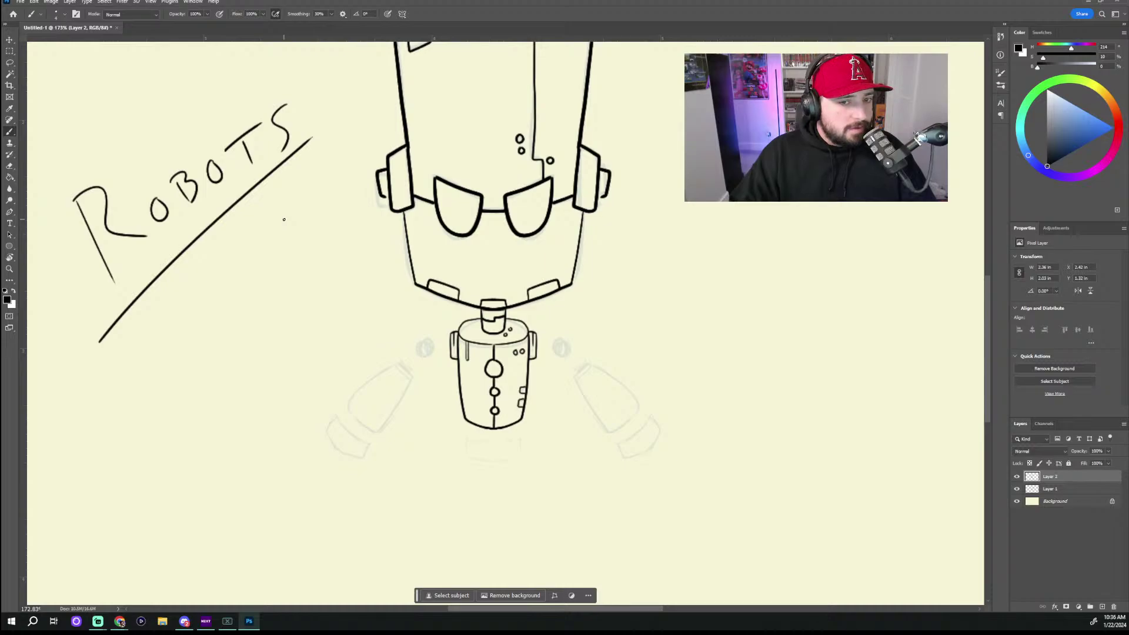
# Step: Add a new layer, place it beneath the line art layer, and pick a medium neutral gray as the brush color
pyautogui.scroll(-3, 386, 348)
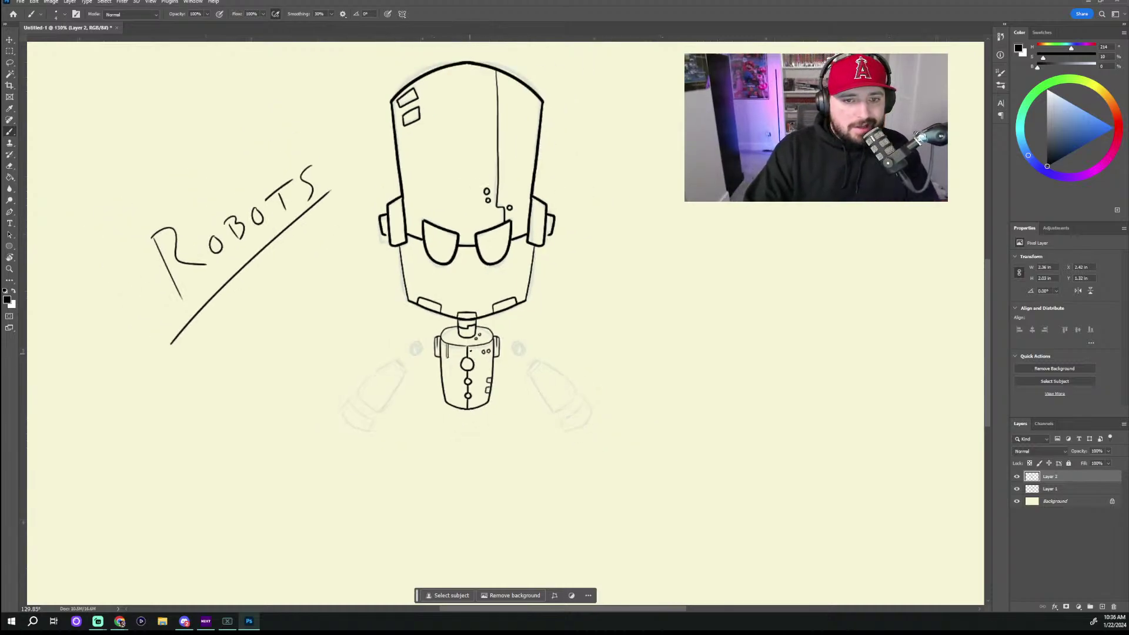
pyautogui.scroll(-2, 490, 314)
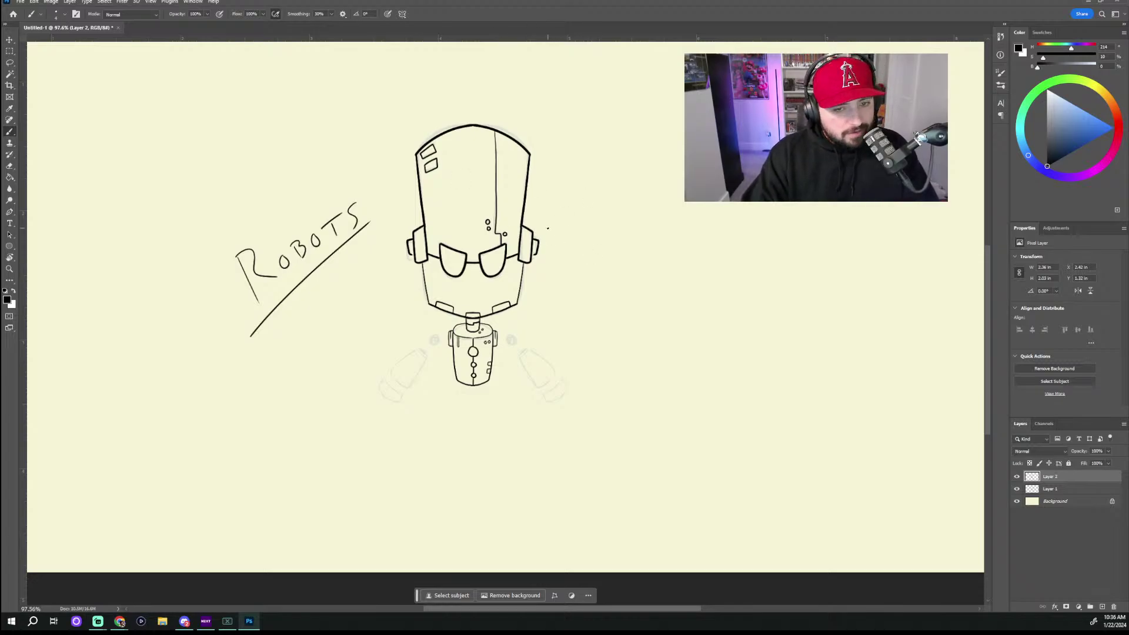
pyautogui.scroll(6, 474, 300)
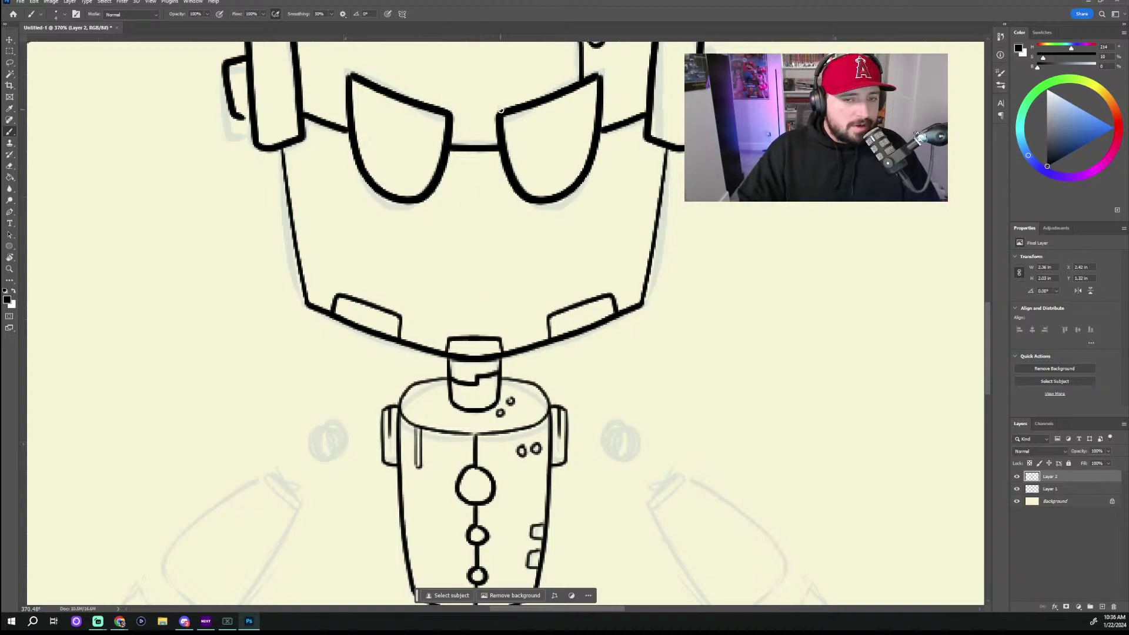
pyautogui.scroll(-4, 705, 359)
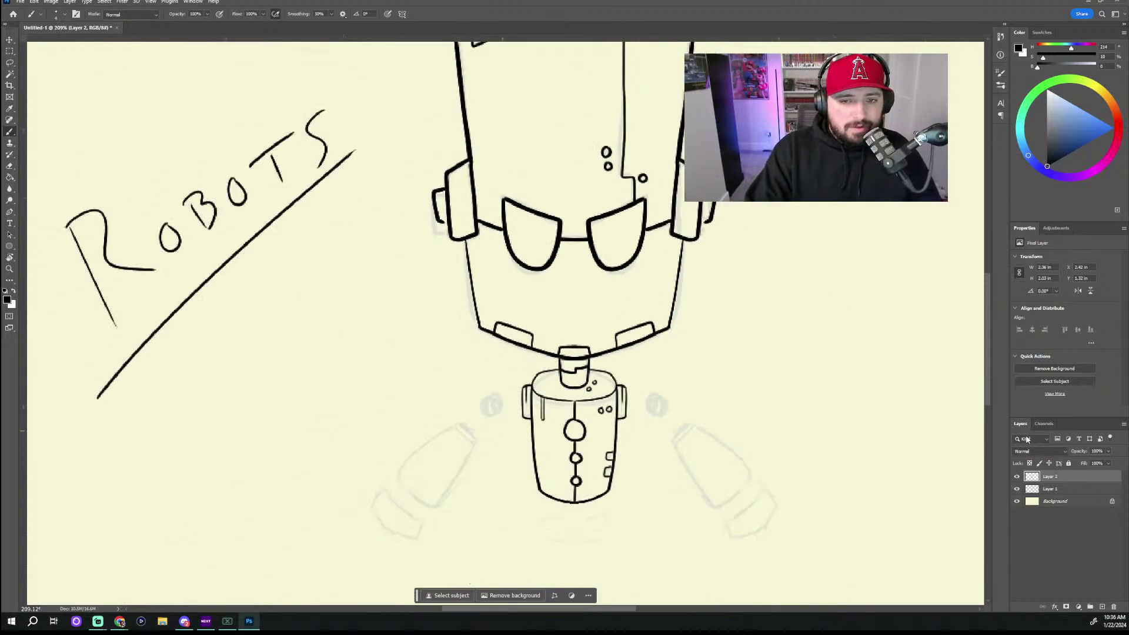
pyautogui.click(1015, 477)
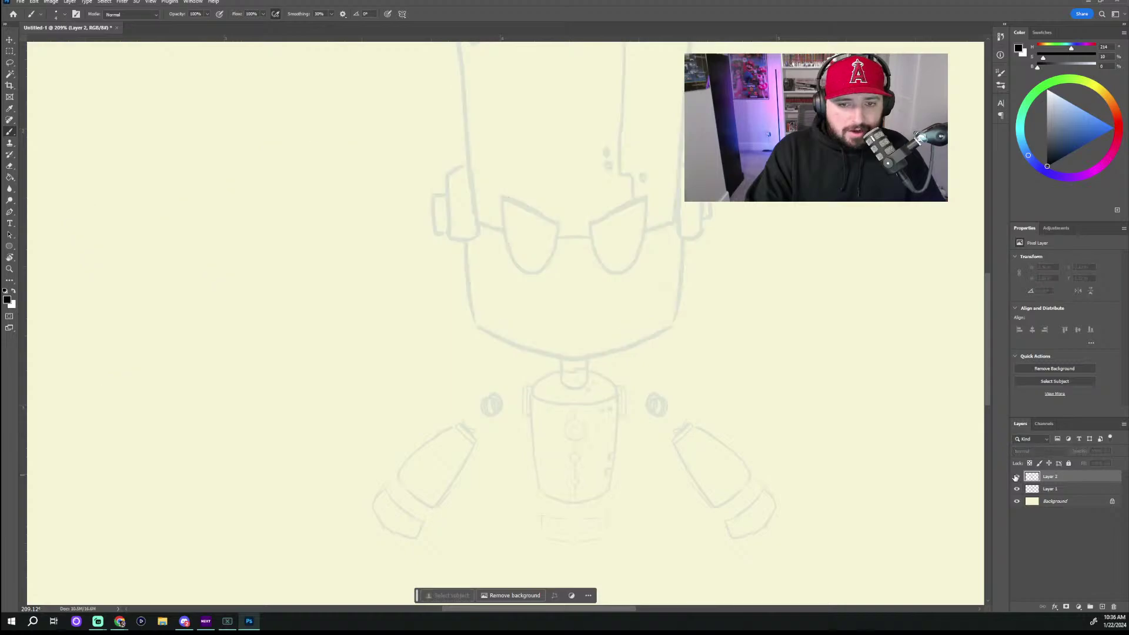
pyautogui.click(1016, 477)
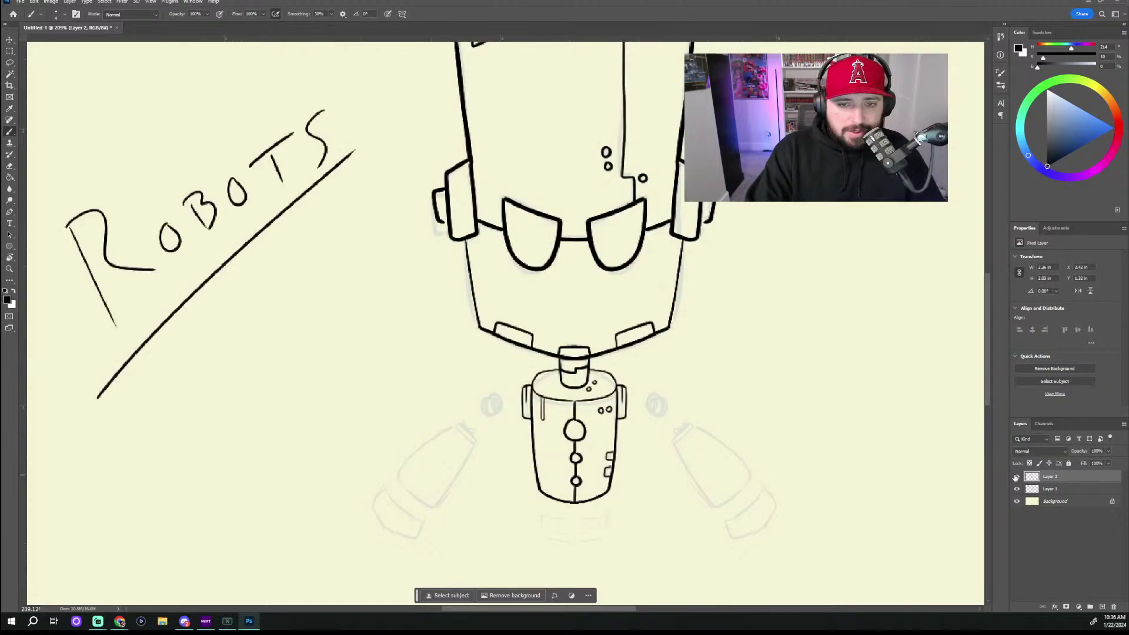
pyautogui.click(1101, 607)
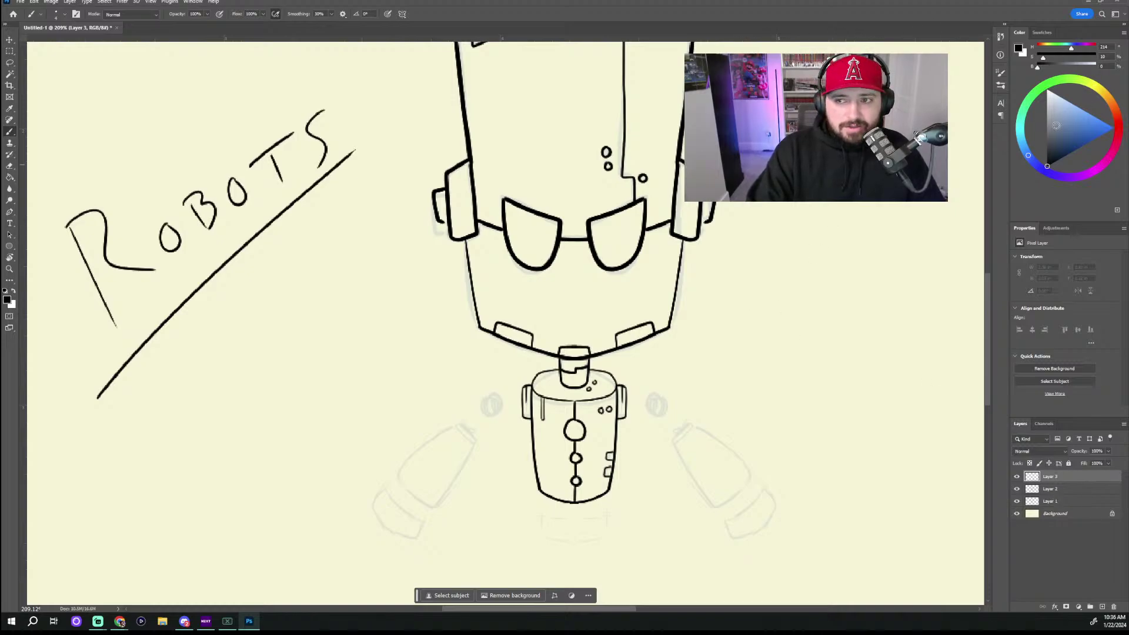
pyautogui.click(1047, 122)
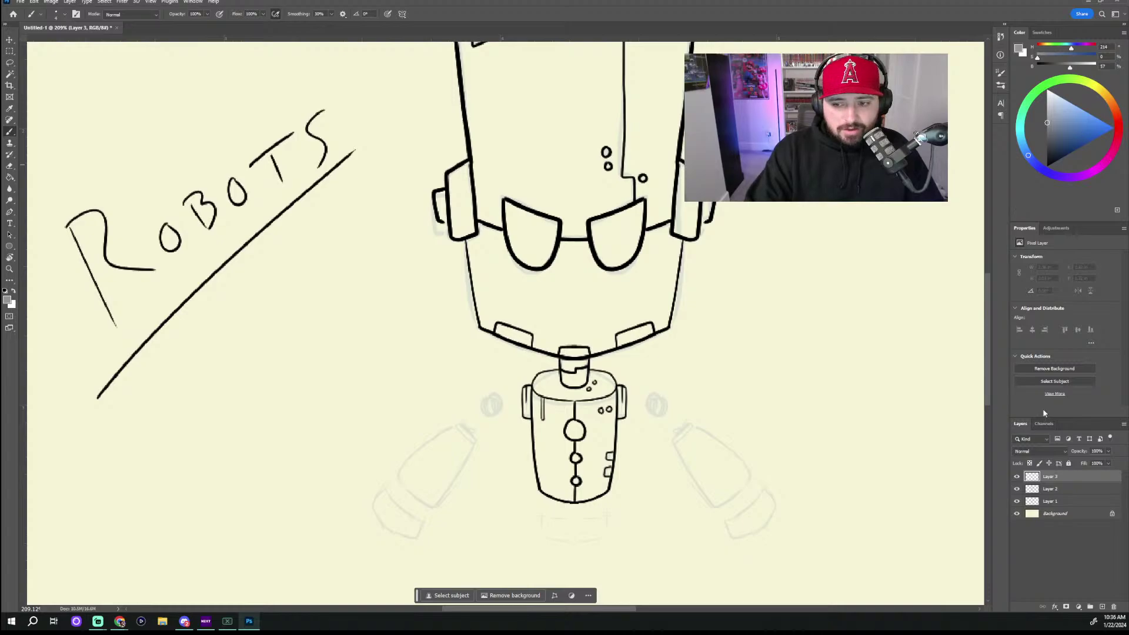
pyautogui.click(1017, 490)
pyautogui.click(1017, 489)
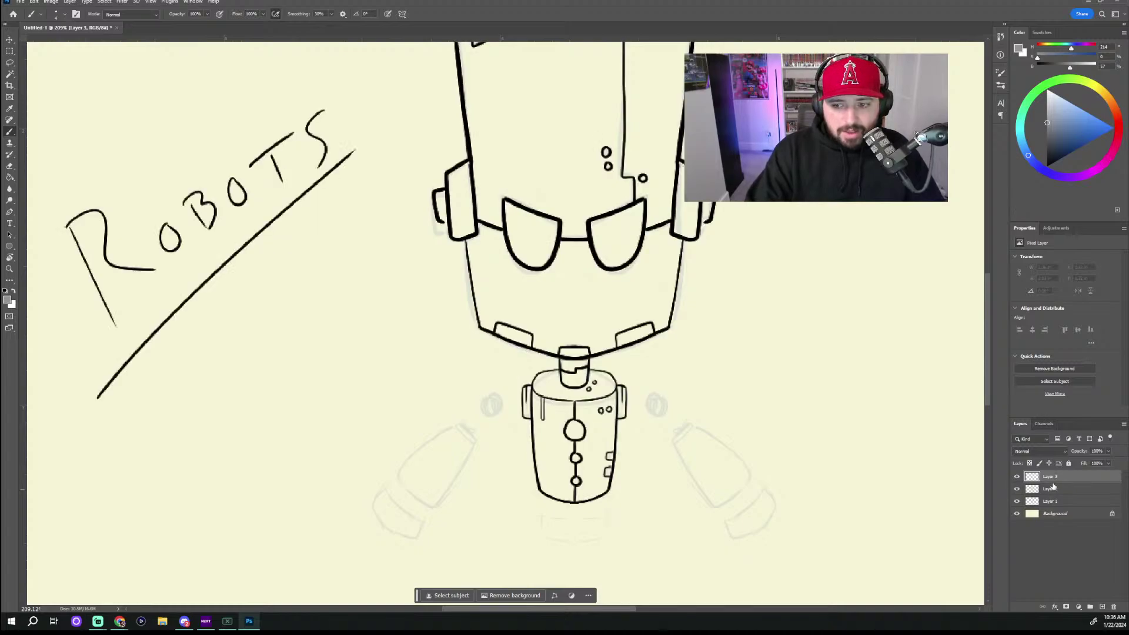
pyautogui.moveTo(1051, 478); pyautogui.dragTo(1050, 496)
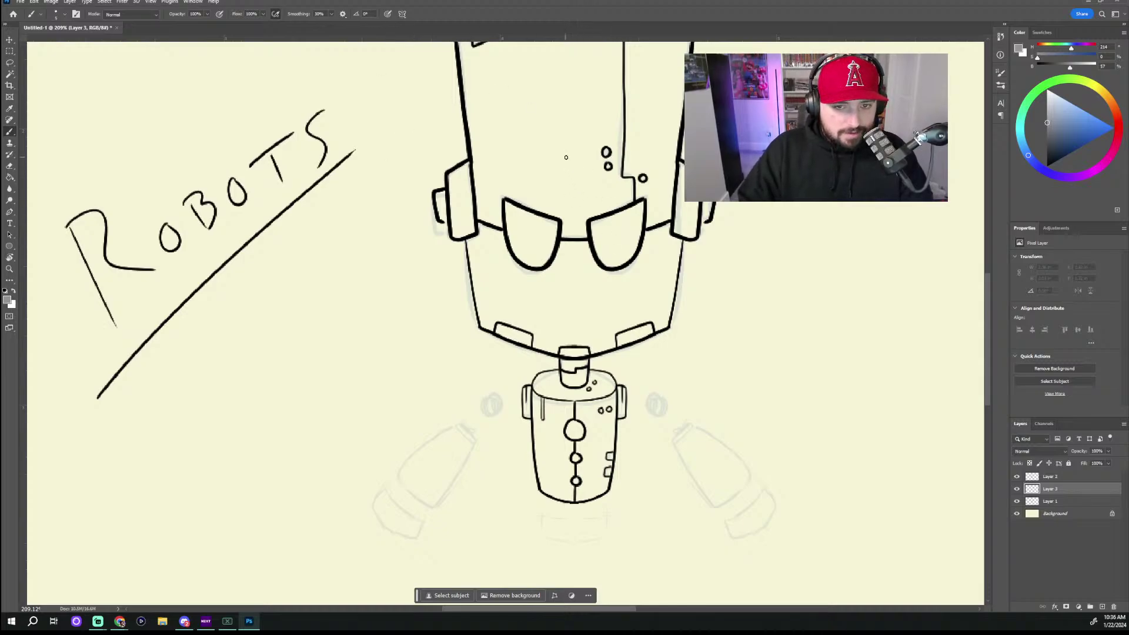
# Step: Enlarge the brush and paint the lower part of the robot's head with flat gray beneath the line art
pyautogui.press(']')
pyautogui.press(']')
pyautogui.press(']')
pyautogui.moveTo(588, 118)
pyautogui.mouseDown()
pyautogui.moveTo(551, 137)
pyautogui.moveTo(645, 128)
pyautogui.moveTo(628, 170)
pyautogui.moveTo(653, 172)
pyautogui.moveTo(665, 79)
pyautogui.moveTo(658, 132)
pyautogui.moveTo(649, 74)
pyautogui.moveTo(633, 113)
pyautogui.moveTo(568, 134)
pyautogui.moveTo(550, 110)
pyautogui.moveTo(494, 124)
pyautogui.moveTo(490, 200)
pyautogui.moveTo(514, 161)
pyautogui.moveTo(588, 175)
pyautogui.moveTo(501, 202)
pyautogui.moveTo(567, 210)
pyautogui.moveTo(661, 179)
pyautogui.moveTo(650, 300)
pyautogui.moveTo(567, 333)
pyautogui.moveTo(504, 307)
pyautogui.moveTo(492, 223)
pyautogui.moveTo(529, 171)
pyautogui.moveTo(593, 194)
pyautogui.moveTo(603, 297)
pyautogui.moveTo(615, 299)
pyautogui.moveTo(586, 272)
pyautogui.moveTo(594, 239)
pyautogui.moveTo(589, 333)
pyautogui.moveTo(639, 314)
pyautogui.moveTo(652, 296)
pyautogui.moveTo(654, 313)
pyautogui.moveTo(588, 327)
pyautogui.moveTo(647, 312)
pyautogui.mouseUp()
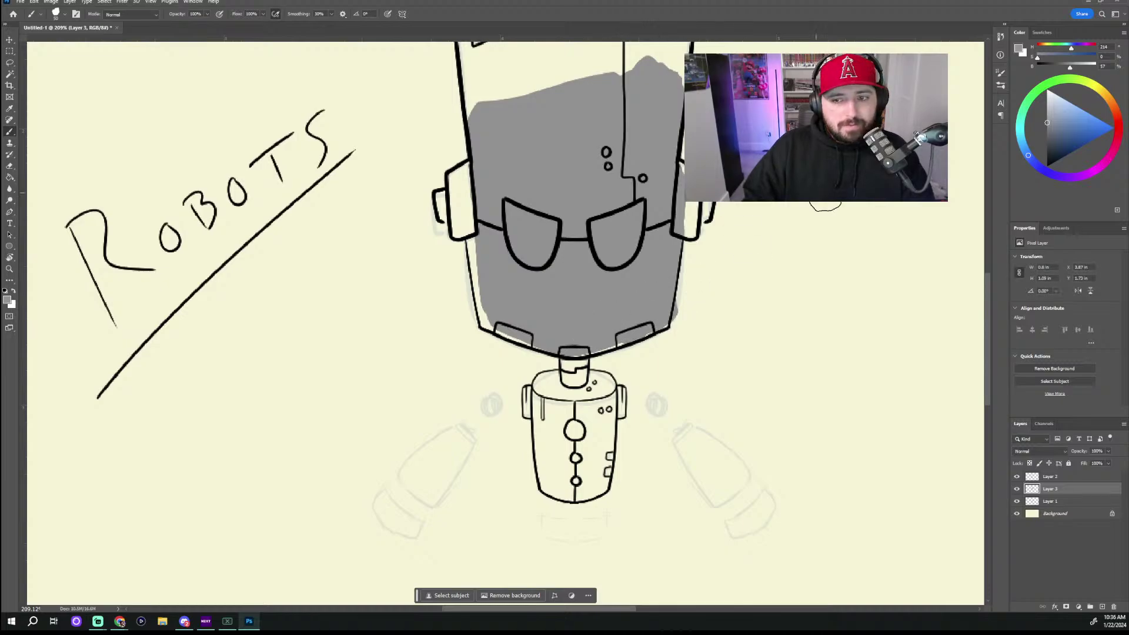
# Step: Add another layer above the gray one and paint both eye lenses bright cyan
pyautogui.click(1102, 606)
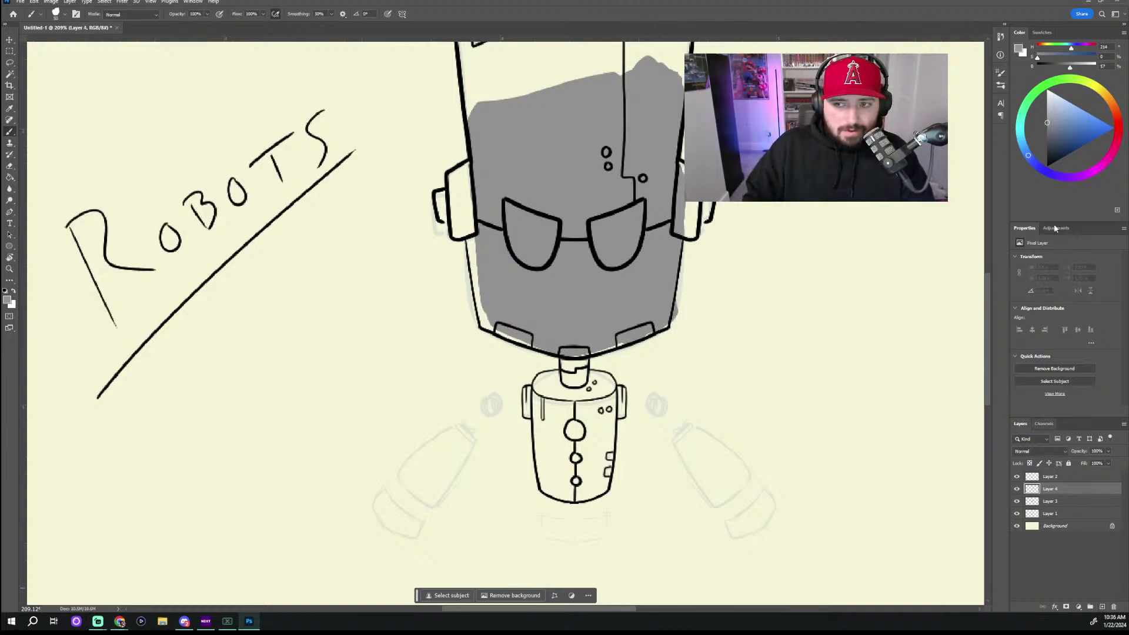
pyautogui.click(1021, 130)
pyautogui.moveTo(1082, 126); pyautogui.dragTo(1101, 122)
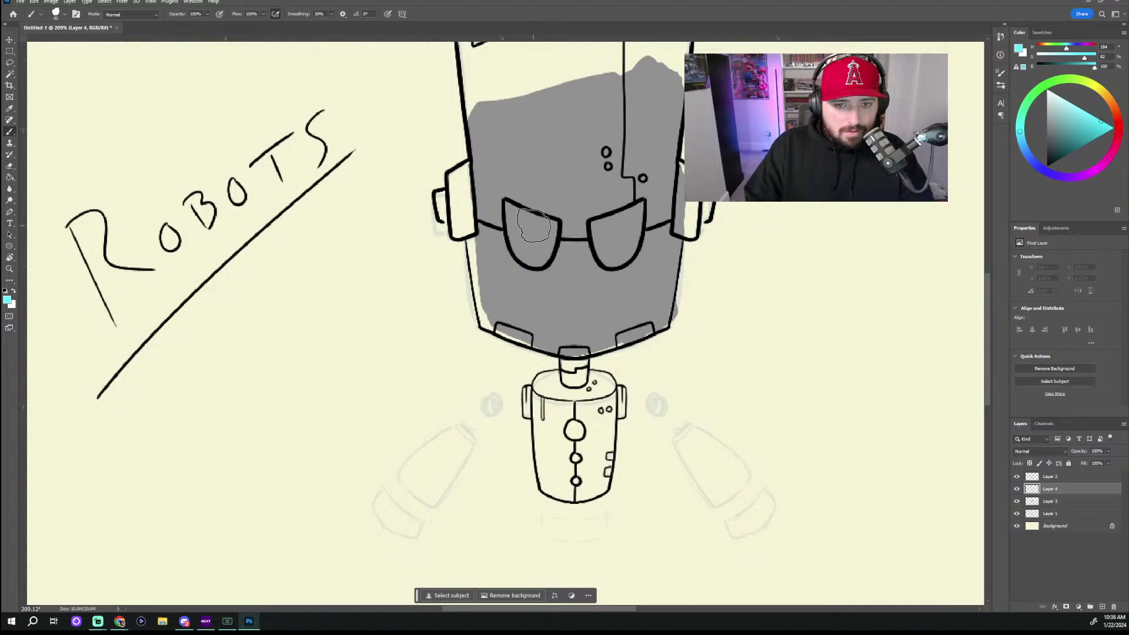
pyautogui.moveTo(516, 211)
pyautogui.mouseDown()
pyautogui.moveTo(529, 264)
pyautogui.moveTo(547, 223)
pyautogui.moveTo(522, 214)
pyautogui.moveTo(537, 249)
pyautogui.moveTo(593, 227)
pyautogui.moveTo(627, 251)
pyautogui.moveTo(634, 209)
pyautogui.moveTo(602, 228)
pyautogui.moveTo(614, 241)
pyautogui.moveTo(635, 213)
pyautogui.mouseUp()
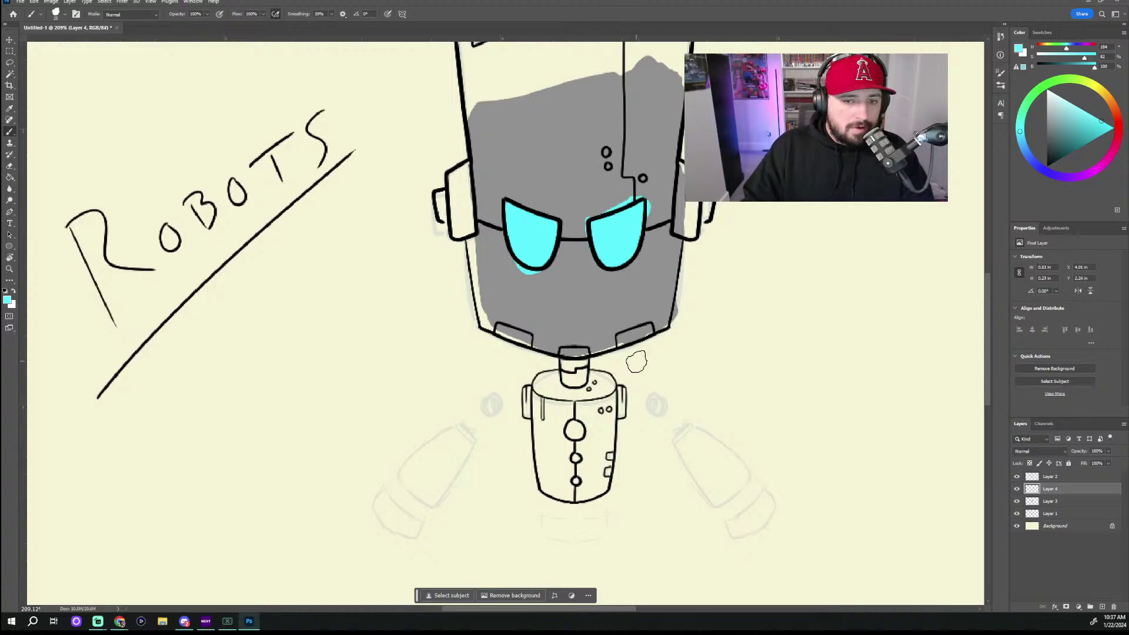
pyautogui.scroll(-5, 636, 361)
pyautogui.scroll(2, 599, 310)
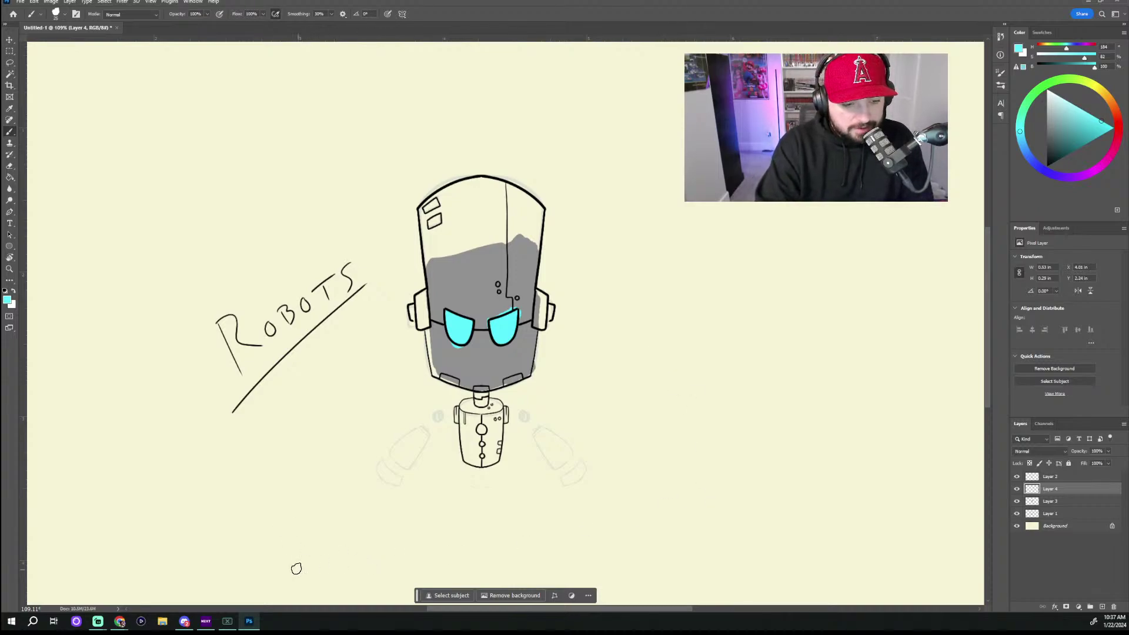
# Step: Save the robot drawing as a cloud document named botboy
pyautogui.moveTo(181, 628)
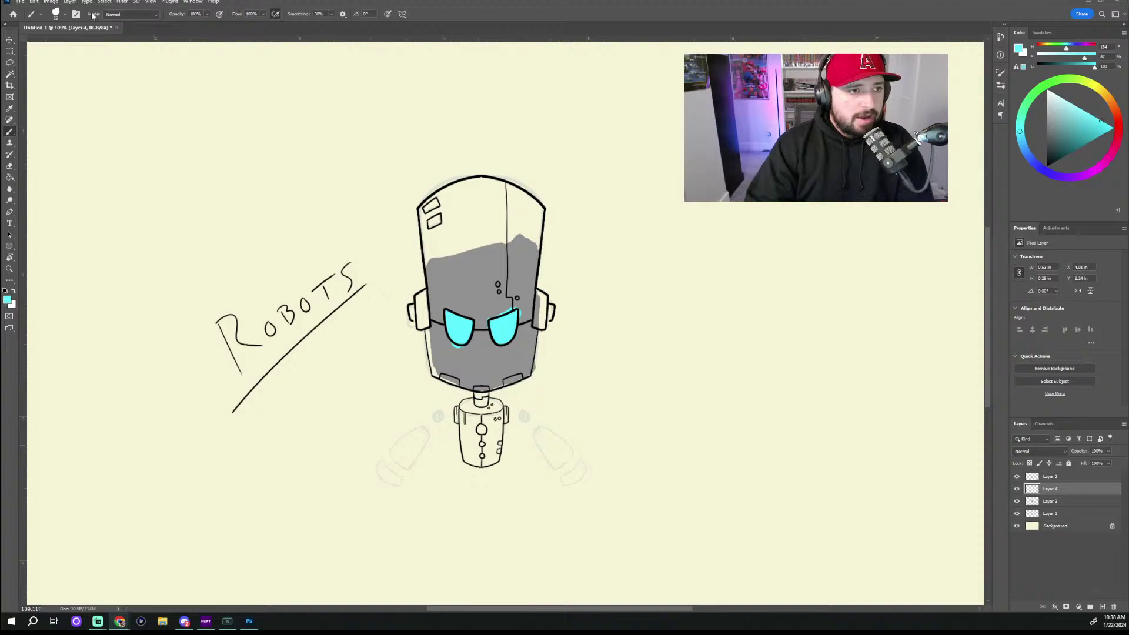
pyautogui.click(20, 3)
pyautogui.click(19, 3)
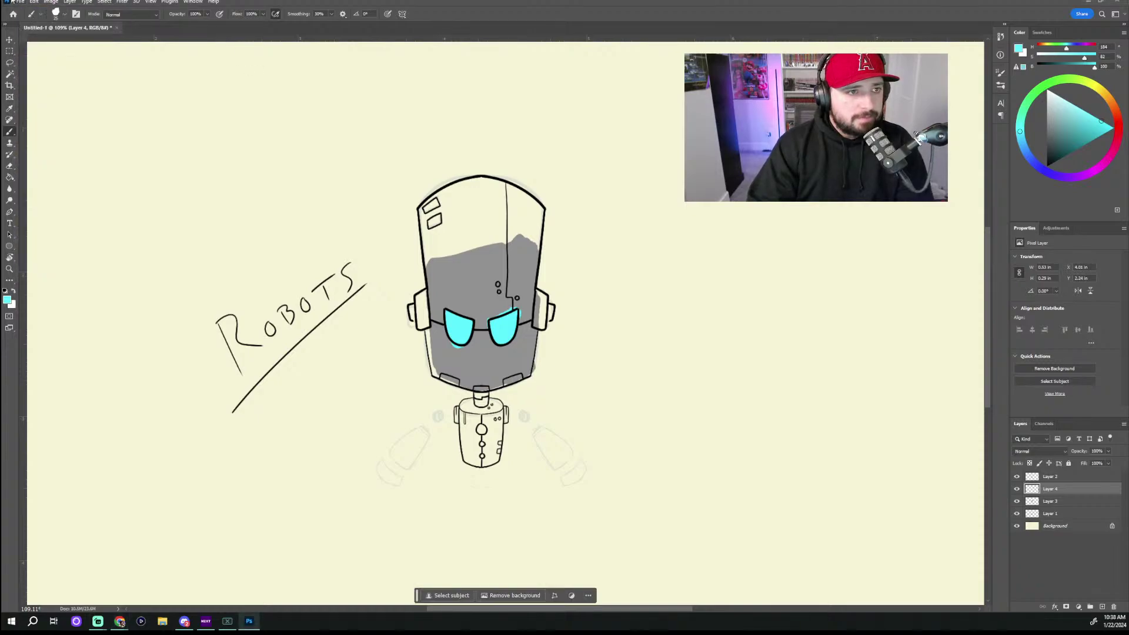
pyautogui.click(19, 3)
pyautogui.click(68, 99)
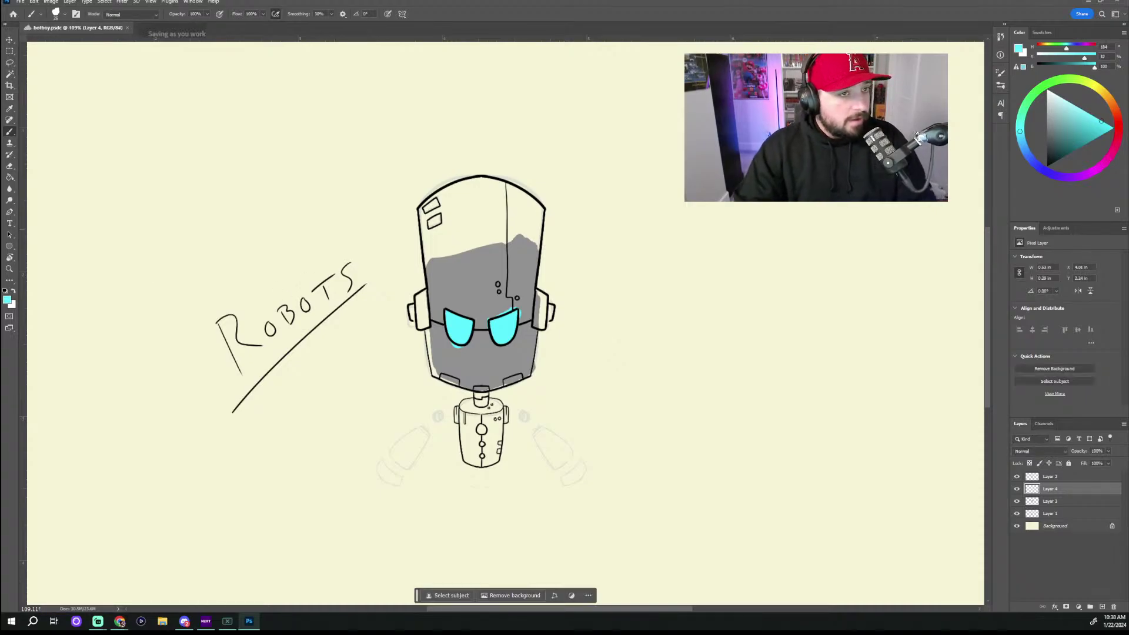
# Step: Dismiss the cloud-saving tip and close the botboy document
pyautogui.click(21, 3)
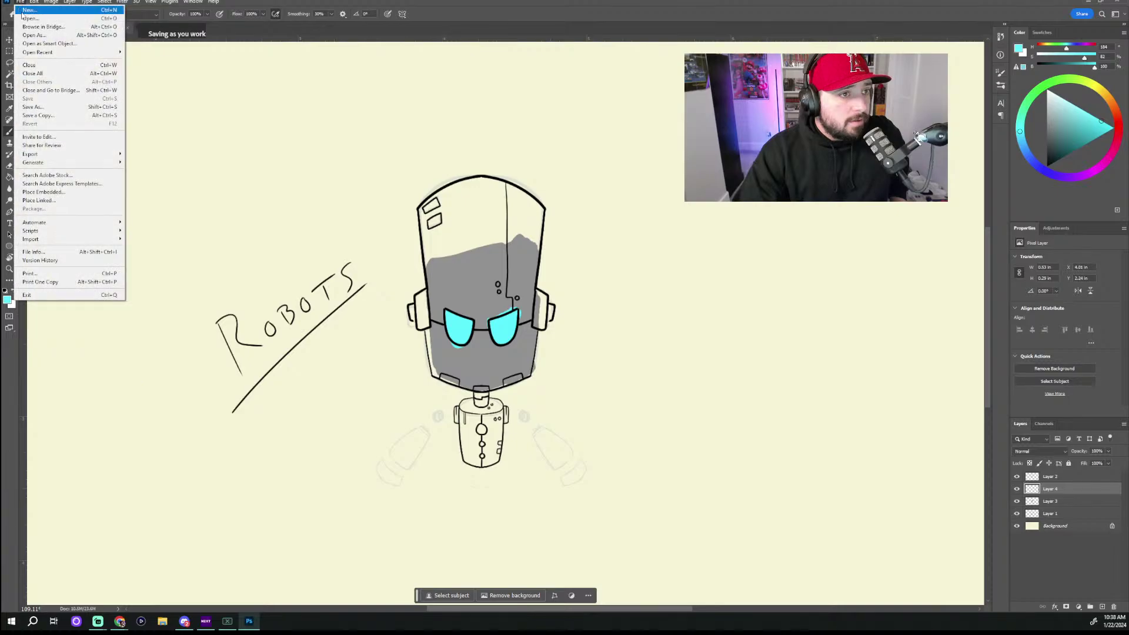
pyautogui.click(259, 36)
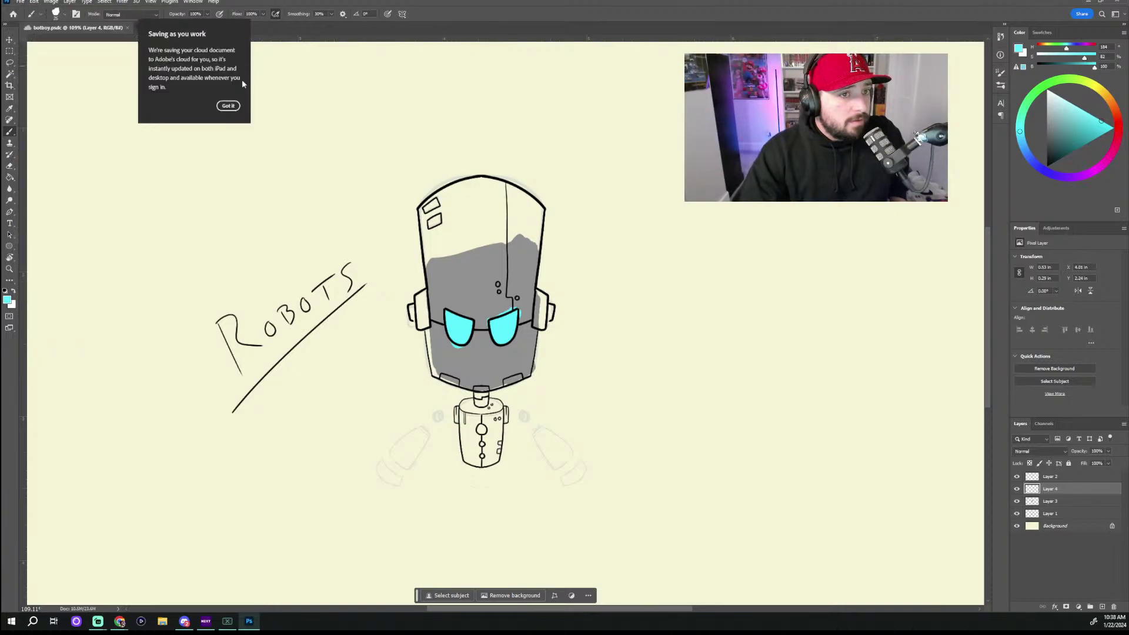
pyautogui.click(228, 106)
pyautogui.click(127, 28)
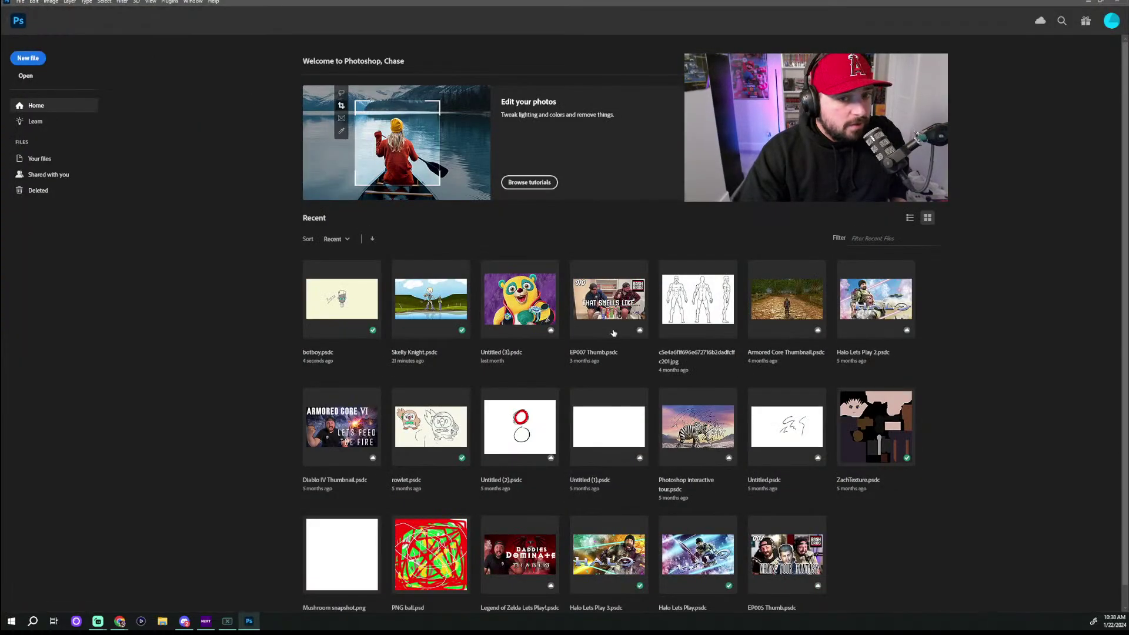
# Step: Open the recent Skelly Knight document and switch its base colors layer off and back on to compare the artwork
pyautogui.click(412, 305)
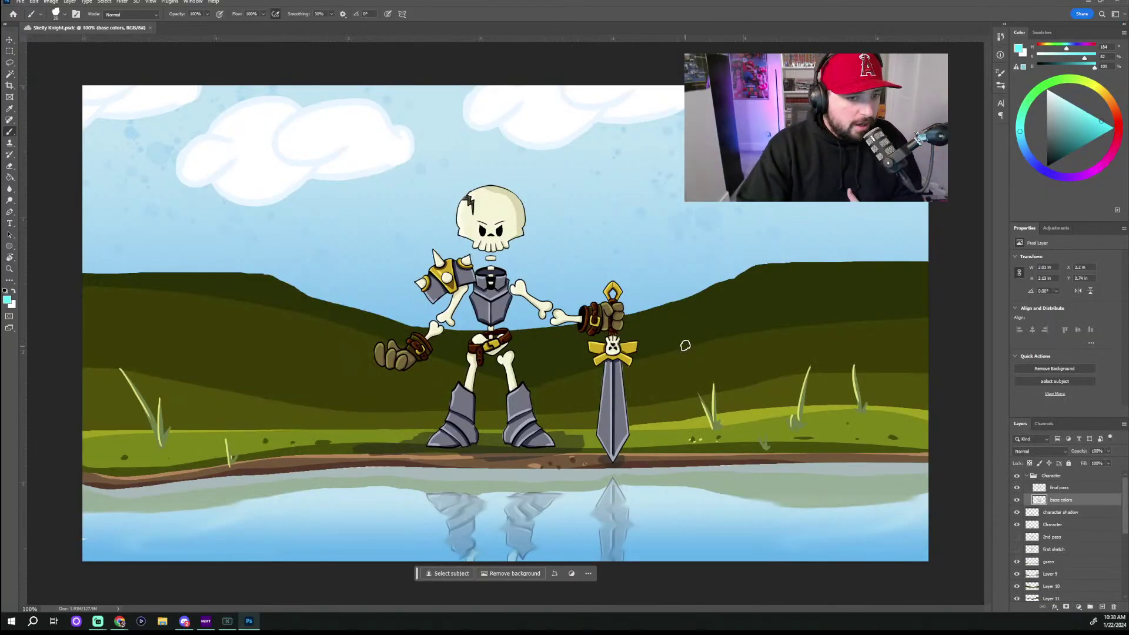
pyautogui.click(1017, 500)
pyautogui.click(1016, 500)
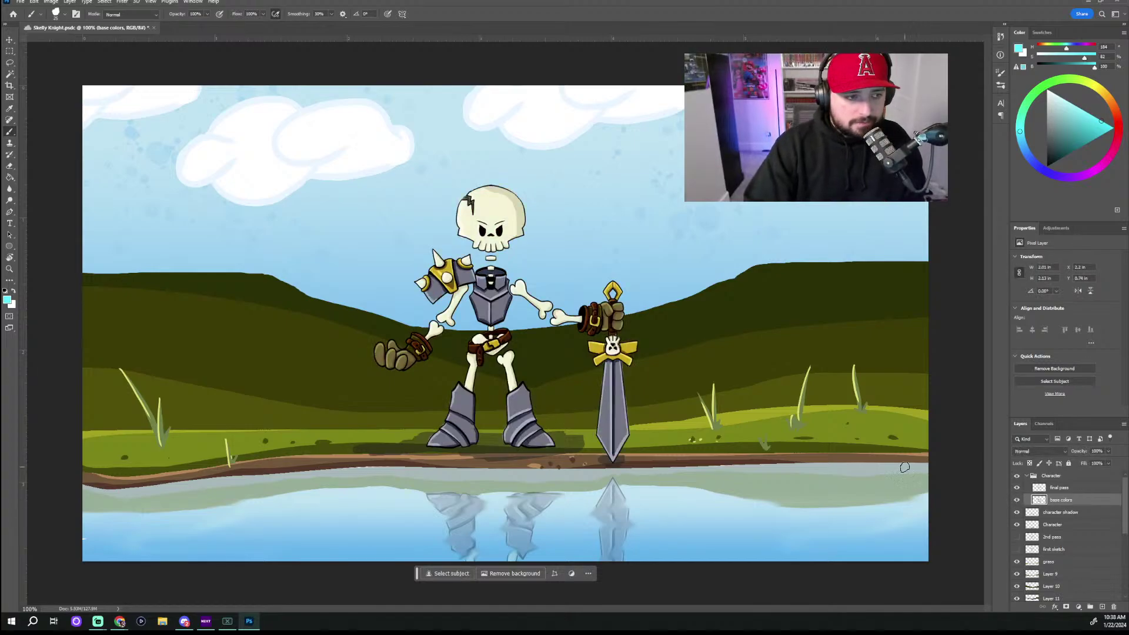